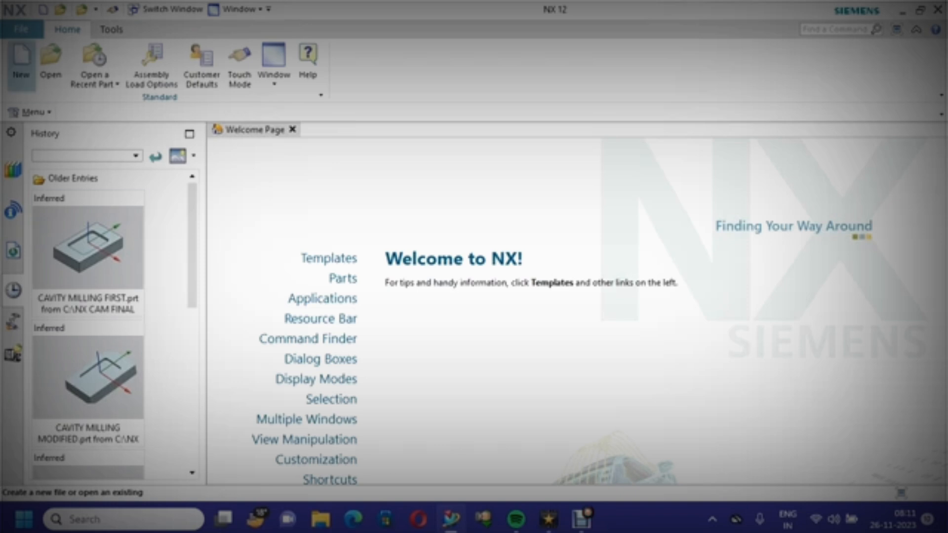
Start a new Model part and set its folder to C:\NX CAM FINAL PRODUCT\CONTOUR 9\
left_click(20, 62)
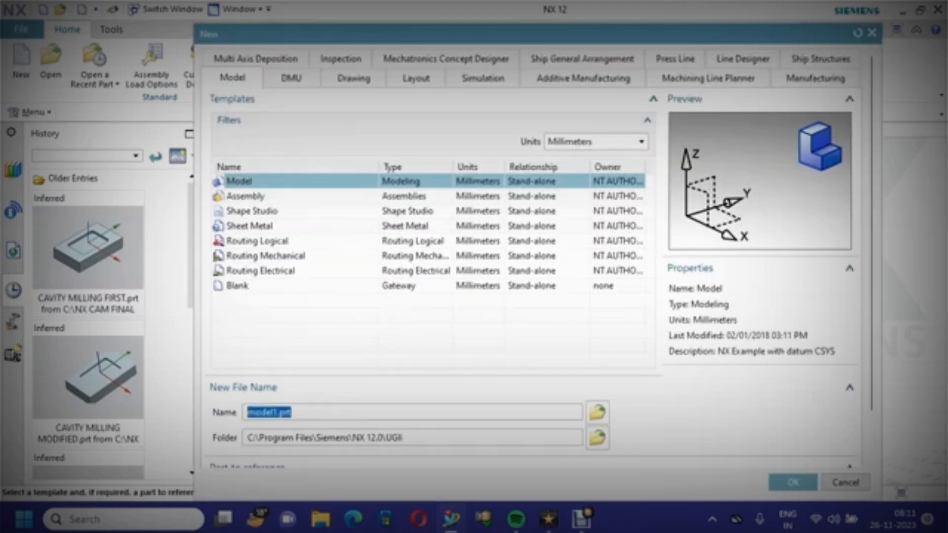
left_click(597, 437)
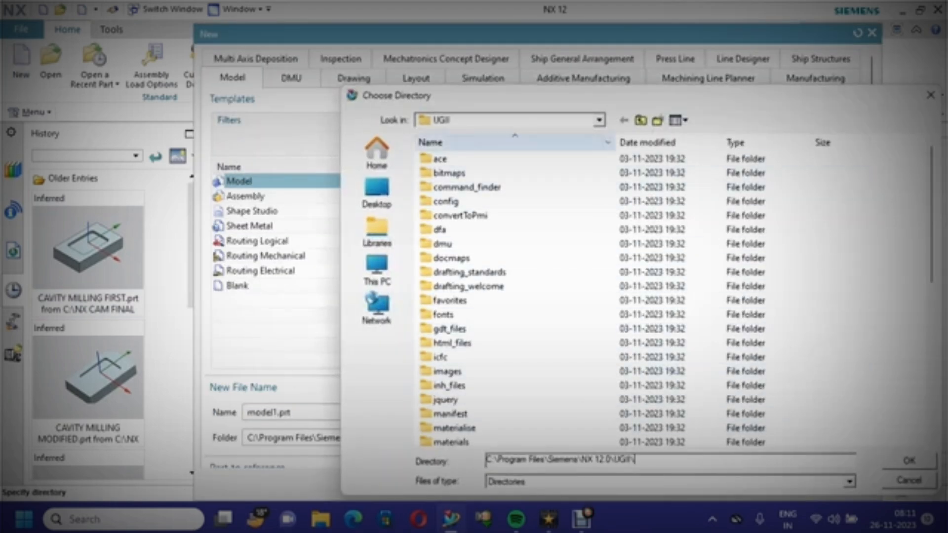
left_click(599, 120)
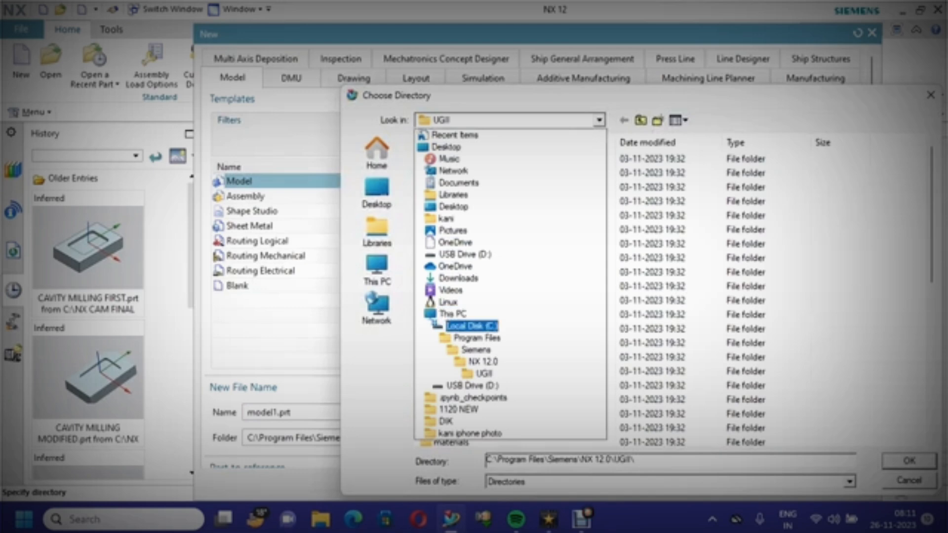
left_click(472, 325)
double_click(484, 385)
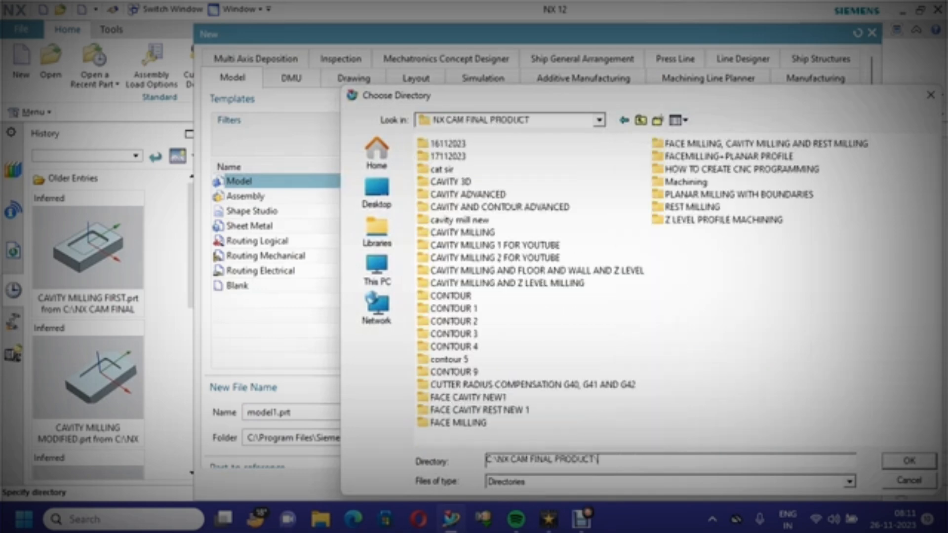
double_click(474, 414)
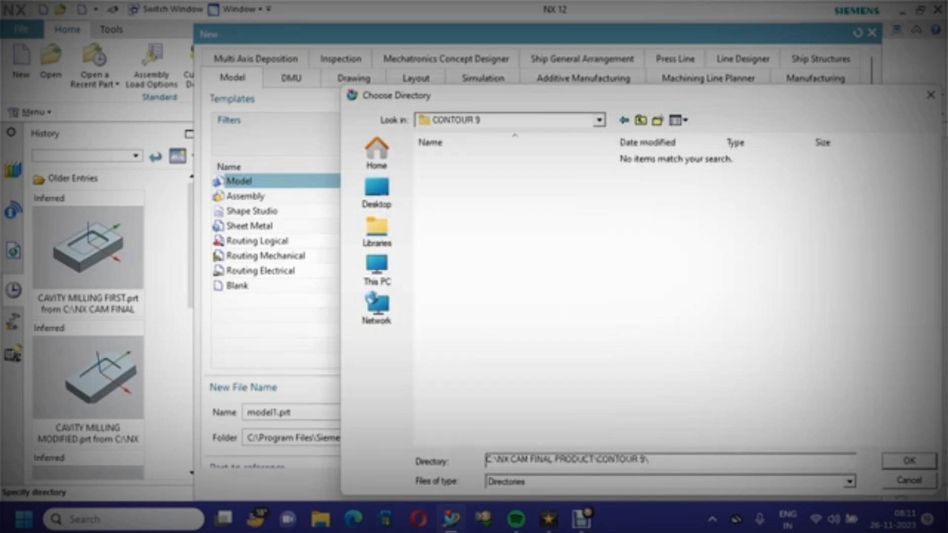
key("Return")
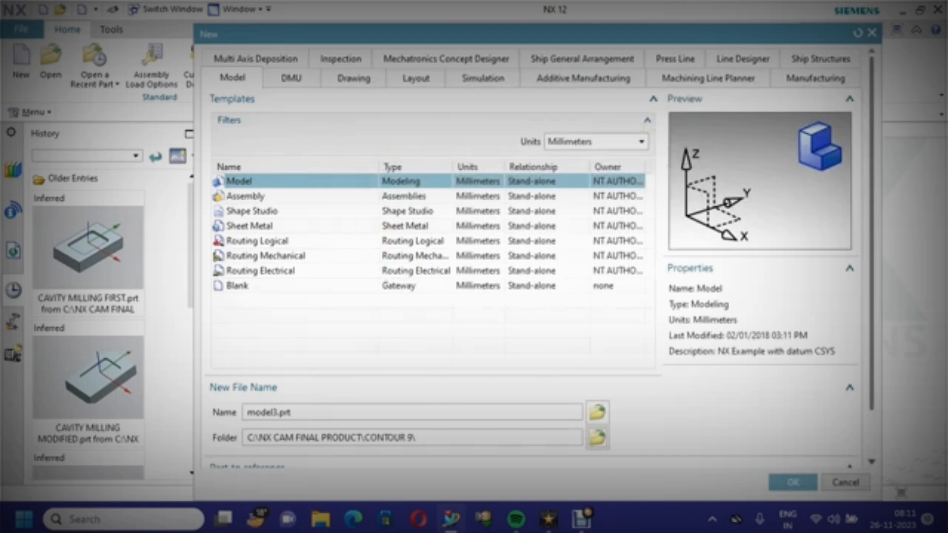
Name the new part CONTOUR1 and create it
double_click(269, 412)
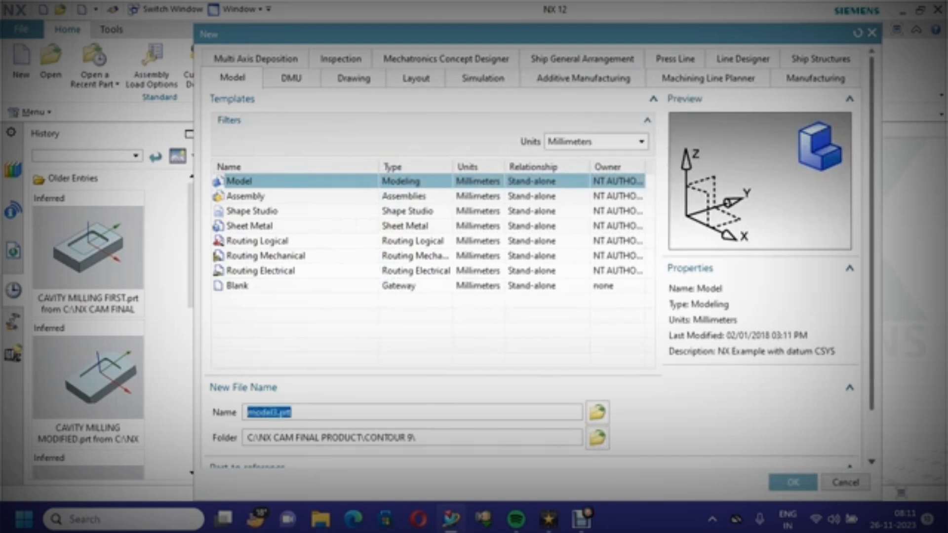
type("co")
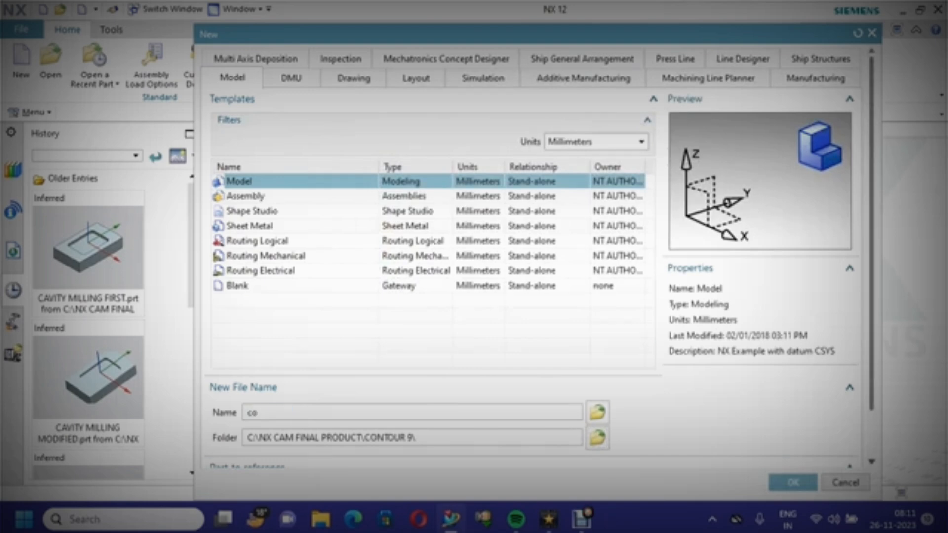
key("BackSpace")
key("BackSpace")
type("CONTOUR1")
left_click(793, 482)
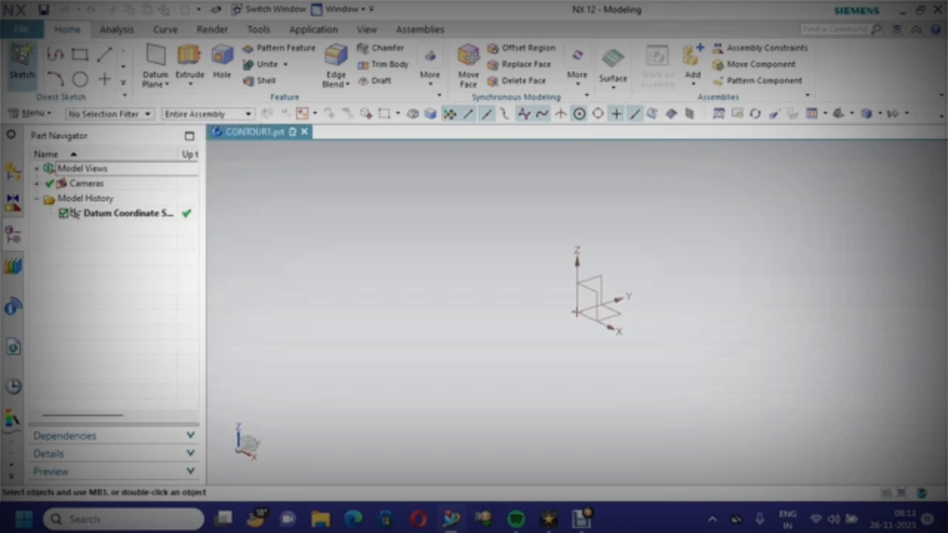
Start a sketch on the XY plane and draw a 100 × 80 rectangle centred on the origin
left_click(22, 62)
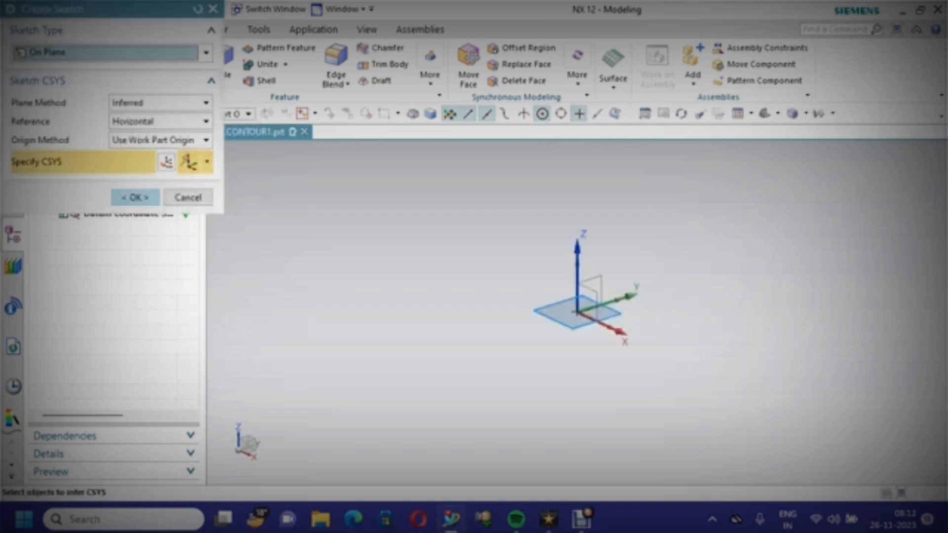
left_click(135, 197)
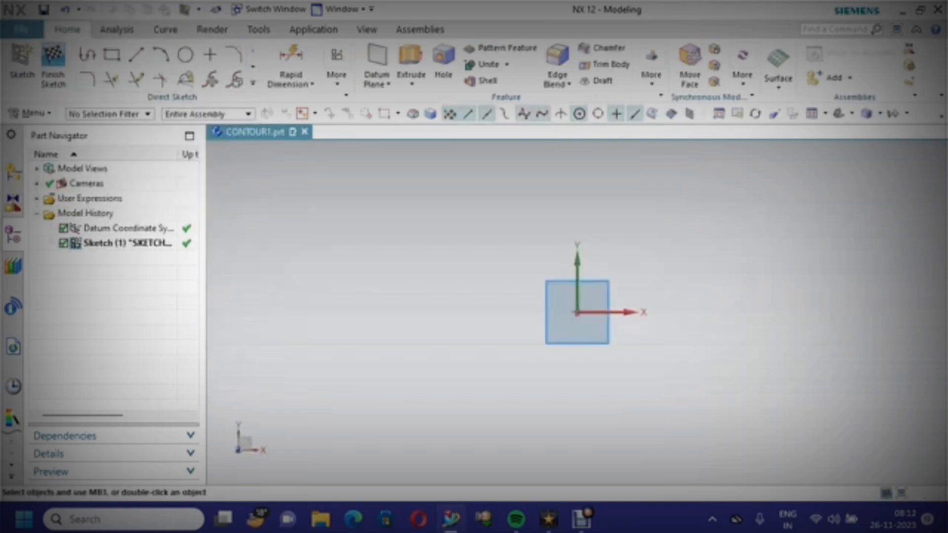
left_click(111, 55)
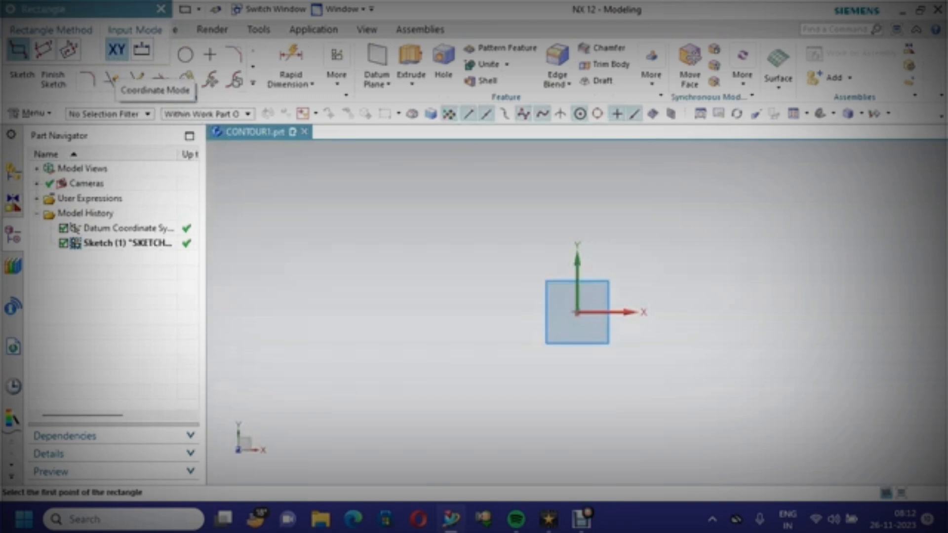
left_click(69, 50)
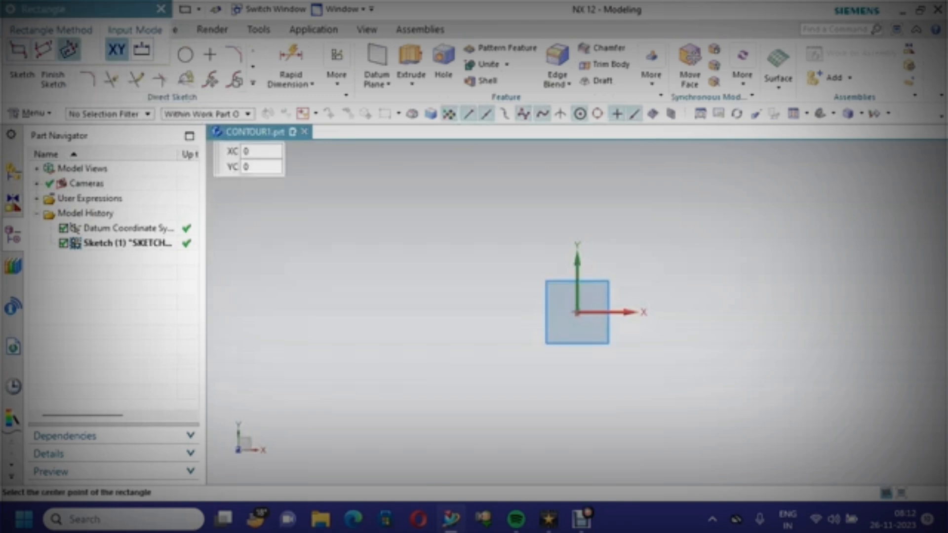
left_click(576, 313)
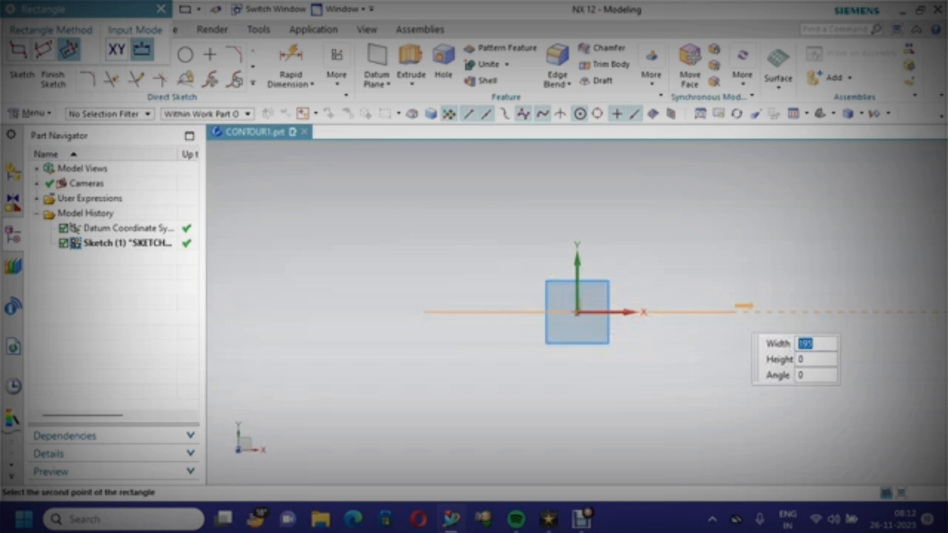
type("100")
key("Tab")
type("80")
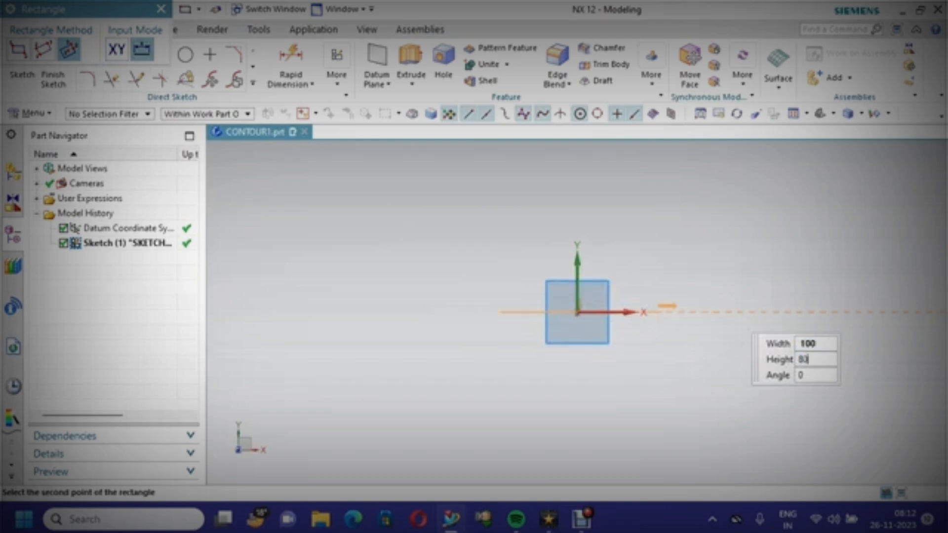
key("Tab")
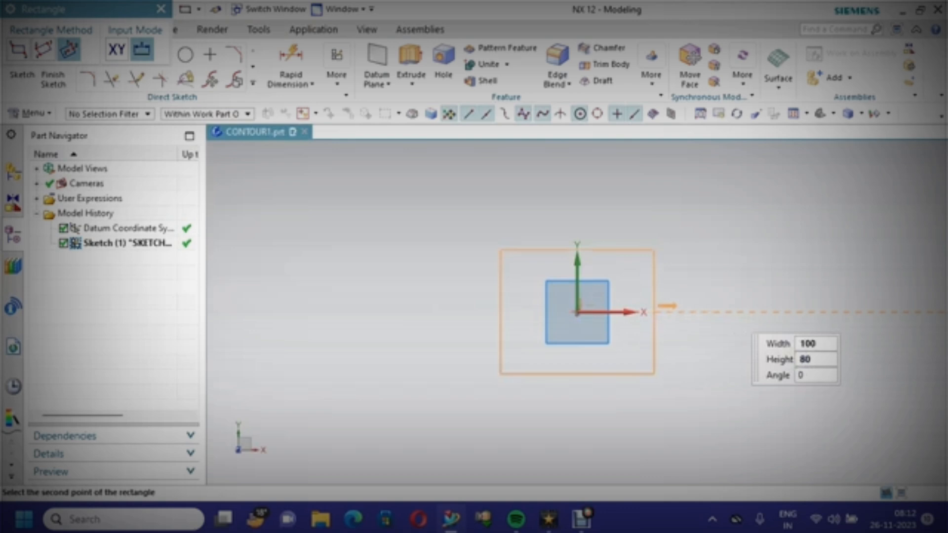
key("Return")
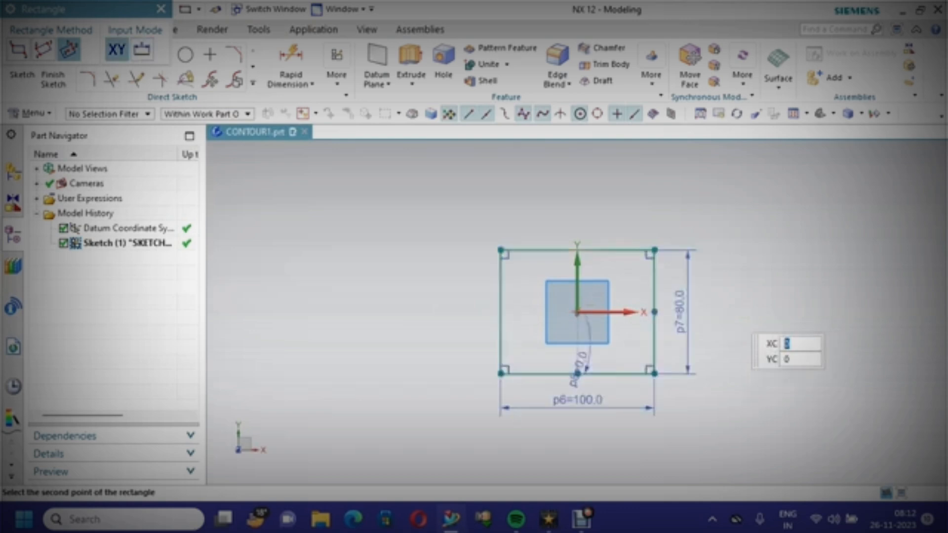
Draw a second rectangle, 80 × 60, centred on the origin inside the first
scroll(771, 355, "up", 2)
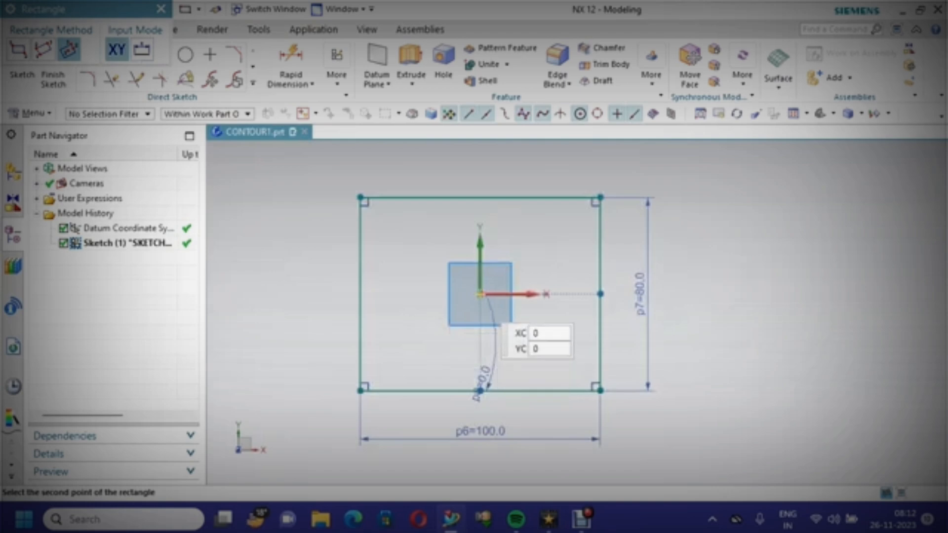
left_click(479, 294)
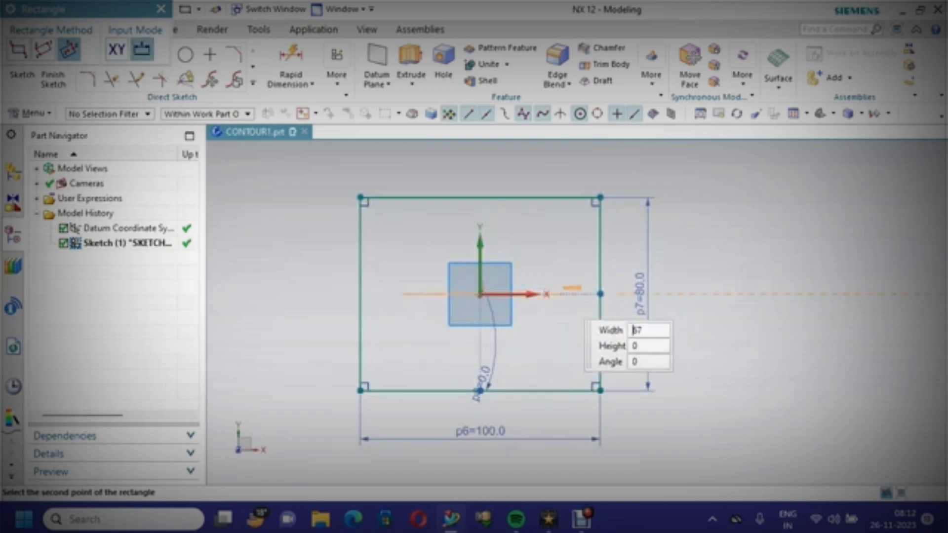
type("80")
key("Tab")
type("60")
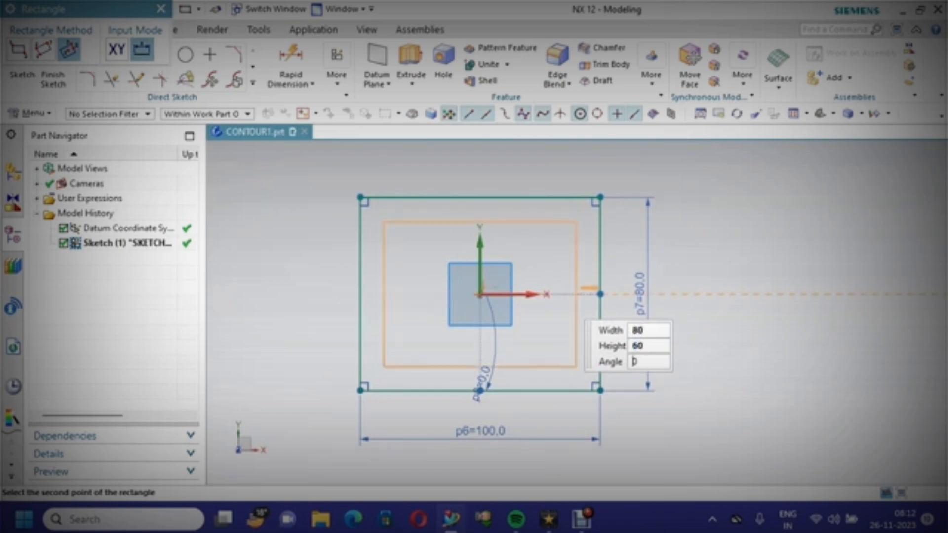
key("Return")
Finish the sketch
mouse_move(713, 290)
middle_mouse_down()
mouse_move(711, 257)
mouse_move(689, 203)
mouse_move(702, 216)
middle_mouse_up()
middle_click_drag(731, 309, 615, 279)
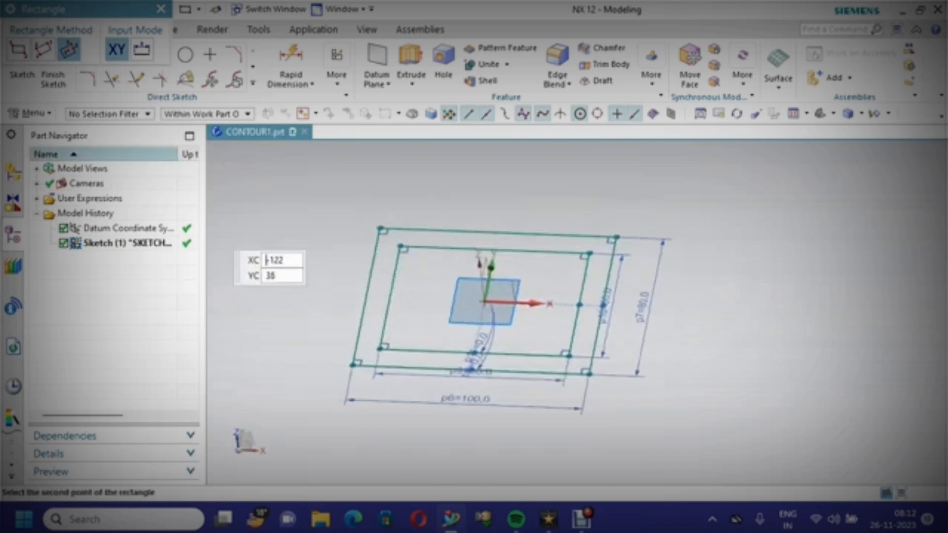
left_click(53, 79)
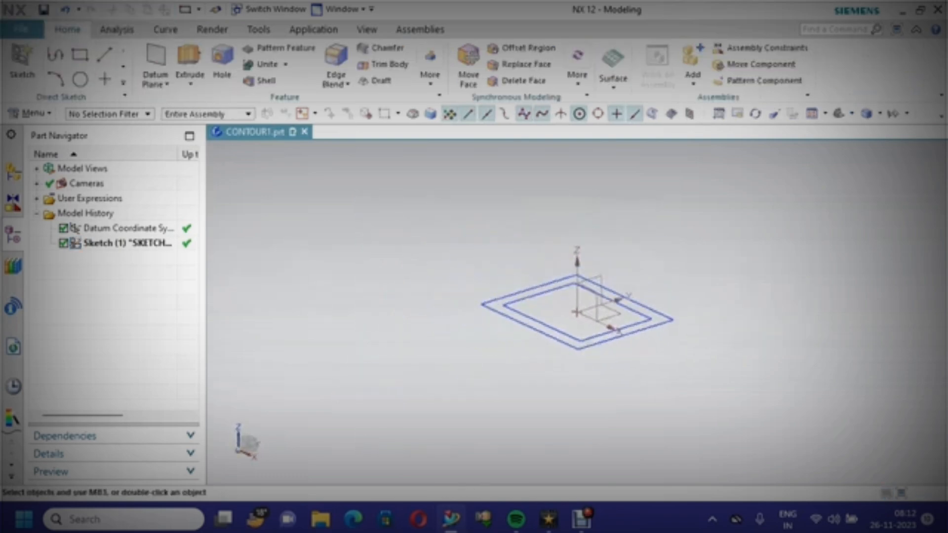
Extrude the outer rectangle to an end distance of -60 mm
left_click(189, 64)
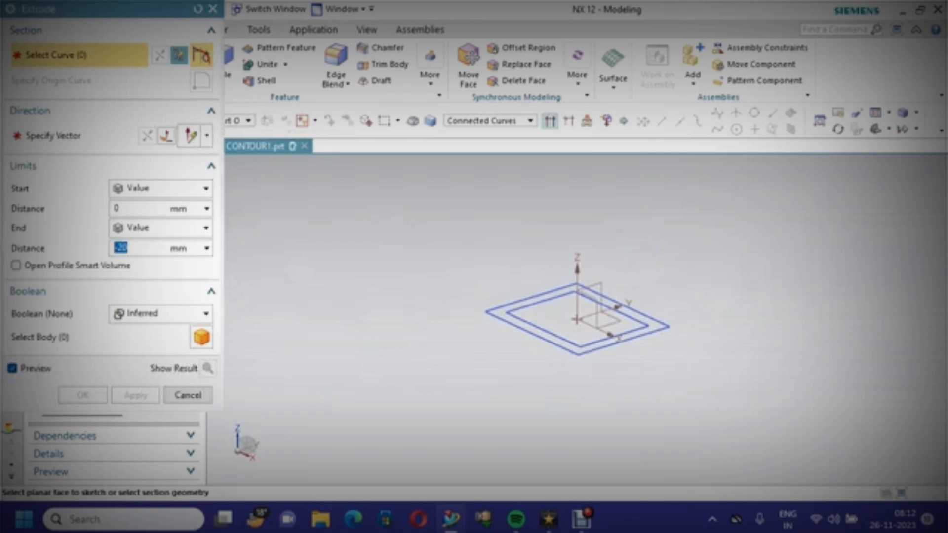
left_click(531, 298)
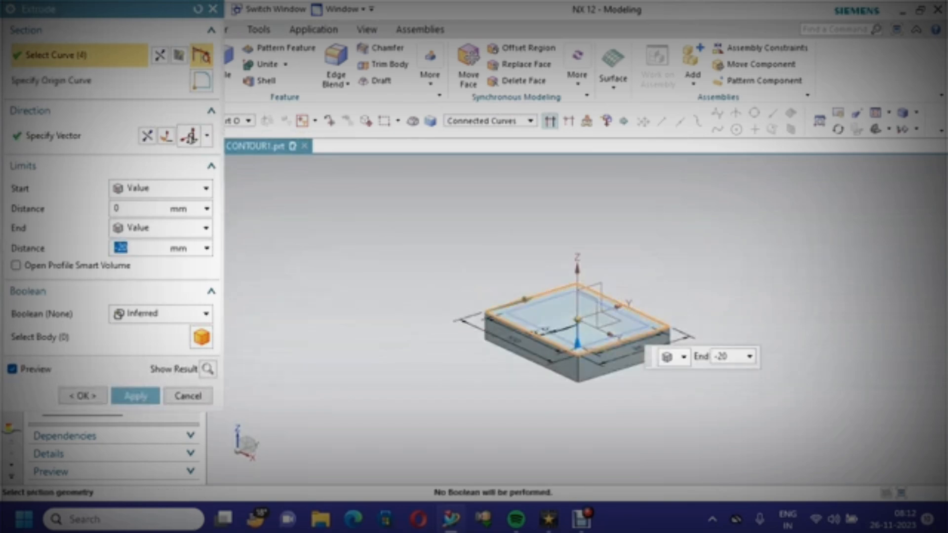
left_click_drag(578, 343, 578, 421)
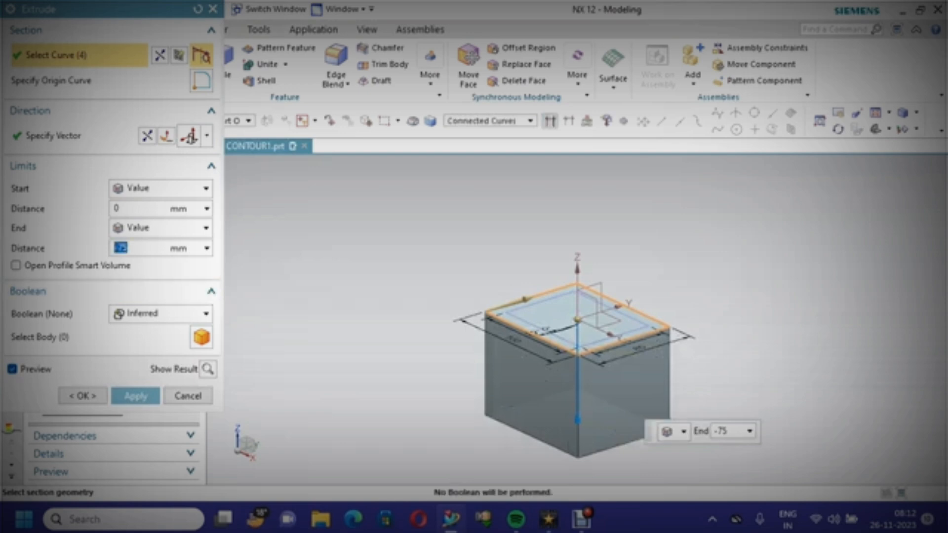
type("-60")
key("Return")
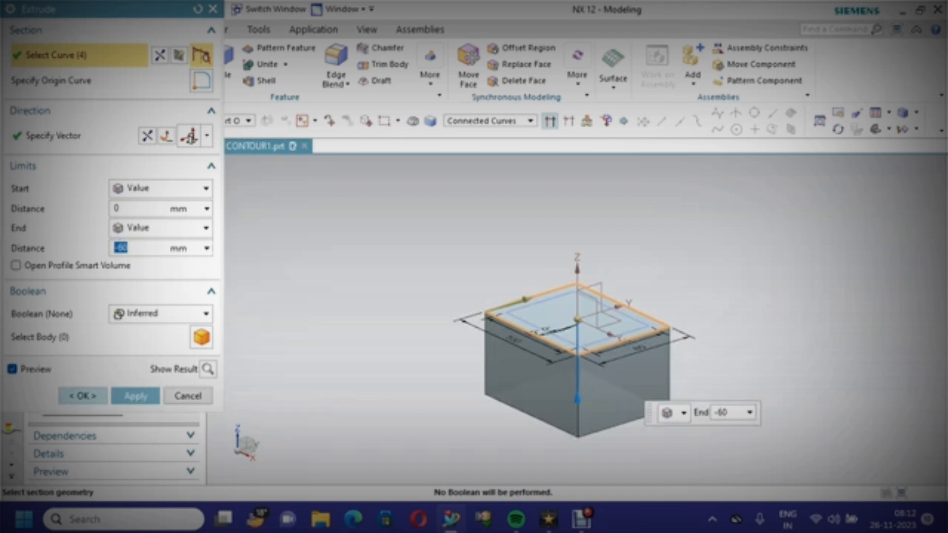
left_click(87, 396)
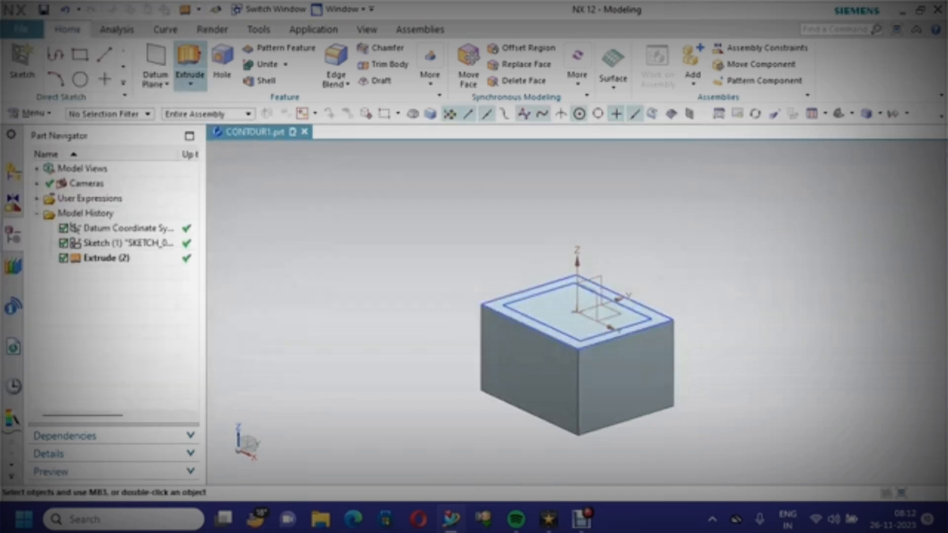
Extrude the inner rectangle to -50 mm with a Subtract boolean to cut the pocket
left_click(189, 64)
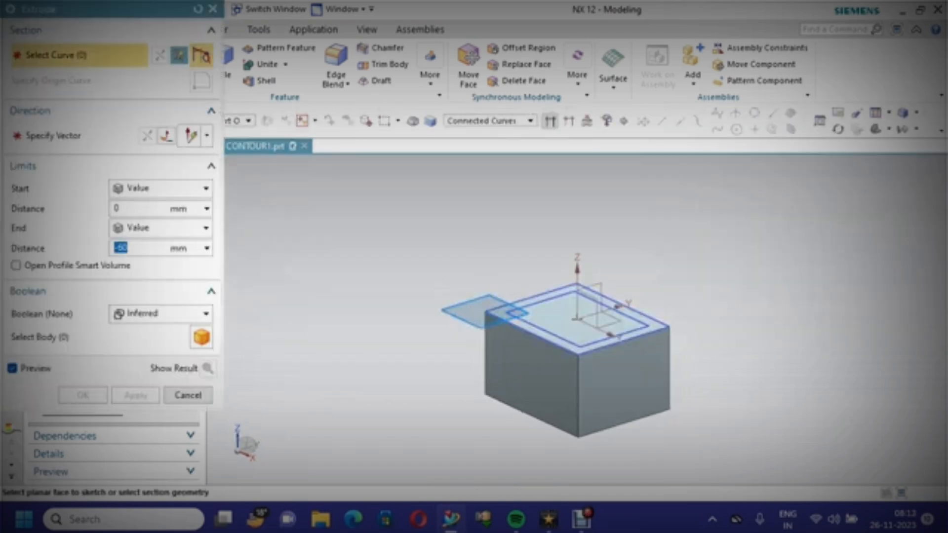
left_click(541, 328)
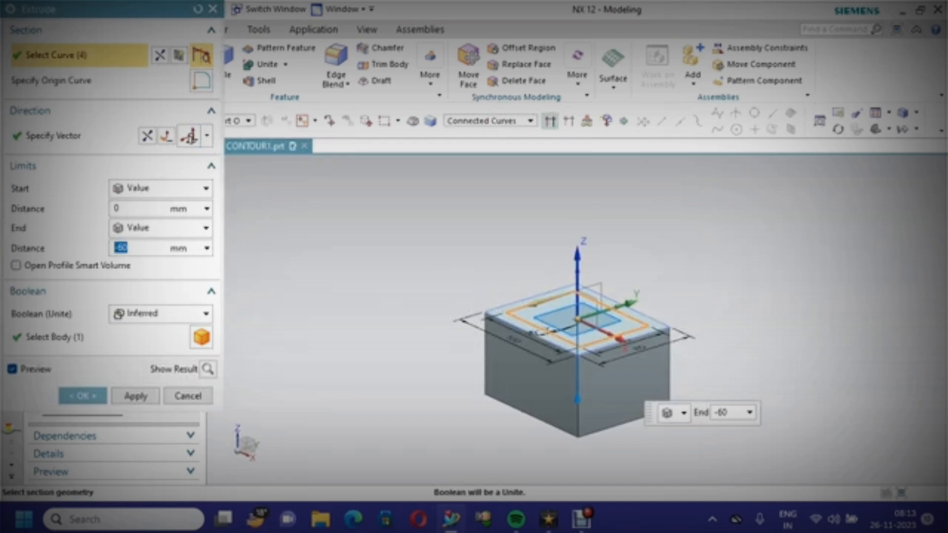
type("-50")
left_click(160, 314)
left_click(148, 360)
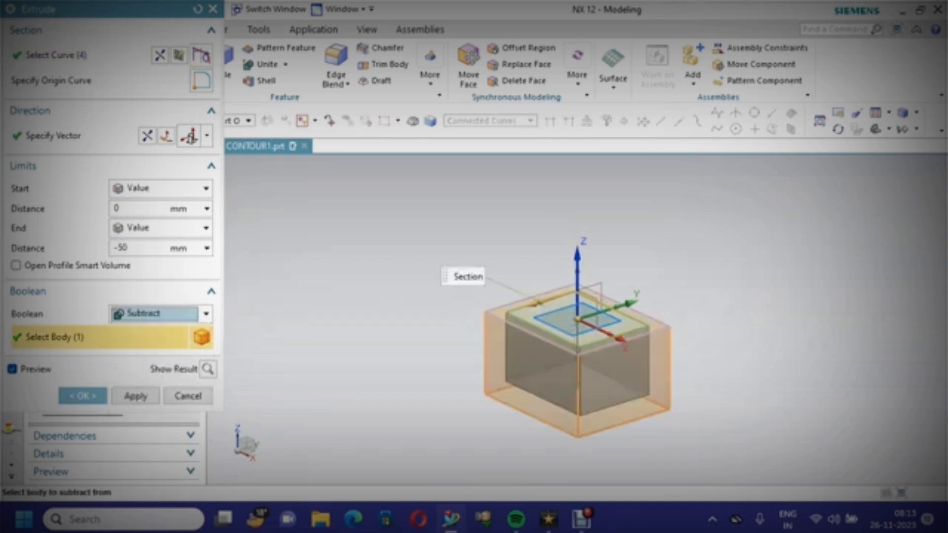
left_click(82, 396)
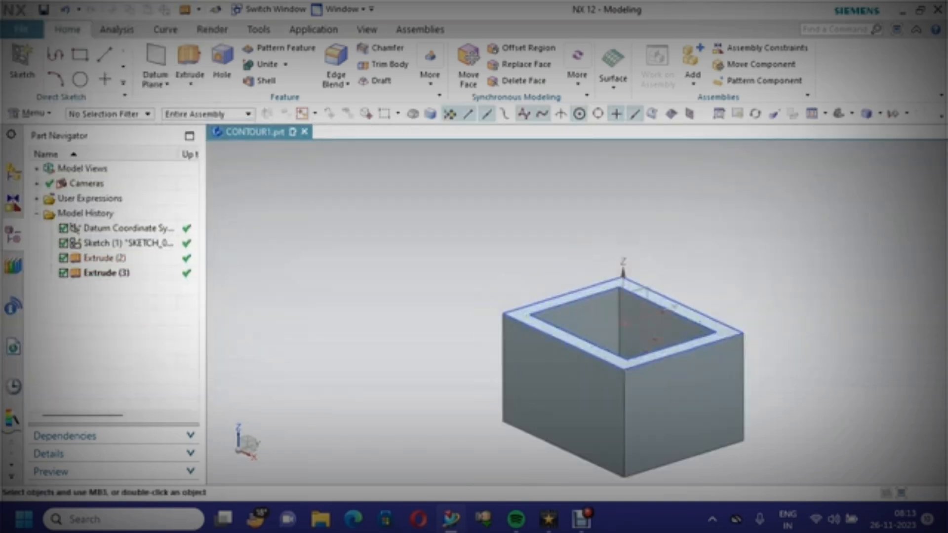
Create a new sketch on the box's front face
scroll(419, 277, "up", 3)
right_click(296, 200)
left_click(321, 227)
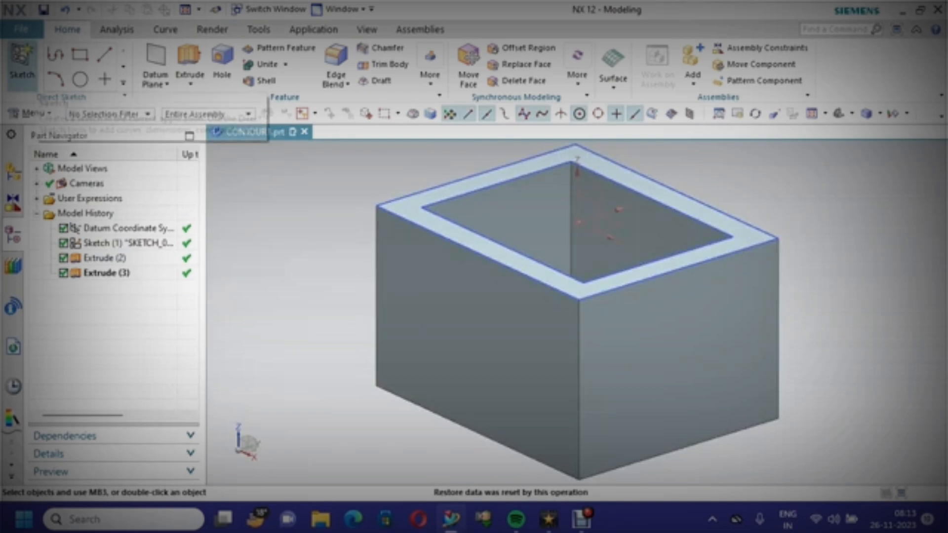
left_click(22, 62)
left_click(478, 341)
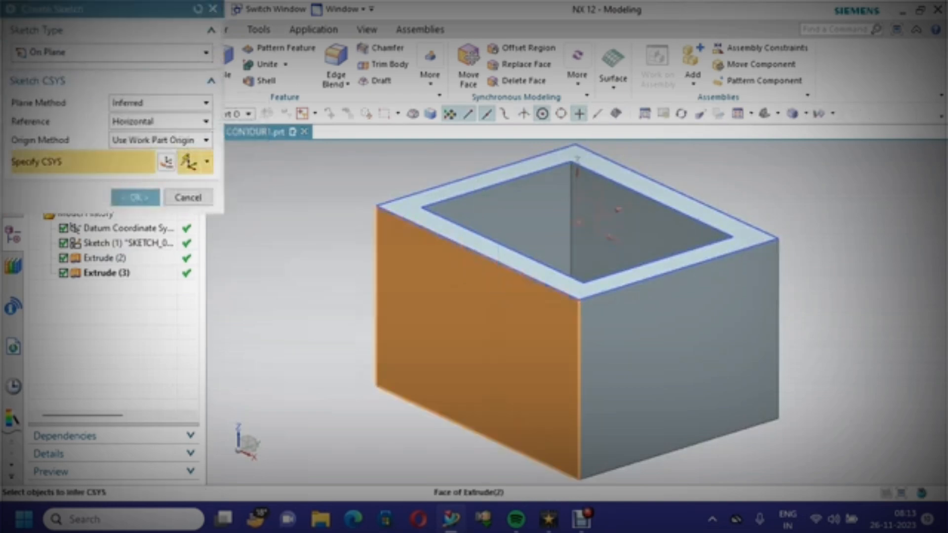
left_click(136, 197)
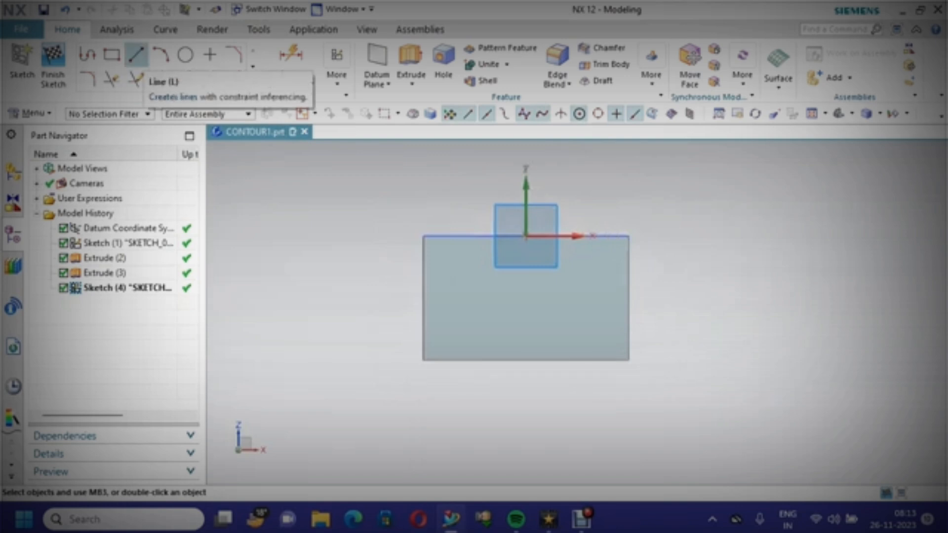
Draw a 30 mm horizontal line along the face's top edge, starting from its left corner
left_click(137, 54)
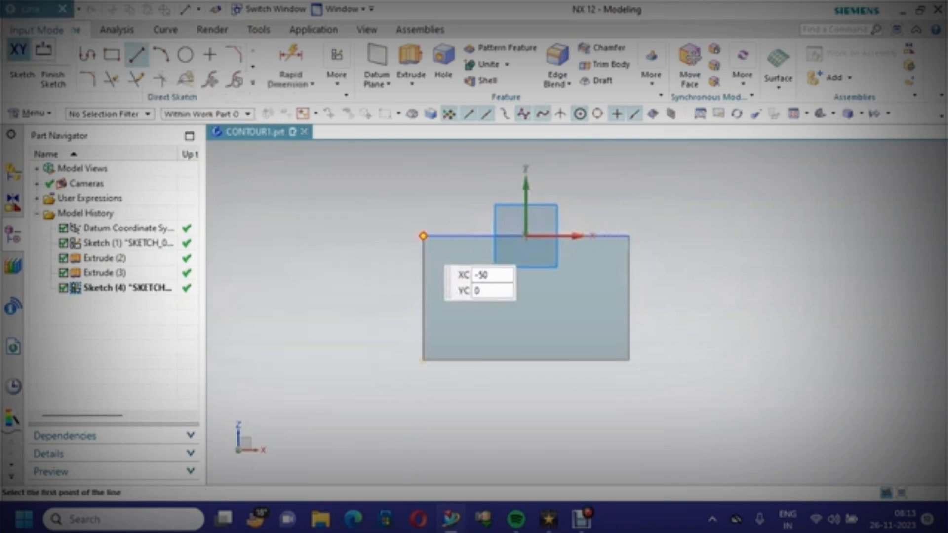
left_click(491, 236)
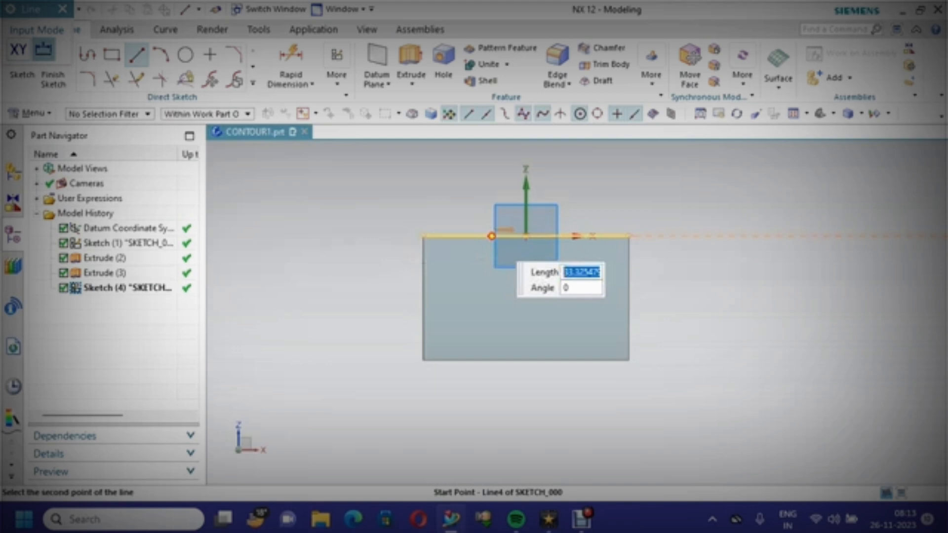
type("30")
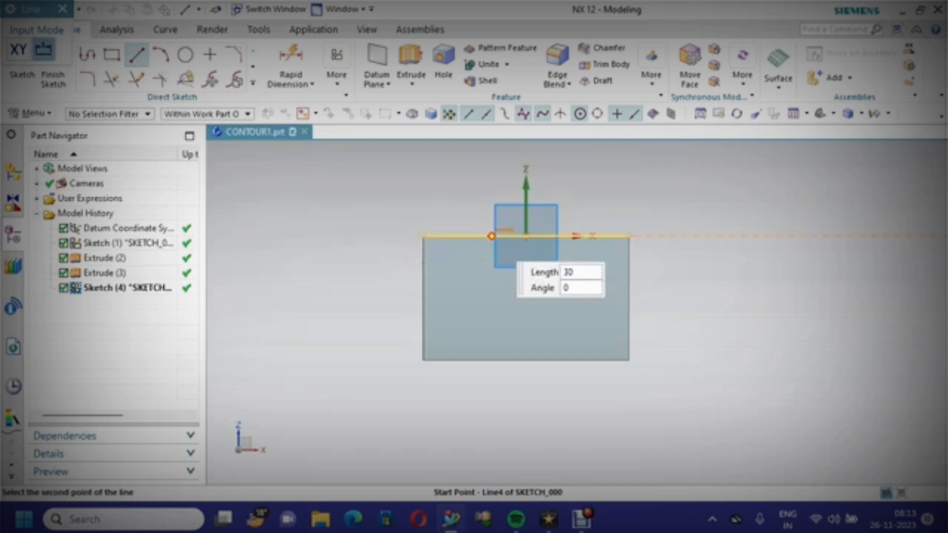
key("Tab")
key("Return")
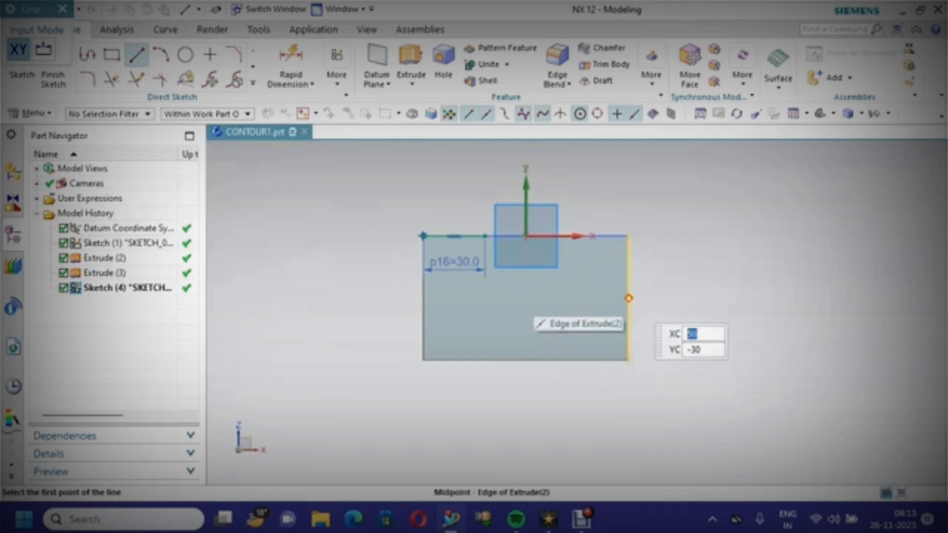
Draw a 30 mm horizontal line inward from the midpoint of the face's right edge
left_click(629, 298)
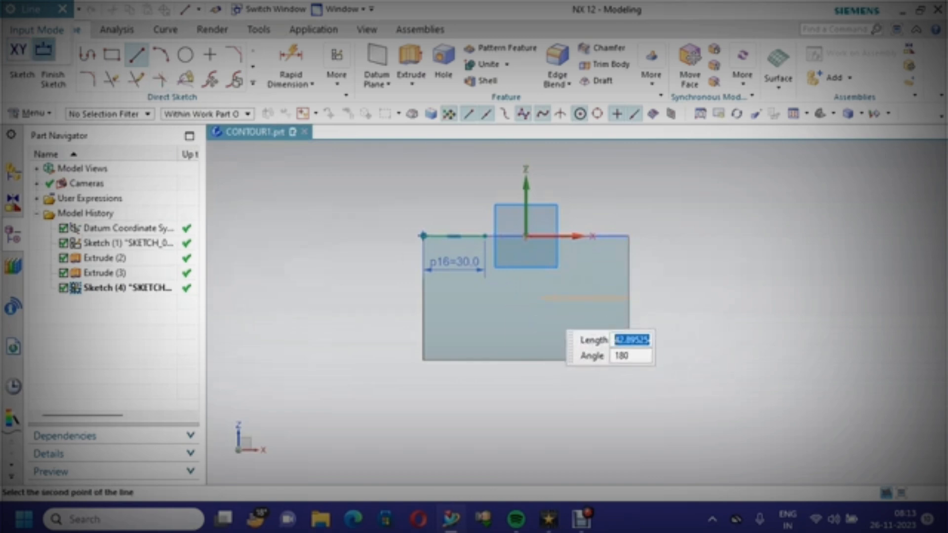
type("30")
key("Tab")
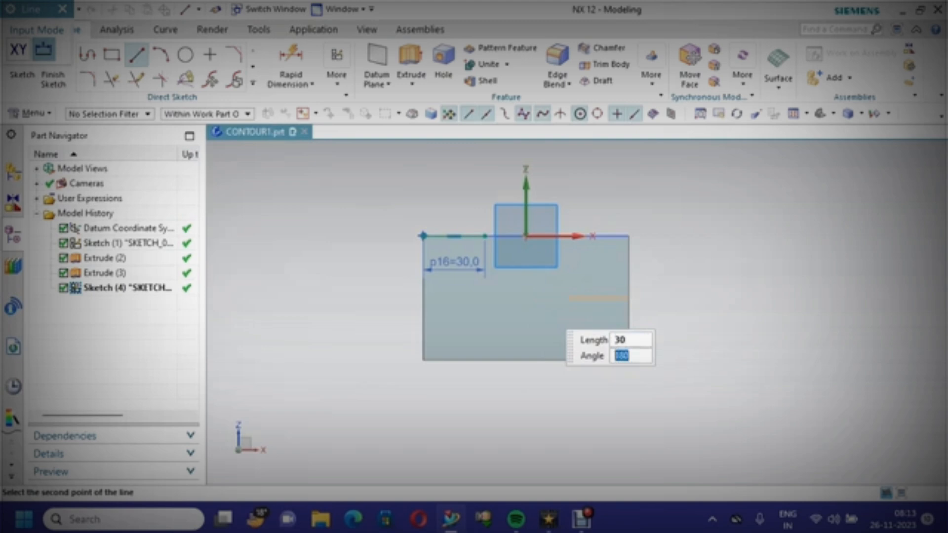
key("Return")
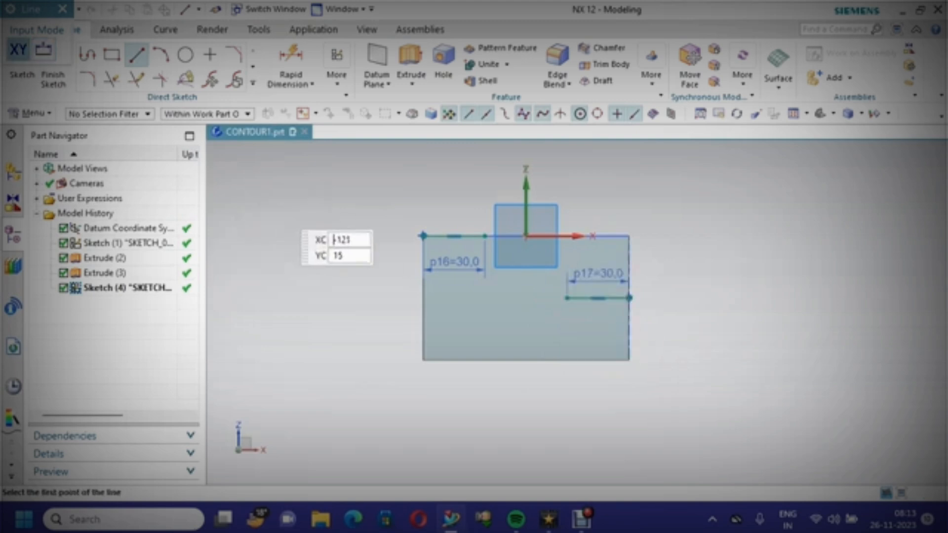
Draw a line at 330° from the end of the top line, running past the lower horizontal line
scroll(278, 205, "up", 2)
scroll(278, 204, "down", 2)
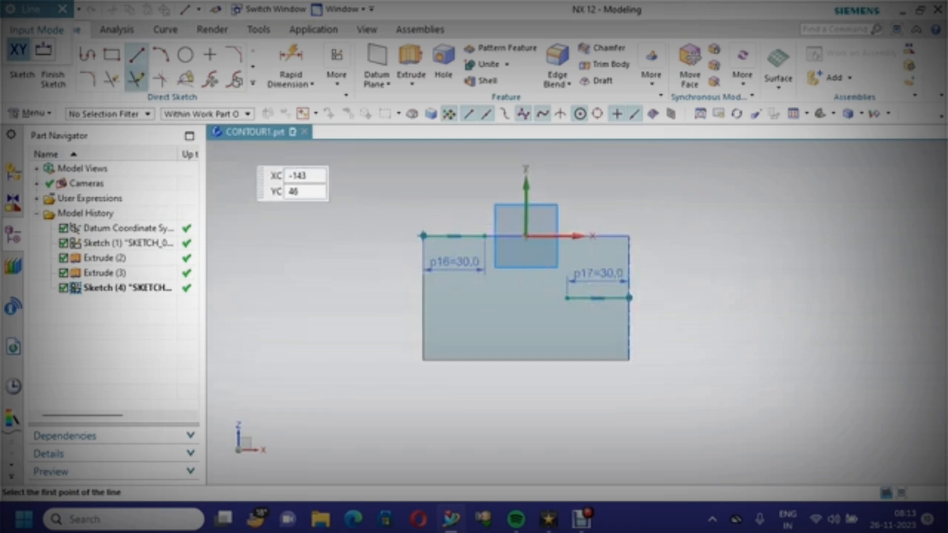
left_click(137, 55)
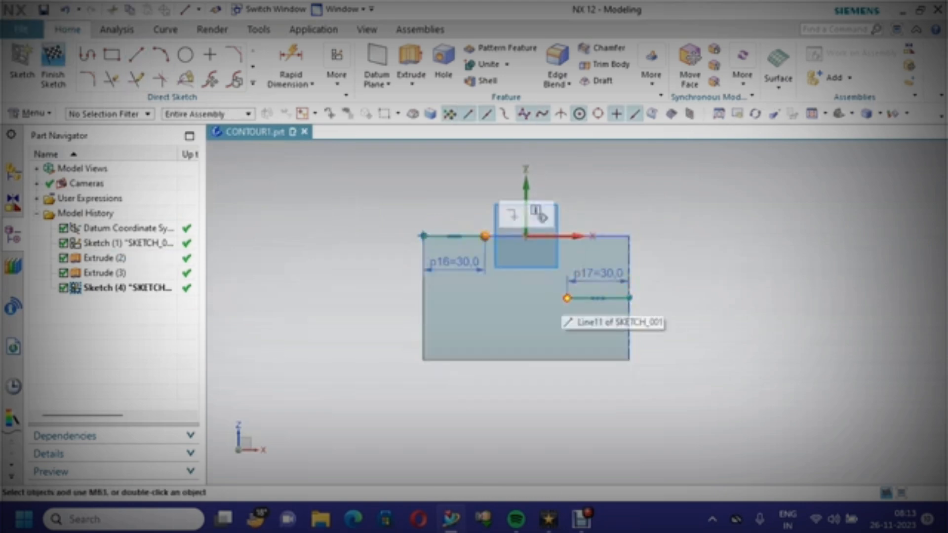
left_click(571, 295)
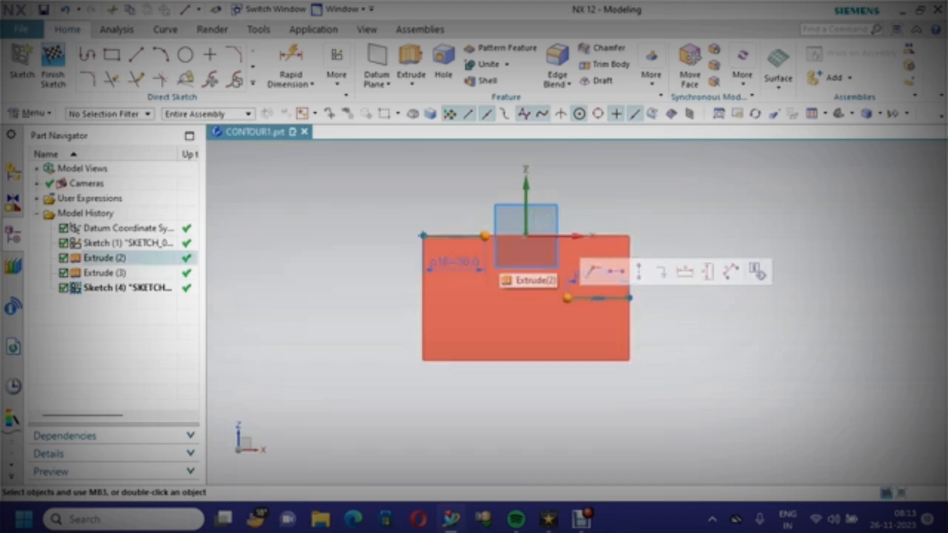
key("Escape")
left_click(136, 55)
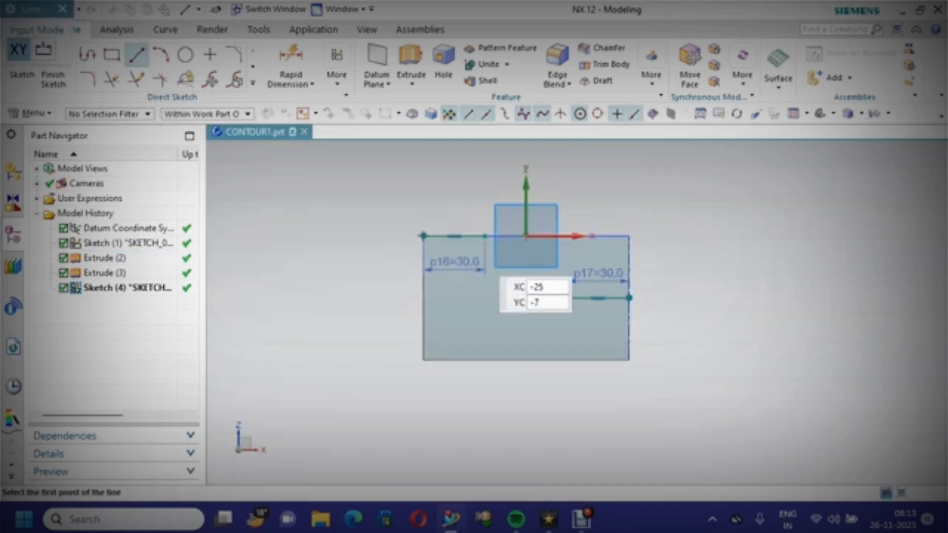
left_click(485, 236)
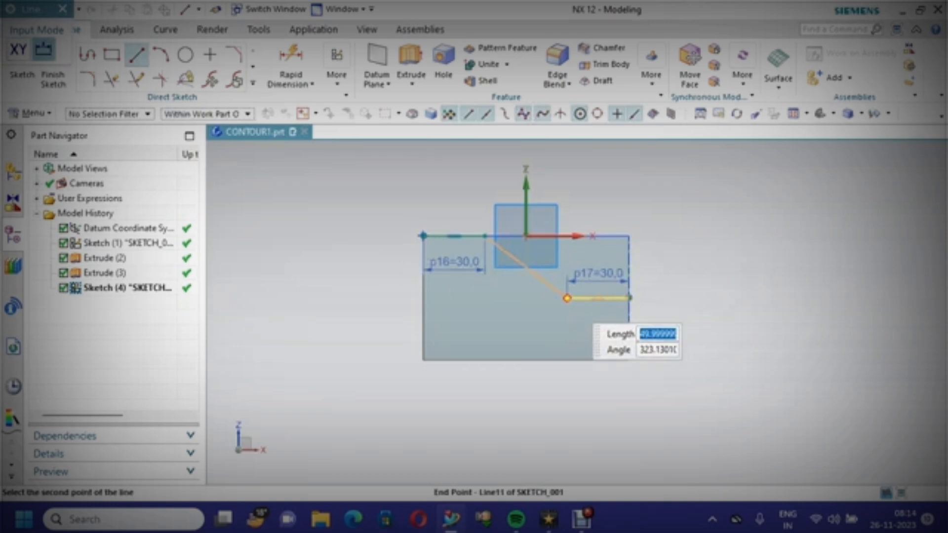
type("50")
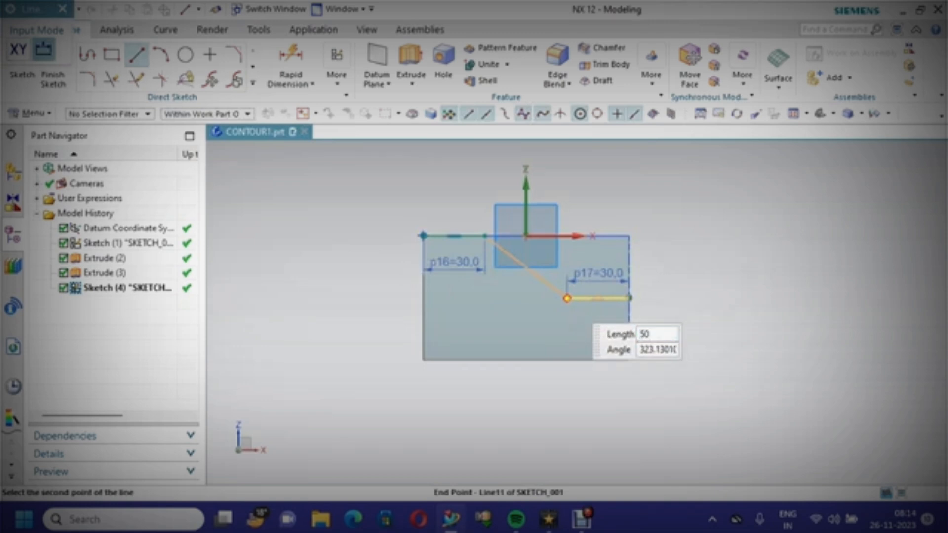
key("Tab")
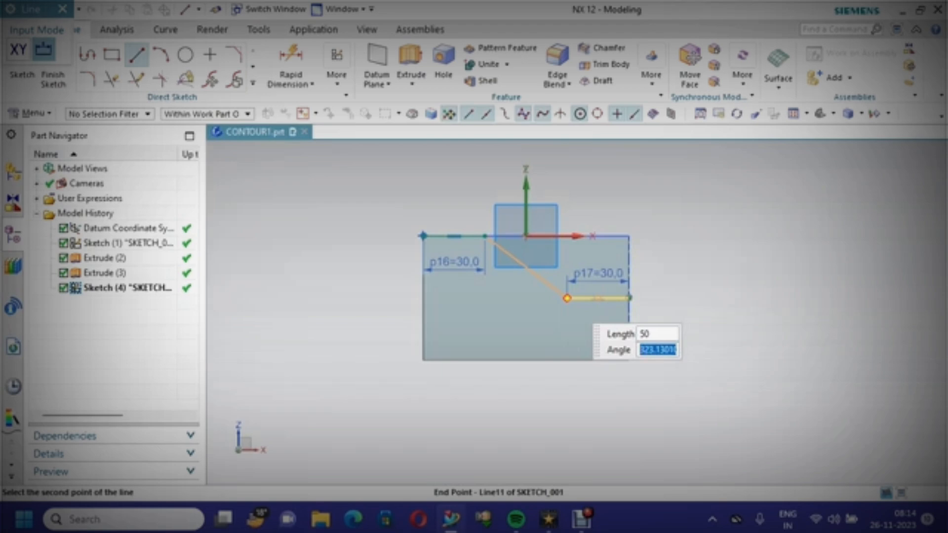
type("330")
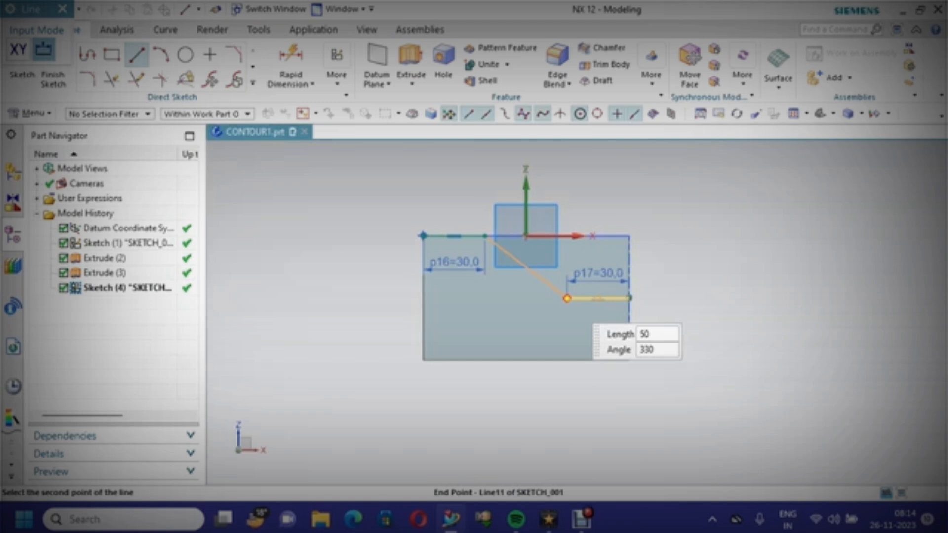
key("Tab")
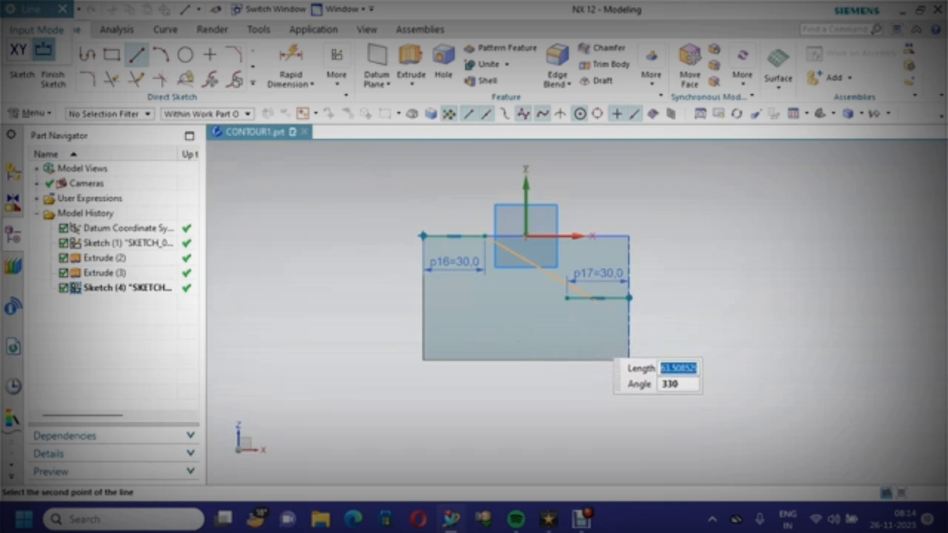
left_click(609, 310)
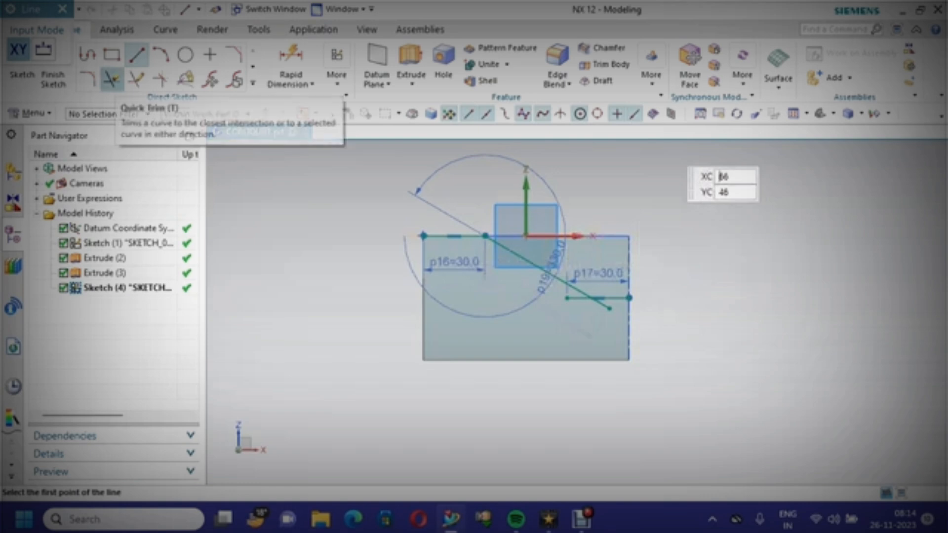
Quick Trim the part of the diagonal line that overhangs the lower horizontal line
left_click(111, 79)
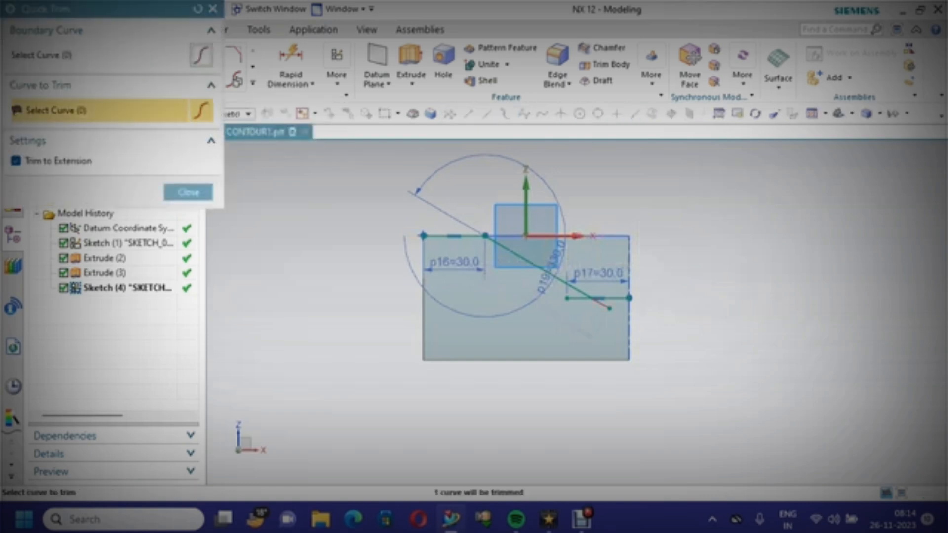
left_click(602, 304)
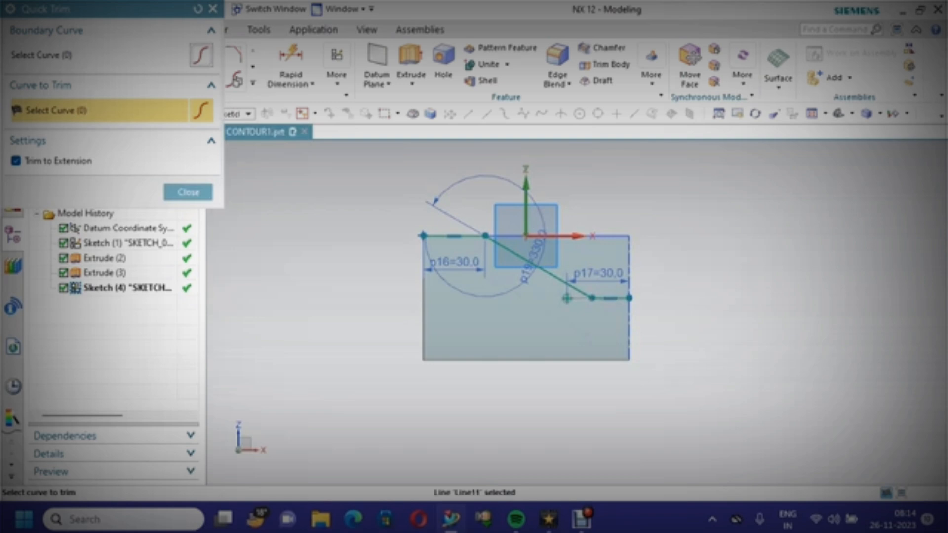
key("Escape")
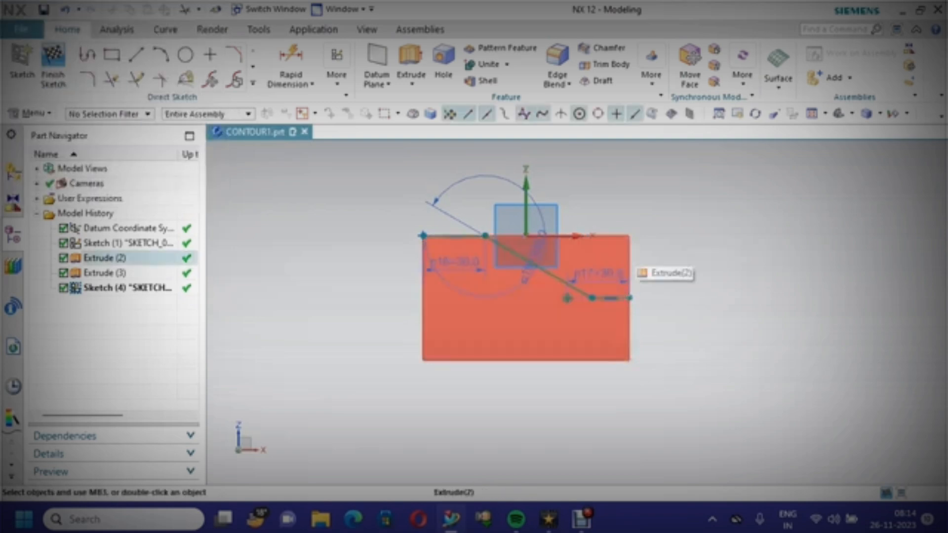
Finish the sketch
left_click(52, 64)
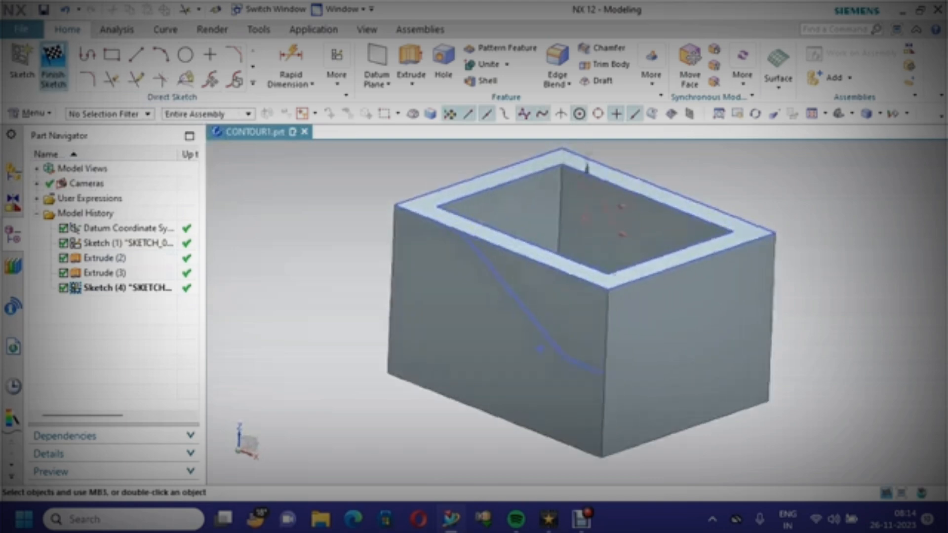
scroll(461, 363, "down", 2)
scroll(461, 363, "up", 3)
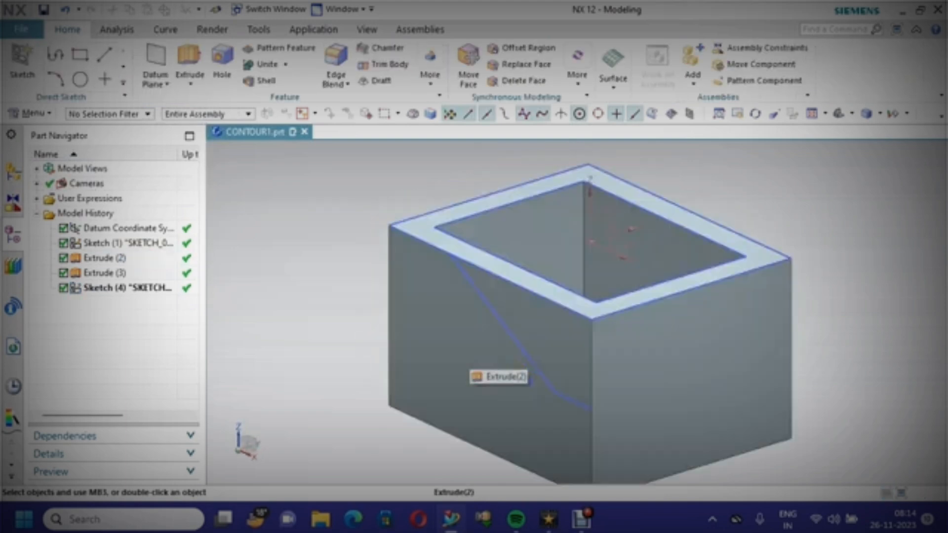
scroll(461, 363, "down", 3)
scroll(578, 417, "up", 2)
scroll(568, 410, "down", 2)
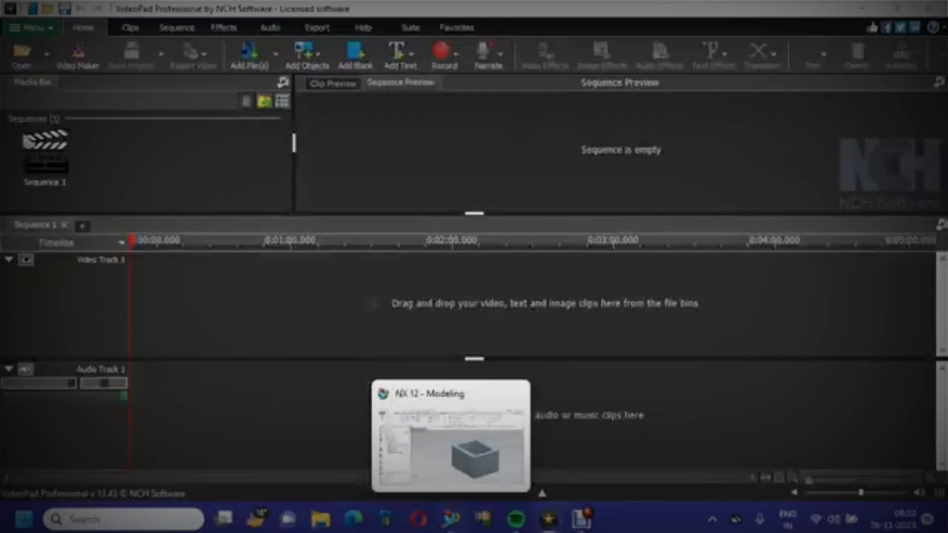
left_click(451, 520)
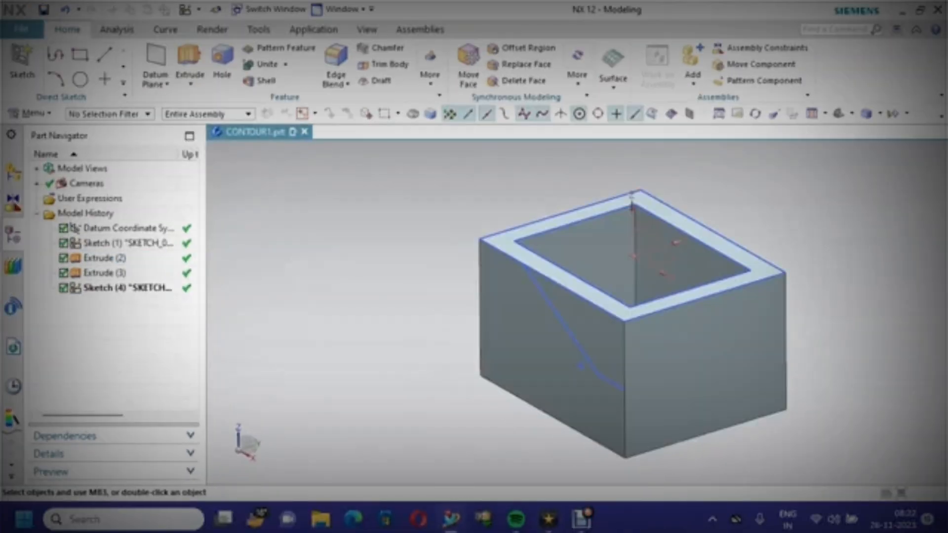
Reopen the sketch and fillet the corner between the top line and the diagonal with radius 60
double_click(127, 288)
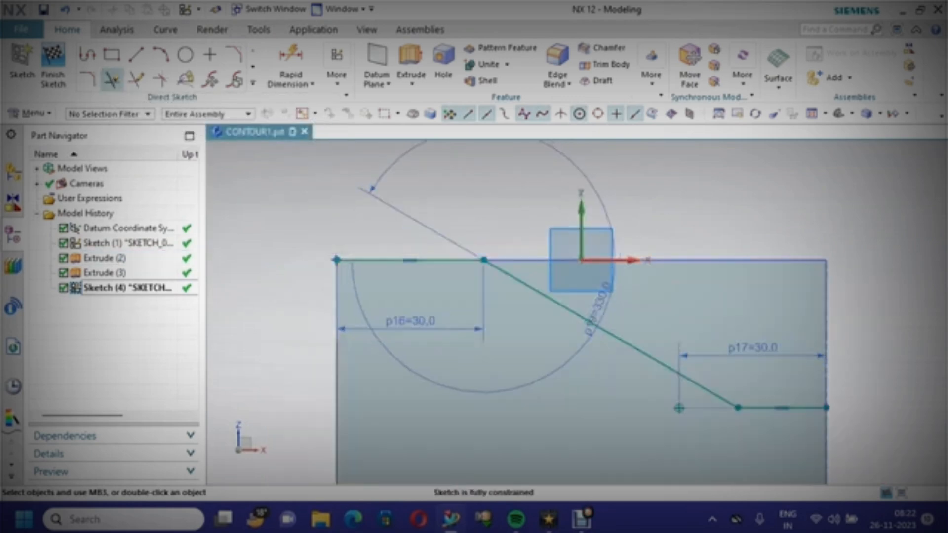
left_click(88, 79)
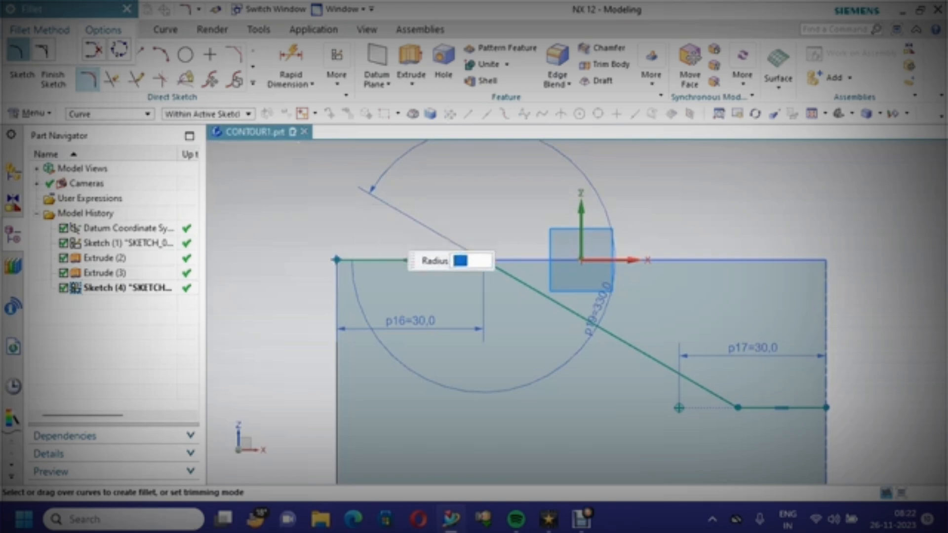
left_click(507, 273)
left_click(452, 260)
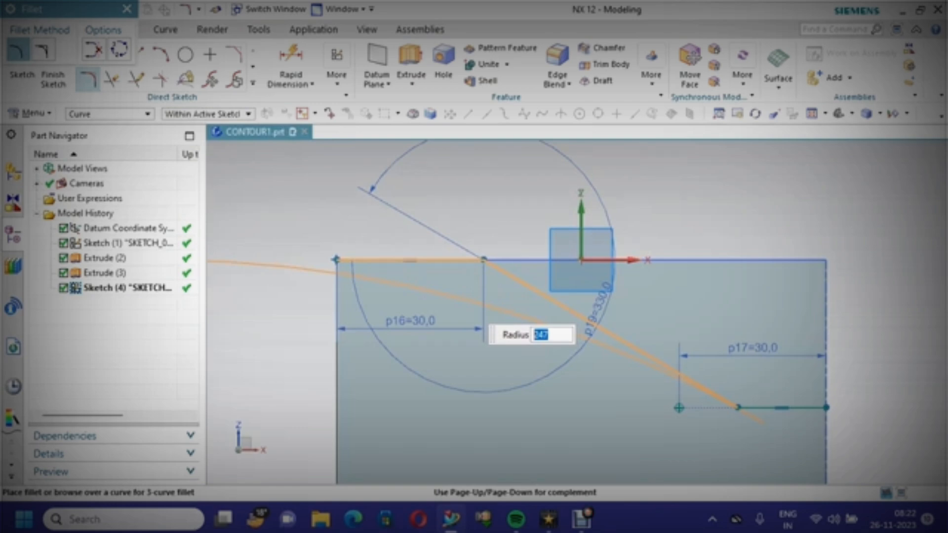
type("60")
key("Return")
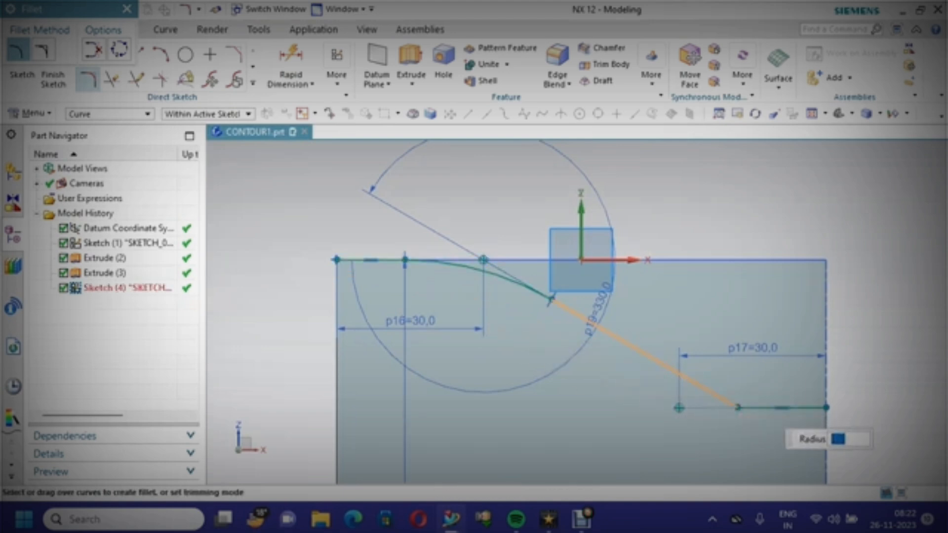
Fillet the corner between the diagonal and the lower line with radius 40, and finish the sketch
left_click(726, 401)
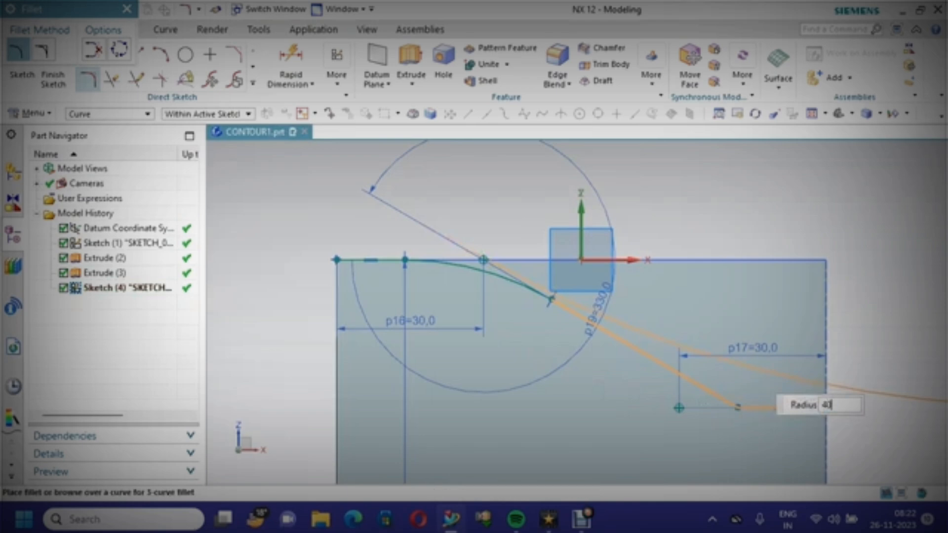
left_click(767, 401)
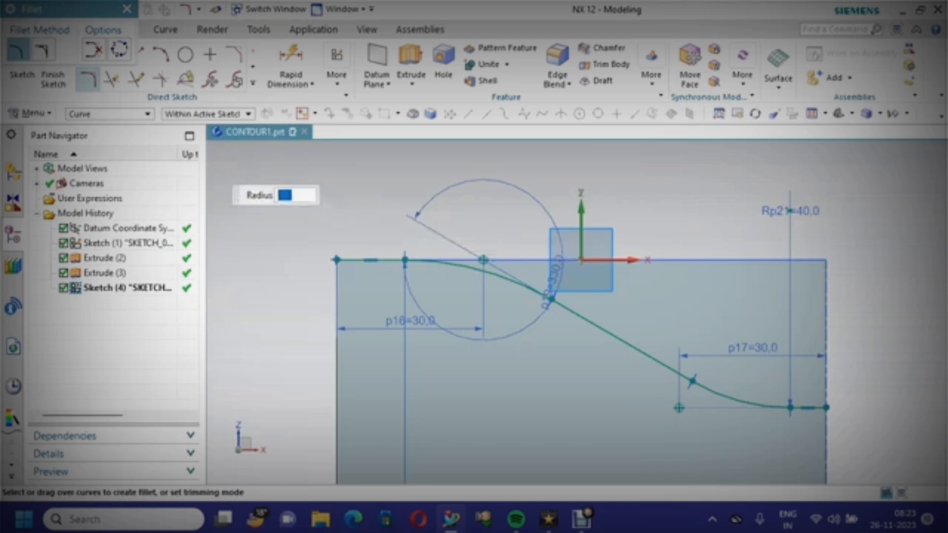
left_click(54, 79)
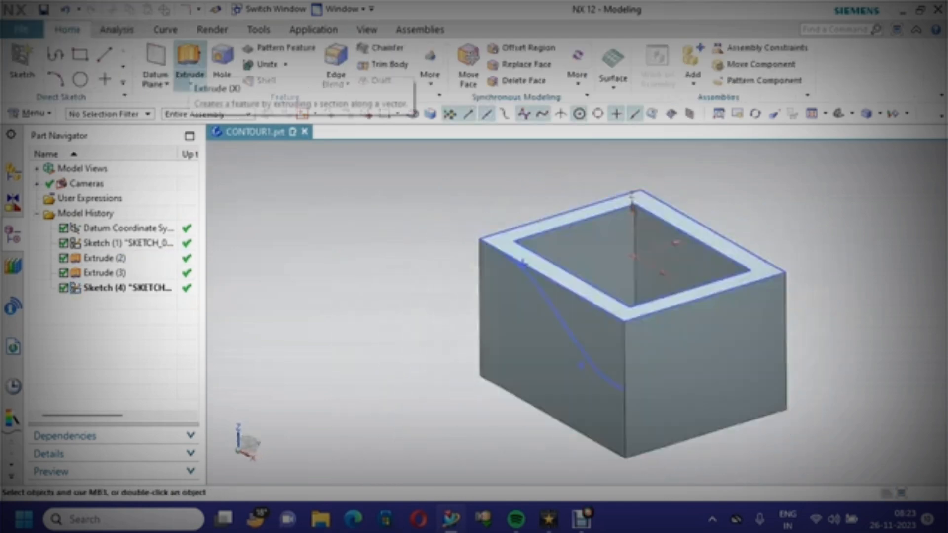
Extrude the filleted contour sketch as a surface from 41 mm to -120 mm with no Boolean
left_click(189, 64)
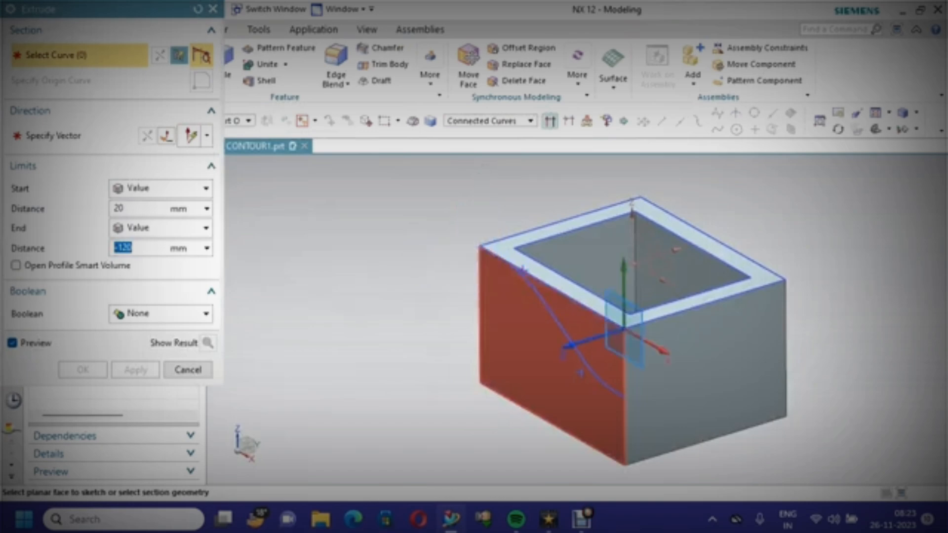
left_click(568, 346)
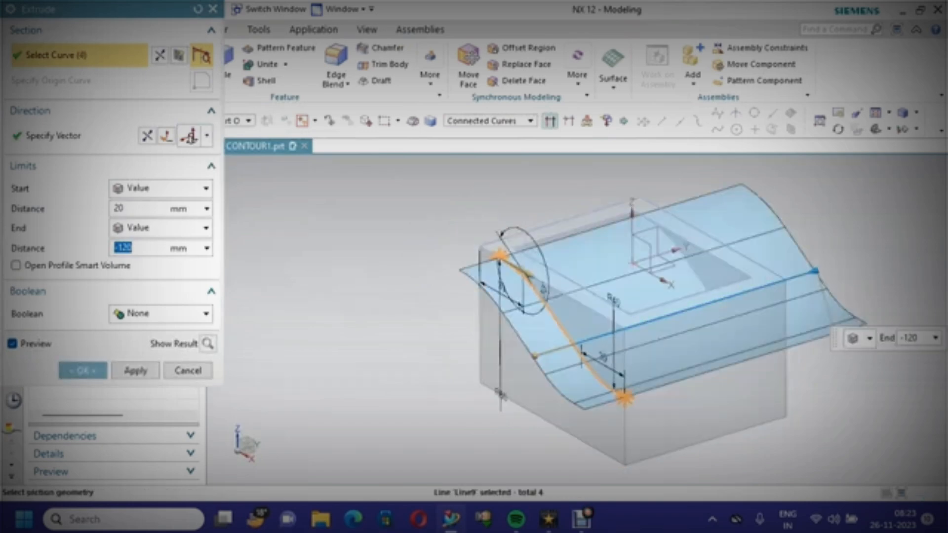
left_click_drag(535, 356, 491, 369)
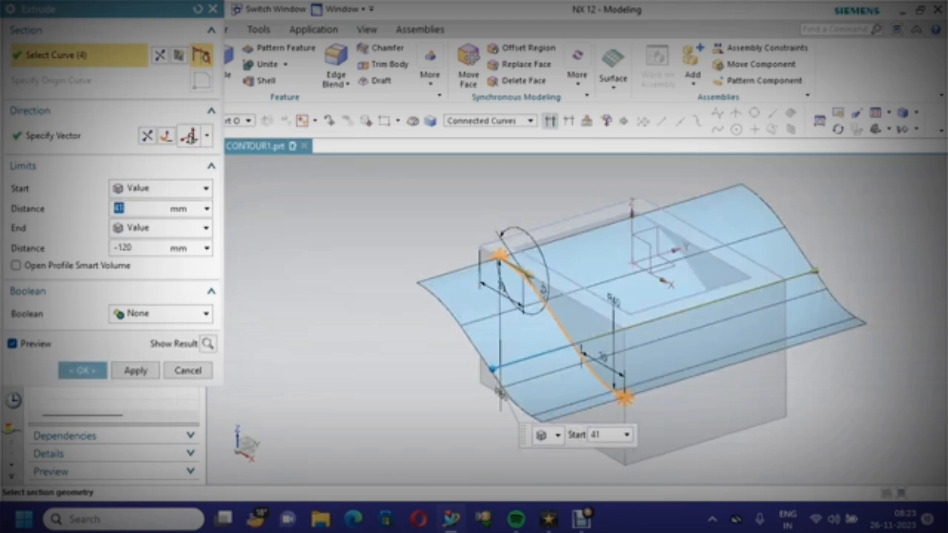
left_click(160, 314)
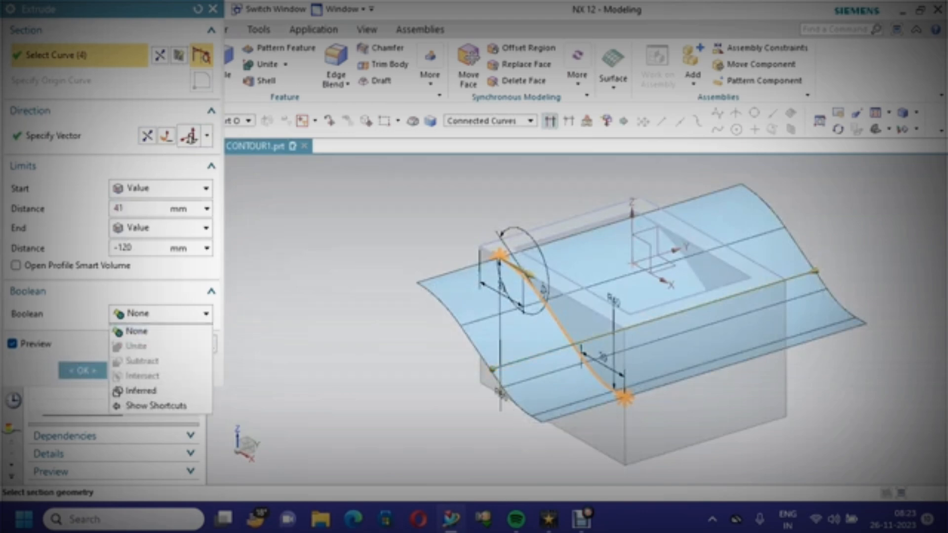
left_click(143, 391)
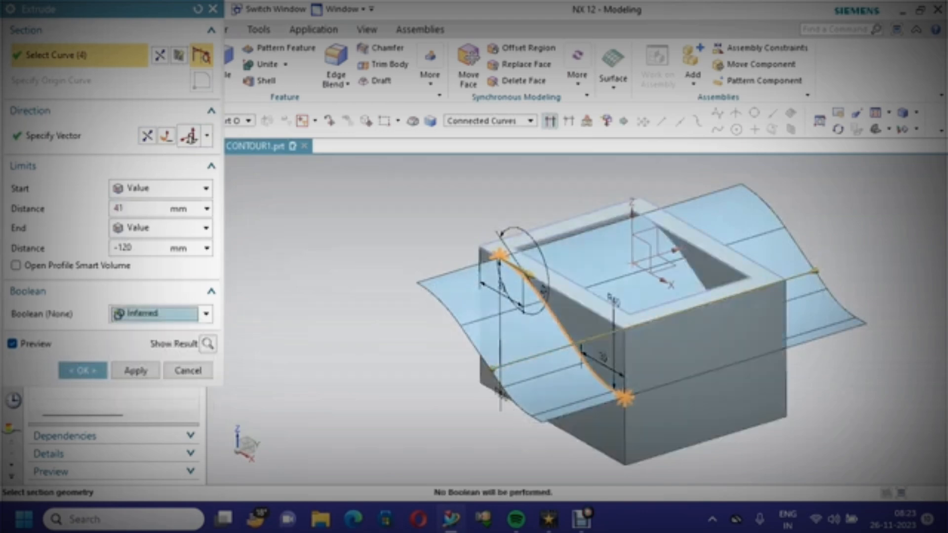
left_click(160, 314)
left_click(132, 329)
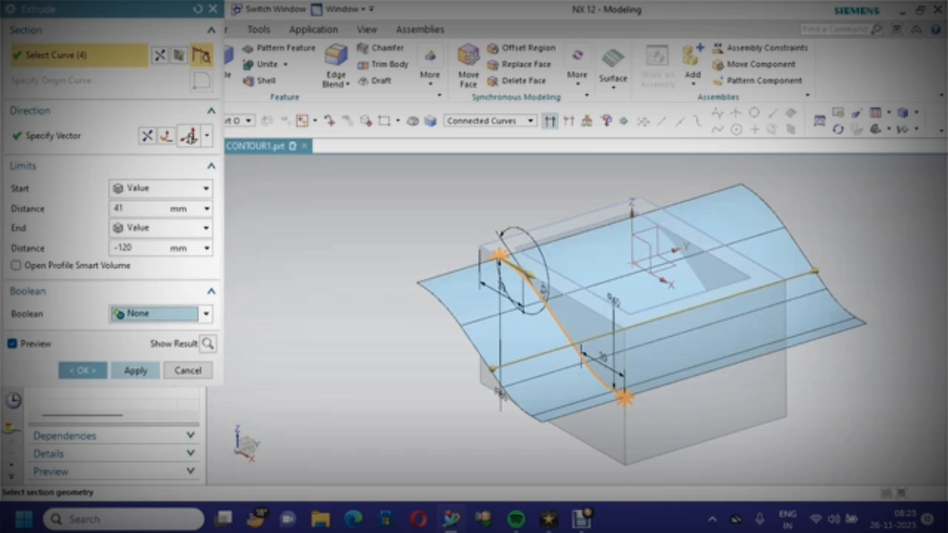
left_click(136, 371)
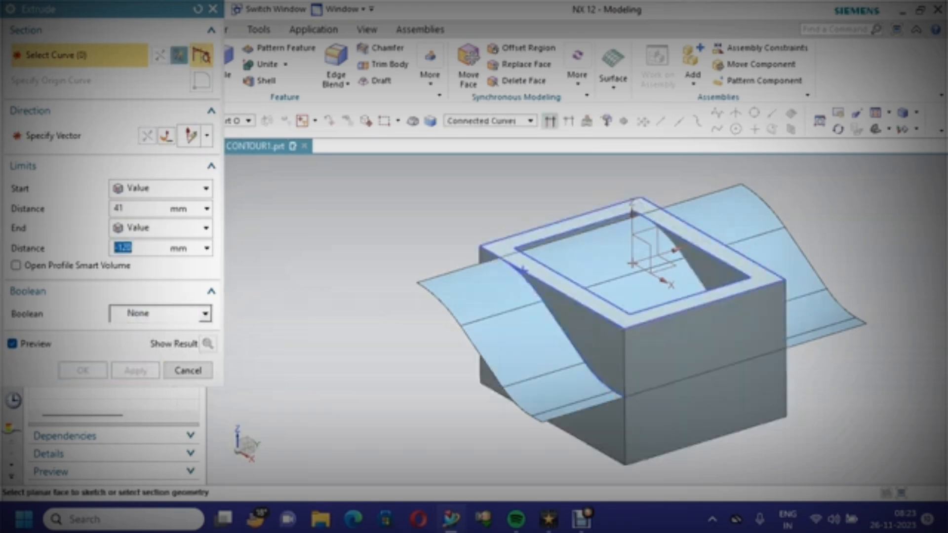
left_click(188, 371)
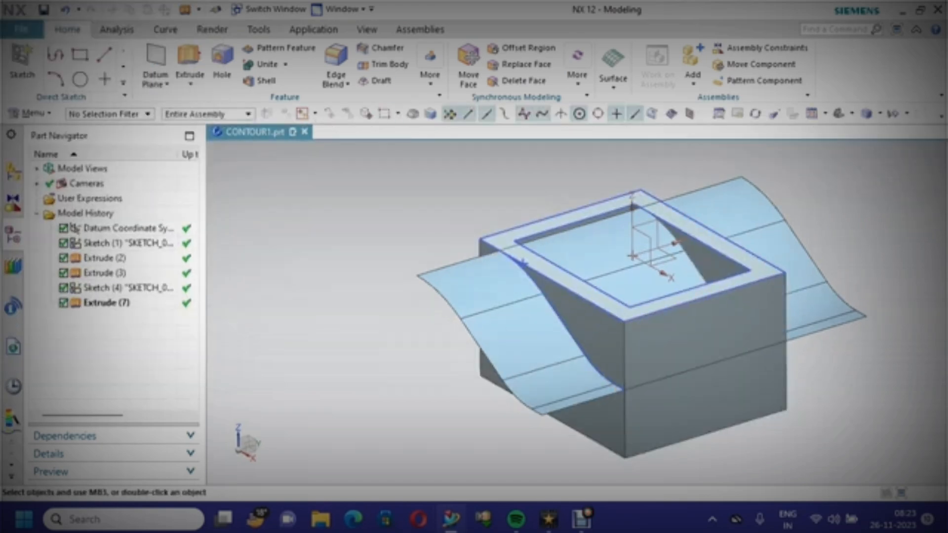
Trim the box body with the extruded contour surface, reversing the direction so the lower part is kept
left_click(385, 64)
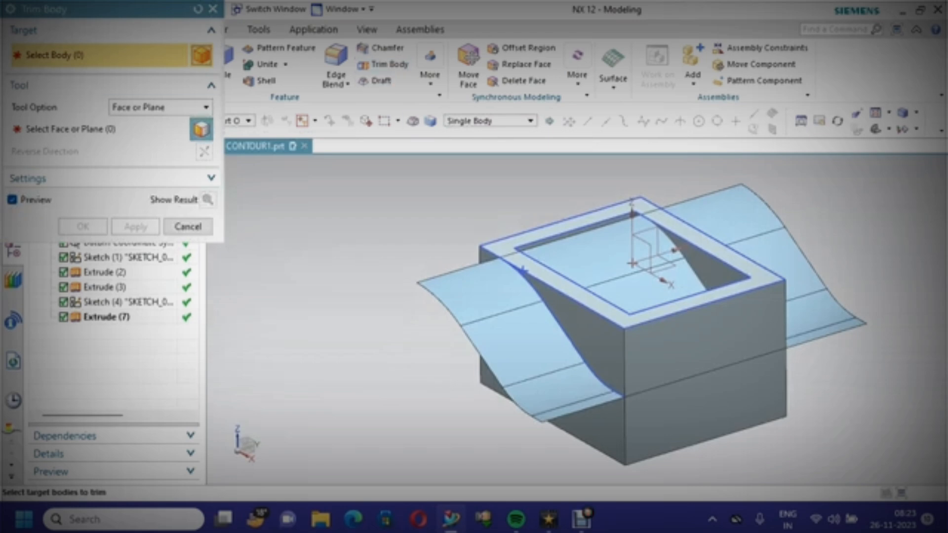
left_click(677, 308)
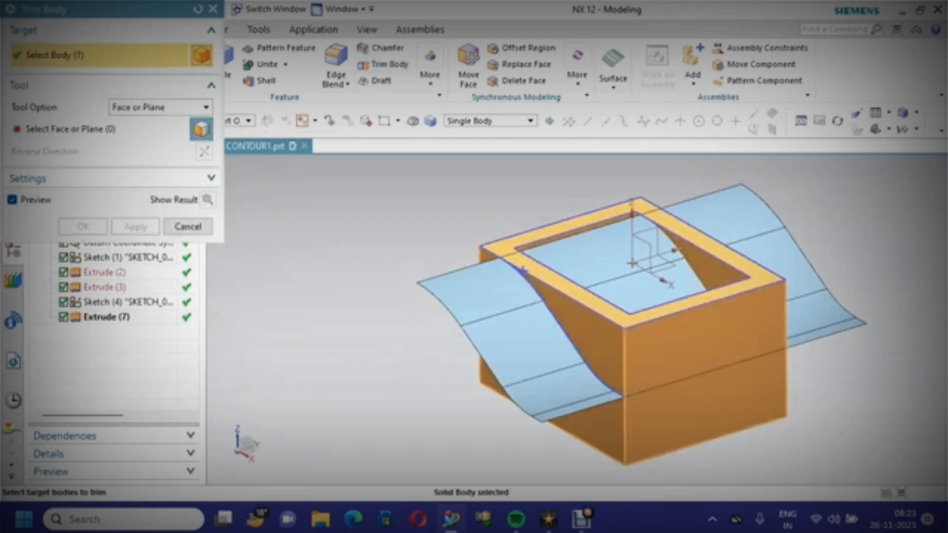
left_click(201, 129)
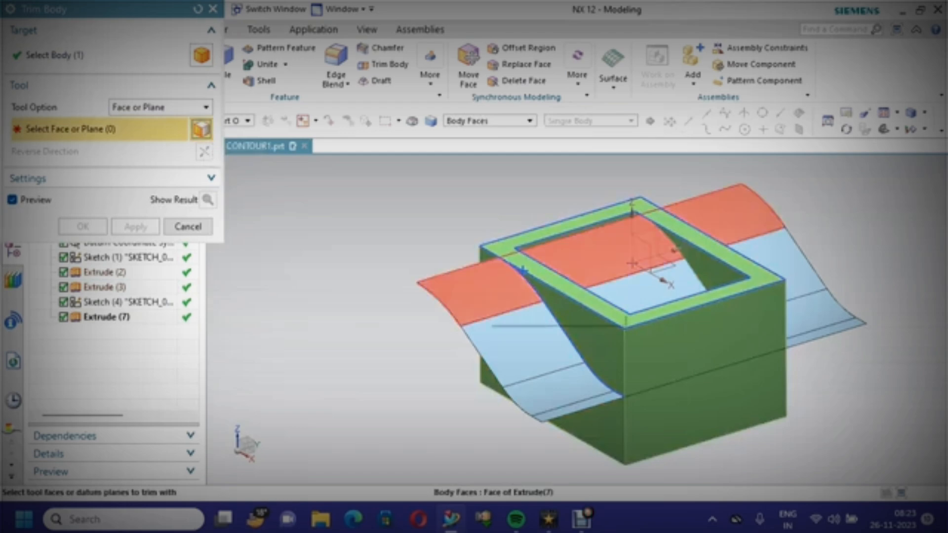
left_click(522, 271)
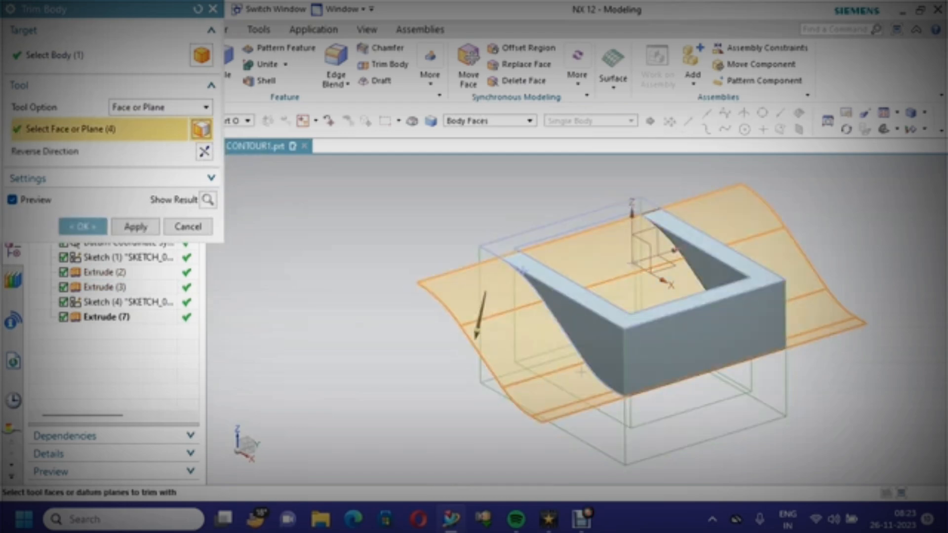
left_click(204, 152)
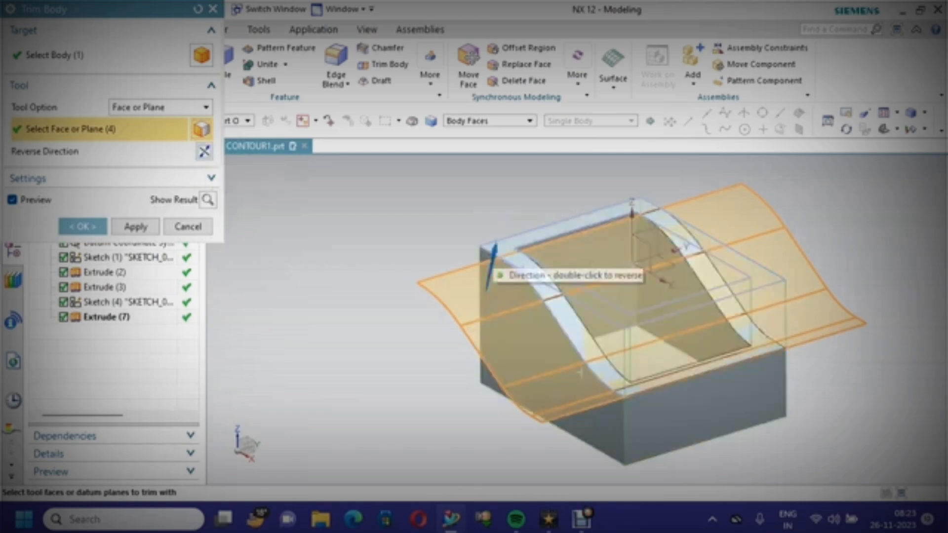
left_click(136, 226)
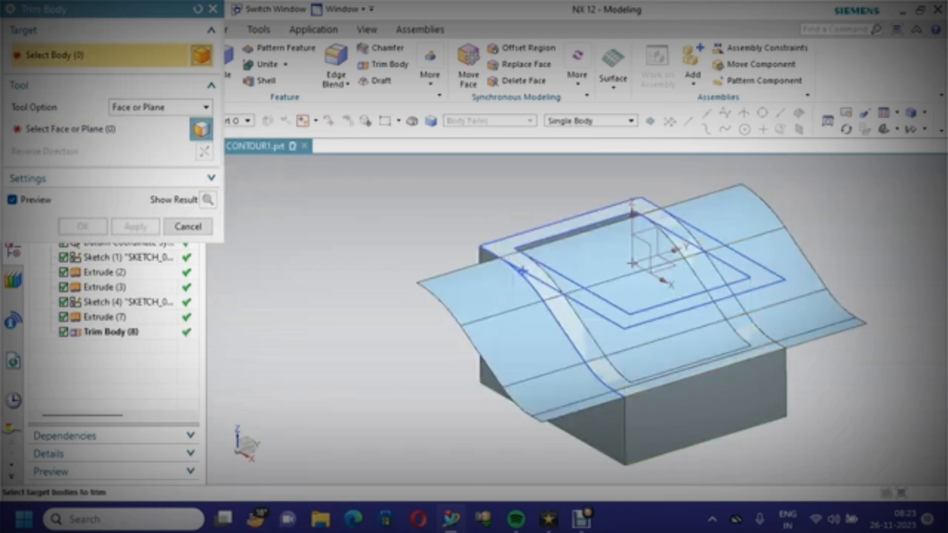
left_click(188, 226)
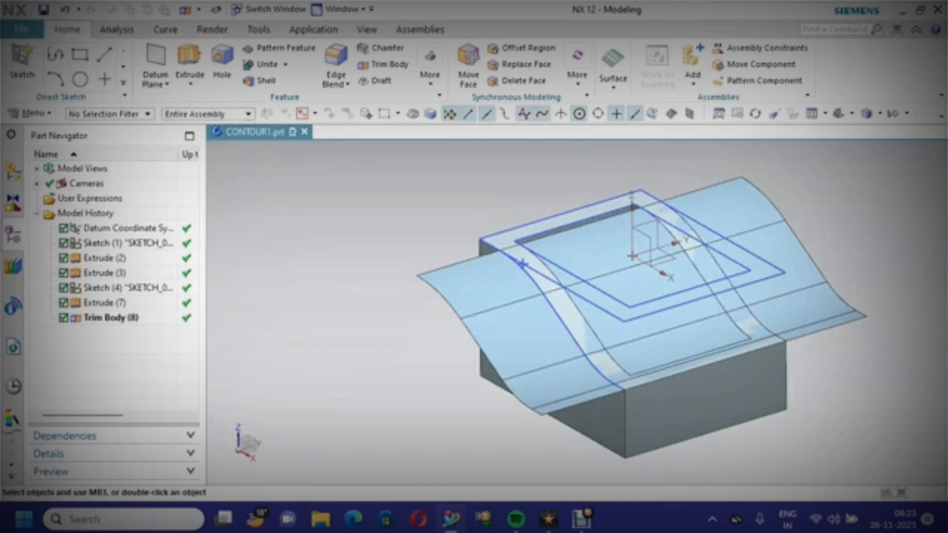
Hide the extruded contour surface
right_click(349, 168)
left_click(381, 193)
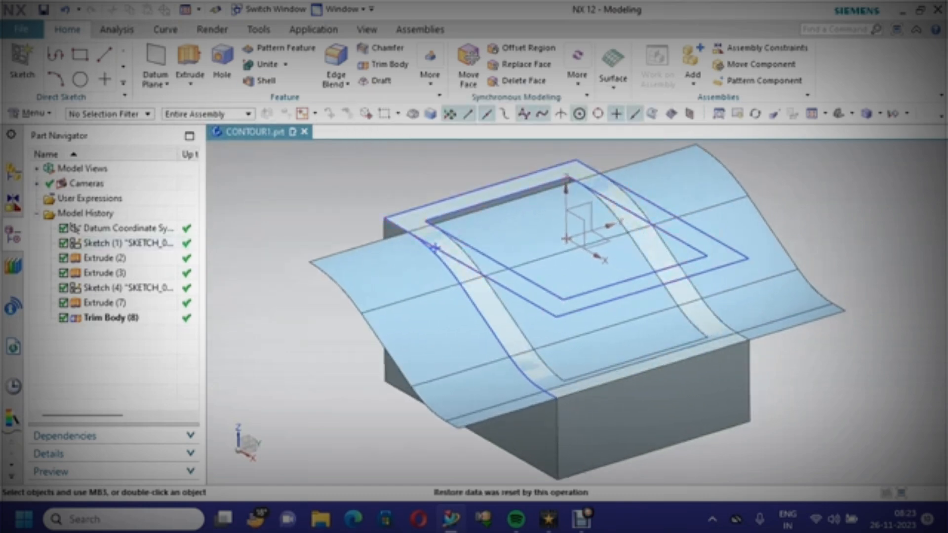
right_click(388, 308)
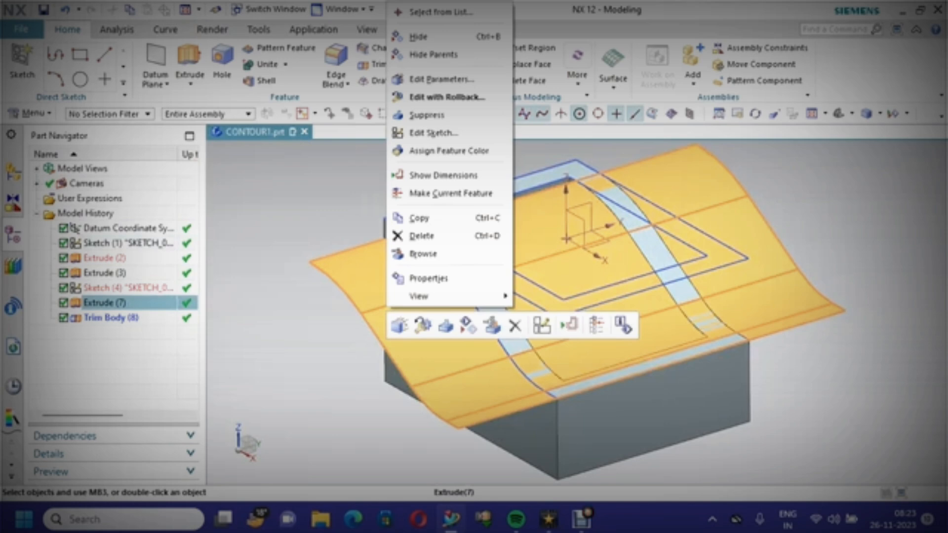
left_click(418, 37)
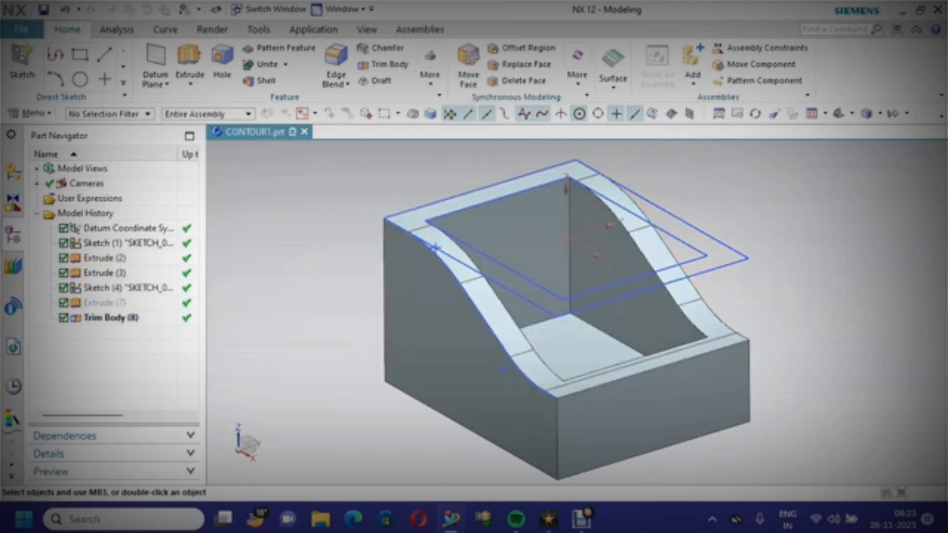
Hide the box profile sketch and the contour sketch
left_click(671, 214)
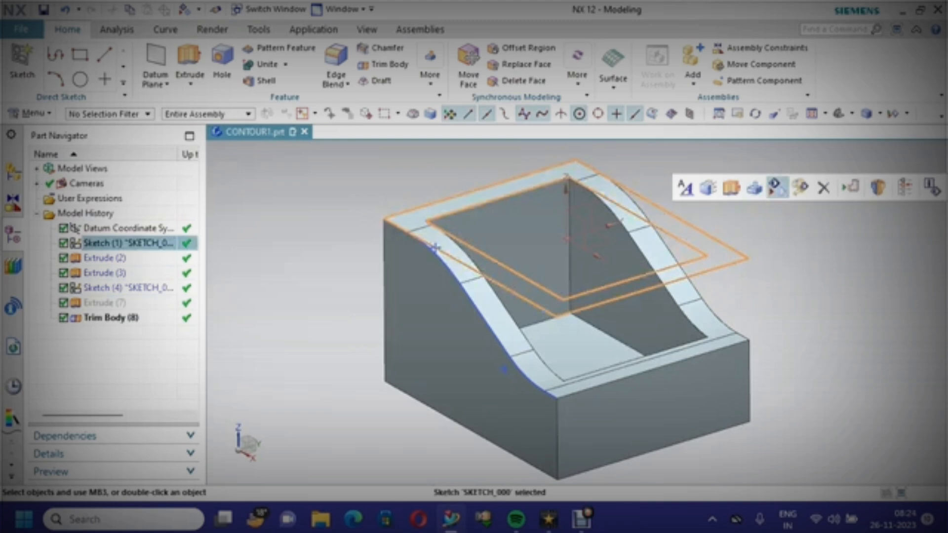
left_click(777, 188)
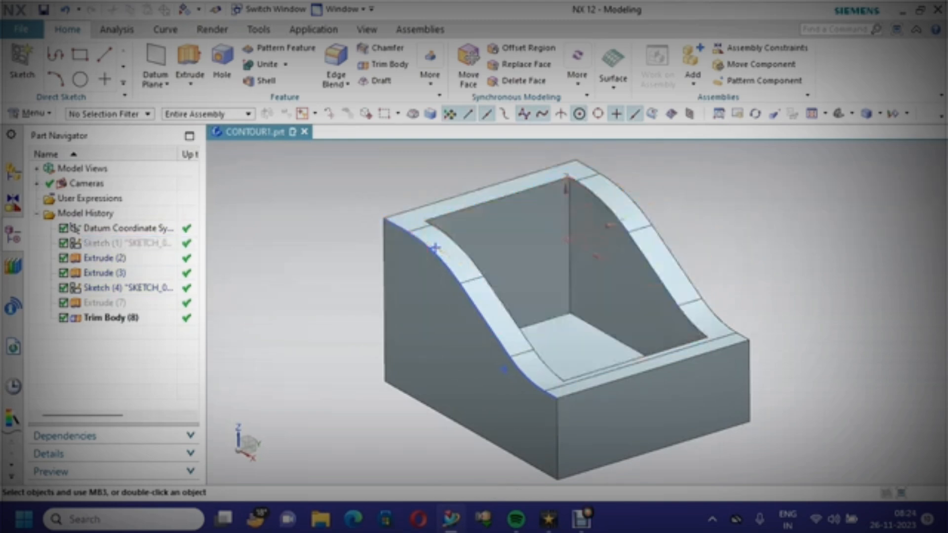
left_click(505, 350)
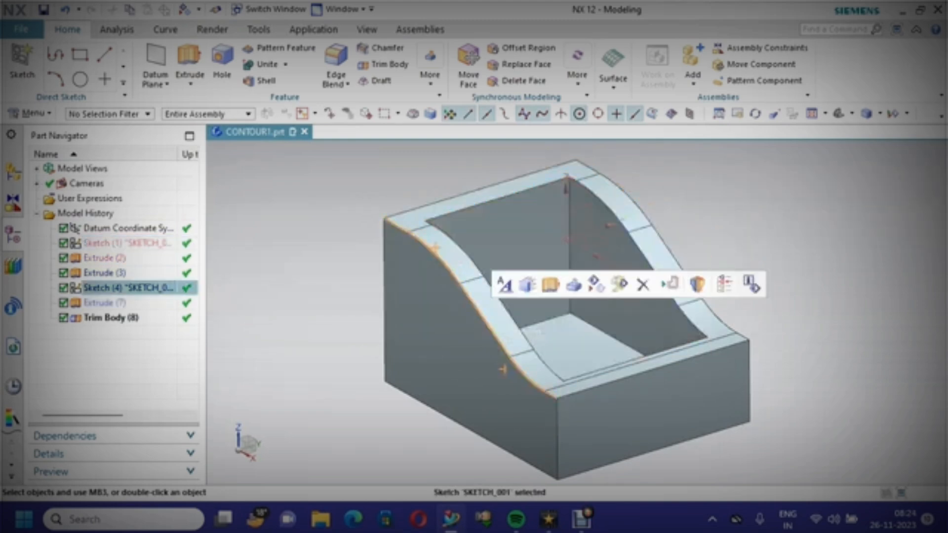
left_click(596, 284)
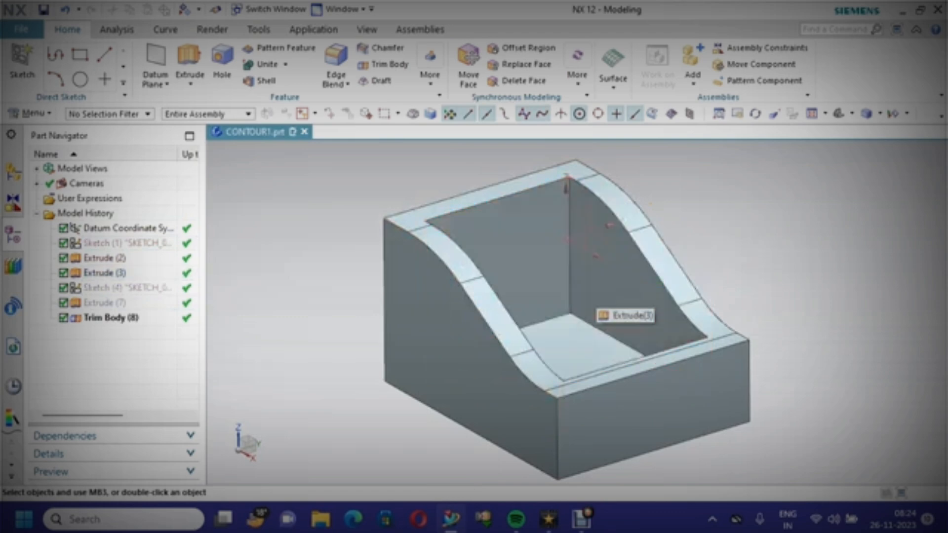
Edge Blend the four vertical corner edges of the pocket with a 10 mm radius
right_click(314, 202)
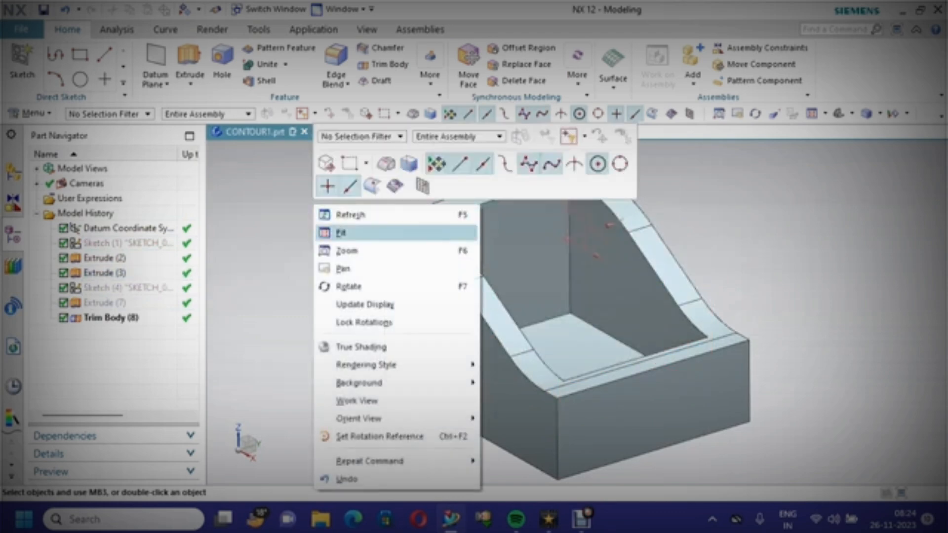
left_click(338, 233)
middle_click_drag(484, 262, 477, 287)
mouse_move(568, 208)
middle_mouse_down()
mouse_move(578, 198)
mouse_move(615, 222)
mouse_move(630, 210)
middle_mouse_up()
mouse_move(612, 244)
middle_mouse_down()
mouse_move(599, 229)
mouse_move(612, 247)
mouse_move(592, 232)
mouse_move(600, 250)
mouse_move(585, 228)
middle_mouse_up()
right_click(303, 188)
left_click(336, 213)
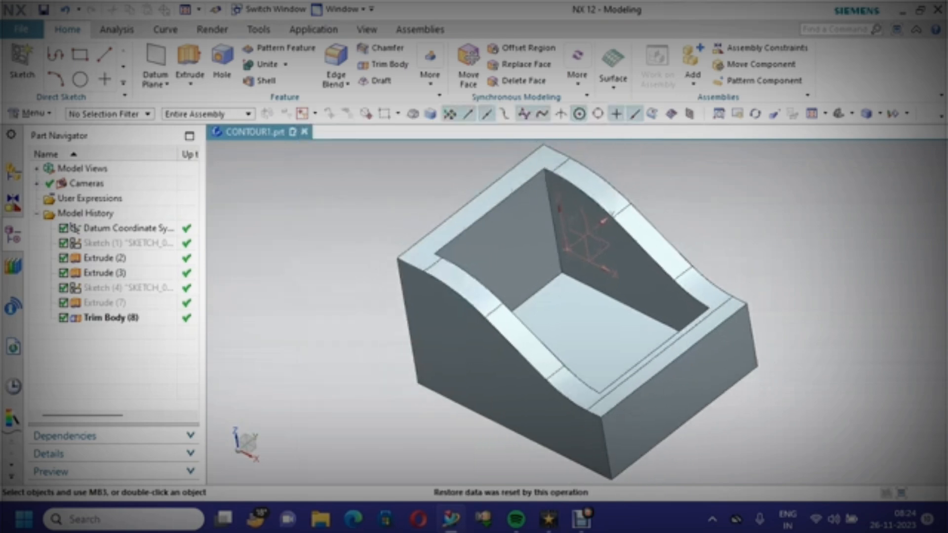
left_click(341, 84)
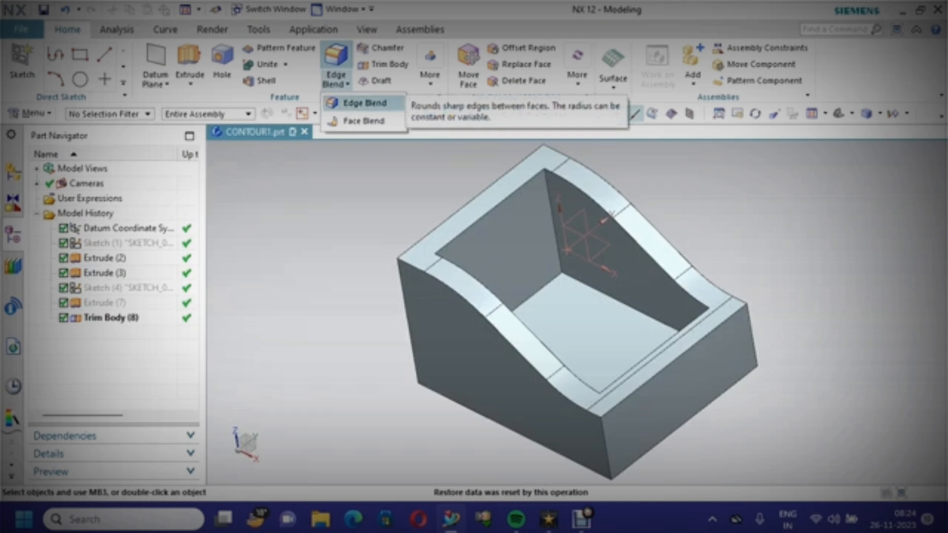
left_click(364, 103)
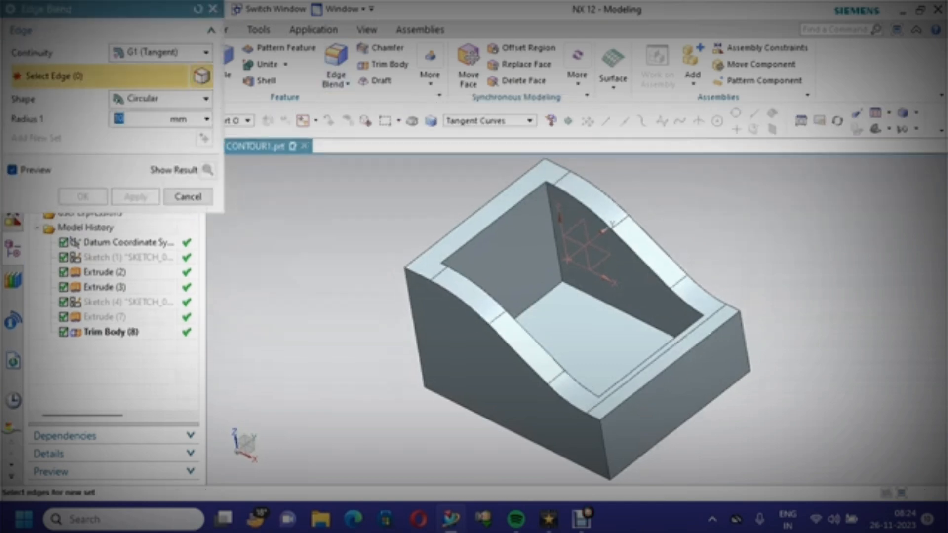
left_click(567, 259)
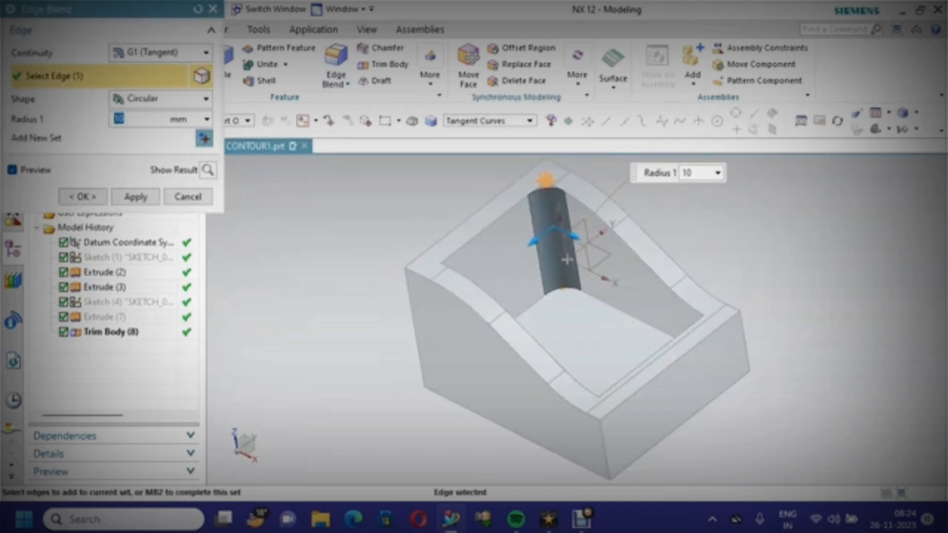
middle_click_drag(567, 259, 528, 299)
left_click(503, 285)
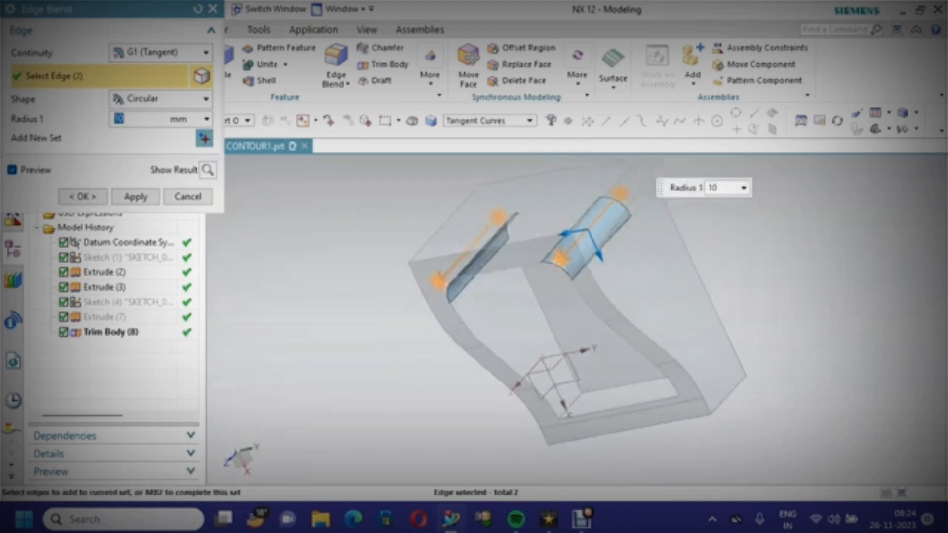
left_click(569, 407)
middle_click_drag(570, 407, 616, 388)
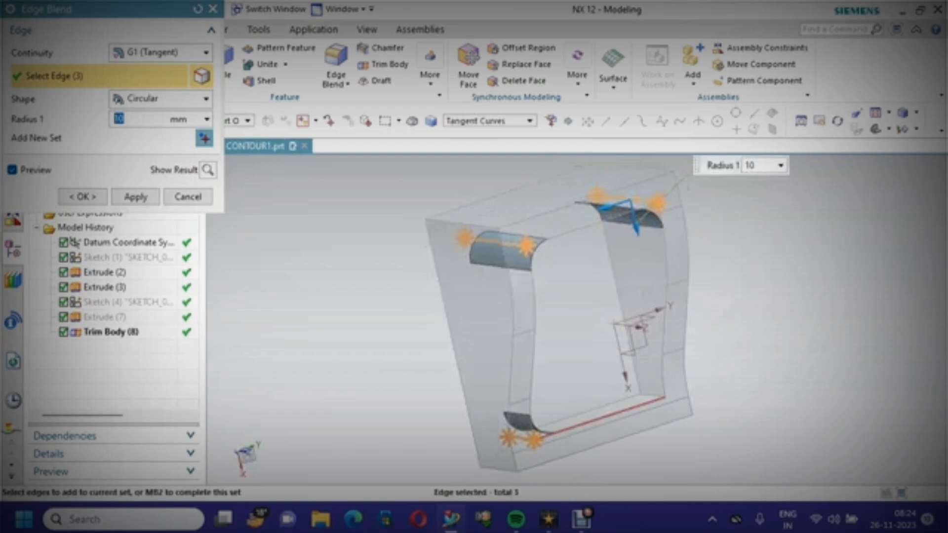
left_click(648, 401)
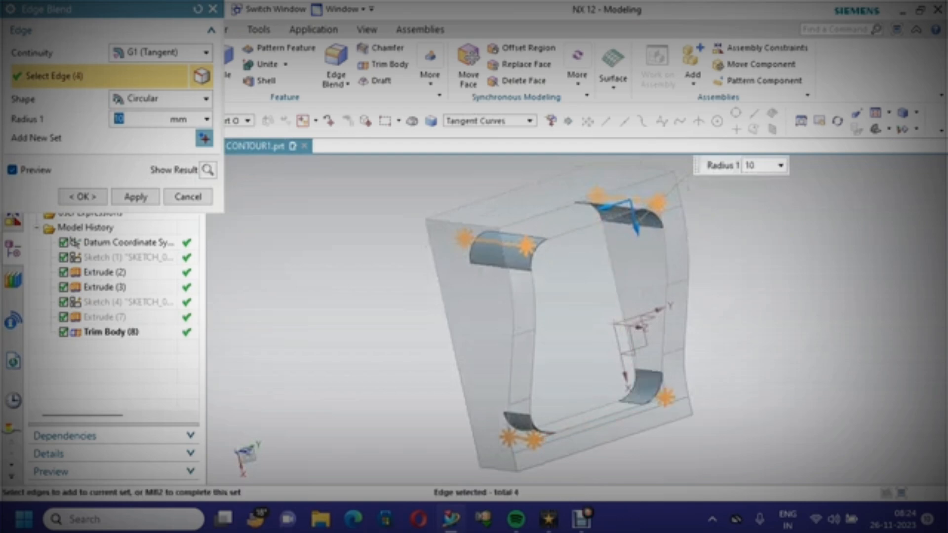
middle_click_drag(647, 395, 589, 245)
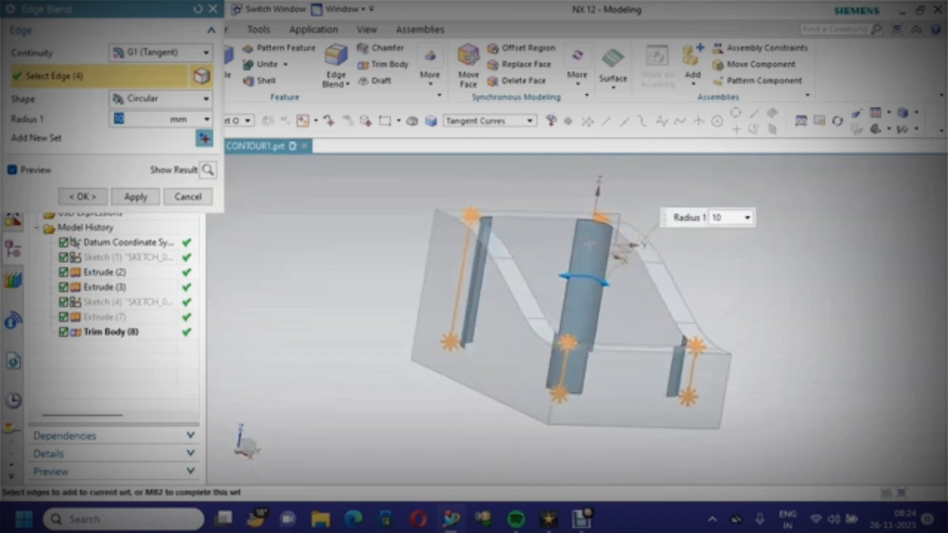
left_click(83, 196)
Edge Blend the pocket's top rim edge loop with a 5 mm radius
scroll(368, 277, "down", 2)
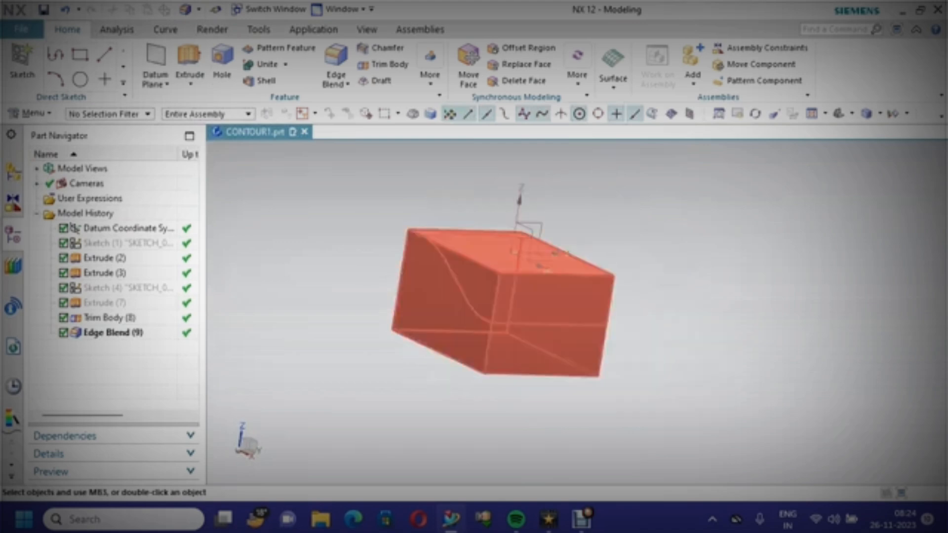
middle_click_drag(494, 286, 504, 326)
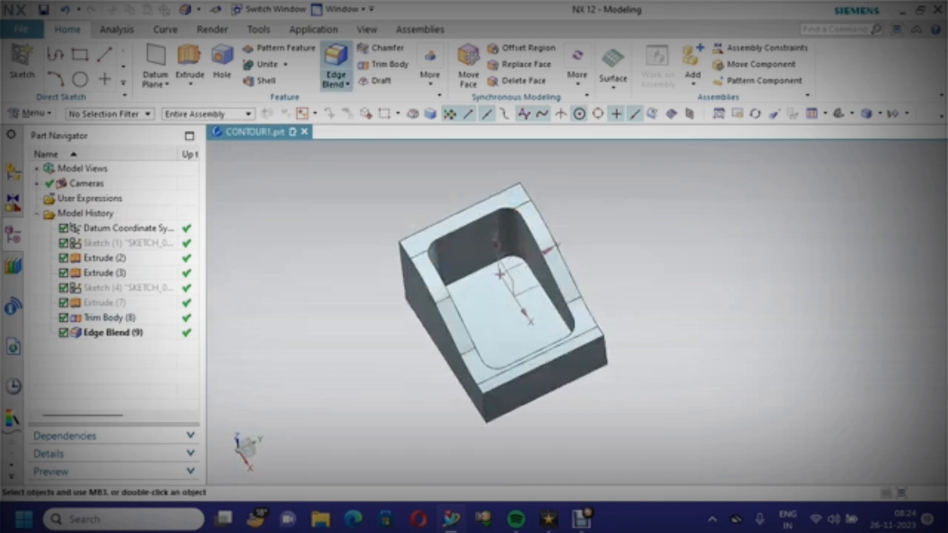
left_click(347, 84)
left_click(361, 99)
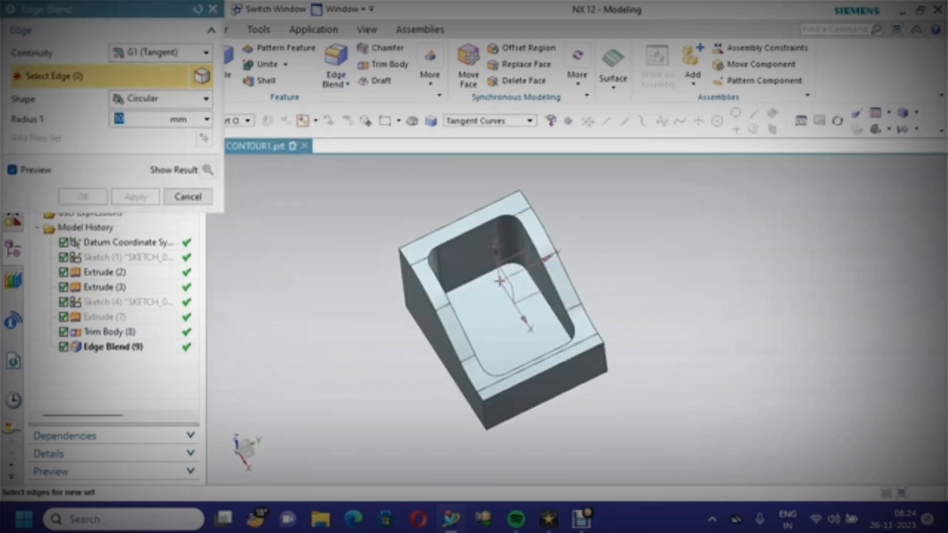
left_click(469, 231)
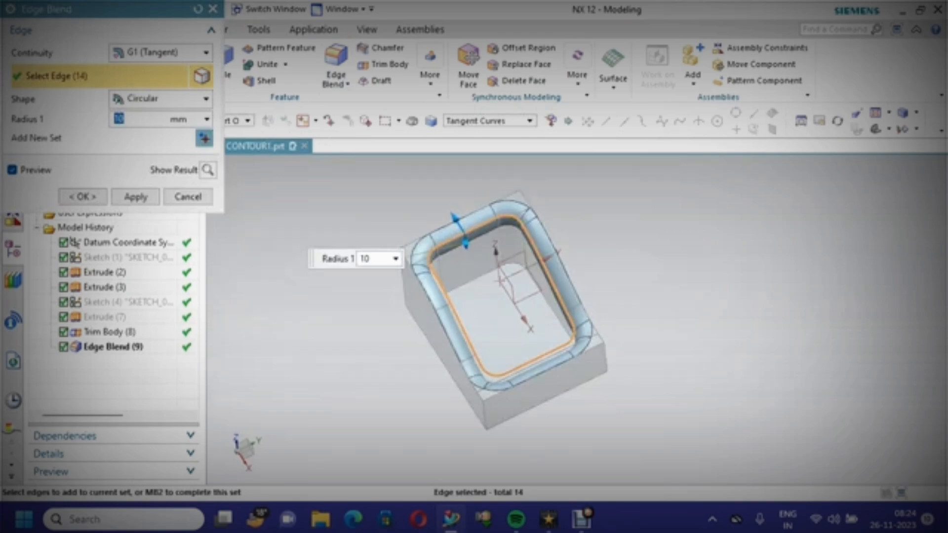
type("5")
key("Return")
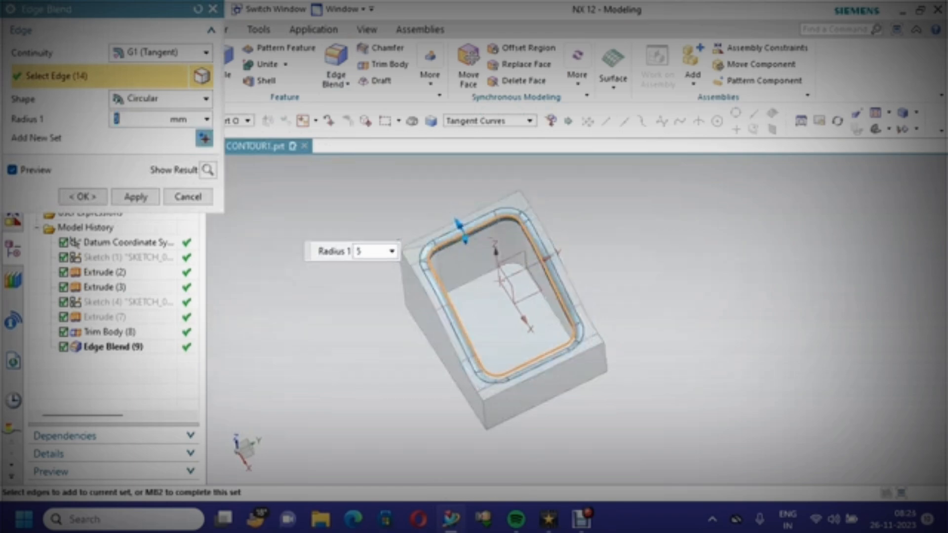
left_click(83, 197)
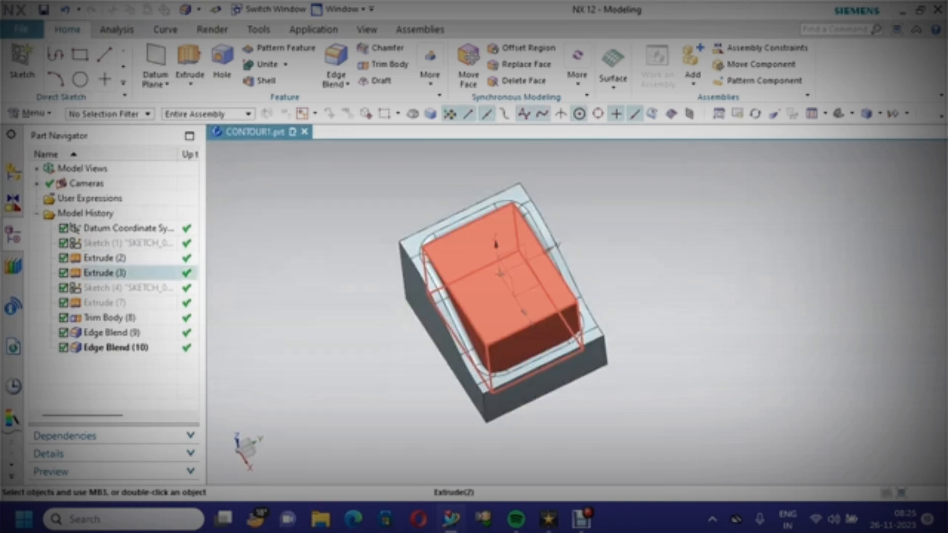
Edge Blend the pocket's bottom edge loop with an 8 mm radius
scroll(546, 339, "up", 3)
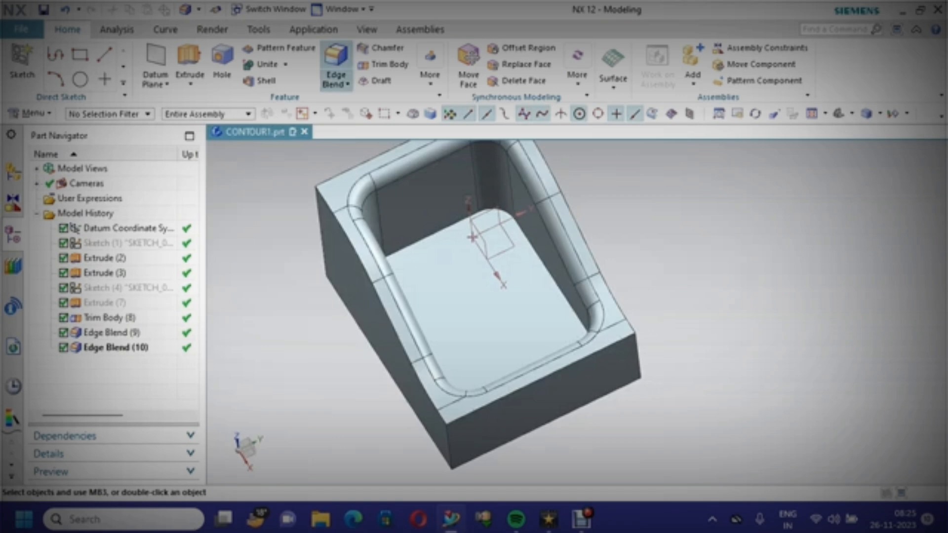
left_click(337, 84)
left_click(365, 102)
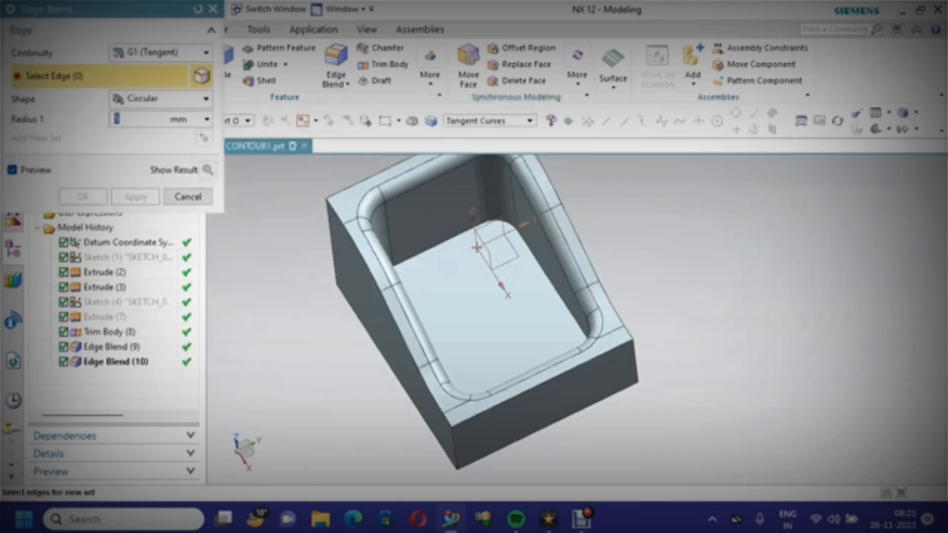
left_click(429, 267)
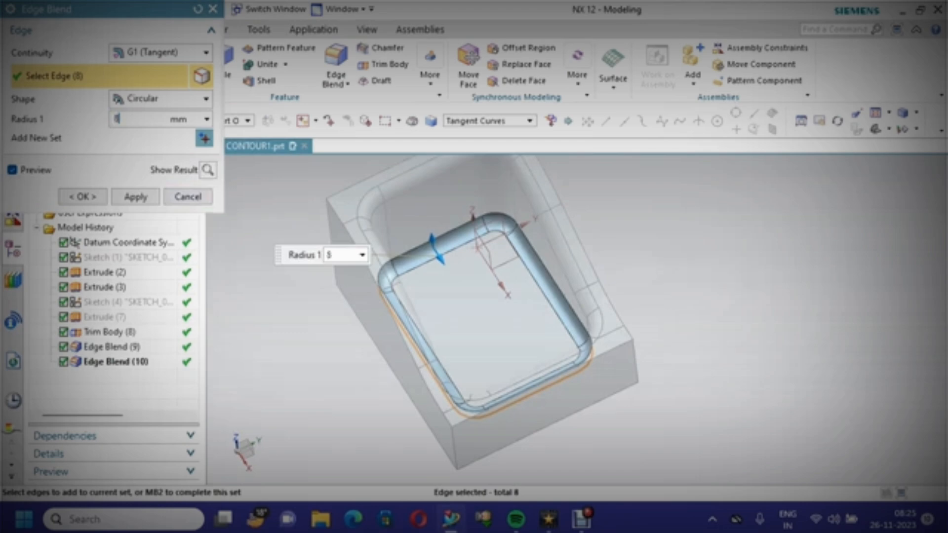
left_click(135, 197)
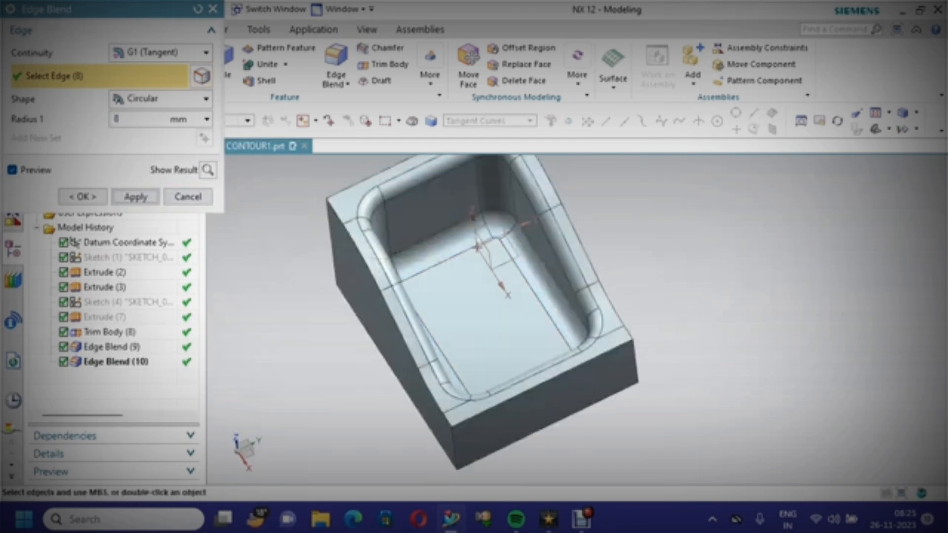
middle_click_drag(303, 291, 237, 269)
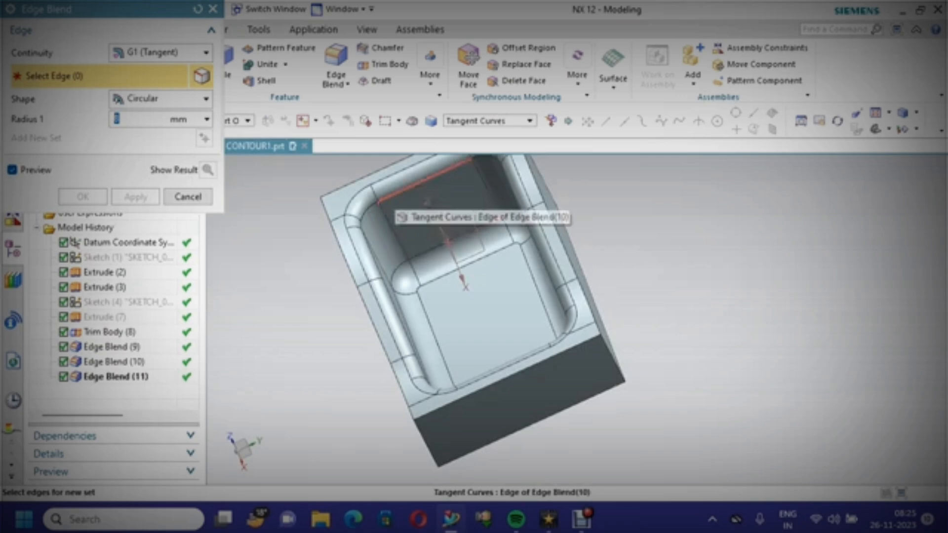
scroll(470, 291, "down", 2)
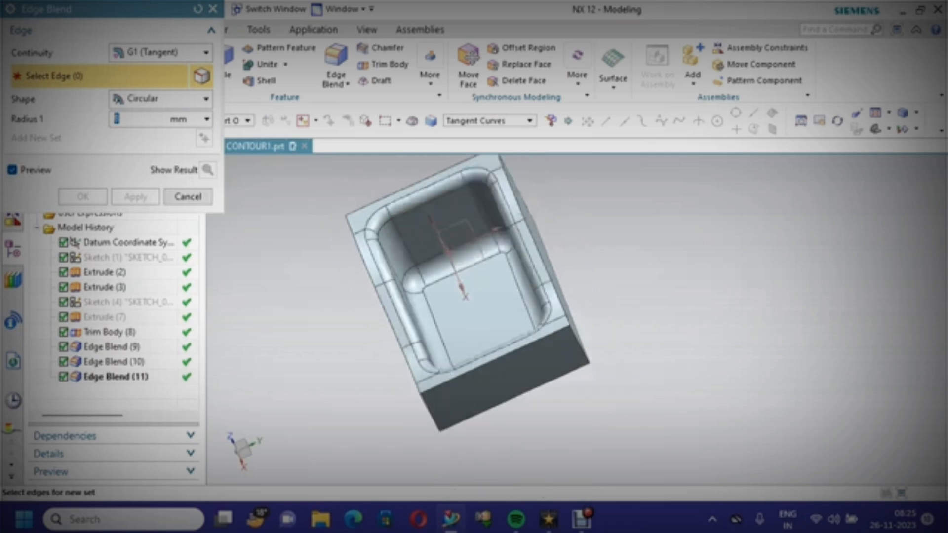
middle_click_drag(469, 292, 527, 296)
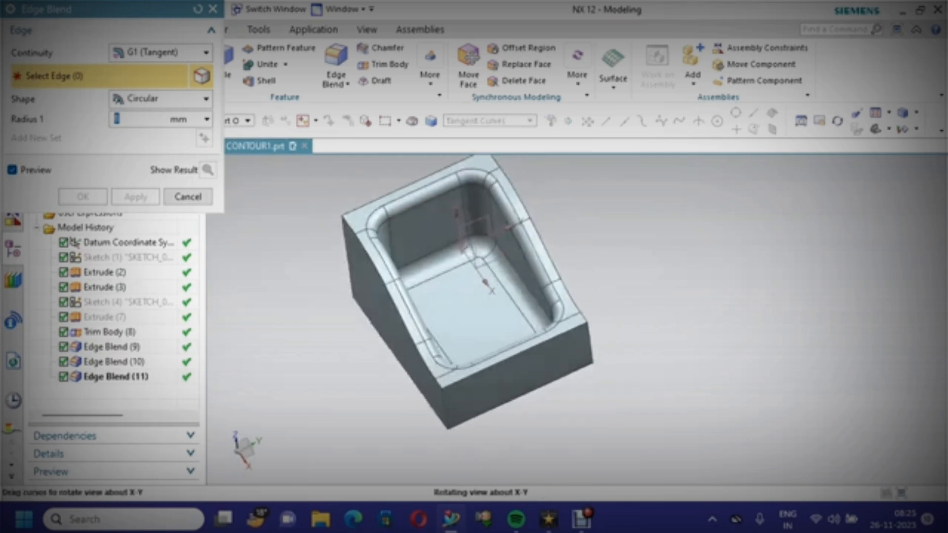
left_click(188, 196)
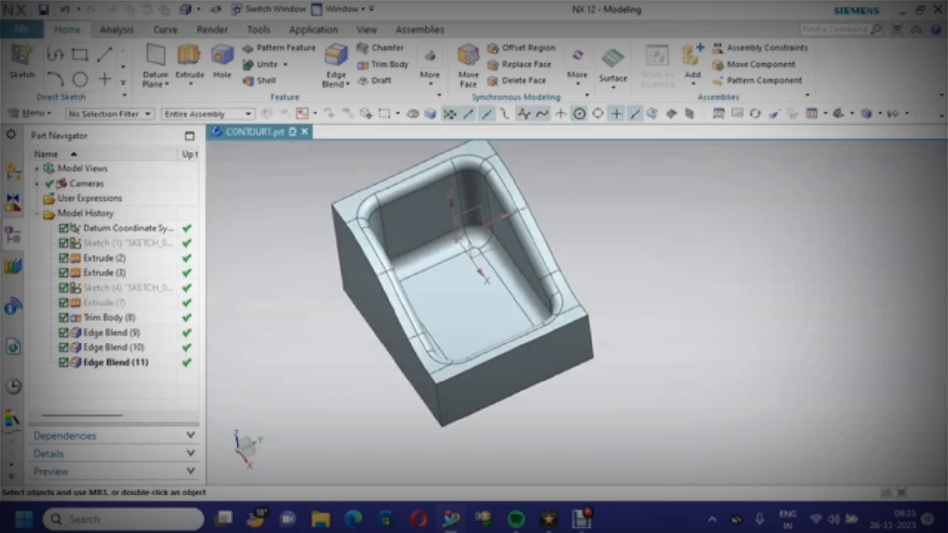
Inspect the blended part from an isometric, fitted viewpoint
right_click(278, 194)
mouse_move(345, 409)
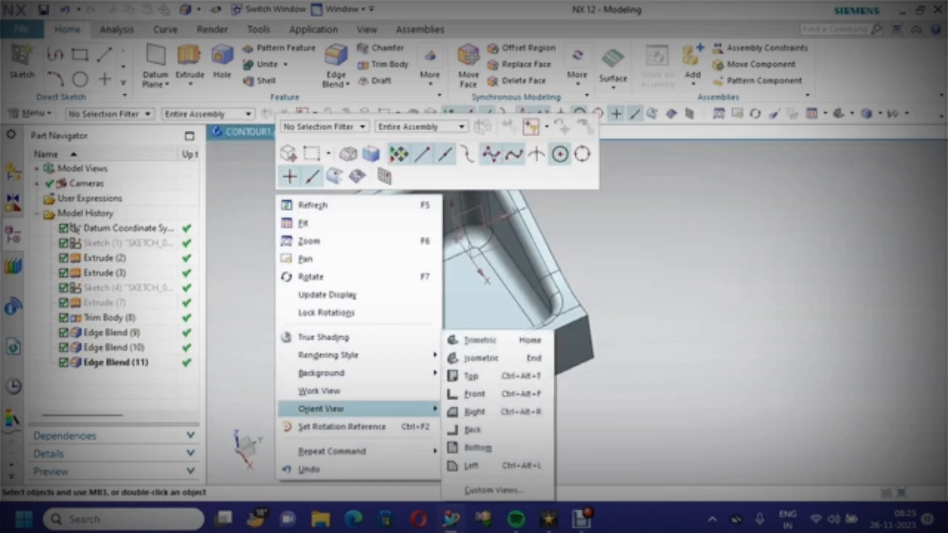
left_click(481, 358)
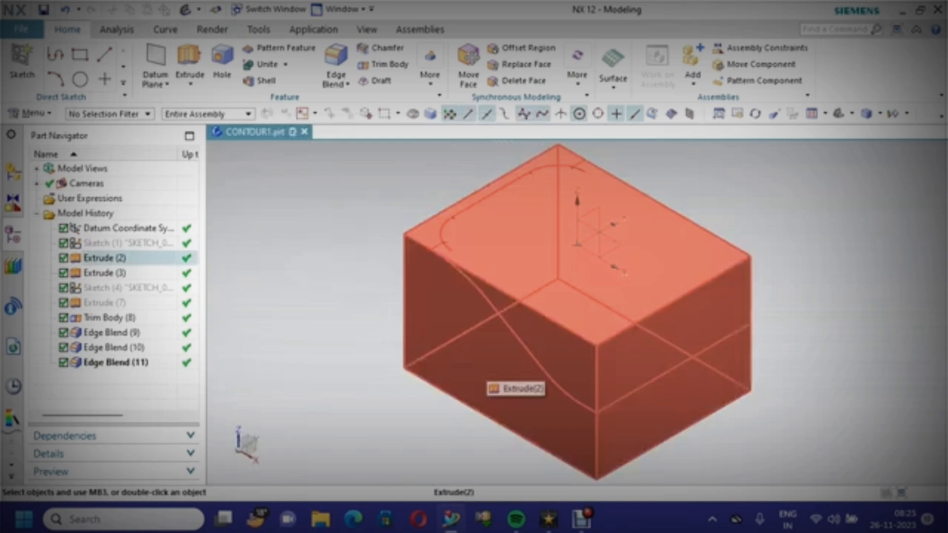
right_click(332, 177)
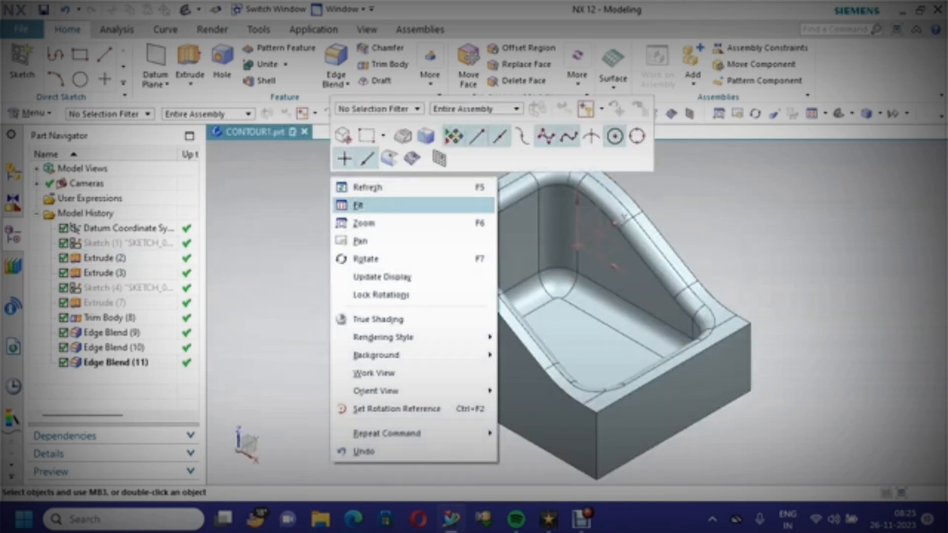
left_click(358, 204)
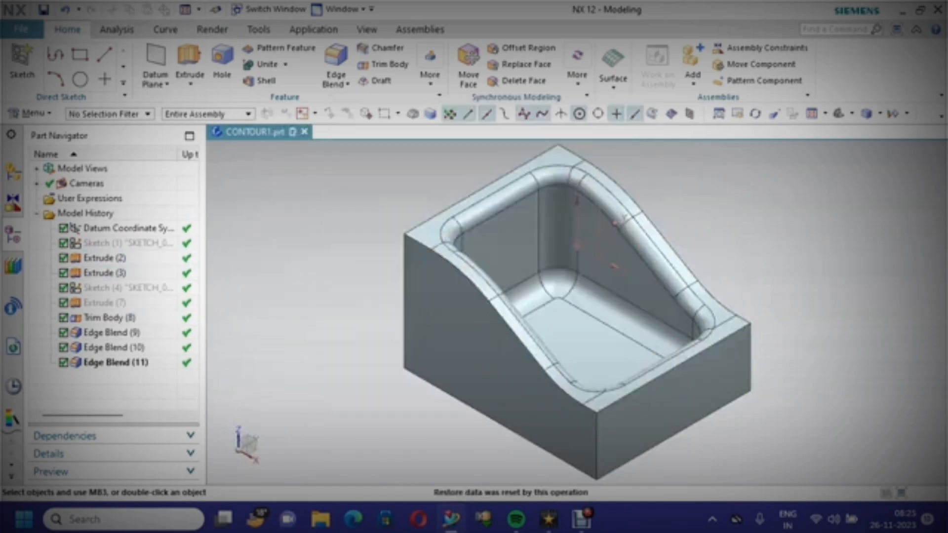
scroll(846, 459, "up", 2)
middle_click_drag(494, 321, 580, 318, "shift")
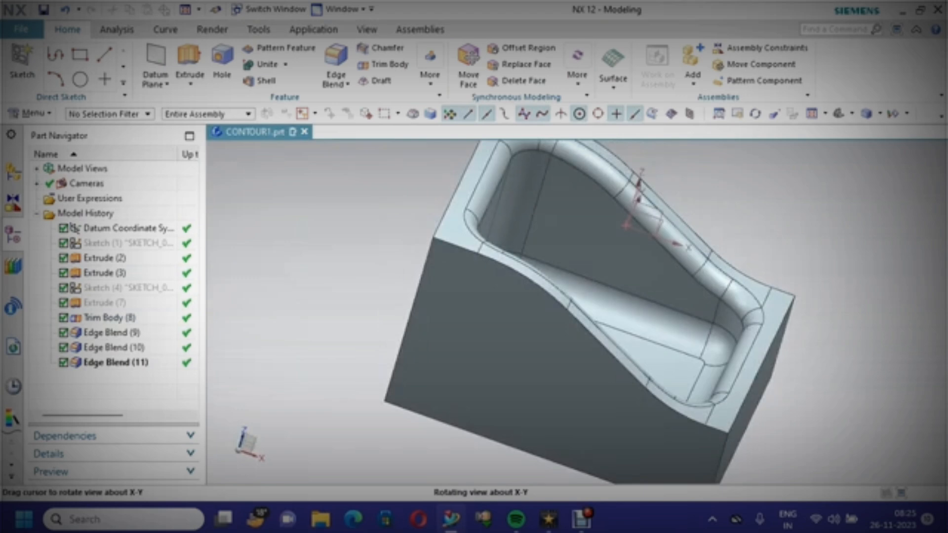
scroll(484, 303, "down", 3)
scroll(484, 303, "up", 1)
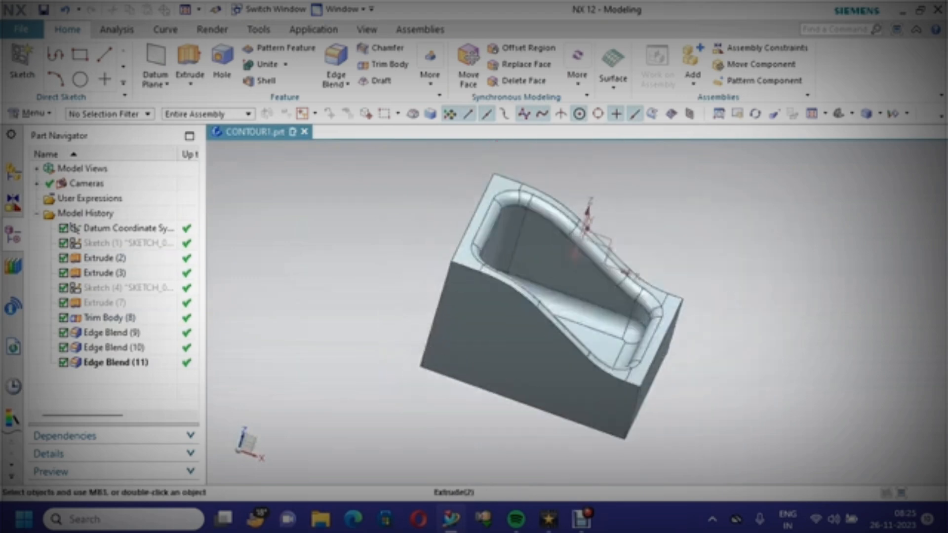
Save the part file
key("ctrl+s")
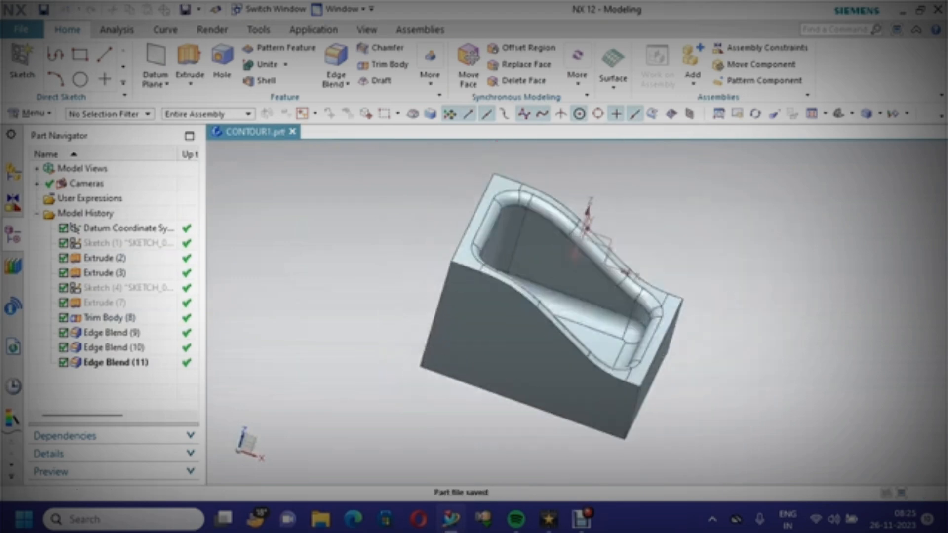
middle_click_drag(587, 212, 558, 203)
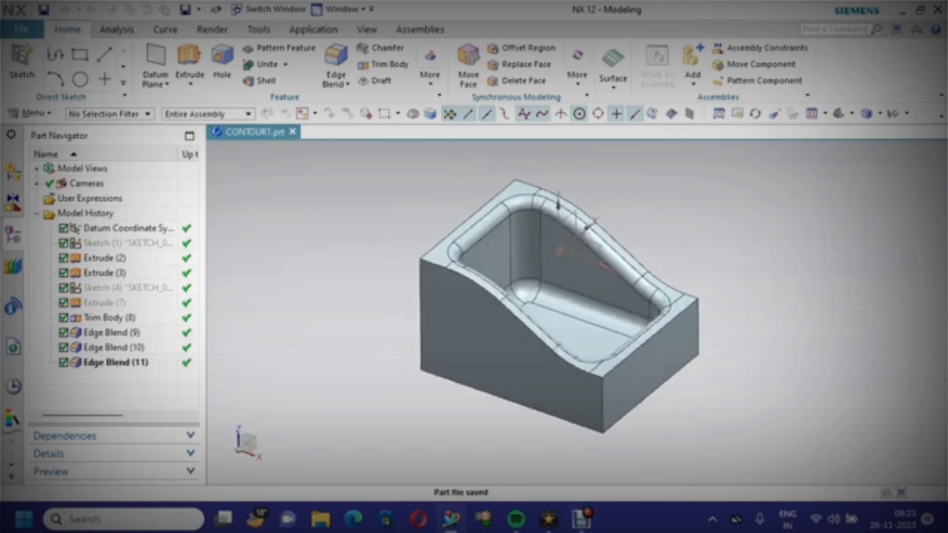
left_click(582, 518)
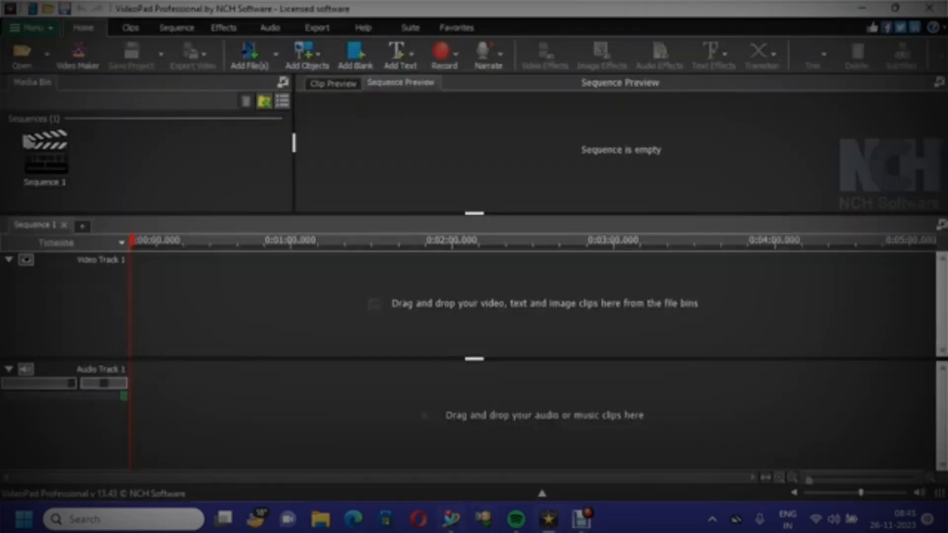
left_click(451, 519)
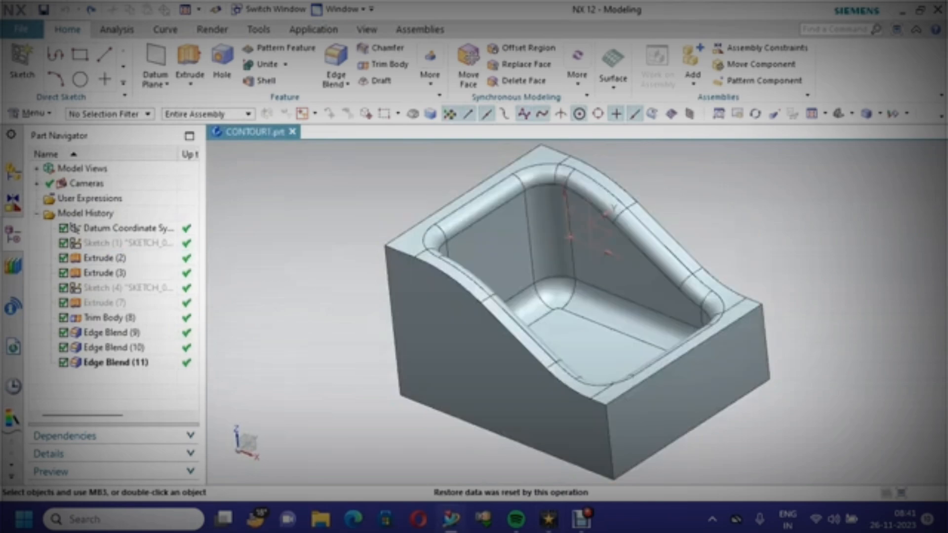
Edit the vertical-corner edge blend and change its radius to 8 mm
right_click(294, 174)
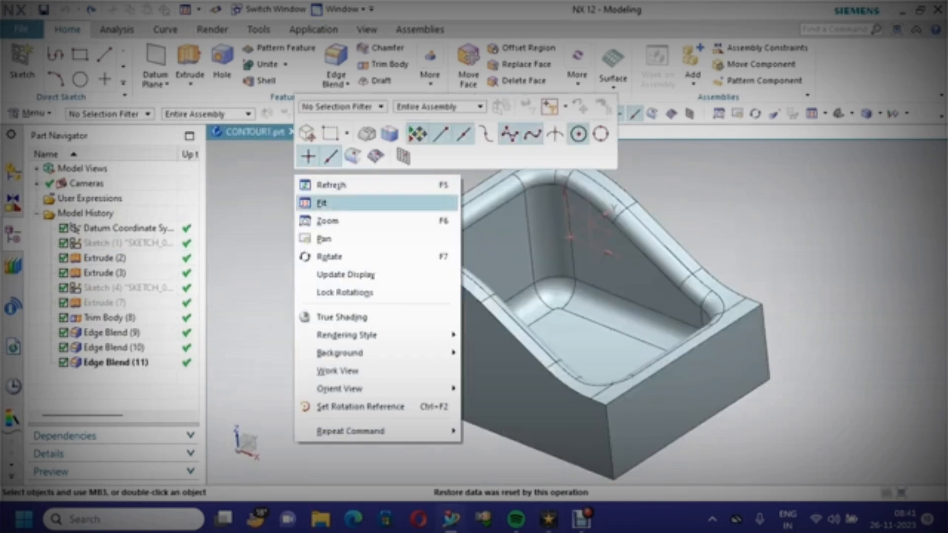
left_click(321, 203)
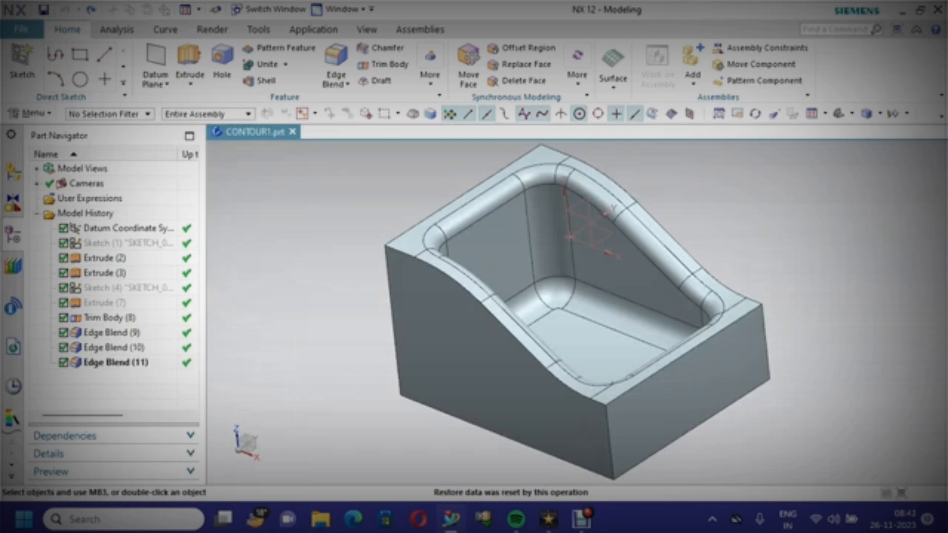
left_click(112, 333)
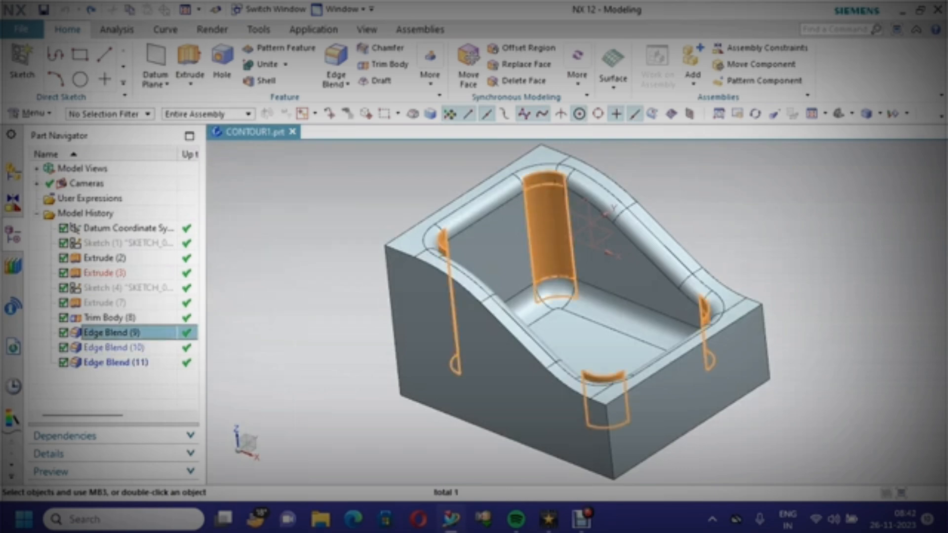
double_click(112, 333)
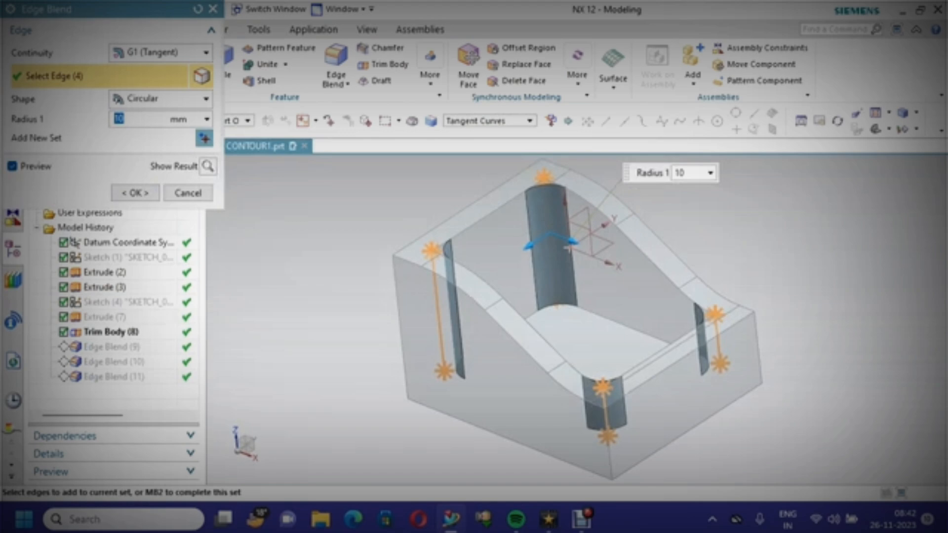
type("8")
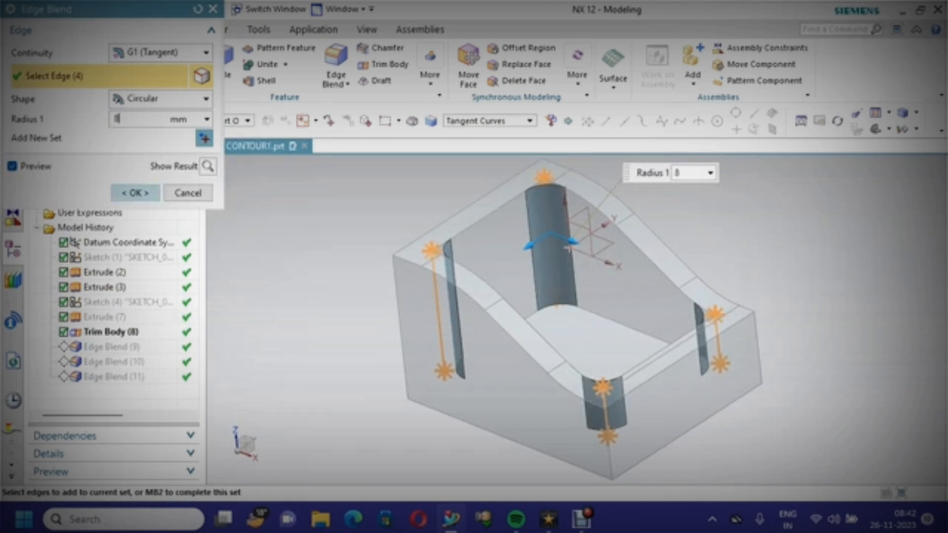
left_click(136, 192)
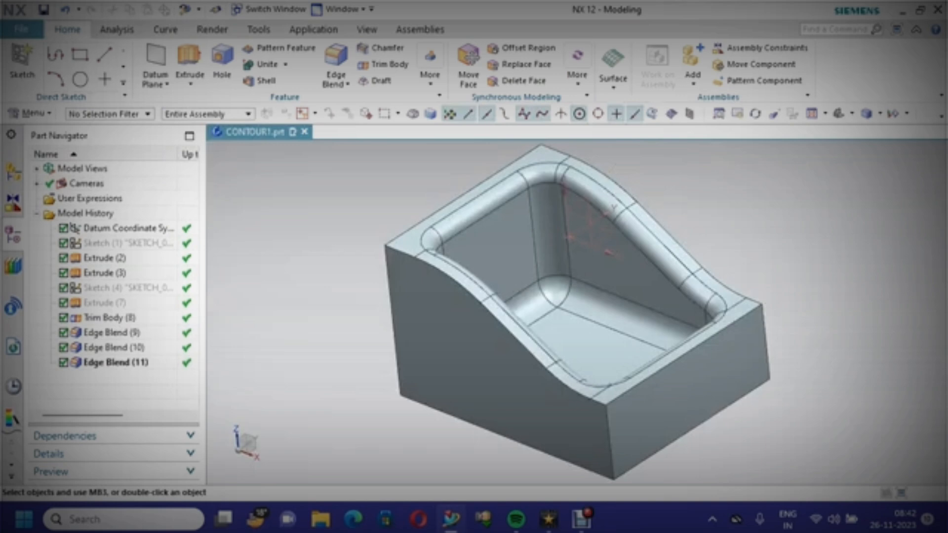
Edit the pocket's top rim edge blend and change its radius to 3 mm
left_click(112, 333)
left_click(113, 348)
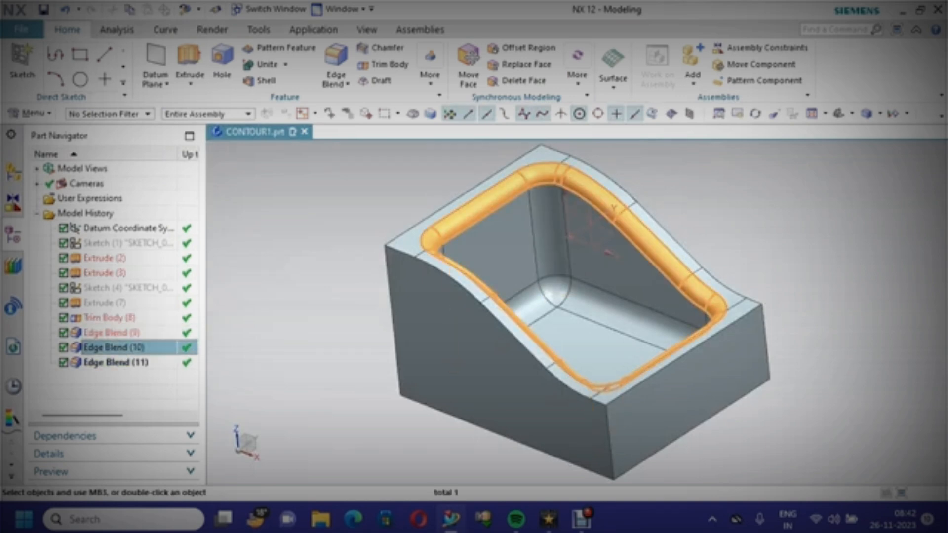
double_click(113, 348)
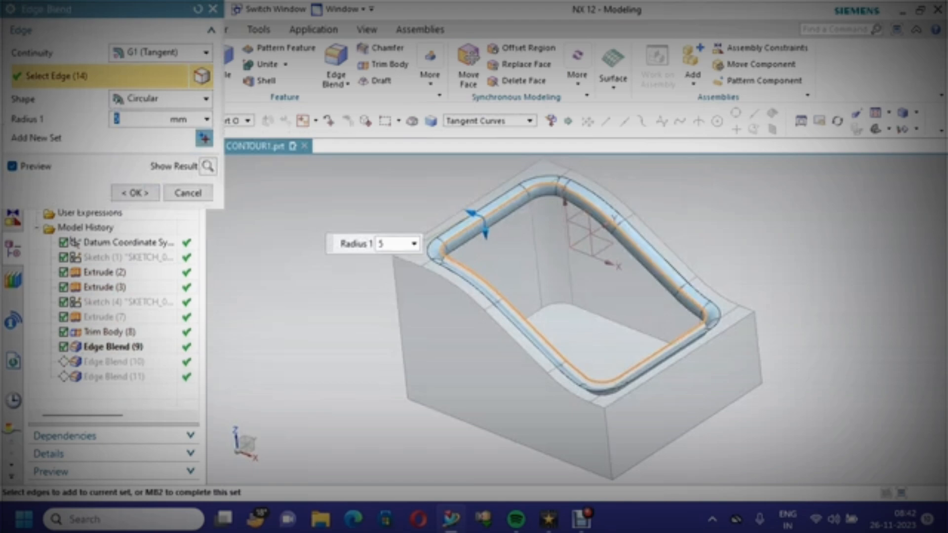
type("3")
left_click(135, 192)
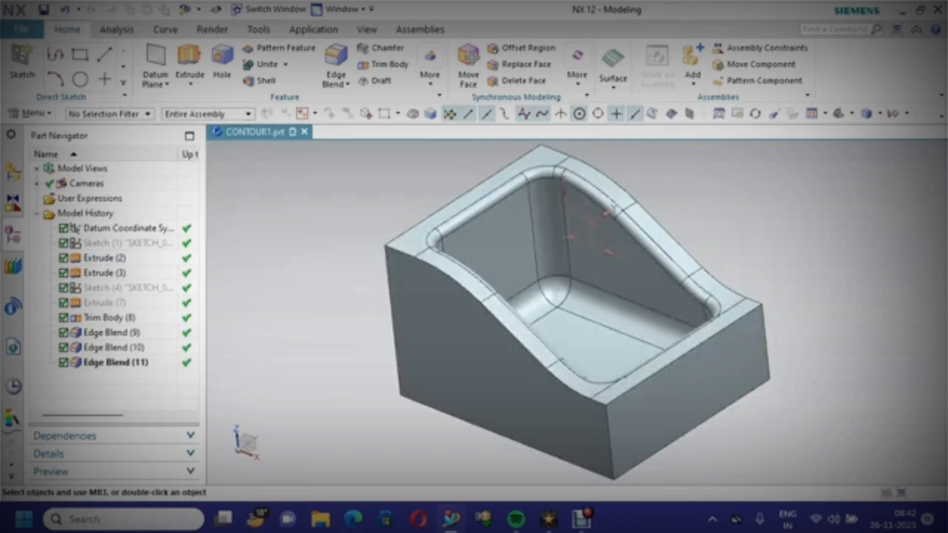
Edit the pocket floor edge blend and change its radius to 4 mm
left_click(115, 362)
double_click(116, 362)
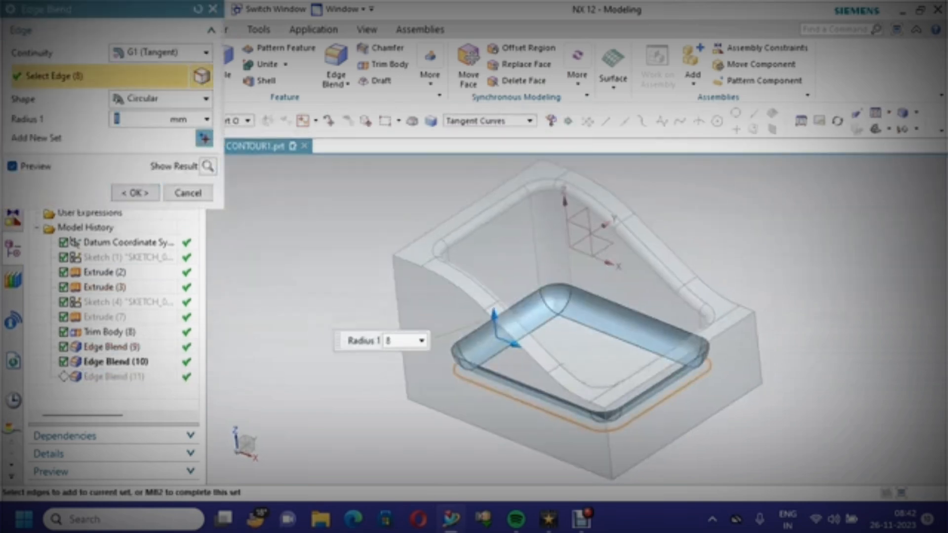
type("6")
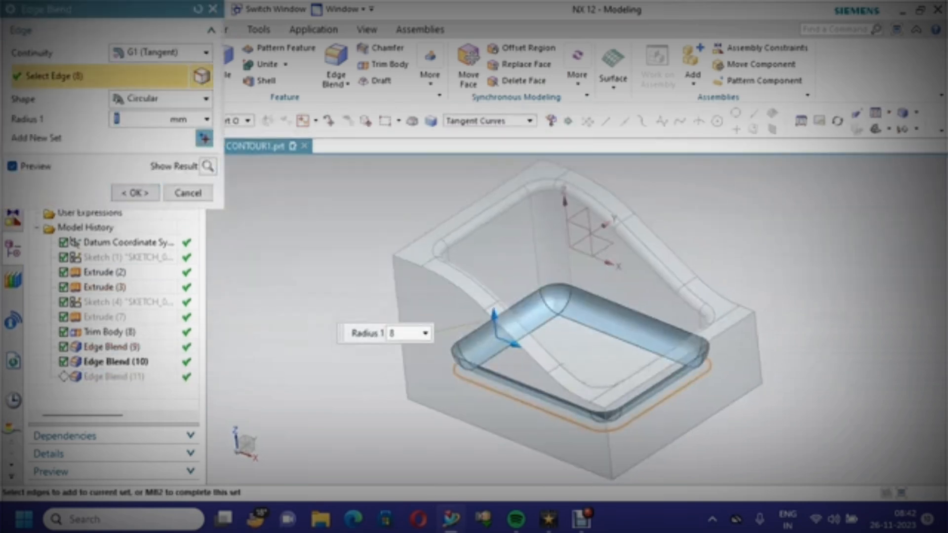
type("4")
left_click(135, 192)
Save the part file
middle_click_drag(474, 277, 479, 296)
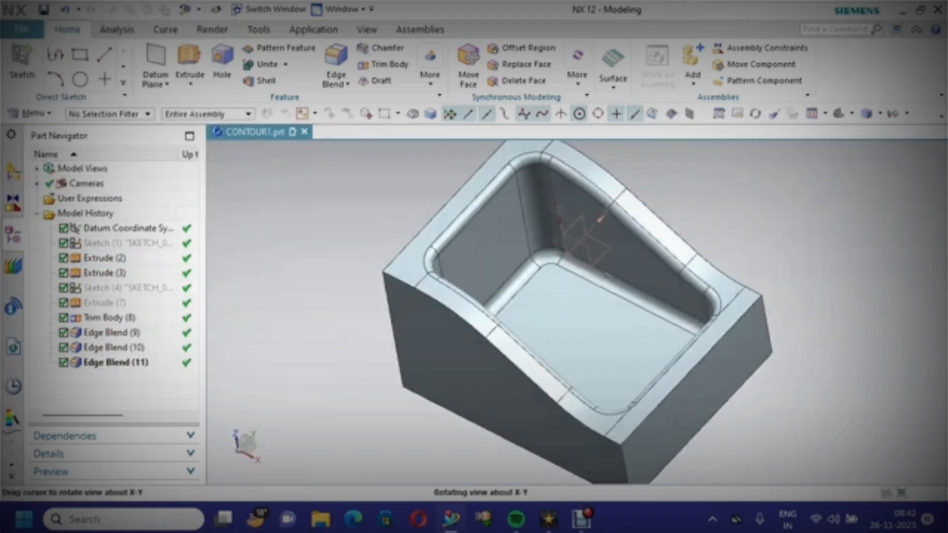
middle_click_drag(601, 219, 612, 257)
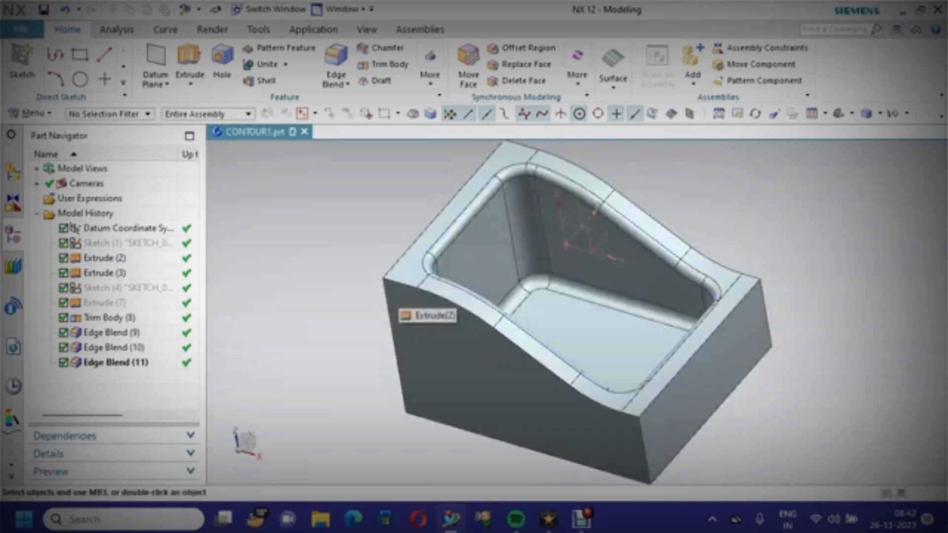
key("ctrl+s")
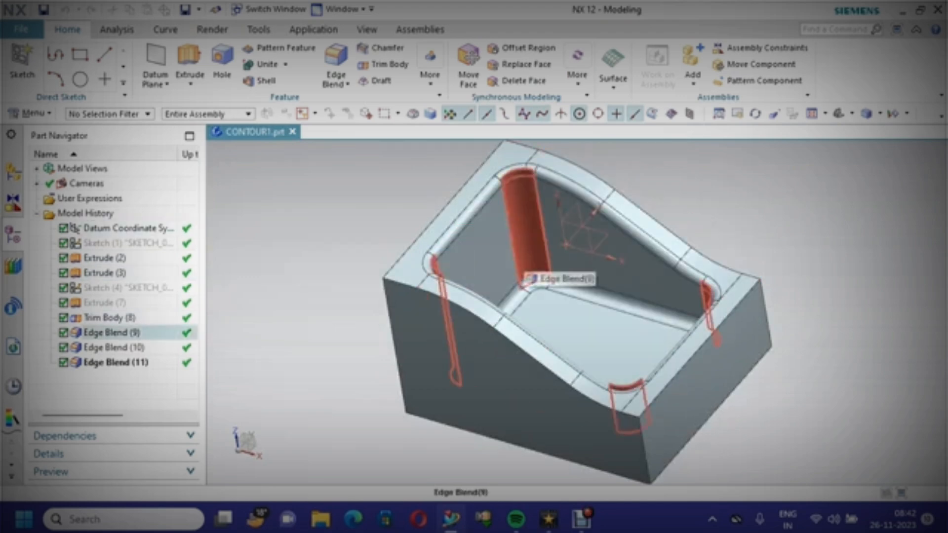
key("ctrl+s")
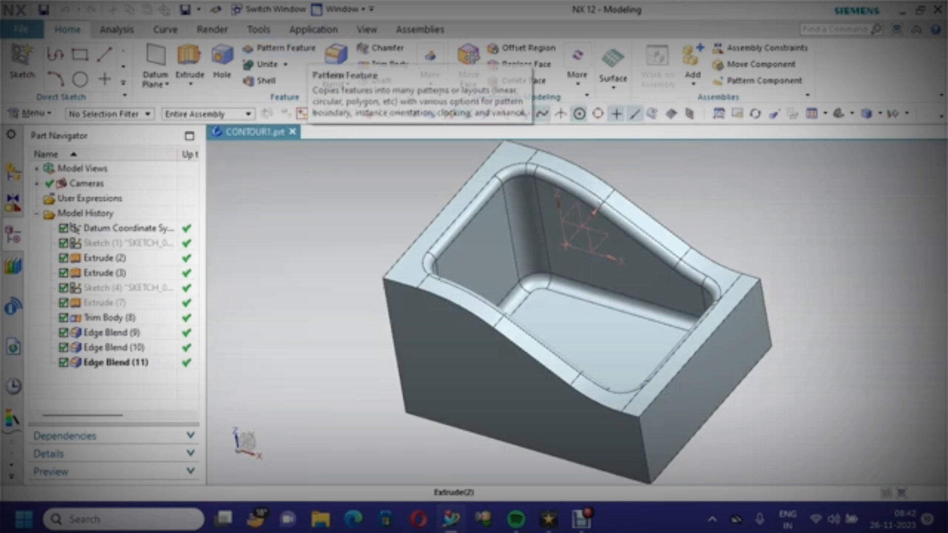
Switch to the Manufacturing application using the cam_general configuration and mill_contour setup
left_click(313, 30)
left_click(316, 53)
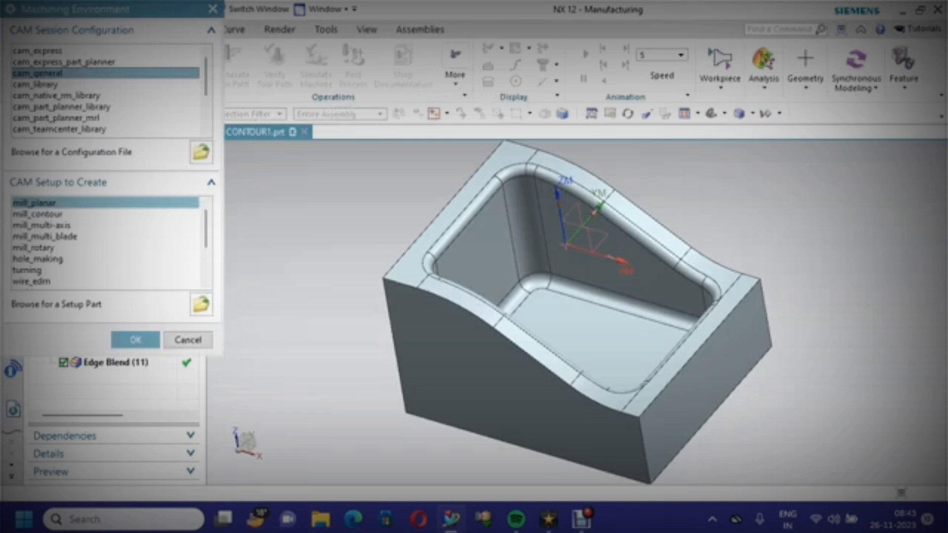
left_click(38, 214)
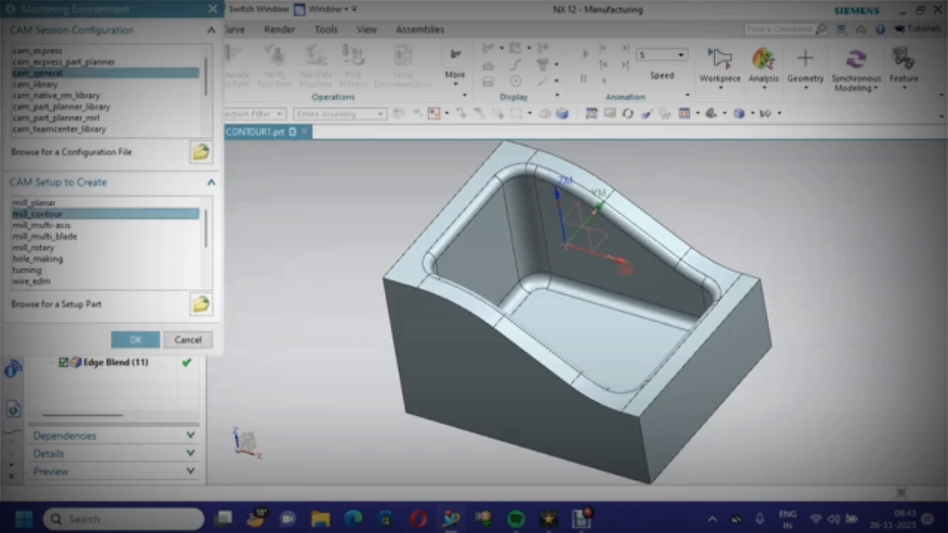
left_click(136, 340)
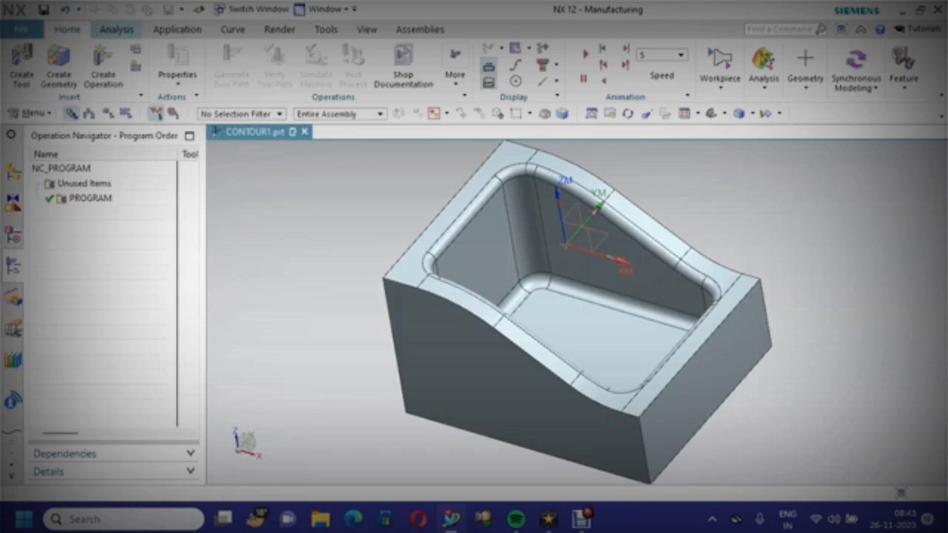
Show the operation navigator's geometry view and expand MCS_MILL
left_click(108, 114)
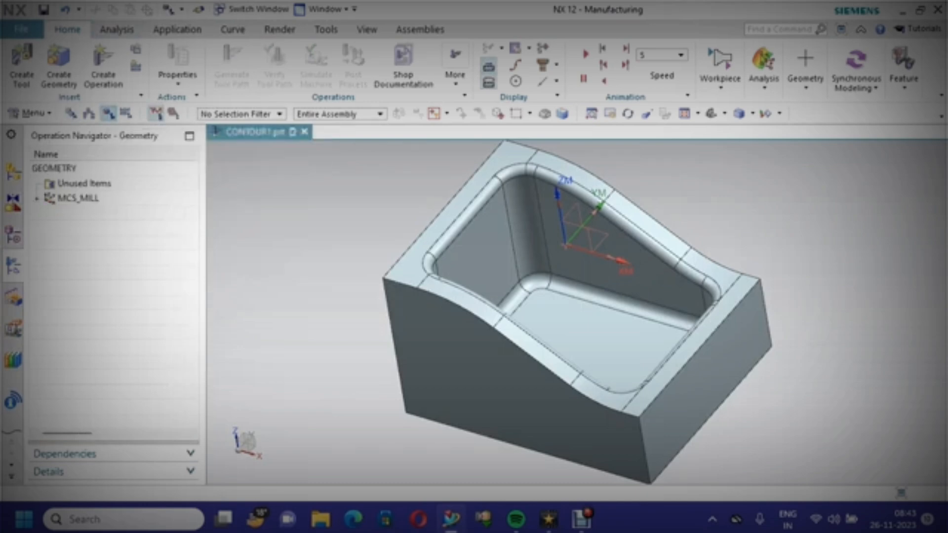
left_click(37, 198)
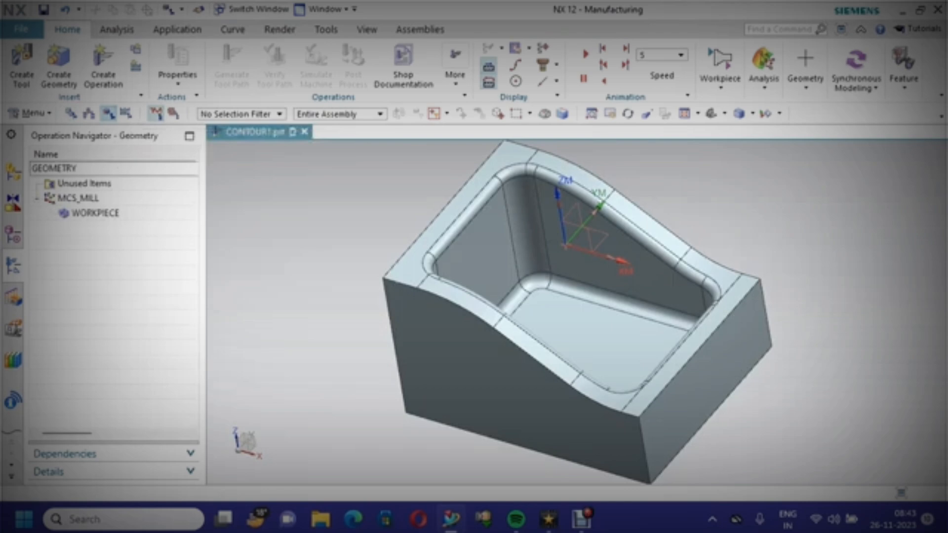
left_click(78, 198)
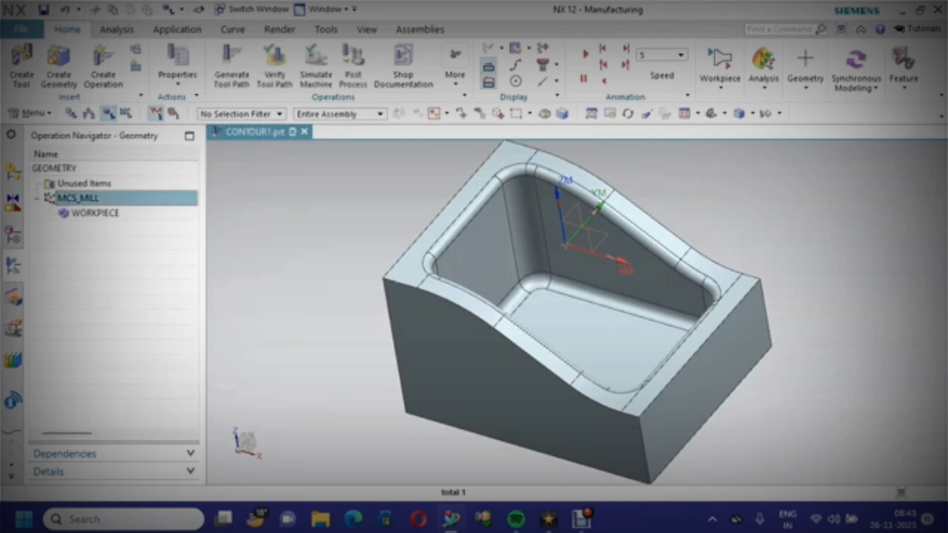
Edit MCS_MILL, drag its origin dynamically away and back to the original point, and confirm
right_click(84, 198)
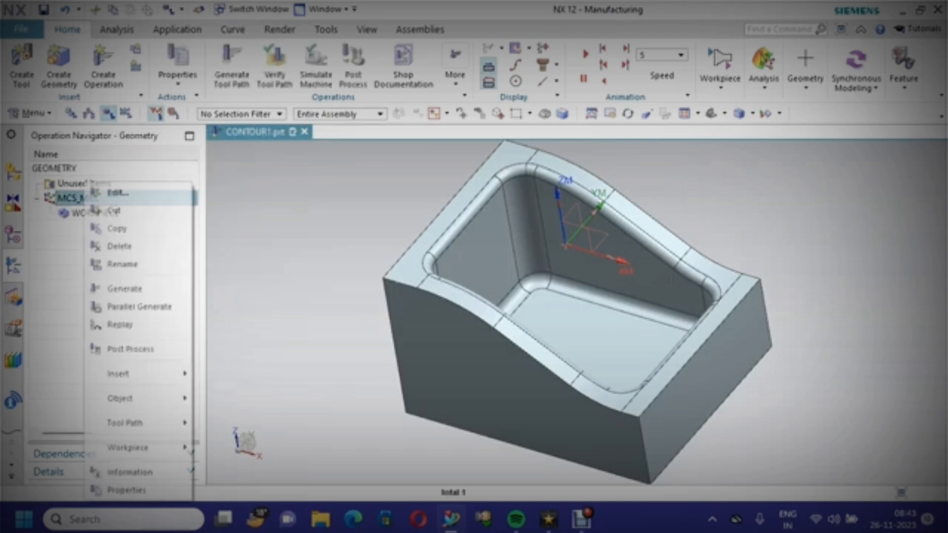
left_click(118, 193)
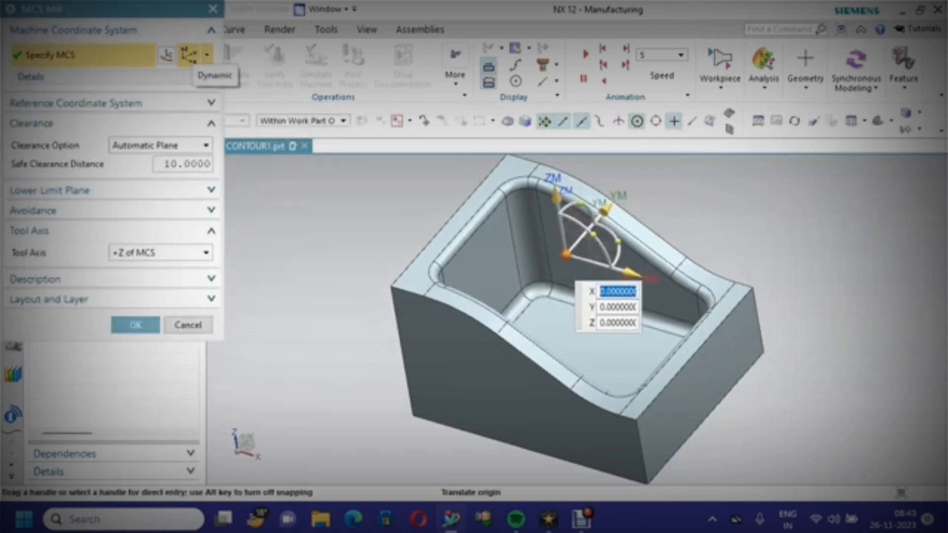
left_click(167, 55)
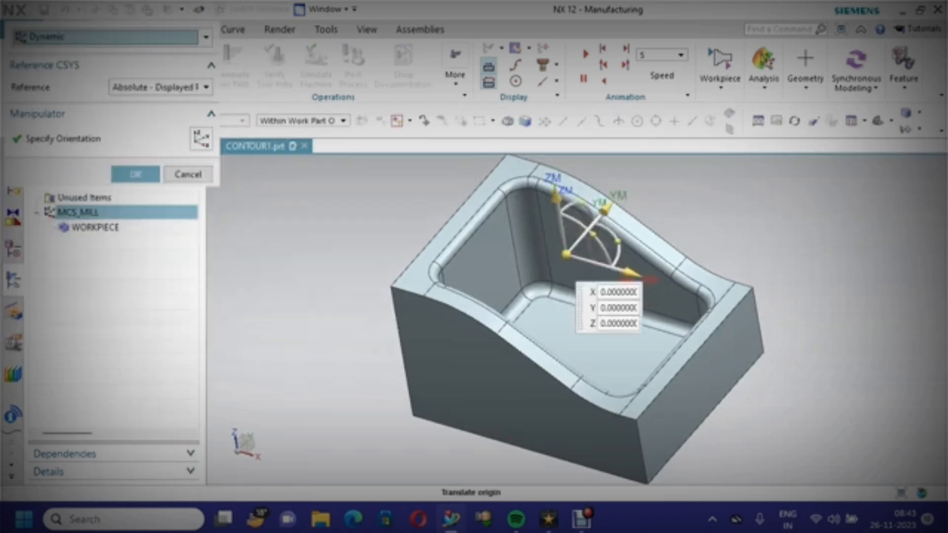
left_click_drag(567, 254, 315, 300)
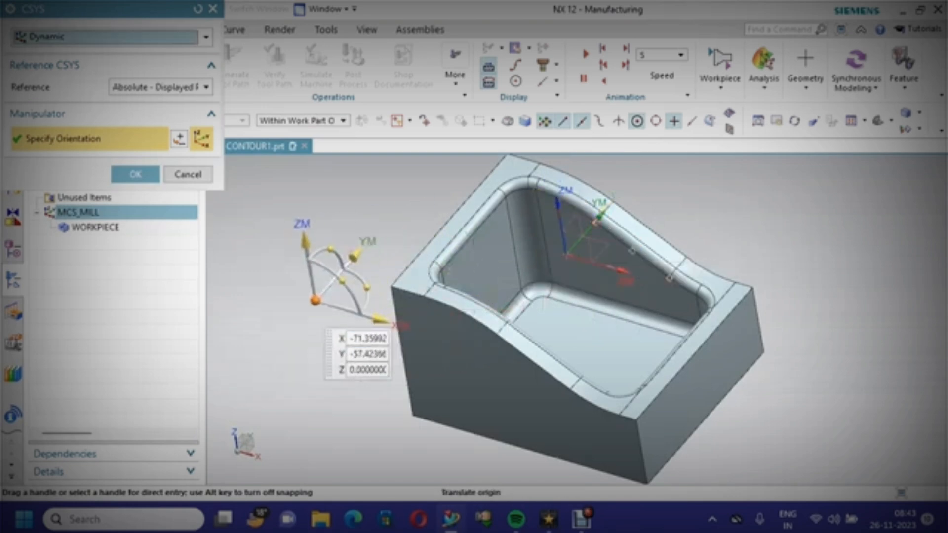
left_click(315, 300)
left_click_drag(315, 300, 567, 254)
left_click(136, 174)
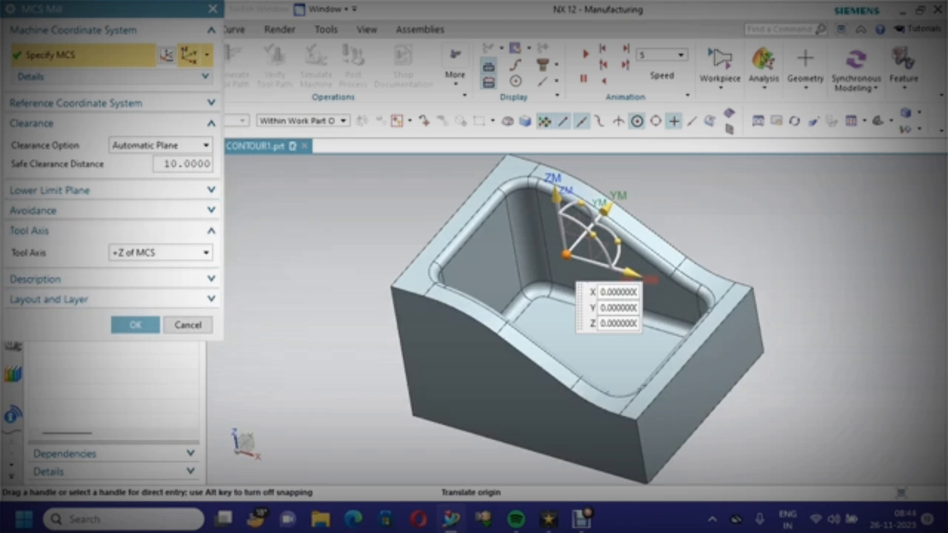
left_click(136, 325)
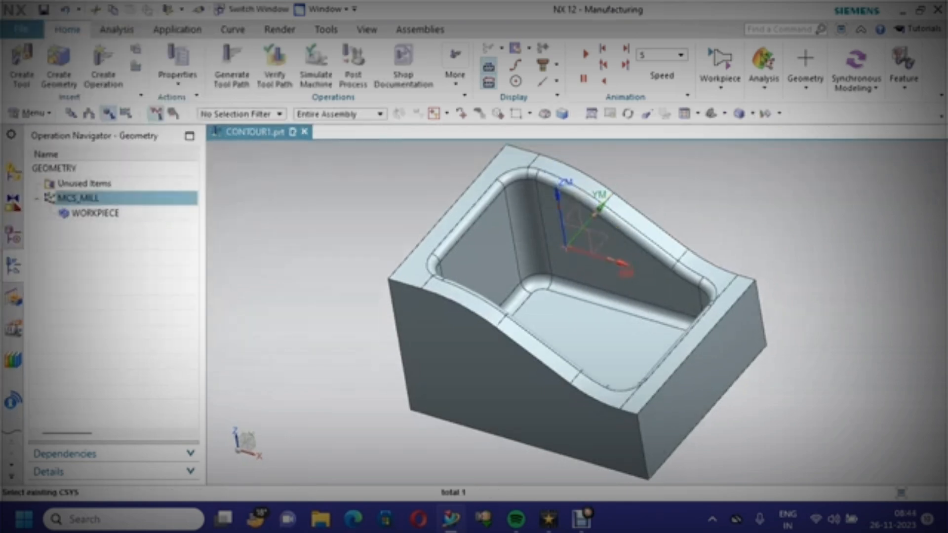
Edit WORKPIECE and specify the solid body as its part geometry
left_click(95, 213)
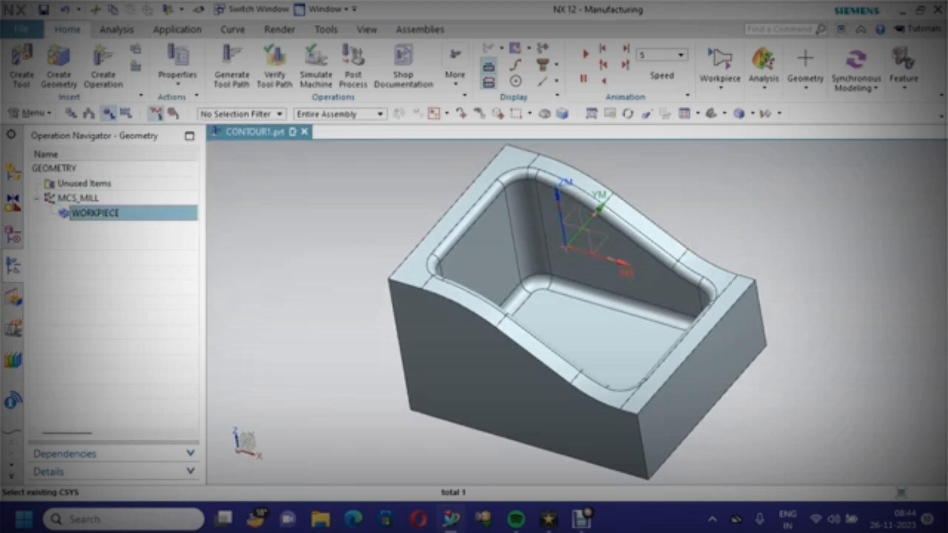
right_click(119, 214)
left_click(149, 191)
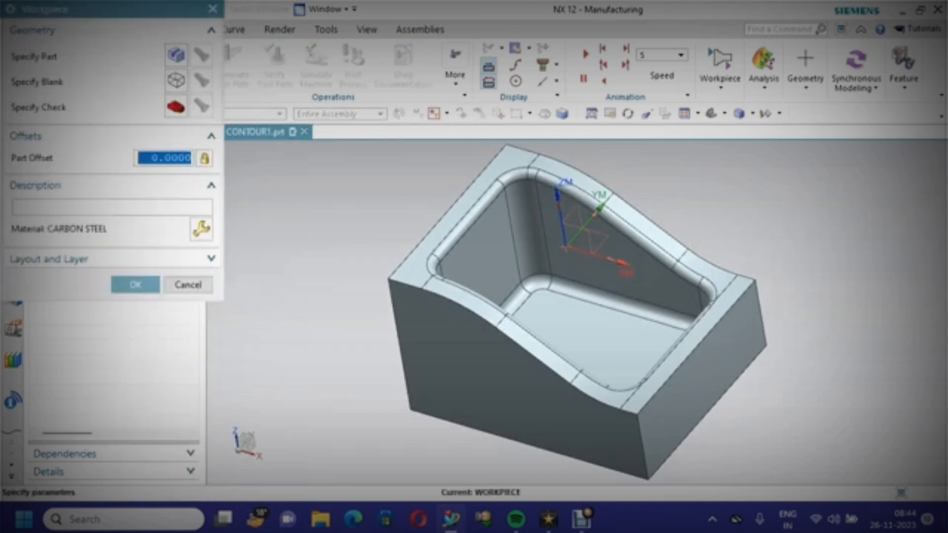
left_click(176, 54)
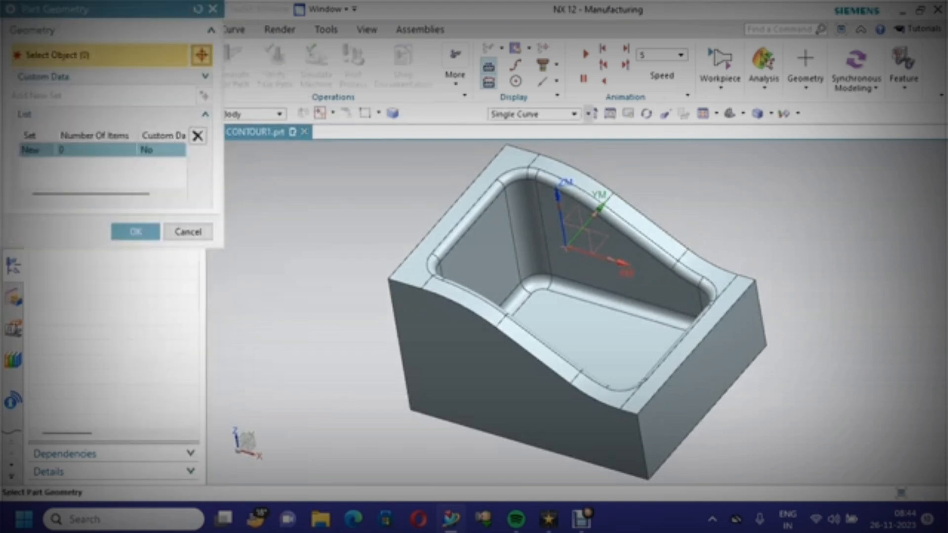
left_click(533, 237)
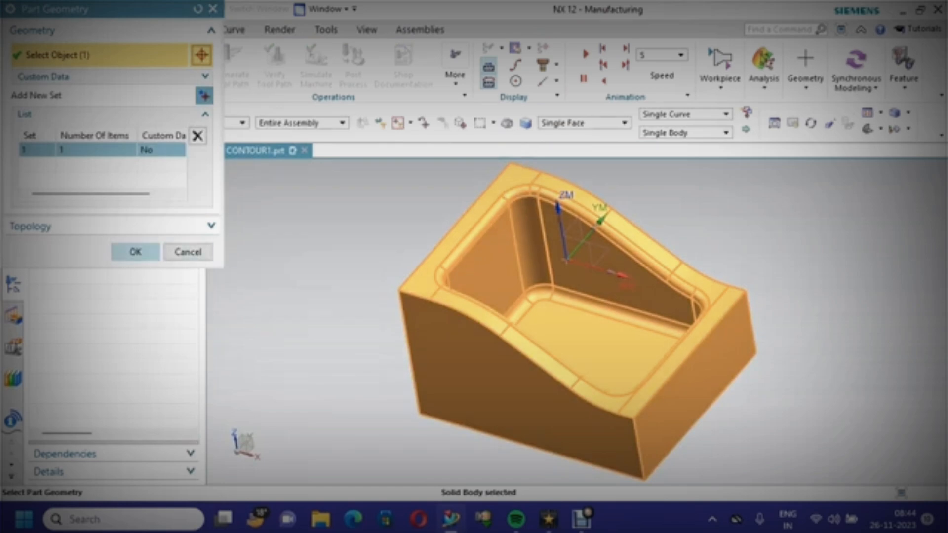
left_click(136, 252)
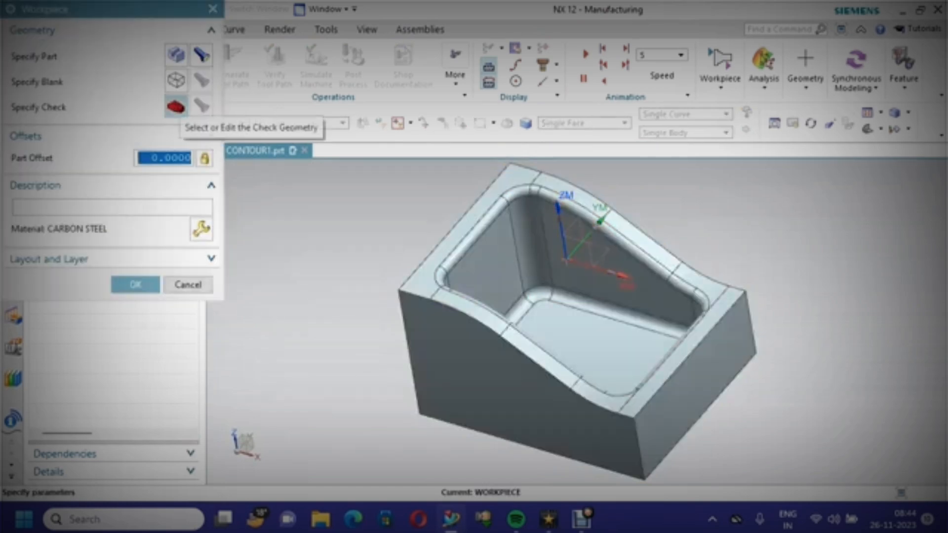
Specify the workpiece blank as a Bounding Block around the part
left_click(176, 81)
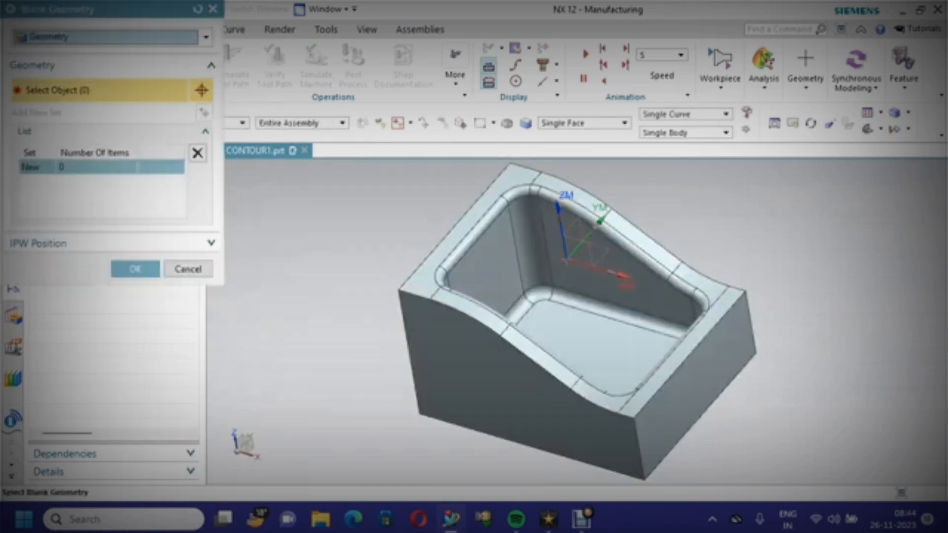
left_click(178, 37)
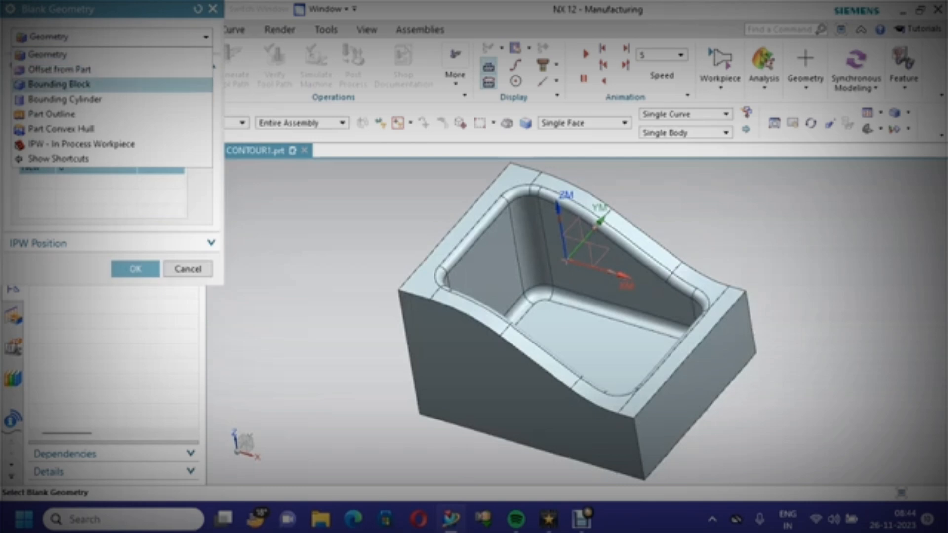
left_click(59, 84)
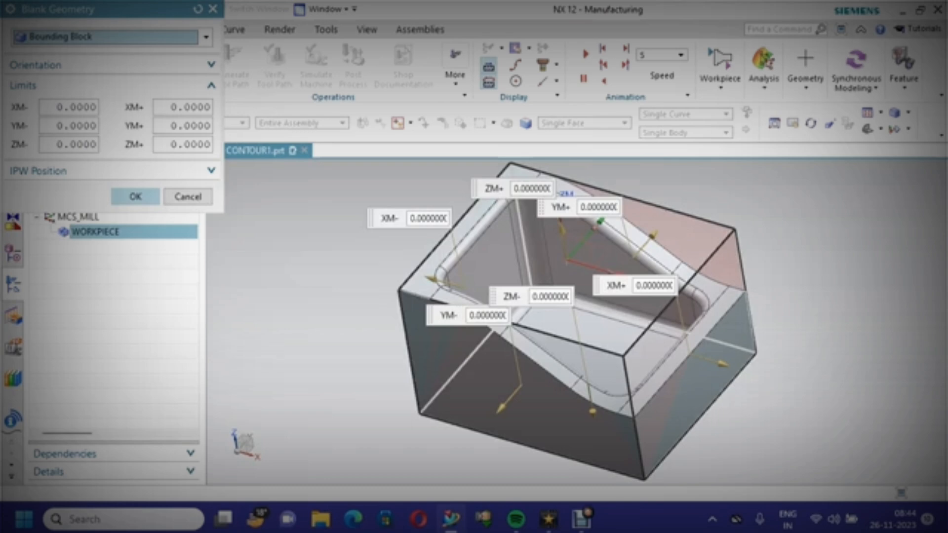
left_click(136, 197)
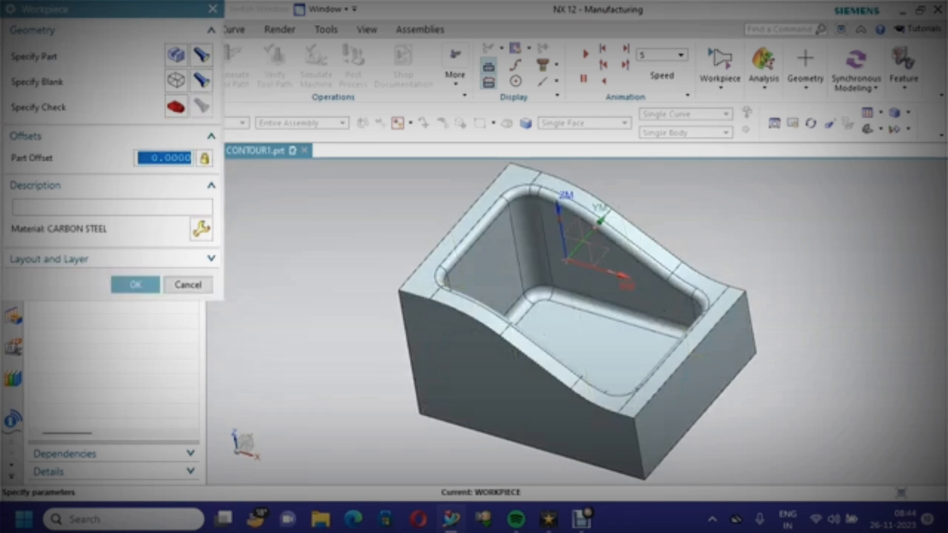
Assign the library material MAT0_00001 CARBON STEEL to the workpiece
left_click(132, 205)
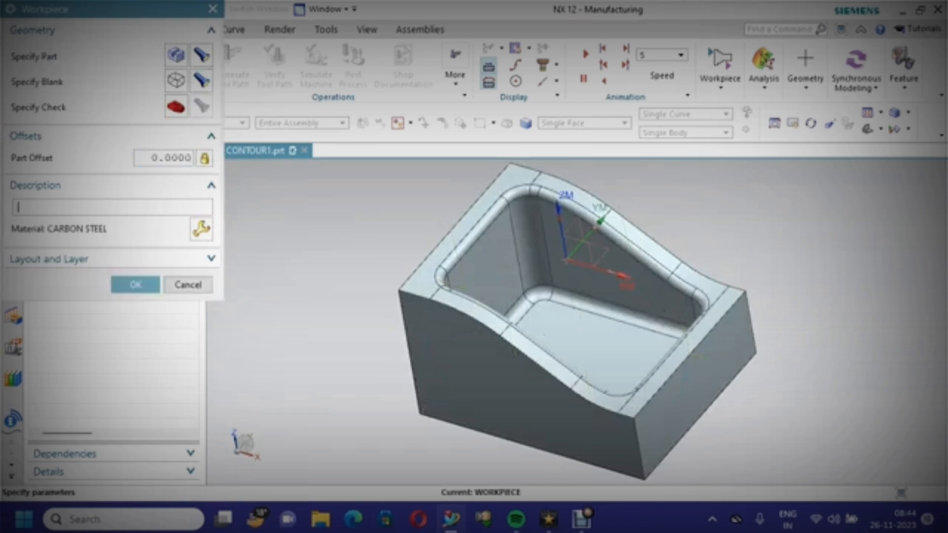
left_click(201, 230)
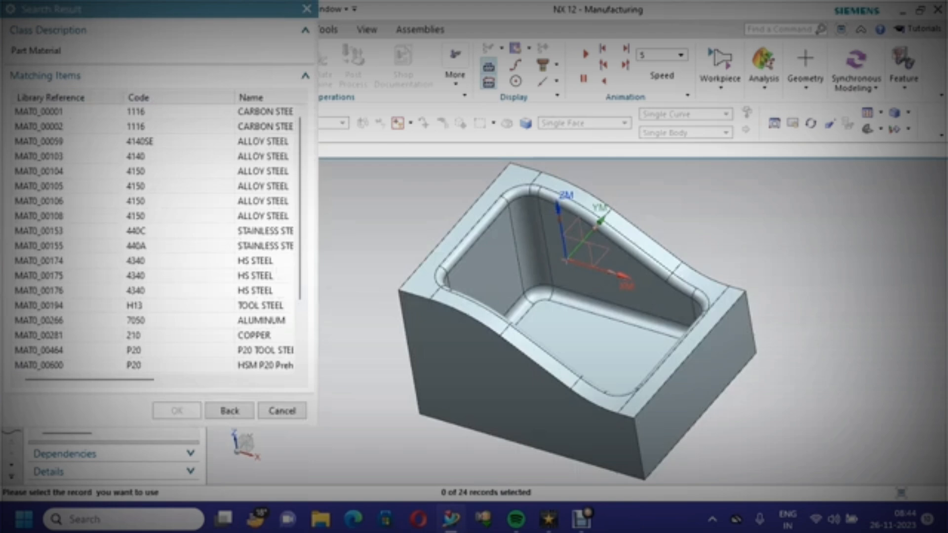
left_click(40, 111)
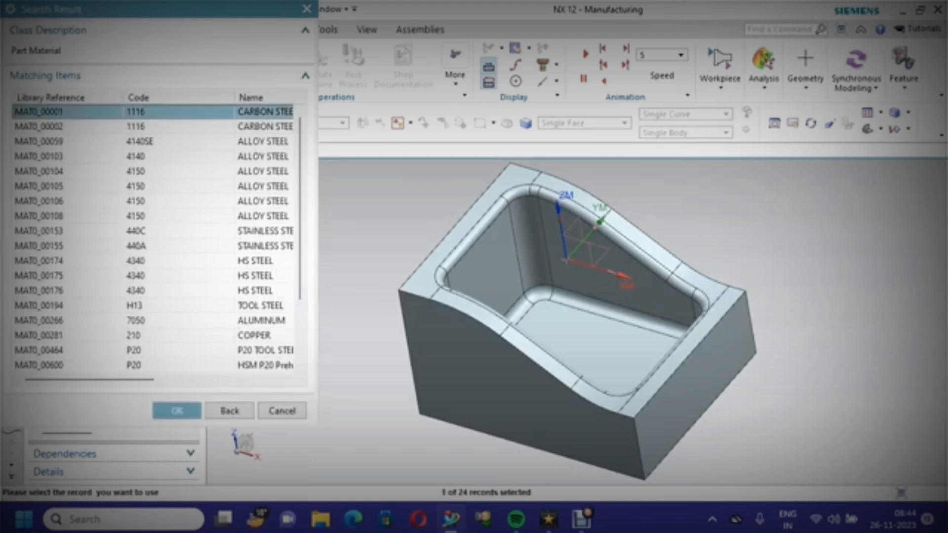
left_click_drag(90, 379, 116, 379)
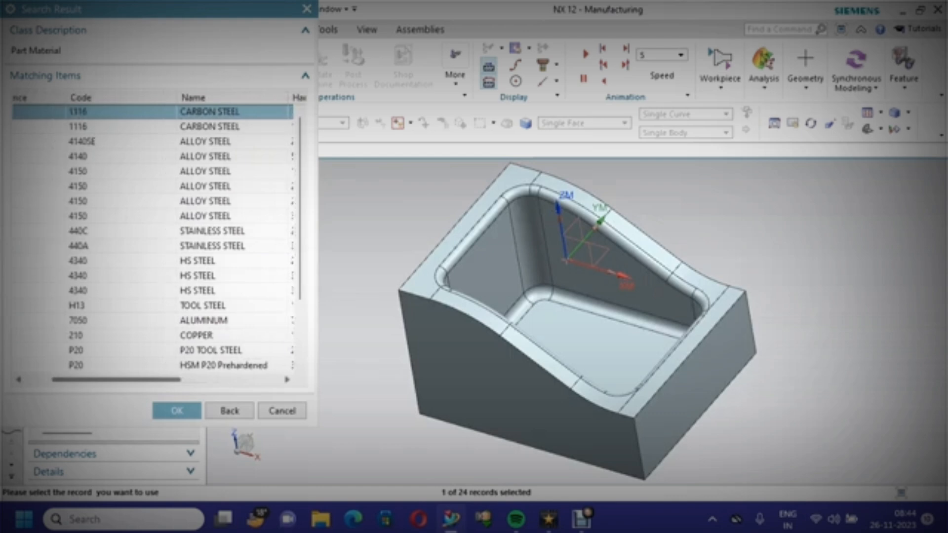
left_click(177, 411)
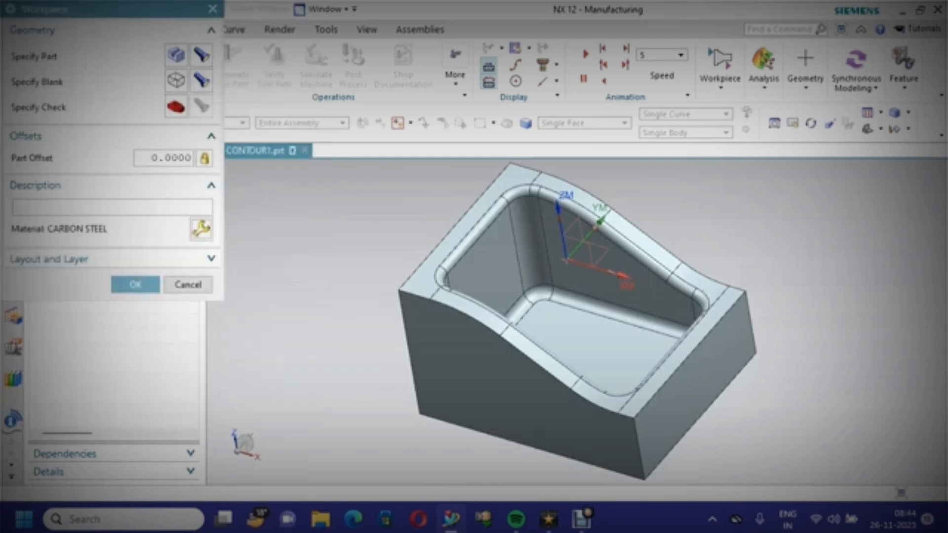
Enter the workpiece description MILD STEEL and confirm the workpiece settings
left_click(112, 207)
type("MILD STEEL")
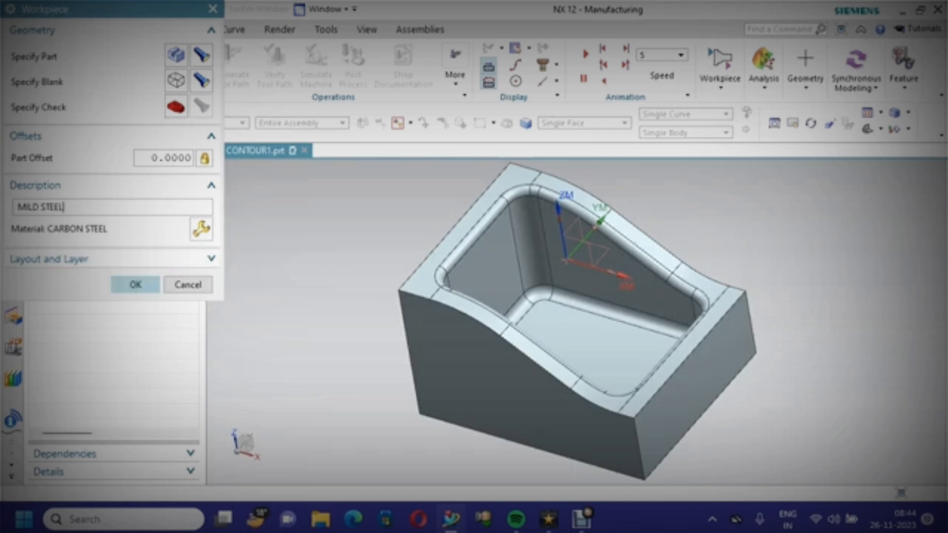
left_click(136, 284)
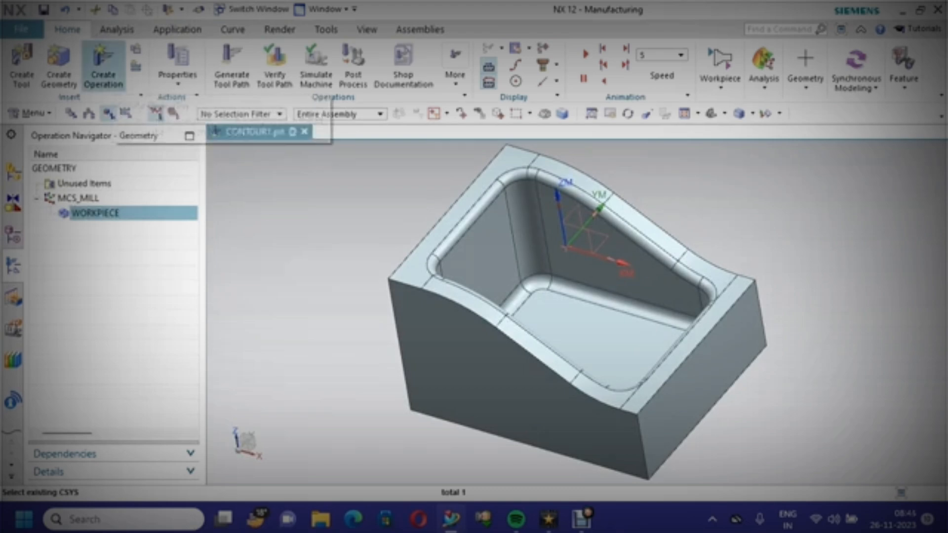
Create a mill_contour CAVITY_MILL operation under PROGRAM, using WORKPIECE geometry and the MILL_ROUGH method
left_click(103, 70)
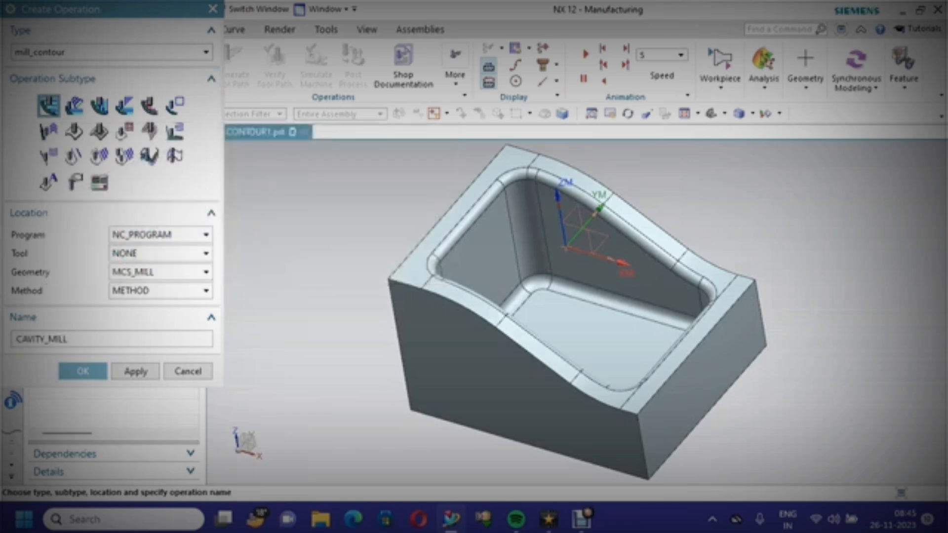
left_click(160, 234)
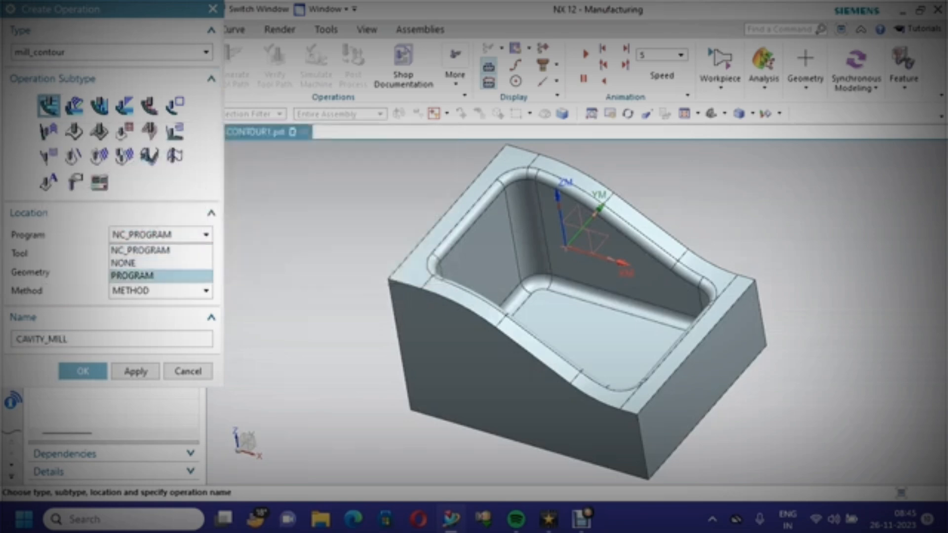
left_click(160, 275)
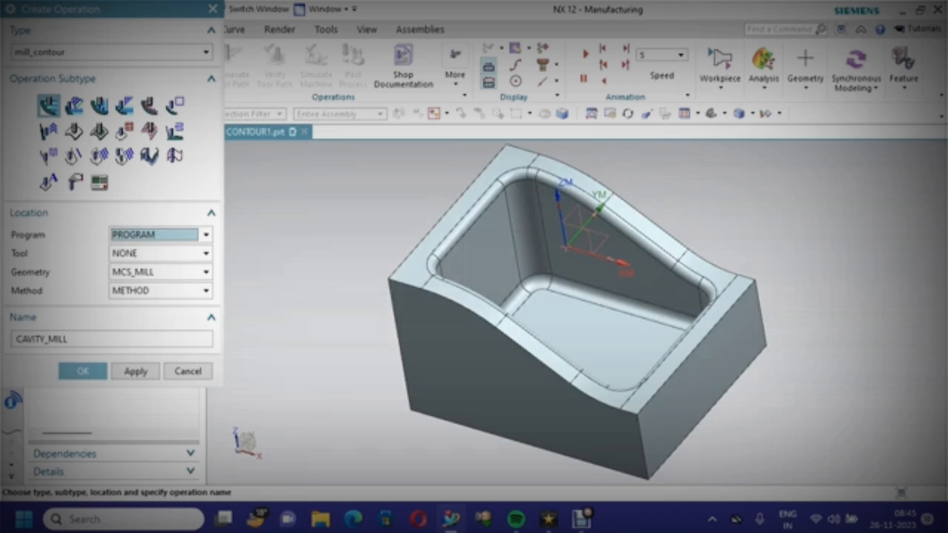
left_click(160, 272)
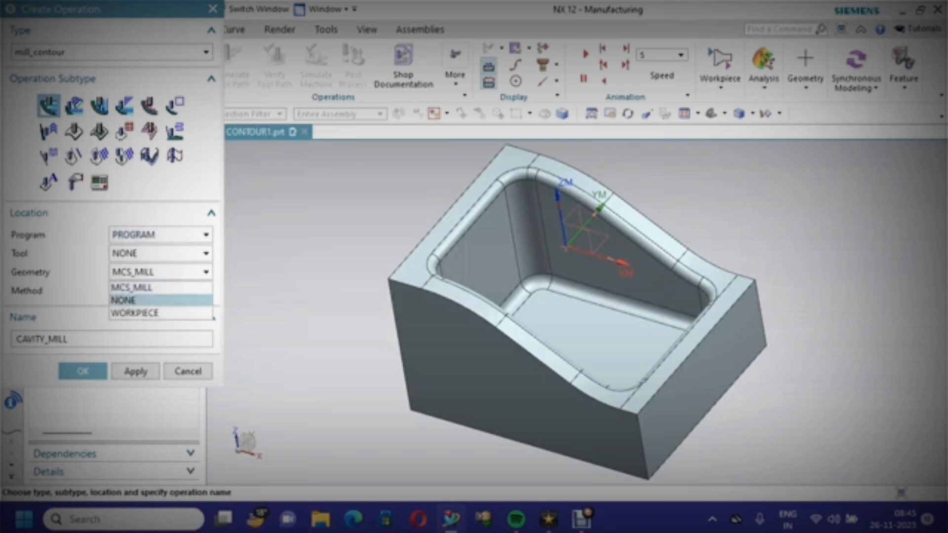
left_click(148, 313)
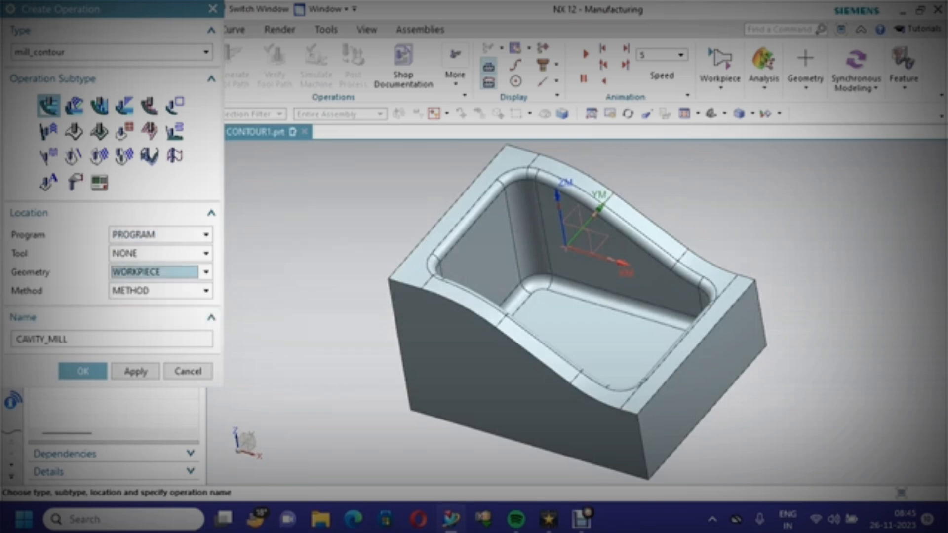
left_click(160, 290)
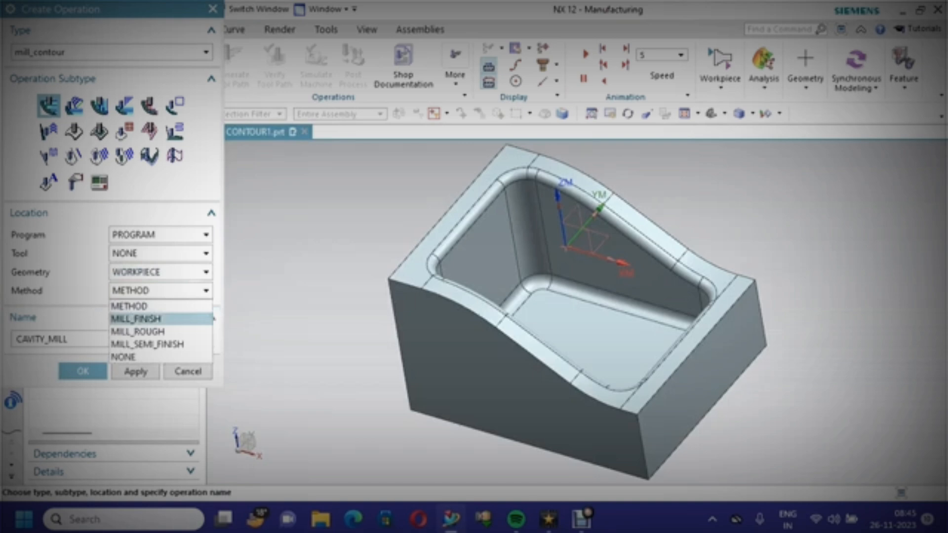
left_click(138, 332)
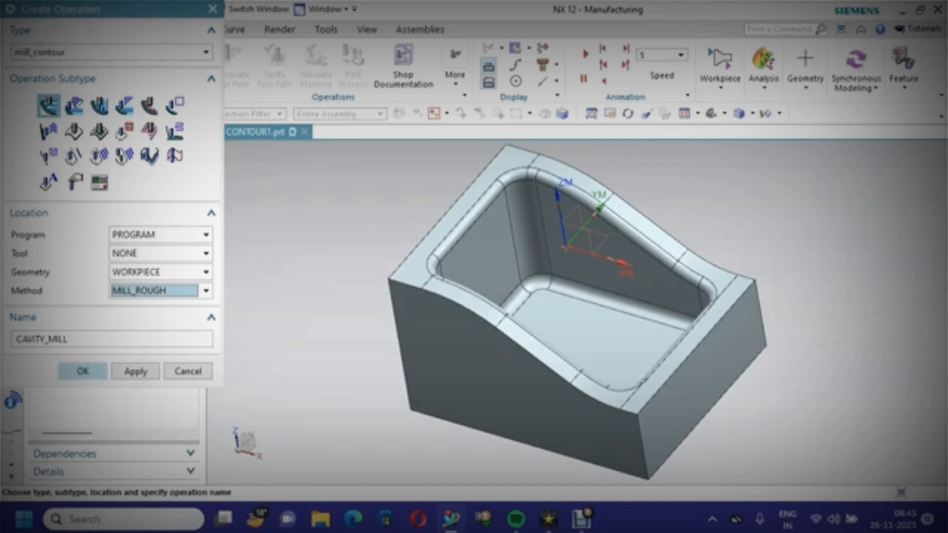
left_click(83, 372)
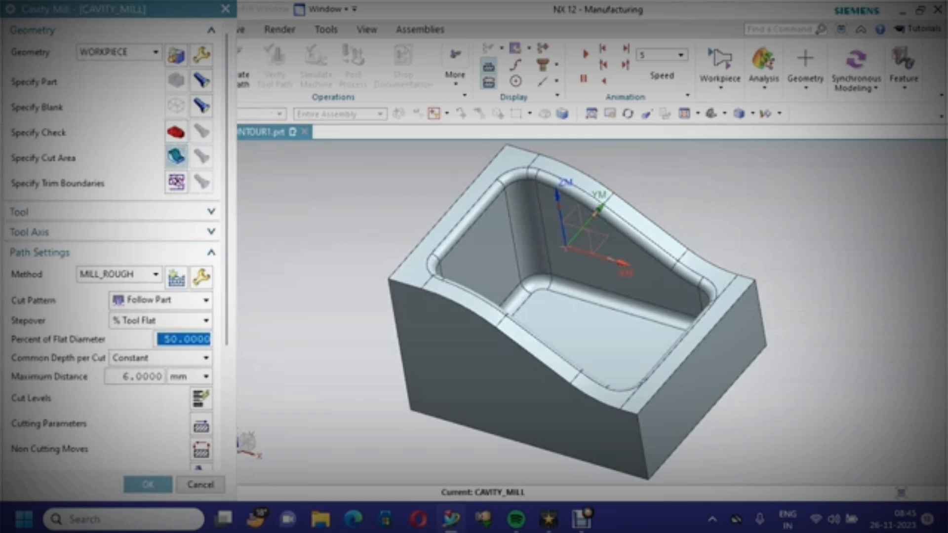
Specify the cavity mill's cut area as the eight top rim faces surrounding the pocket
left_click(201, 80)
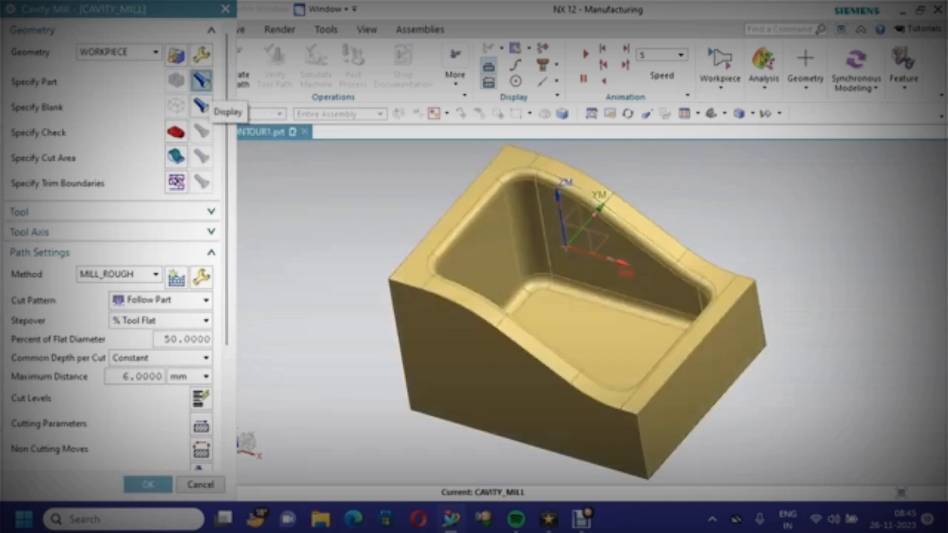
left_click(201, 106)
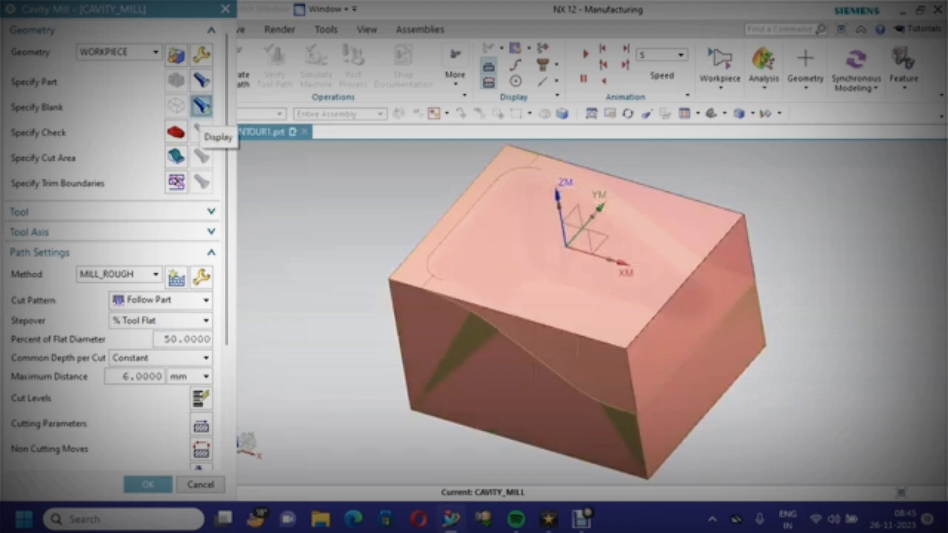
left_click(177, 158)
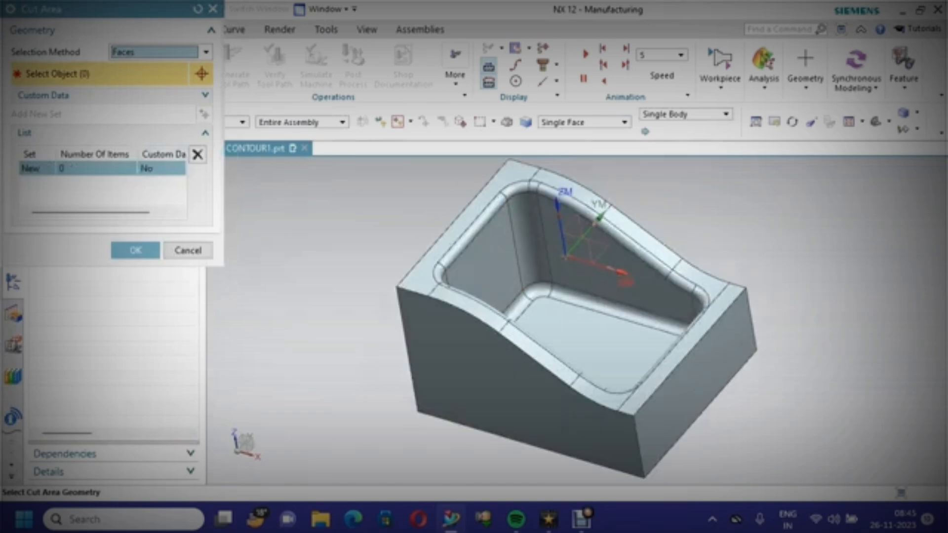
left_click(470, 216)
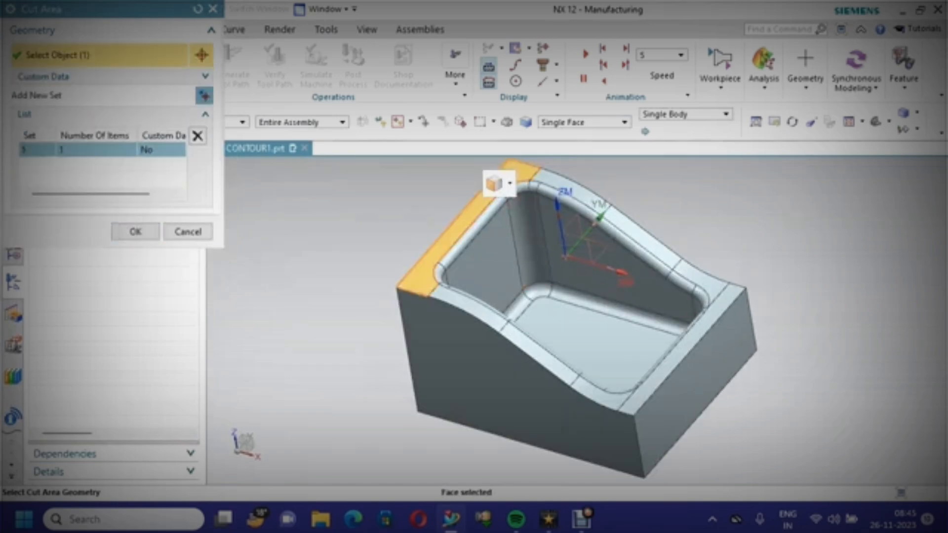
left_click(569, 194)
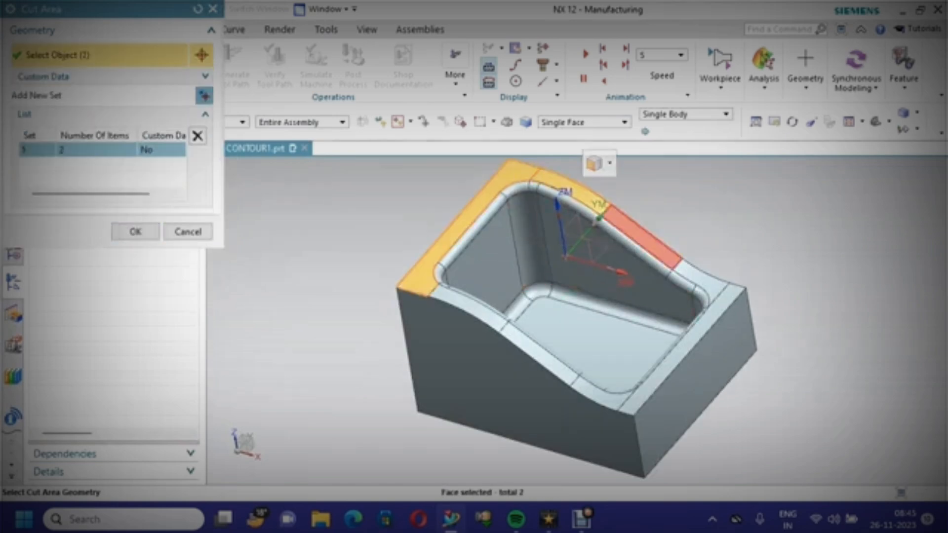
left_click(639, 238)
left_click(695, 282)
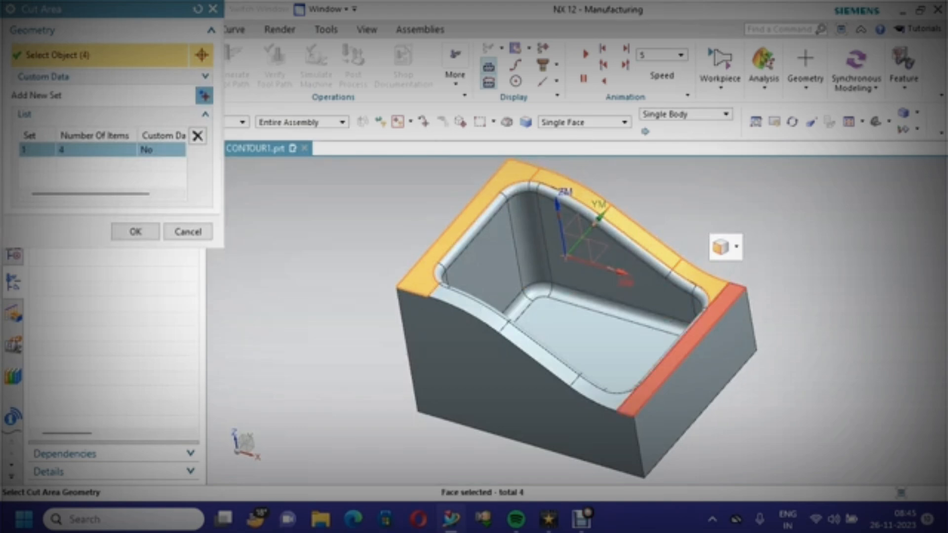
left_click(720, 297)
left_click(606, 393)
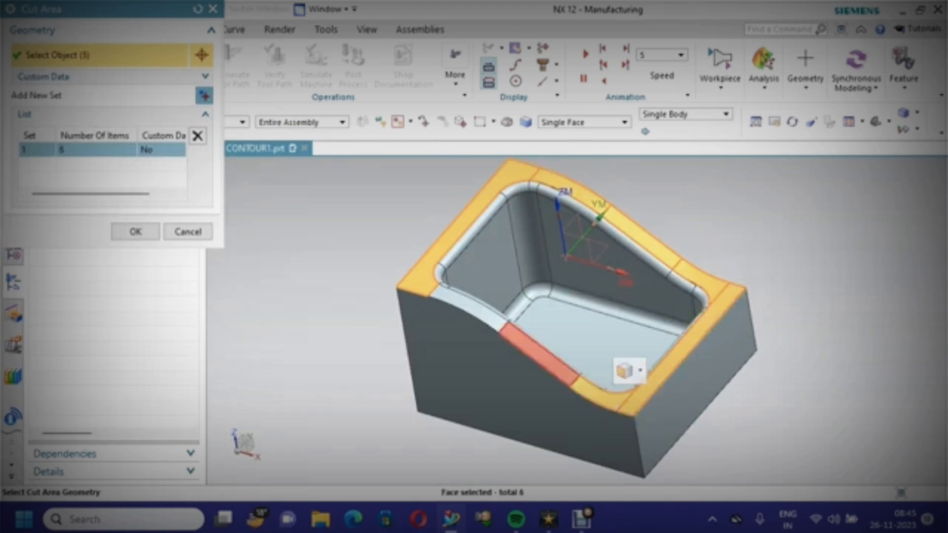
left_click(540, 354)
left_click(487, 307)
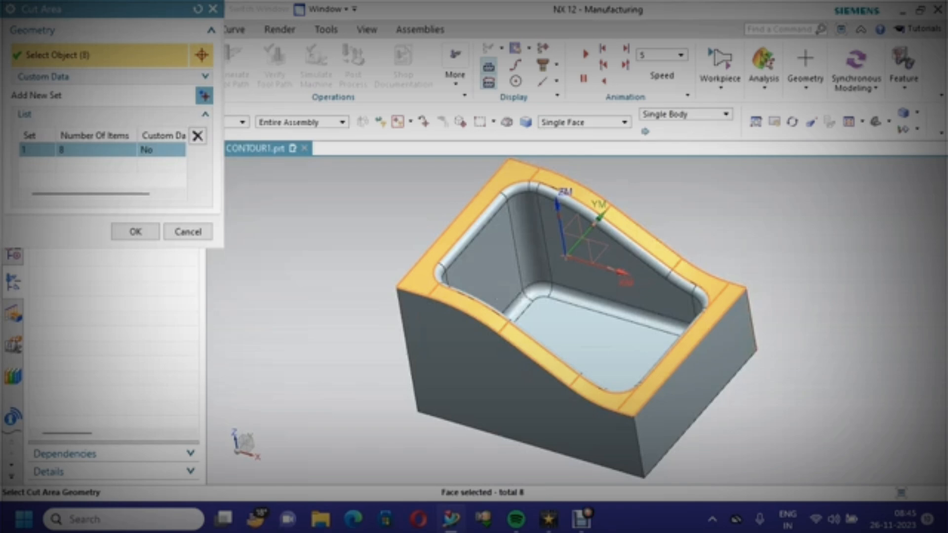
left_click(136, 232)
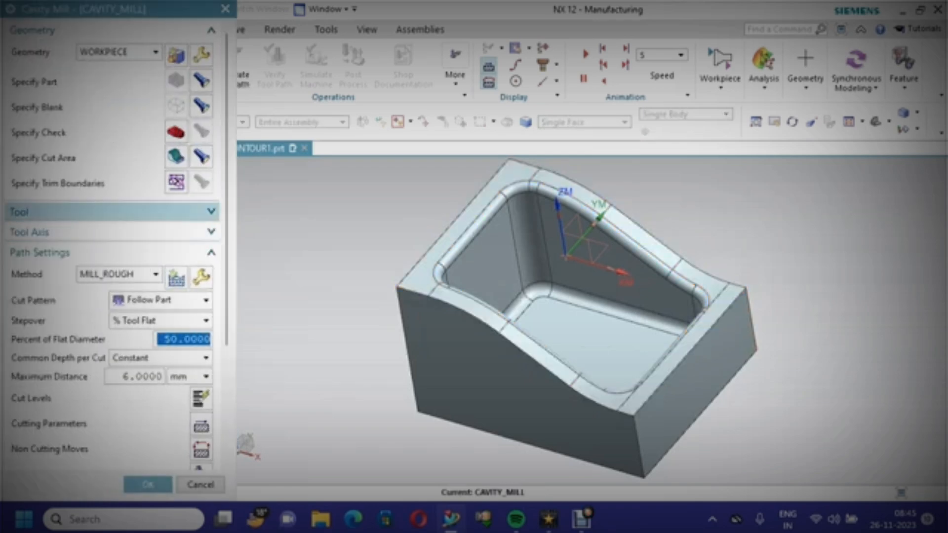
Create a new MILL tool for the operation named MILL30ENDMILL
left_click(98, 212)
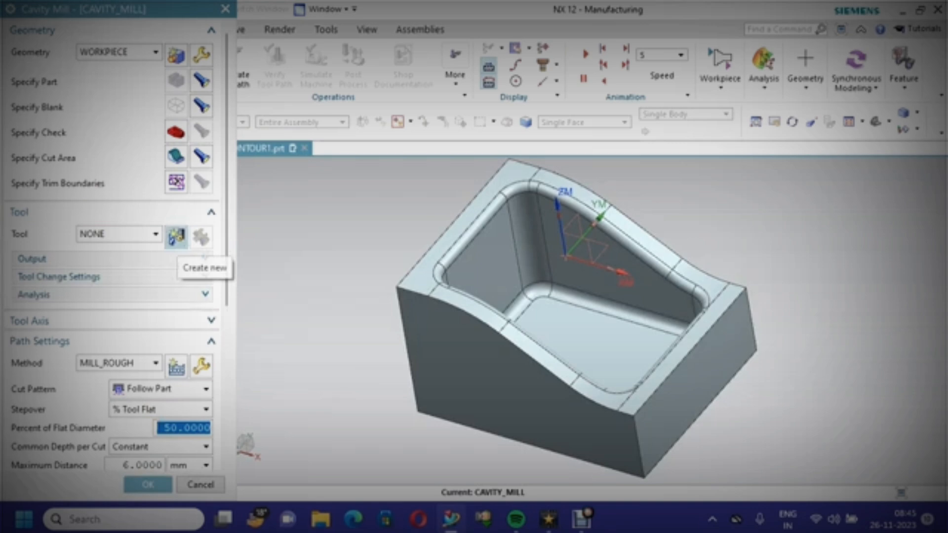
left_click(177, 237)
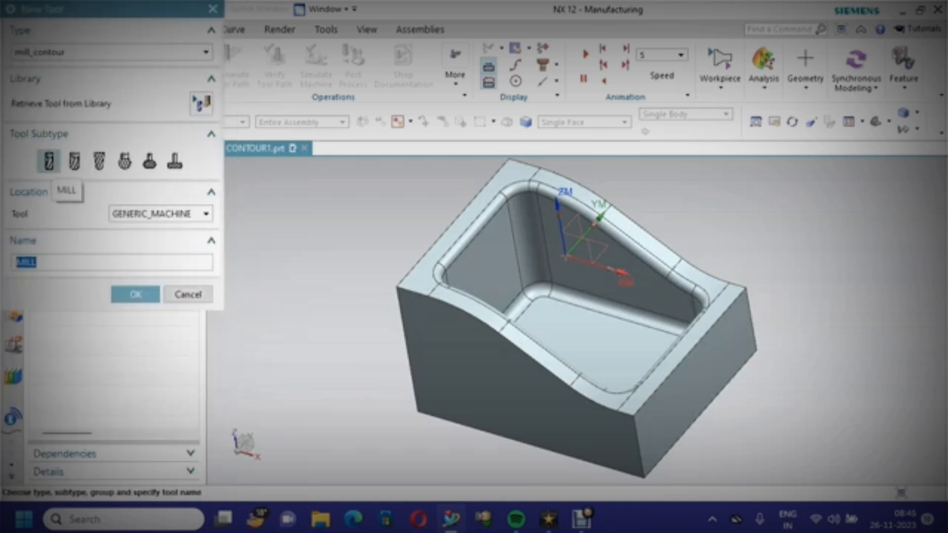
left_click(49, 161)
left_click(39, 262)
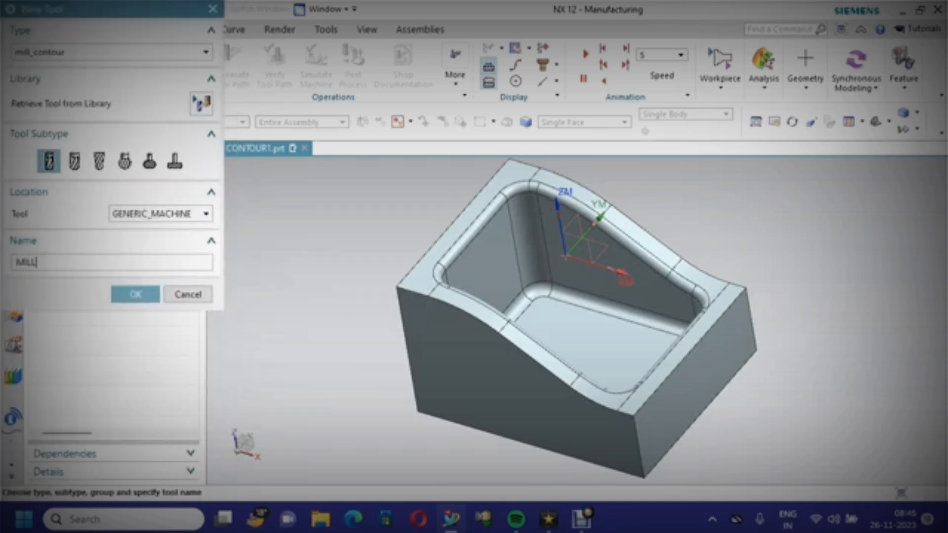
type("30ENDMILL")
left_click(136, 294)
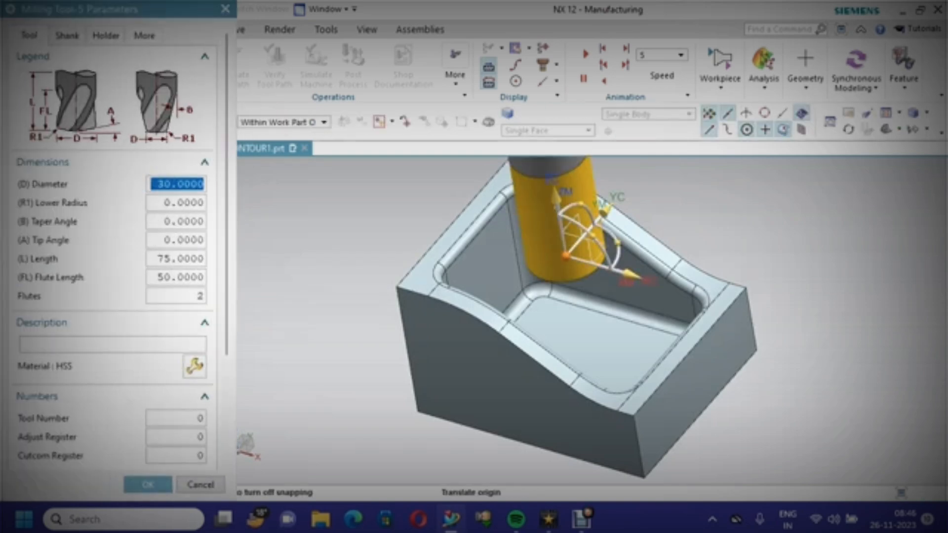
type("30")
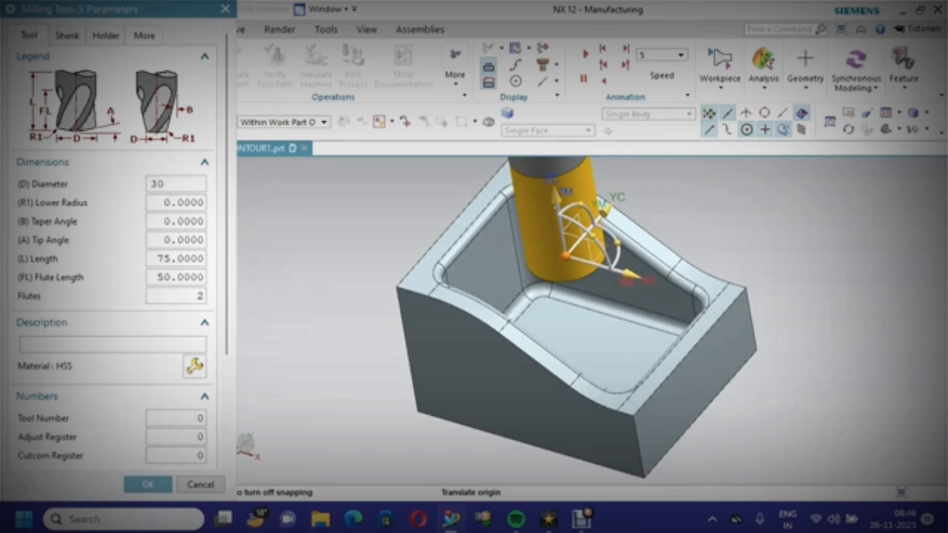
Set the tool diameter to 30 and pick HSS as the tool material from the library
scroll(113, 247, "down", 2)
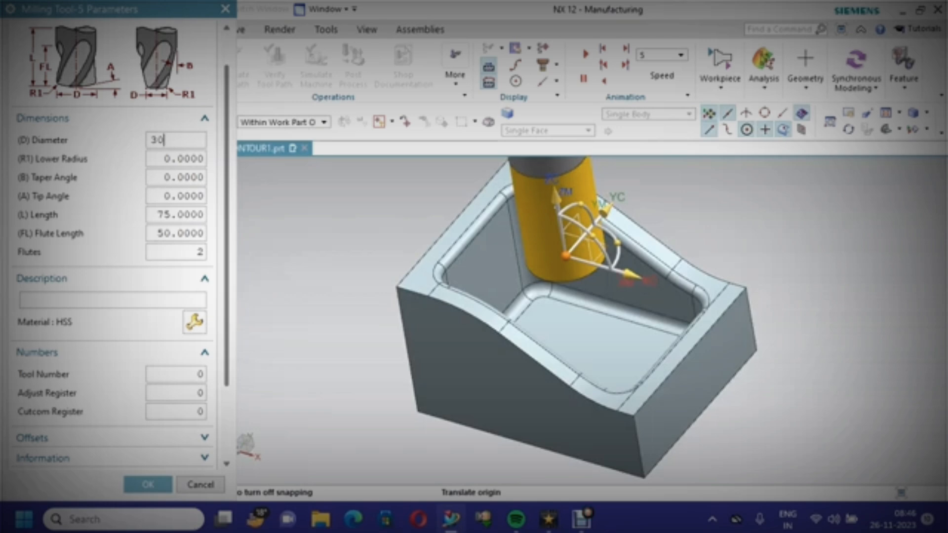
left_click(26, 300)
left_click(194, 322)
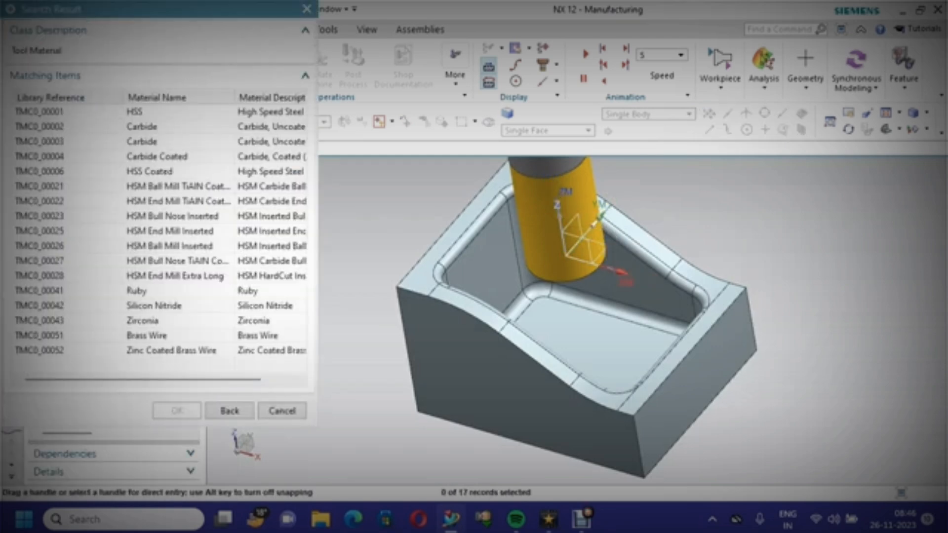
left_click(135, 112)
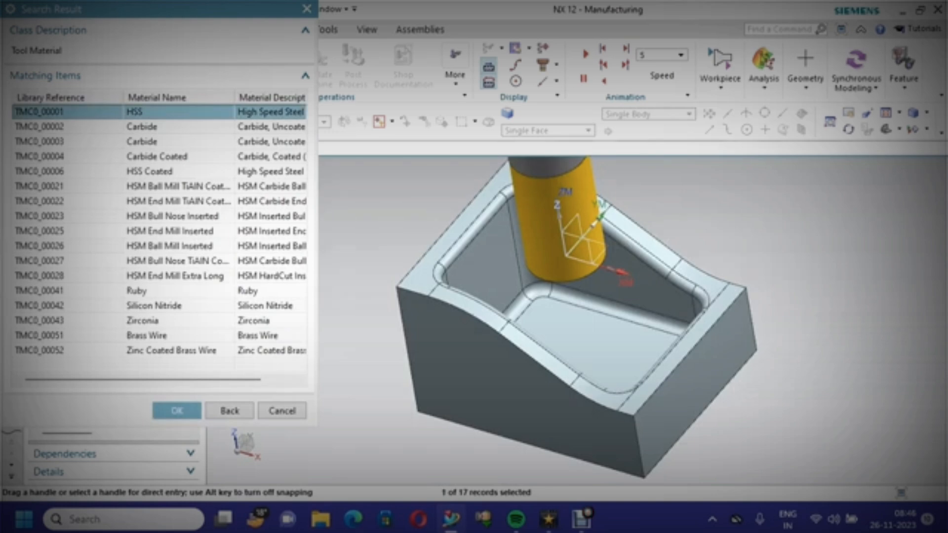
left_click(142, 127)
left_click(157, 156)
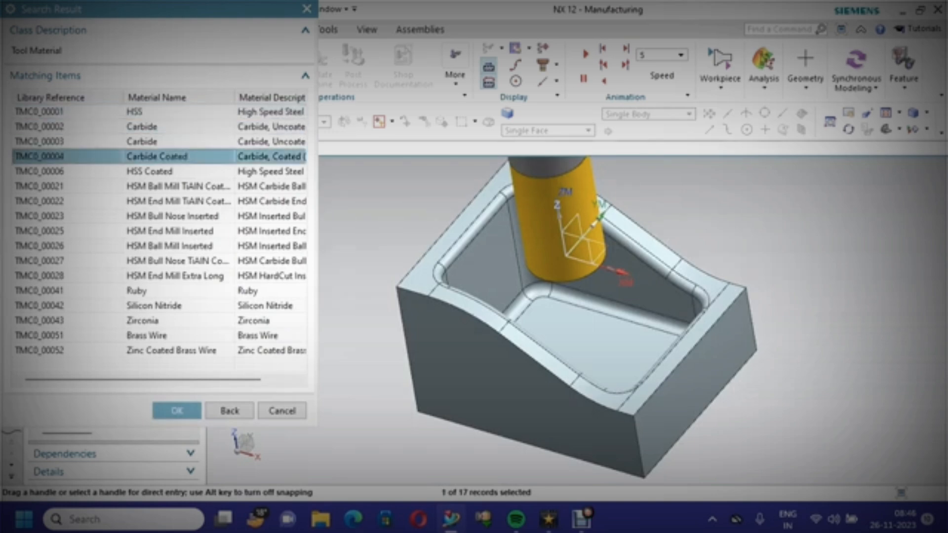
left_click(135, 112)
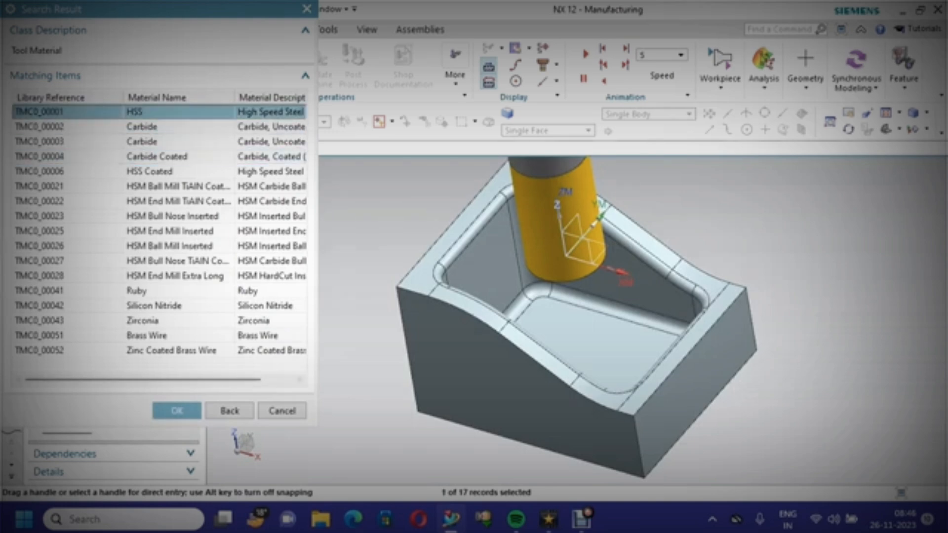
left_click(176, 411)
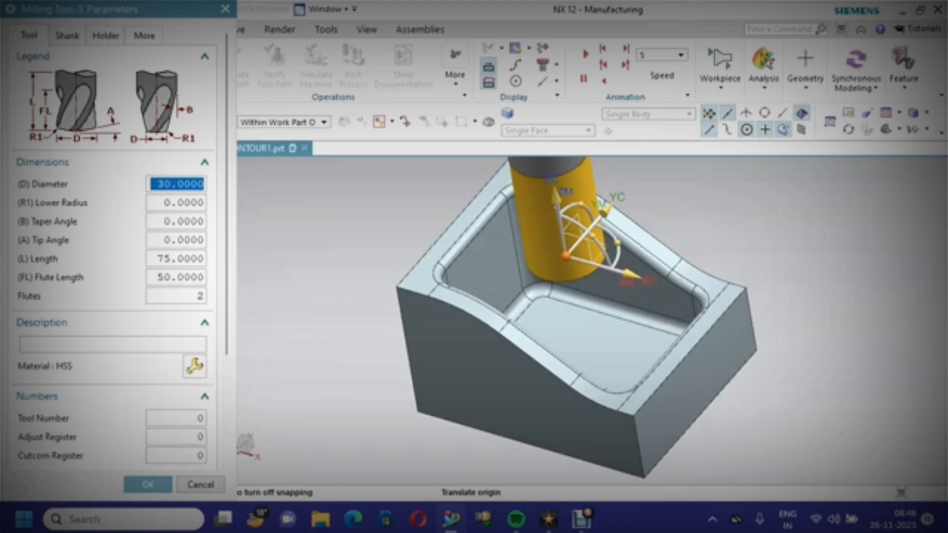
Describe the tool as HSS, set its tool number and adjust register to 1, and confirm the tool
left_click(113, 344)
type("HSS")
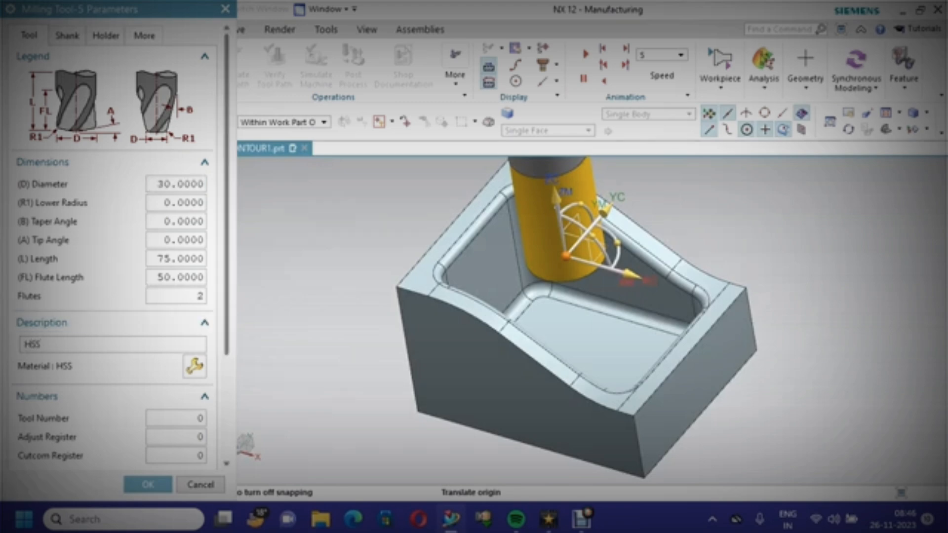
scroll(114, 247, "down", 3)
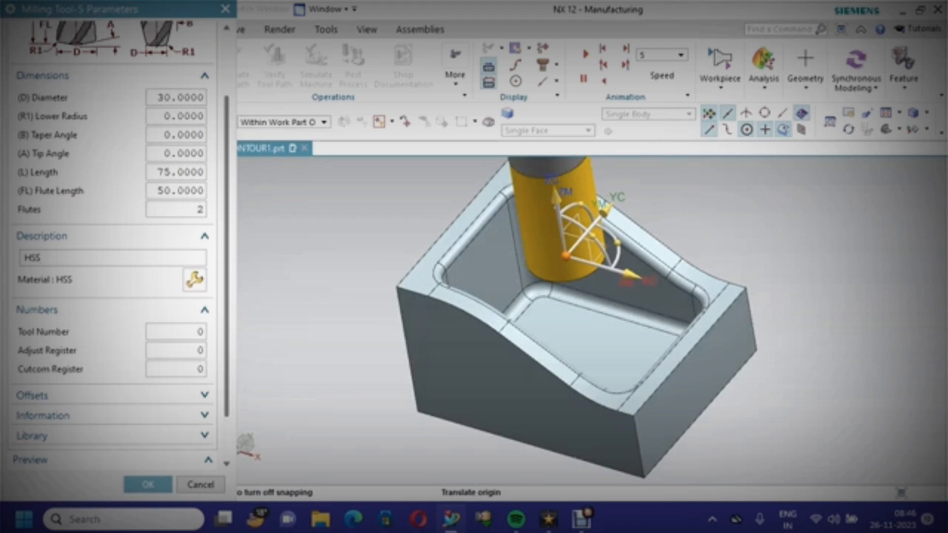
left_click_drag(203, 333, 150, 333)
type("1")
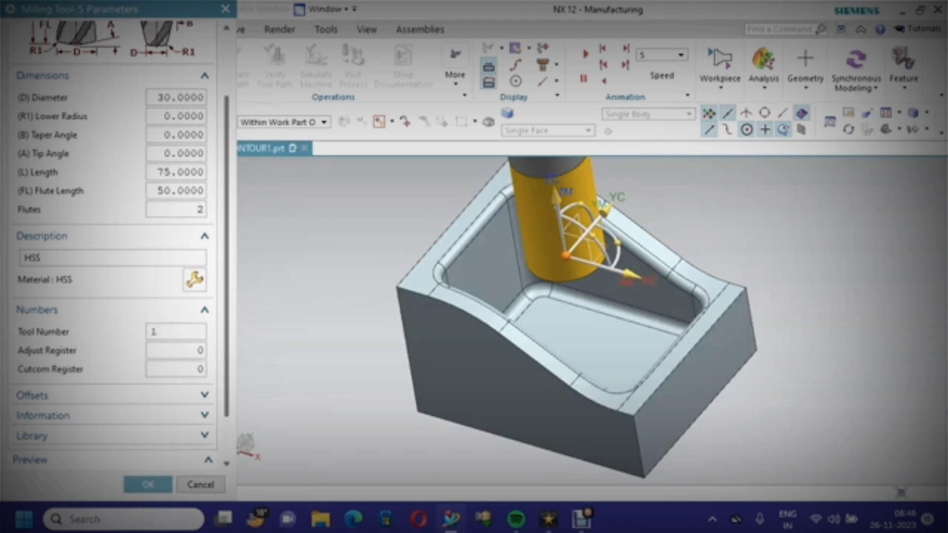
key("Tab")
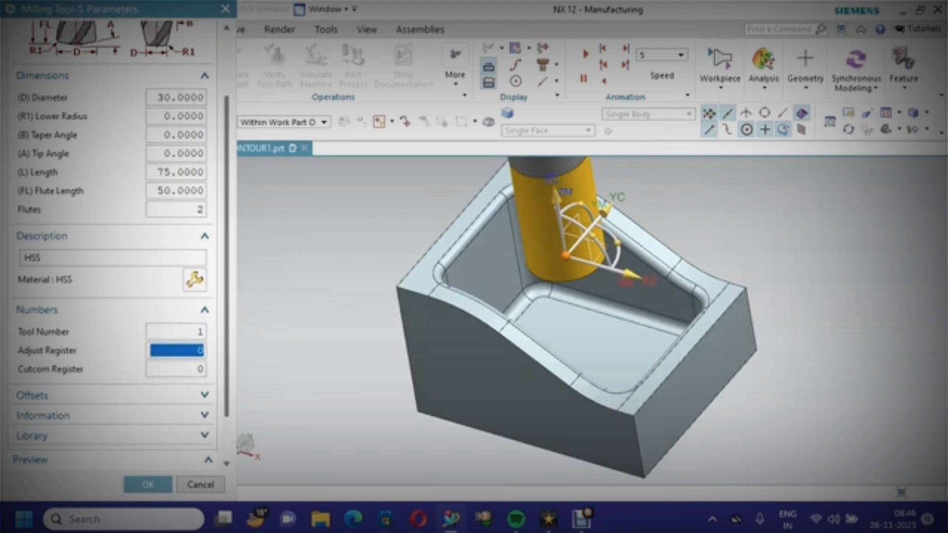
type("1")
scroll(114, 242, "down", 1)
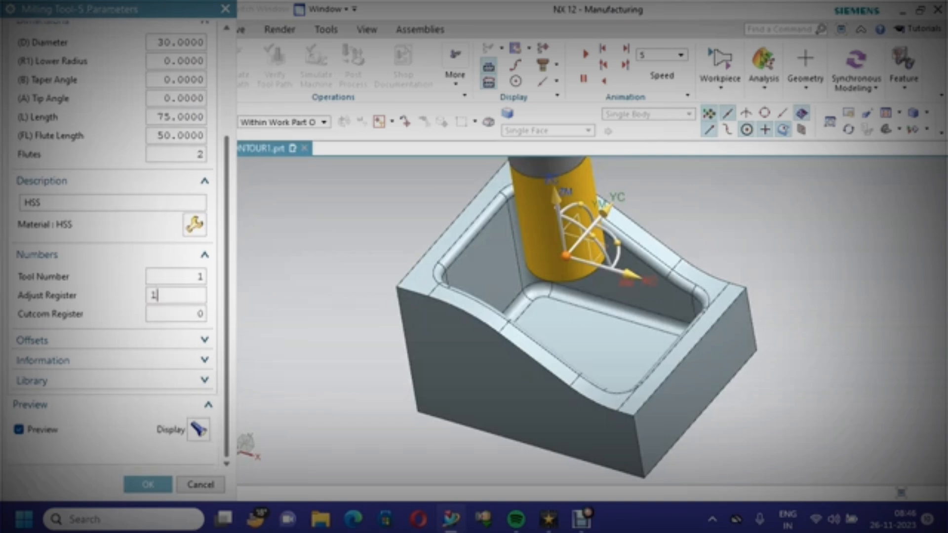
left_click(148, 485)
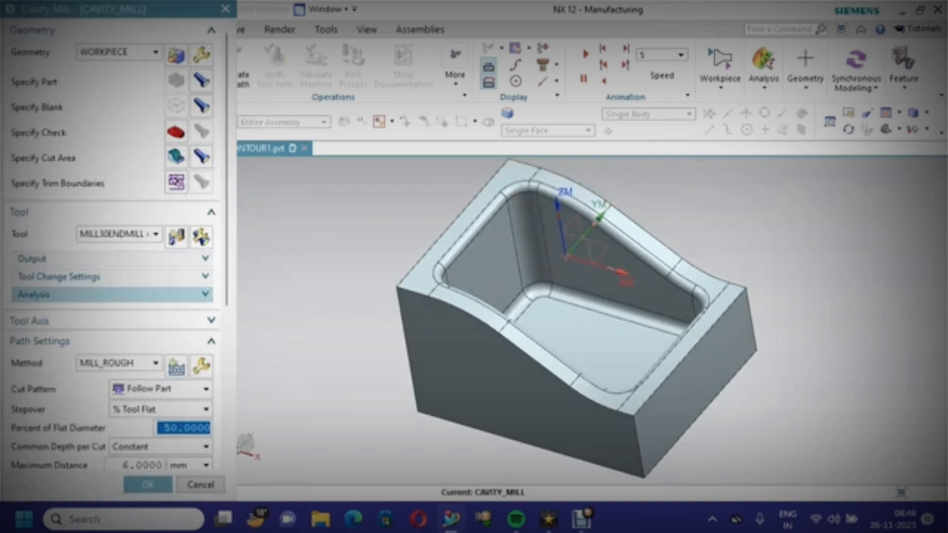
scroll(112, 294, "down", 3)
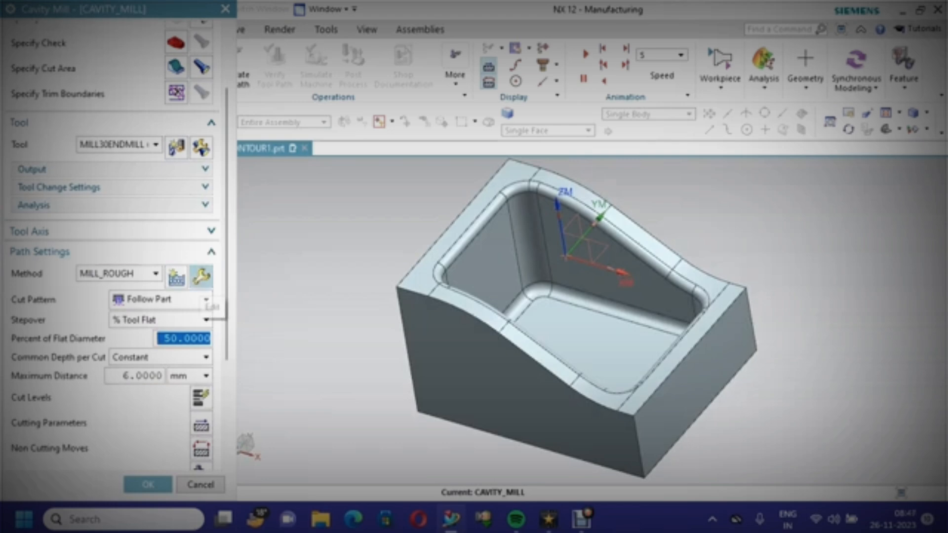
Set the MILL_ROUGH method's part stock to 0.5 and confirm the method settings
left_click(201, 277)
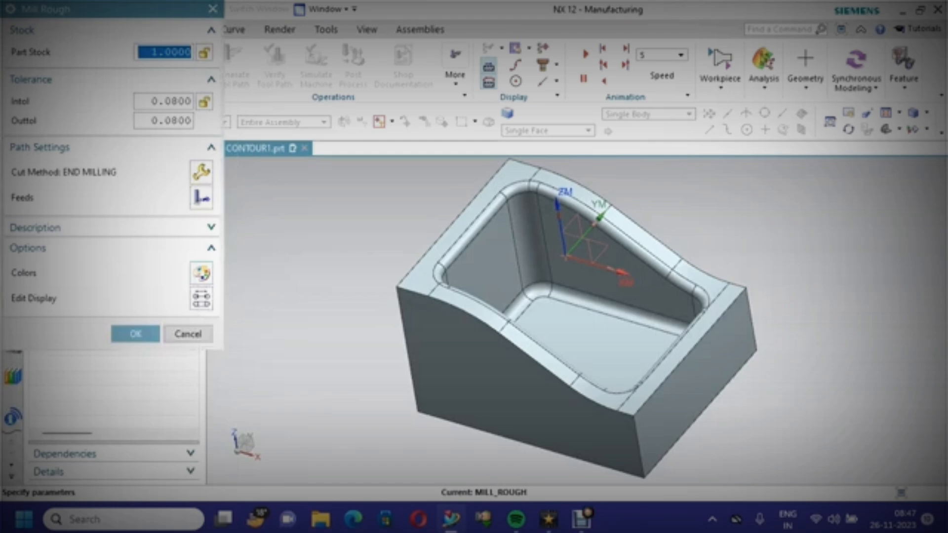
type(".5")
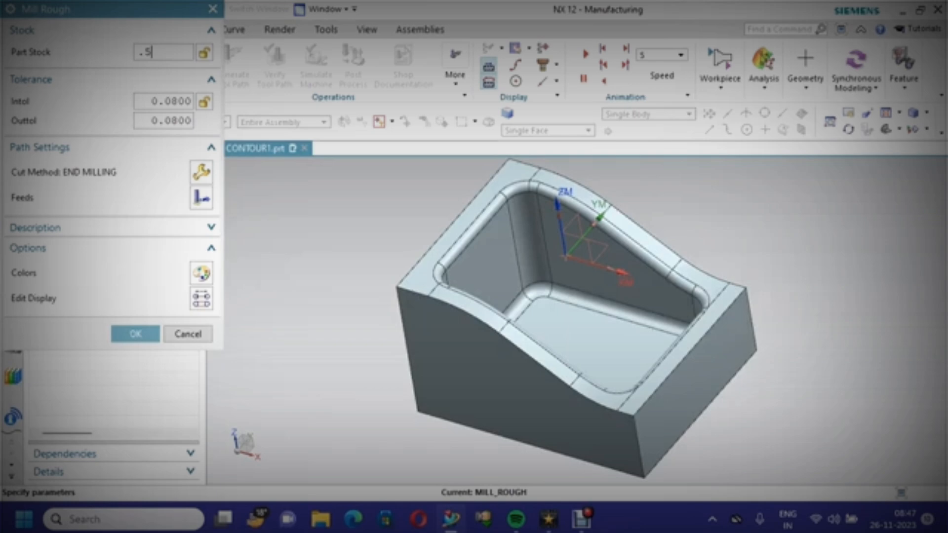
left_click(135, 334)
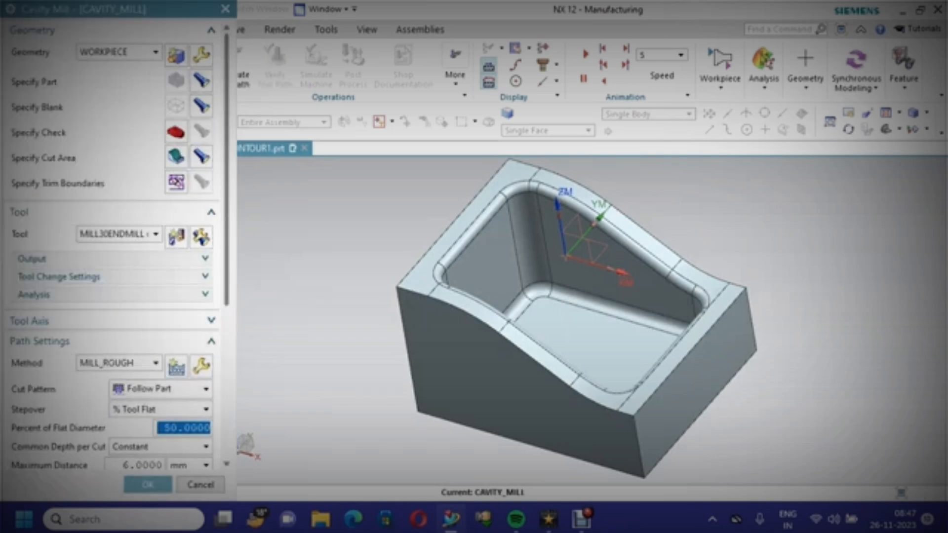
Set the cut pattern to Zig Zag and the stepover to 40 percent of the flat diameter
scroll(114, 296, "down", 5)
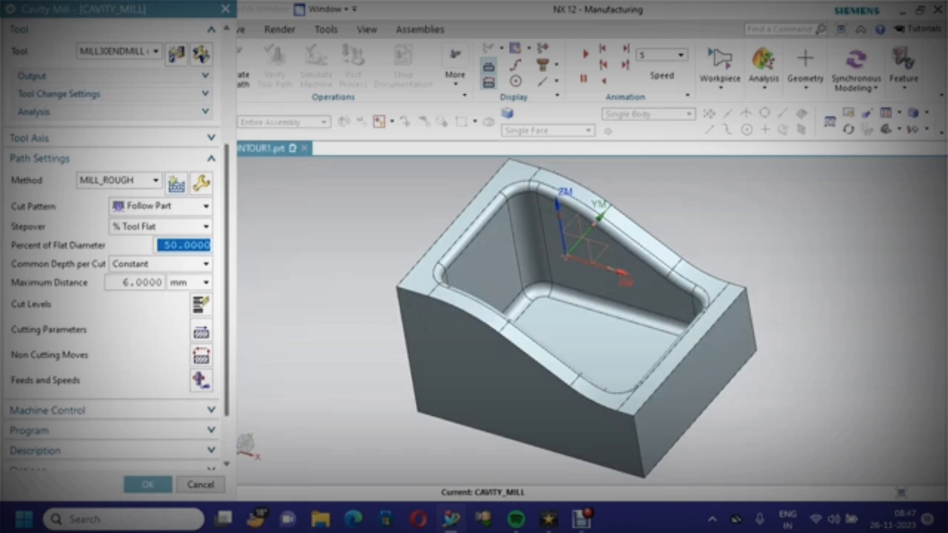
left_click(161, 206)
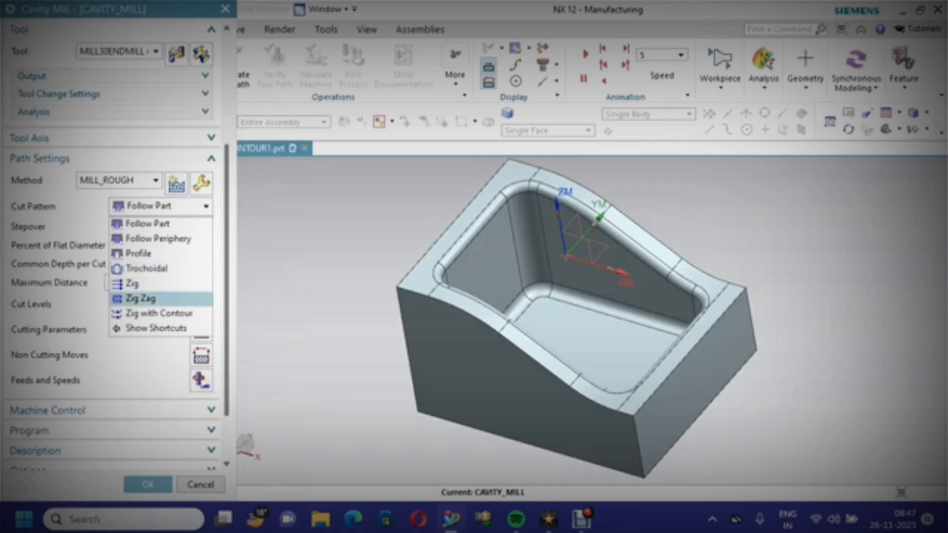
key("Return")
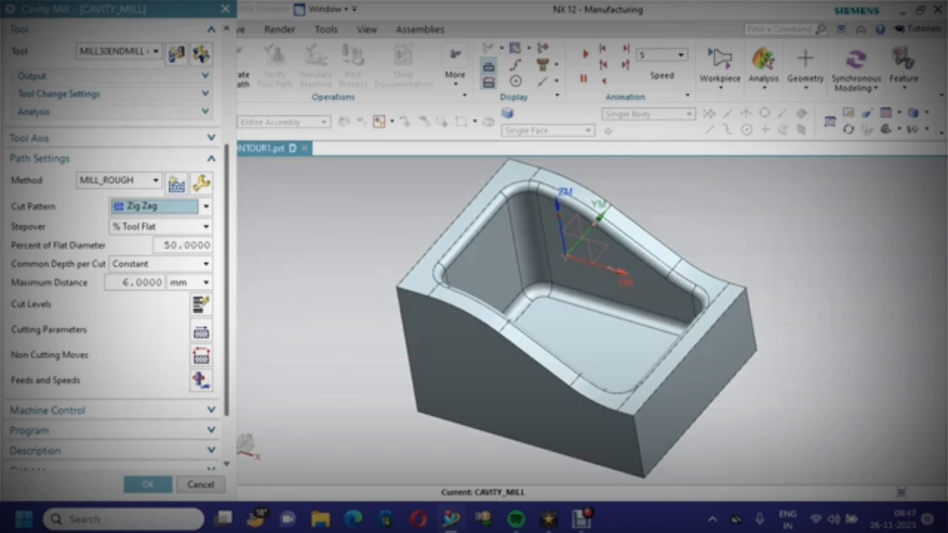
left_click(183, 245)
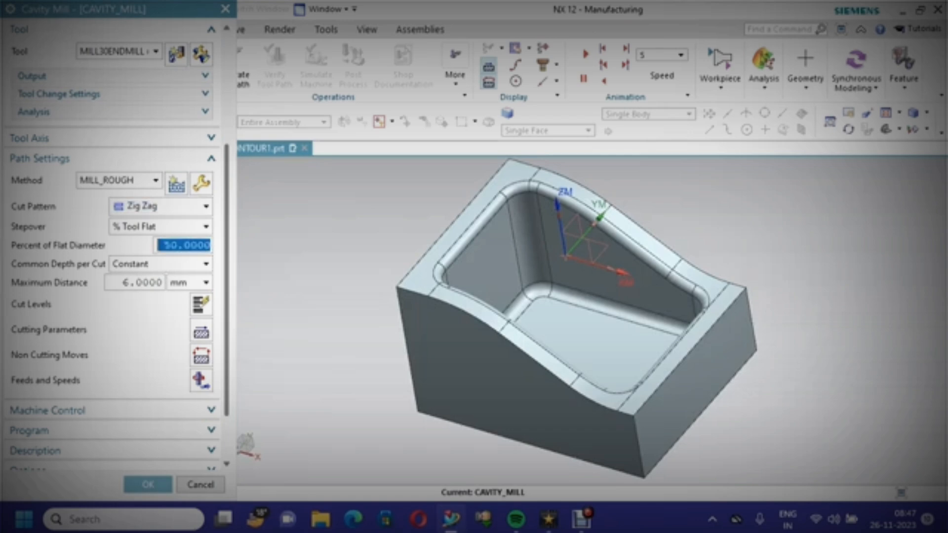
type("40")
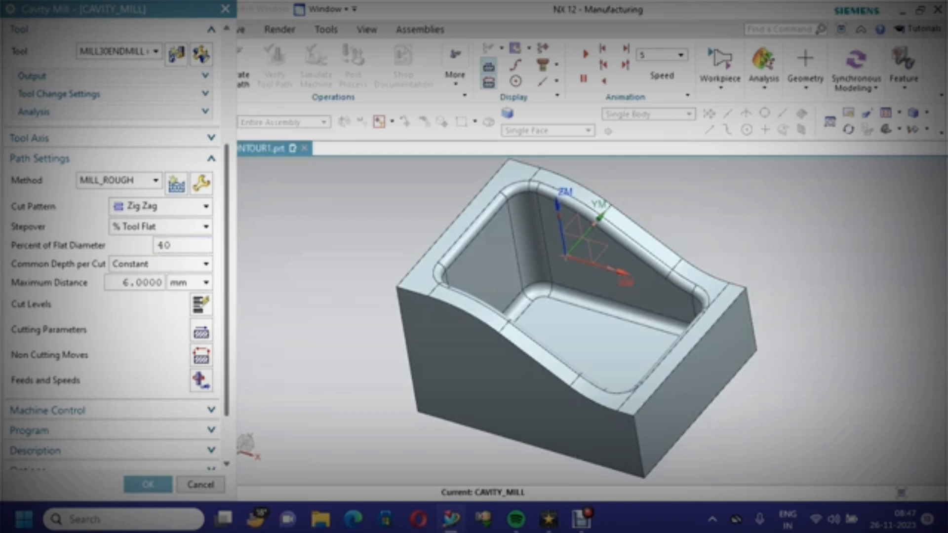
Set the maximum distance per cut to 0.5 mm and confirm the resulting cut levels
scroll(114, 247, "down", 3)
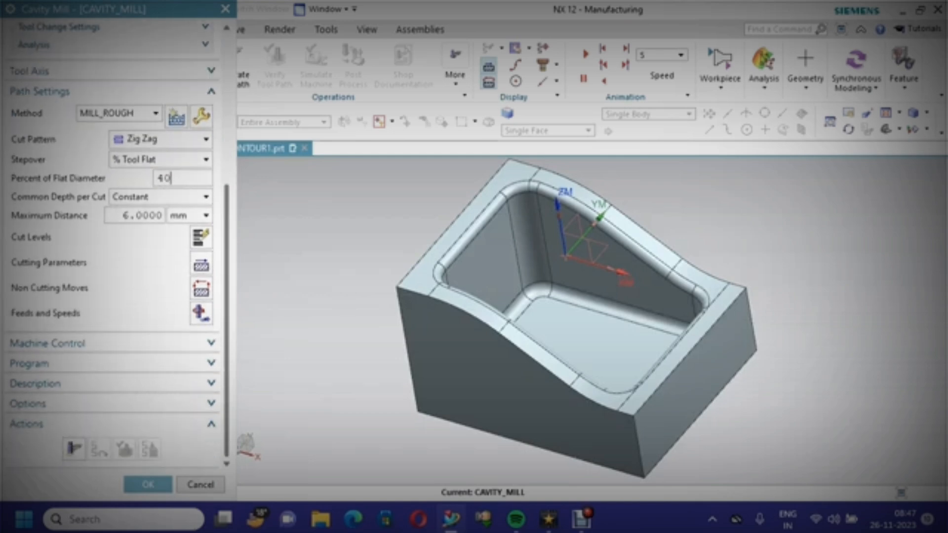
key("Tab")
type(".")
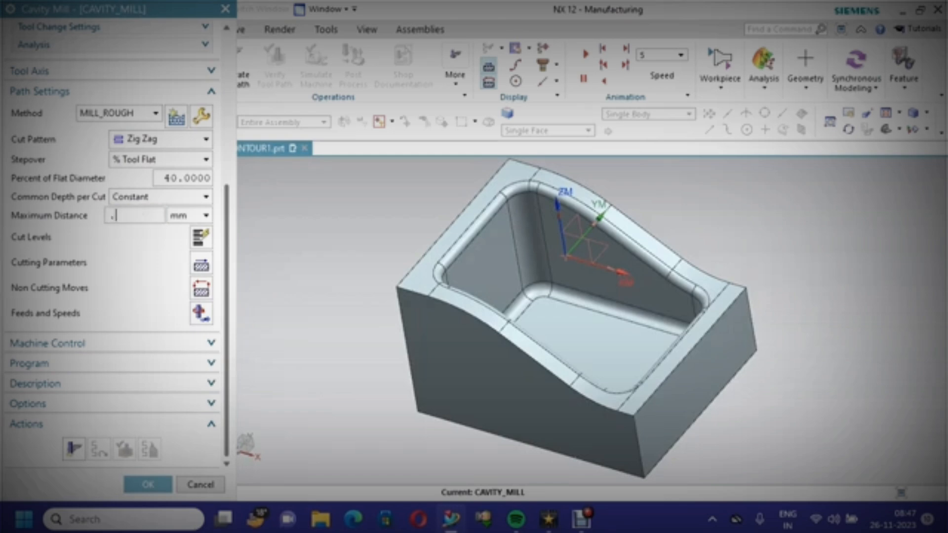
type("5")
left_click(201, 266)
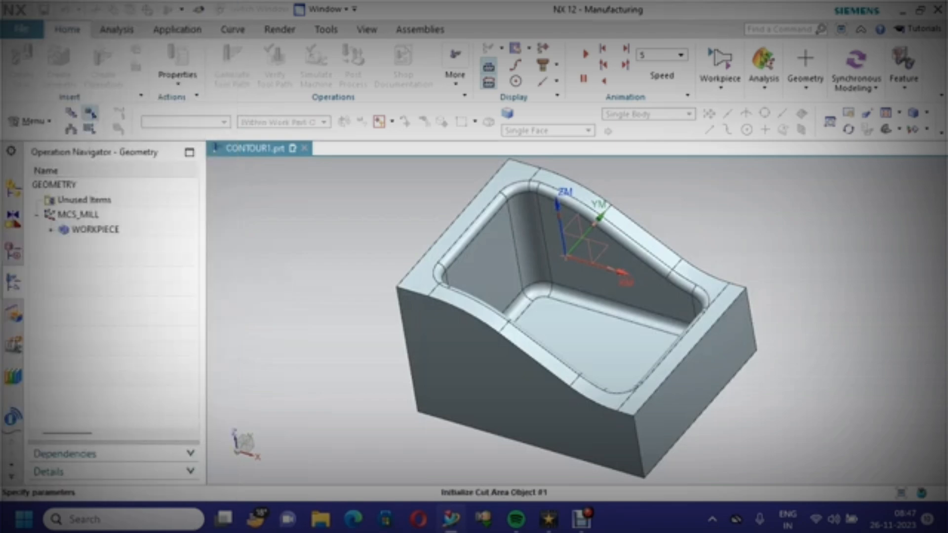
scroll(114, 247, "down", 2)
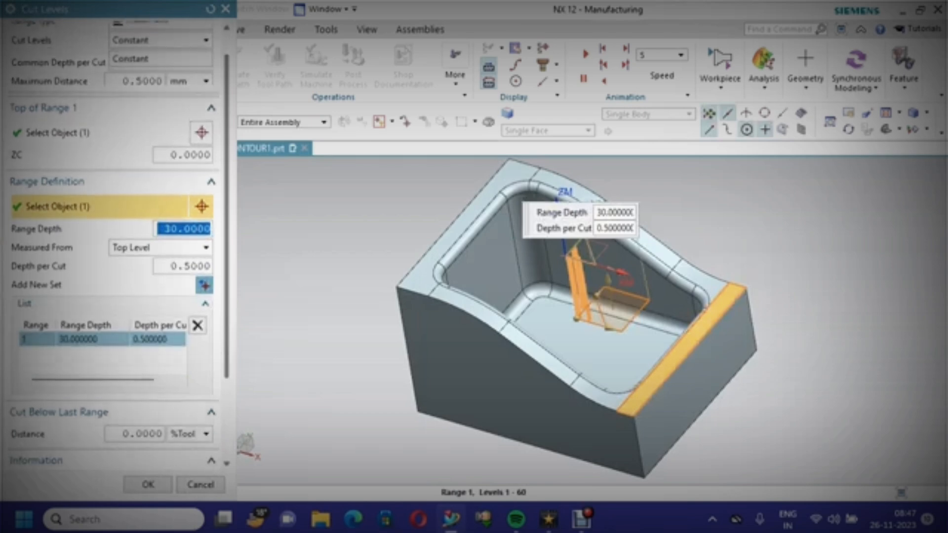
scroll(114, 247, "down", 1)
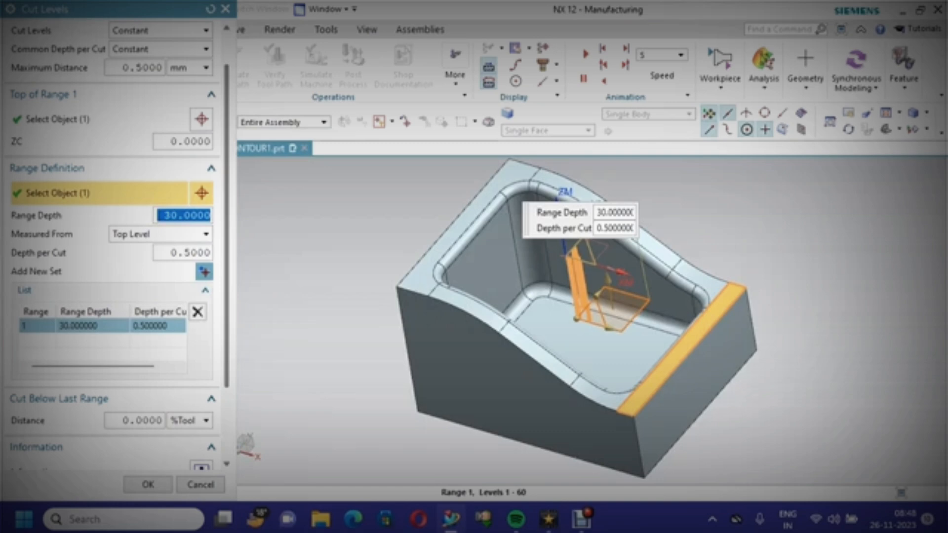
scroll(114, 247, "down", 3)
left_click(148, 484)
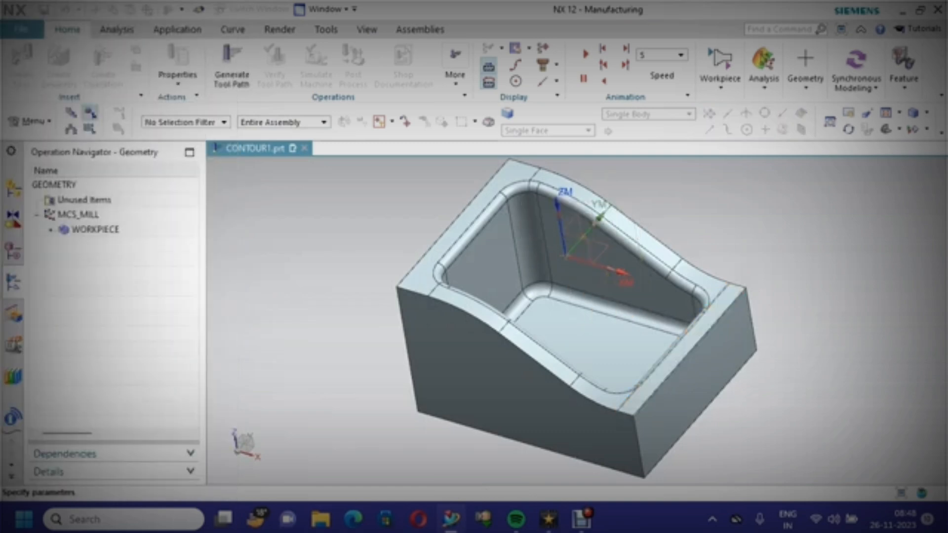
Review the cutting parameters' stock and strategy settings, including the cut direction options, and close the dialog
left_click(201, 263)
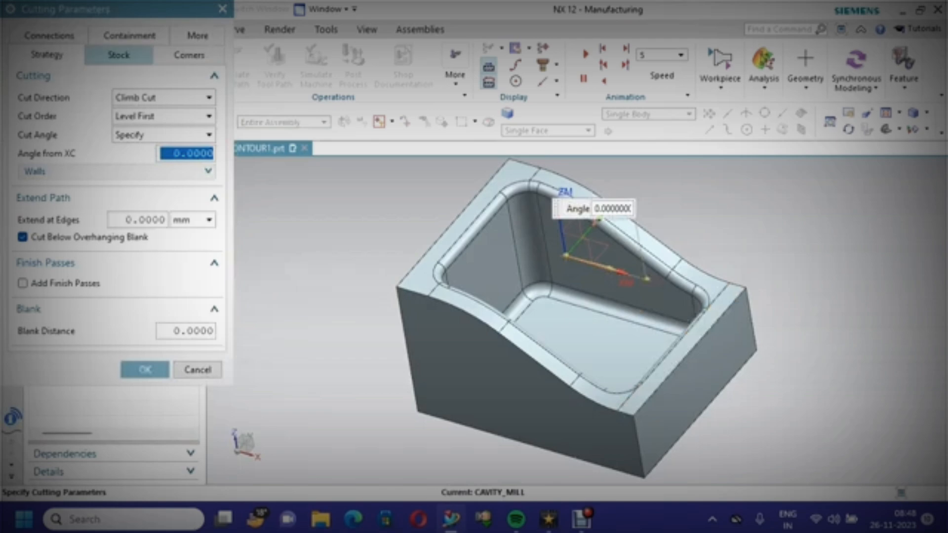
left_click(118, 55)
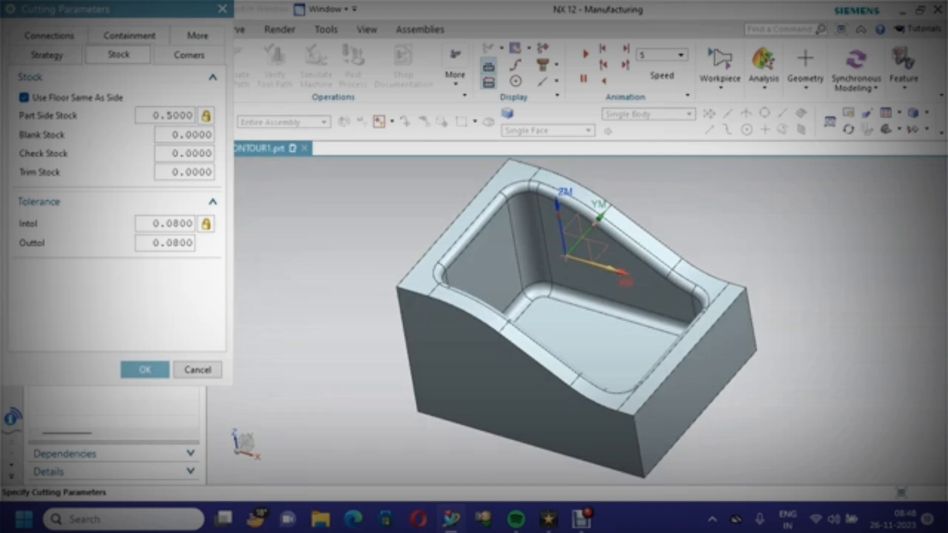
left_click(47, 55)
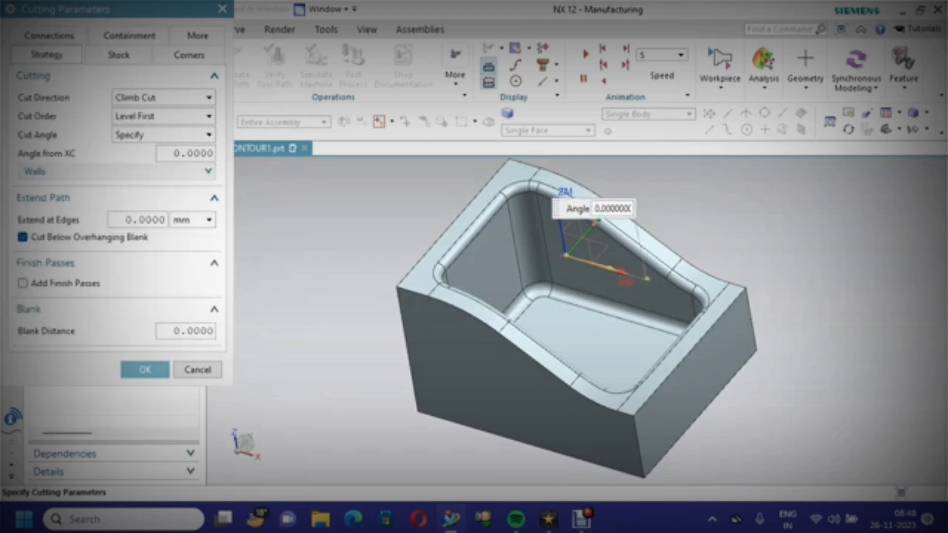
mouse_move(163, 97)
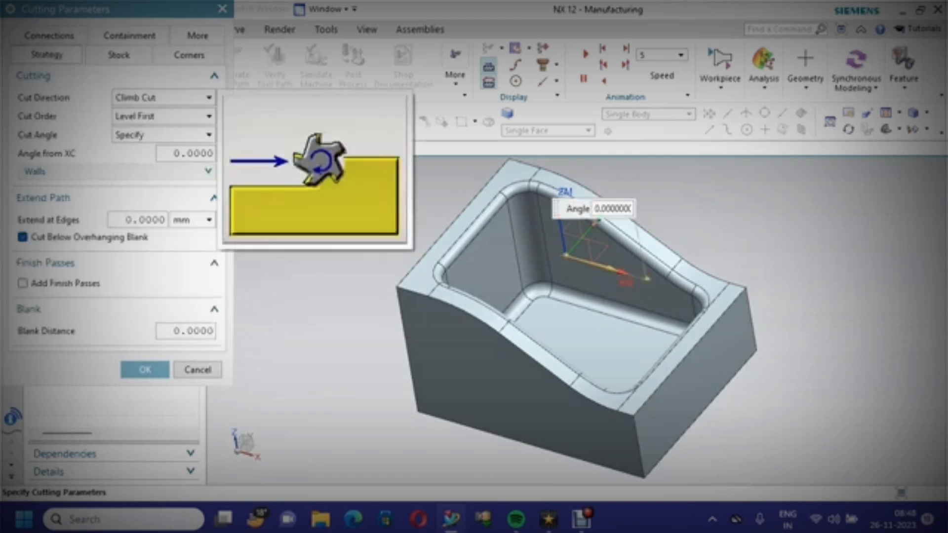
left_click(163, 97)
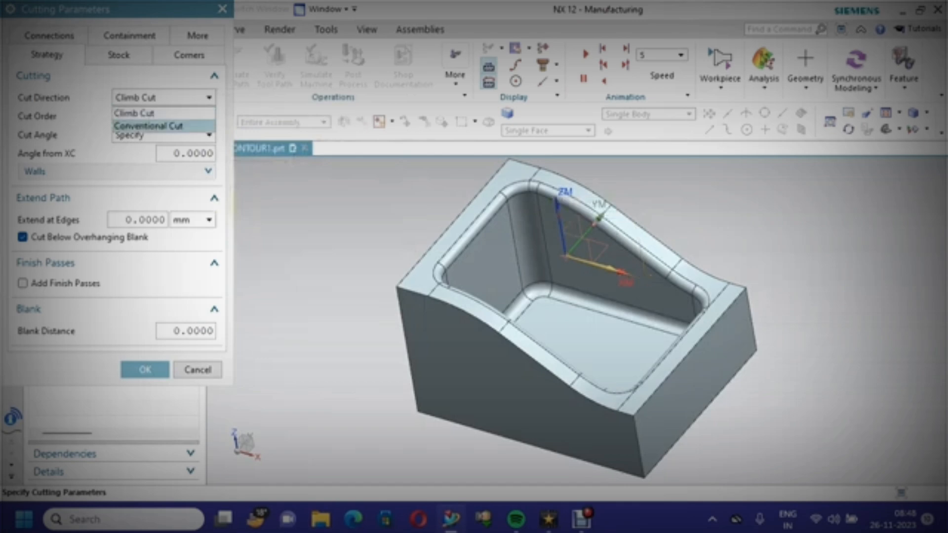
key("Escape")
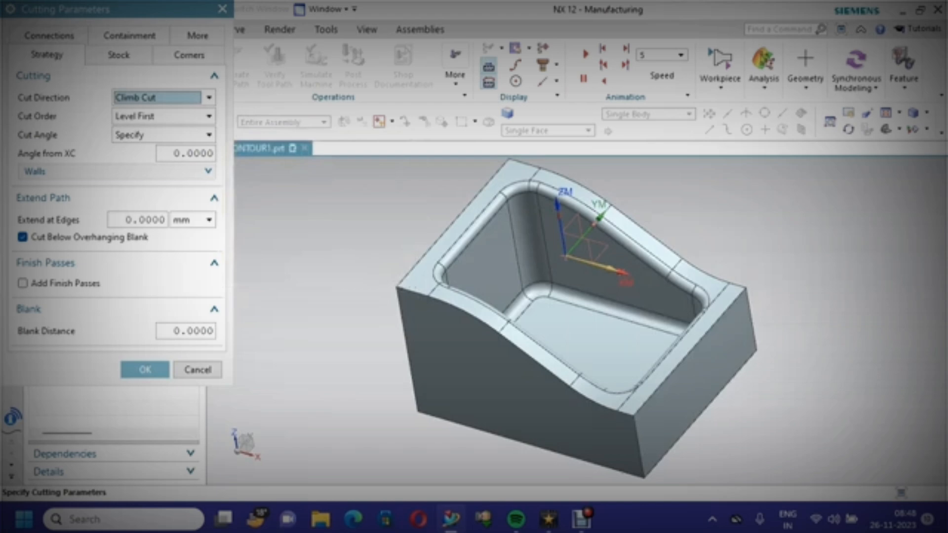
left_click(144, 370)
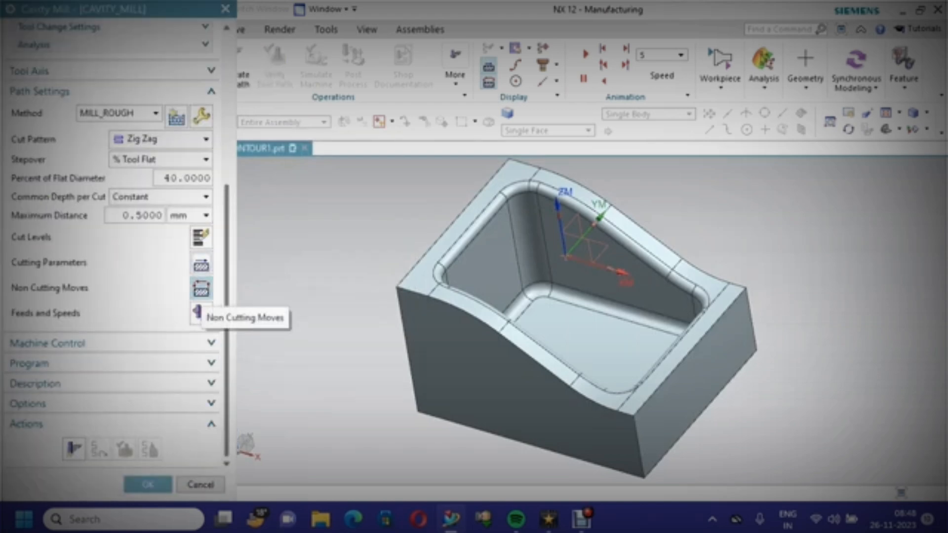
Switch the closed-area engage type to Ramp on Shape and back to Helical, then confirm the non-cutting moves
left_click(201, 289)
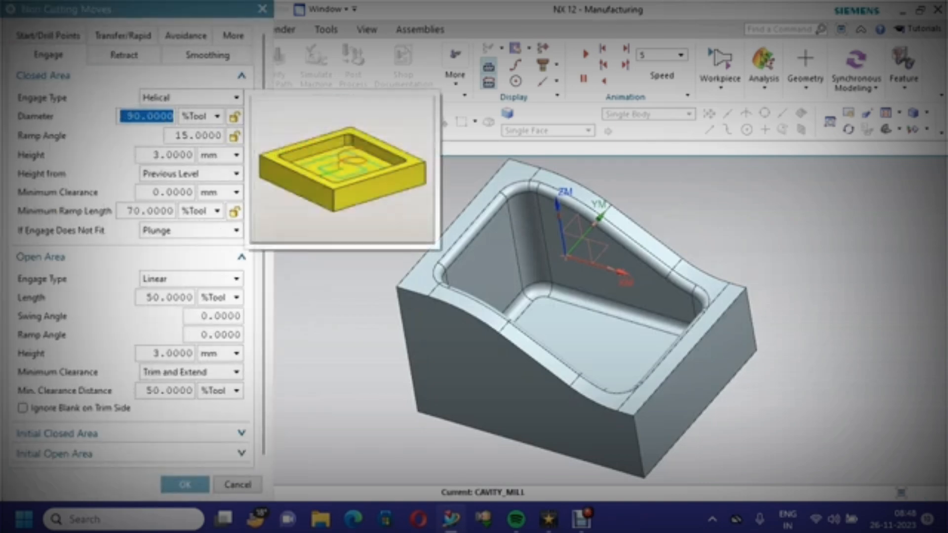
left_click(191, 98)
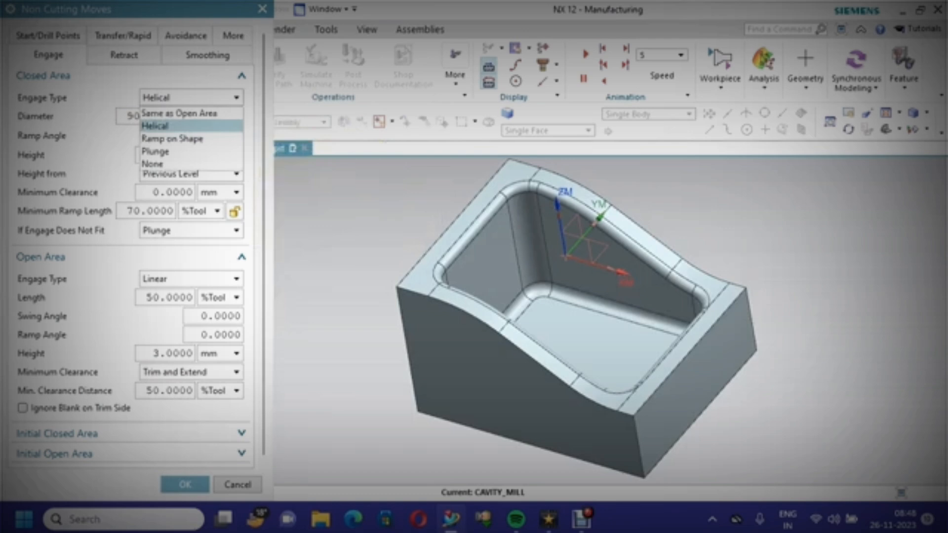
left_click(173, 138)
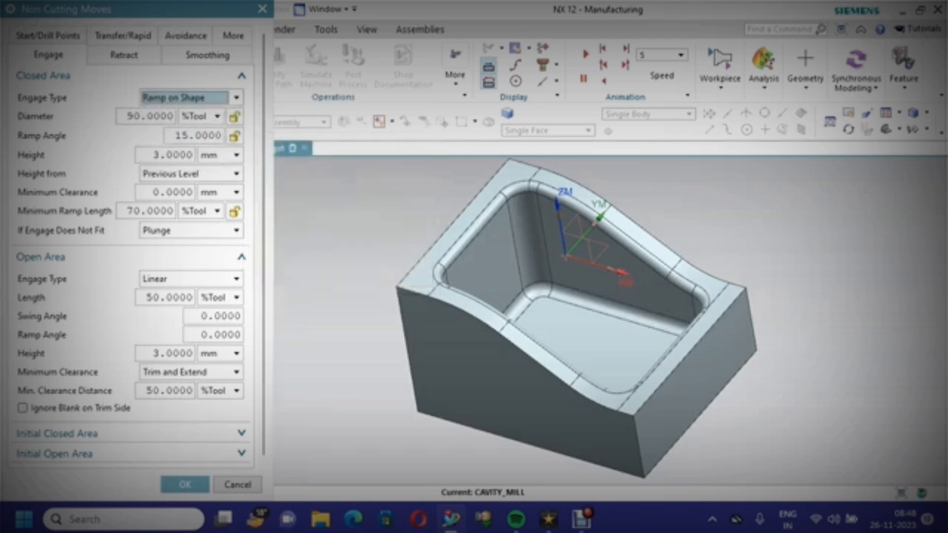
left_click(192, 97)
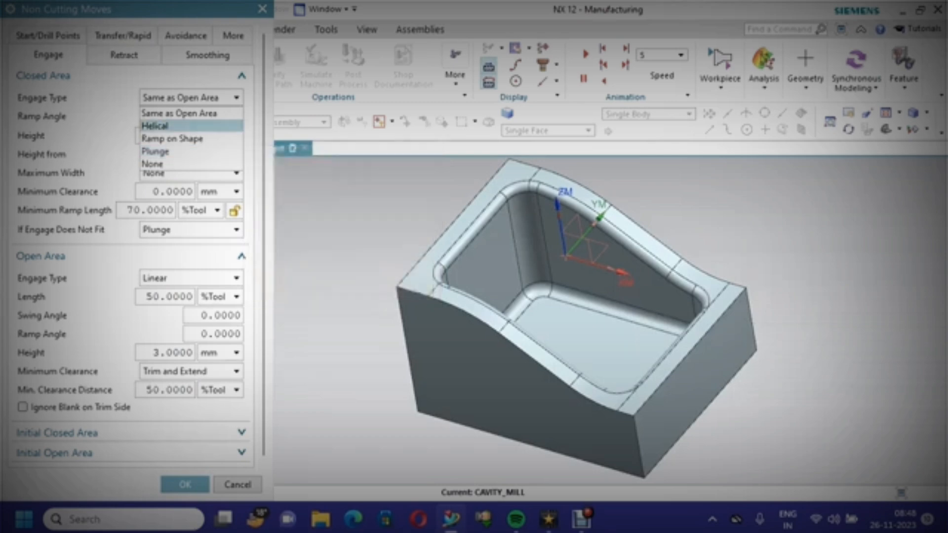
left_click(191, 126)
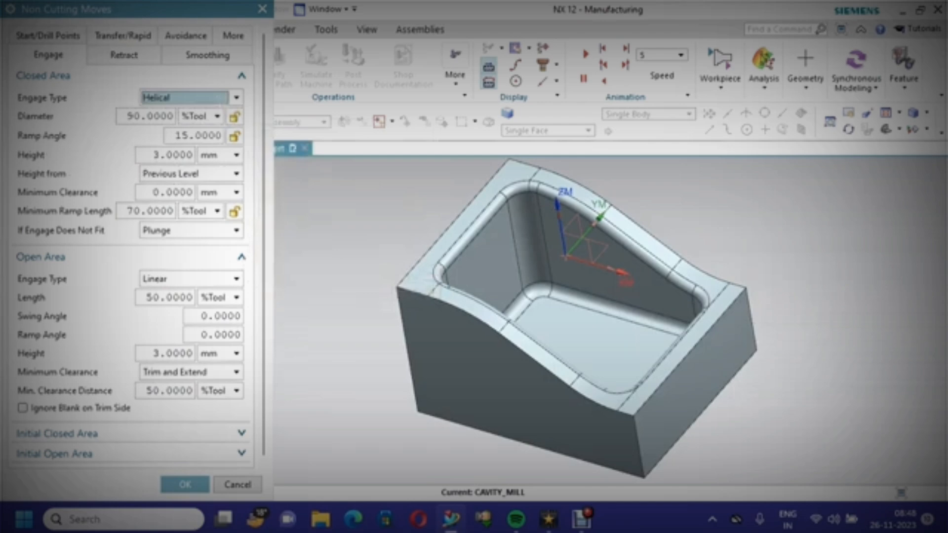
left_click(124, 55)
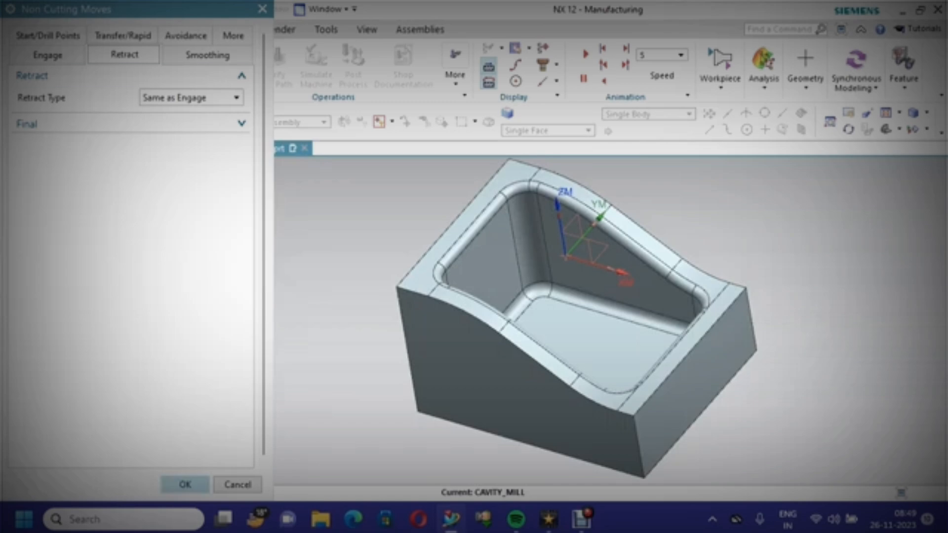
left_click(185, 484)
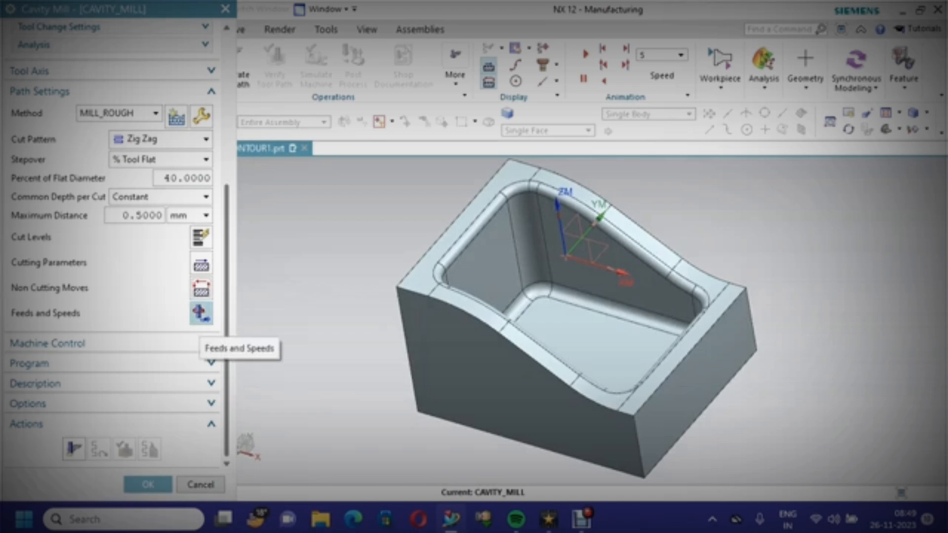
Set the surface speed to 30, calculate feeds and speeds, and enable Optimize Feed Rate When Generating
left_click(200, 314)
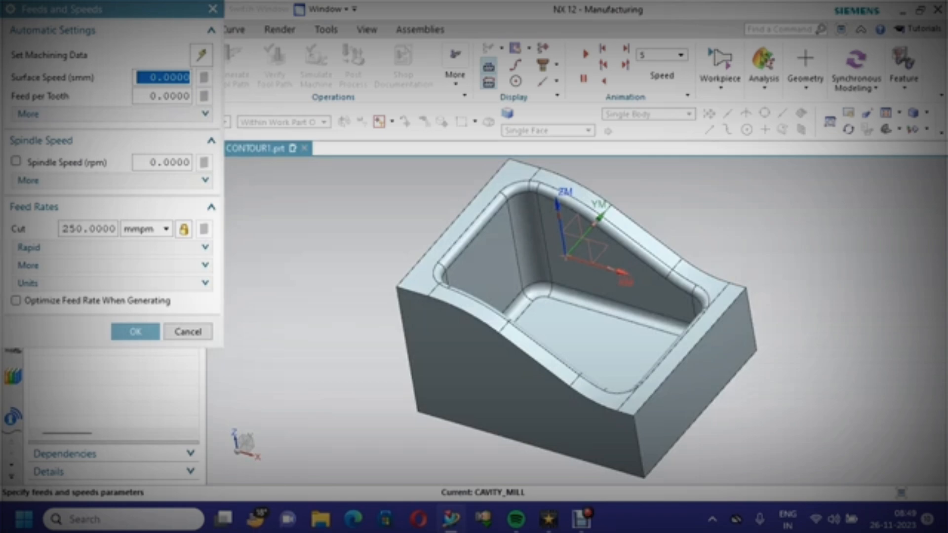
type("30")
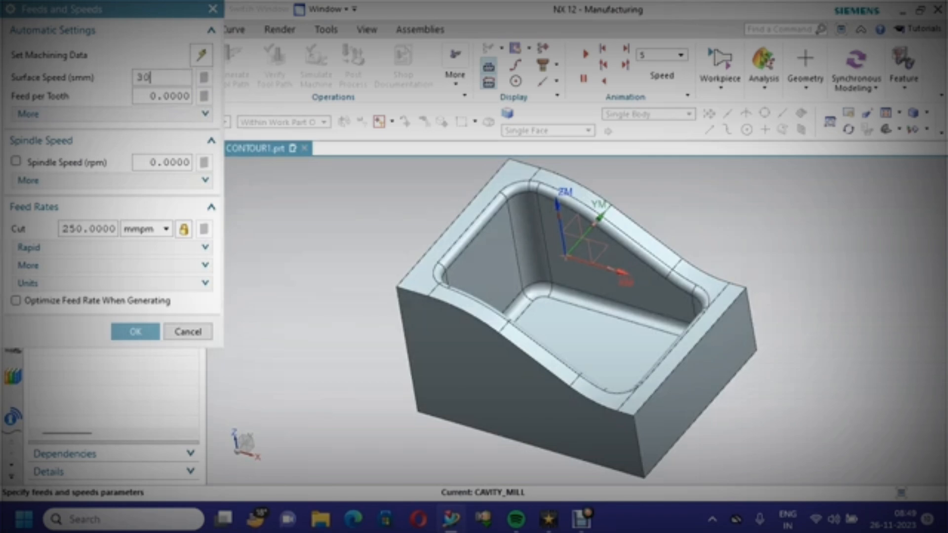
key("Tab")
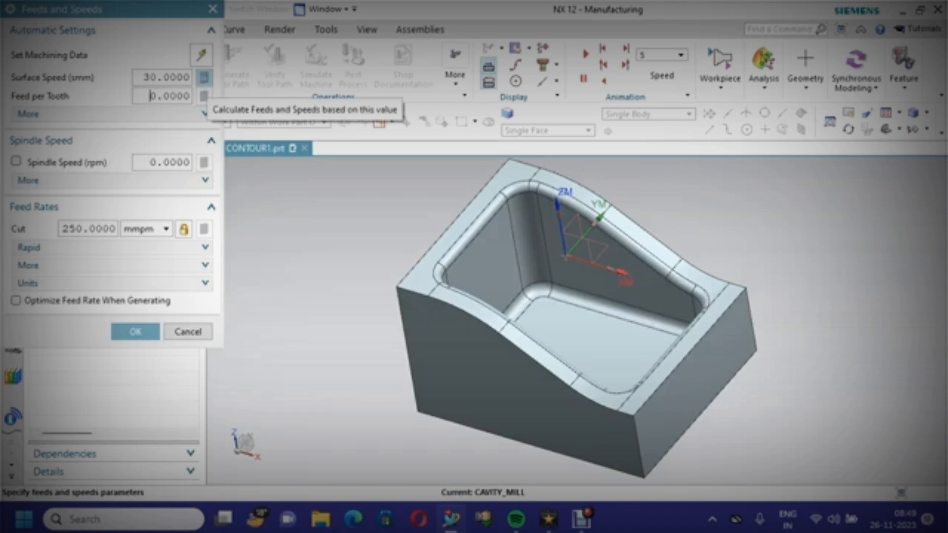
left_click(204, 77)
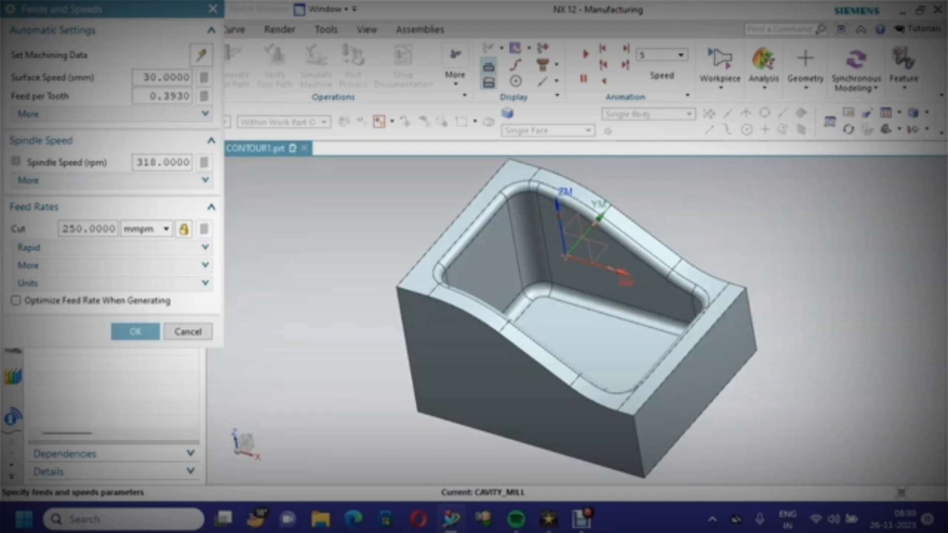
left_click(16, 300)
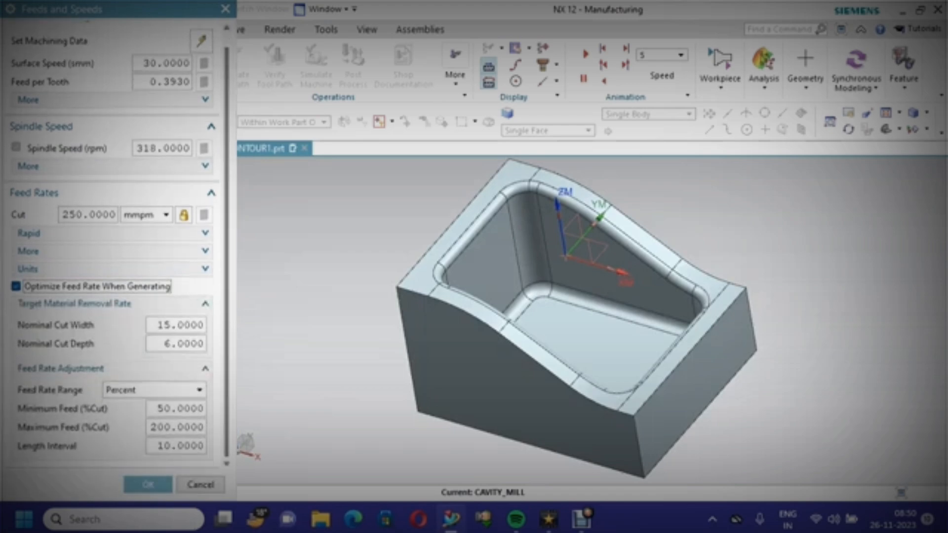
left_click(148, 484)
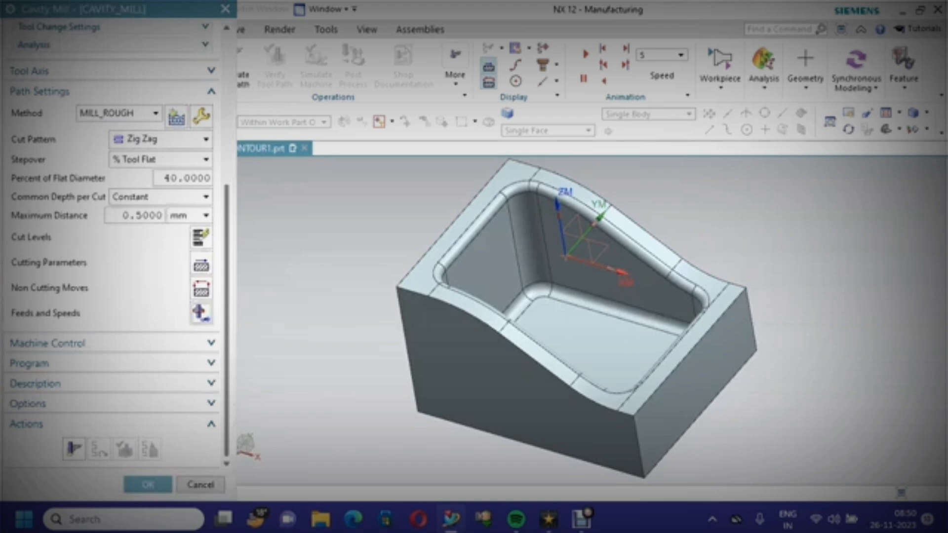
scroll(113, 247, "up", 10)
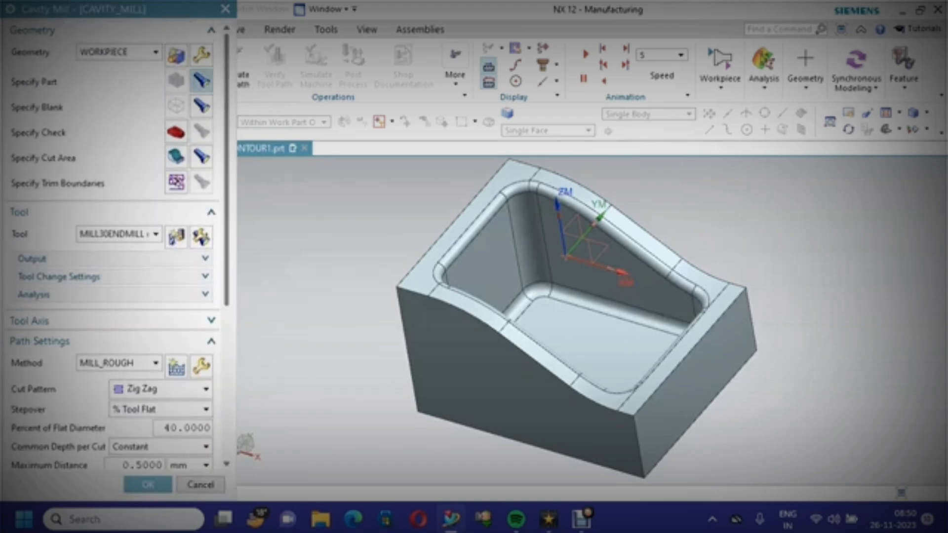
Generate the cavity mill tool path and close the operation dialog
scroll(113, 247, "down", 10)
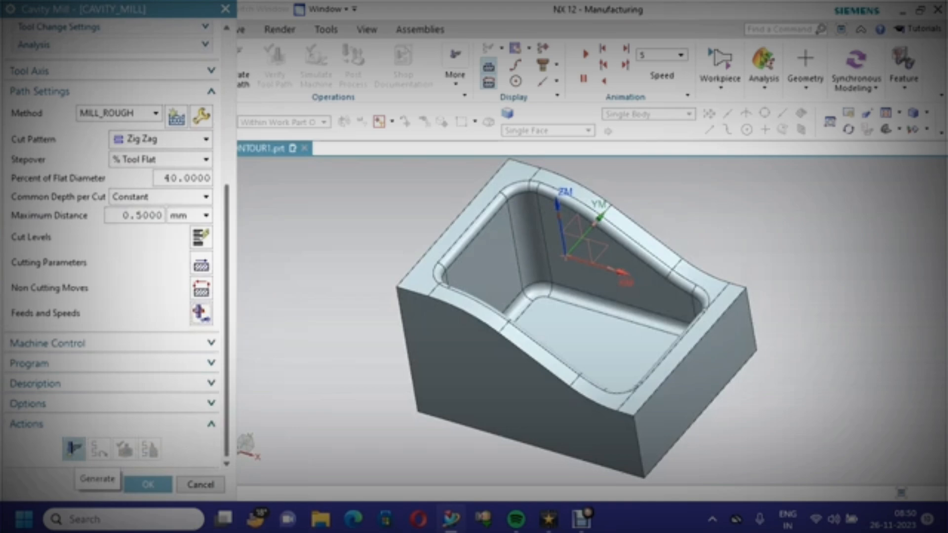
left_click(73, 449)
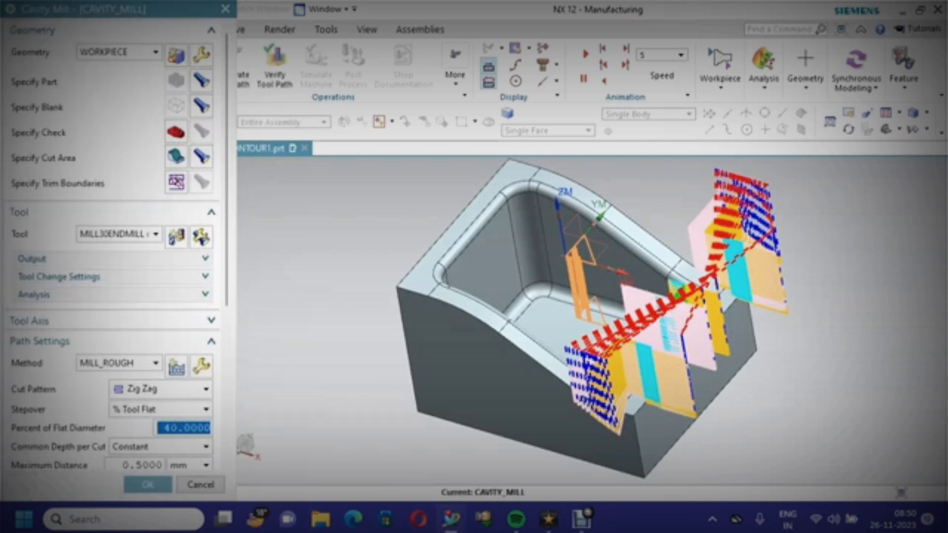
left_click(147, 485)
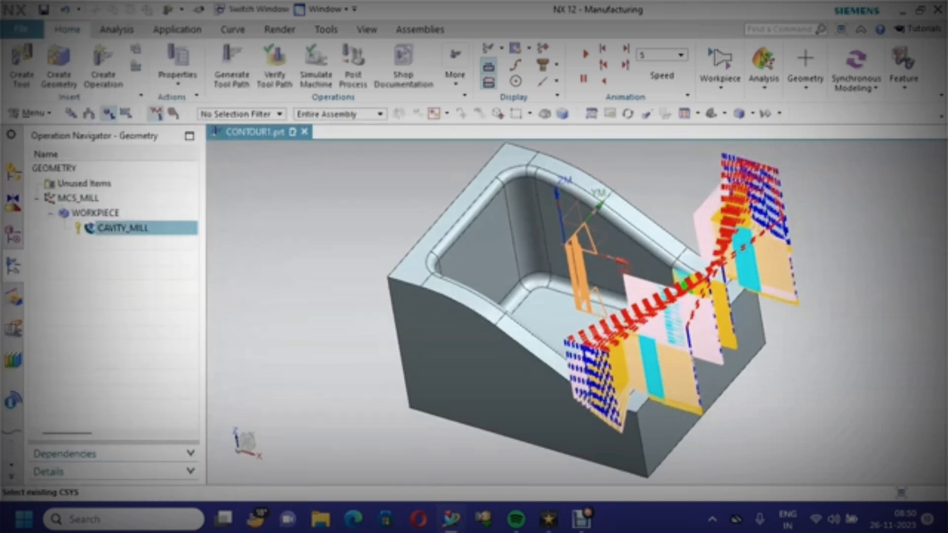
left_click(44, 9)
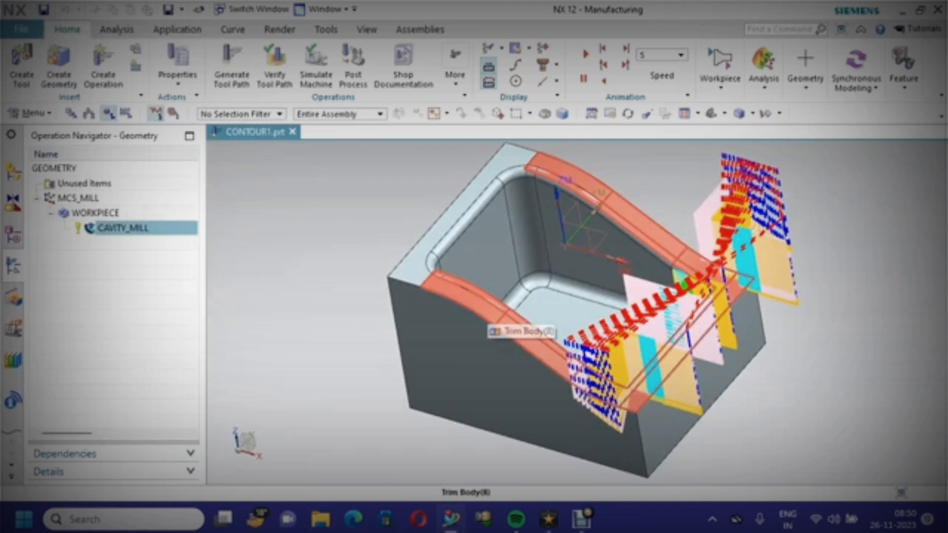
scroll(489, 305, "up", 1)
scroll(488, 305, "down", 2)
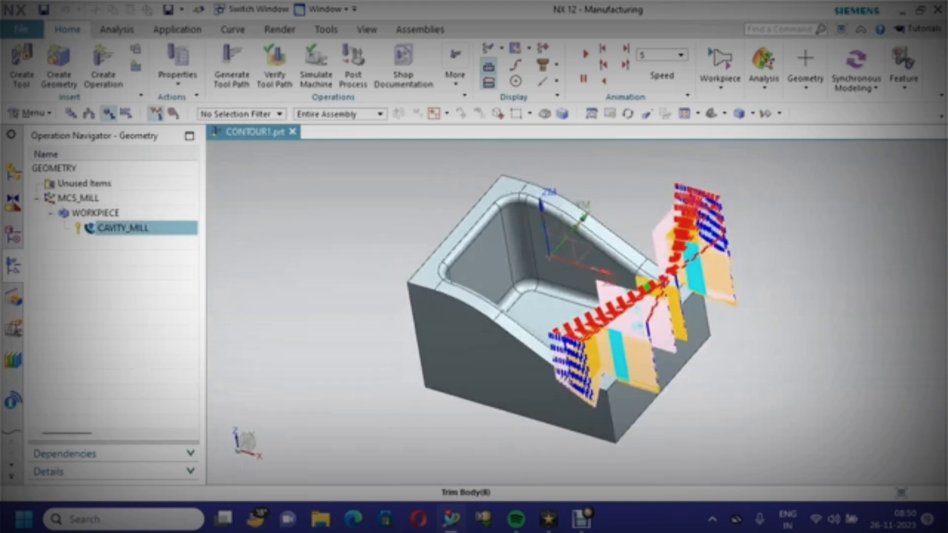
double_click(109, 229)
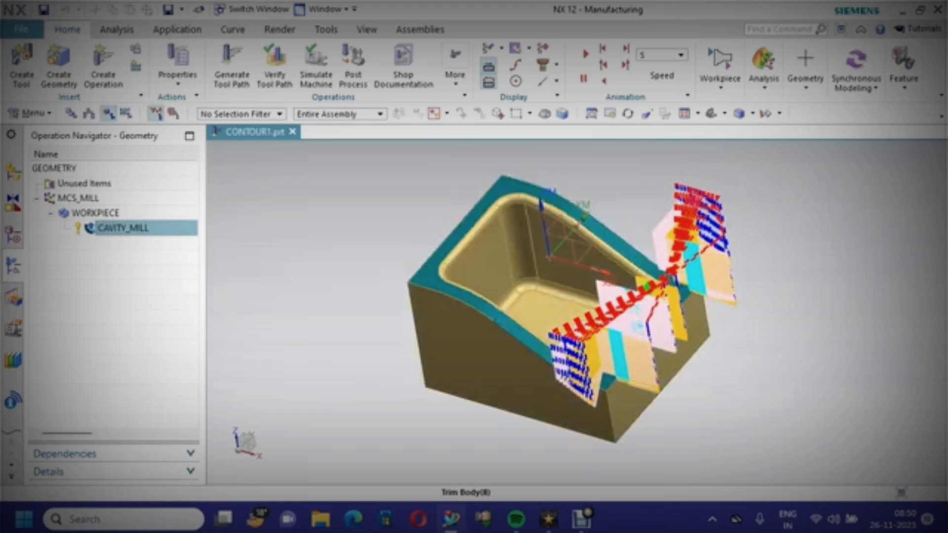
left_click(110, 229)
key("Return")
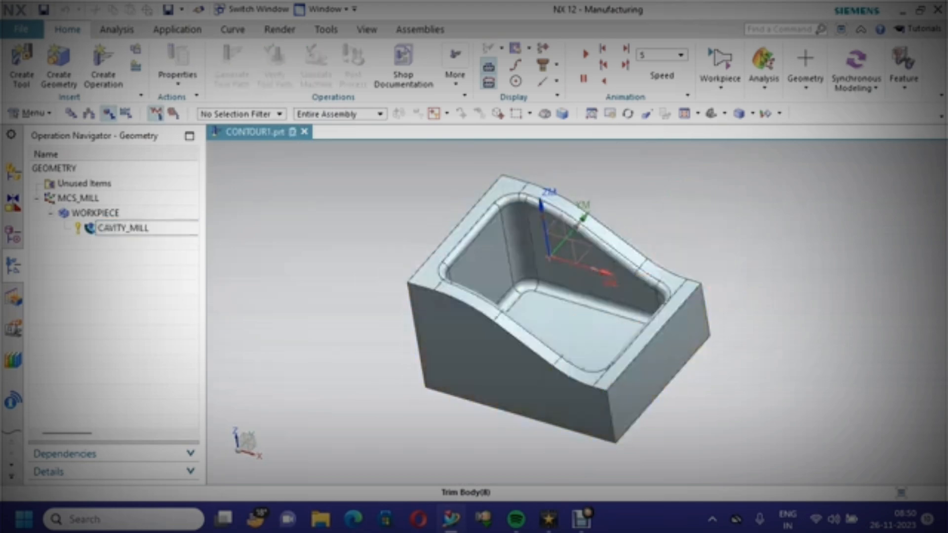
Verify the cavity mill tool path with 3D Dynamic playback, setting the animation speed to 4
left_click(123, 227)
right_click(178, 227)
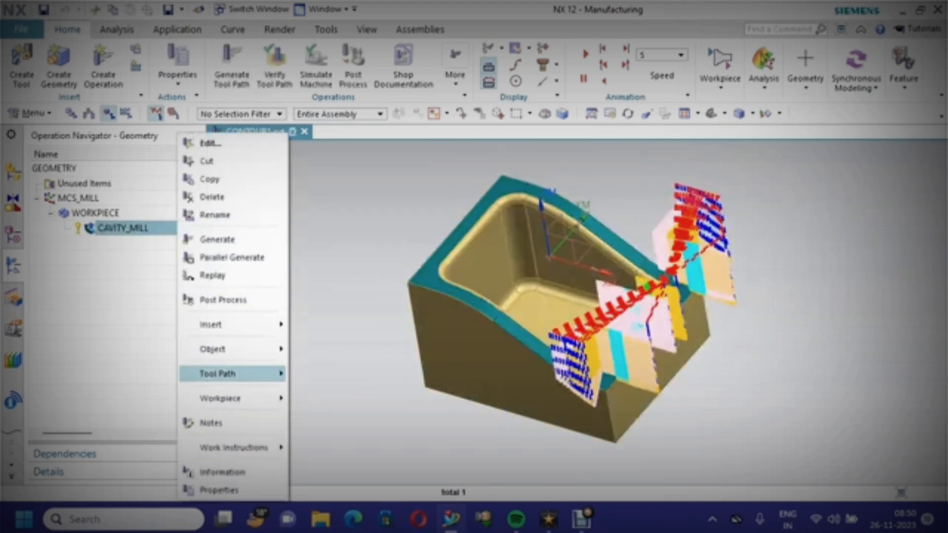
mouse_move(237, 374)
left_click(336, 394)
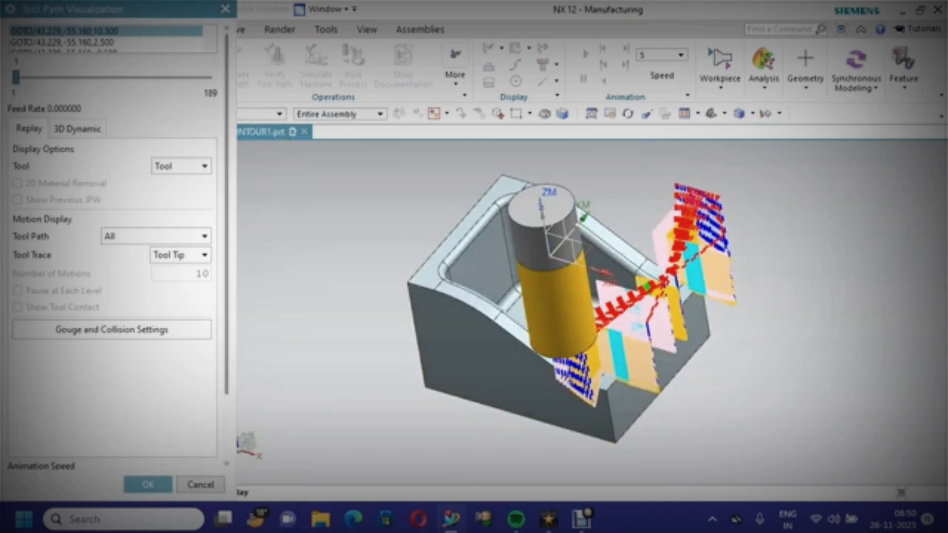
left_click(77, 129)
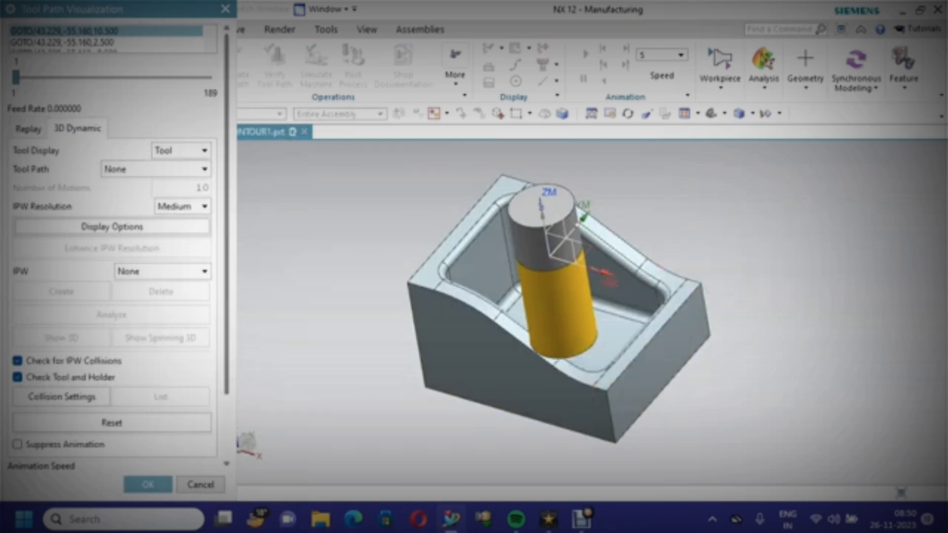
scroll(114, 296, "down", 2)
left_click_drag(208, 420, 17, 419)
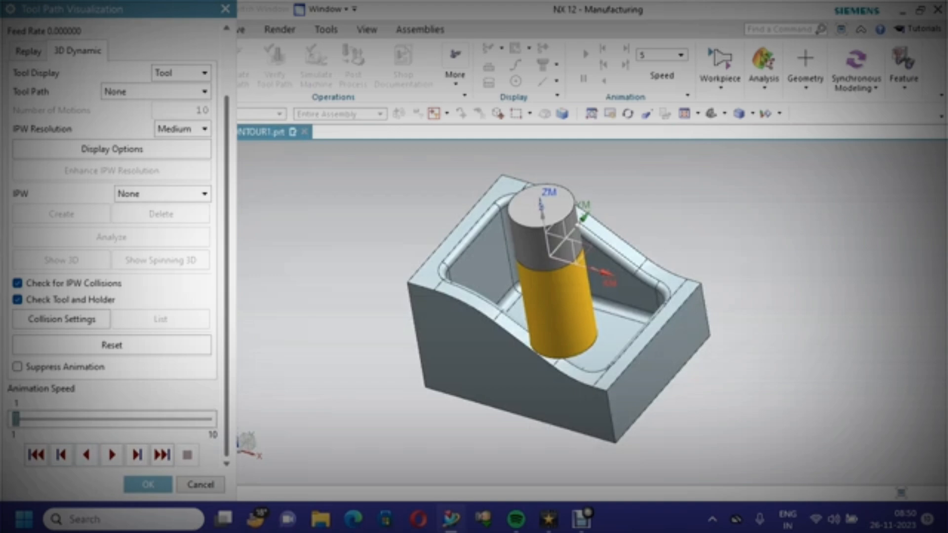
left_click(111, 455)
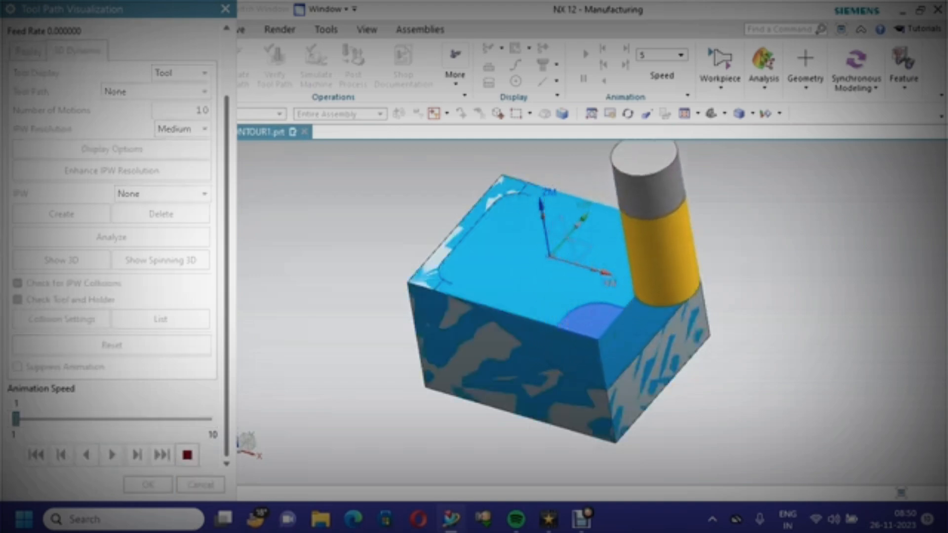
left_click_drag(16, 420, 37, 419)
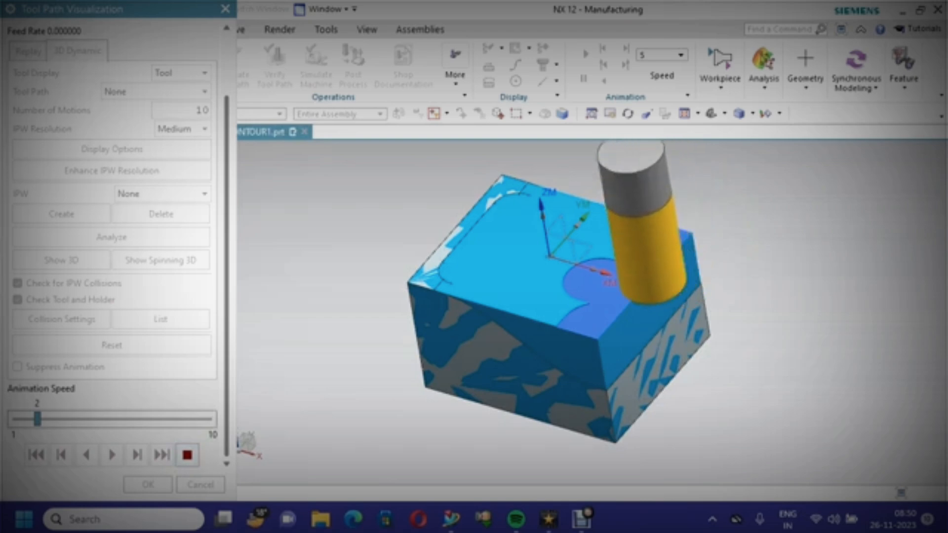
left_click_drag(37, 419, 80, 419)
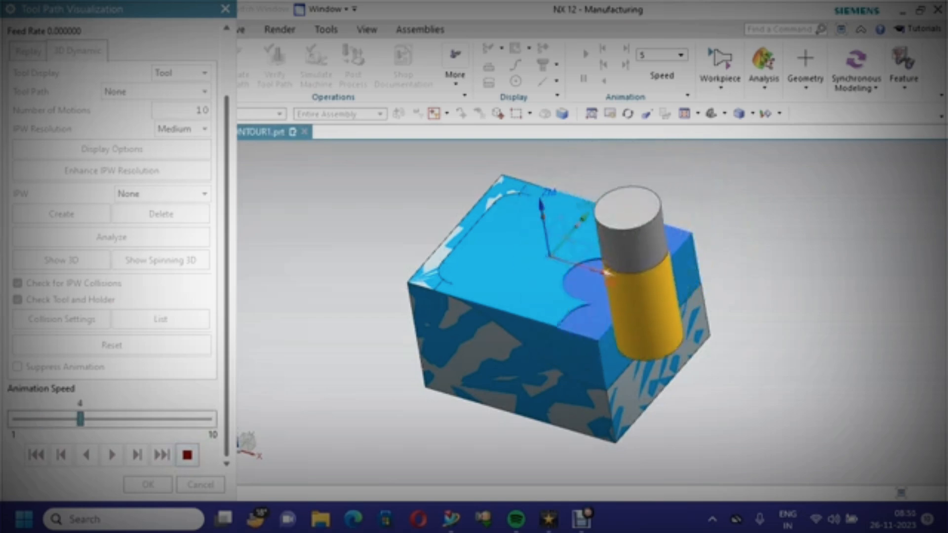
left_click(148, 484)
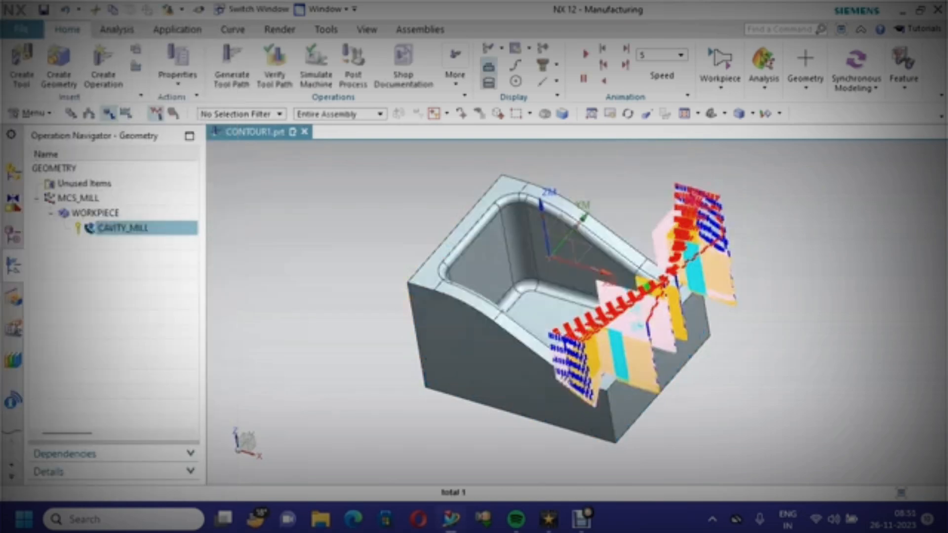
Change the cavity mill cut pattern to Follow Part and regenerate the tool path
right_click(170, 228)
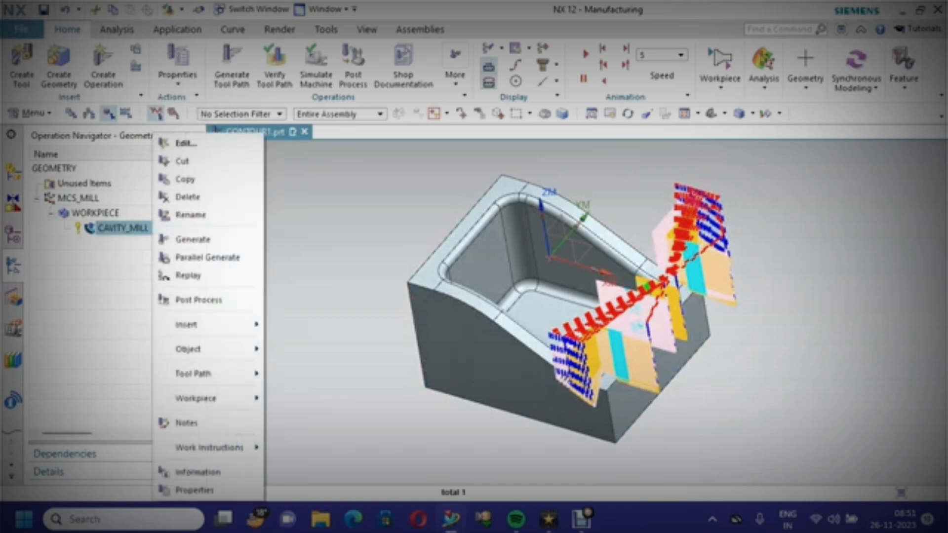
left_click(197, 138)
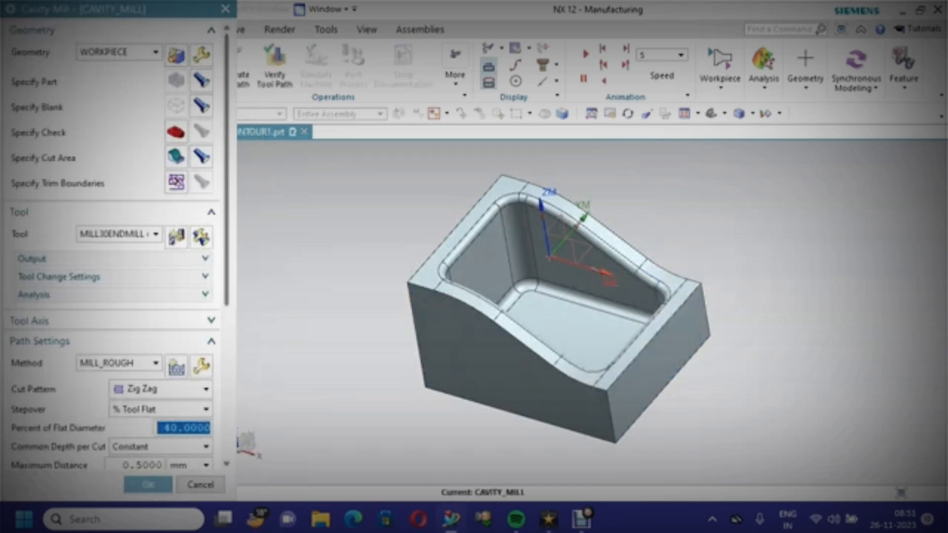
scroll(113, 252, "down", 1)
scroll(114, 251, "down", 8)
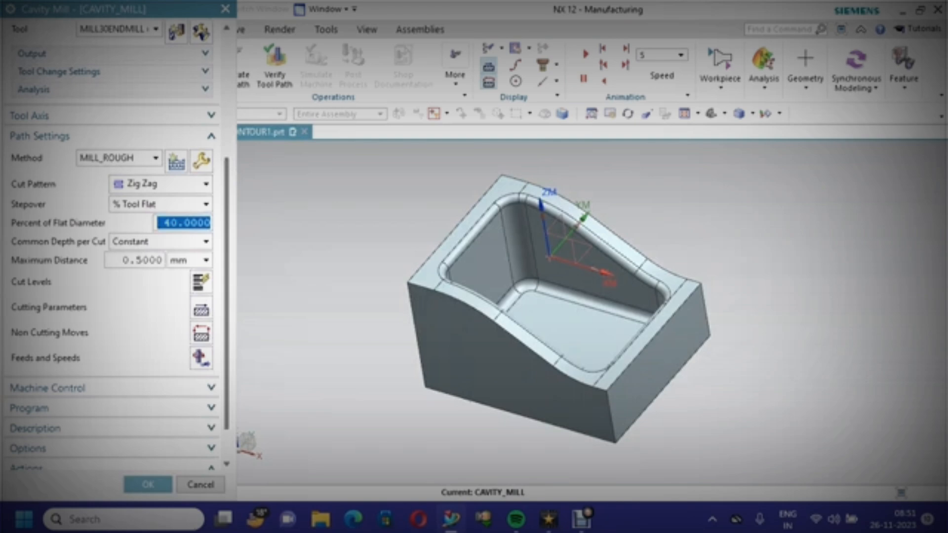
left_click(160, 184)
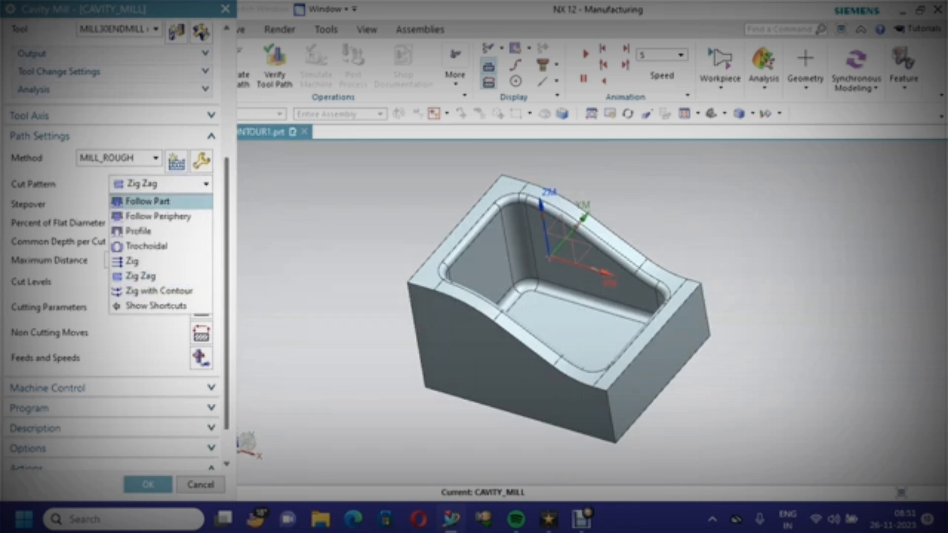
left_click(148, 201)
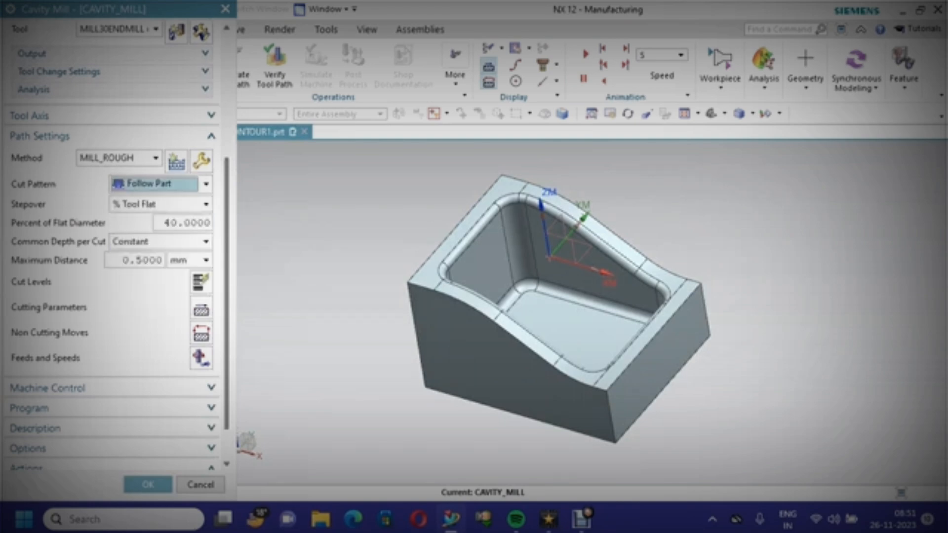
left_click(148, 484)
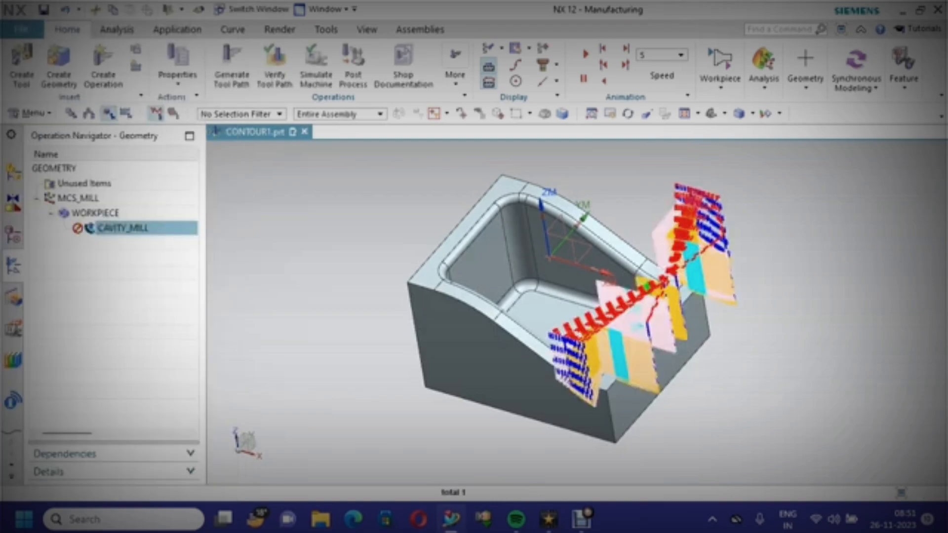
right_click(123, 228)
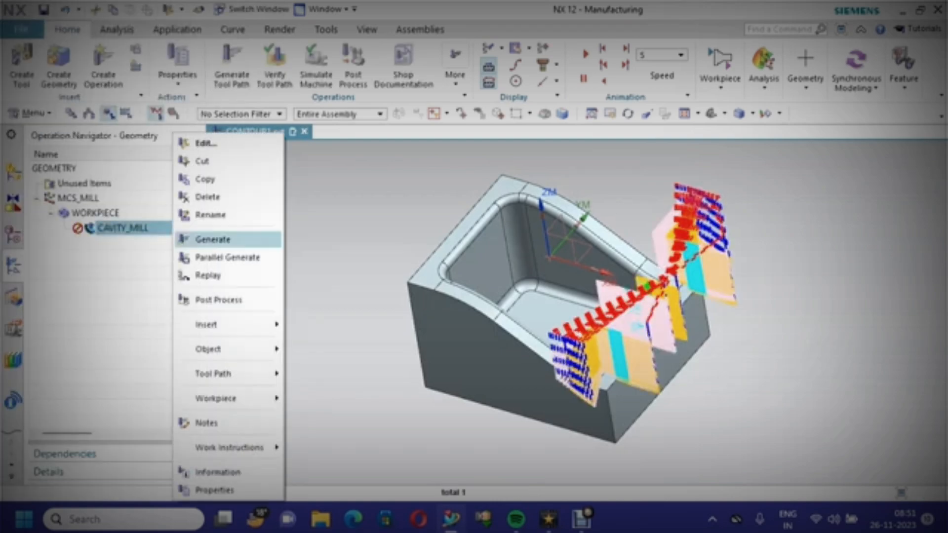
left_click(263, 174)
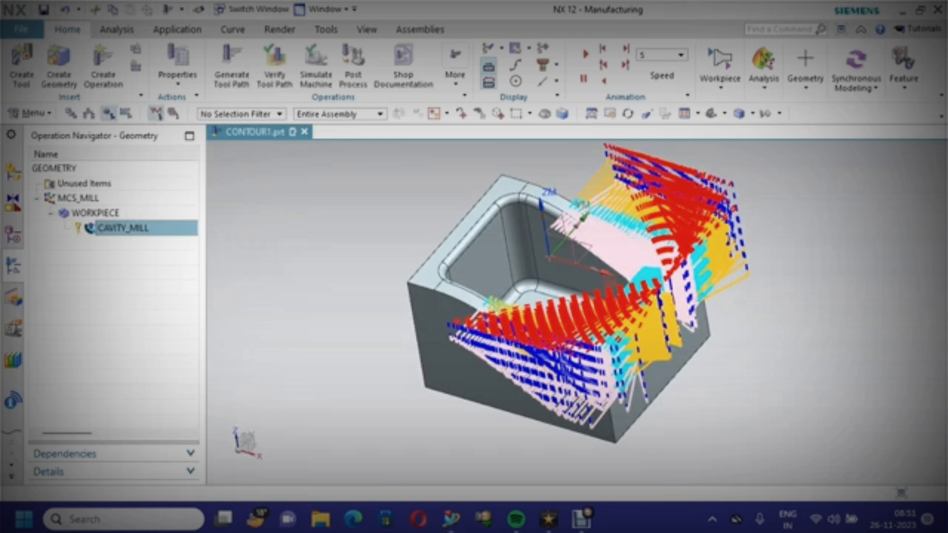
Verify the regenerated tool path with 3D Dynamic playback at animation speed 7
right_click(156, 228)
mouse_move(201, 373)
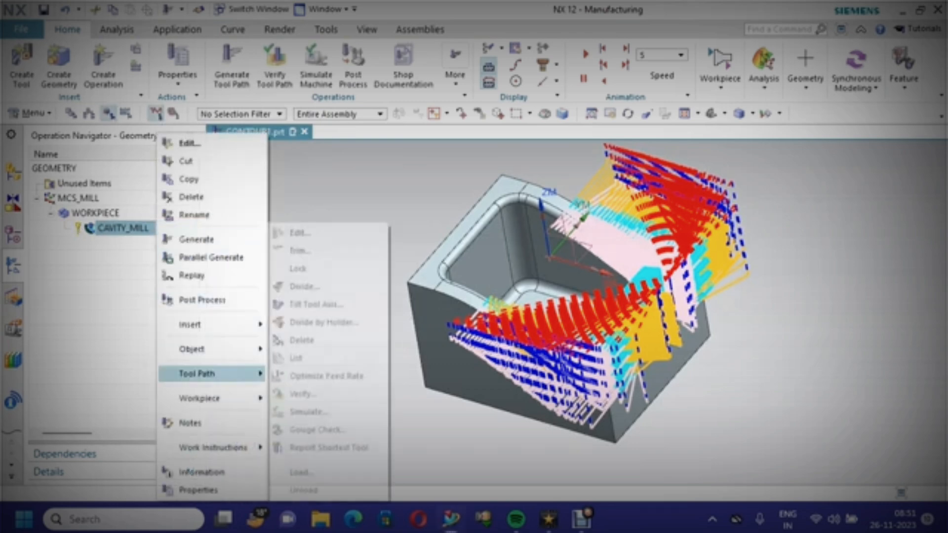
left_click(301, 394)
scroll(119, 247, "down", 3)
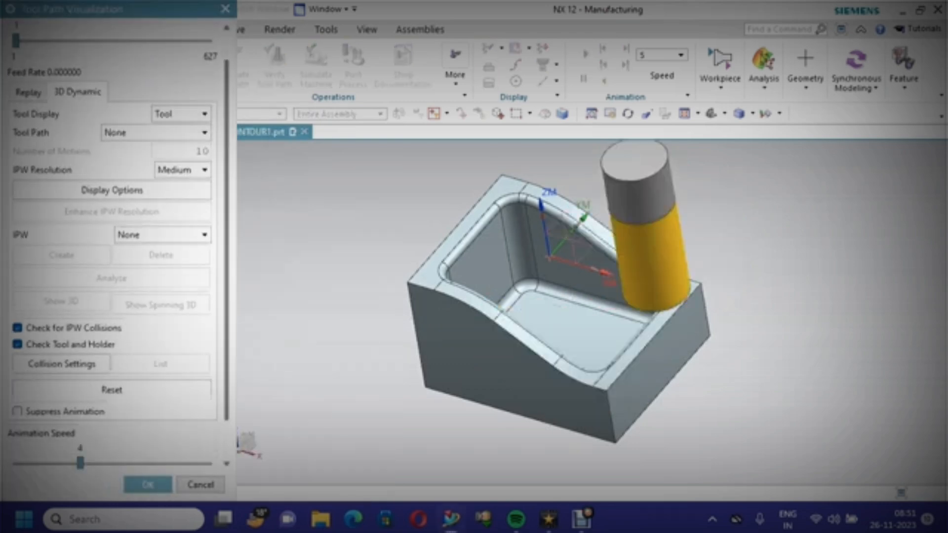
left_click(111, 455)
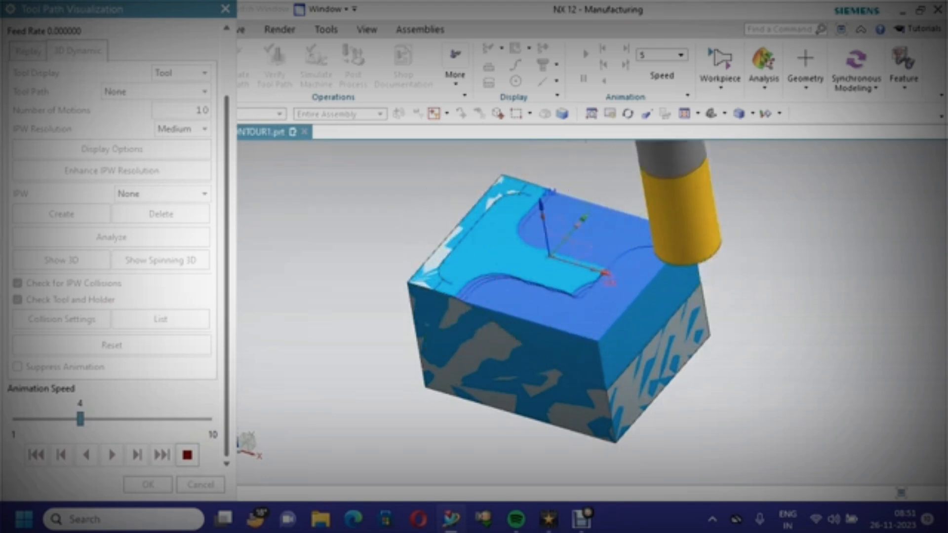
left_click_drag(80, 419, 143, 419)
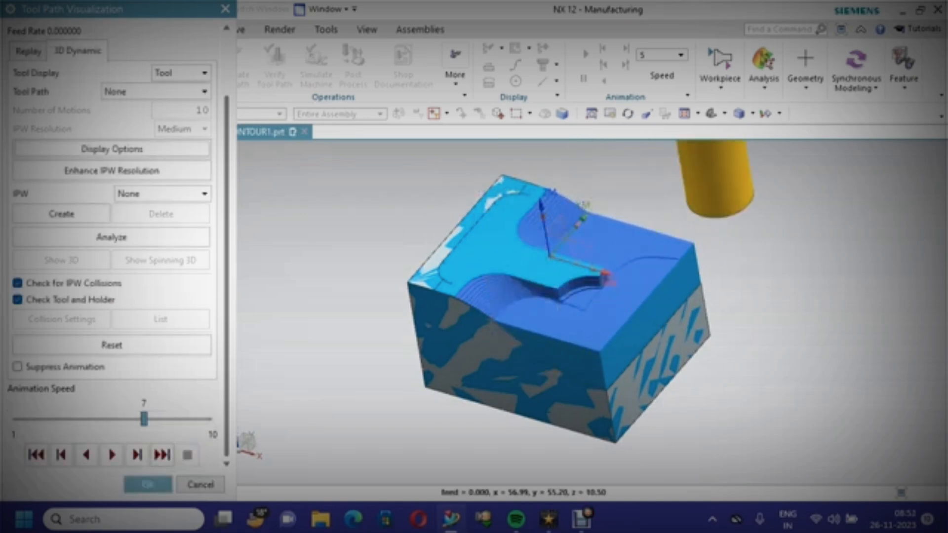
left_click(148, 485)
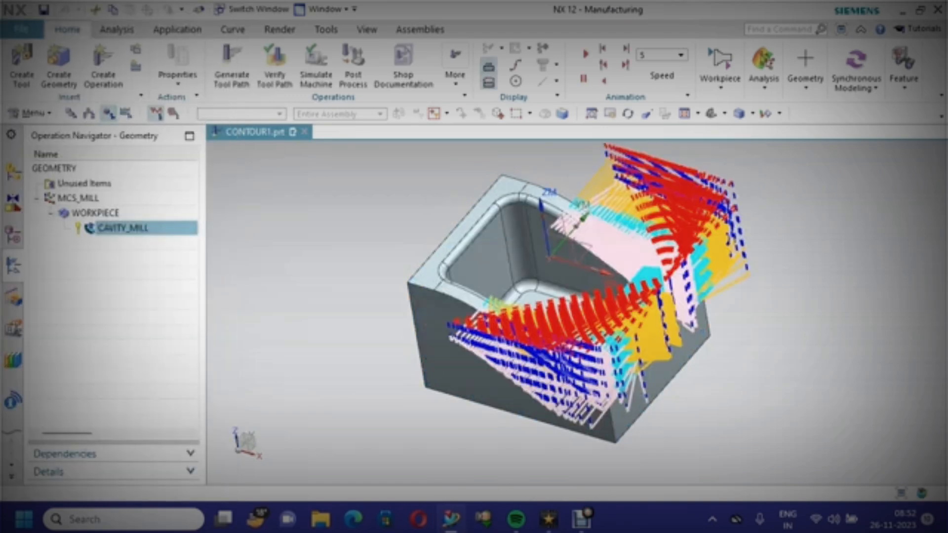
Redefine the cut area by box-selecting all the pocket and top faces, then regenerate the tool path
right_click(187, 228)
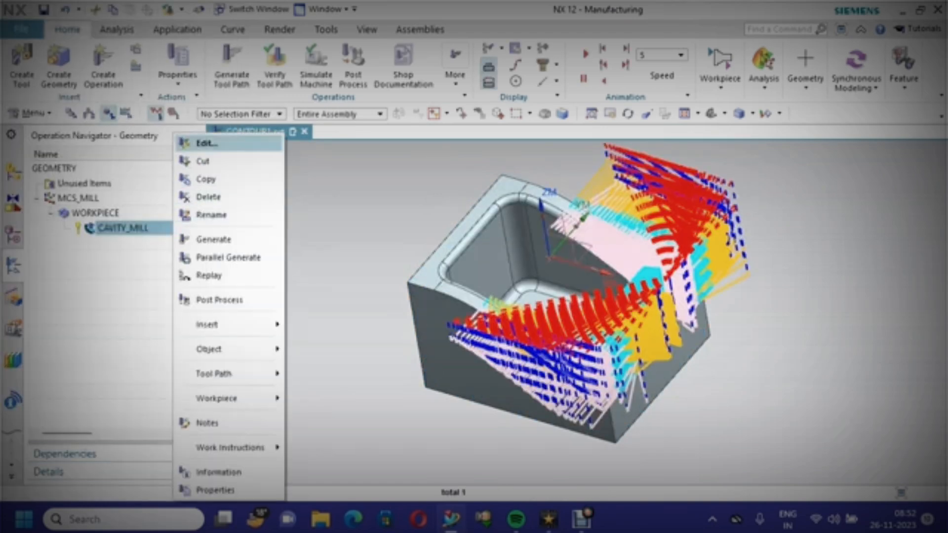
left_click(207, 142)
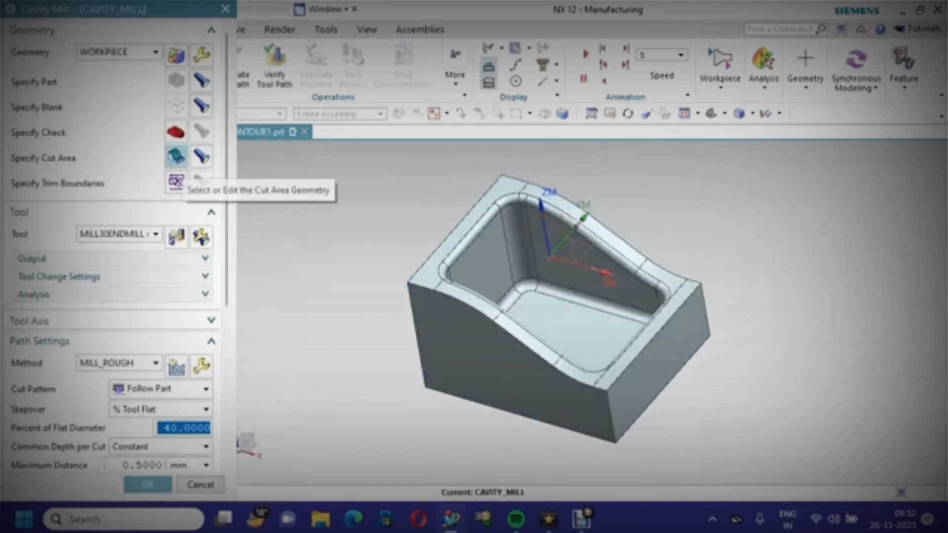
left_click(201, 157)
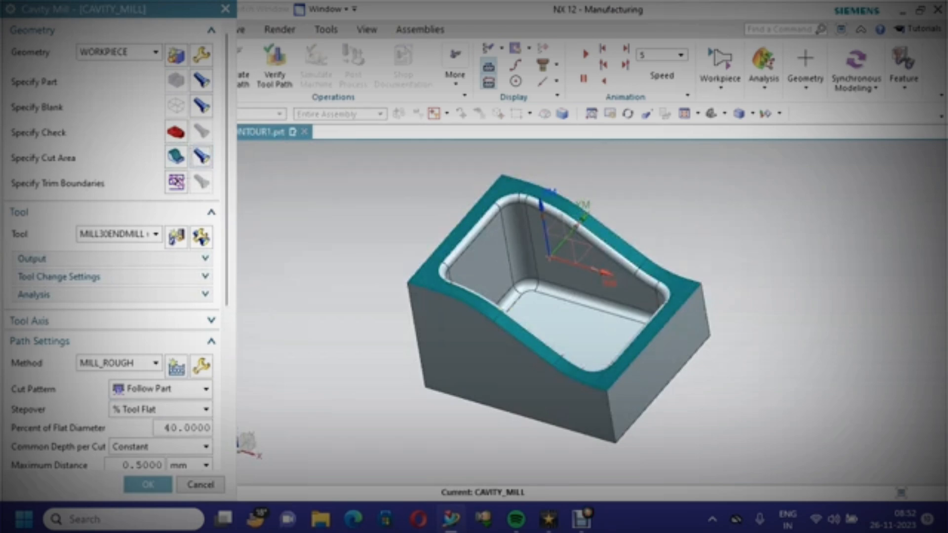
left_click(176, 157)
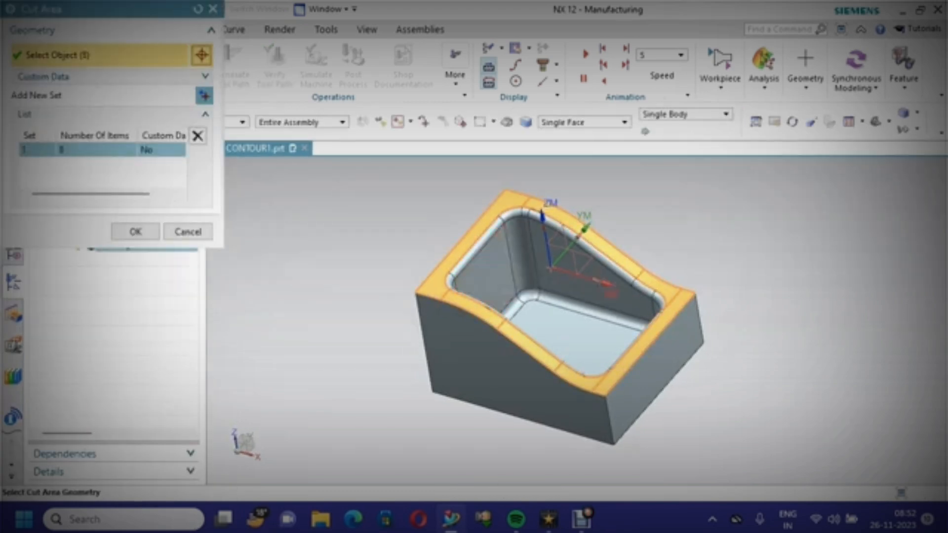
left_click_drag(414, 191, 683, 408)
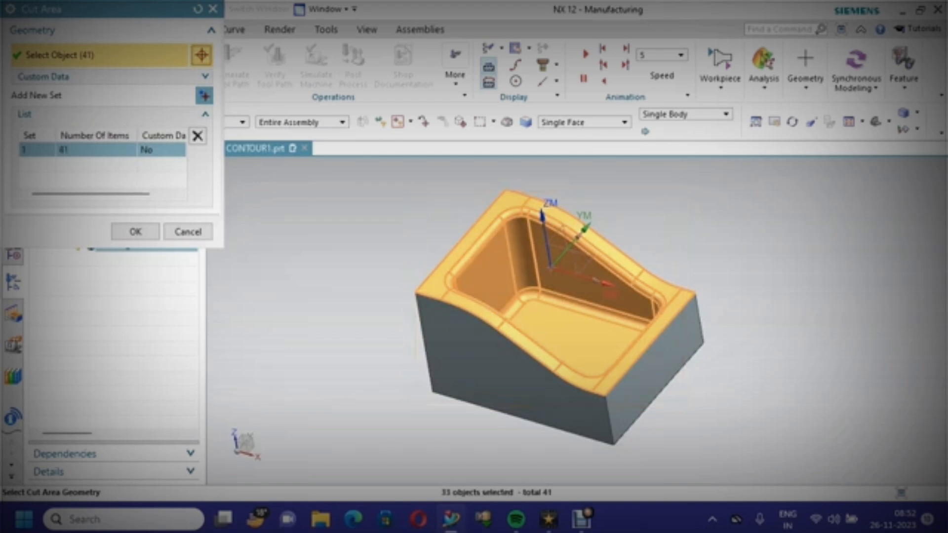
middle_click_drag(642, 302, 583, 307)
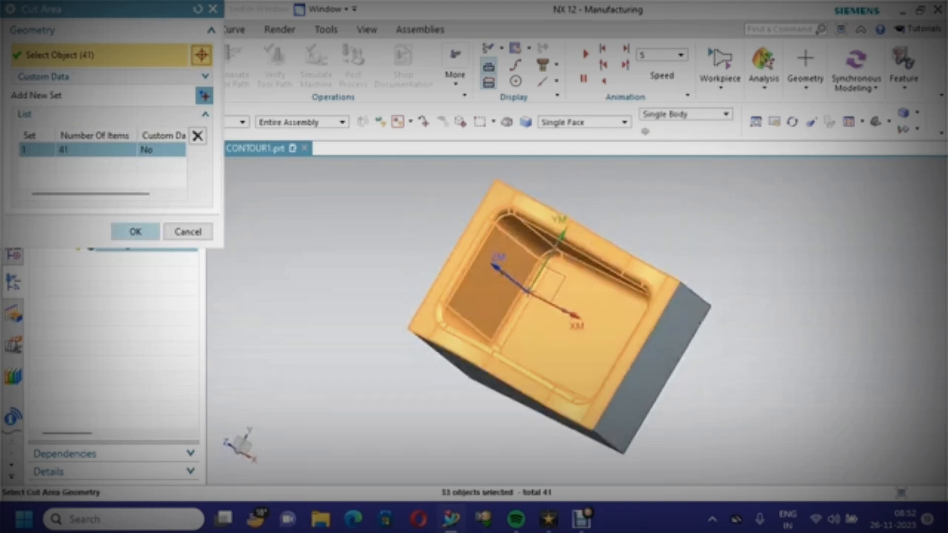
left_click(135, 232)
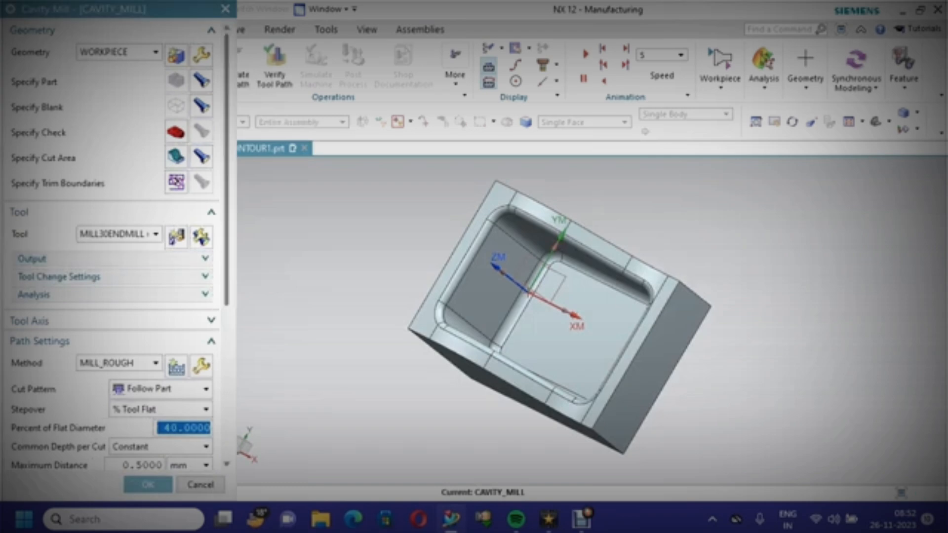
scroll(135, 237, "down", 3)
scroll(113, 247, "down", 3)
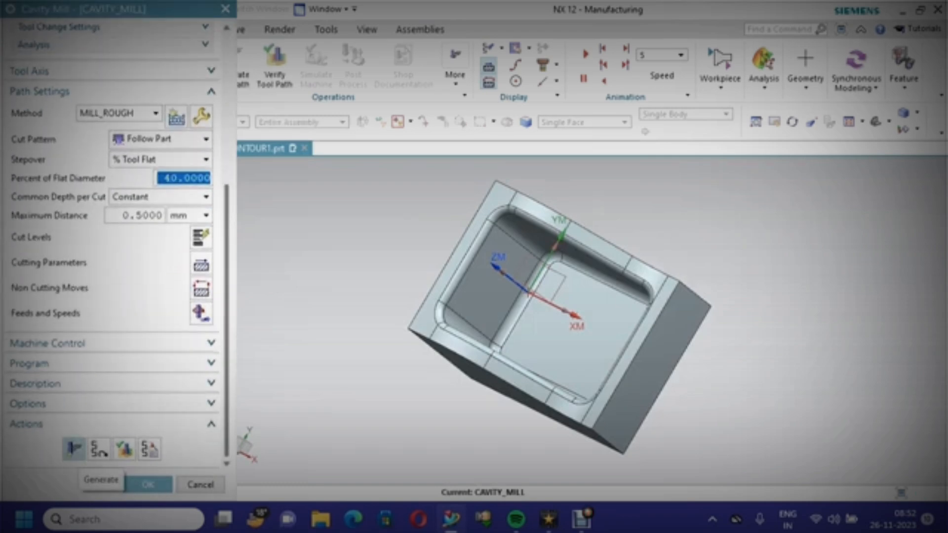
left_click(101, 480)
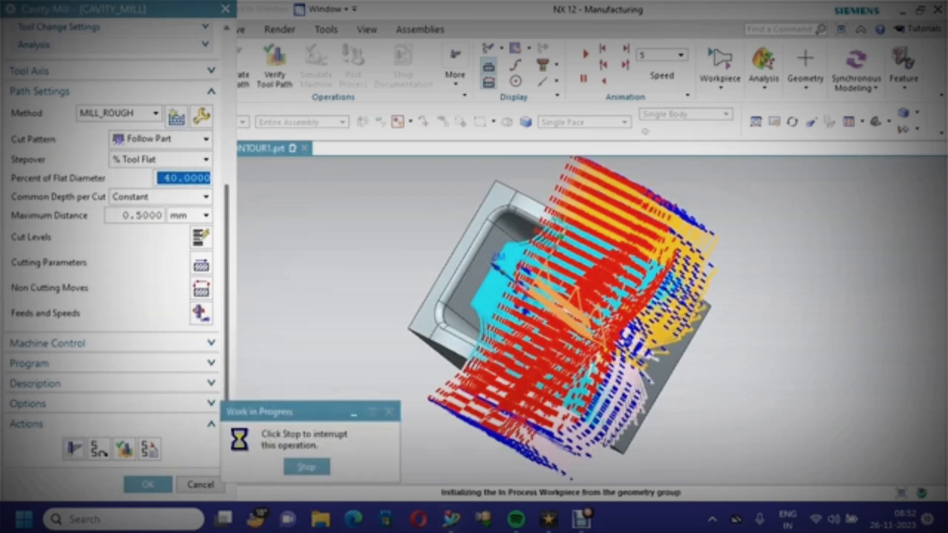
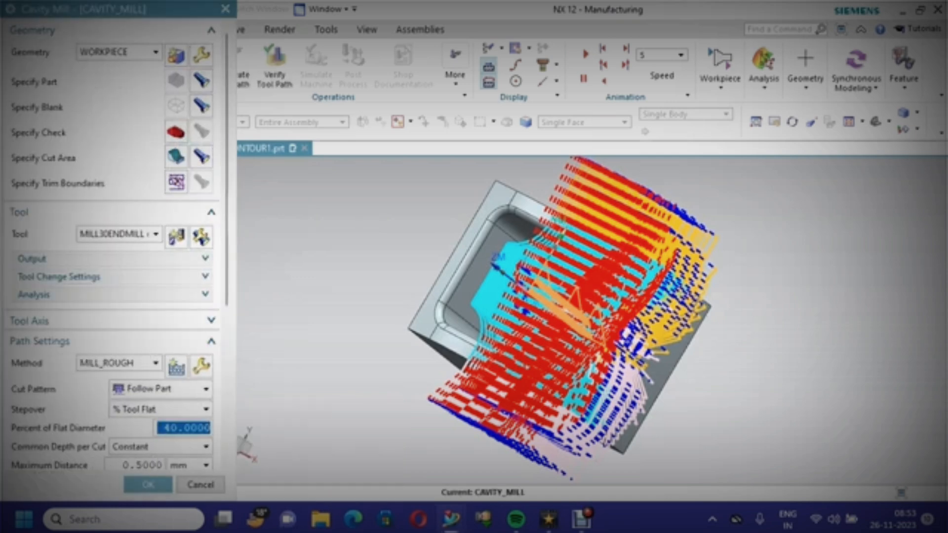
Close the operation dialog and start 3D Dynamic verification playback of the cavity mill tool path
left_click(148, 485)
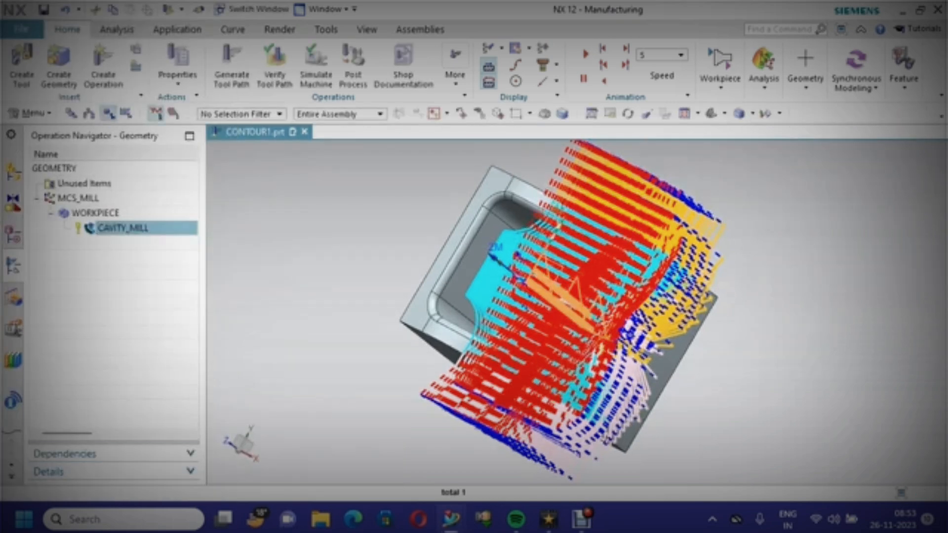
right_click(171, 228)
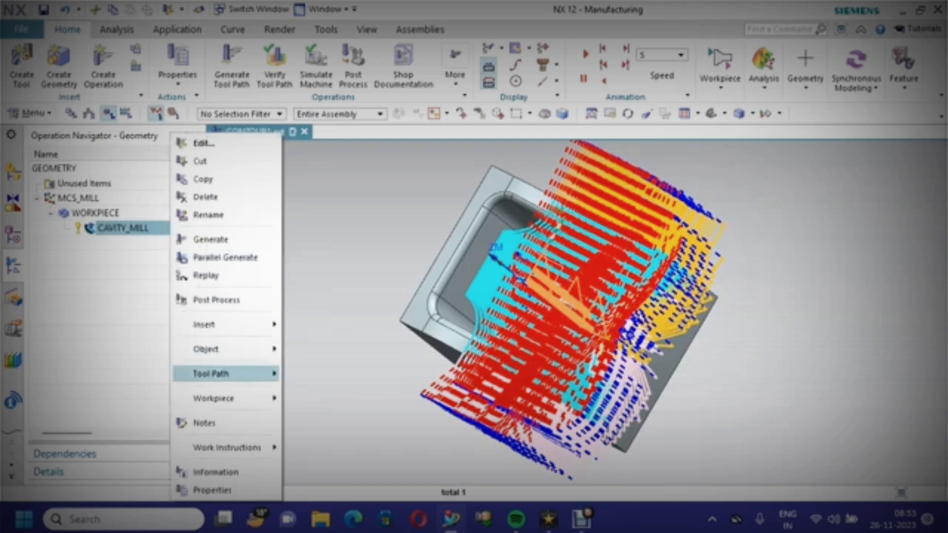
mouse_move(222, 373)
left_click(316, 394)
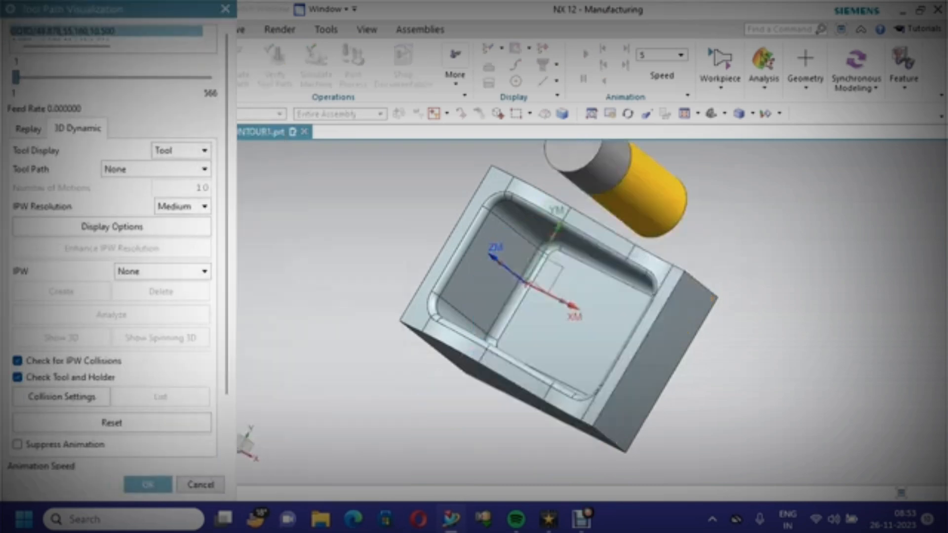
middle_click_drag(558, 321, 516, 287)
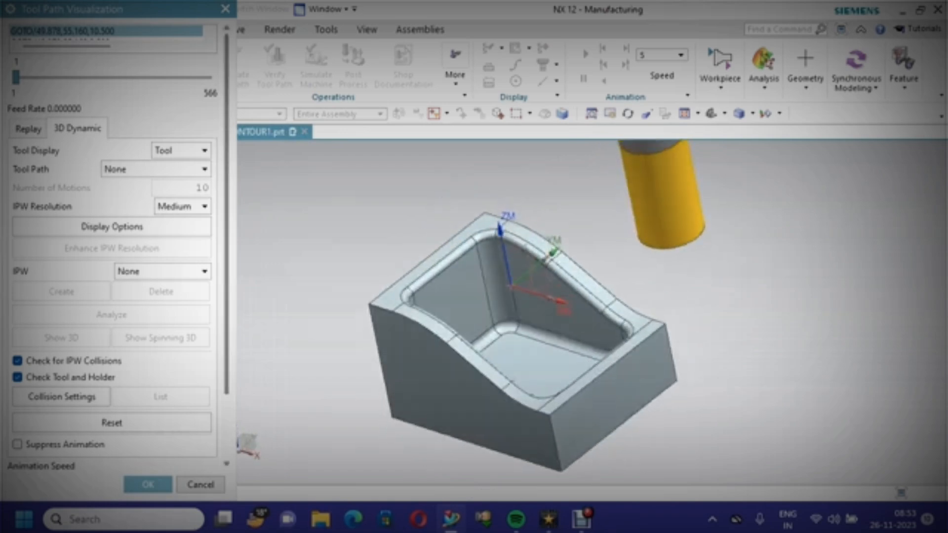
scroll(113, 246, "down", 3)
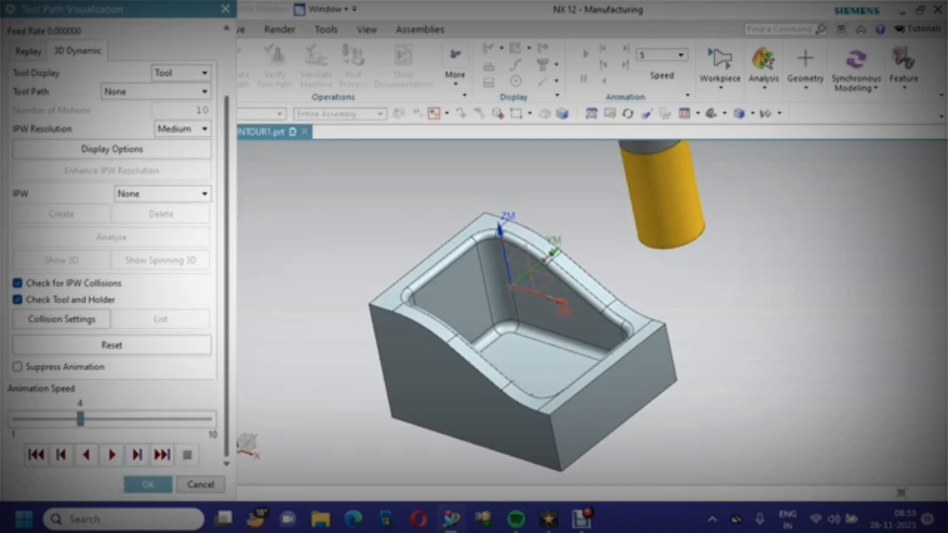
left_click(111, 455)
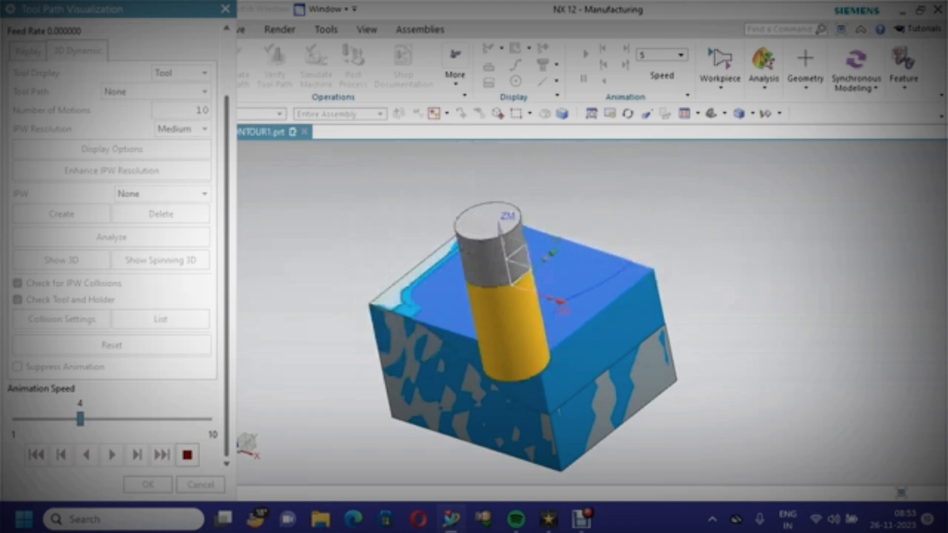
Raise the 3D Dynamic animation speed to 7, inspect the simulated stock removal up close, and close the verification
left_click(102, 420)
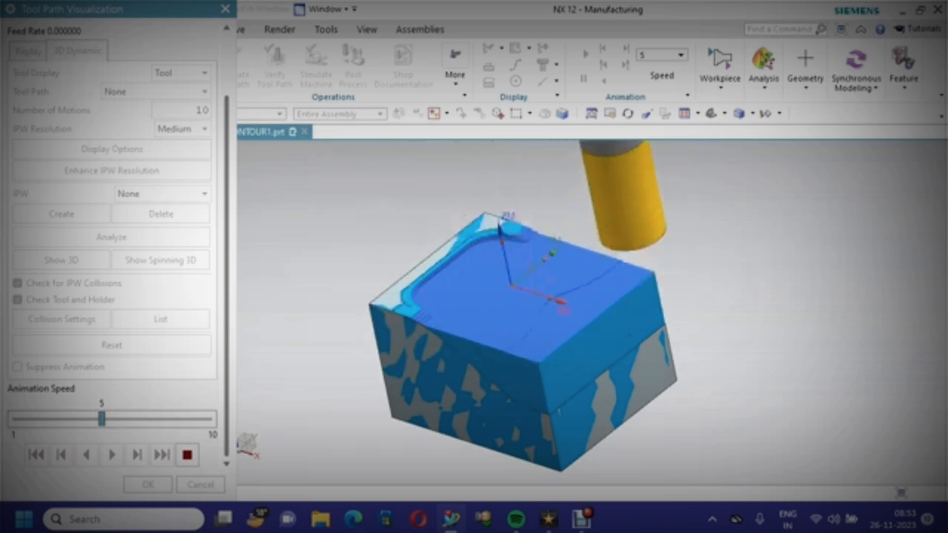
scroll(424, 369, "up", 4)
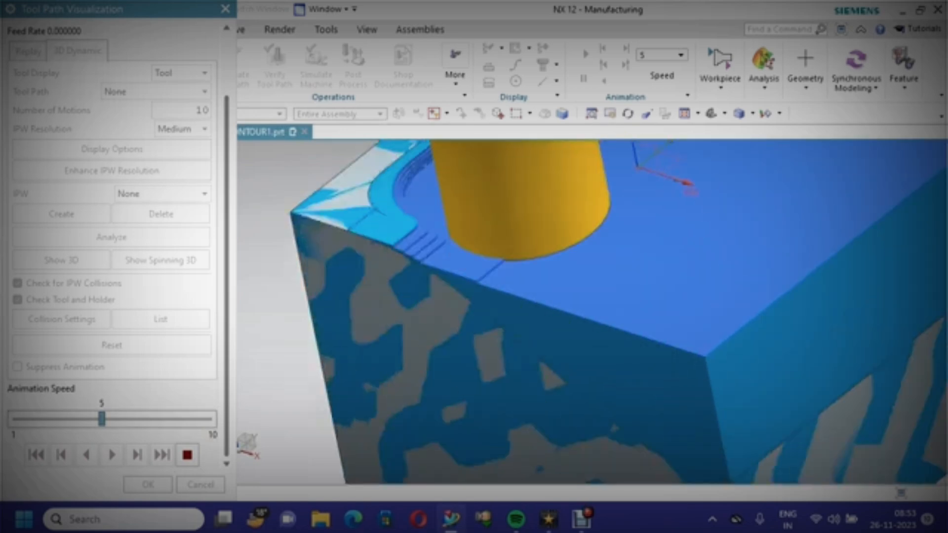
scroll(423, 296, "down", 1)
scroll(423, 296, "up", 1)
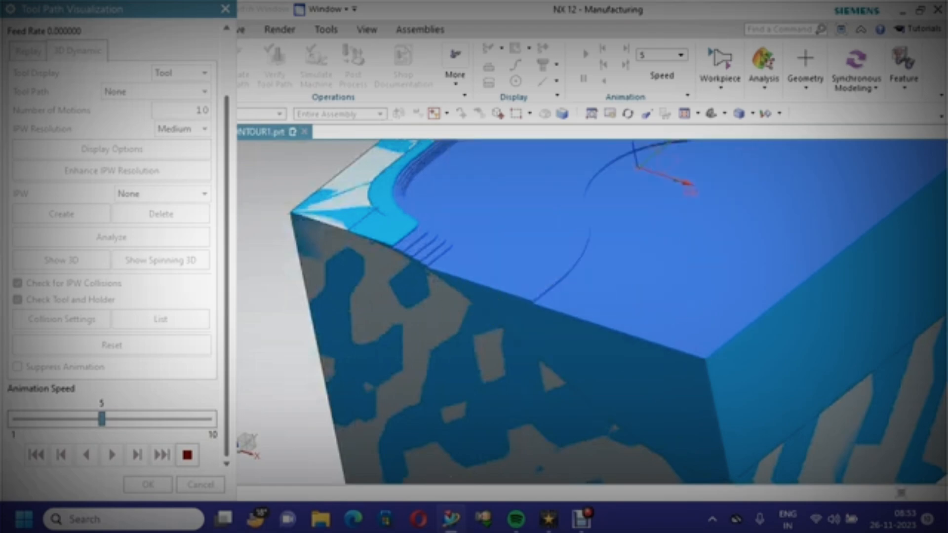
scroll(423, 279, "down", 1)
scroll(424, 279, "up", 3)
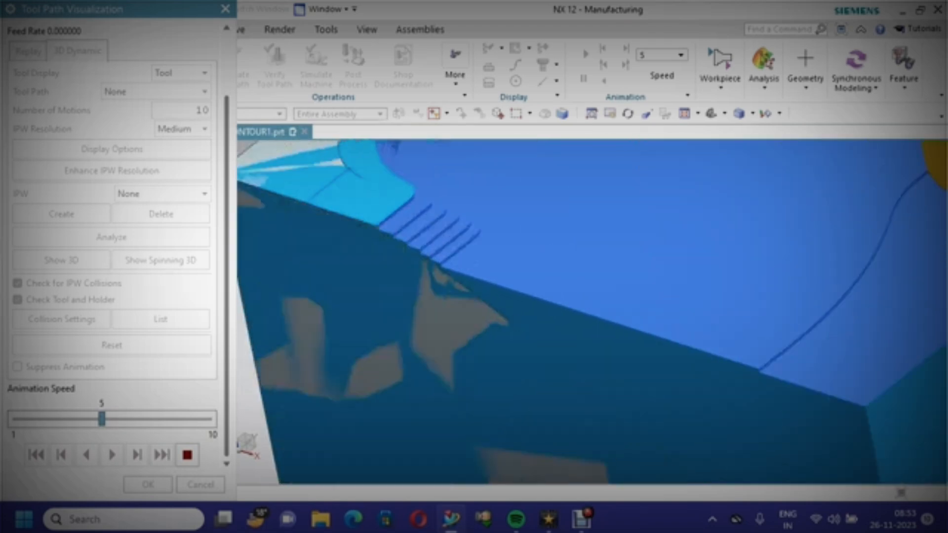
scroll(423, 279, "down", 4)
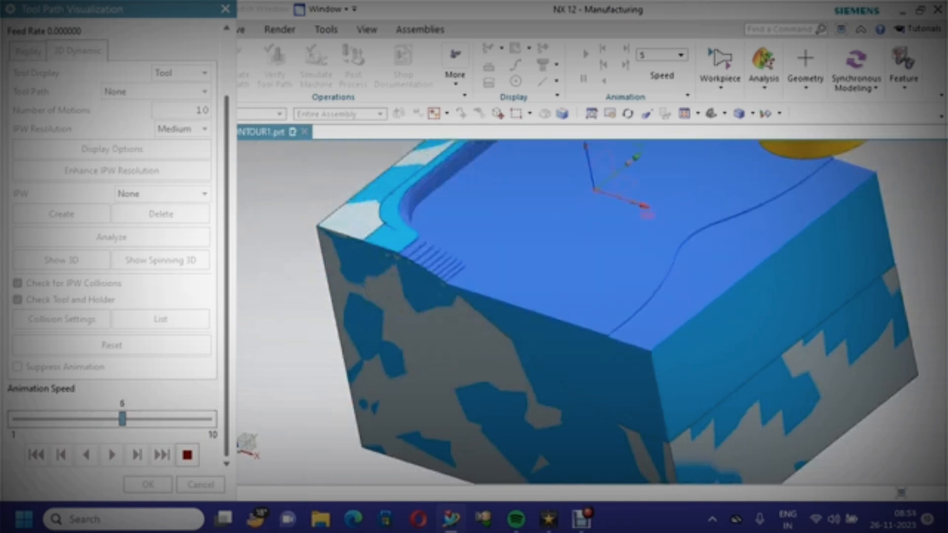
key("Right")
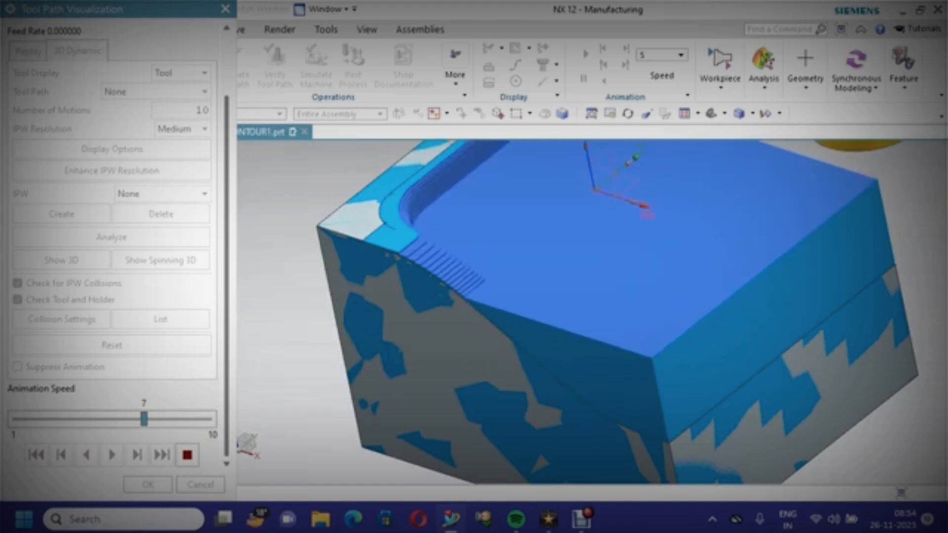
scroll(422, 190, "up", 6)
scroll(422, 189, "down", 6)
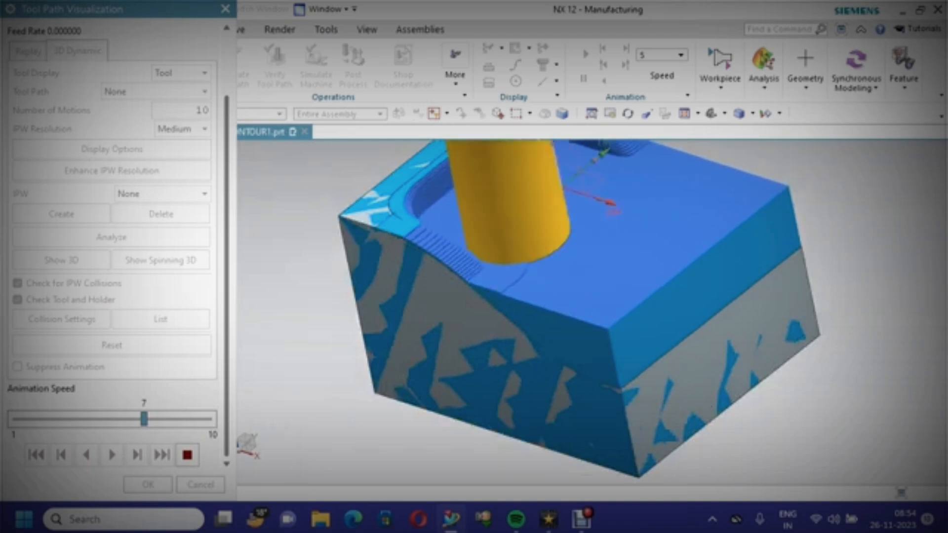
scroll(422, 184, "down", 2)
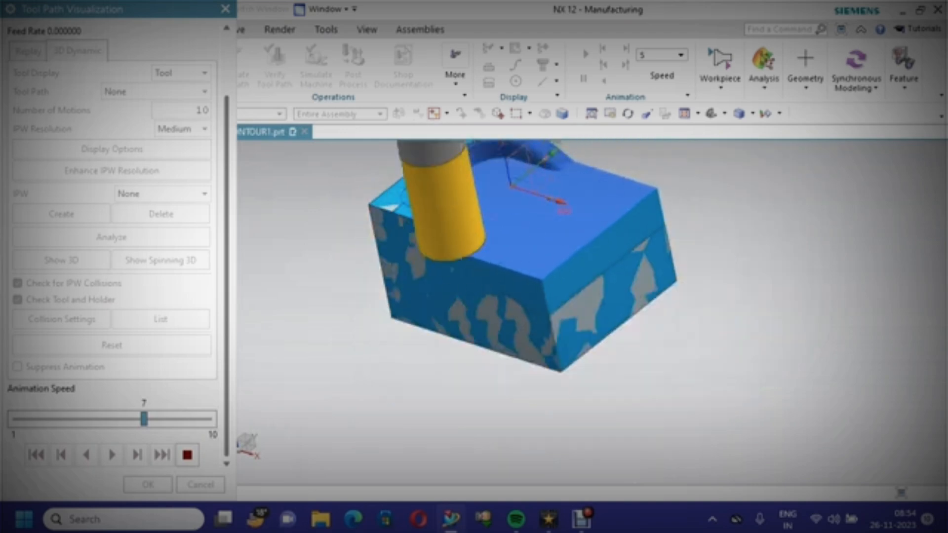
scroll(469, 262, "up", 3)
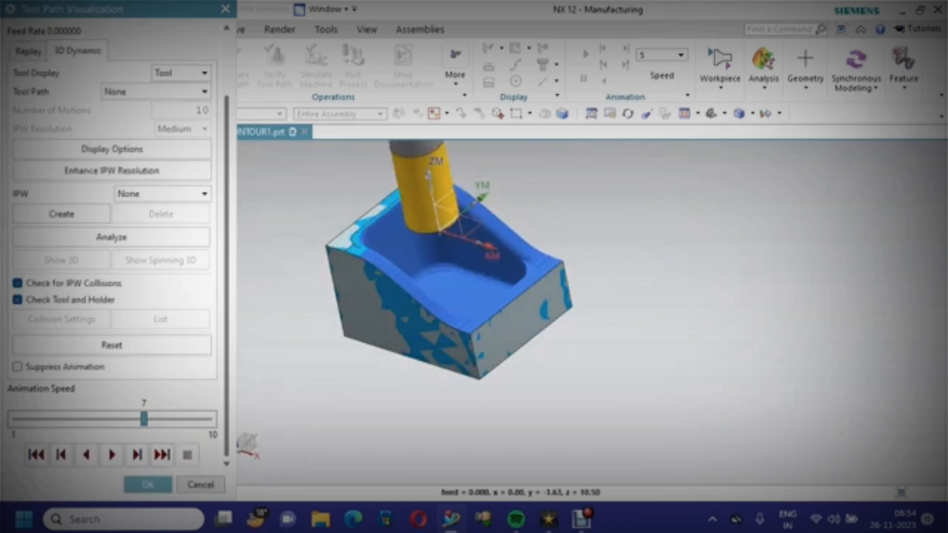
left_click(149, 484)
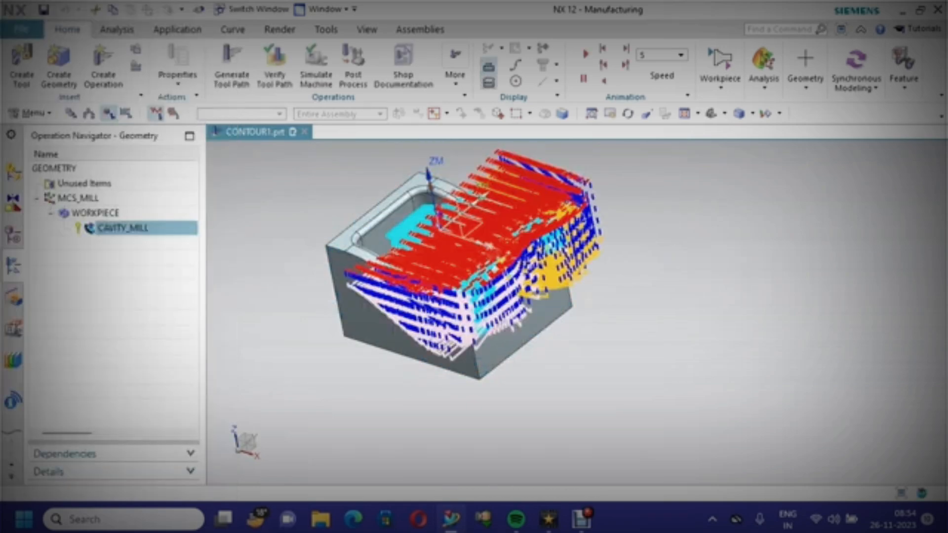
Save the part file
left_click(44, 9)
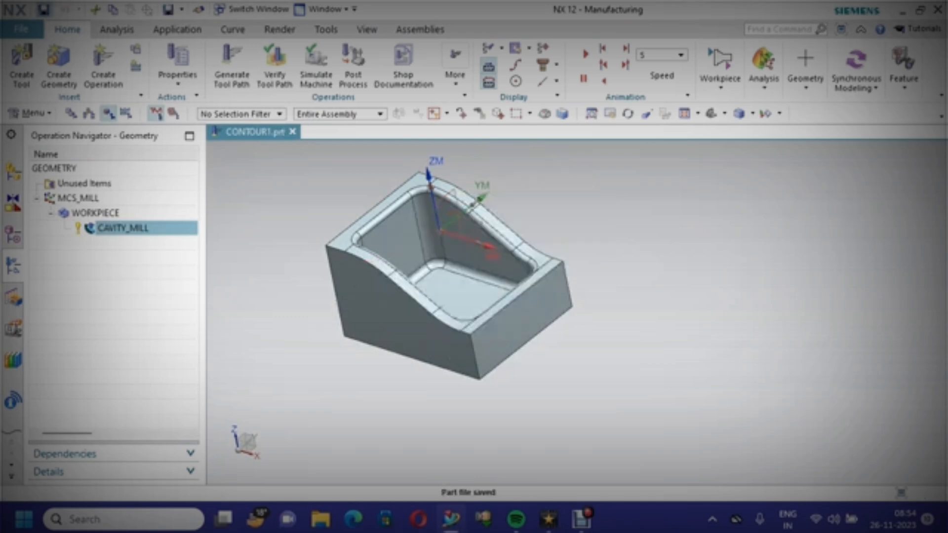
scroll(392, 256, "up", 3)
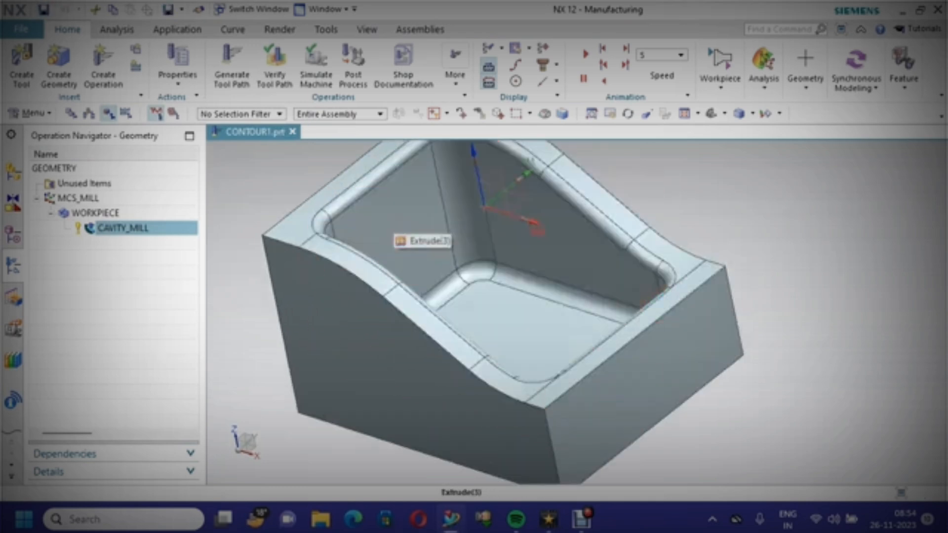
key("ctrl+s")
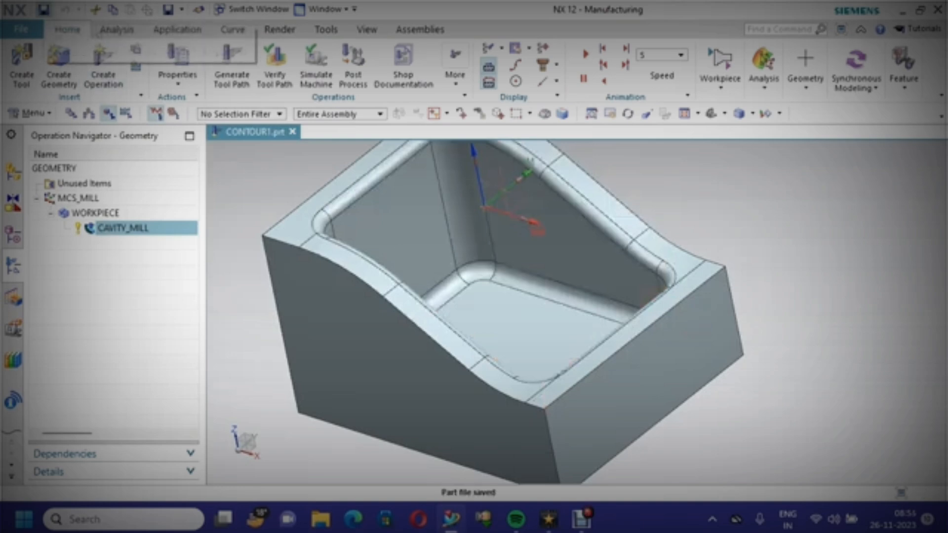
scroll(875, 304, "down", 2)
scroll(875, 304, "up", 1)
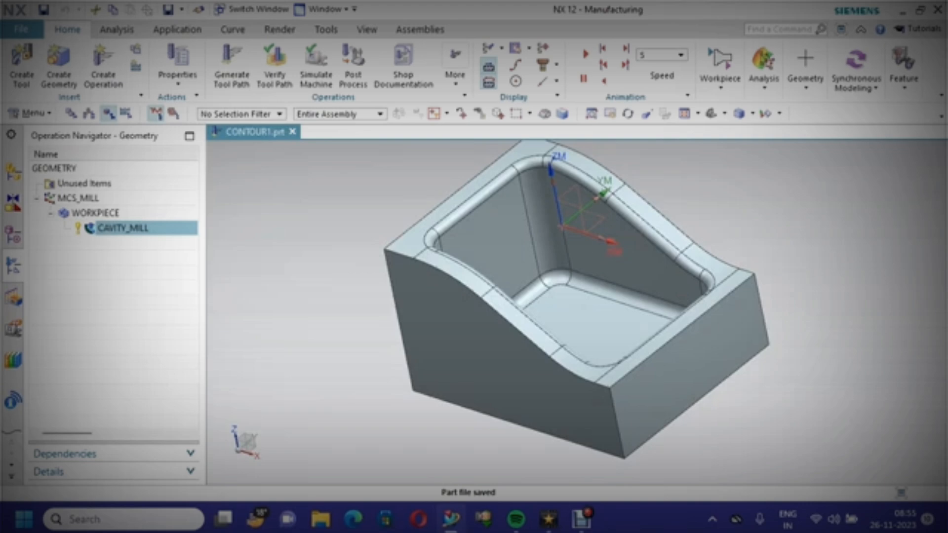
Edit the cavity mill operation, set Maximum Distance to 0.2 mm, regenerate the tool path, and save the part
right_click(173, 227)
left_click(198, 143)
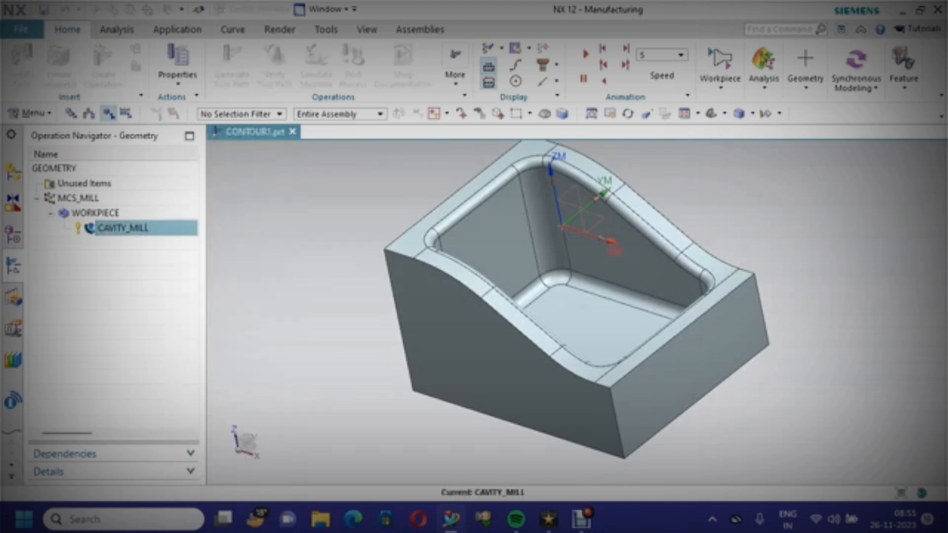
scroll(113, 247, "down", 5)
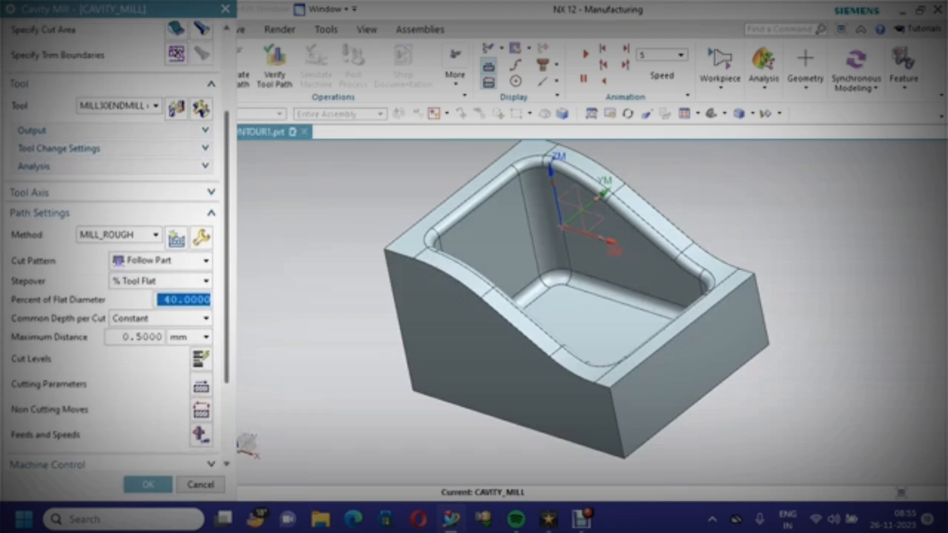
left_click(136, 307)
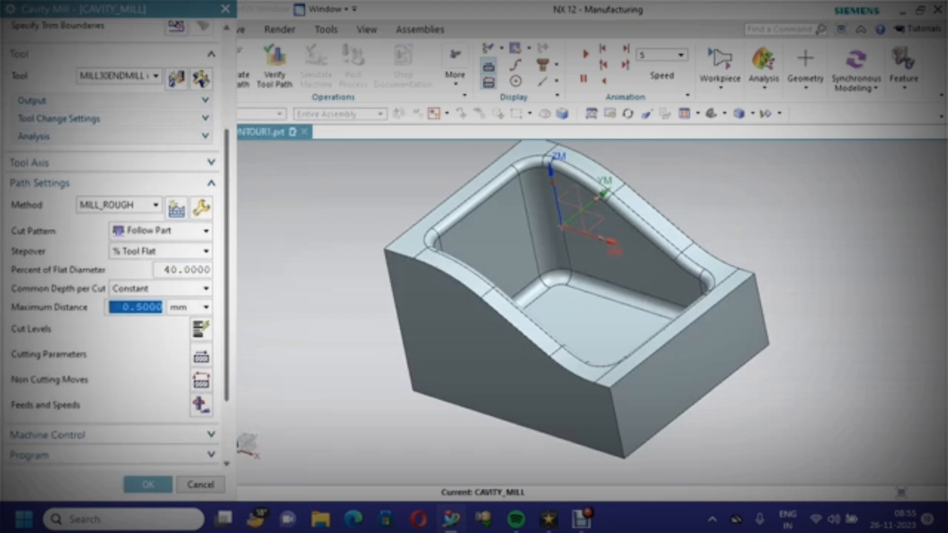
type(".2")
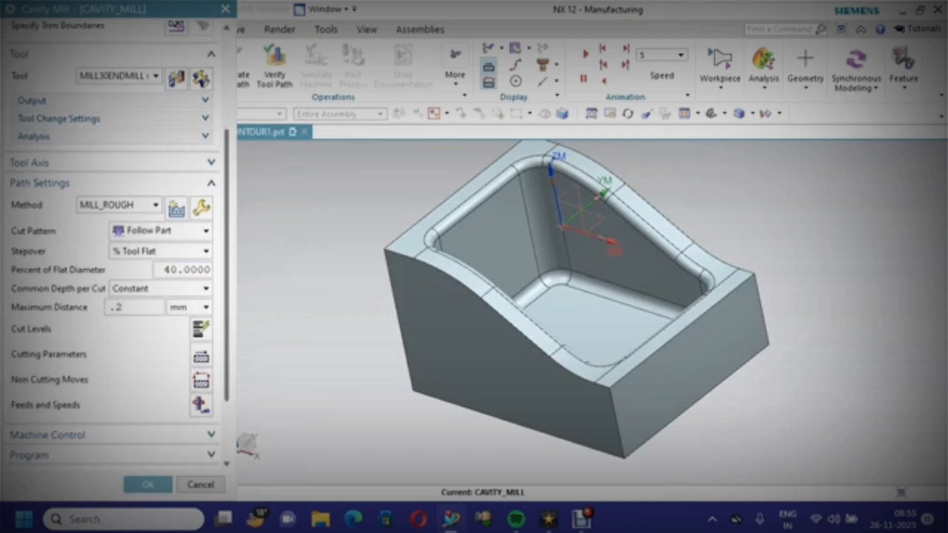
scroll(114, 297, "down", 3)
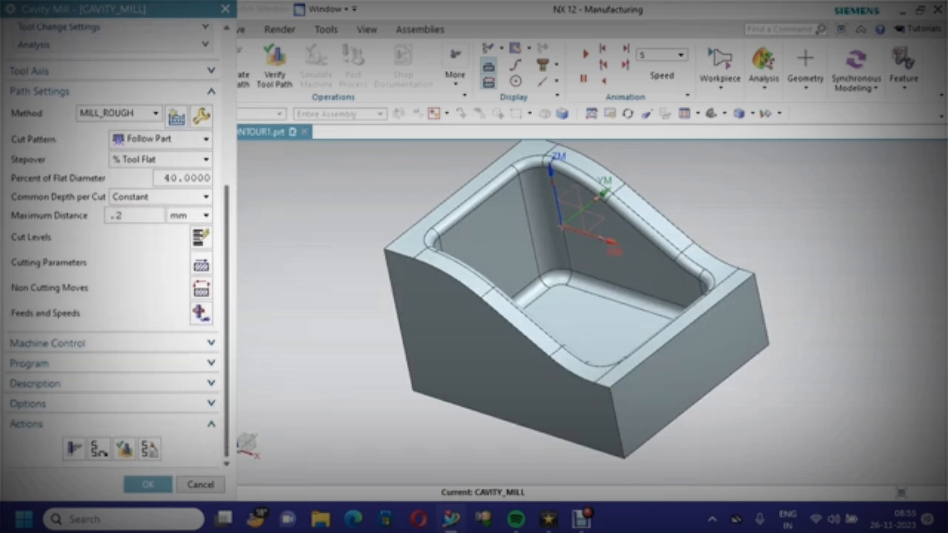
left_click(74, 449)
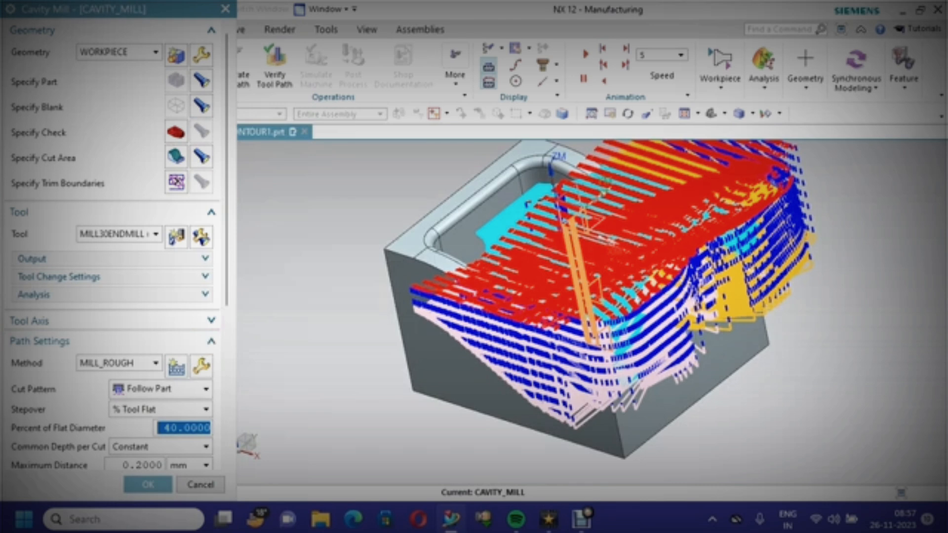
left_click(149, 485)
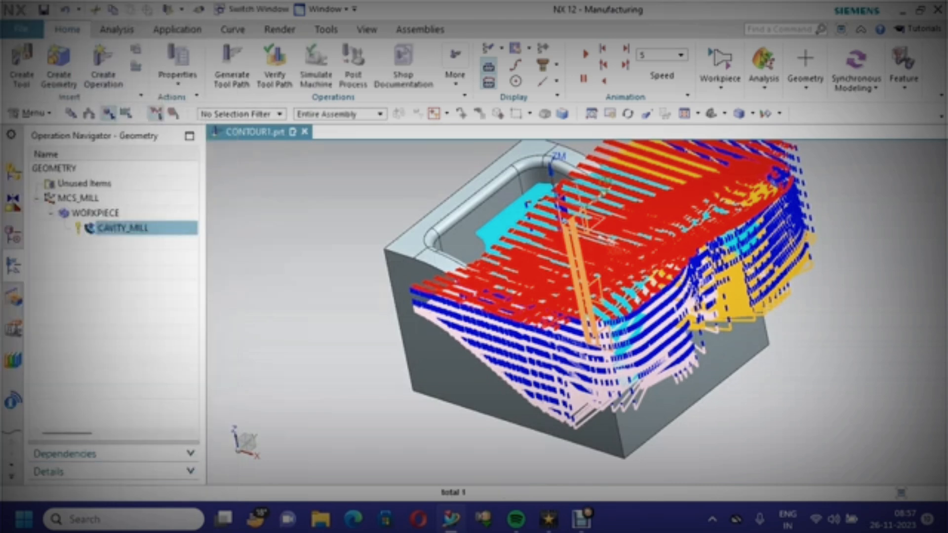
left_click(44, 9)
Start 3D Dynamic verification playback of the regenerated cavity mill tool path
right_click(148, 227)
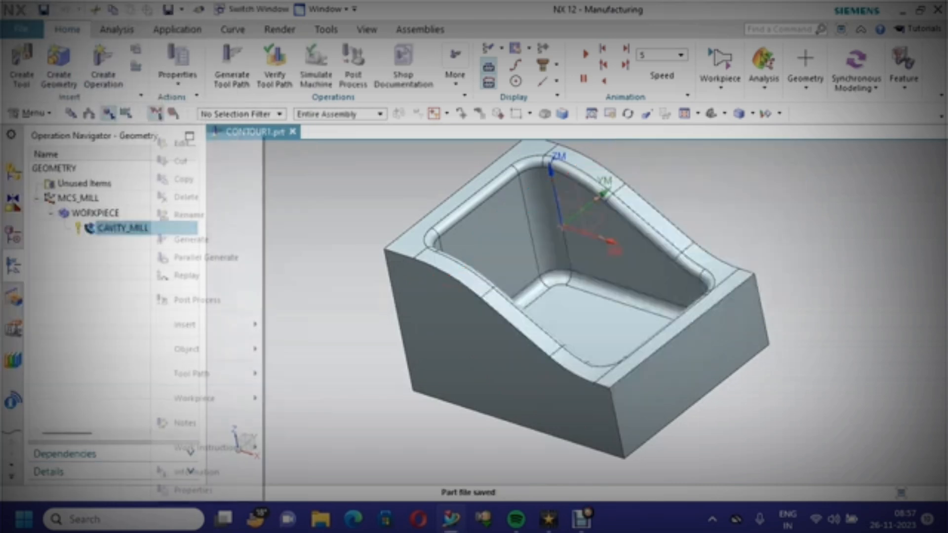
mouse_move(207, 374)
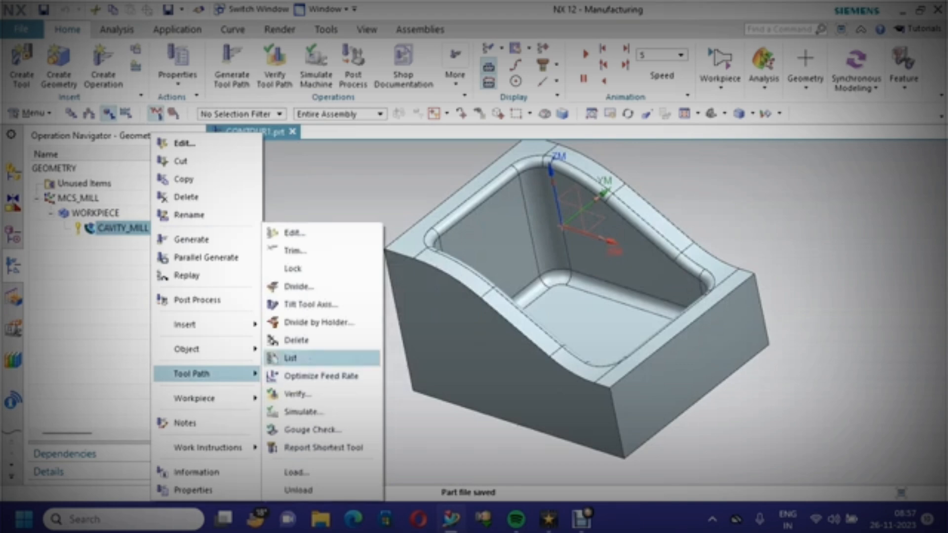
left_click(298, 393)
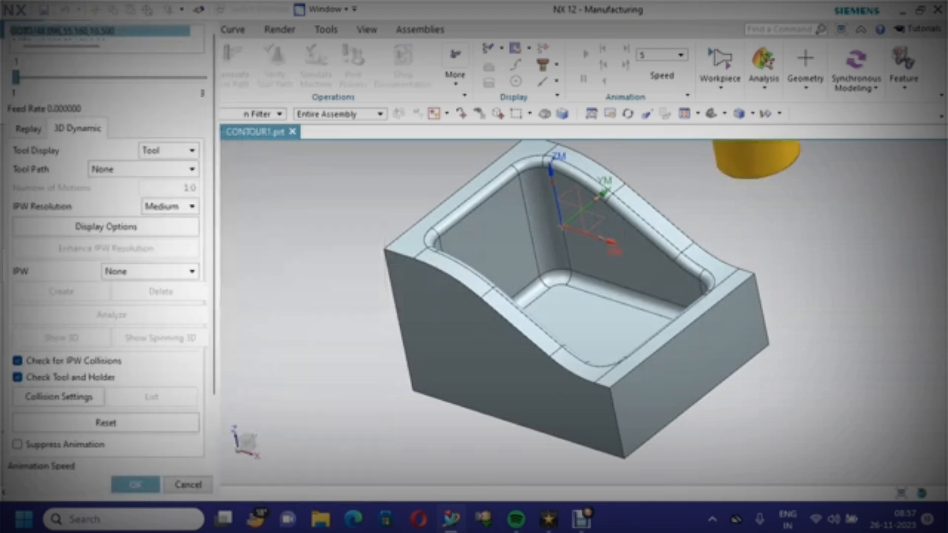
scroll(113, 247, "down", 3)
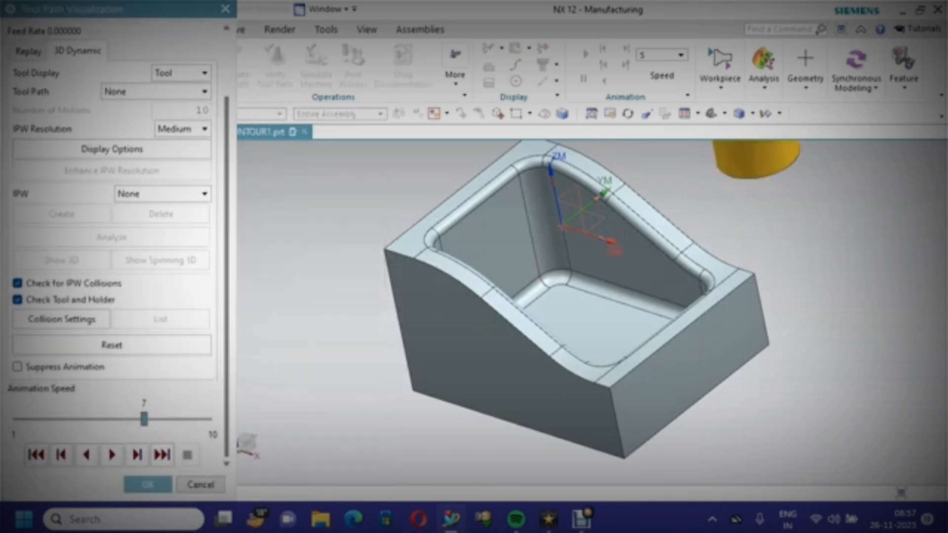
left_click(111, 455)
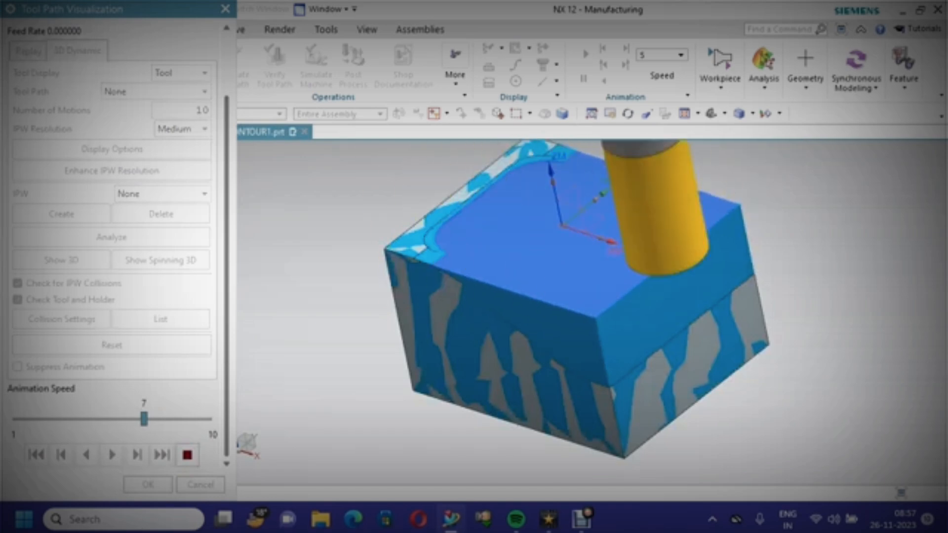
Zoom in and out to inspect the simulated stock removal on the part's edges and top face
scroll(443, 298, "up", 2)
scroll(441, 274, "up", 4)
scroll(441, 274, "down", 2)
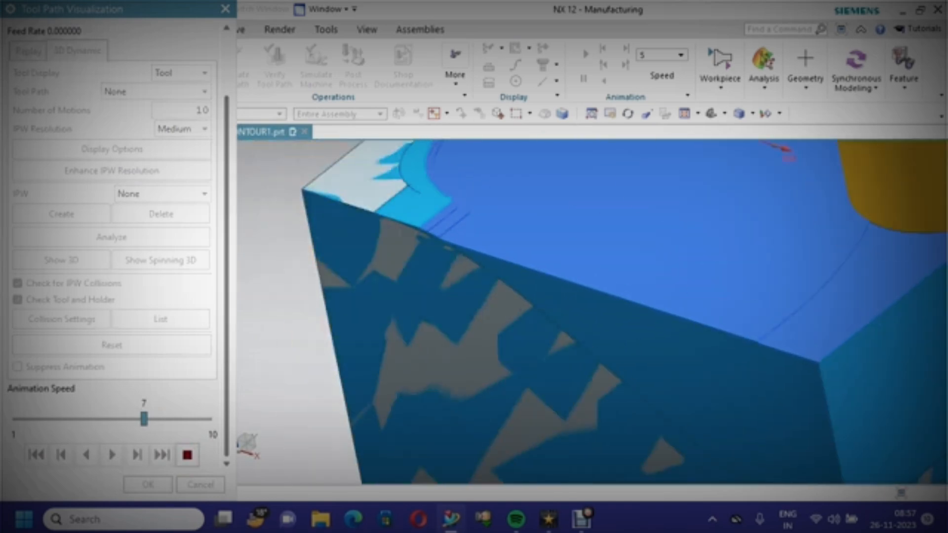
scroll(440, 274, "up", 2)
scroll(440, 274, "down", 3)
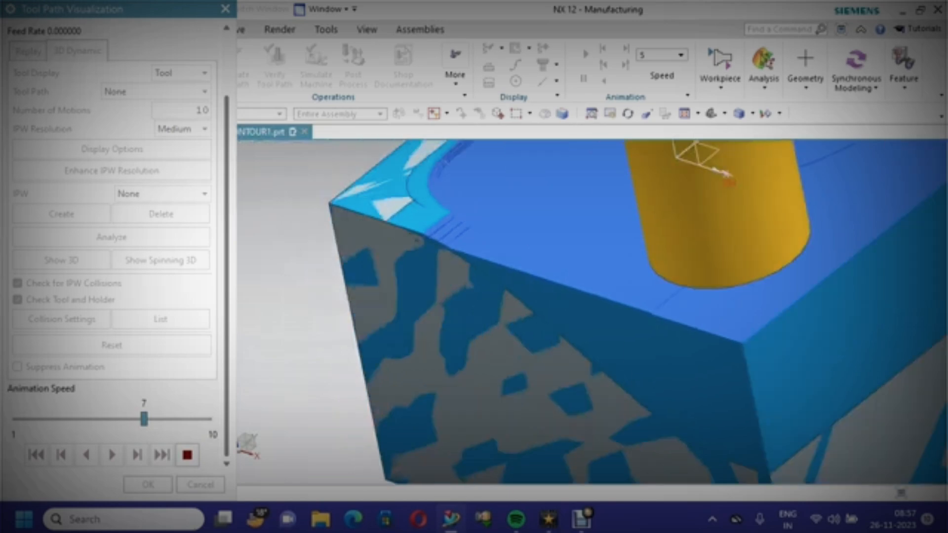
scroll(437, 255, "down", 2)
scroll(438, 255, "up", 5)
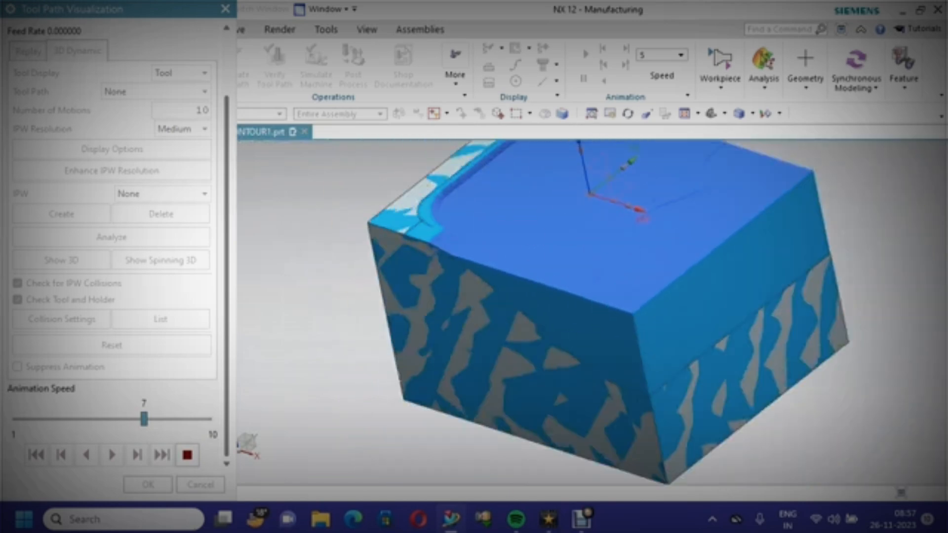
scroll(437, 255, "up", 2)
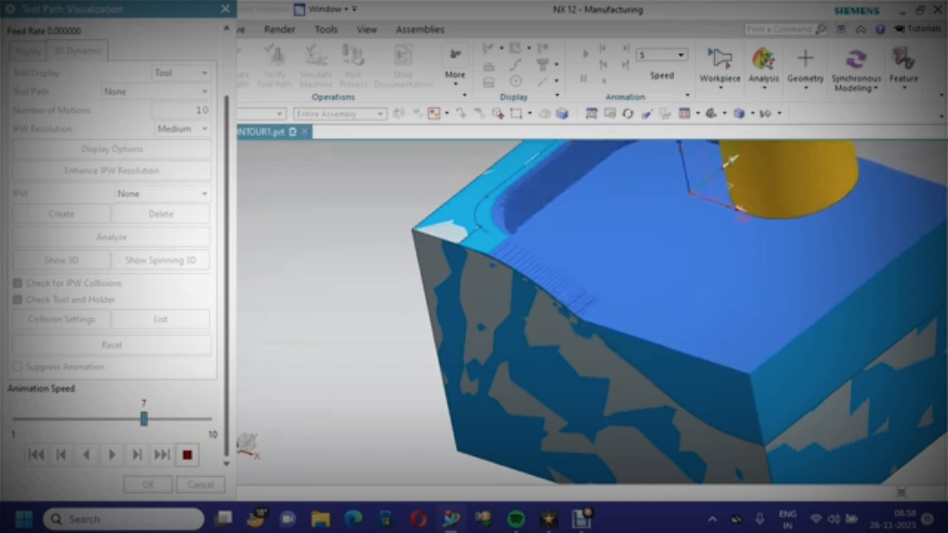
Raise the animation speed to 9, let the simulation finish, and close the verification
left_click(166, 418)
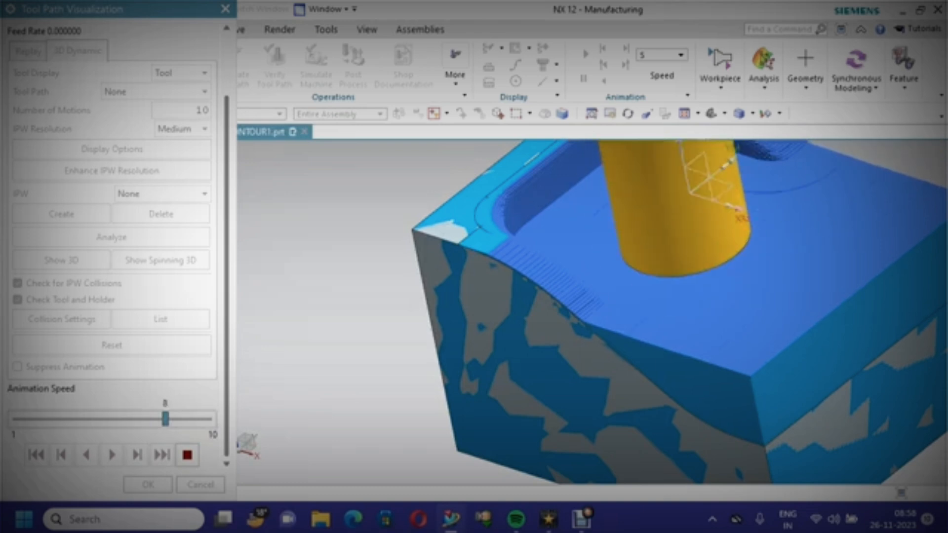
left_click(187, 419)
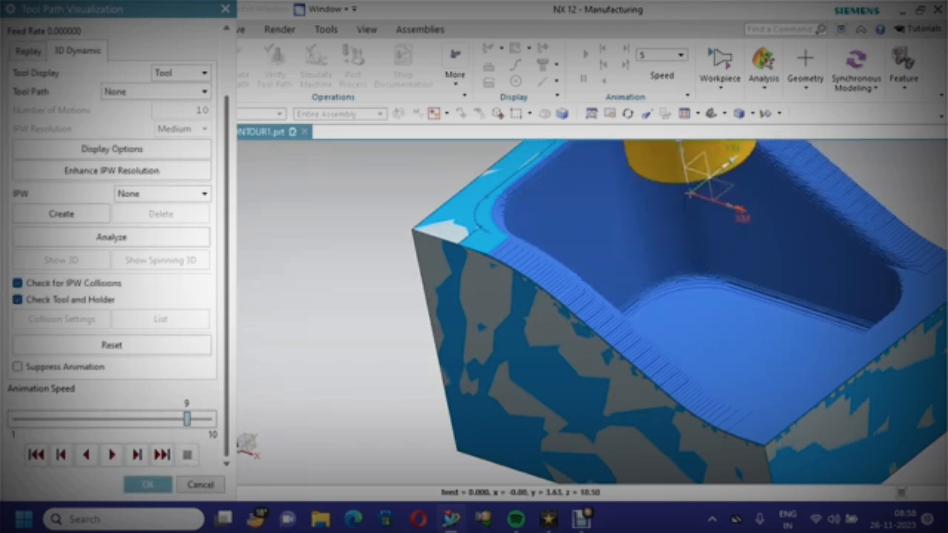
left_click(148, 484)
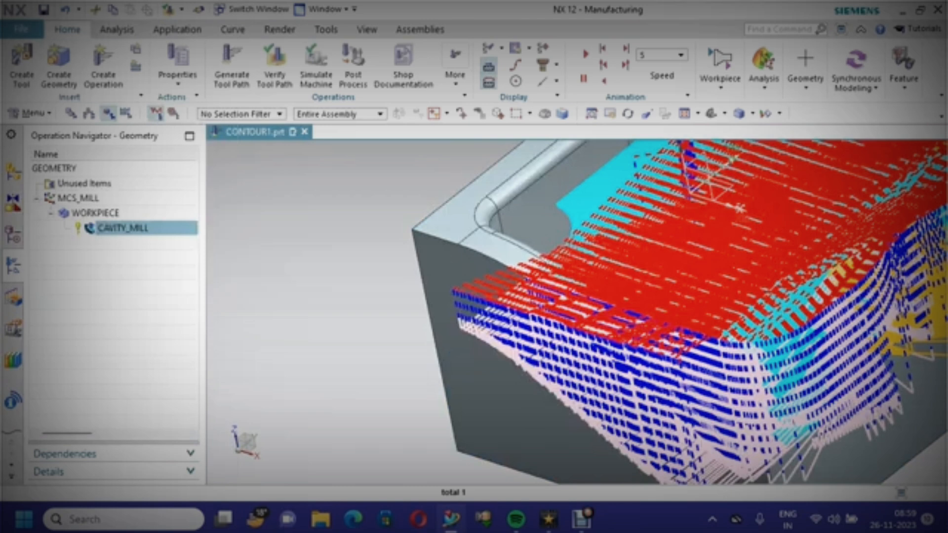
Save the part file
left_click(45, 9)
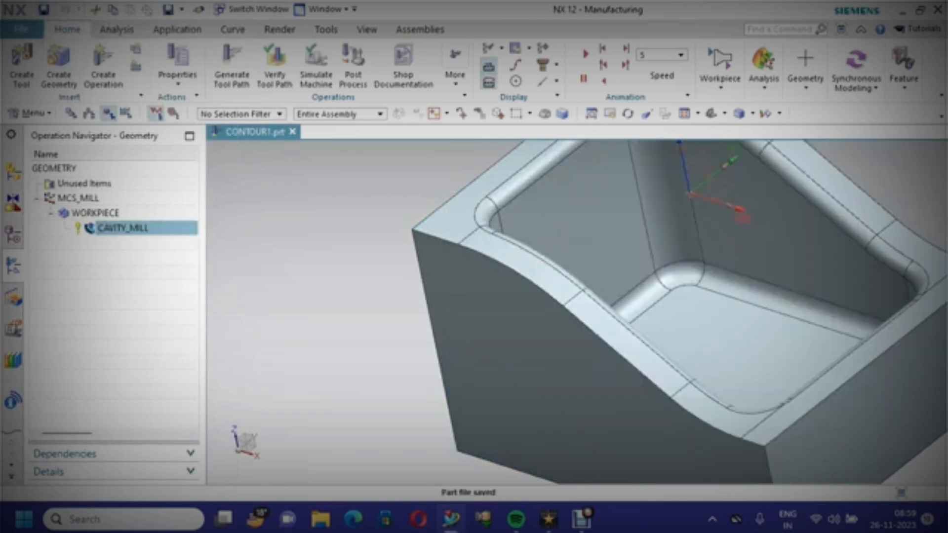
right_click(296, 181)
mouse_move(341, 448)
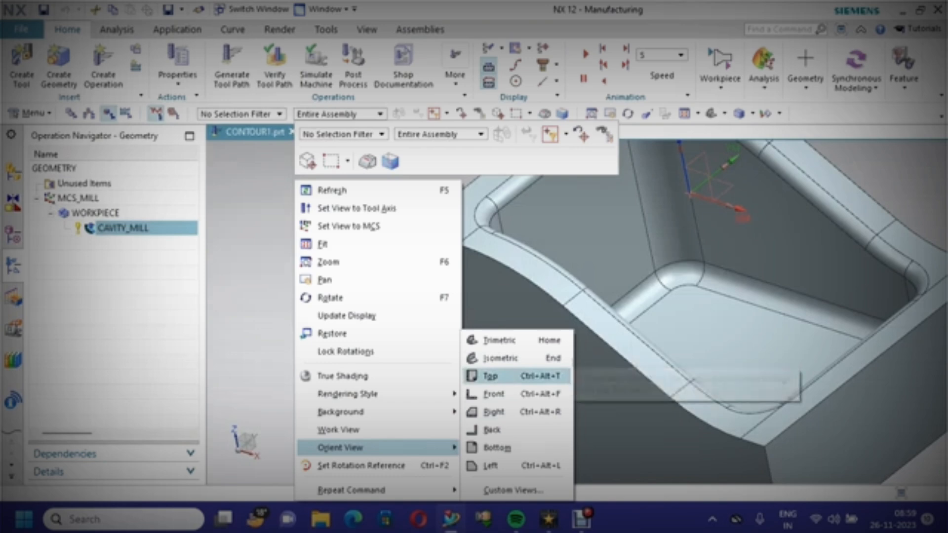
left_click(490, 375)
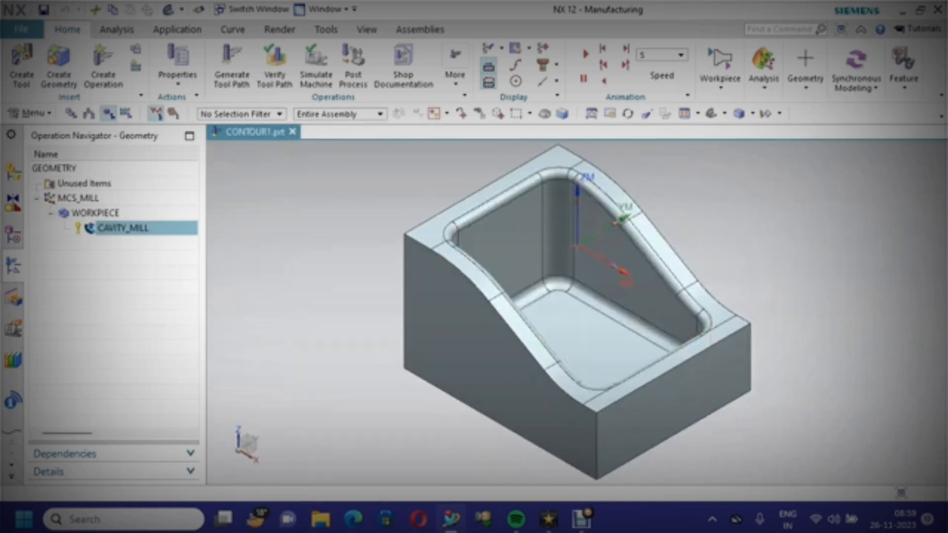
key("ctrl+s")
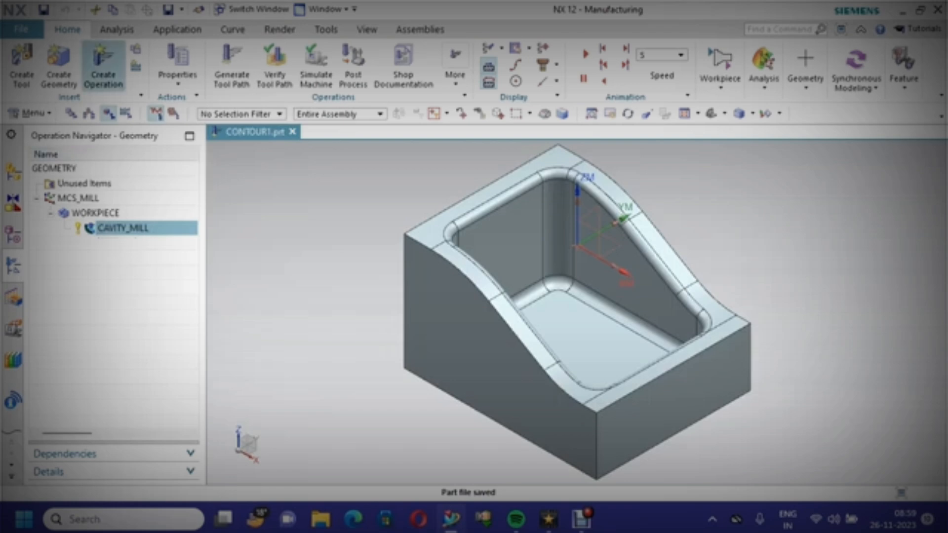
Create a Corner Rough operation under mill_contour with method MILL_SEMI_FINISH
left_click(101, 56)
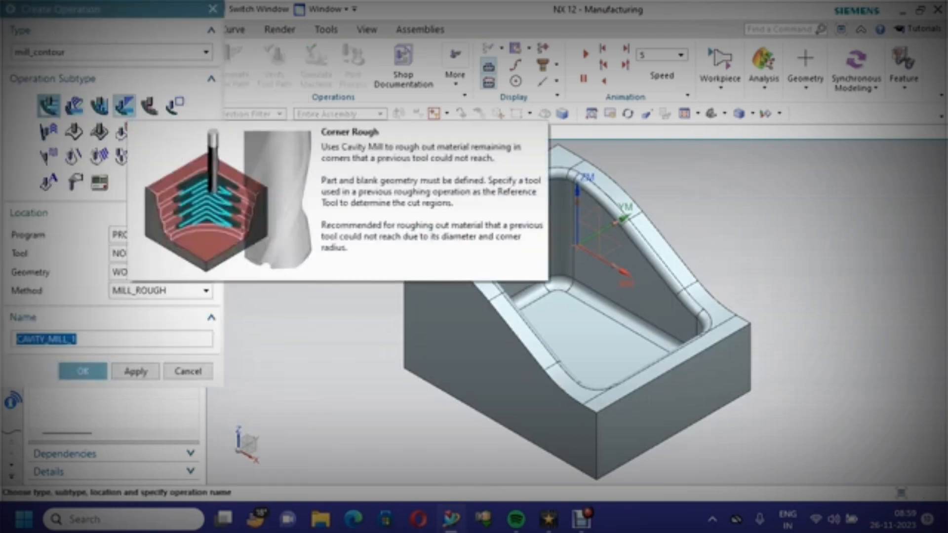
left_click(149, 105)
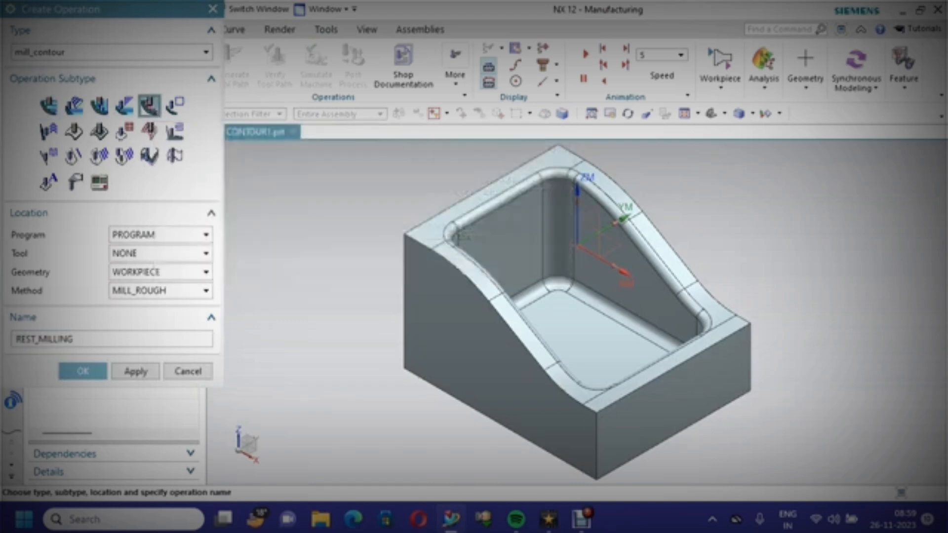
left_click(160, 290)
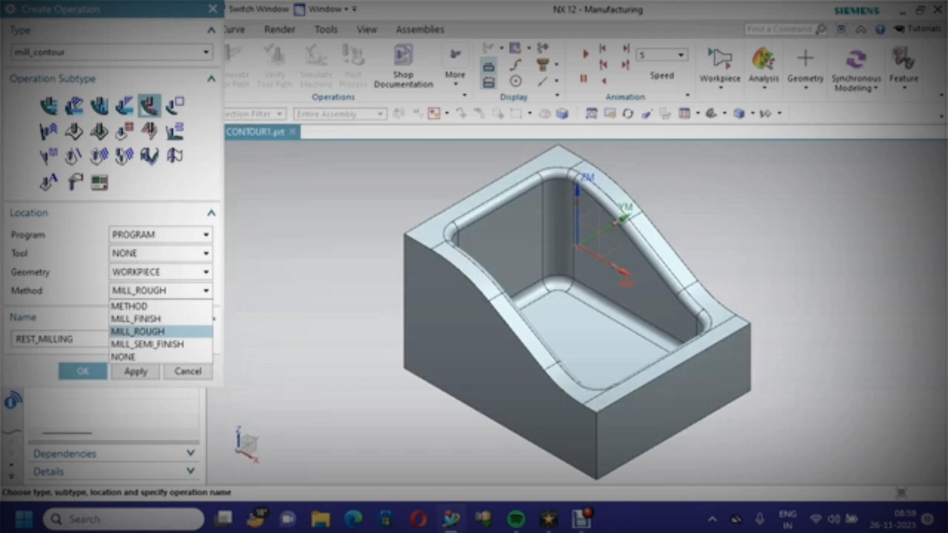
left_click(147, 345)
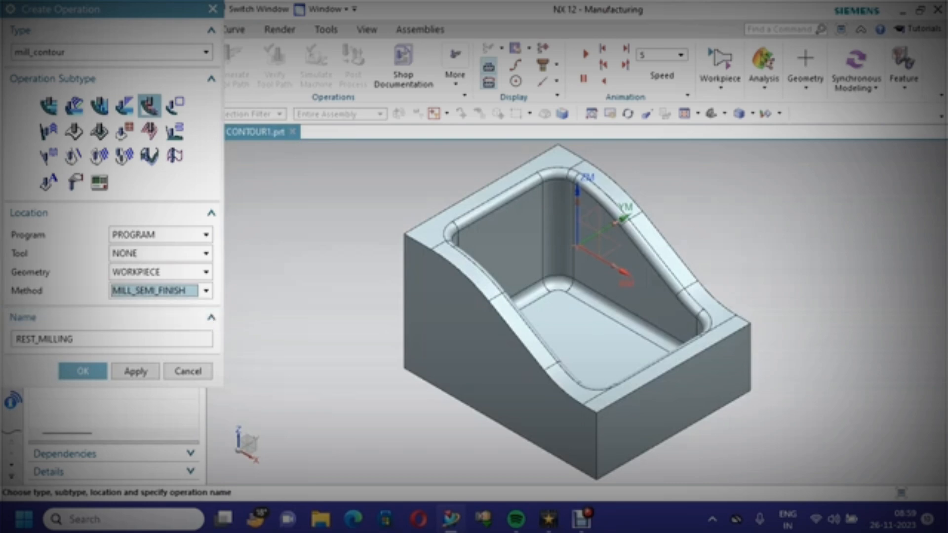
left_click(83, 372)
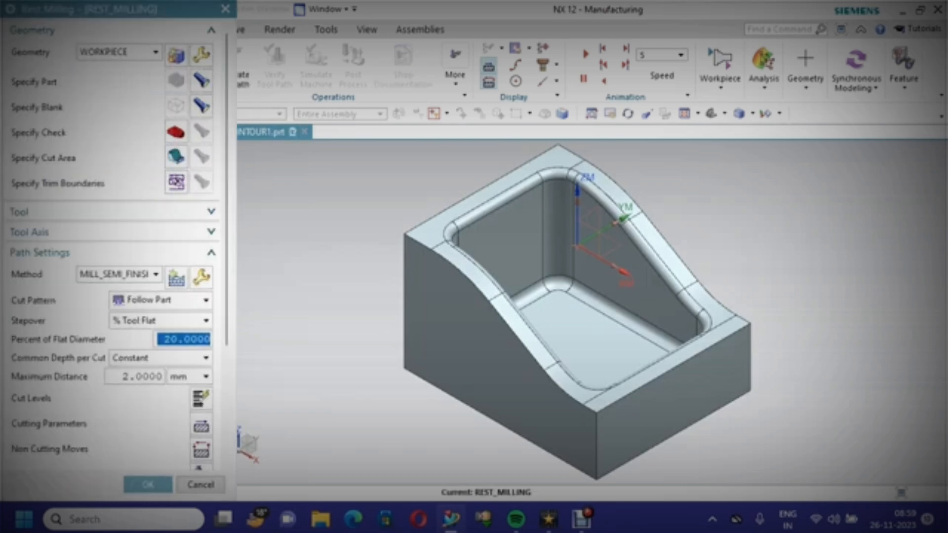
Specify the cut area by selecting all pocket faces and the contoured top faces of the part
left_click(176, 157)
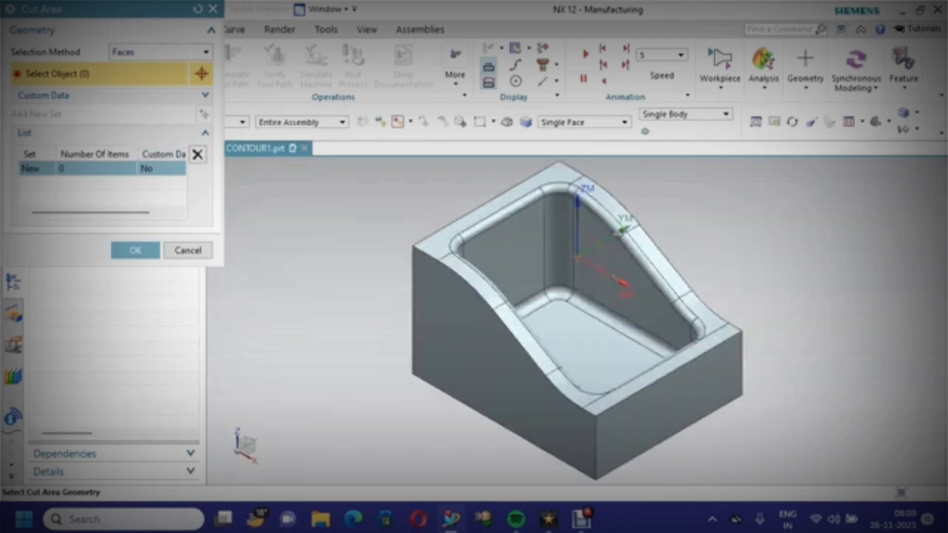
left_click_drag(401, 162, 726, 434)
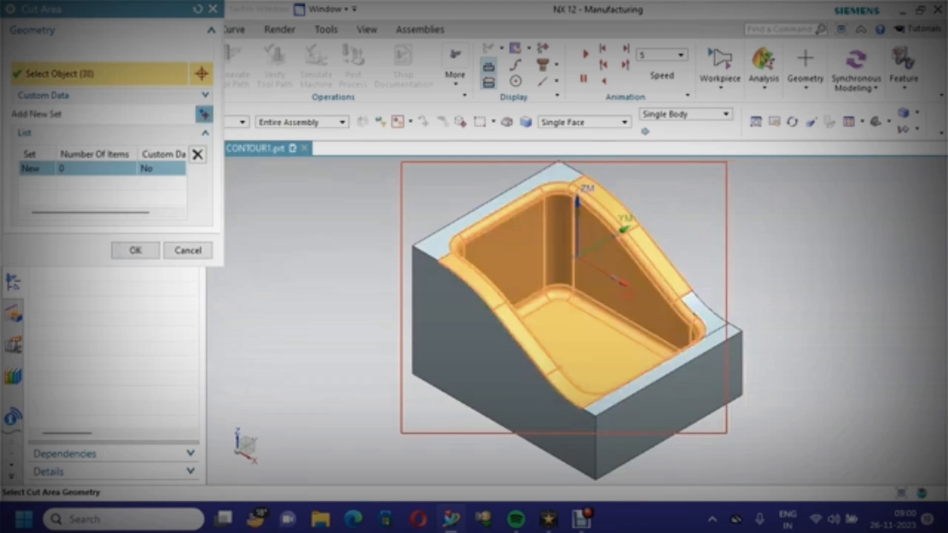
left_click(486, 212)
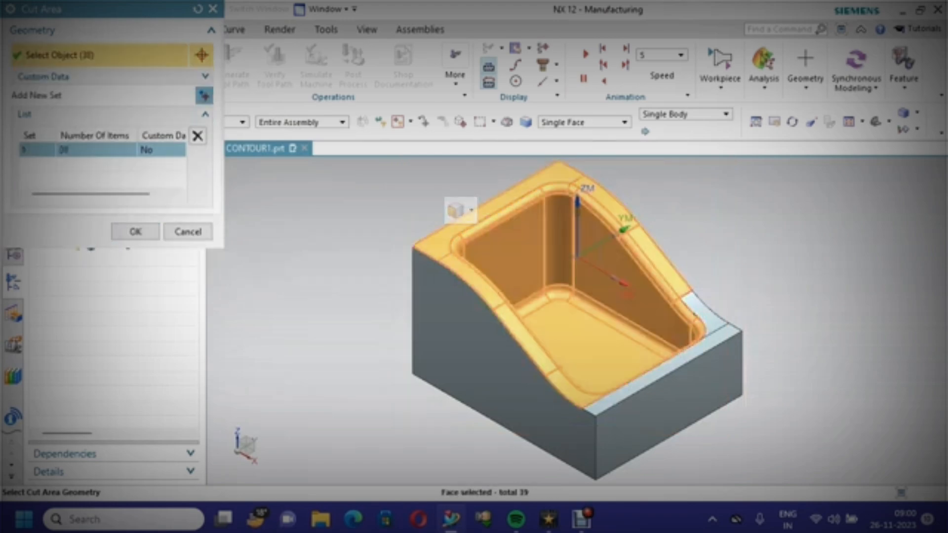
left_click(645, 373)
left_click(711, 302)
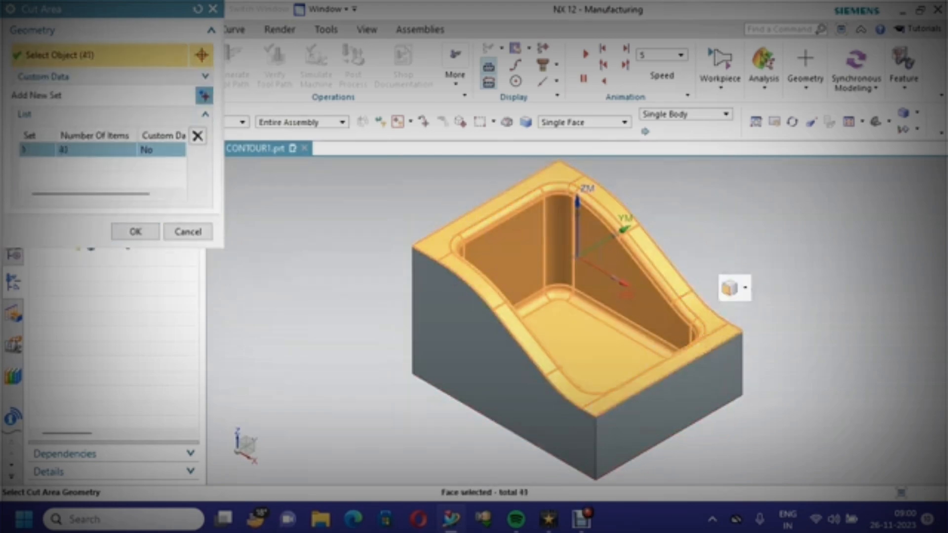
middle_click_drag(711, 302, 699, 245)
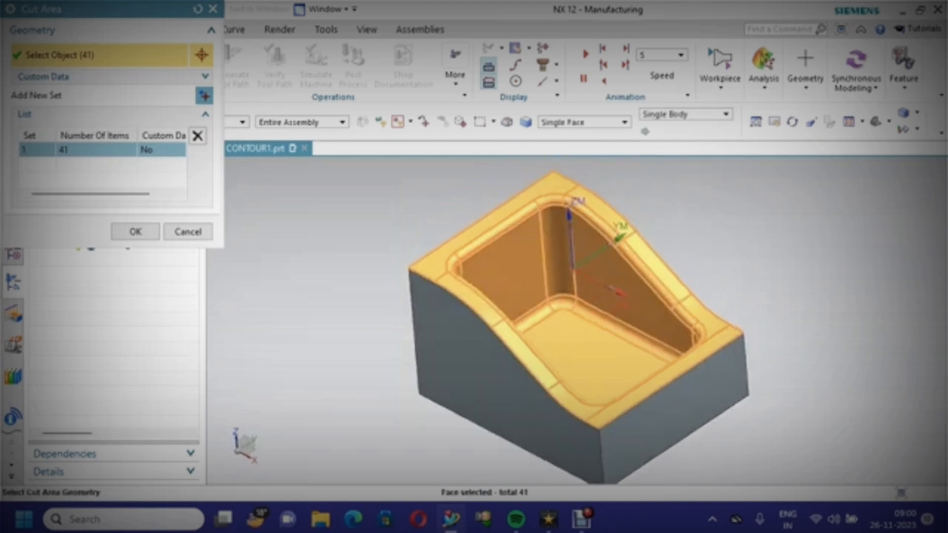
left_click(135, 232)
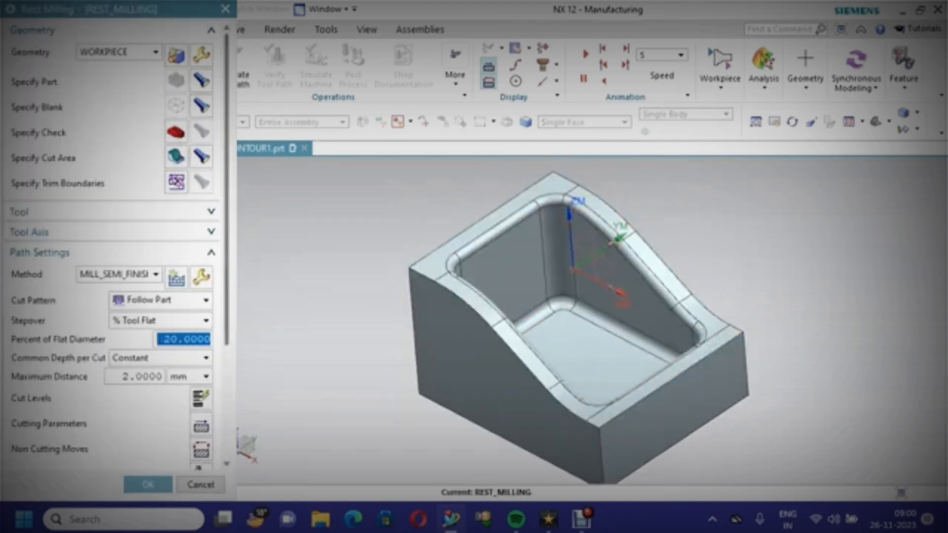
Create a new mill tool for the operation with 12 mm diameter, tool number 2 and adjust register 2
scroll(108, 198, "down", 3)
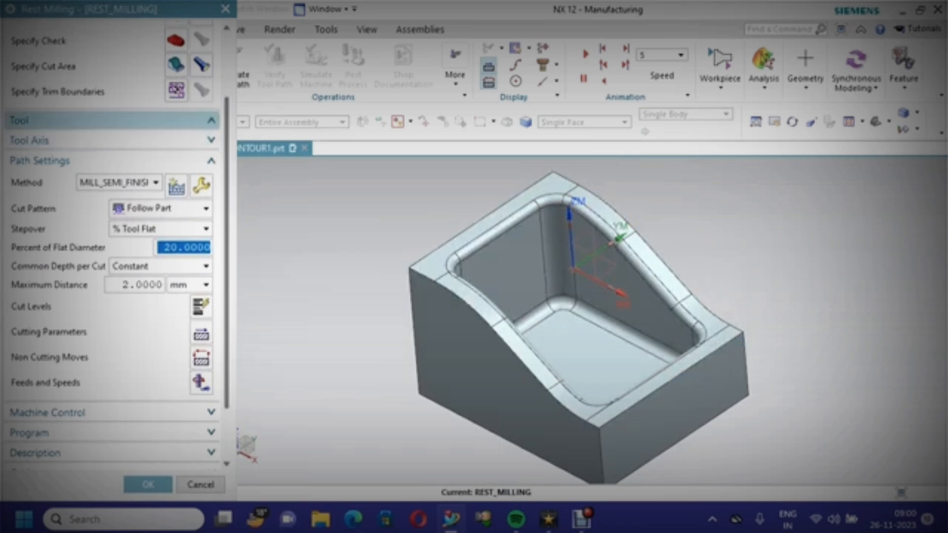
left_click(179, 144)
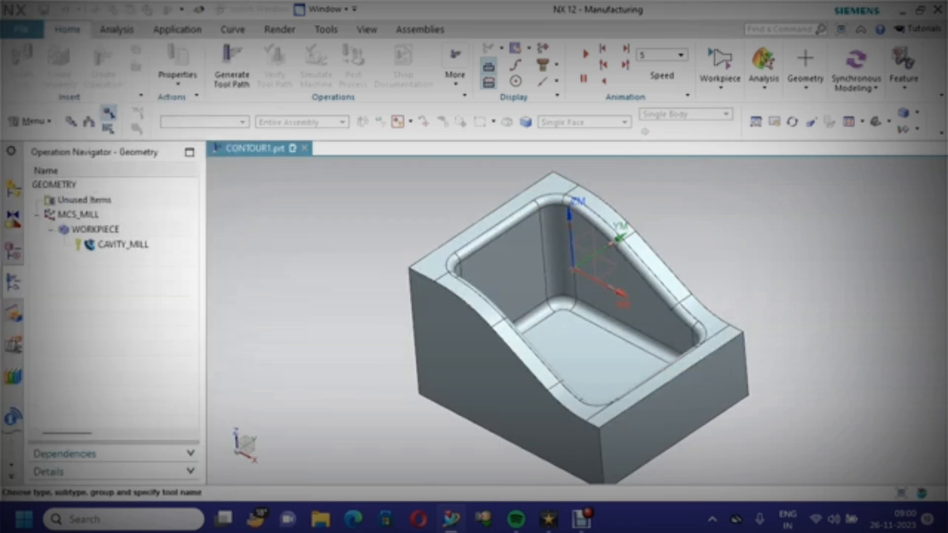
left_click(49, 161)
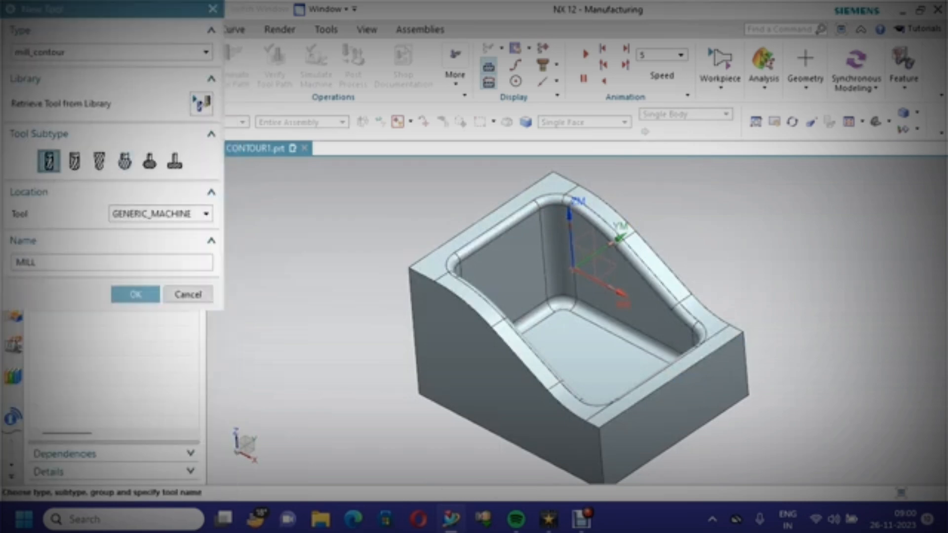
left_click(135, 295)
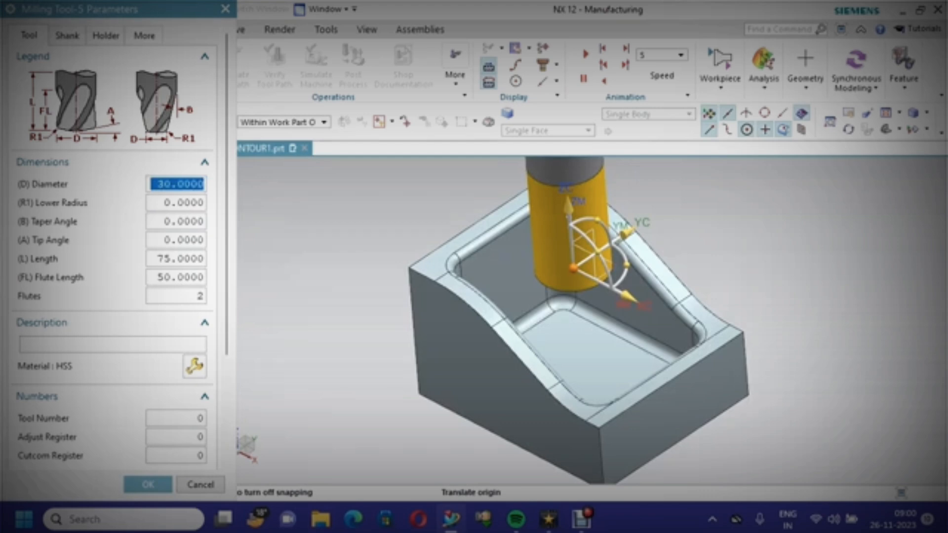
type("12")
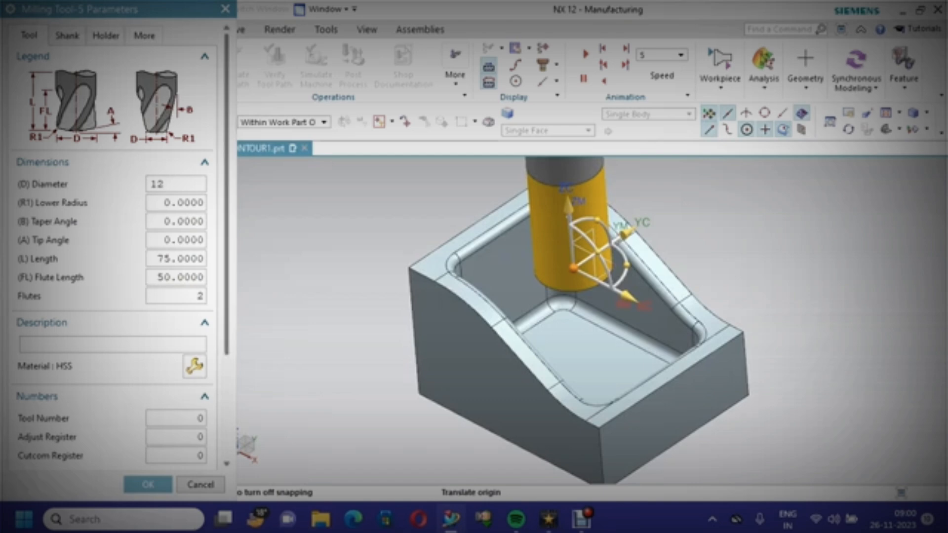
scroll(115, 247, "down", 3)
double_click(184, 320)
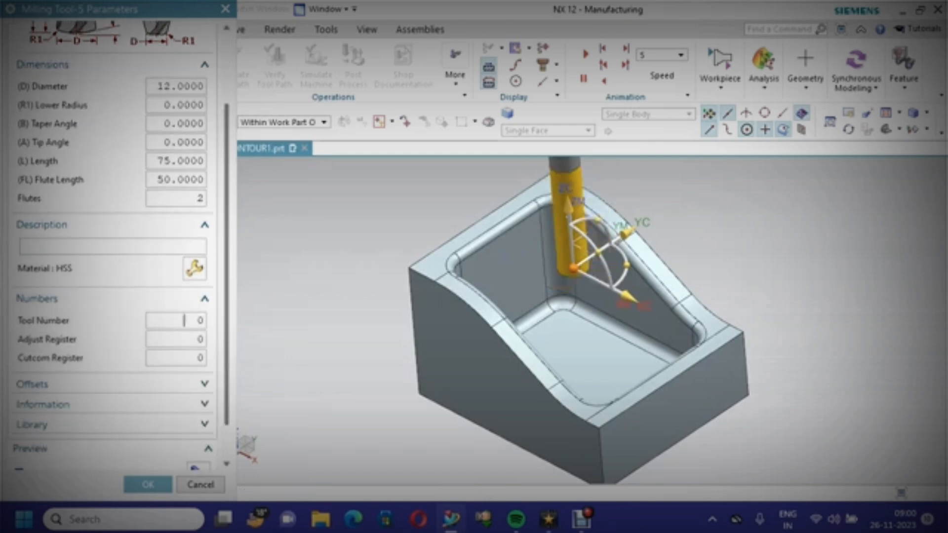
type("2")
key("Tab")
type("2")
scroll(113, 296, "down", 3)
left_click(148, 484)
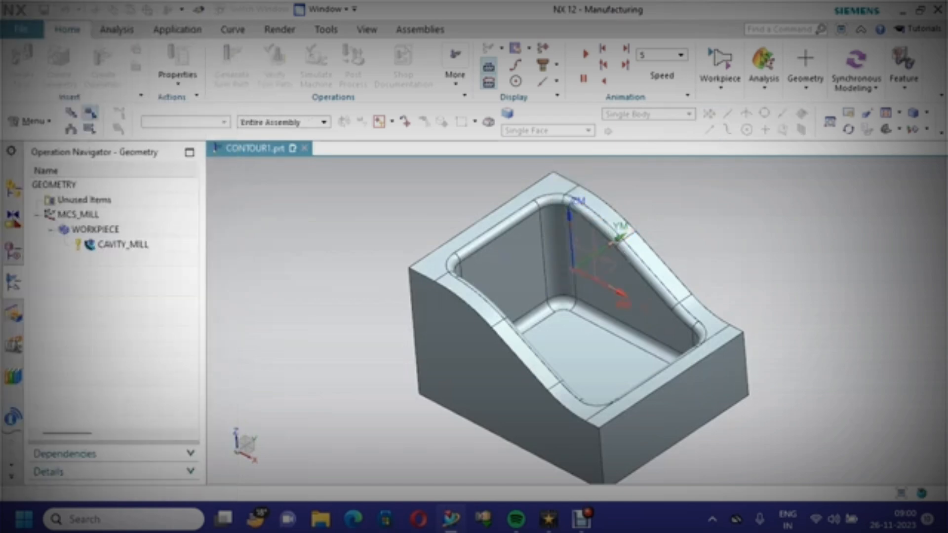
scroll(114, 247, "down", 3)
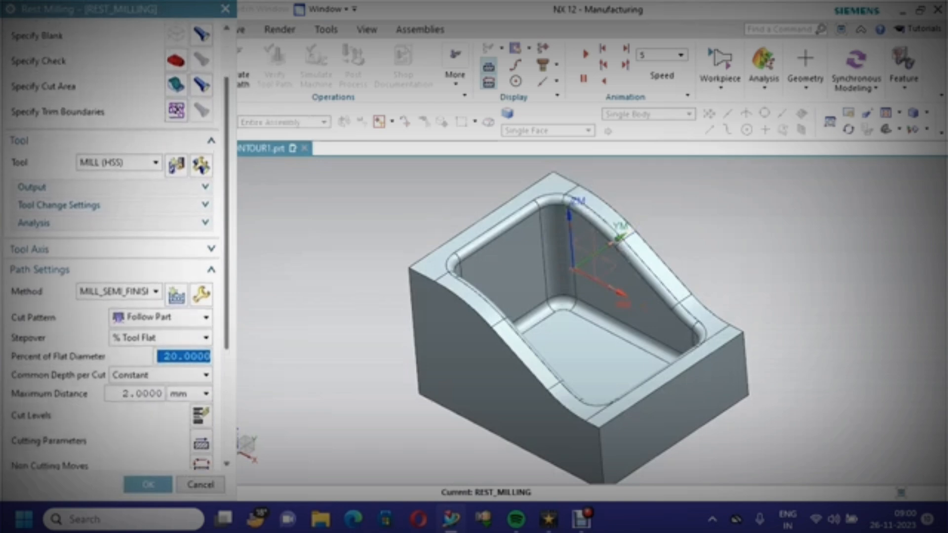
Edit the MILL_SEMI_FINISH method and set its part stock to 0.2
scroll(114, 247, "down", 3)
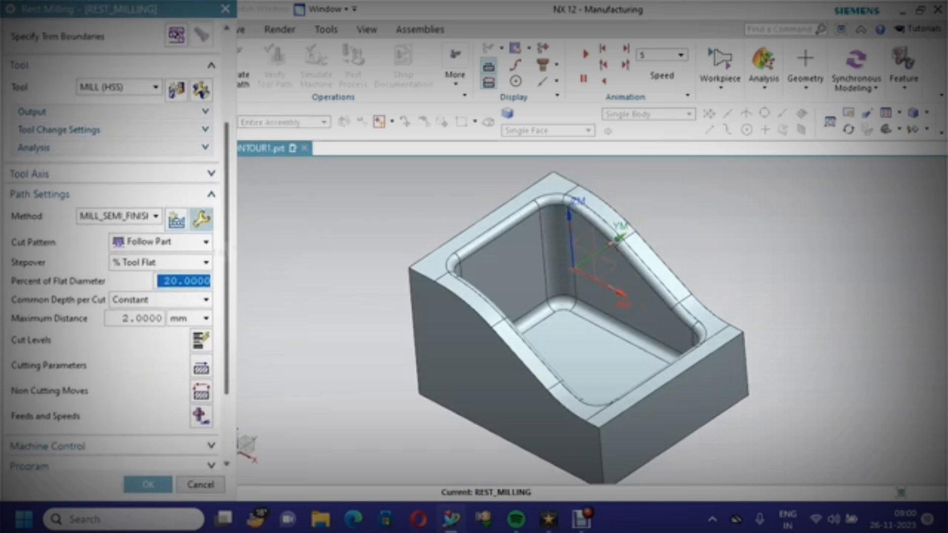
left_click(201, 219)
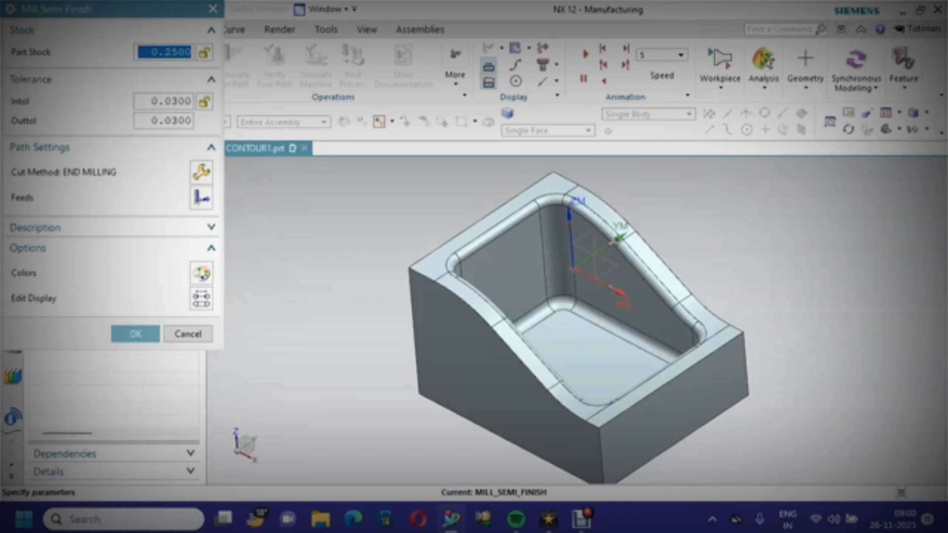
type(".2")
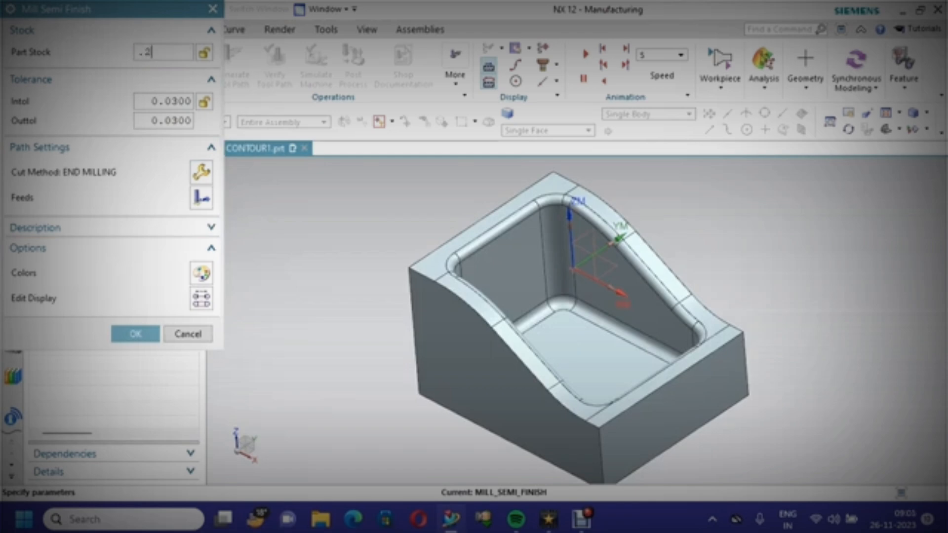
left_click(136, 334)
double_click(107, 375)
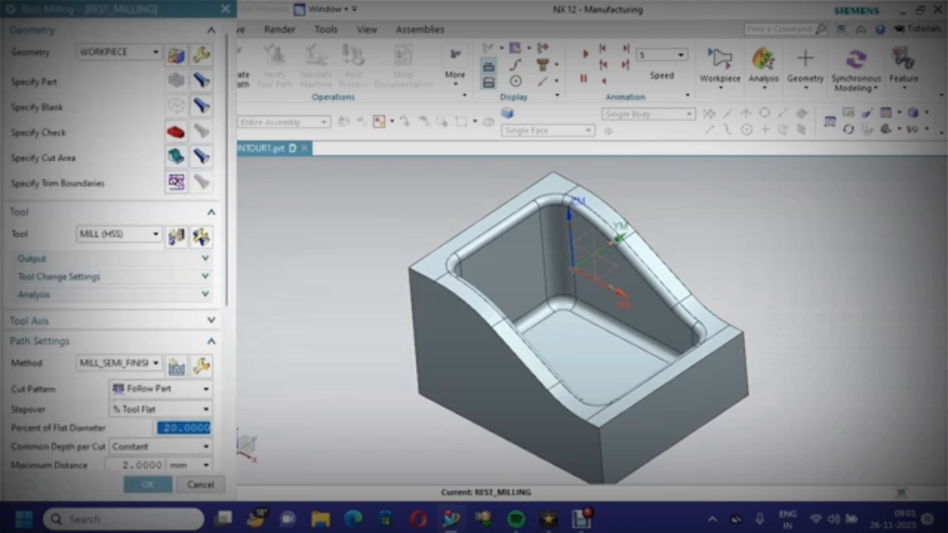
Open the operation's cutting parameters and check the stock settings
scroll(113, 247, "down", 5)
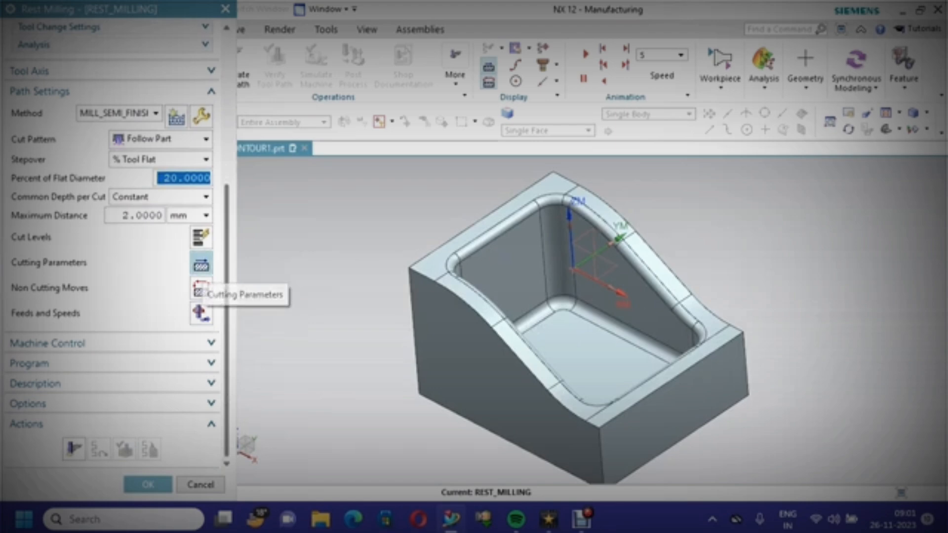
left_click(201, 266)
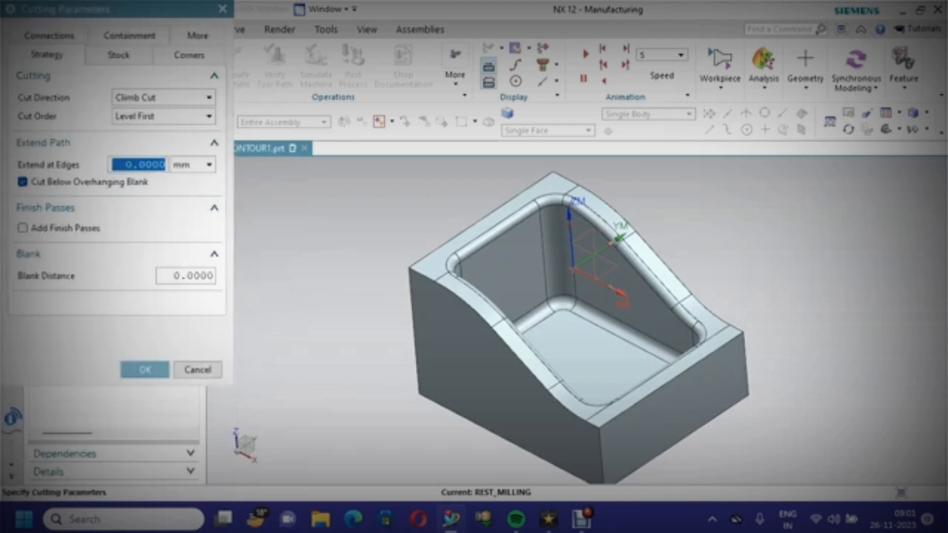
left_click(118, 54)
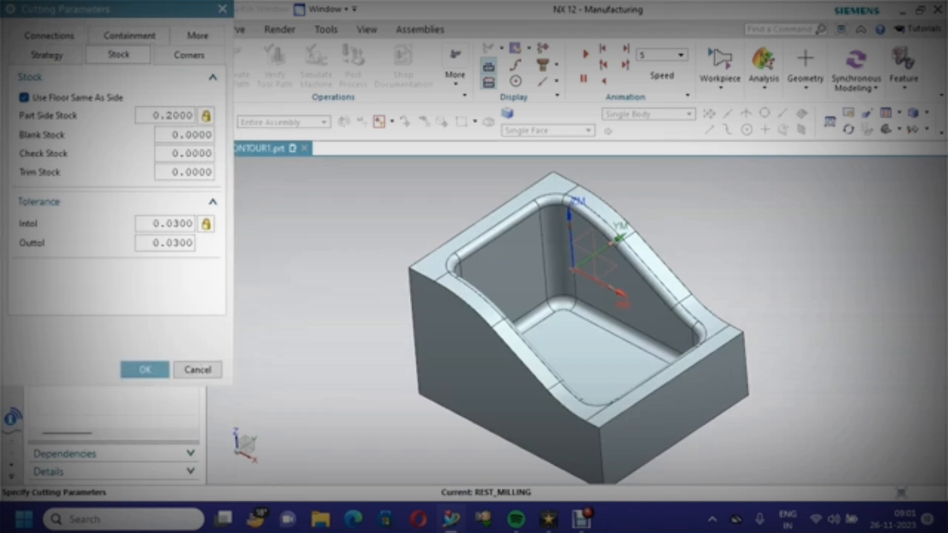
left_click(145, 370)
In the cutting parameters' containment settings, set In Process Workpiece to None
left_click(130, 35)
mouse_move(164, 116)
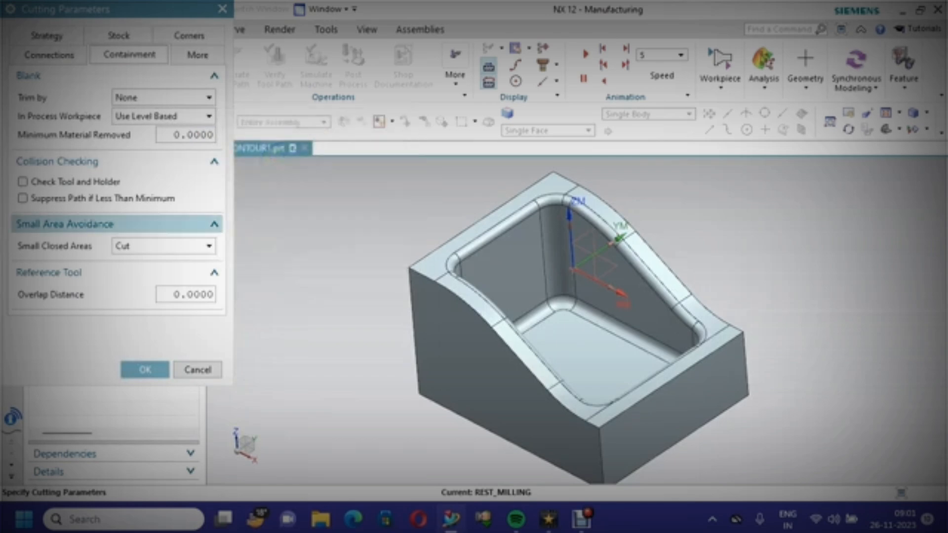
left_click(206, 272)
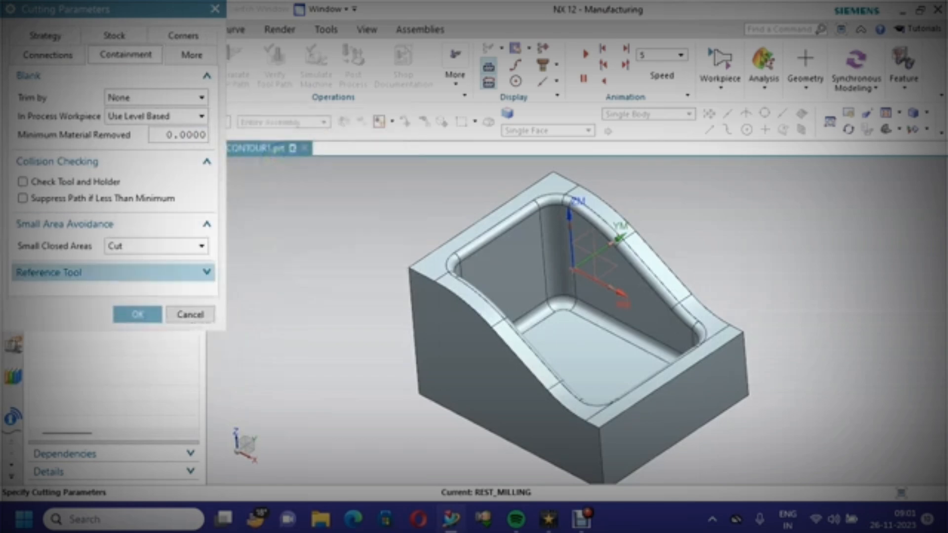
left_click(207, 272)
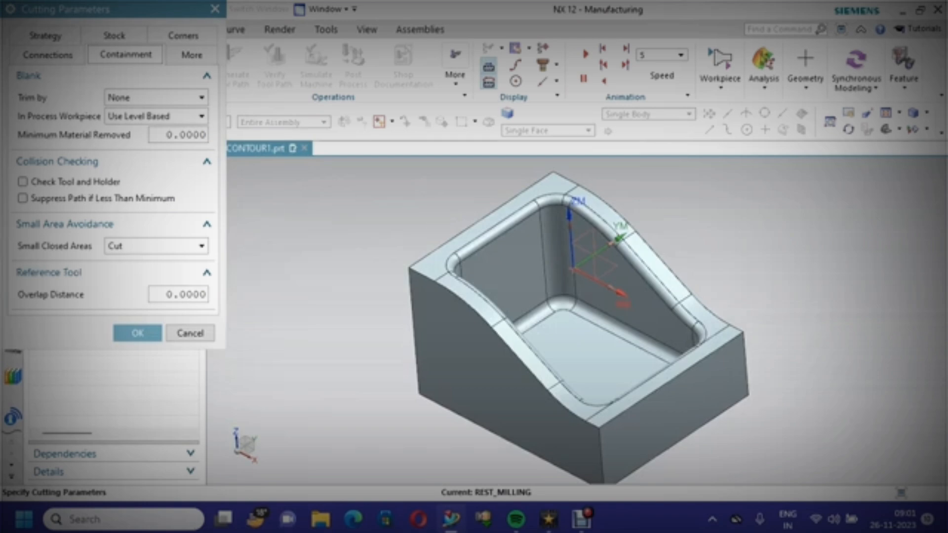
left_click(153, 97)
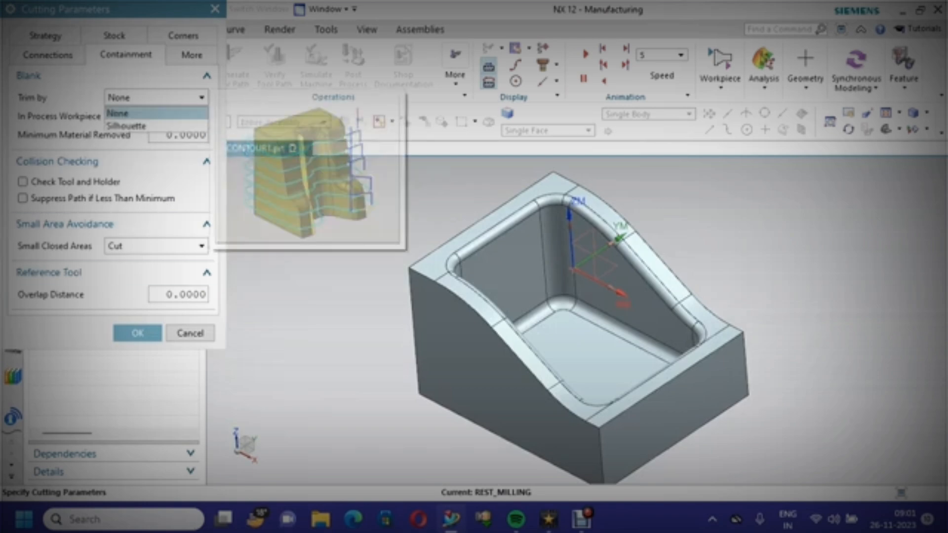
left_click(119, 109)
left_click(153, 116)
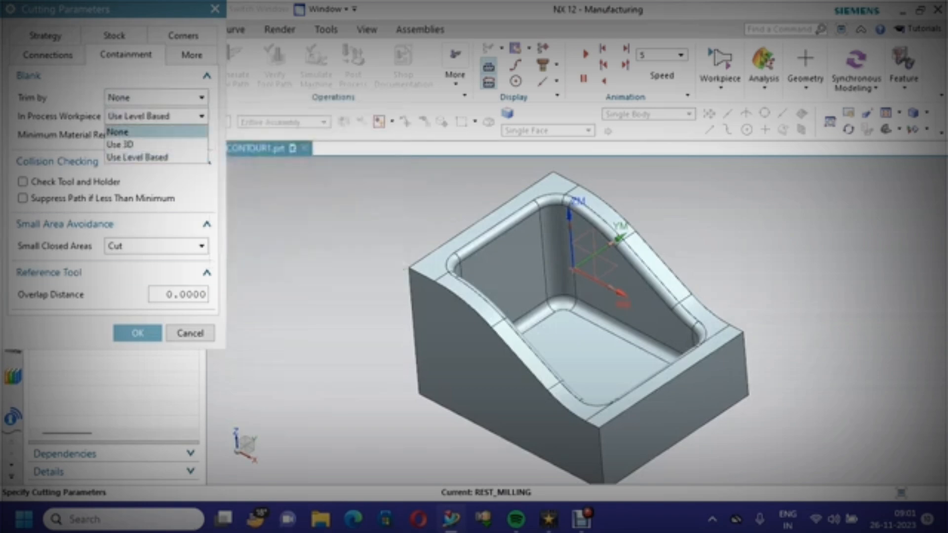
left_click(133, 131)
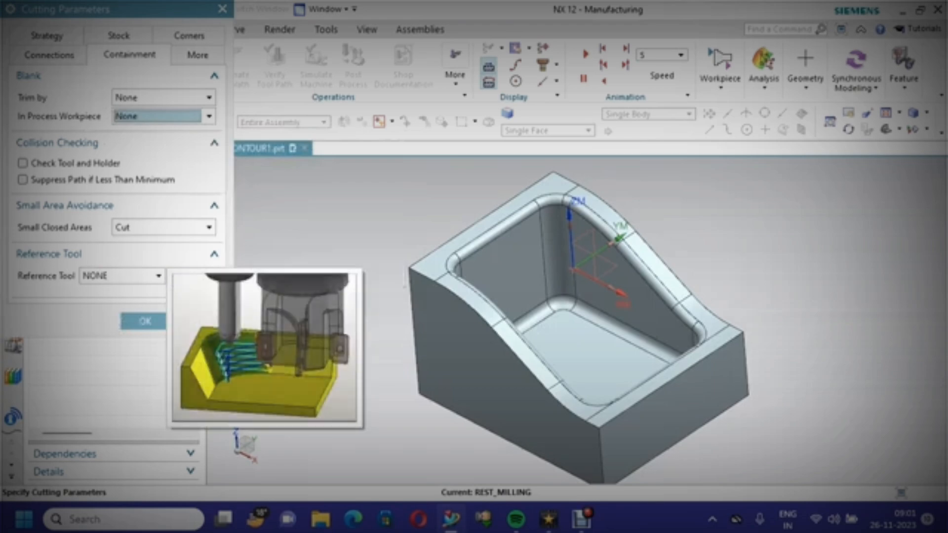
Set the reference tool to MILL30ENDMILL and confirm the cutting parameters
left_click(148, 275)
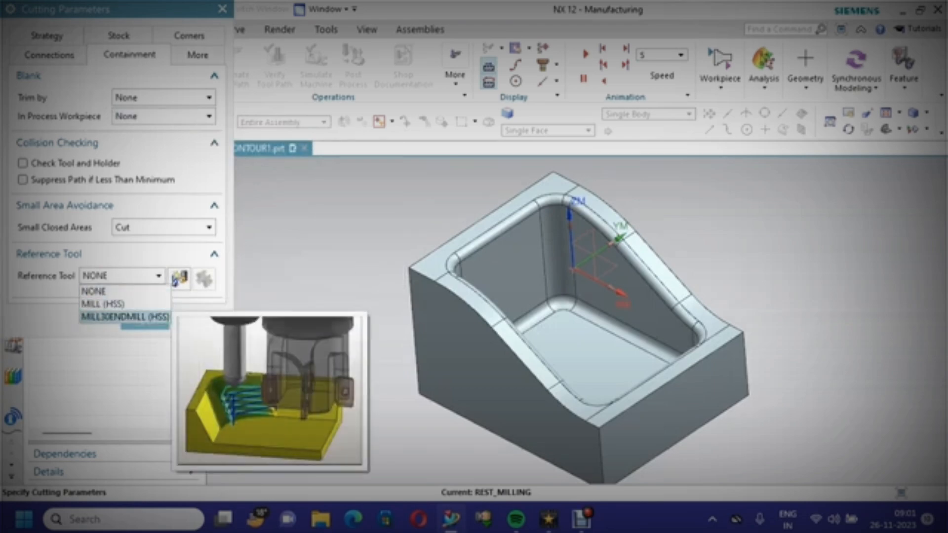
left_click(125, 317)
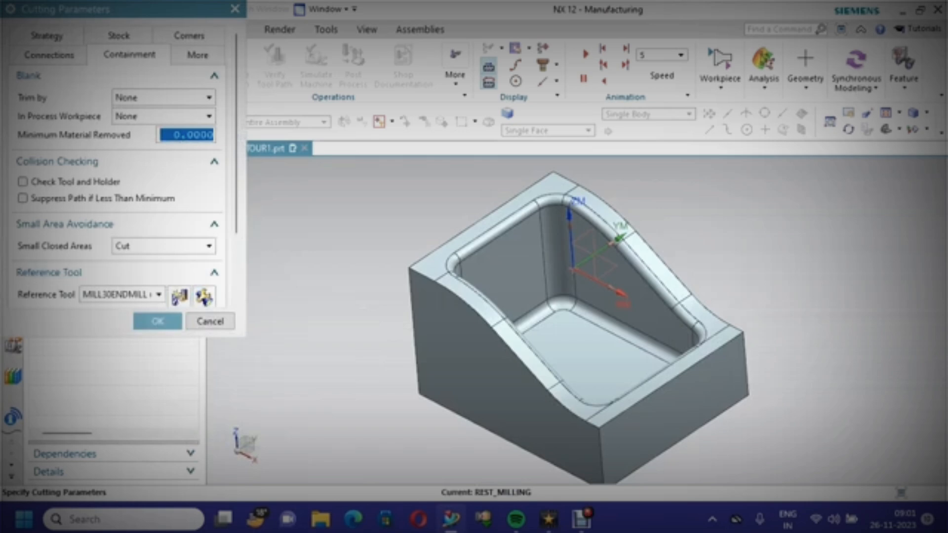
left_click_drag(236, 217, 236, 298)
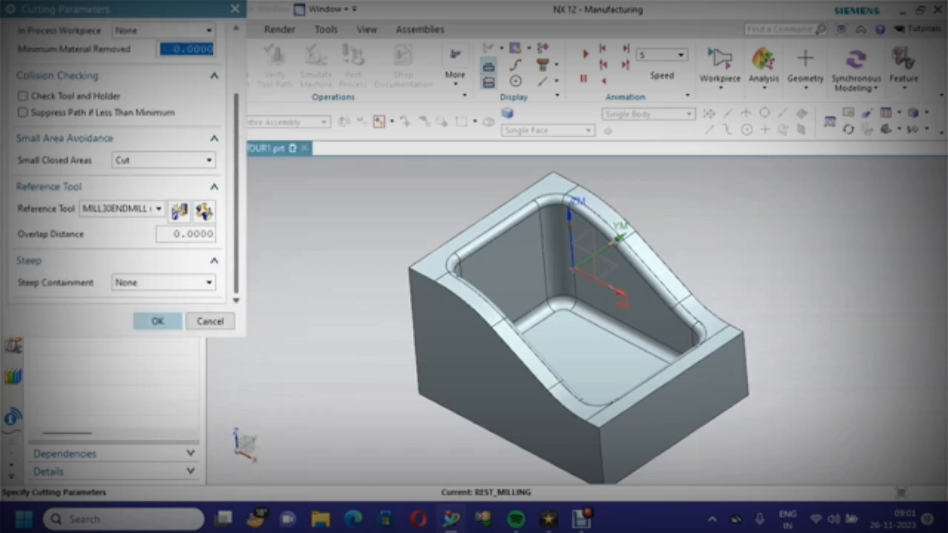
left_click(158, 321)
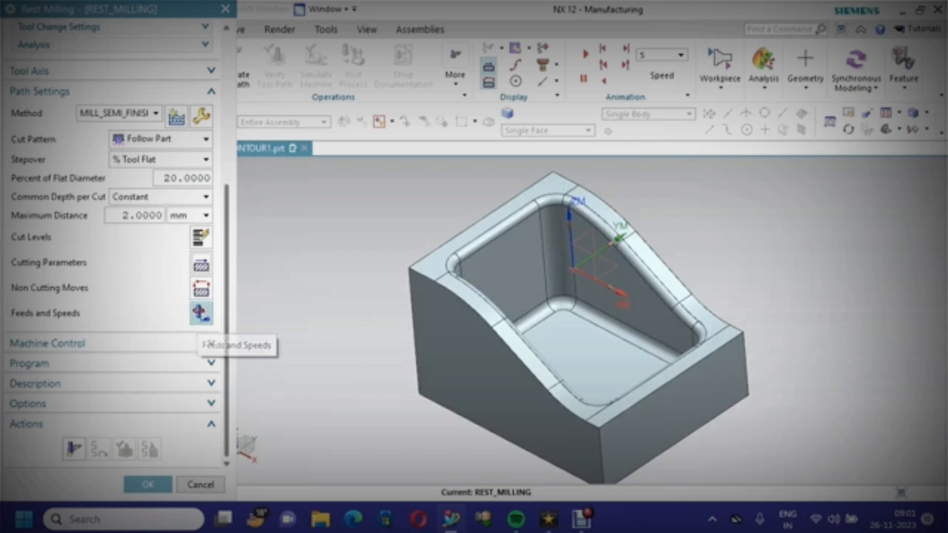
Set feeds and speeds with surface speed 30, calculate the speeds, and enable Optimize Feed Rate When Generating
left_click(201, 313)
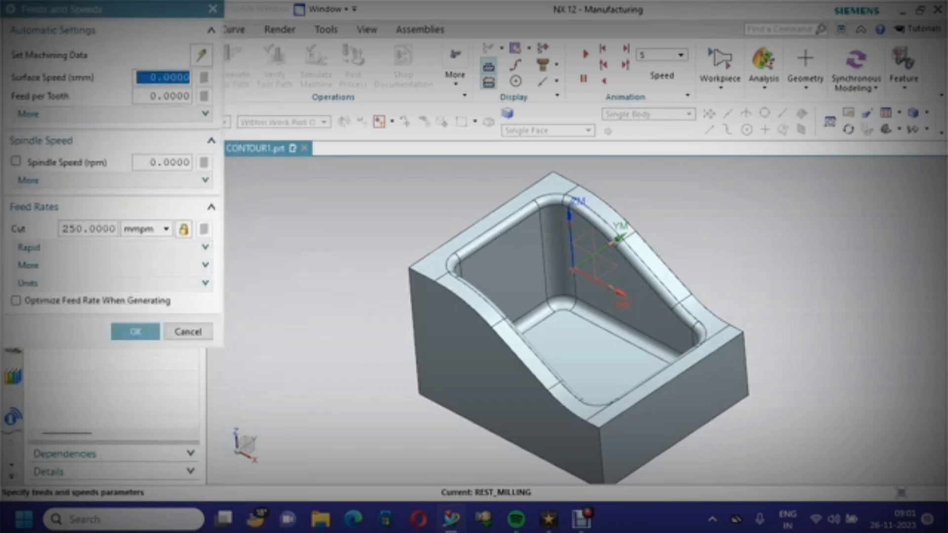
type("30")
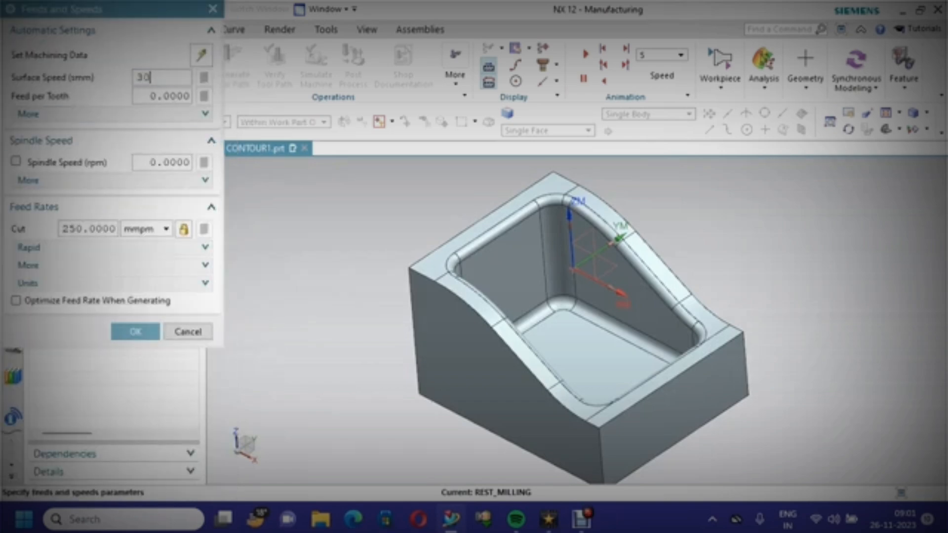
key("Tab")
left_click(204, 77)
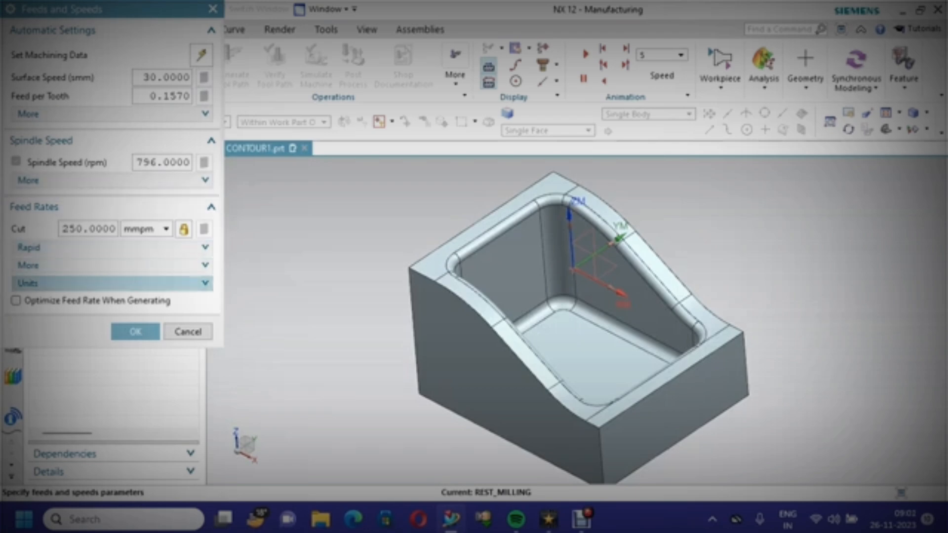
left_click(15, 301)
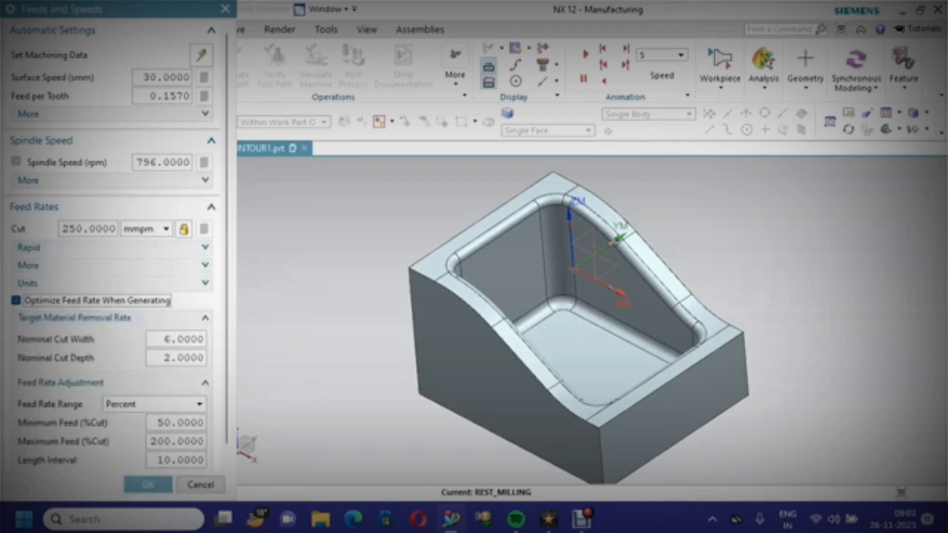
left_click(148, 484)
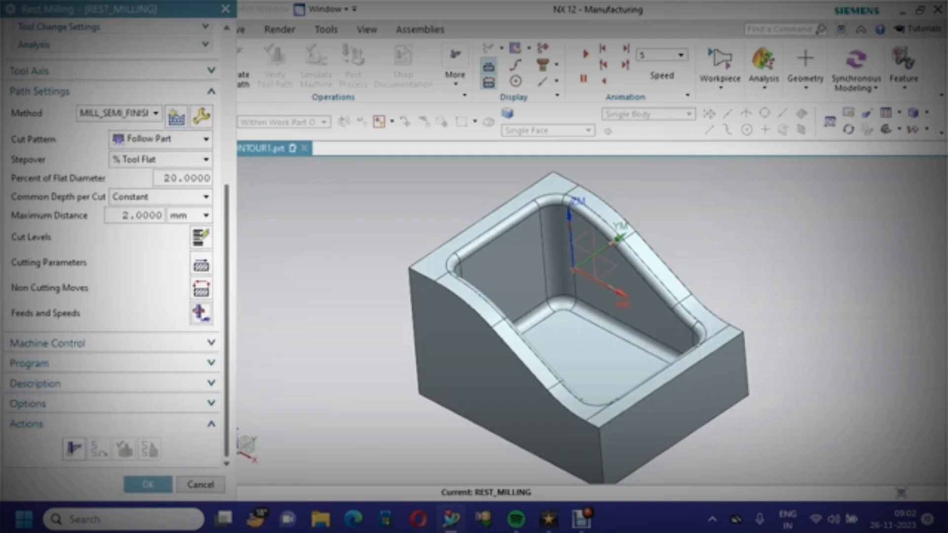
Generate the tool path, then set the maximum distance to 0.2 mm
left_click(74, 448)
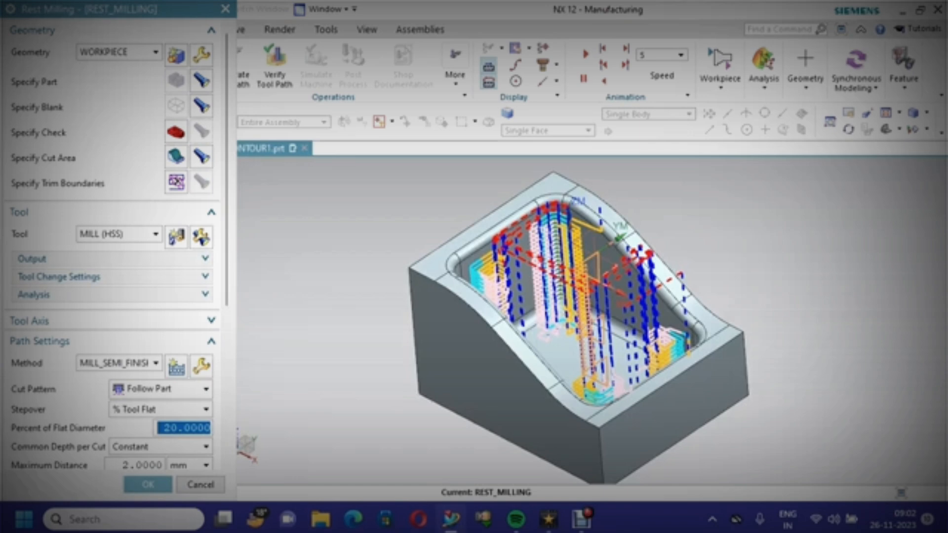
scroll(114, 246, "down", 5)
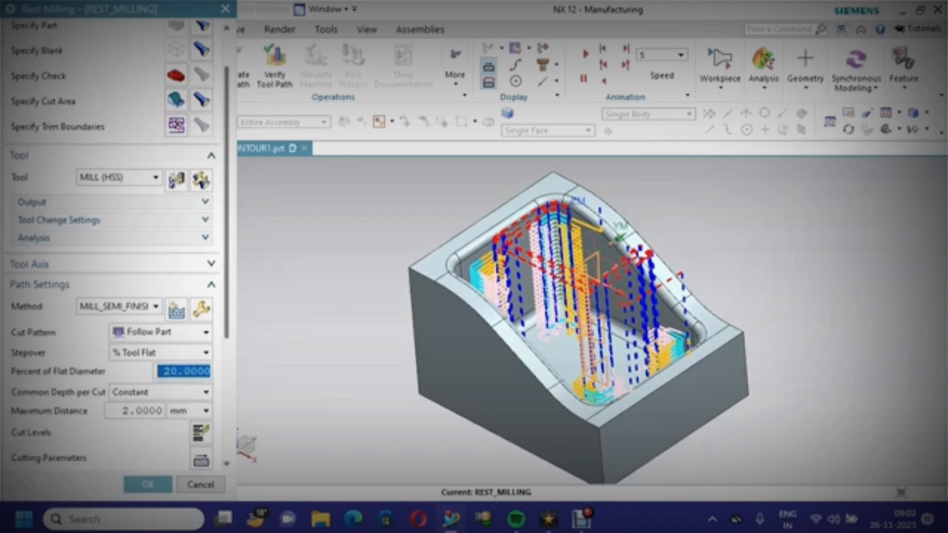
double_click(136, 333)
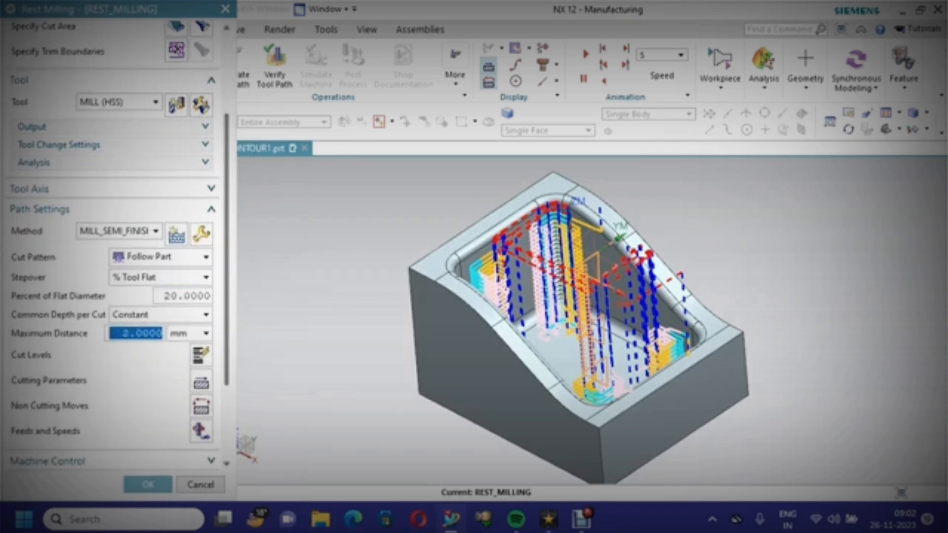
type(".")
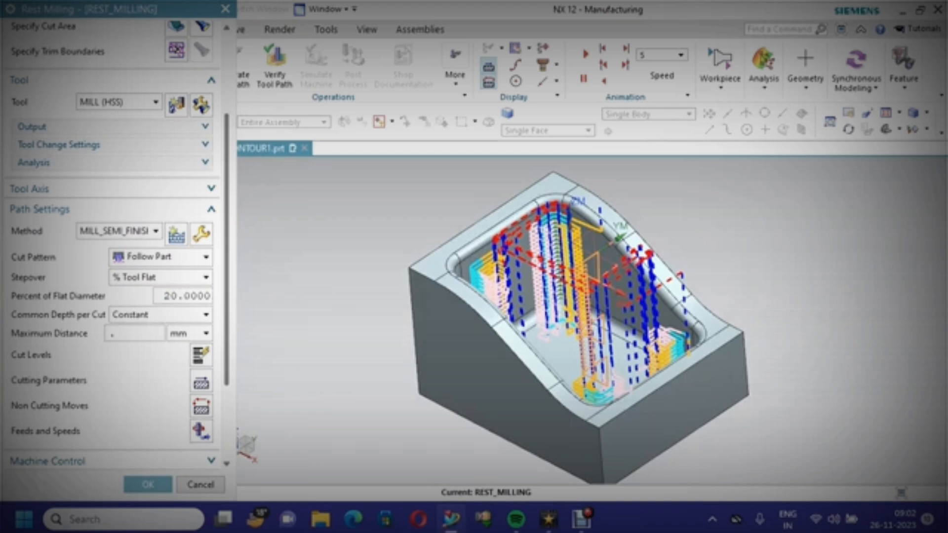
type("2")
double_click(184, 296)
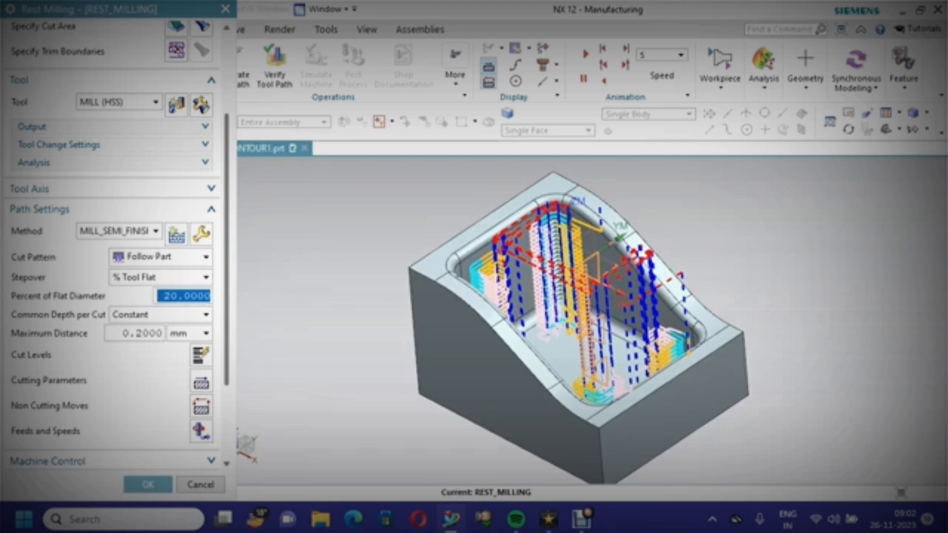
Regenerate the rest milling tool path and confirm the operation
scroll(113, 321, "down", 5)
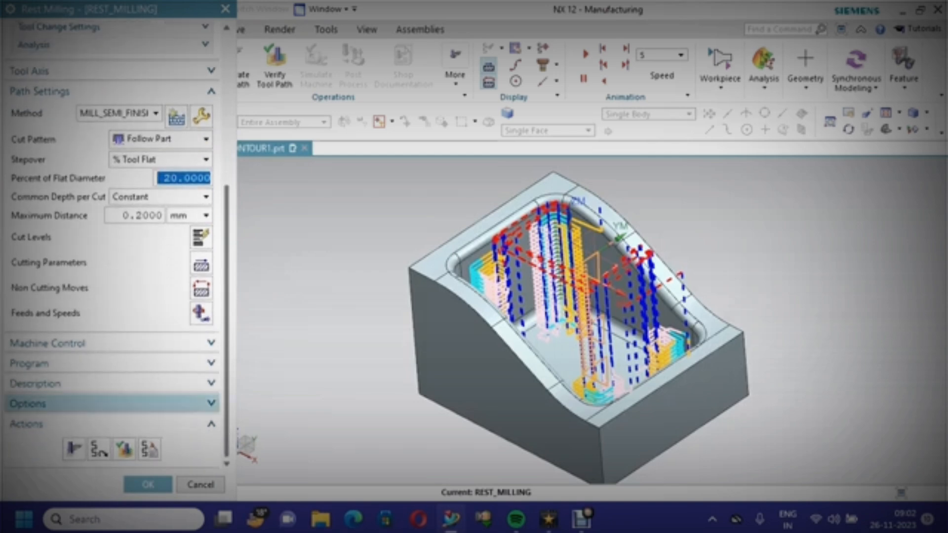
left_click(74, 448)
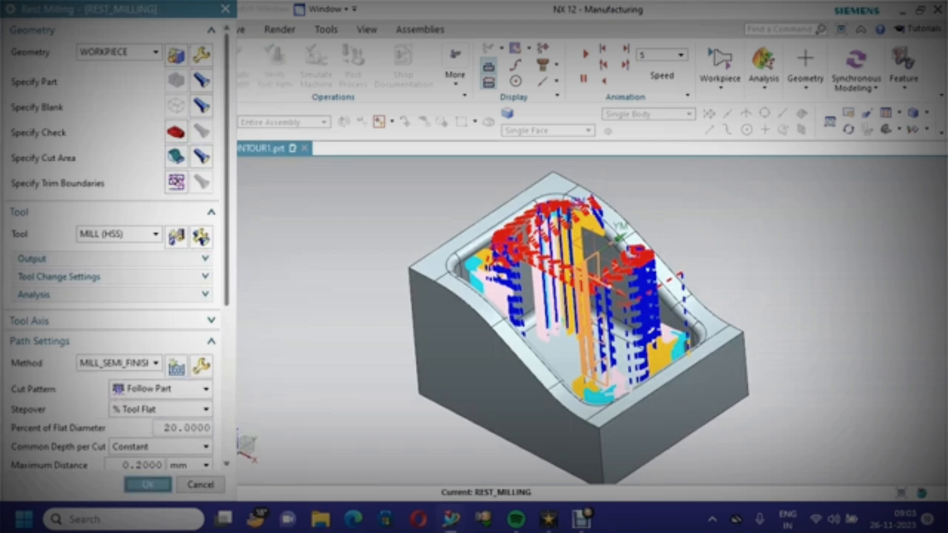
left_click(148, 485)
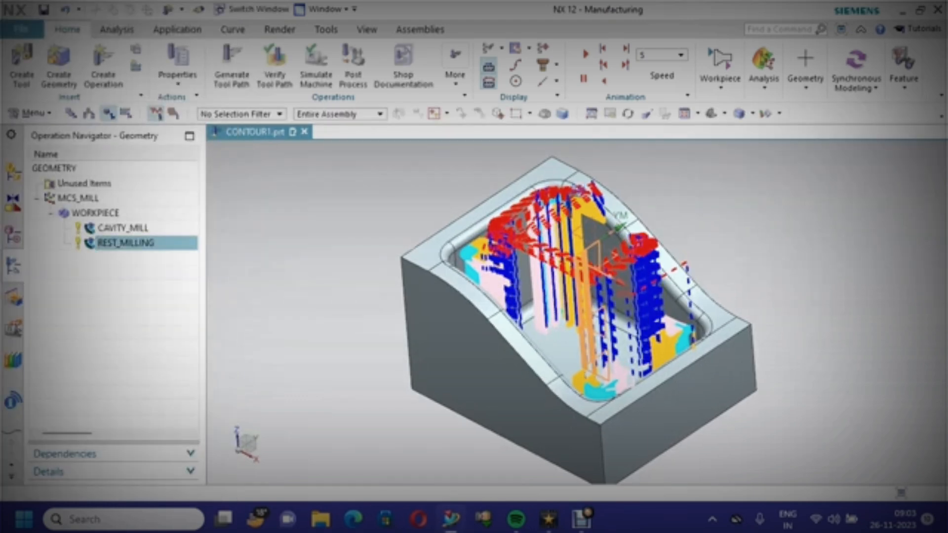
Select both CAVITY_MILL and REST_MILLING operations and open tool path verification for them
left_click(119, 228)
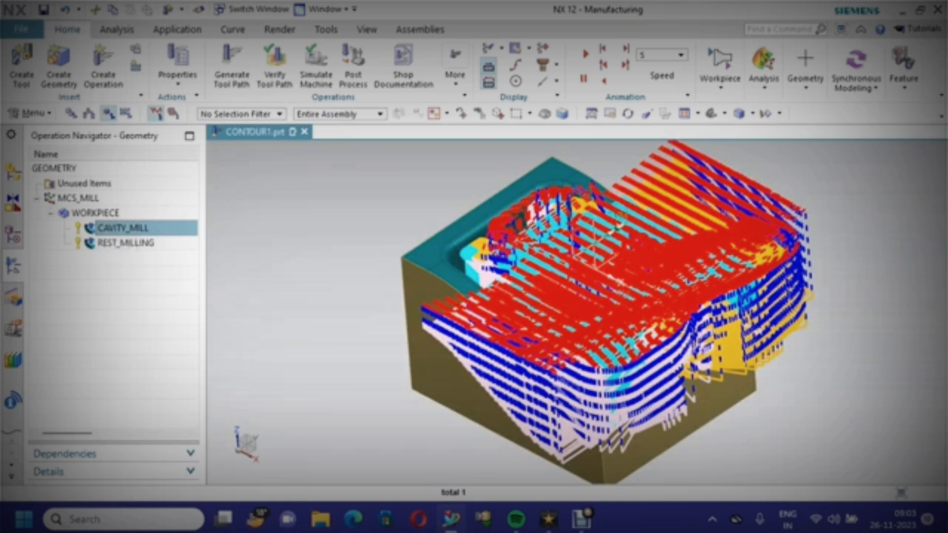
left_click(123, 243, "ctrl")
right_click(124, 243)
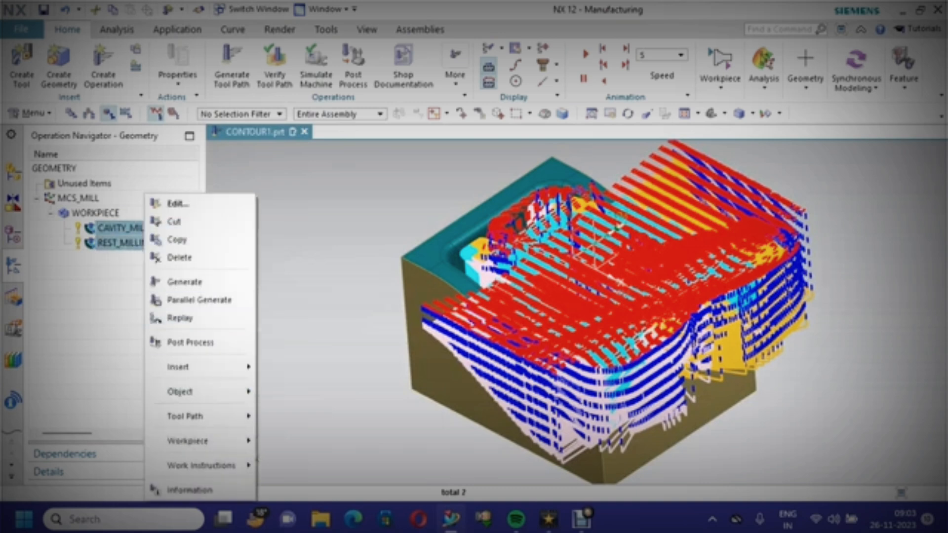
mouse_move(202, 416)
left_click(306, 393)
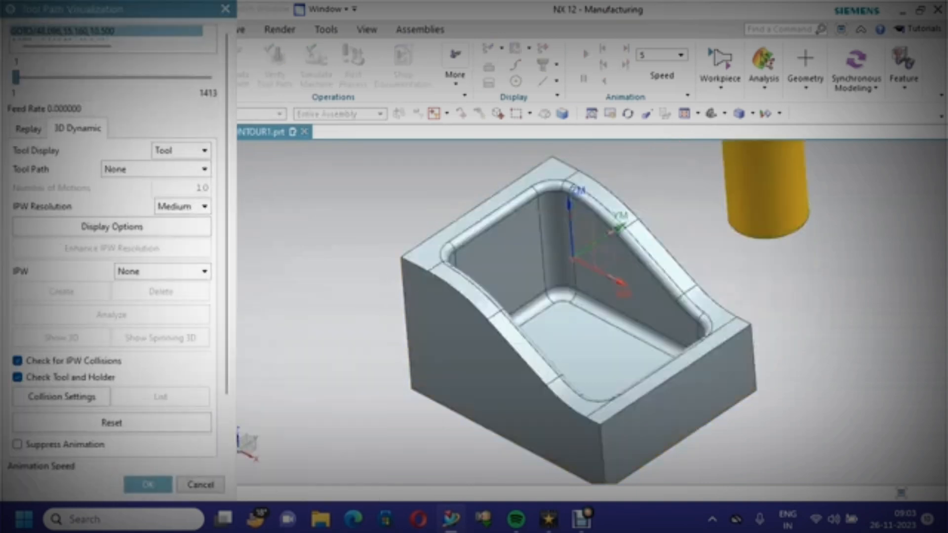
Play the 3D Dynamic verification at animation speed 4
scroll(113, 247, "down", 3)
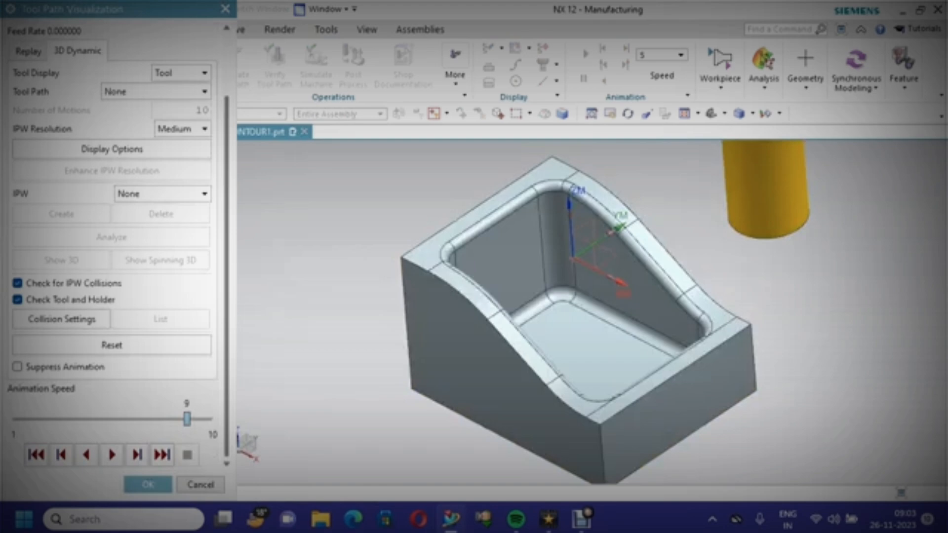
left_click_drag(186, 419, 80, 420)
left_click(112, 454)
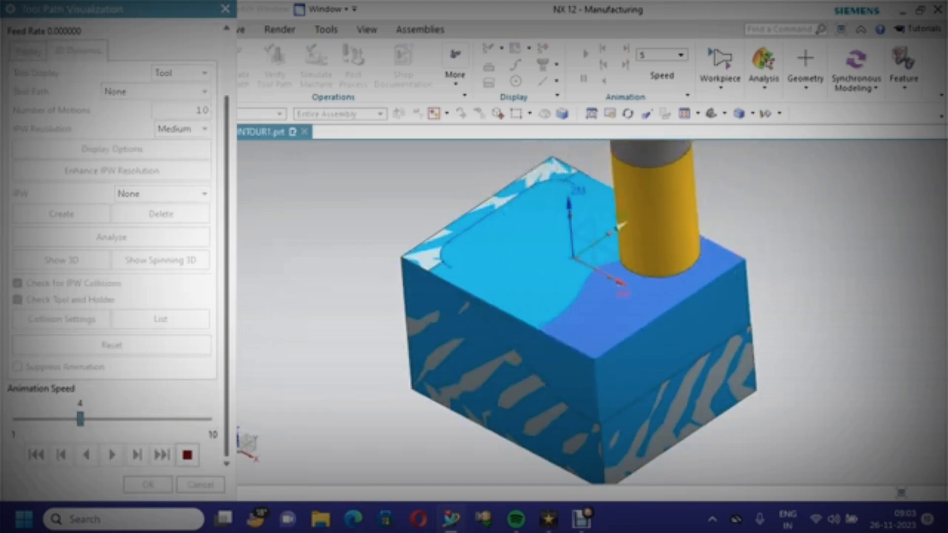
Watch the dynamic verification of the rest milling at animation speeds from 2 to 10, ending at 8, and zoom into the machined pocket
left_click_drag(80, 419, 102, 419)
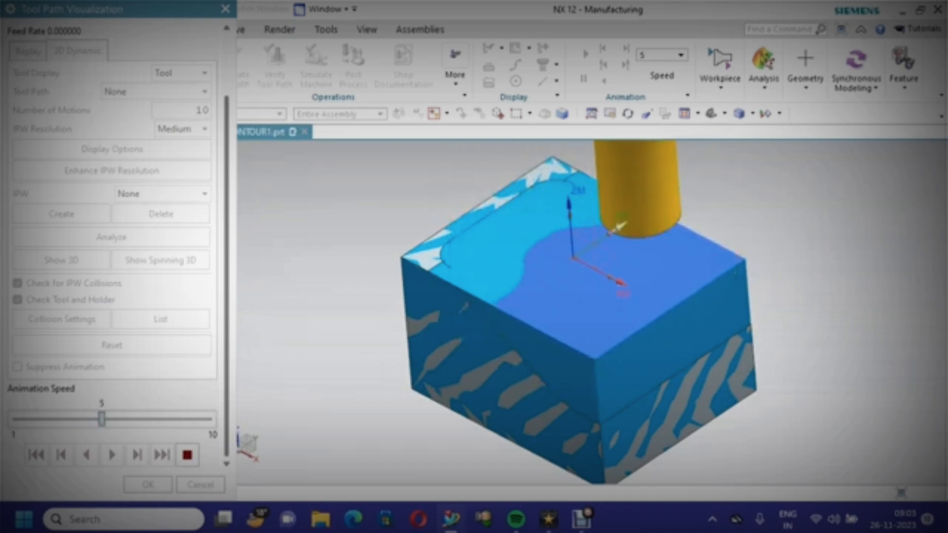
left_click(165, 419)
left_click(166, 419)
left_click(165, 420)
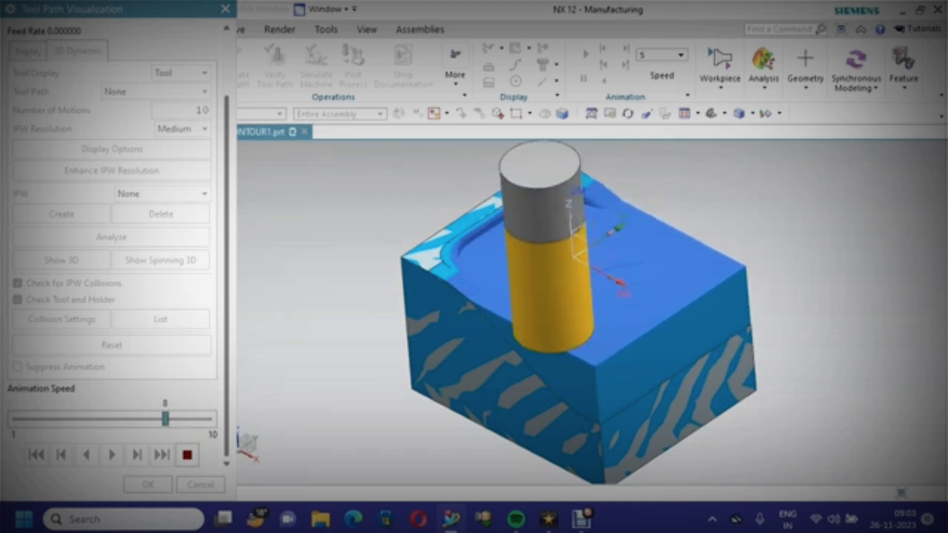
left_click_drag(166, 419, 208, 419)
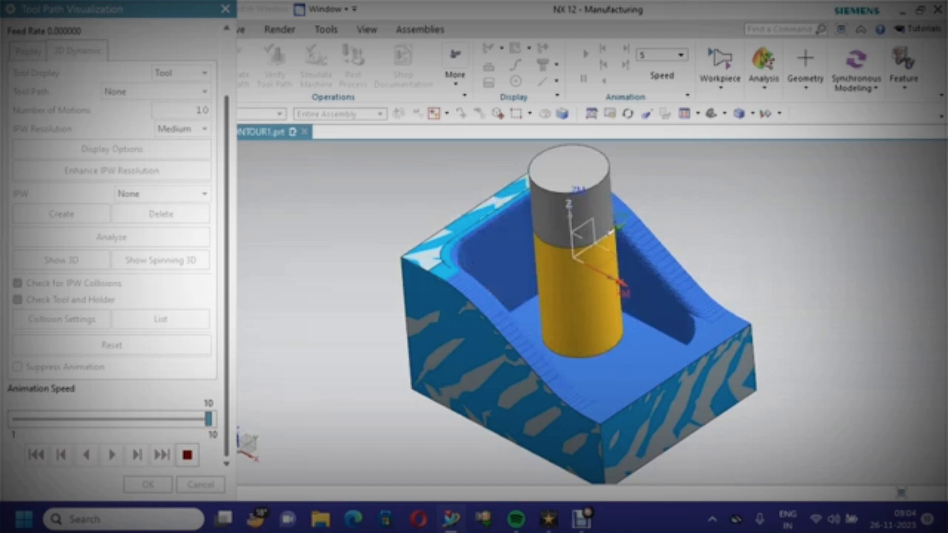
left_click_drag(208, 420, 37, 419)
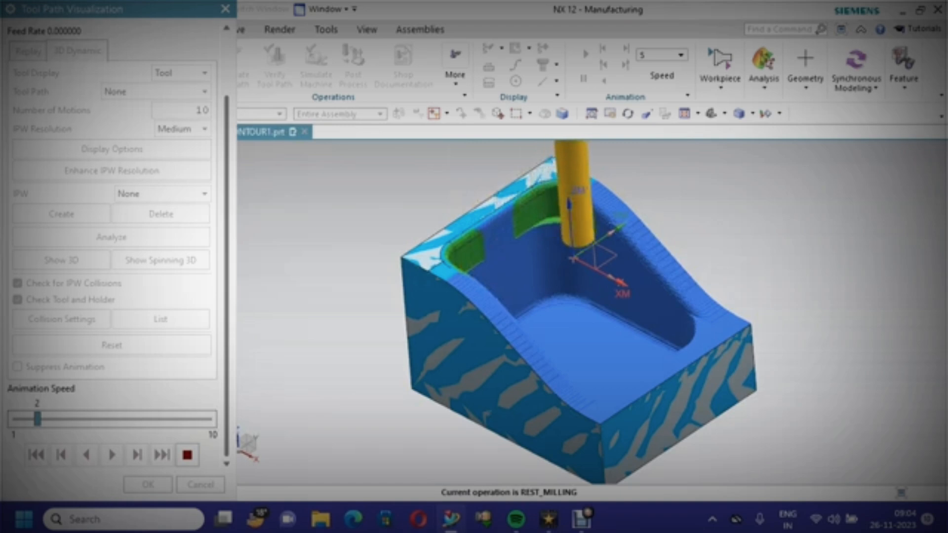
left_click_drag(37, 420, 123, 419)
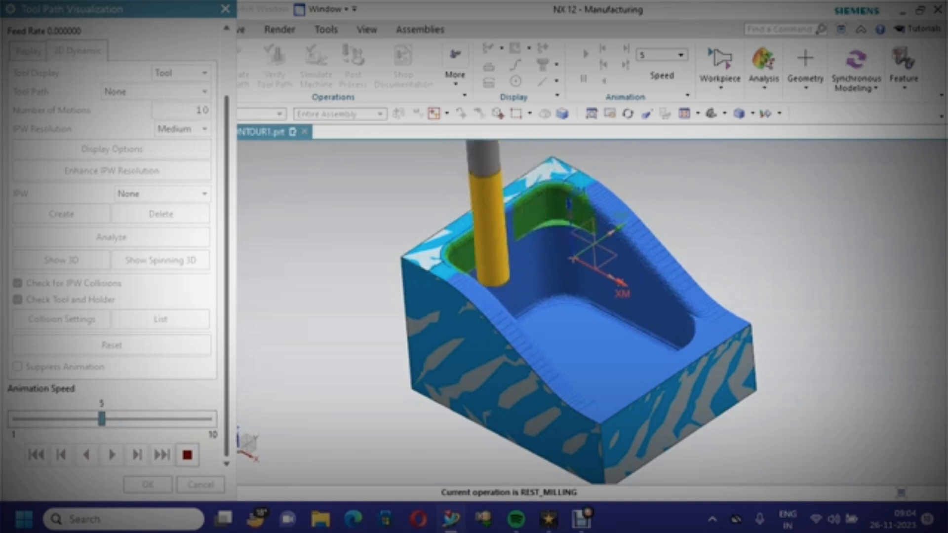
left_click_drag(122, 419, 143, 419)
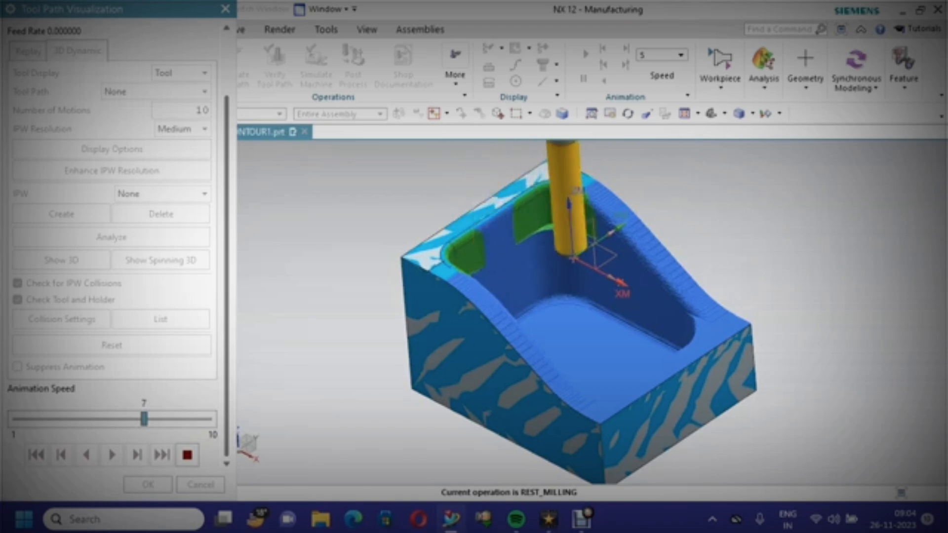
left_click_drag(143, 419, 165, 420)
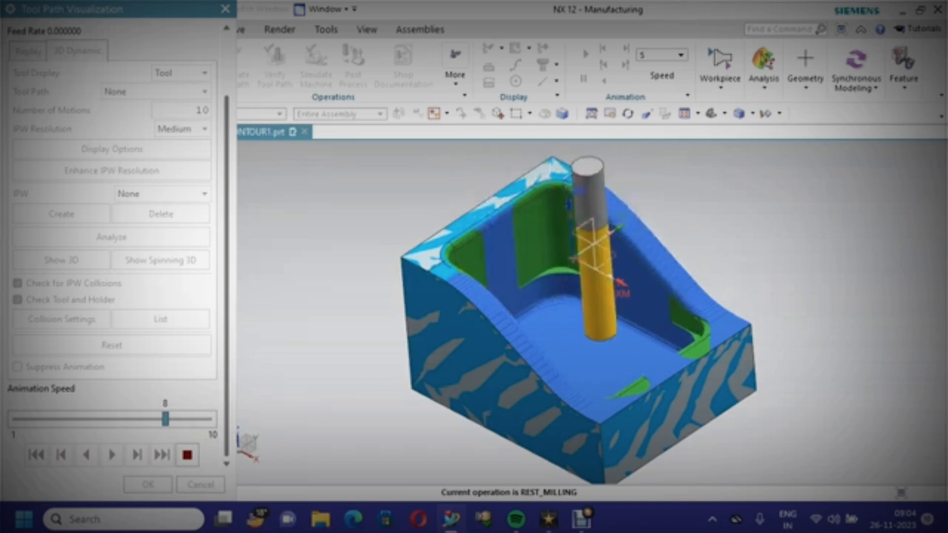
scroll(644, 321, "up", 2)
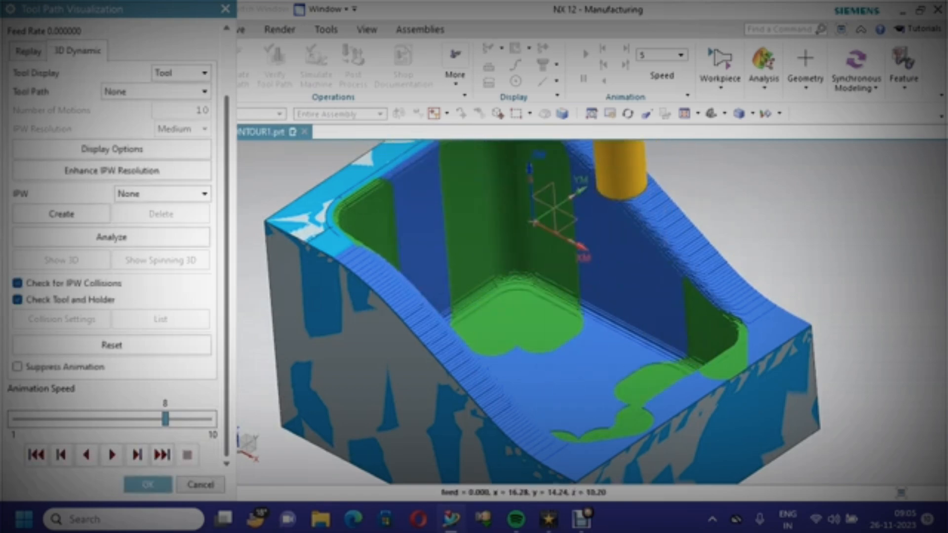
scroll(589, 380, "up", 5)
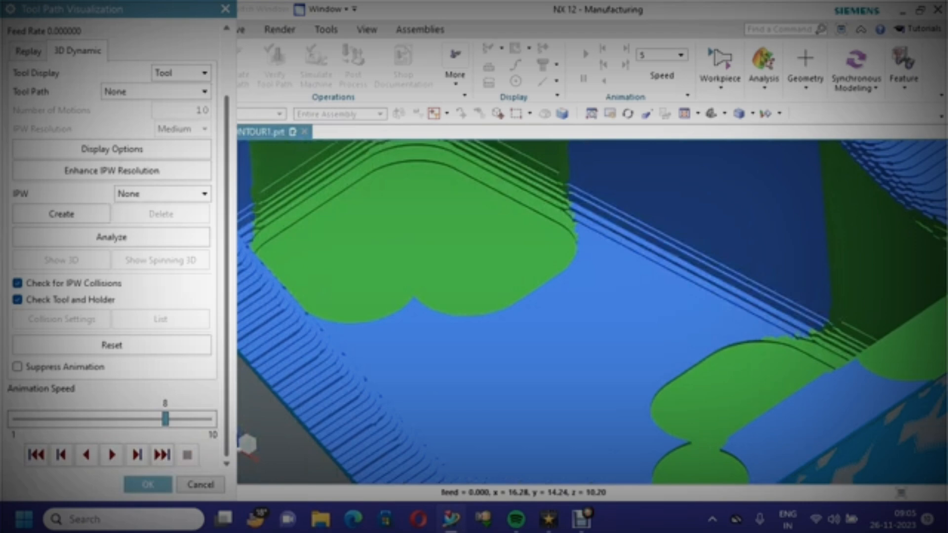
scroll(589, 381, "down", 5)
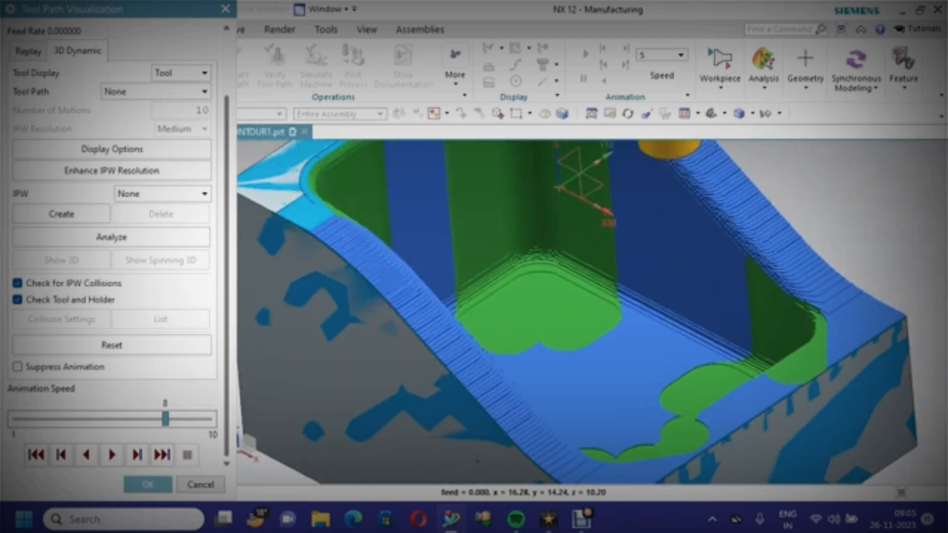
scroll(589, 380, "down", 2)
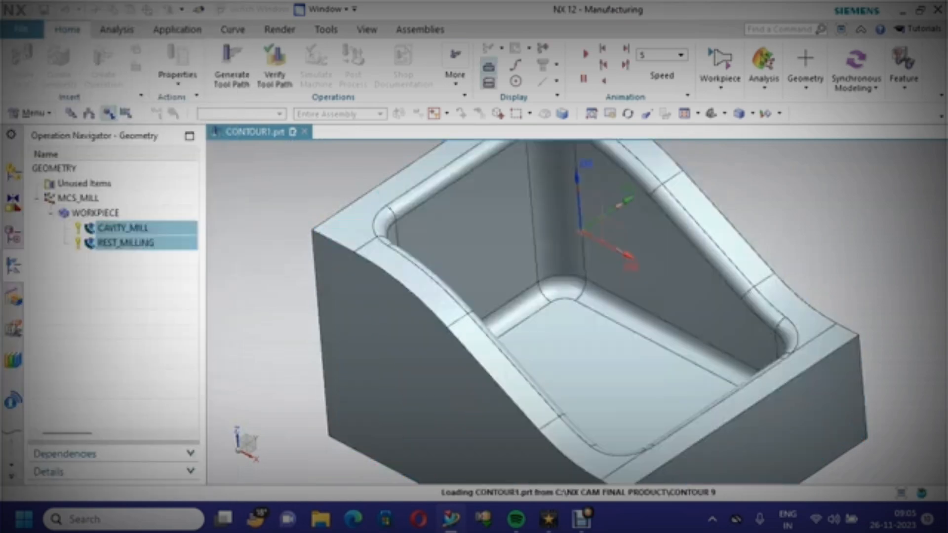
Save the part file and fit the model in the view
key("ctrl+s")
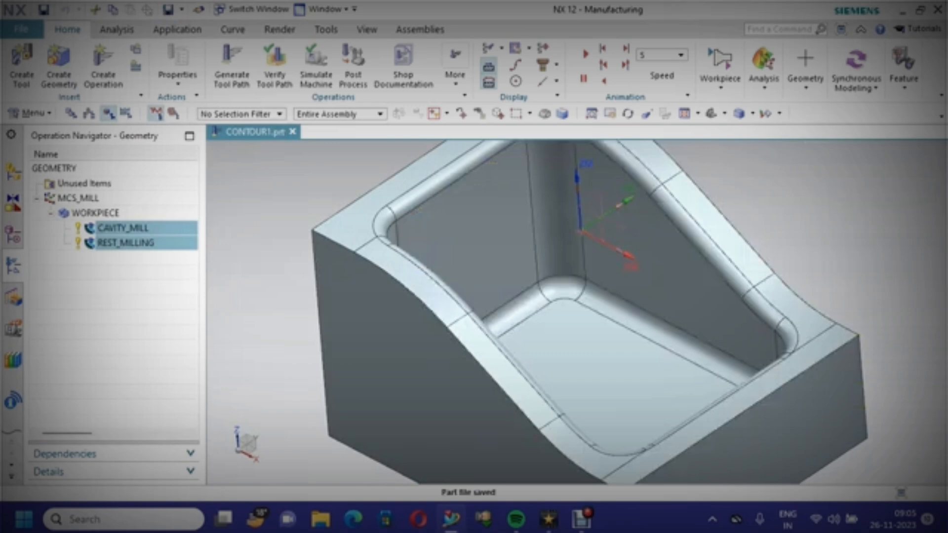
right_click(254, 168)
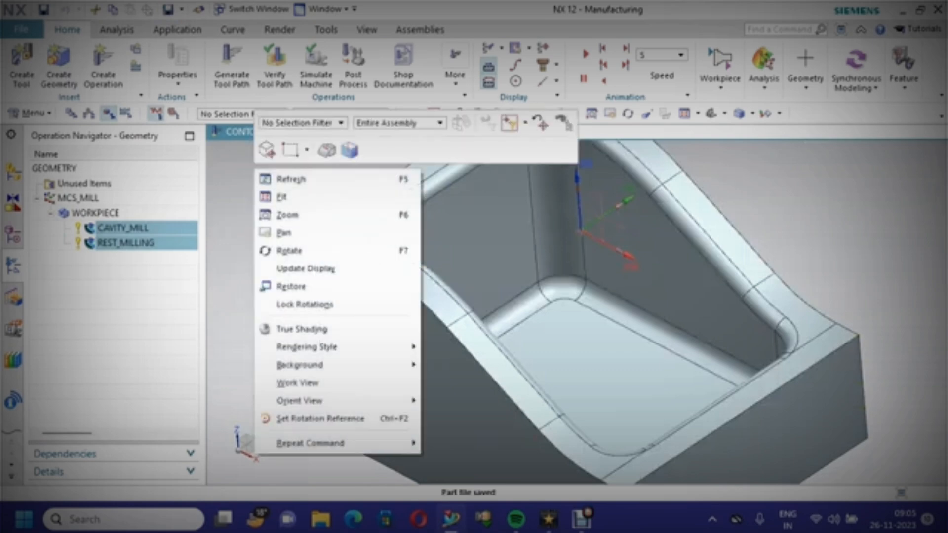
left_click(283, 196)
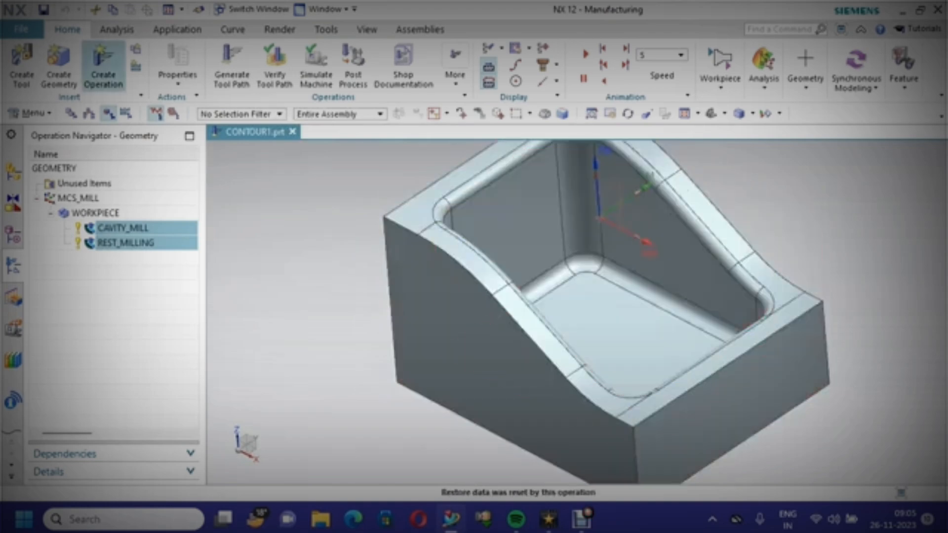
Create a mill_contour Fixed Contour operation under WORKPIECE with the MILL_FINISH method
left_click(104, 63)
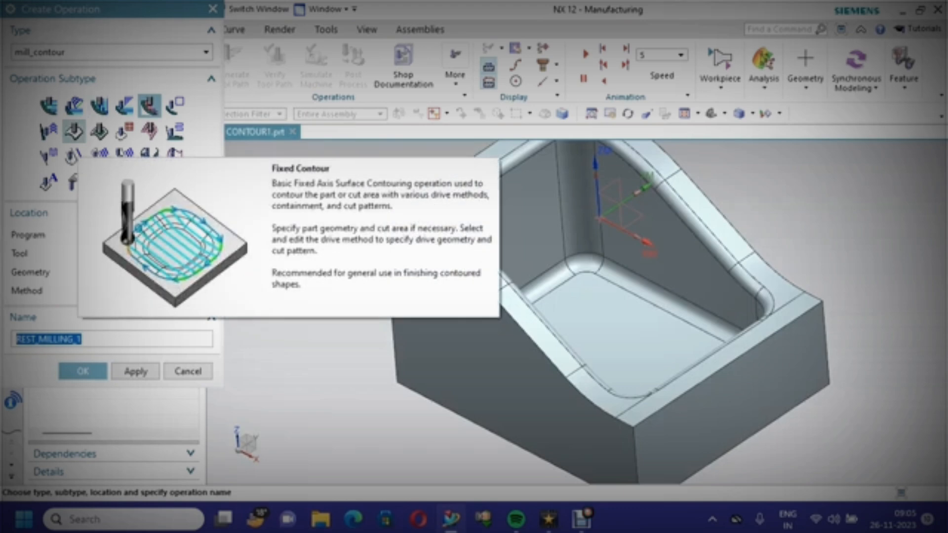
left_click(73, 130)
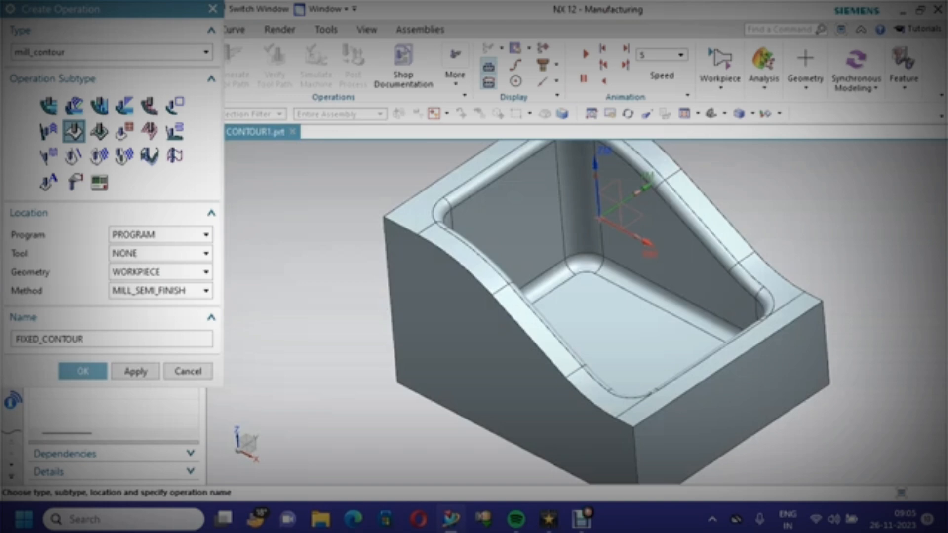
left_click(206, 291)
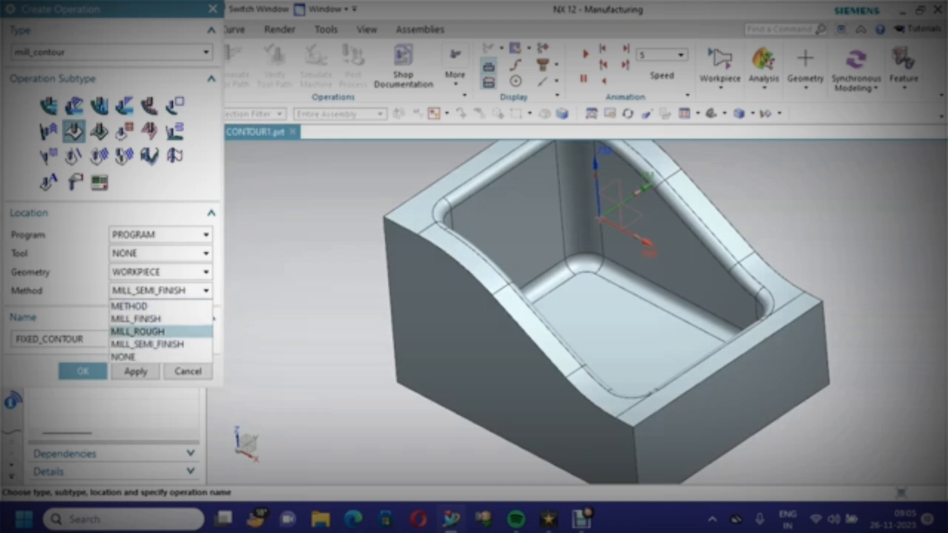
left_click(136, 319)
left_click(83, 371)
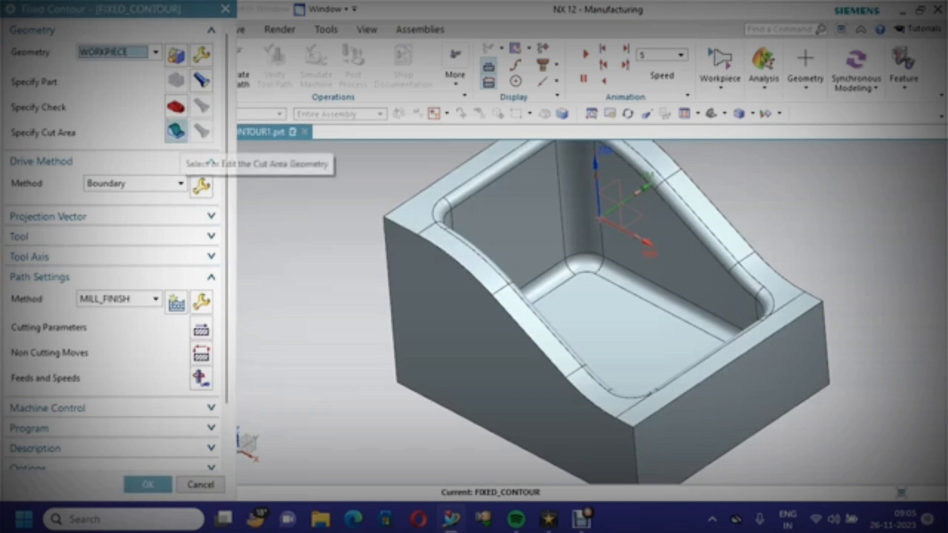
Specify the cut area as the eight contoured top rim faces surrounding the pocket
left_click(176, 131)
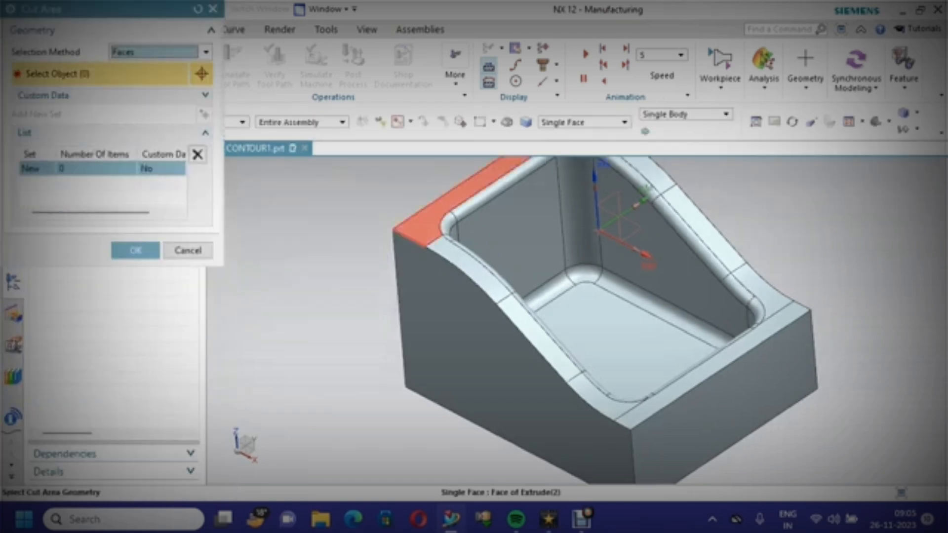
left_click(444, 210)
left_click(472, 269)
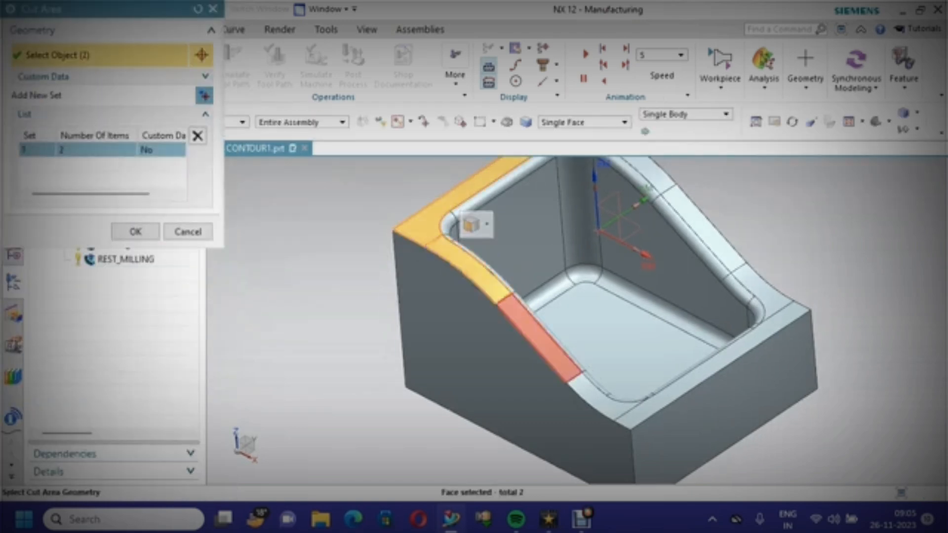
left_click(536, 323)
left_click(607, 397)
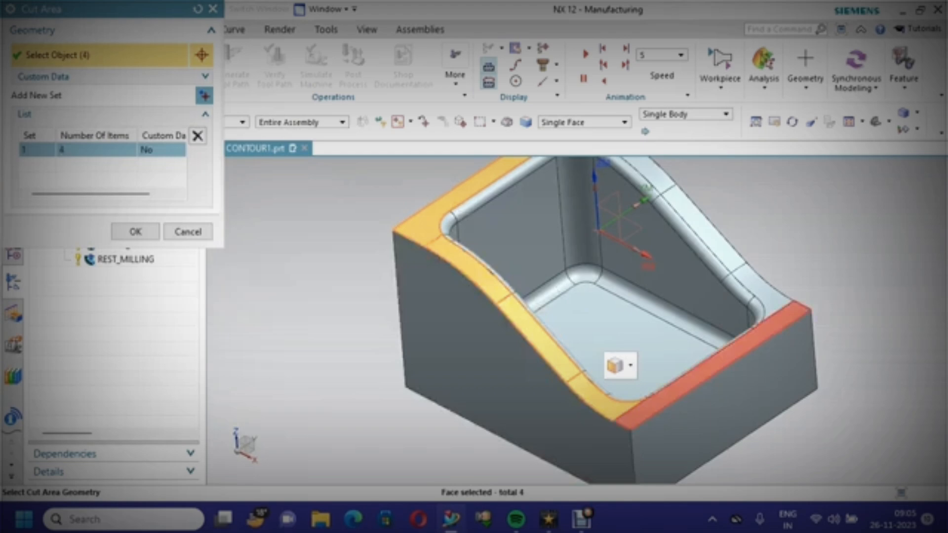
left_click(652, 395)
left_click(787, 285)
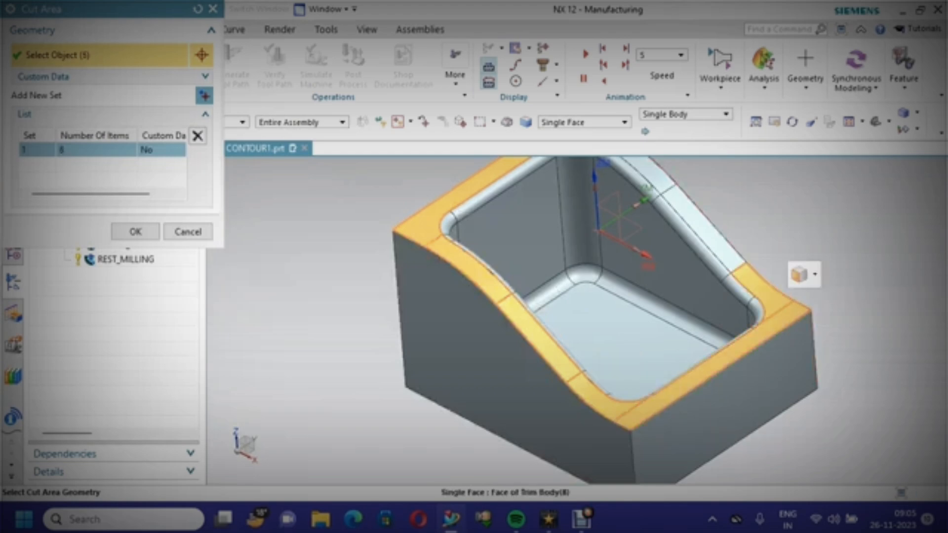
left_click(726, 231)
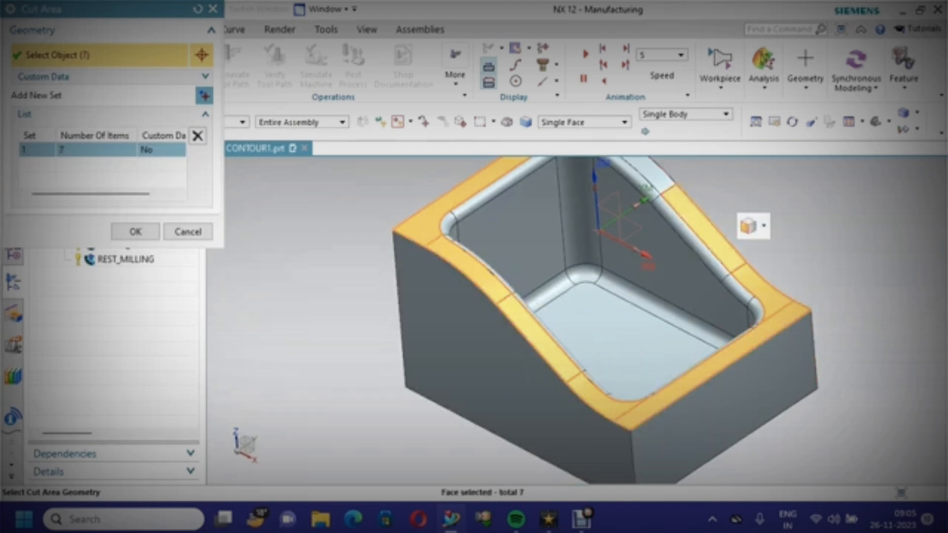
right_click(335, 170)
left_click(365, 245)
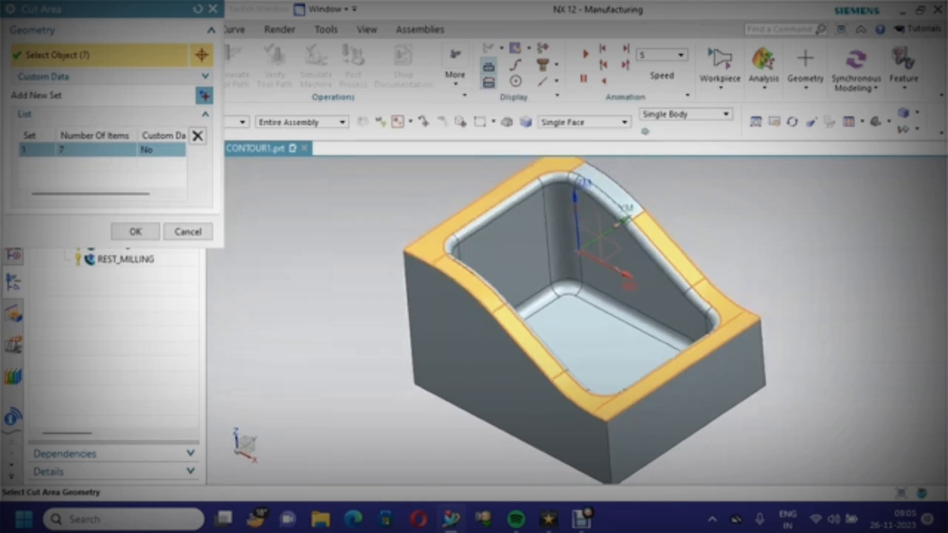
scroll(617, 198, "up", 2)
left_click(620, 184)
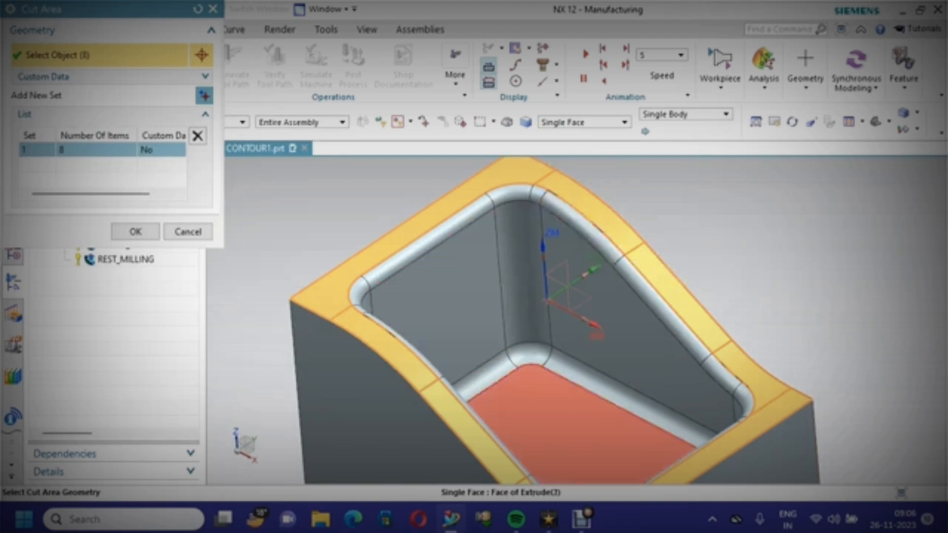
scroll(512, 387, "down", 3)
scroll(574, 472, "up", 3)
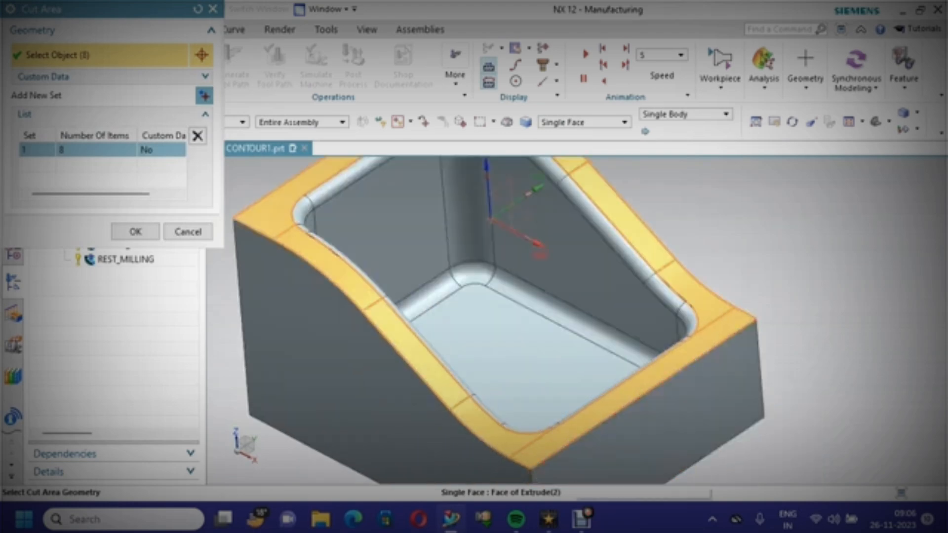
left_click(136, 231)
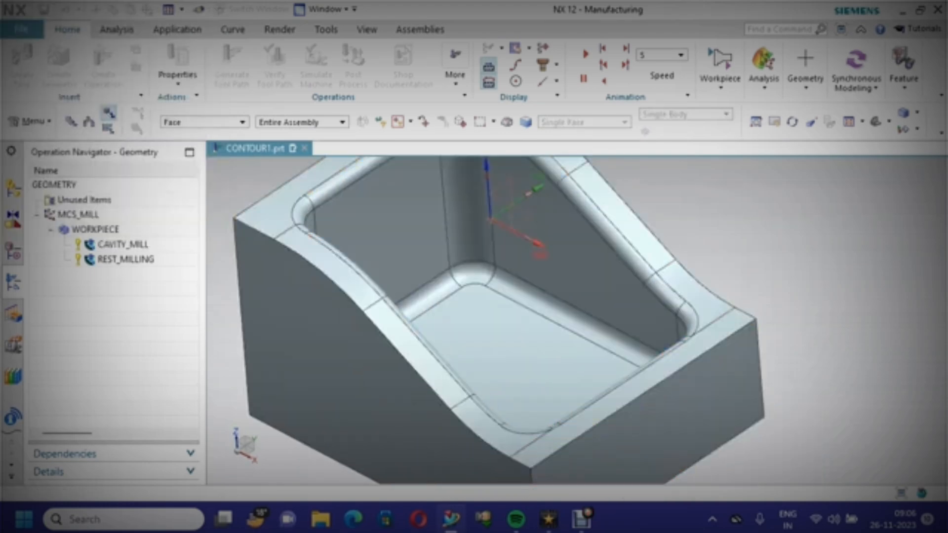
Change the drive method to Area Milling and accept the drive reset
scroll(198, 277, "down", 2)
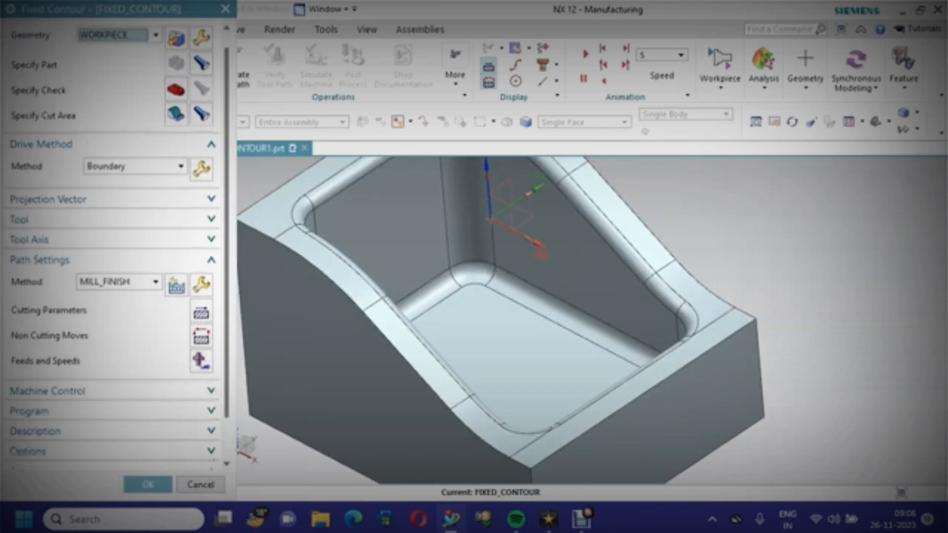
left_click(136, 152)
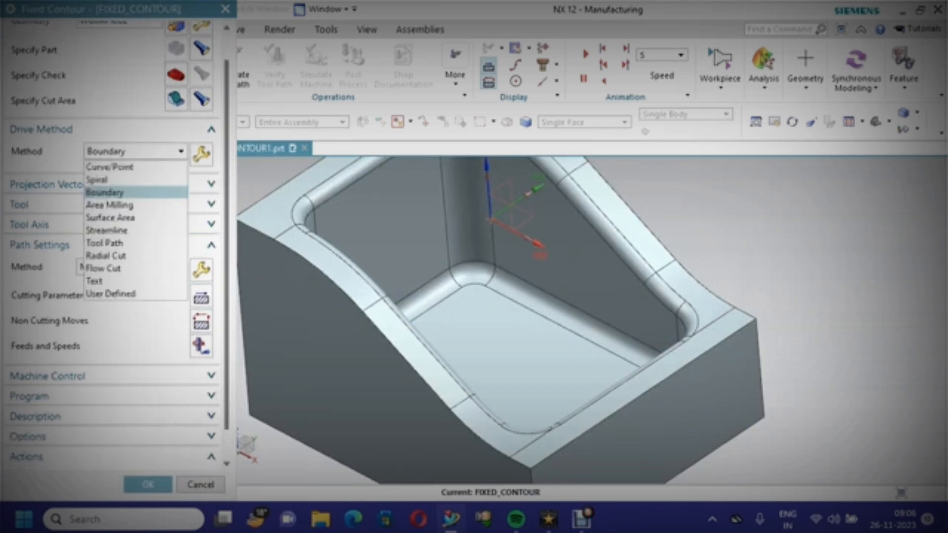
left_click(109, 205)
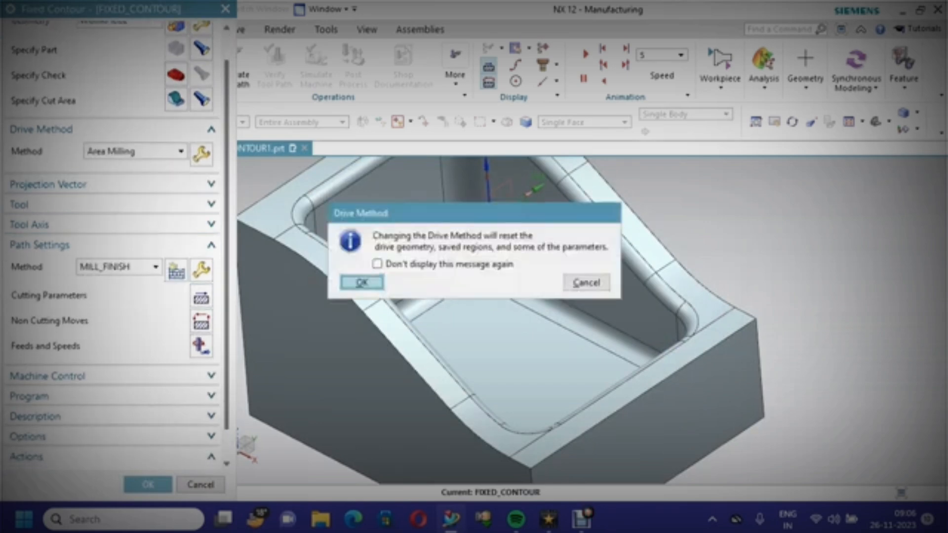
left_click(362, 282)
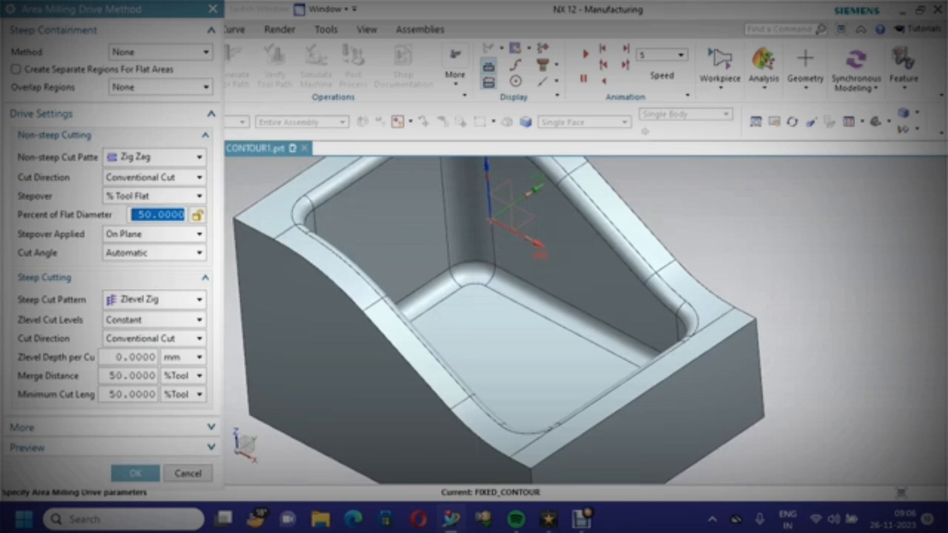
Set non-steep cutting to Zig Zag, Conventional Cut, Scallop stepover with 0.005 maximum scallop height, applied On Part
left_click(154, 157)
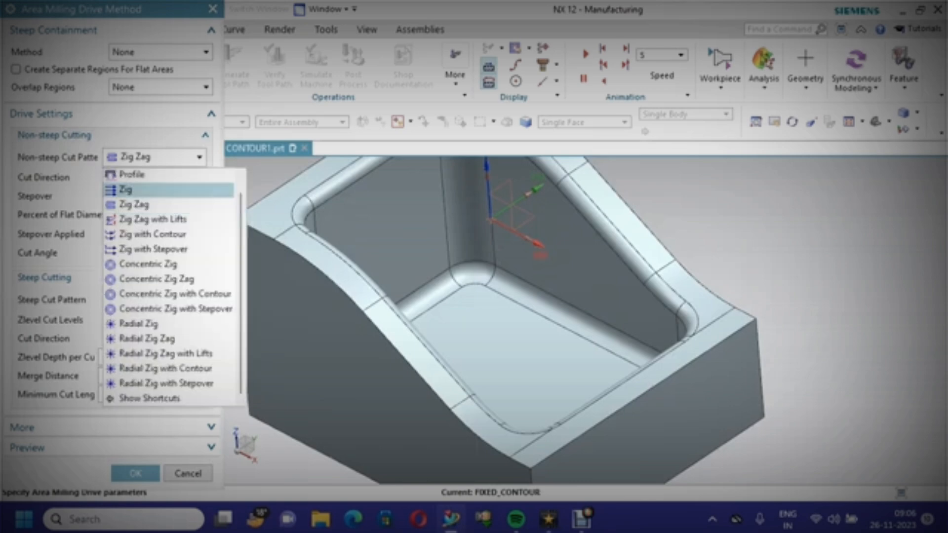
left_click(134, 205)
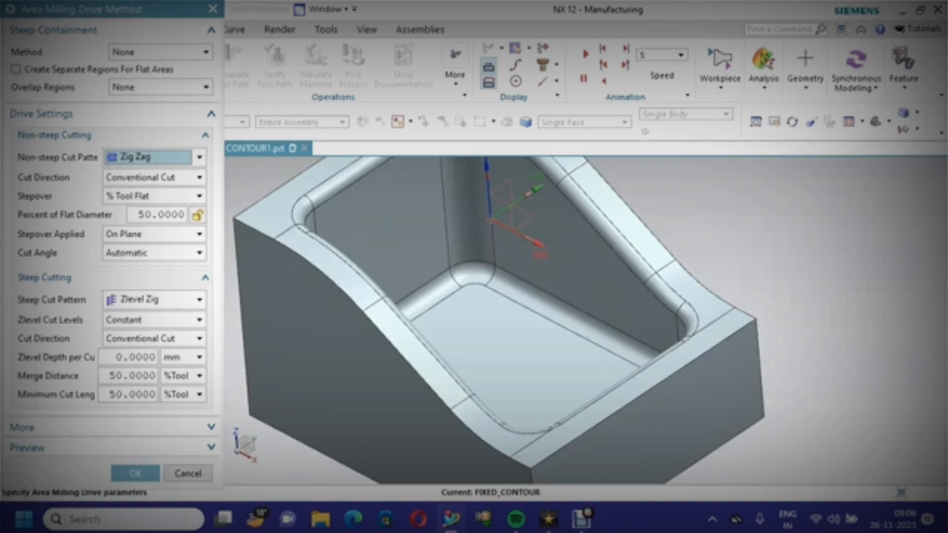
left_click(154, 178)
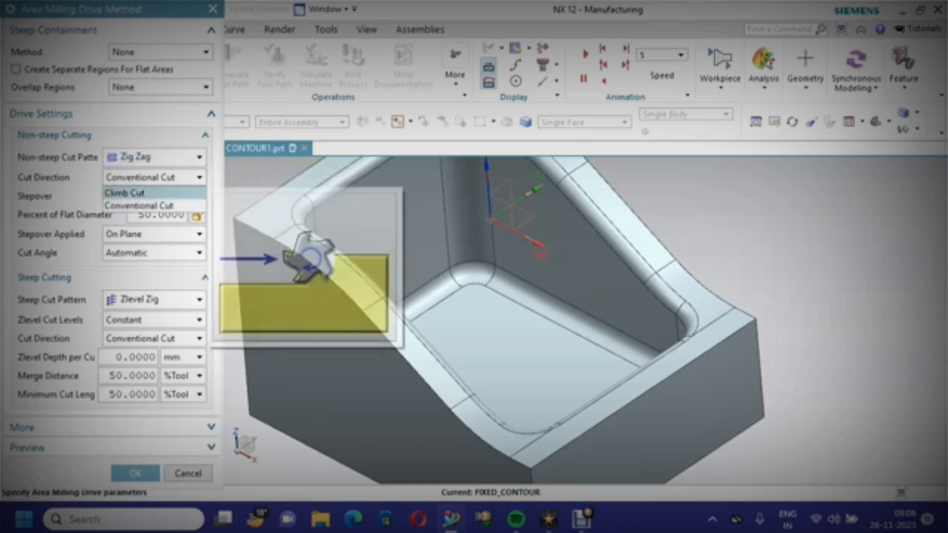
left_click(139, 205)
left_click(154, 196)
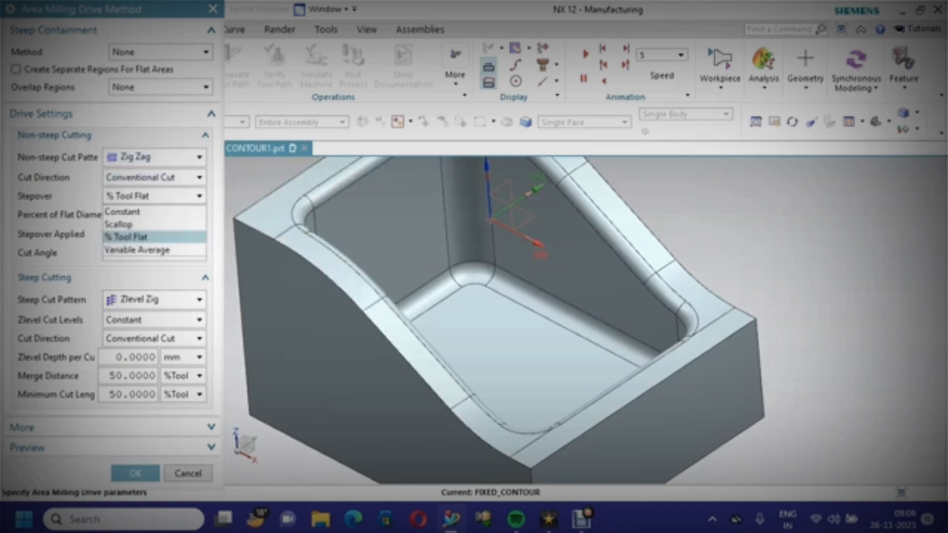
left_click(129, 224)
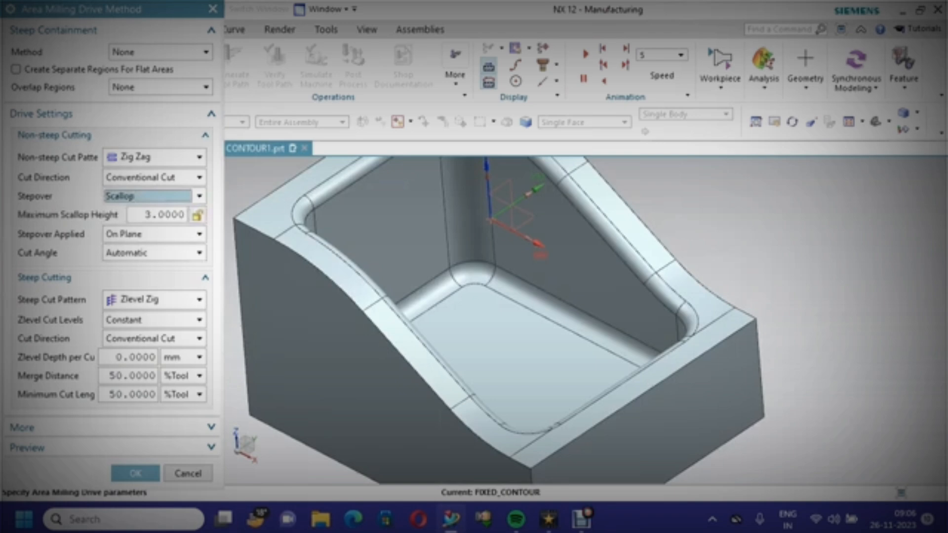
double_click(158, 215)
type("0")
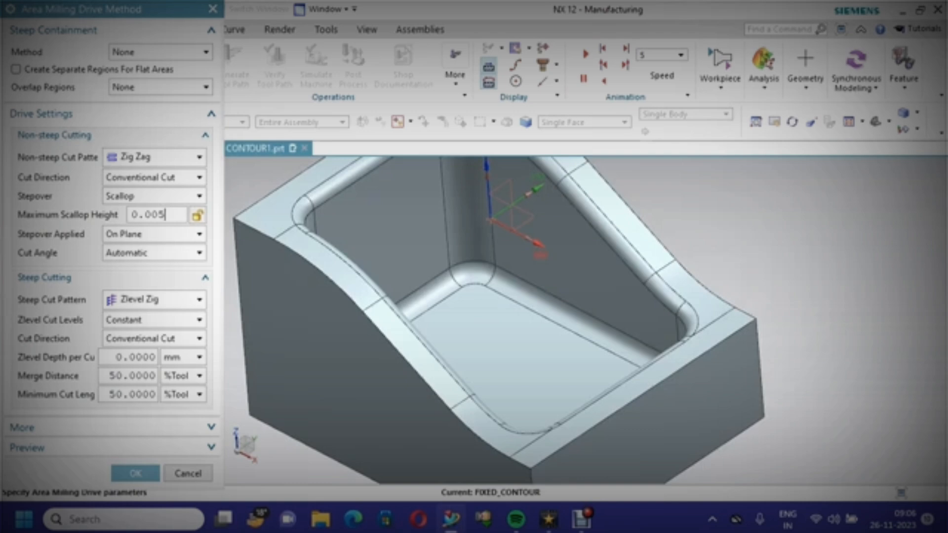
left_click(154, 234)
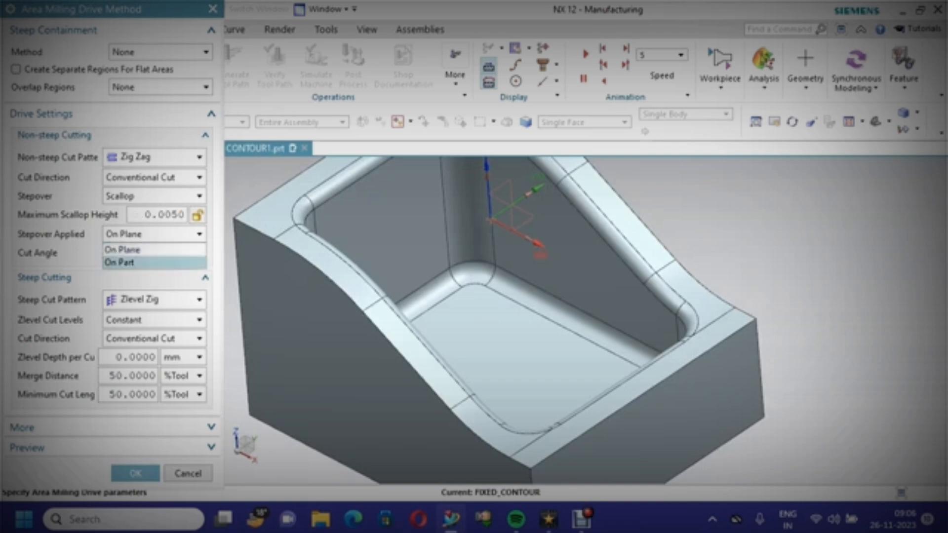
left_click(148, 262)
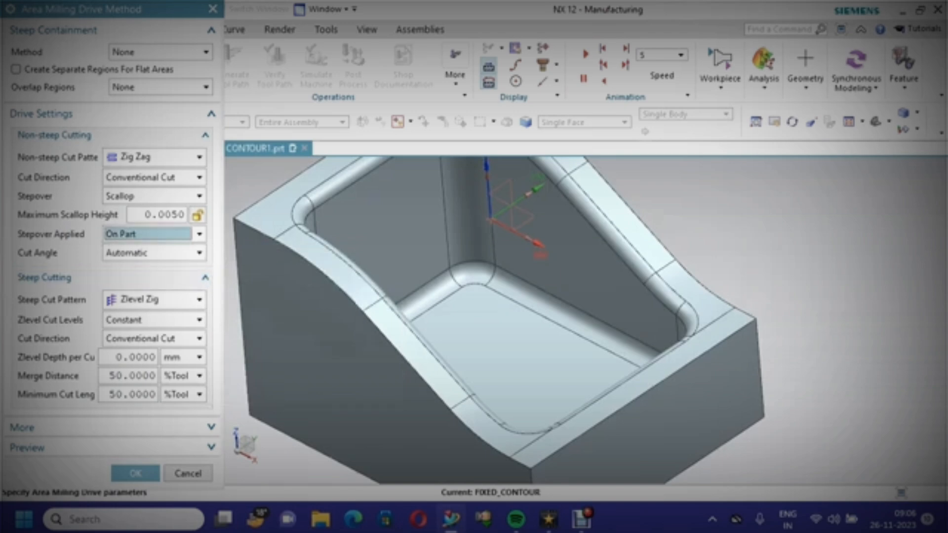
Set steep cutting to Zlevel Zig Zag with Optimized cut levels and 0.005 mm depth per cut, and accept the drive settings
left_click(154, 300)
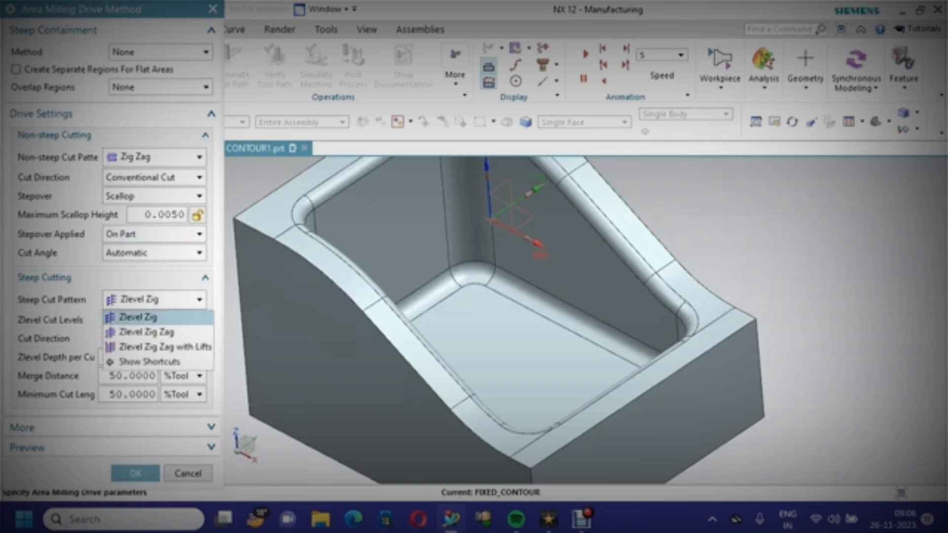
left_click(146, 332)
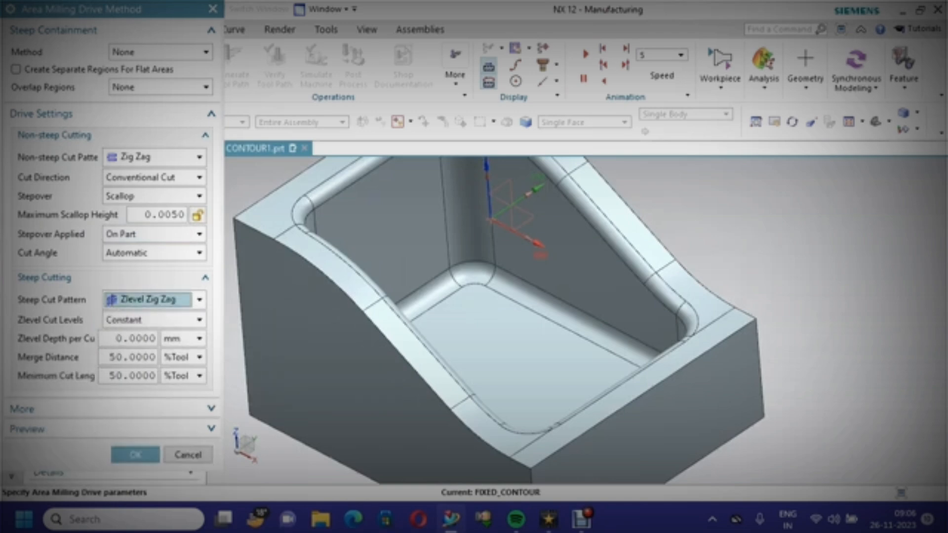
left_click(153, 320)
left_click(124, 348)
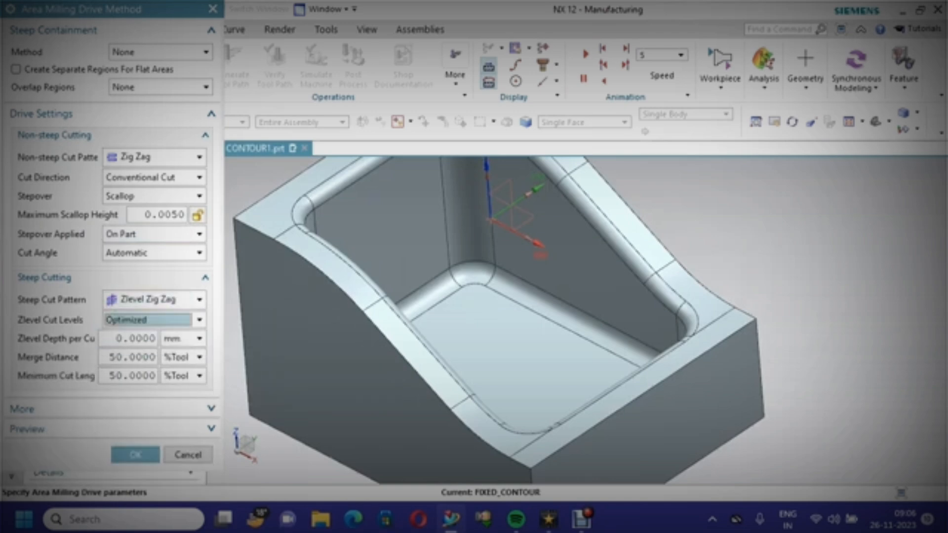
double_click(128, 338)
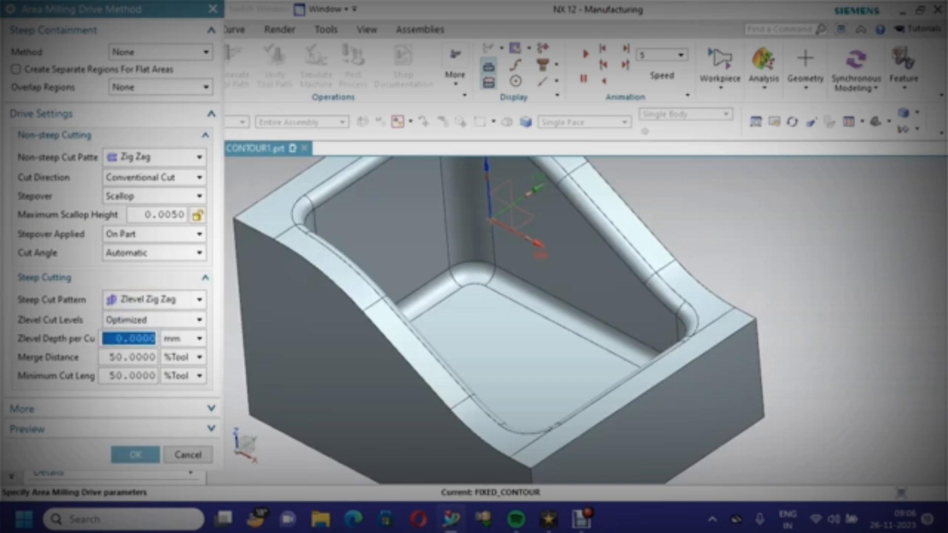
type("0")
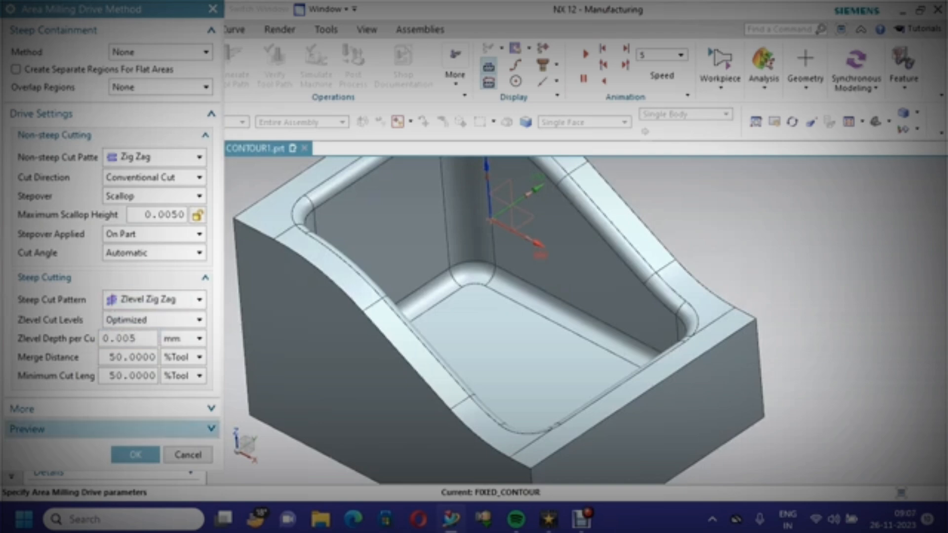
left_click(135, 455)
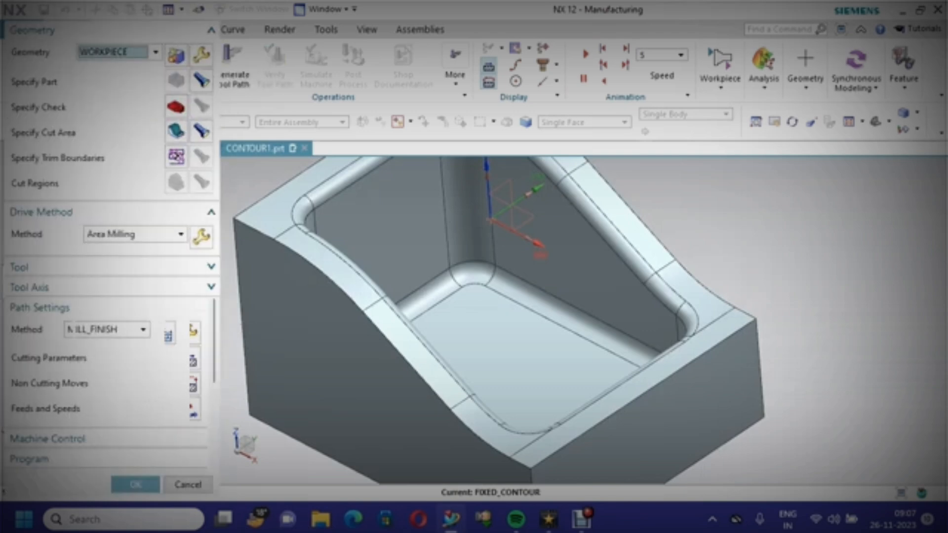
scroll(113, 247, "down", 3)
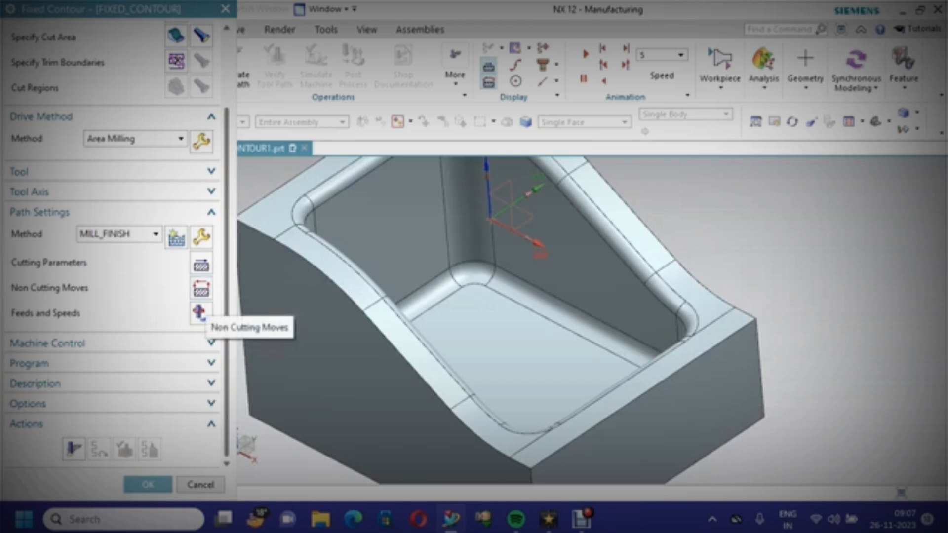
left_click(201, 315)
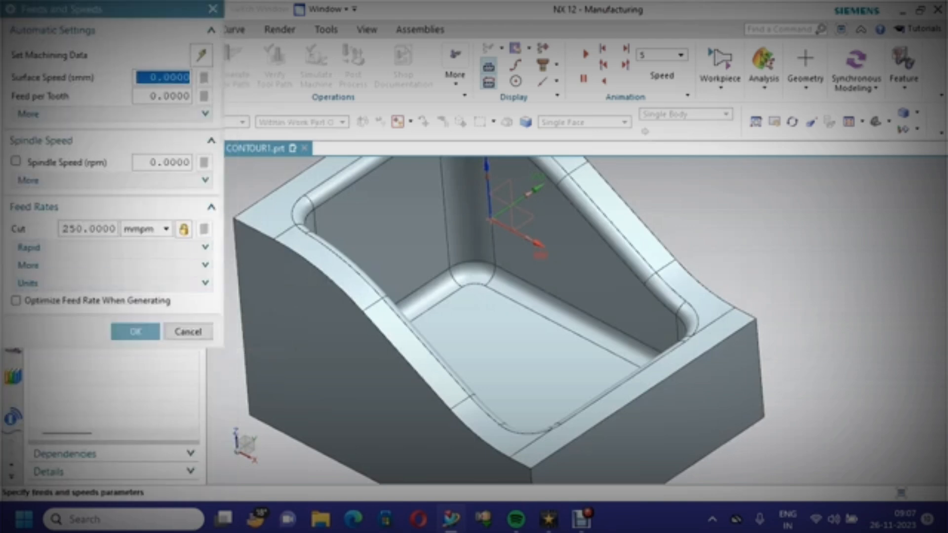
type("30")
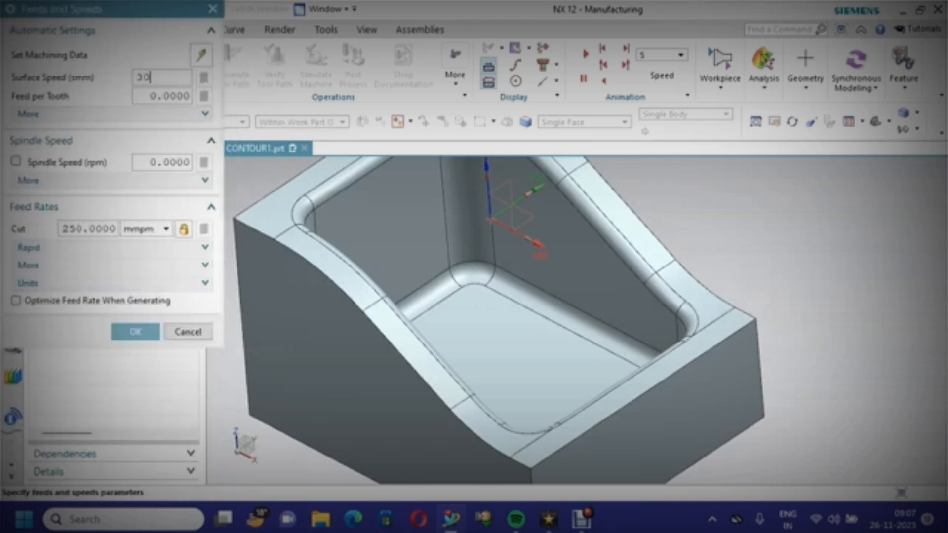
key("Return")
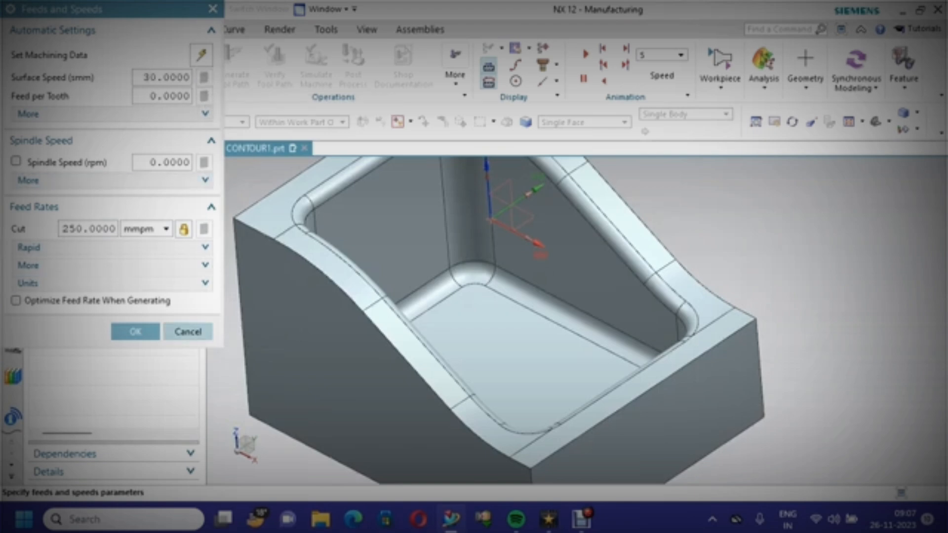
left_click(188, 332)
Create a new ball mill tool for the operation named BALL_MILL8MM
left_click(193, 171)
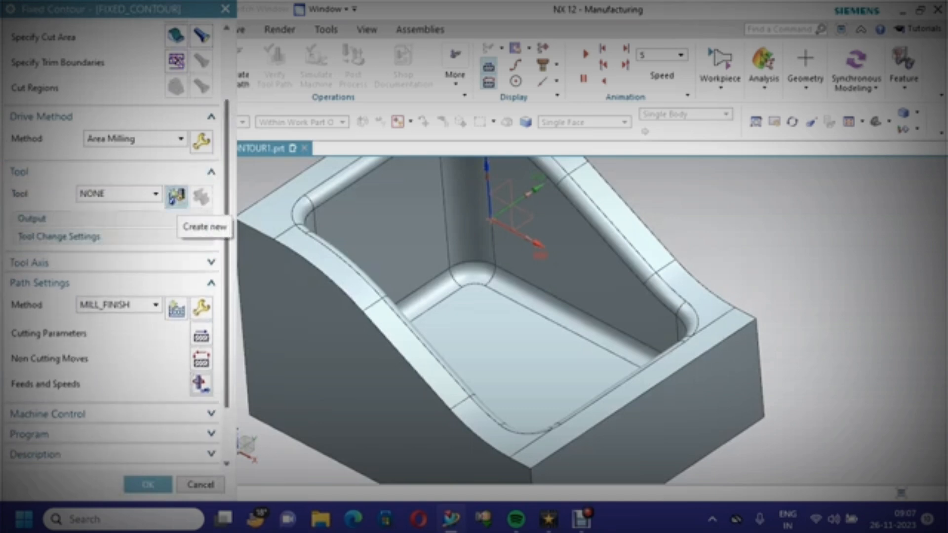
left_click(176, 197)
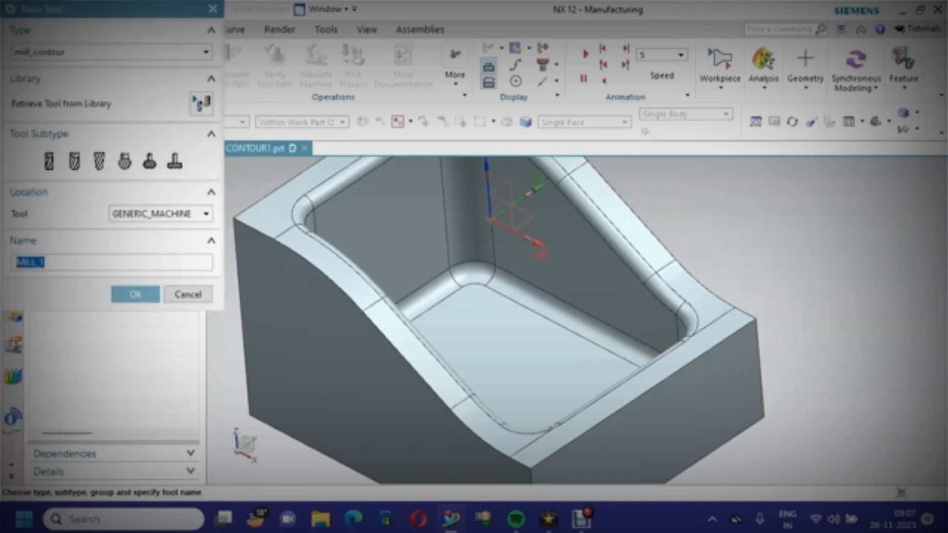
left_click(99, 161)
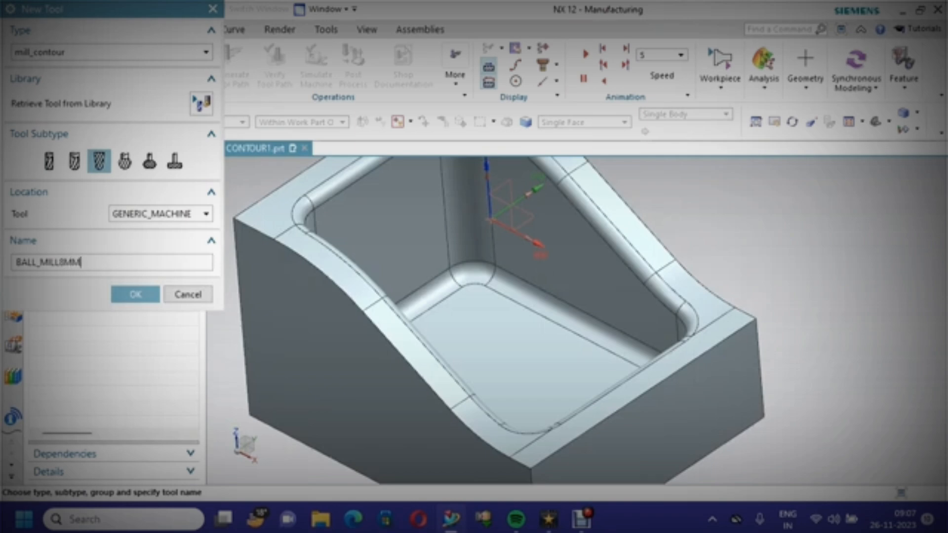
key("Return")
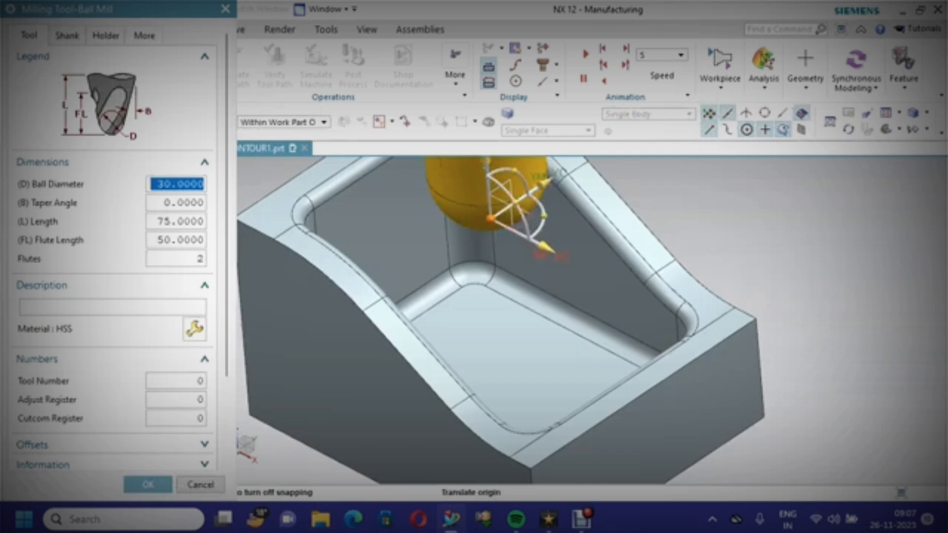
Set the ball diameter to 8 mm, description HSS, tool number 3 and adjust register 3, and accept the tool
type("8")
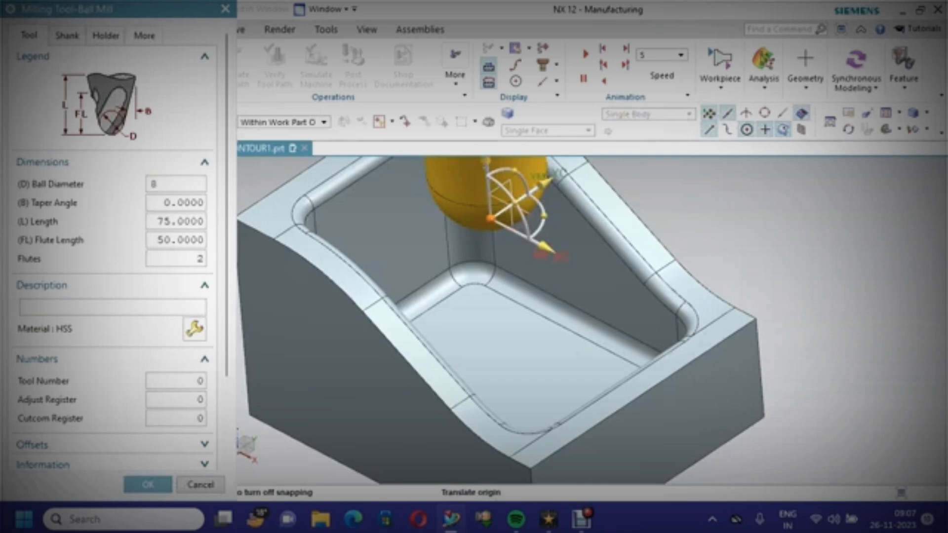
scroll(114, 247, "down", 3)
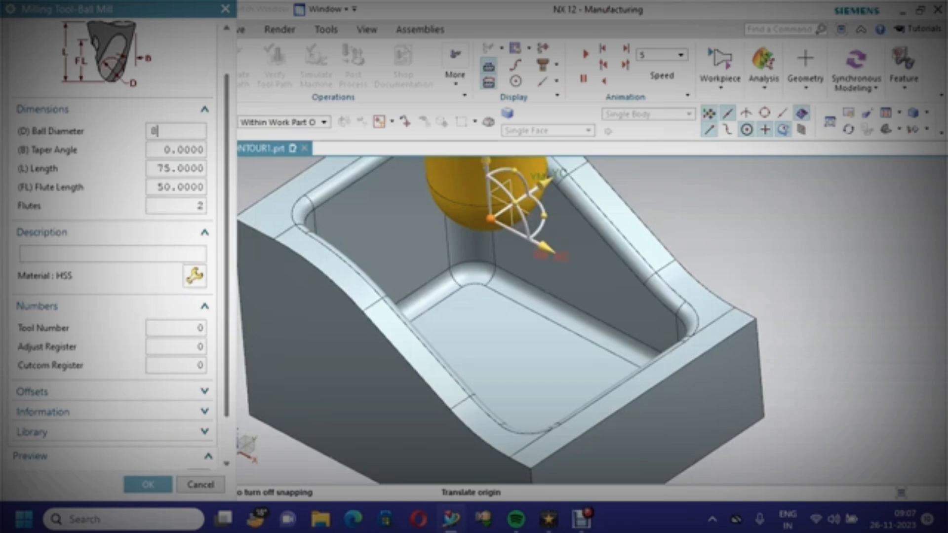
scroll(113, 247, "down", 2)
left_click(112, 218)
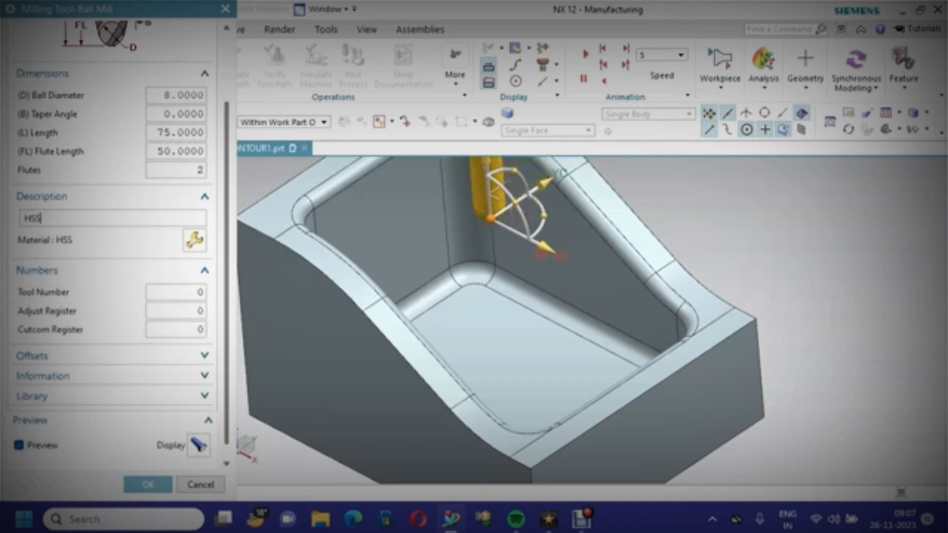
left_click(171, 292)
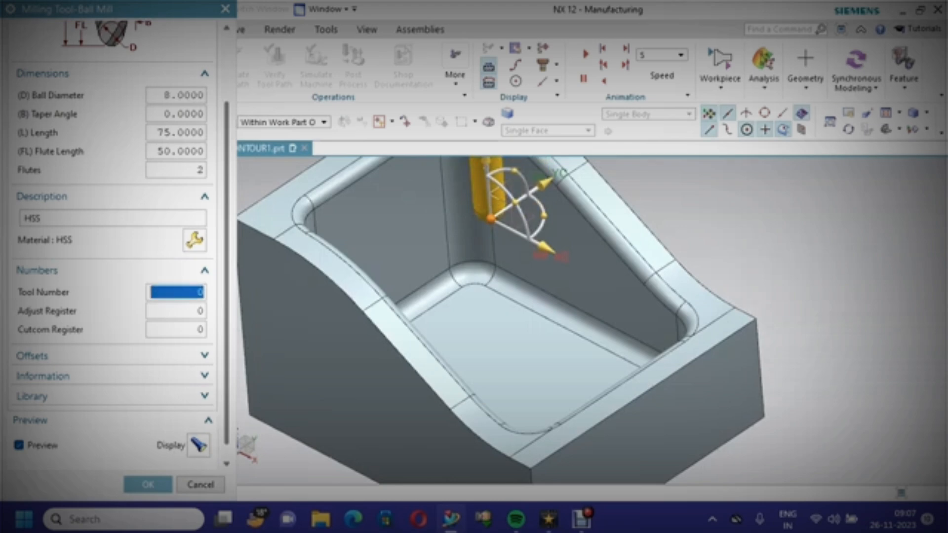
type("3")
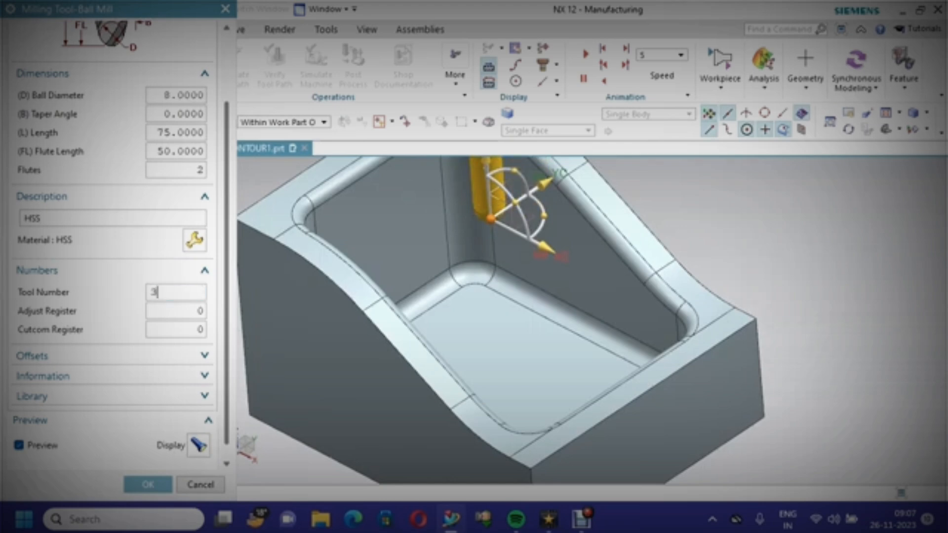
key("Tab")
type("3")
scroll(113, 247, "down", 1)
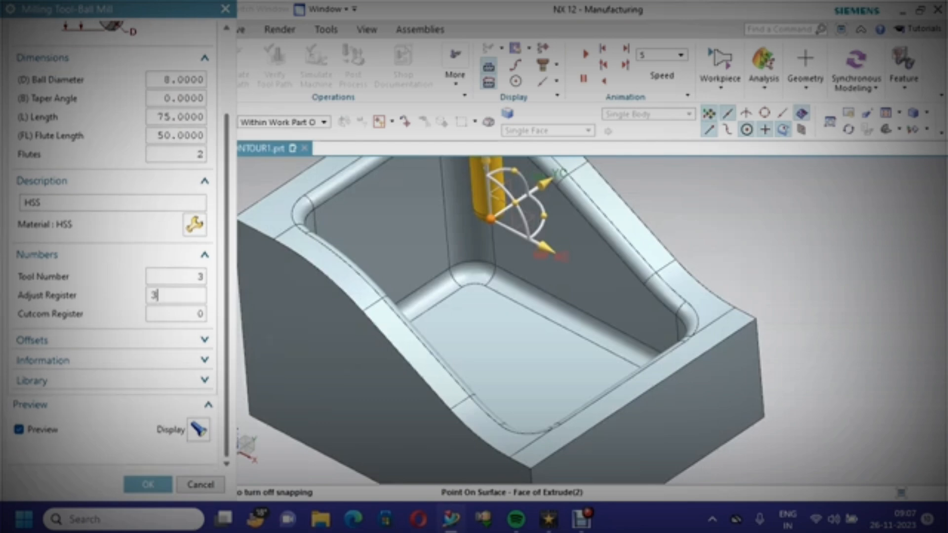
left_click(148, 484)
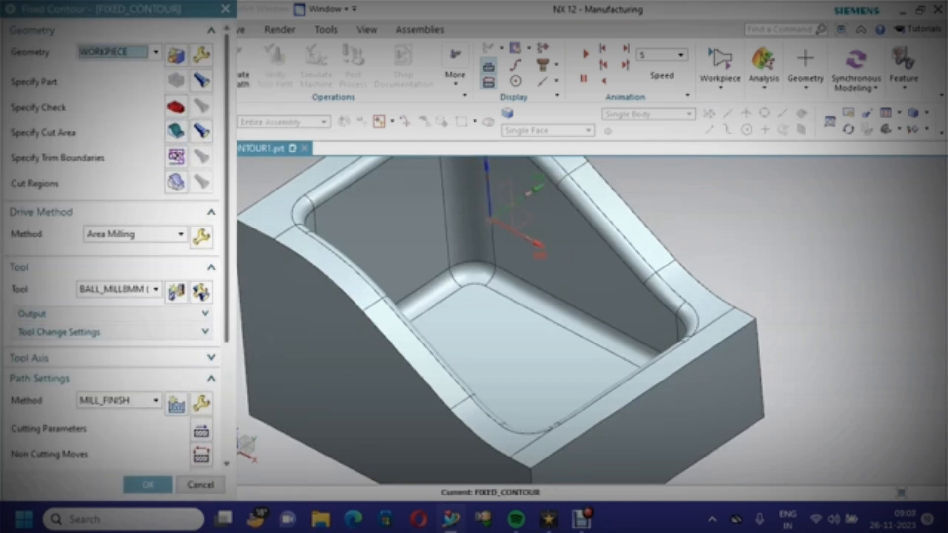
Generate the fixed contour tool path and accept the operation
scroll(113, 247, "down", 10)
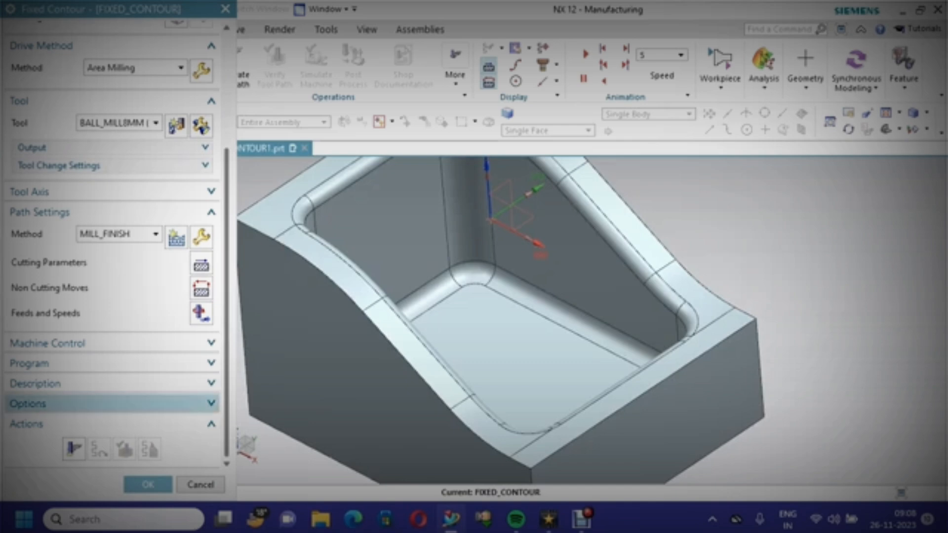
left_click(74, 449)
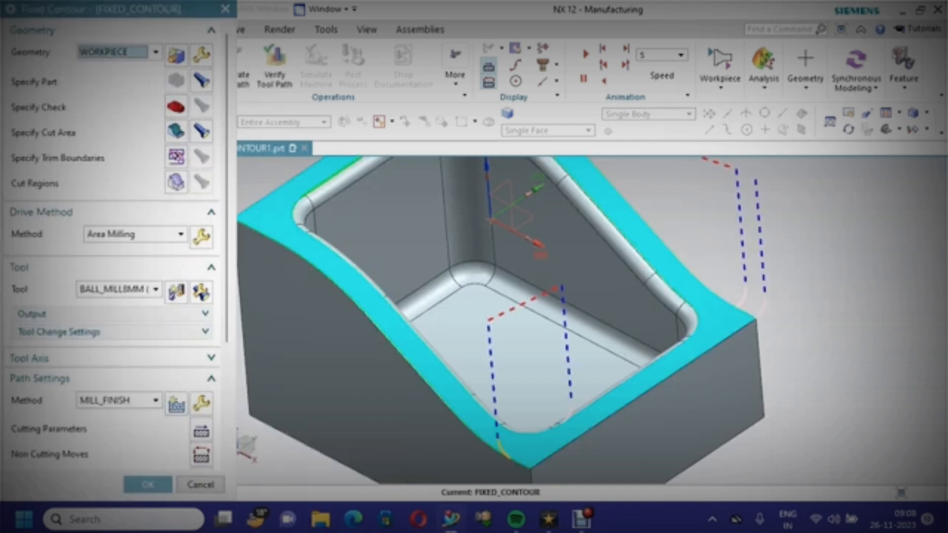
scroll(365, 356, "up", 2)
scroll(364, 356, "down", 3)
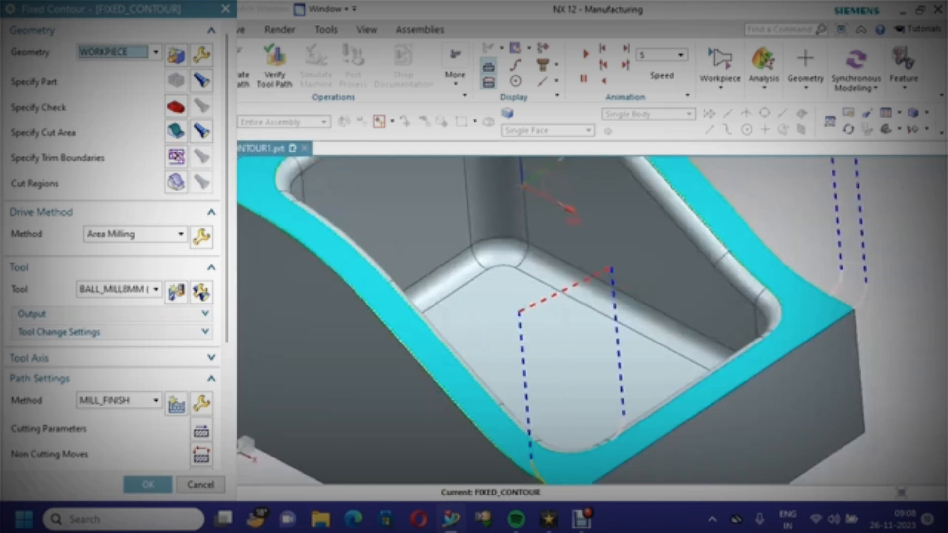
left_click(147, 484)
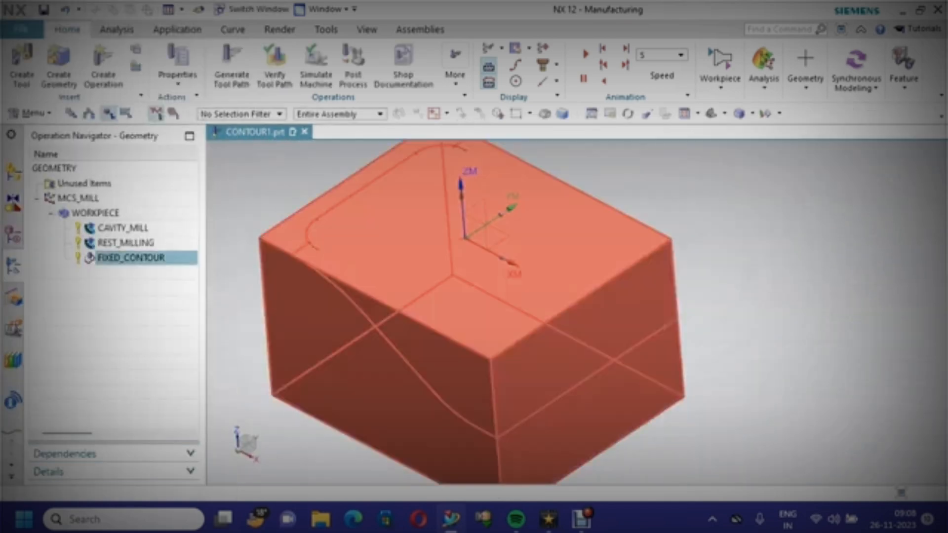
right_click(182, 257)
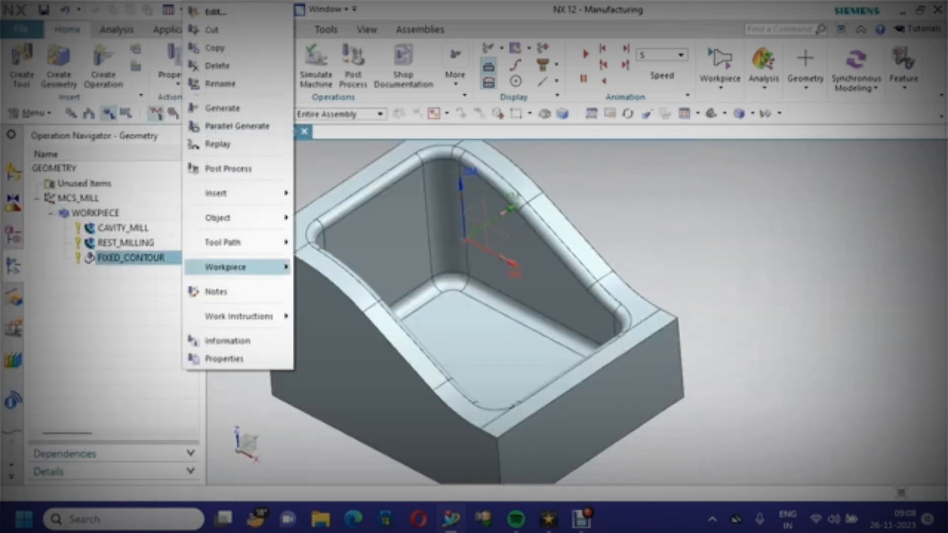
mouse_move(237, 242)
left_click(330, 394)
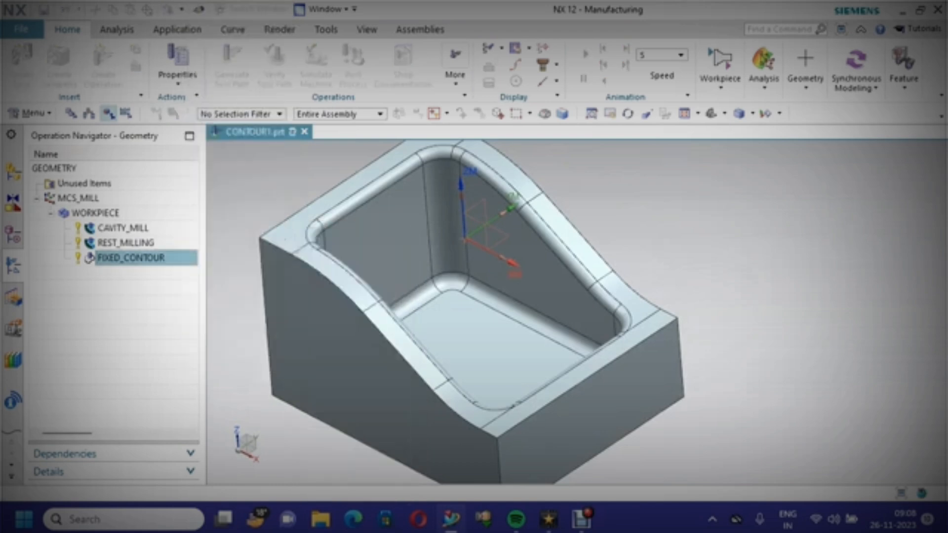
Replay the fixed contour tool path in 3D Dynamic verification at animation speed 6 and close the visualization
scroll(114, 247, "down", 3)
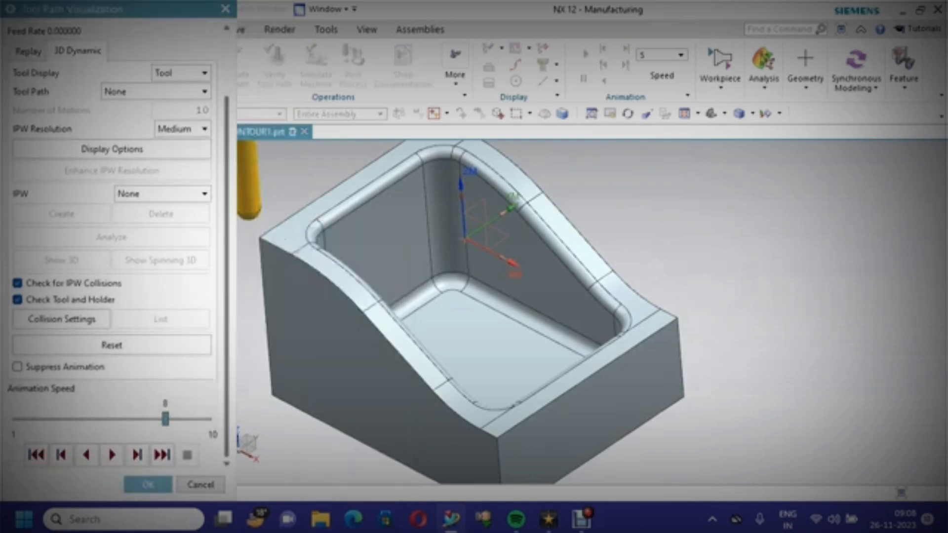
left_click(165, 419)
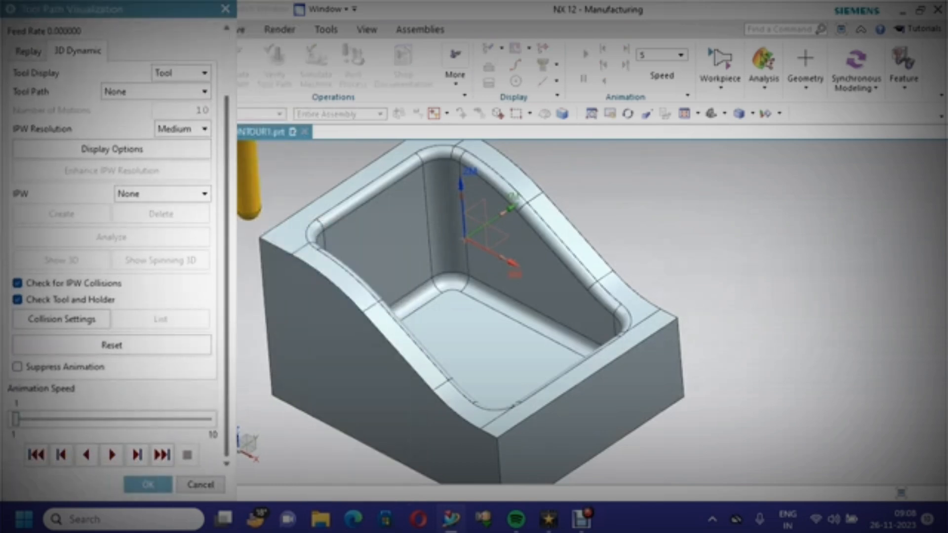
left_click(112, 455)
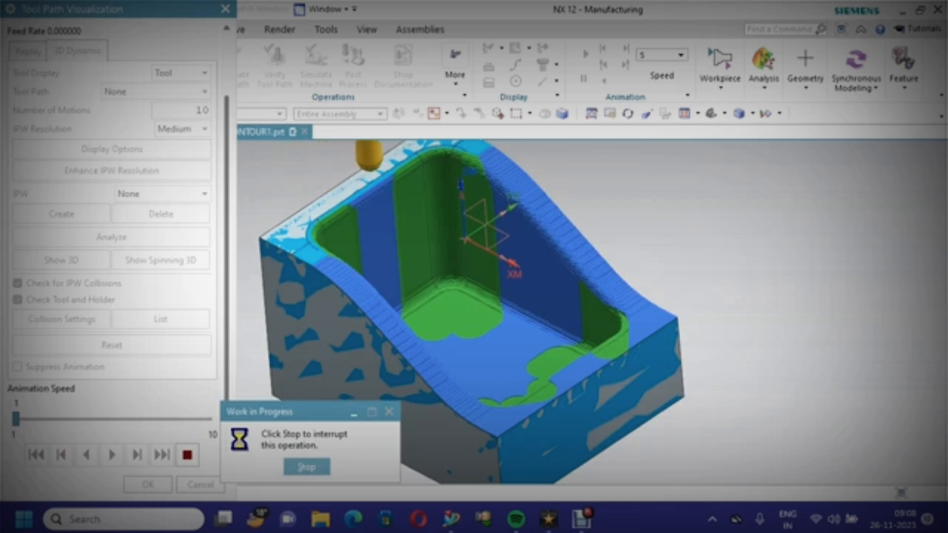
left_click_drag(15, 420, 58, 419)
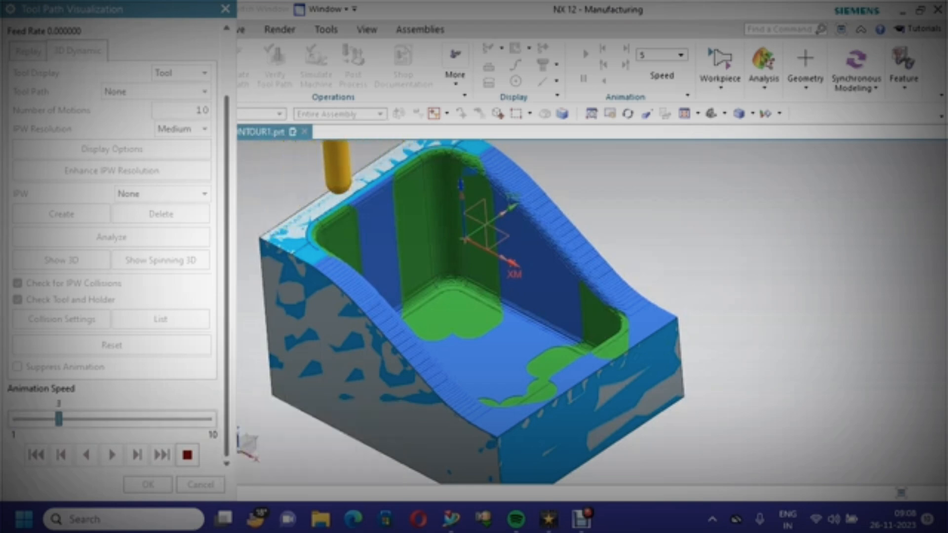
key("Right")
key("Right")
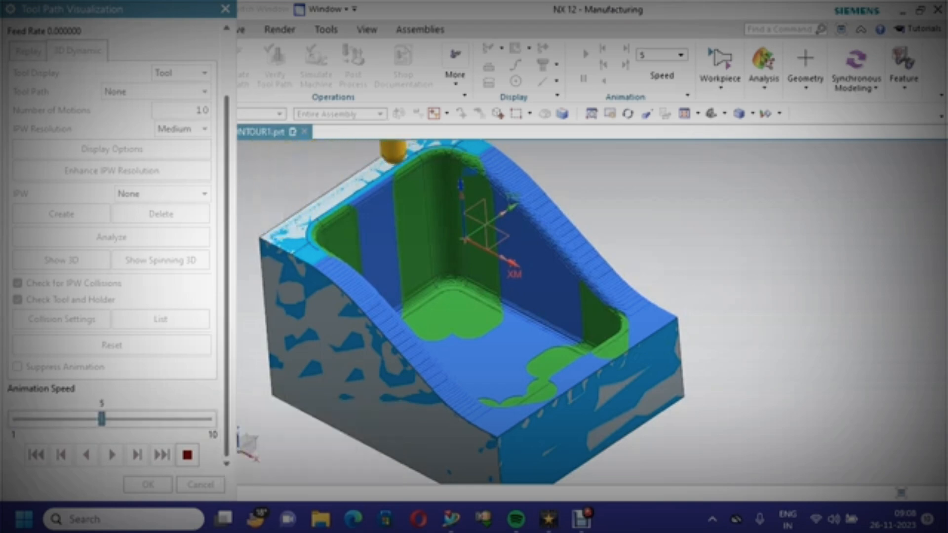
key("Right")
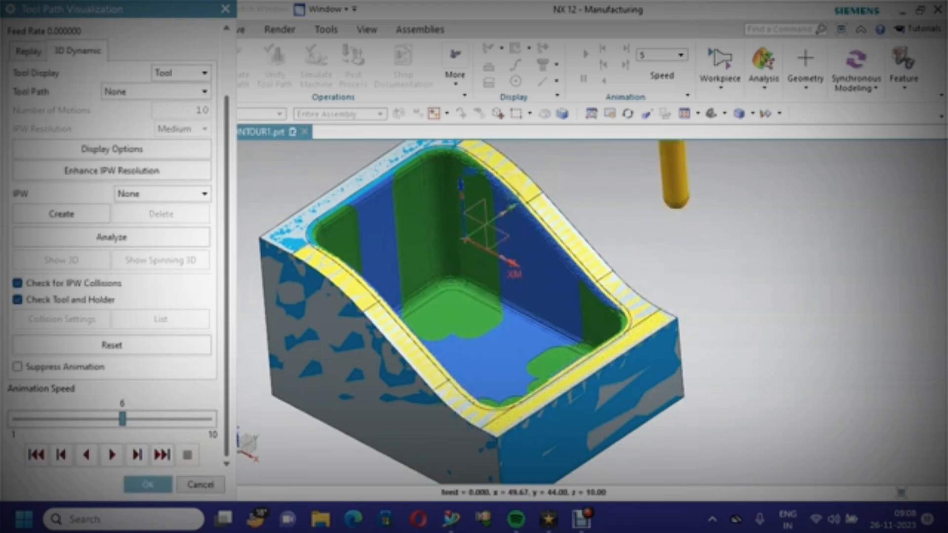
left_click(148, 484)
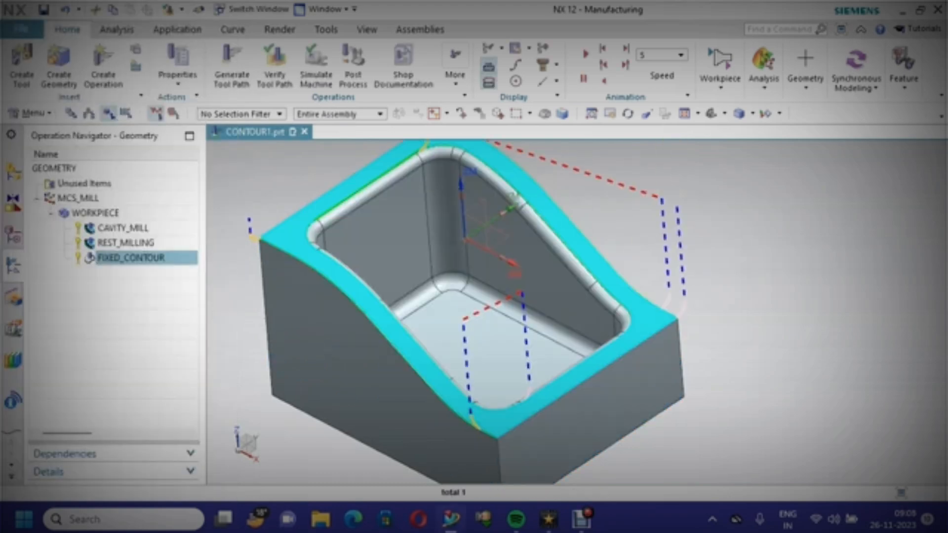
Edit the fixed contour operation's Area Milling drive method, specifying the non-steep cut angle as 90° from XC
right_click(175, 257)
left_click(203, 11)
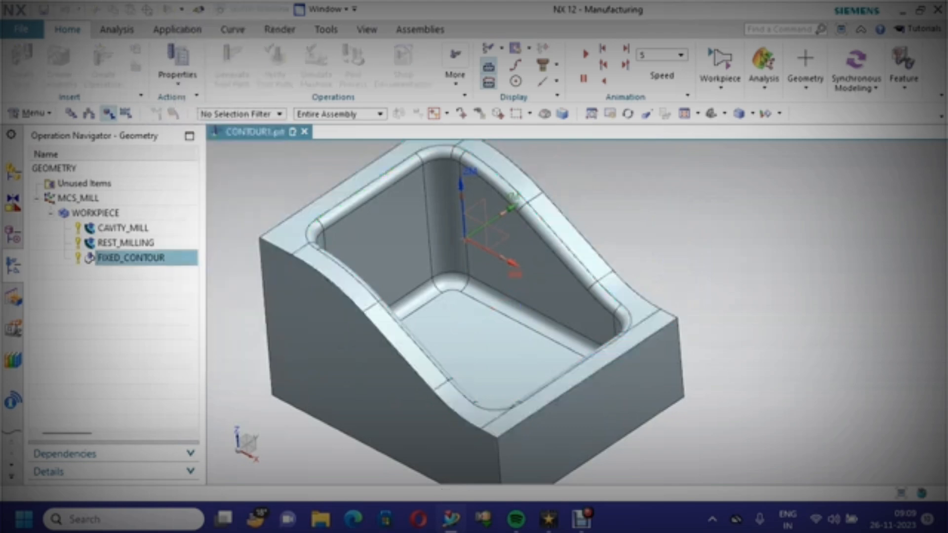
scroll(114, 247, "down", 2)
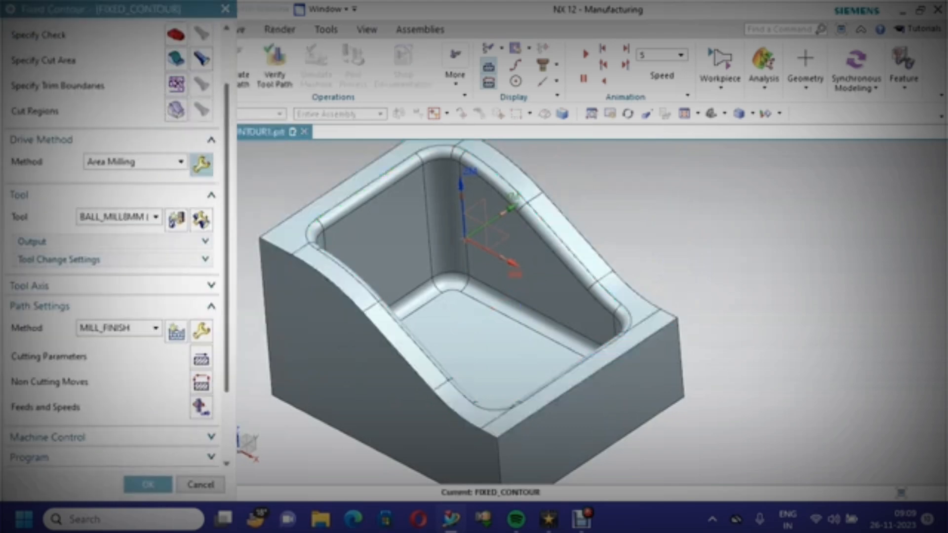
left_click(201, 164)
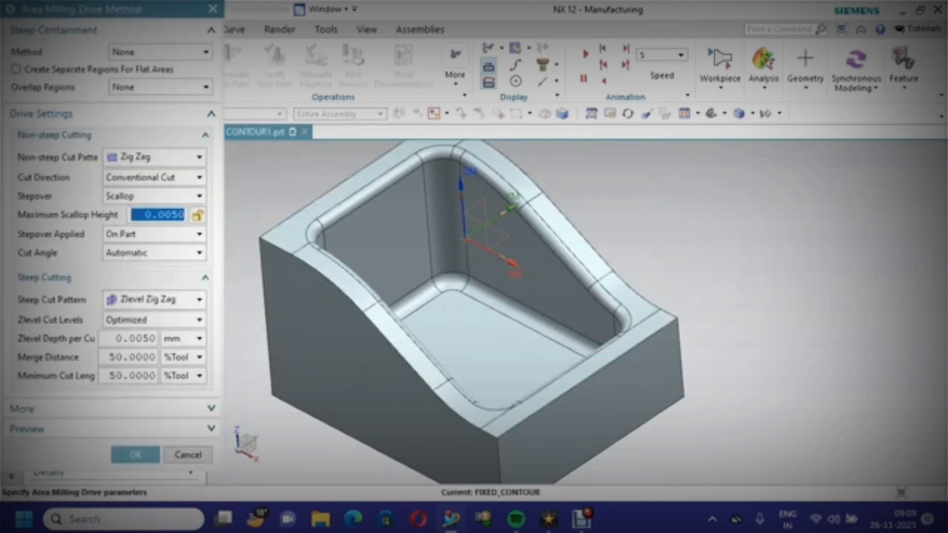
left_click(153, 252)
left_click(119, 277)
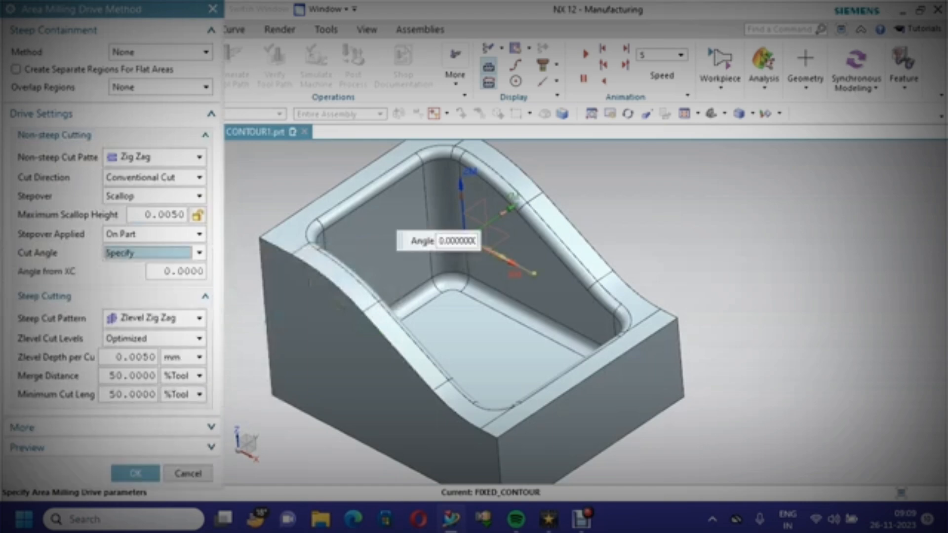
double_click(183, 272)
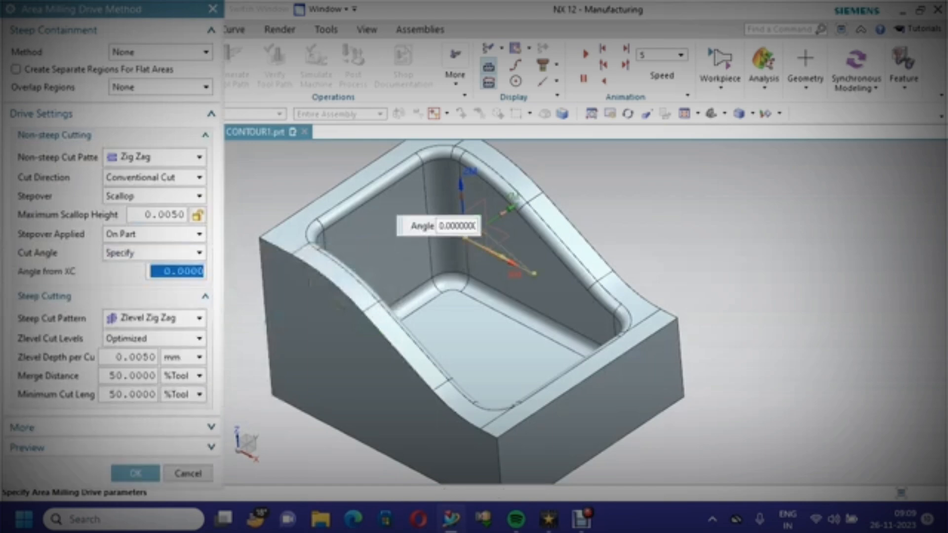
type("5")
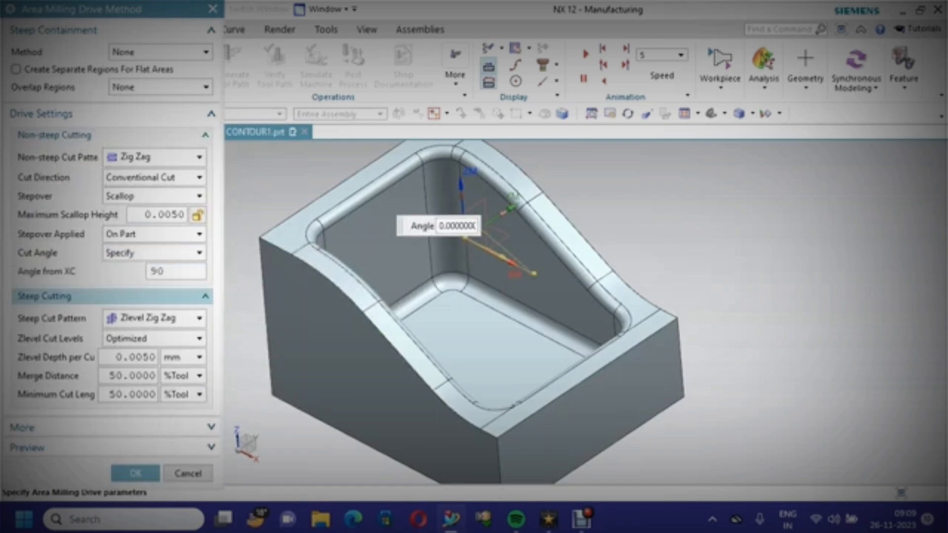
left_click(136, 474)
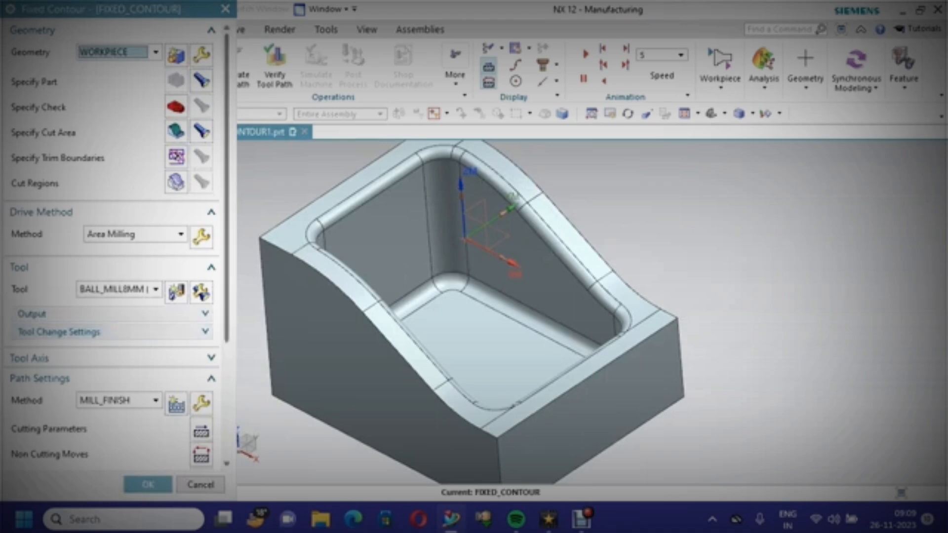
Regenerate the fixed contour tool path and replay it in 3D Dynamic verification
scroll(74, 447, "down", 5)
left_click(74, 448)
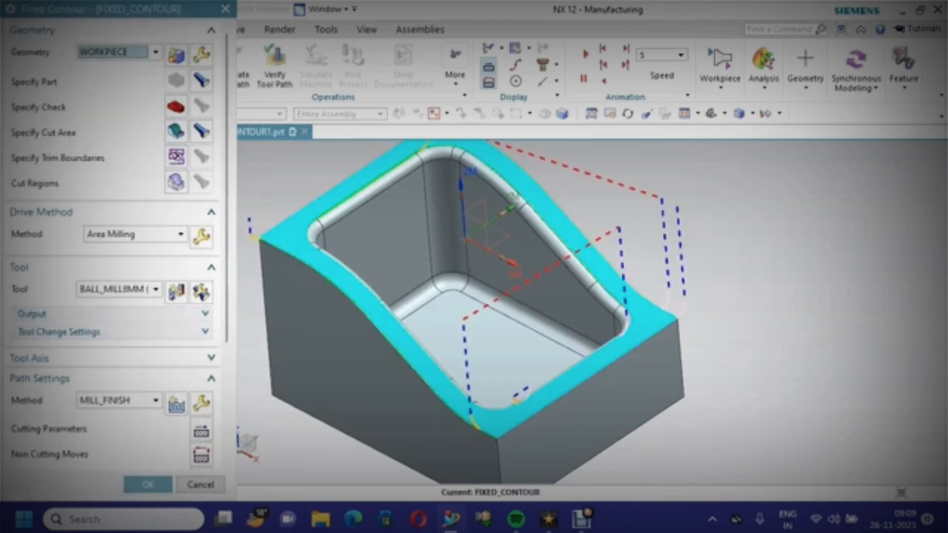
scroll(113, 296, "down", 5)
left_click(125, 449)
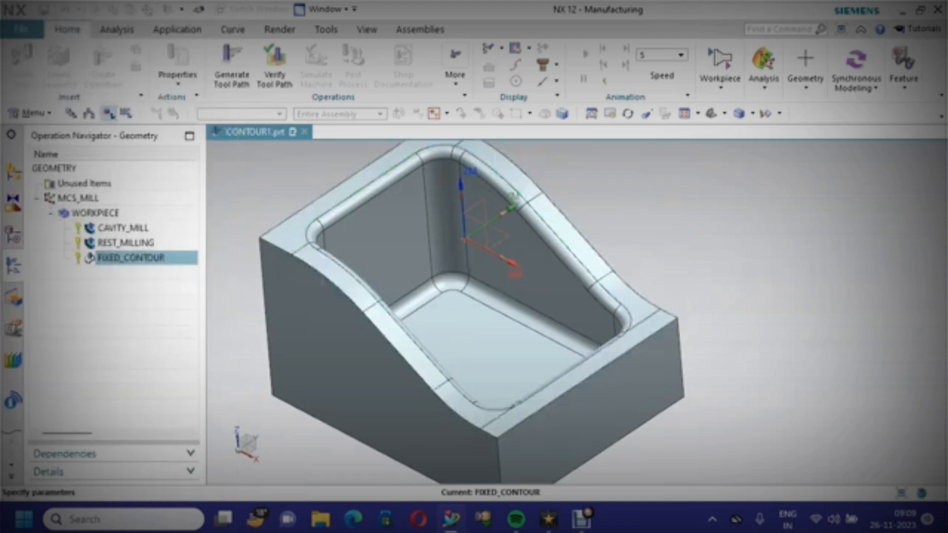
scroll(113, 247, "down", 3)
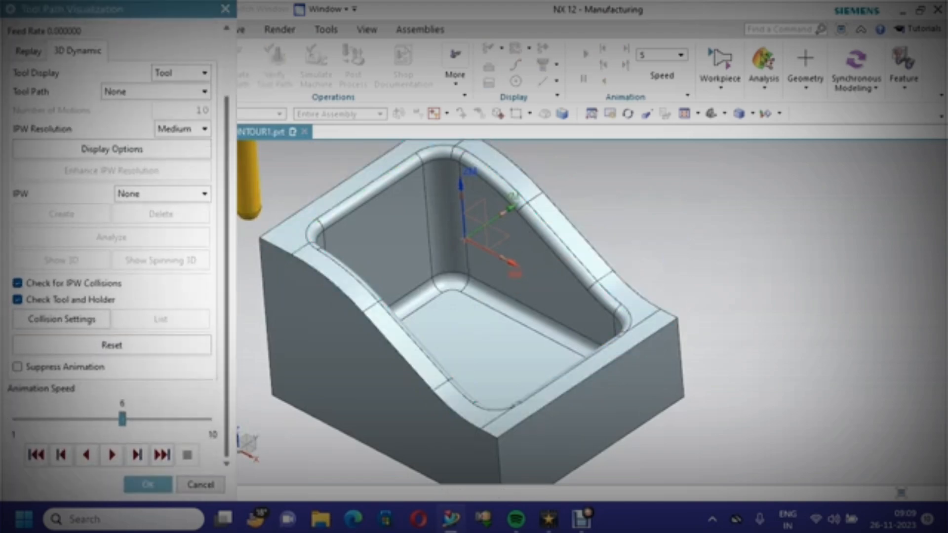
left_click(111, 455)
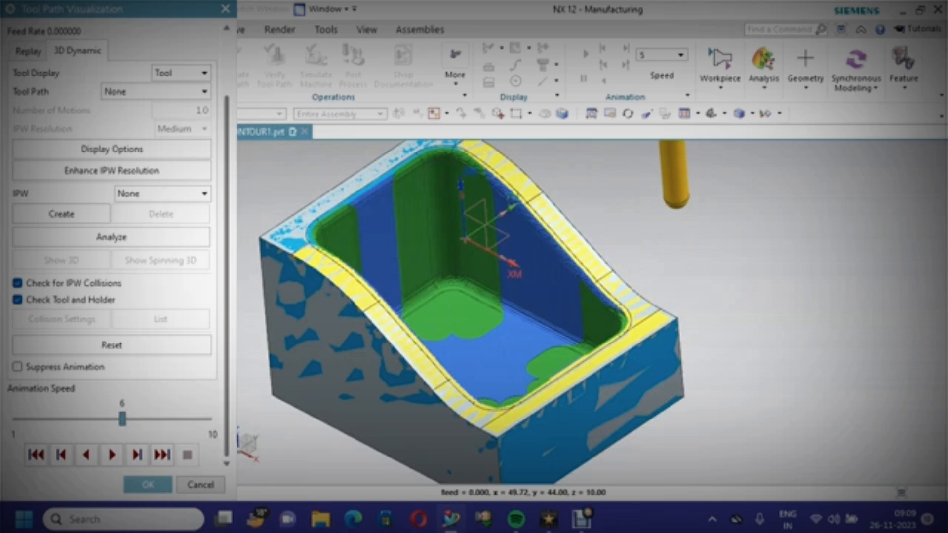
left_click(149, 484)
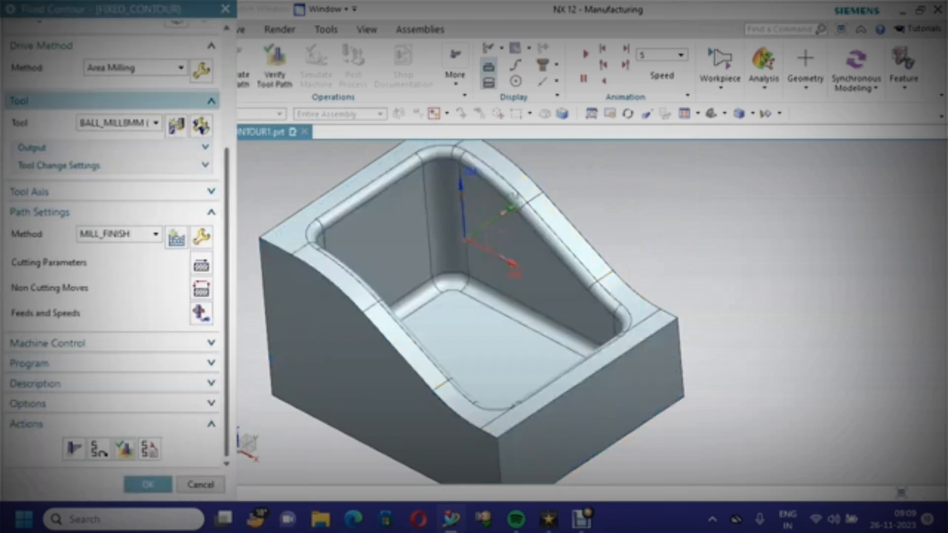
Set the drive method's cut angle from XC to 180° and accept the drive settings
left_click(201, 70)
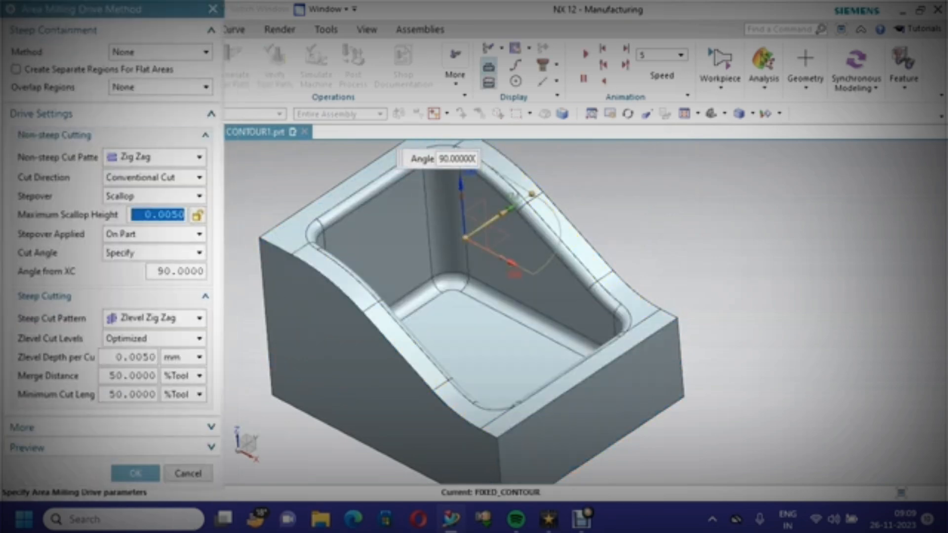
double_click(180, 271)
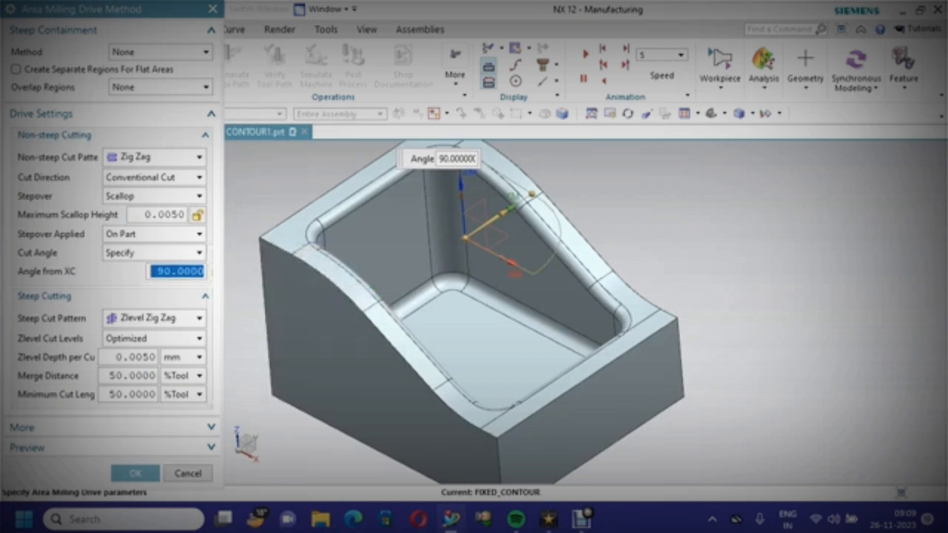
type("1")
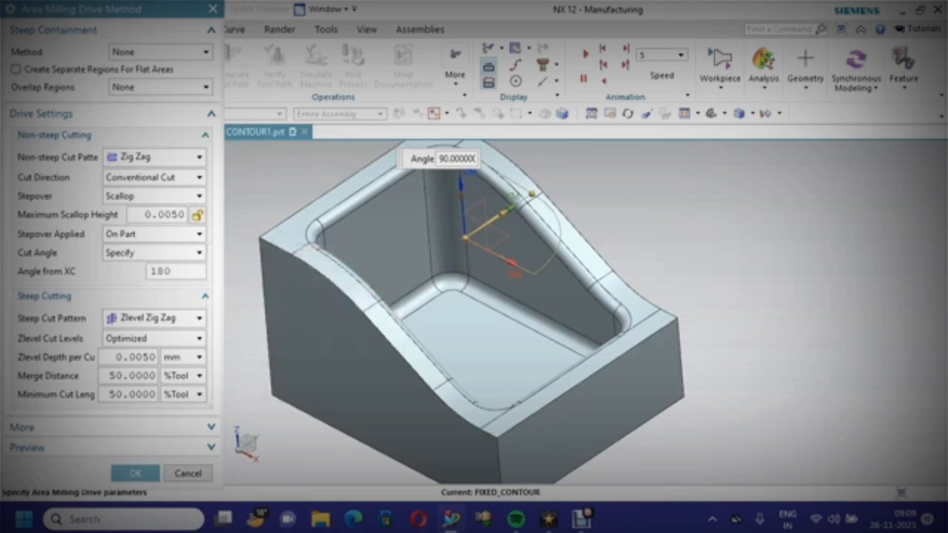
type("80")
left_click(135, 473)
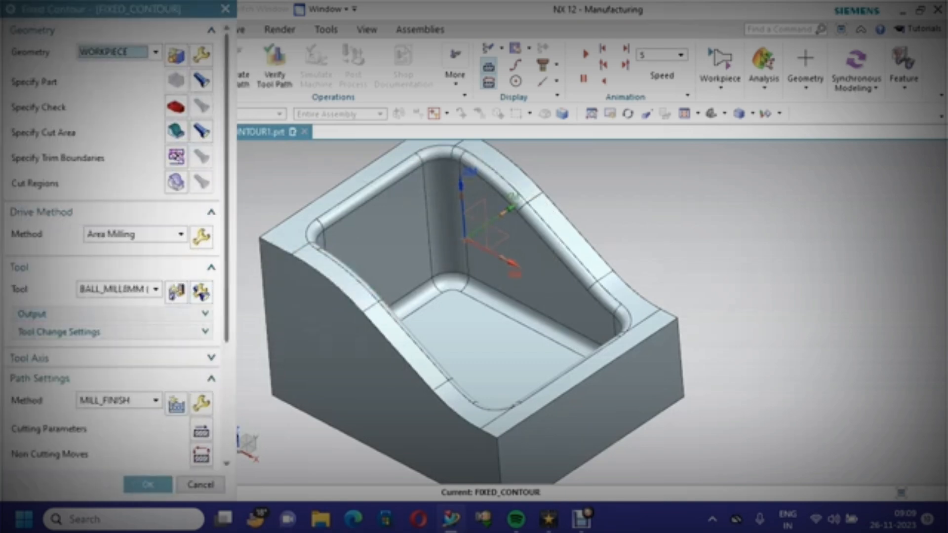
Regenerate the tool path and inspect the 3D Dynamic verification result around the pocket rim
scroll(114, 246, "down", 5)
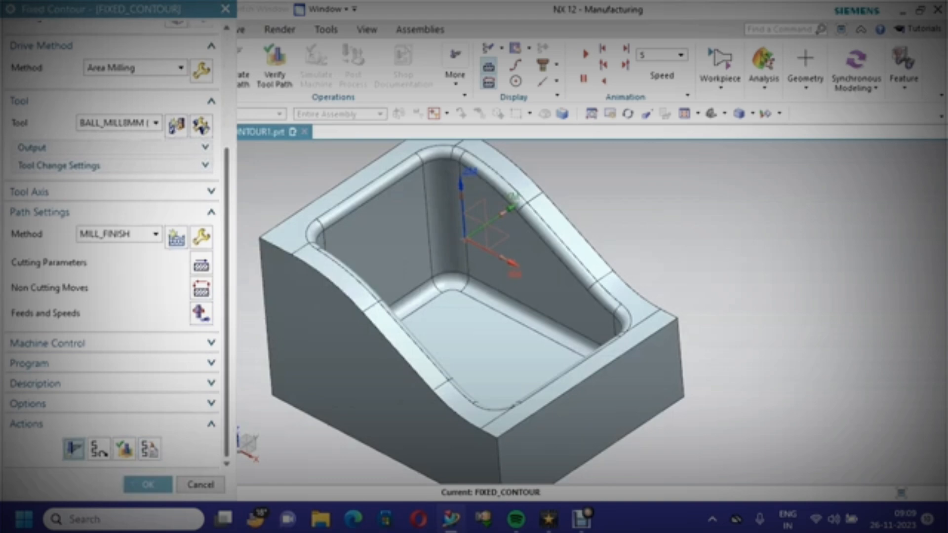
left_click(74, 448)
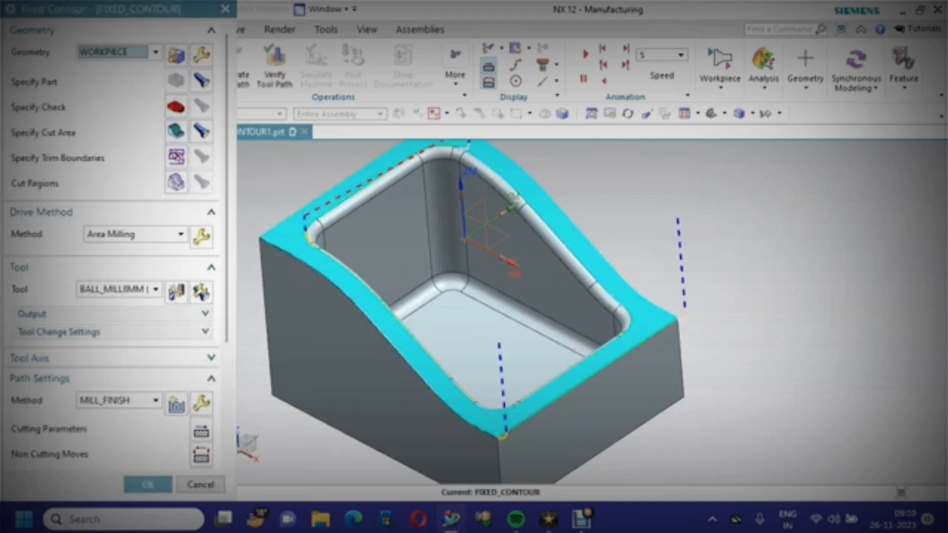
scroll(113, 247, "down", 5)
left_click(124, 448)
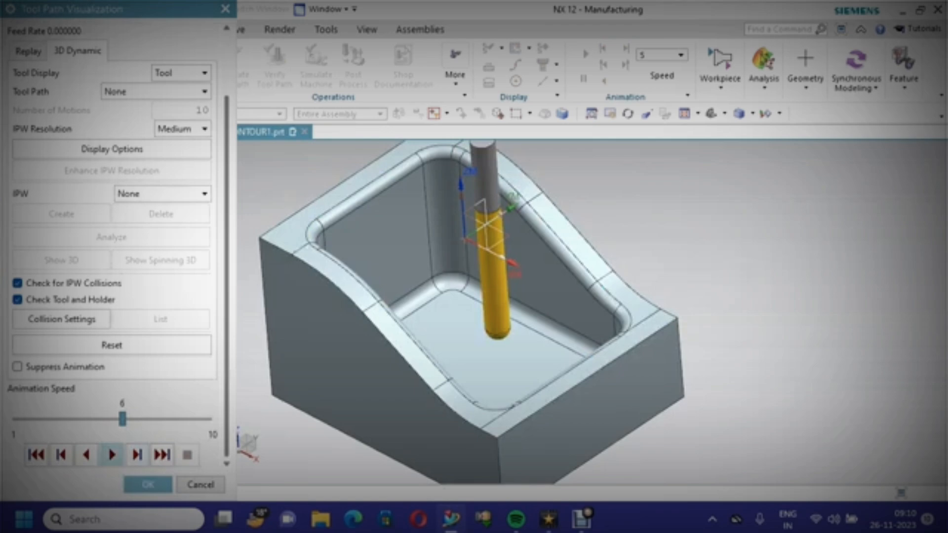
left_click(111, 454)
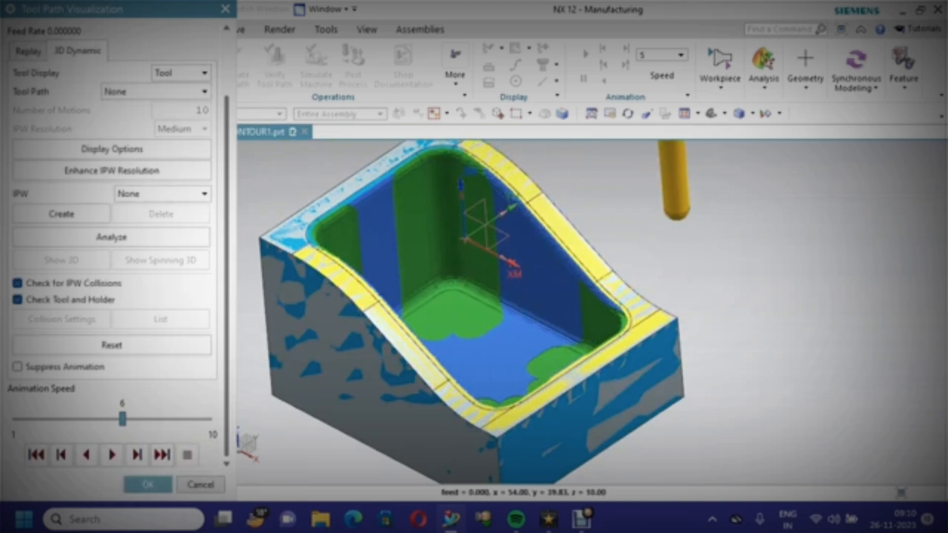
scroll(279, 274, "up", 2)
scroll(287, 258, "down", 2)
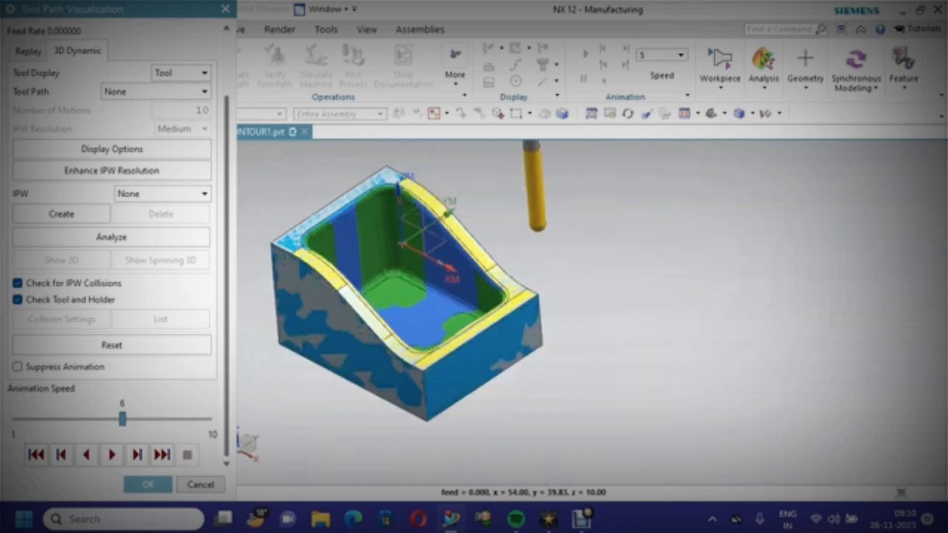
scroll(568, 377, "up", 3)
scroll(453, 428, "up", 3)
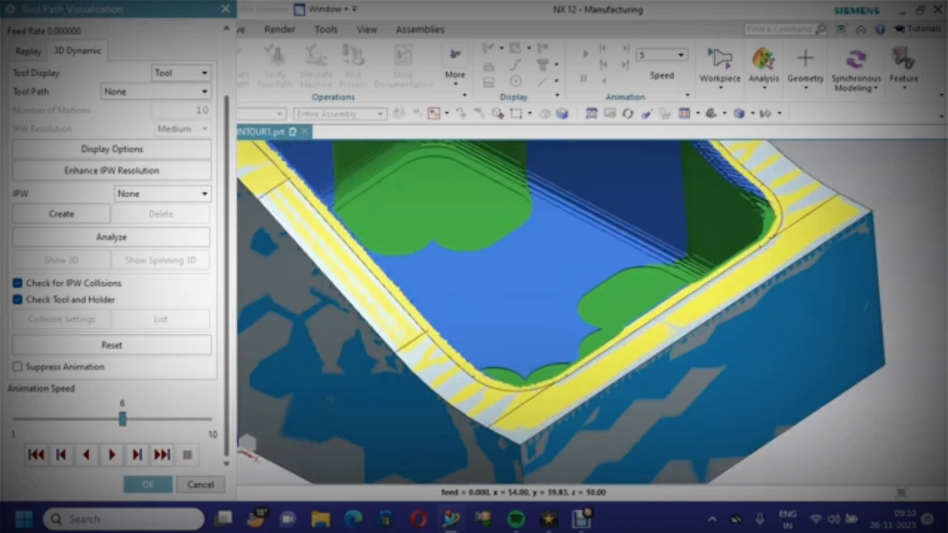
scroll(494, 321, "down", 3)
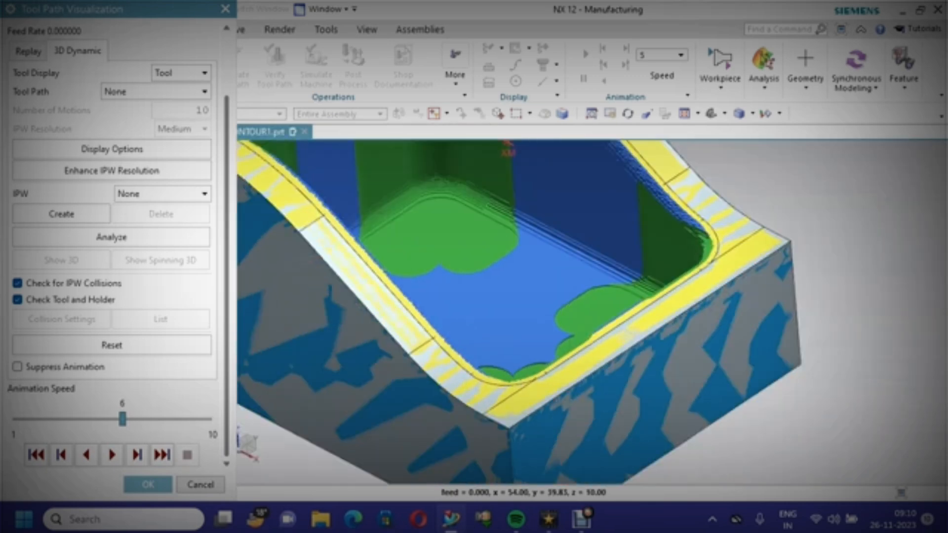
left_click(148, 485)
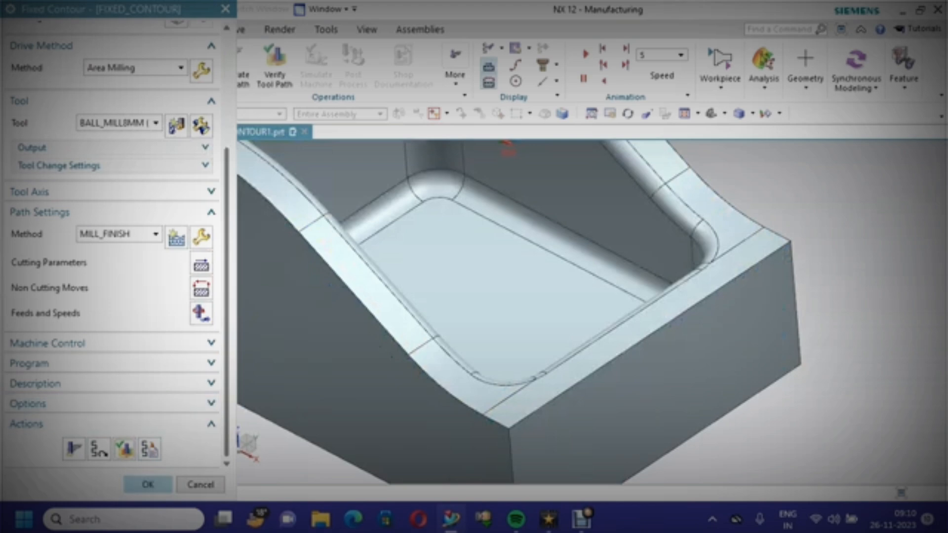
Reopen the fixed contour operation and set the drive method's steep-cutting Merge Distance and Minimum Cut Length to 30 %Tool
left_click(148, 485)
right_click(157, 257)
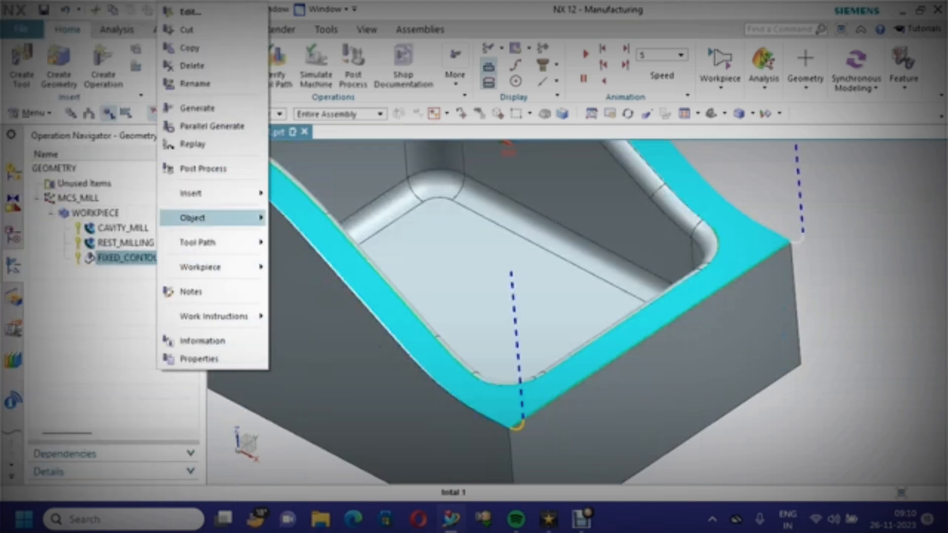
left_click(198, 12)
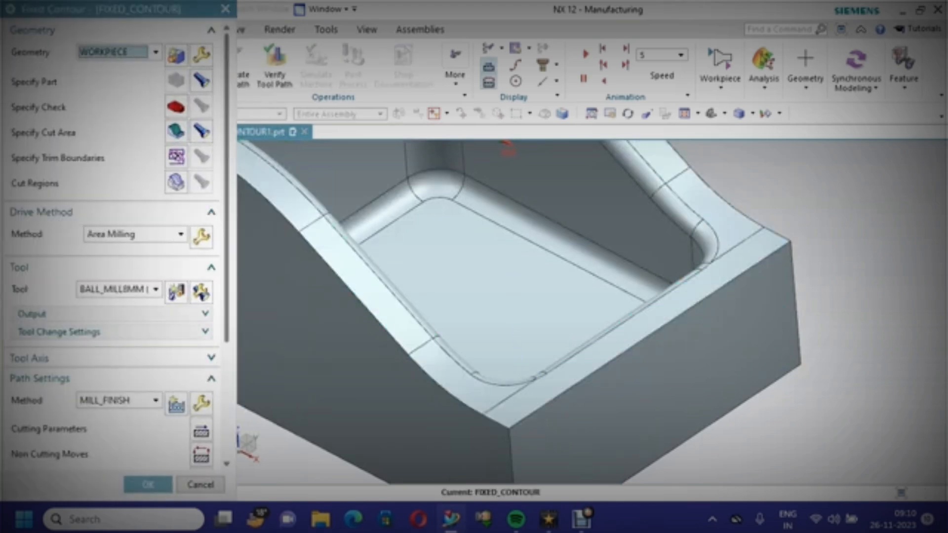
scroll(114, 247, "down", 5)
scroll(114, 247, "down", 2)
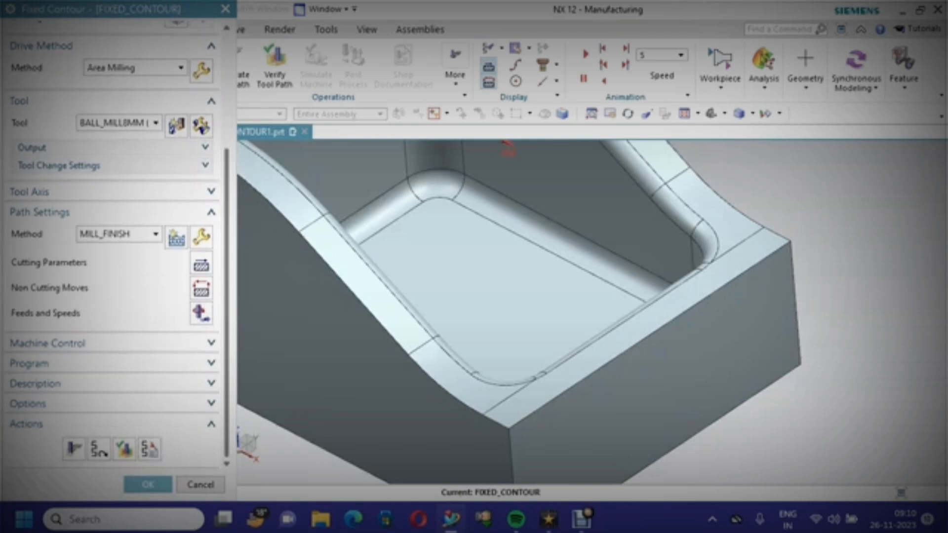
left_click(201, 71)
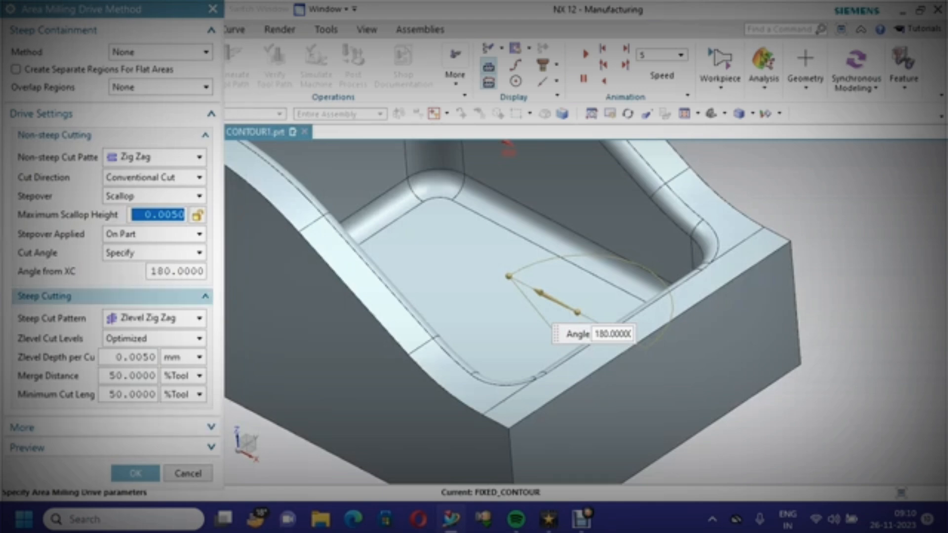
double_click(129, 376)
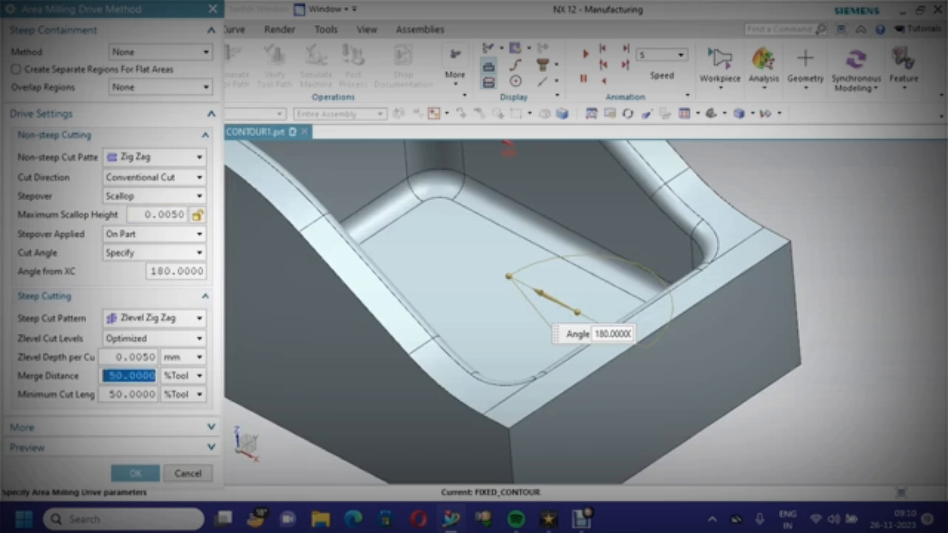
type("3")
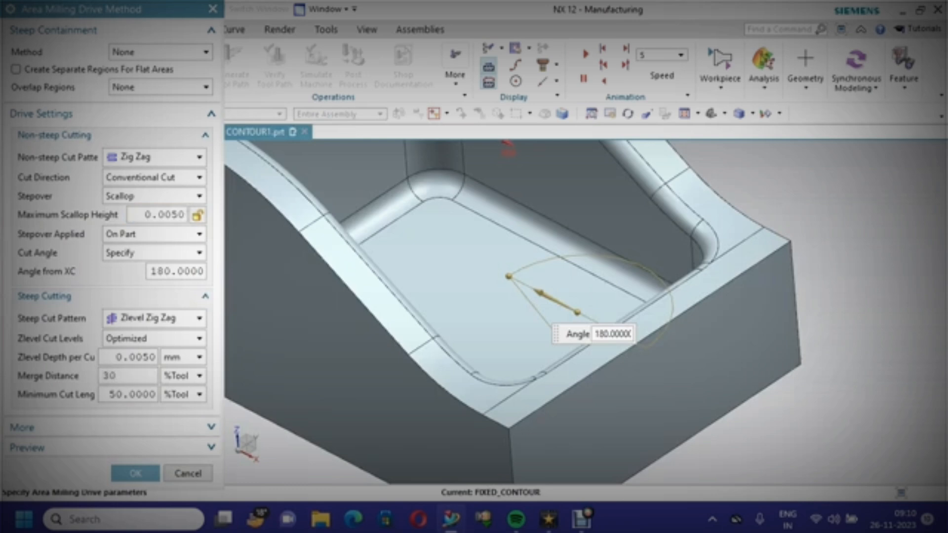
key("Tab")
type("30")
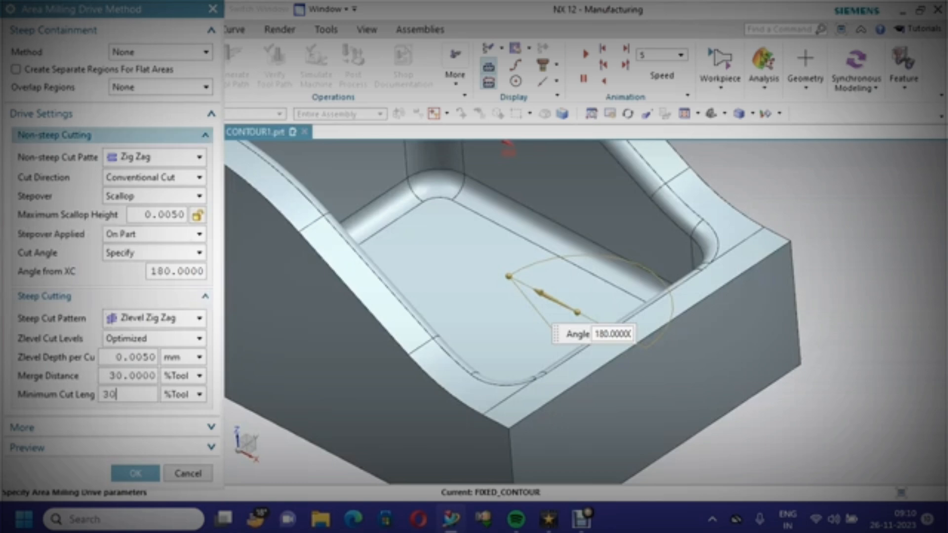
left_click(135, 473)
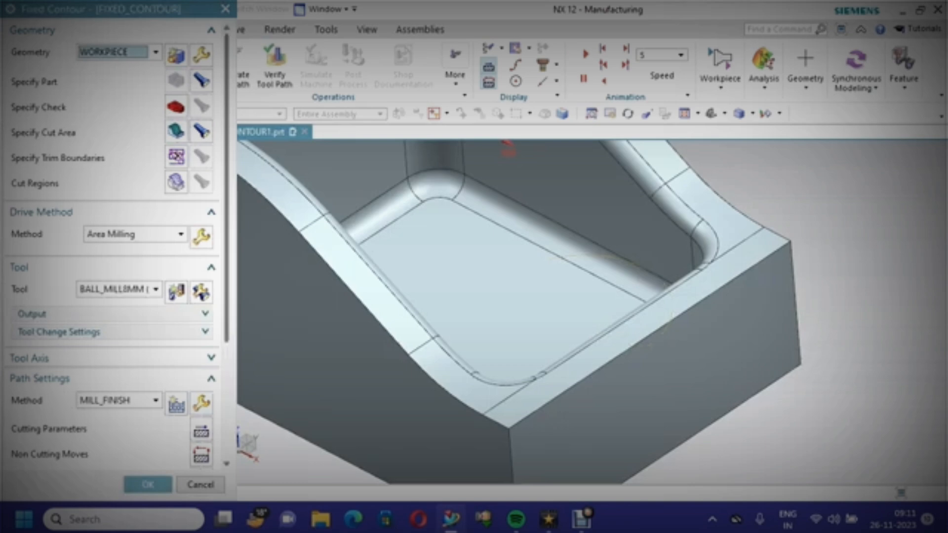
Enable Extend at Edges in the fixed contour operation's cutting parameters
scroll(113, 247, "down", 2)
scroll(320, 314, "down", 4)
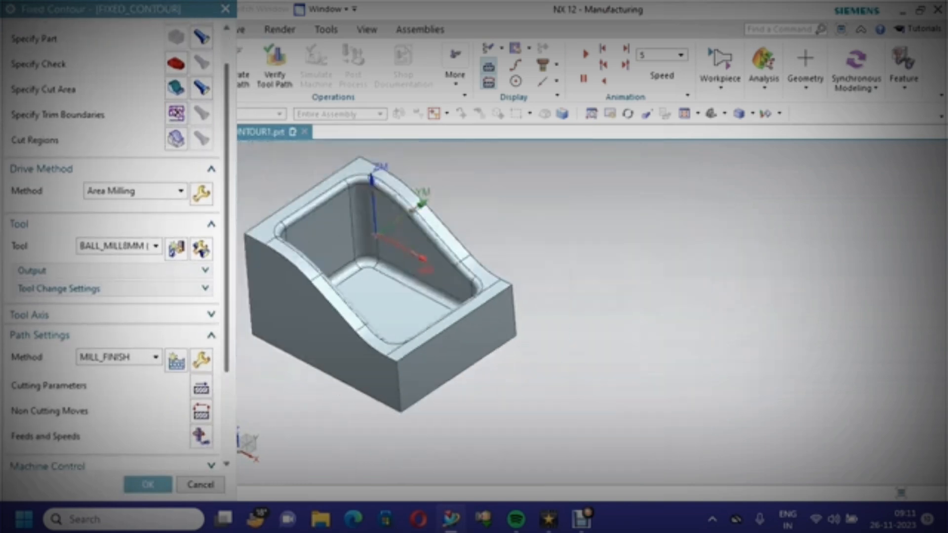
scroll(270, 177, "up", 3)
scroll(270, 177, "down", 2)
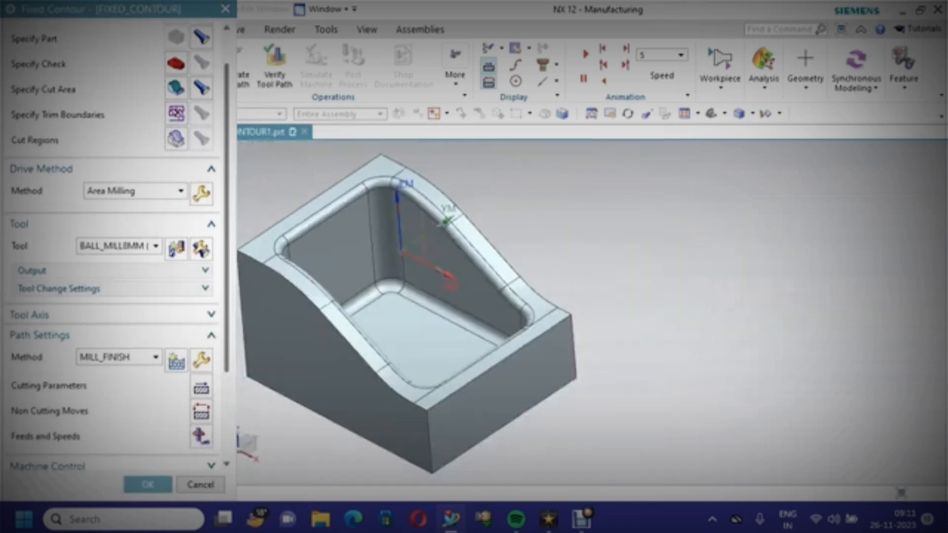
scroll(259, 280, "up", 1)
scroll(242, 284, "down", 2)
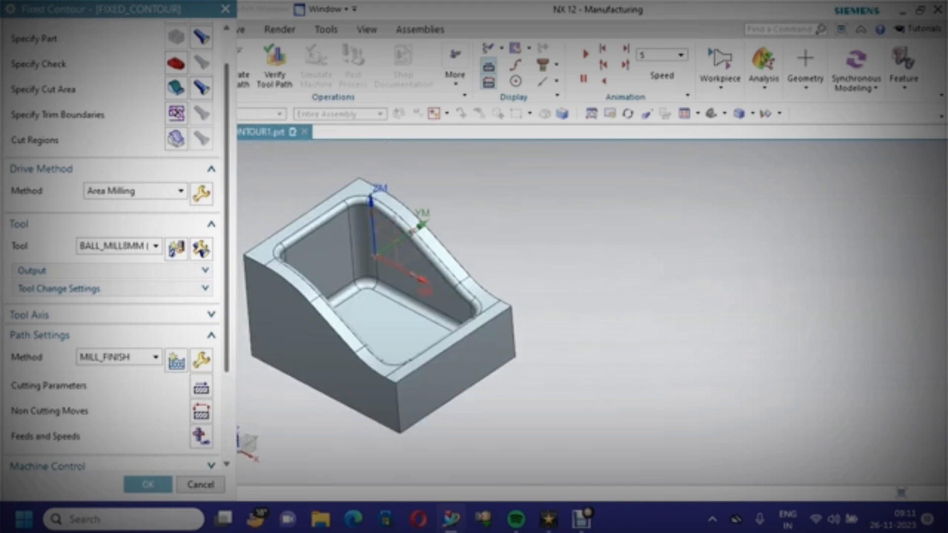
right_click(259, 138)
left_click(289, 243)
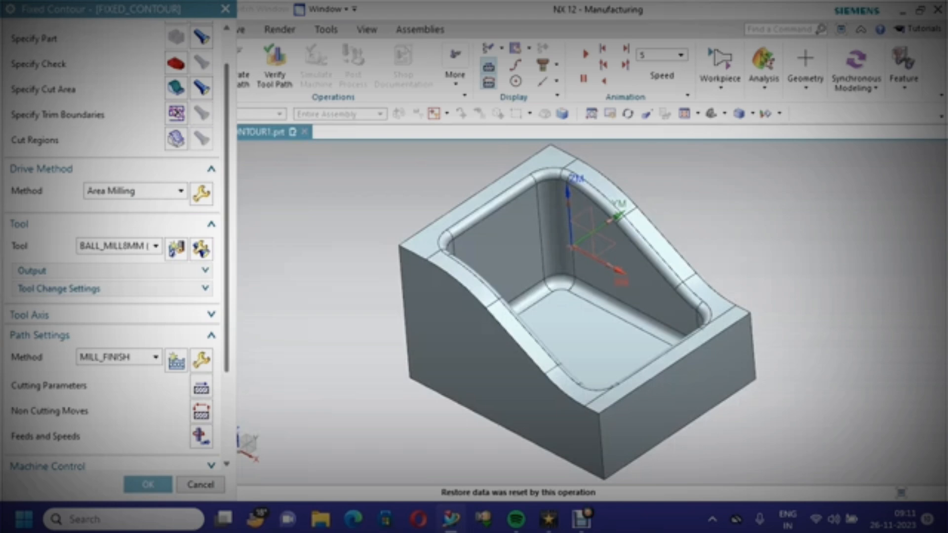
scroll(113, 247, "down", 3)
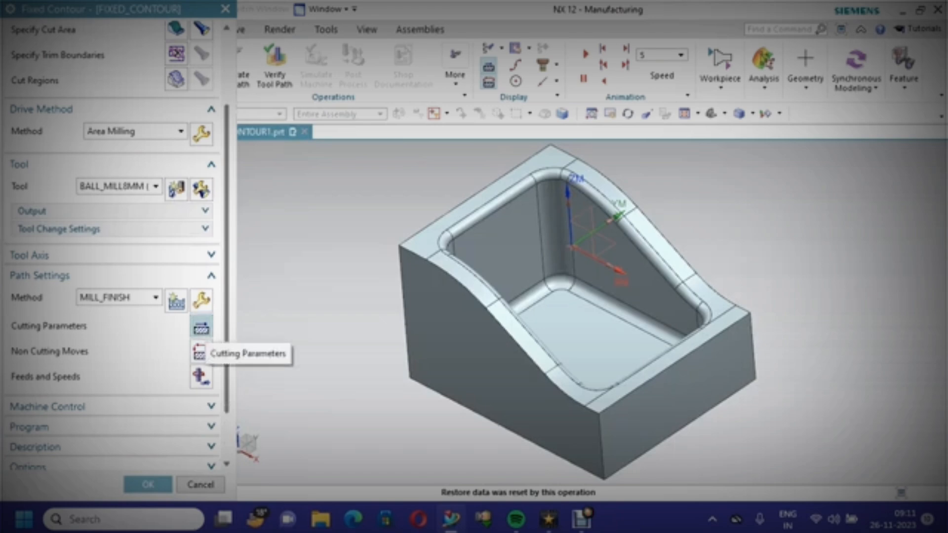
left_click(201, 328)
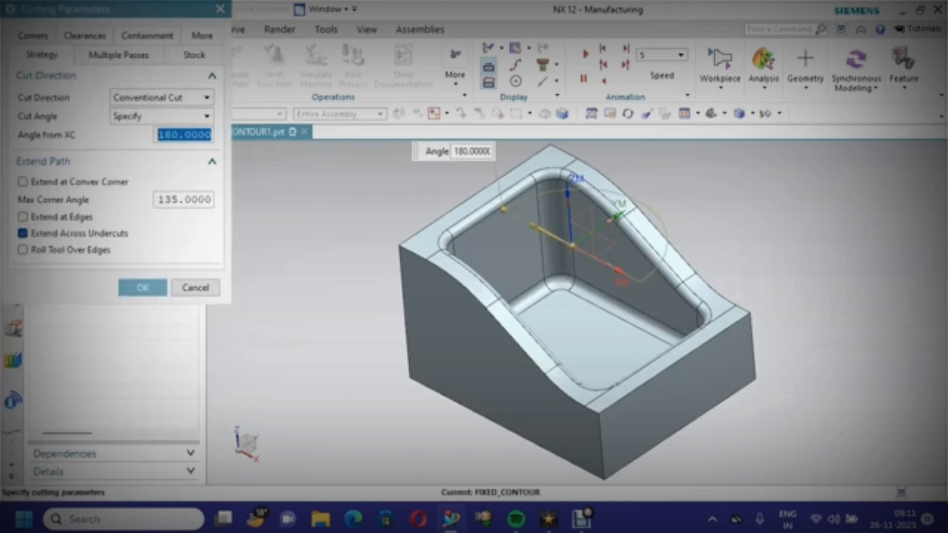
left_click(23, 216)
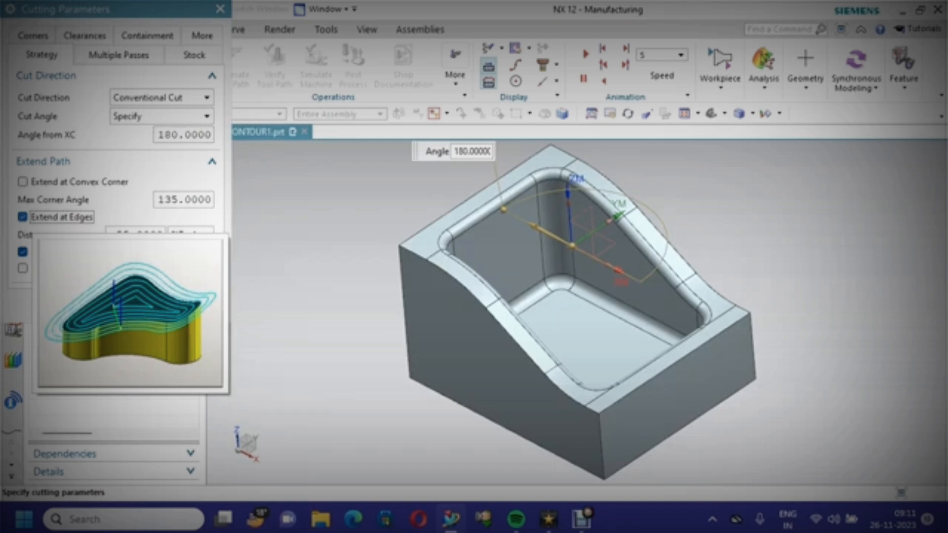
left_click(143, 306)
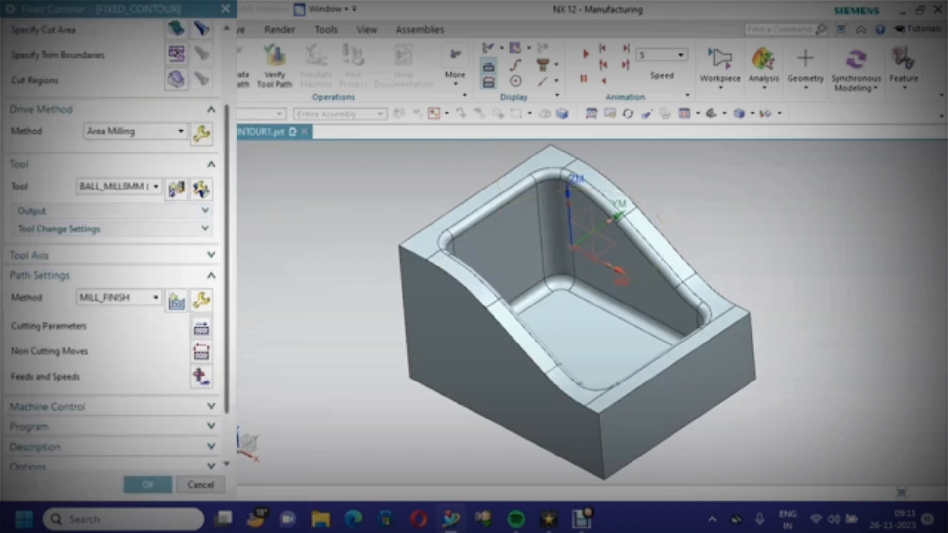
Regenerate the fixed contour tool path with the edge extension
scroll(111, 282, "down", 3)
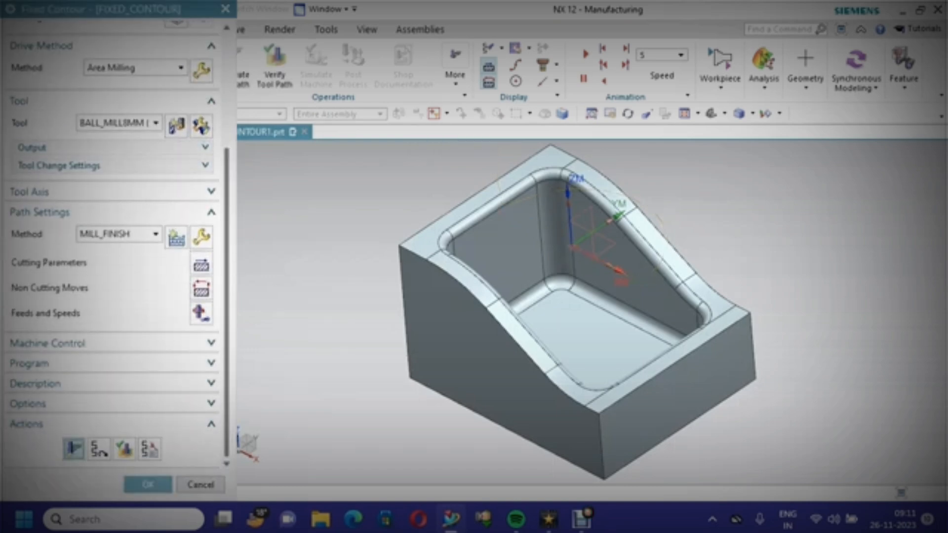
left_click(74, 449)
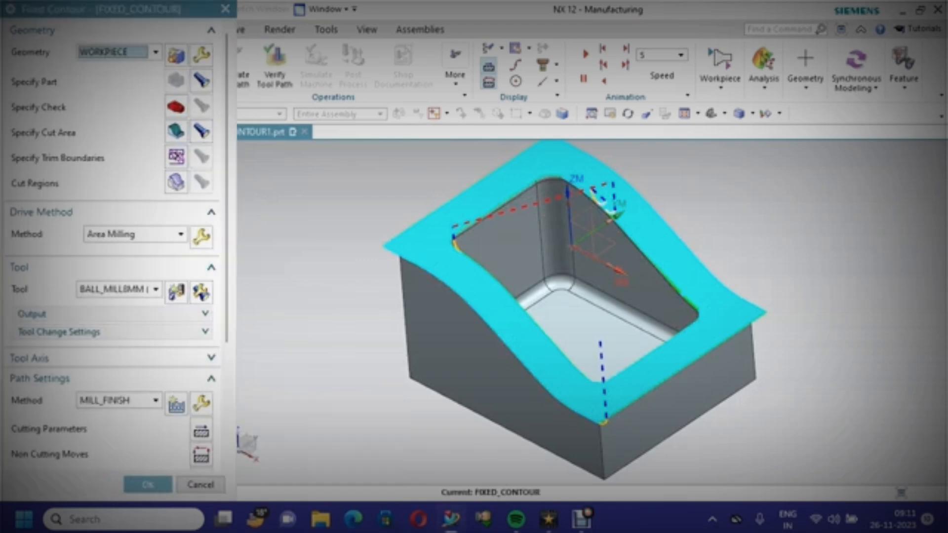
scroll(501, 399, "up", 1)
scroll(425, 245, "down", 2)
middle_click_drag(425, 244, 516, 214)
scroll(74, 395, "down", 5)
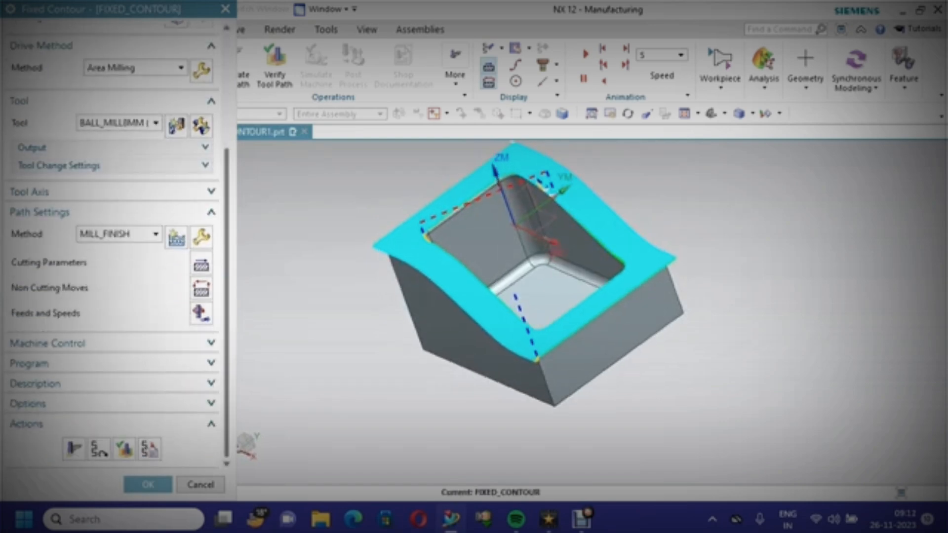
left_click(74, 450)
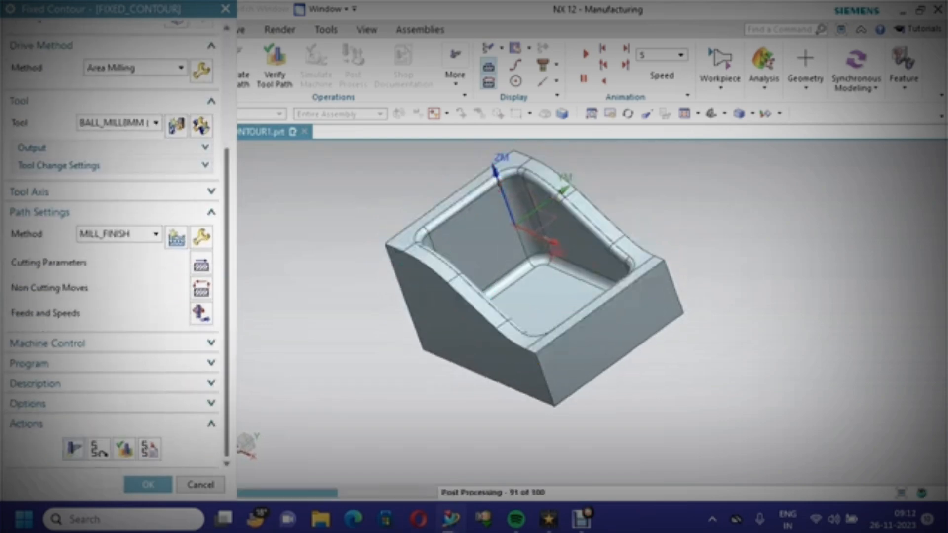
scroll(99, 346, "down", 5)
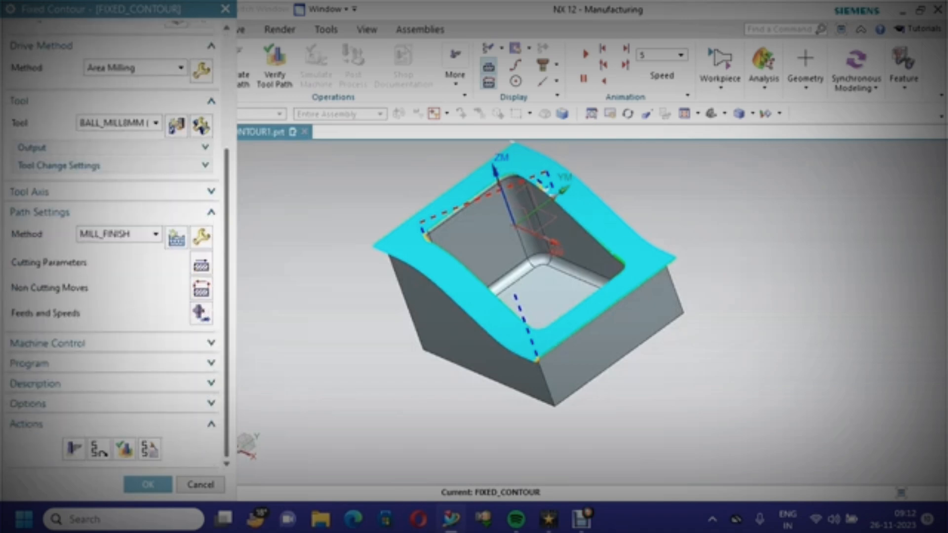
Replay the fixed contour tool path in 3D Dynamic verification at increased animation speed, then accept the operation
left_click(124, 449)
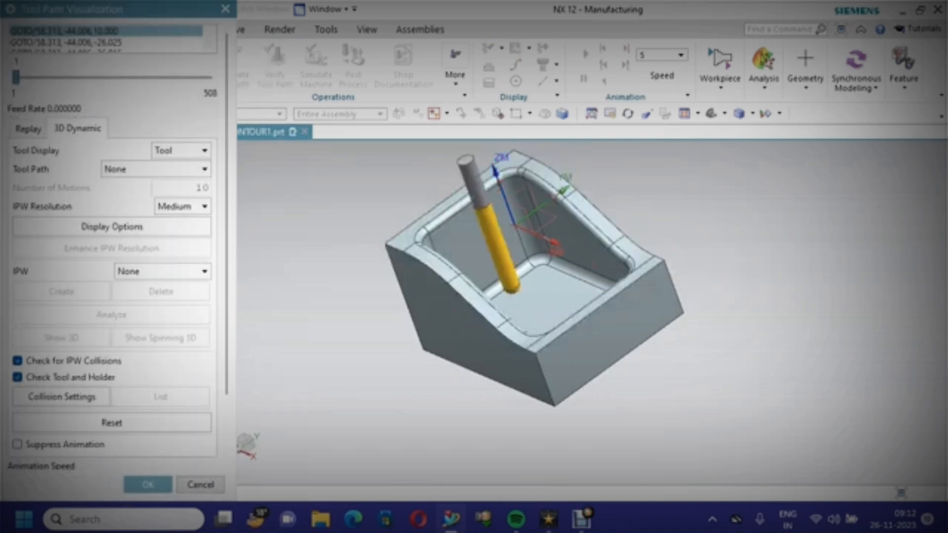
left_click_drag(227, 321, 227, 385)
left_click_drag(122, 418, 16, 419)
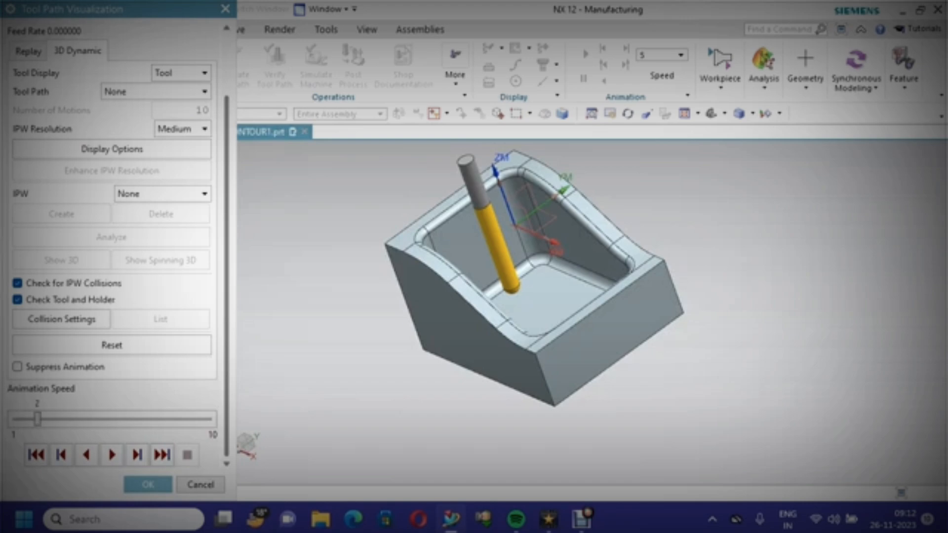
left_click(112, 455)
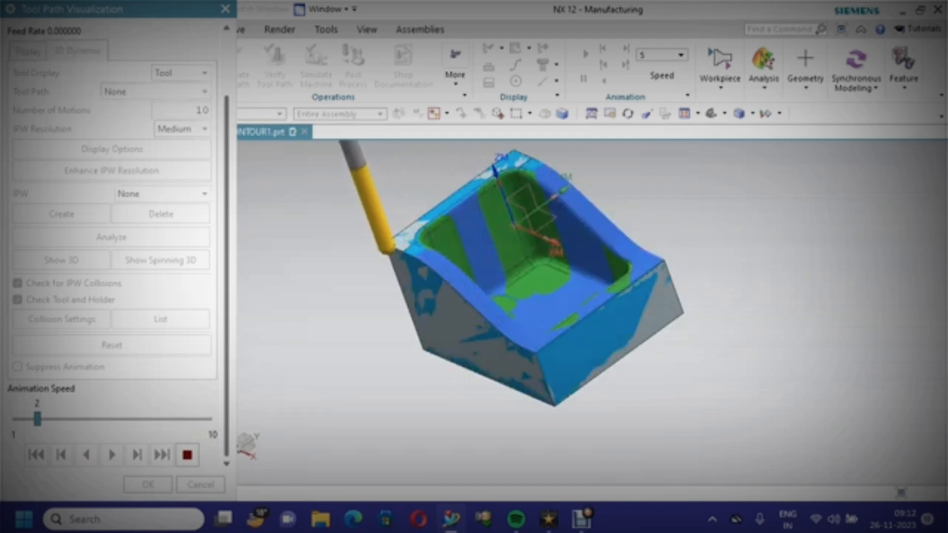
middle_click_drag(533, 276, 504, 293)
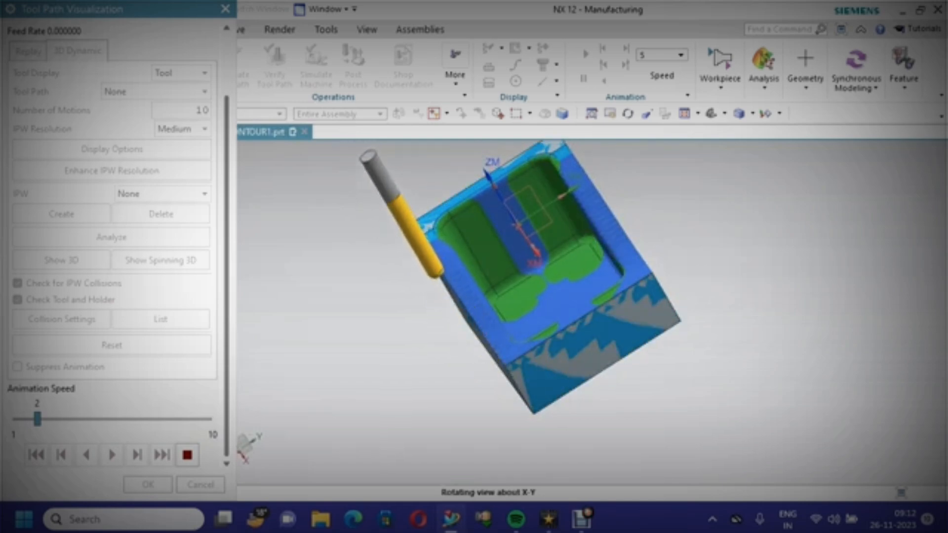
scroll(450, 357, "up", 3)
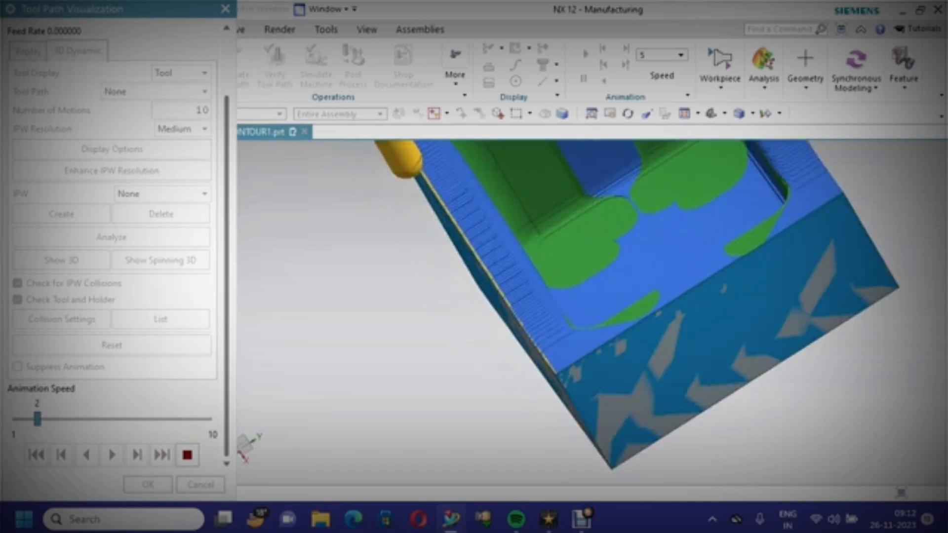
scroll(452, 357, "down", 1)
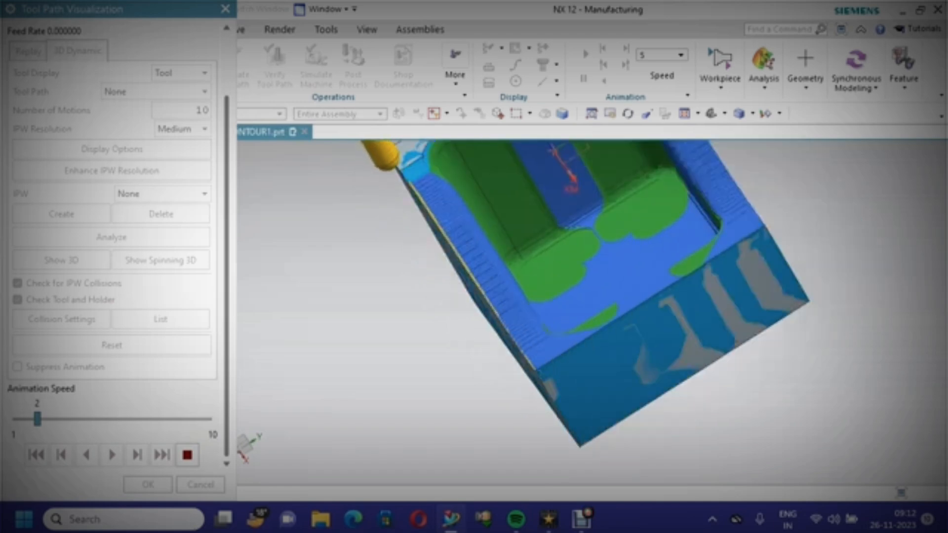
scroll(450, 357, "down", 1)
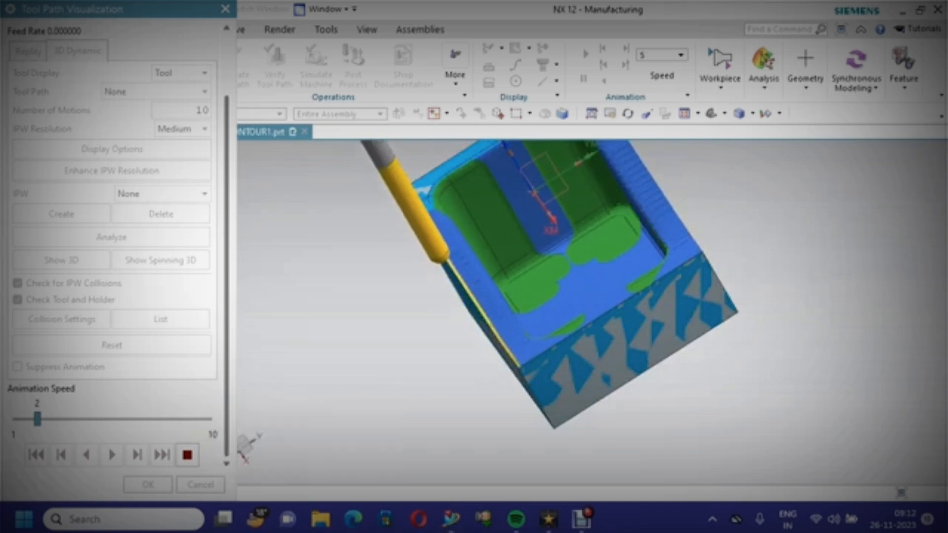
left_click_drag(37, 420, 102, 419)
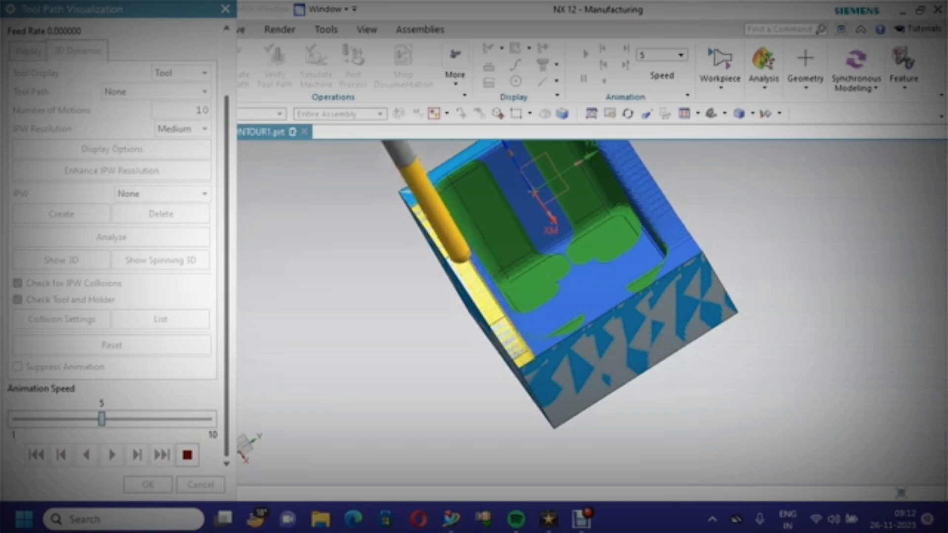
left_click_drag(102, 419, 143, 419)
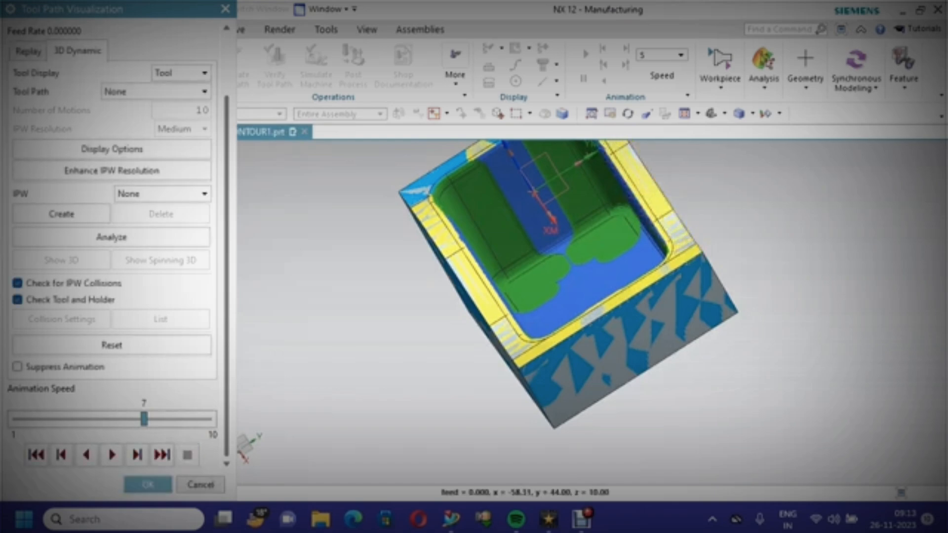
left_click(148, 485)
left_click(148, 484)
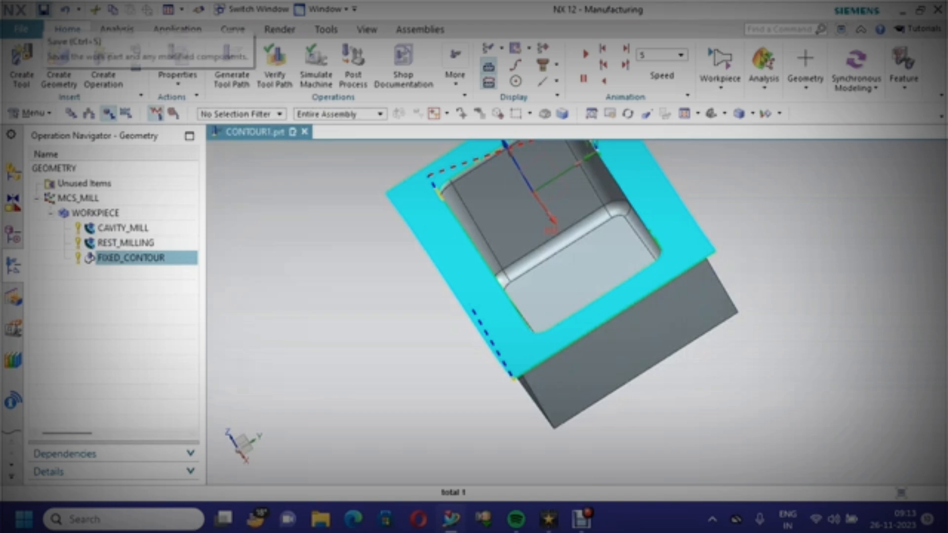
Save the part file and orient the view to isometric
left_click(43, 10)
right_click(272, 161)
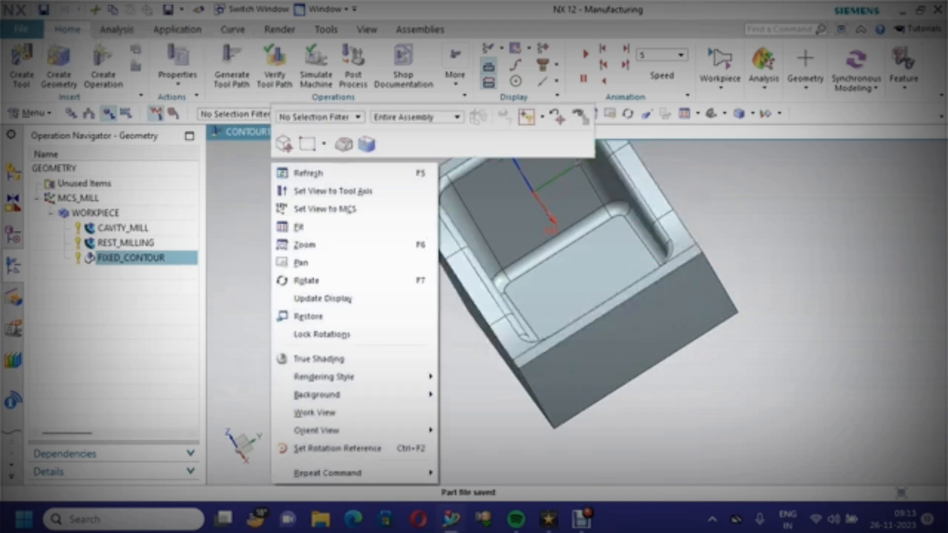
mouse_move(346, 430)
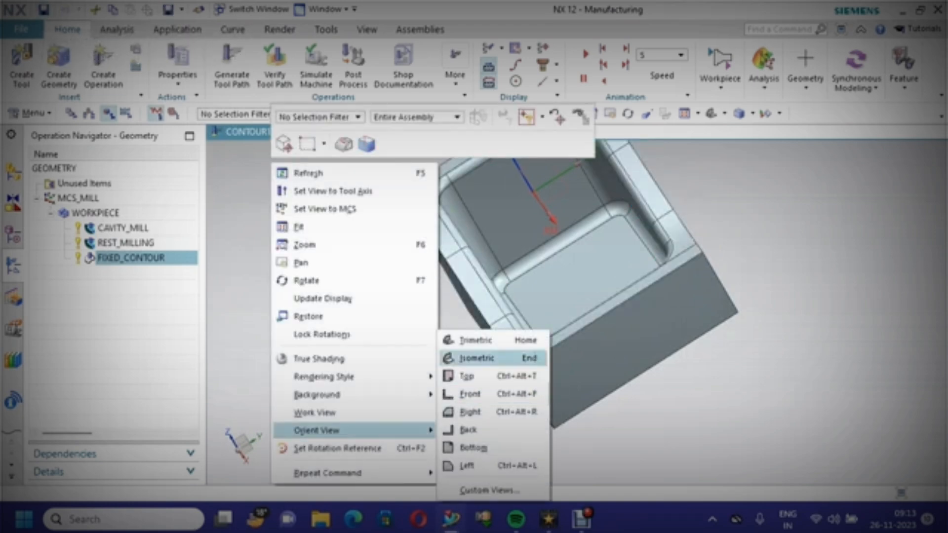
left_click(477, 358)
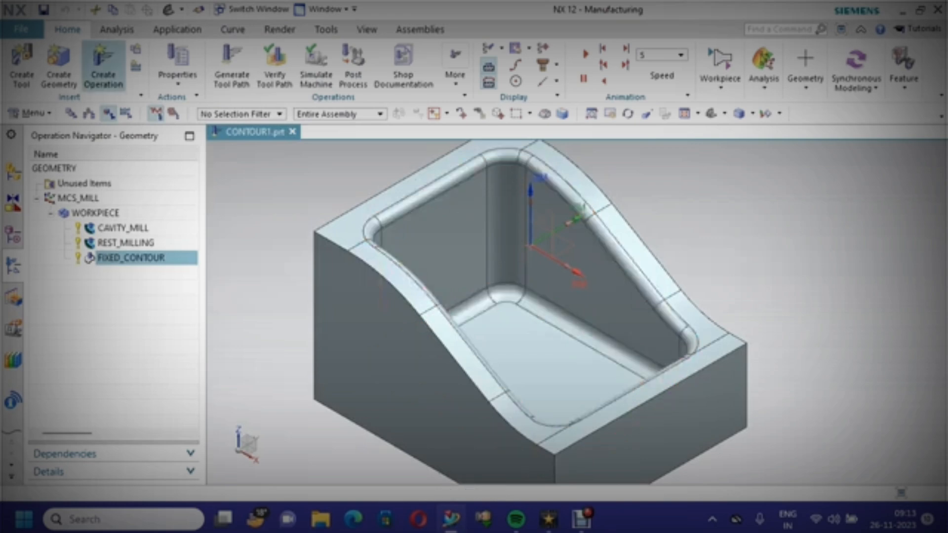
Create a Fixed Contour operation and specify the blend and flat faces around the pocket's top rim as its cut area
left_click(103, 64)
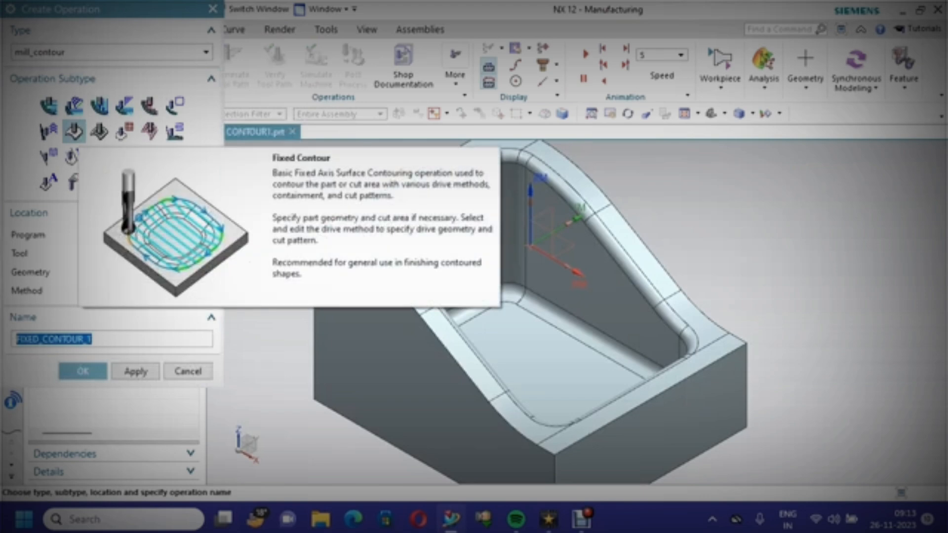
left_click(83, 371)
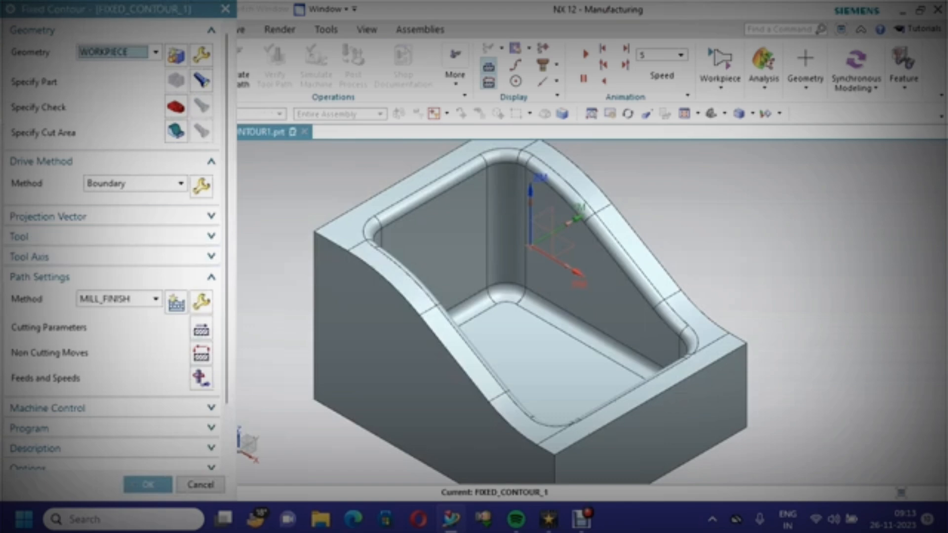
left_click(176, 131)
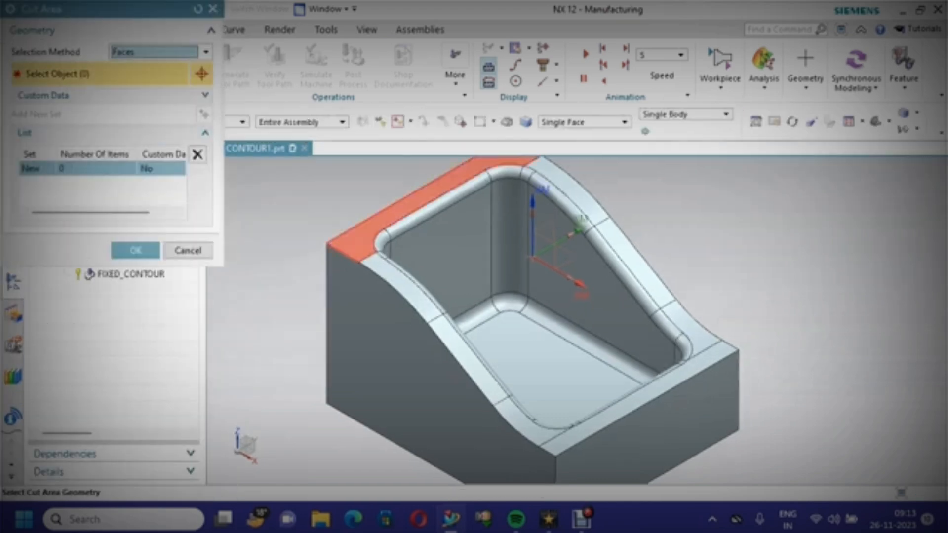
left_click(437, 205)
left_click(507, 171)
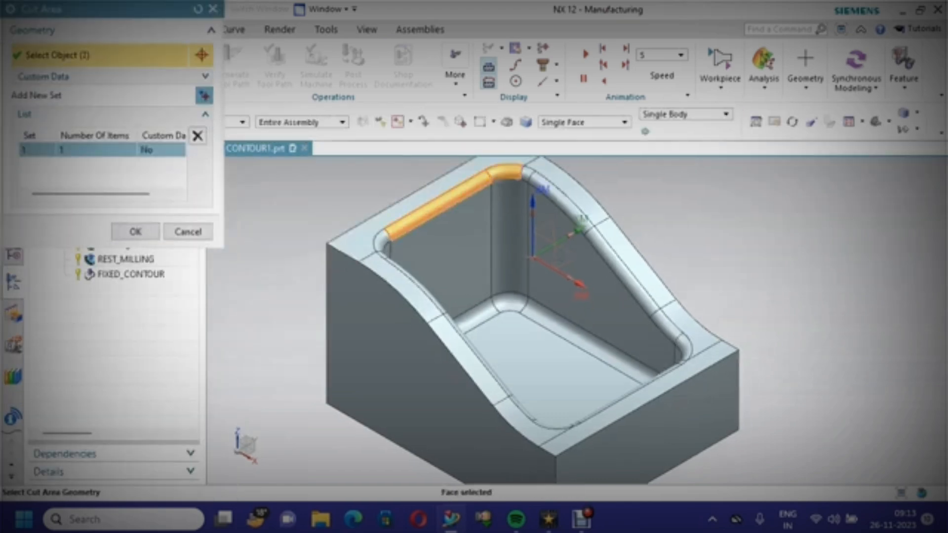
left_click(528, 172)
left_click(555, 190)
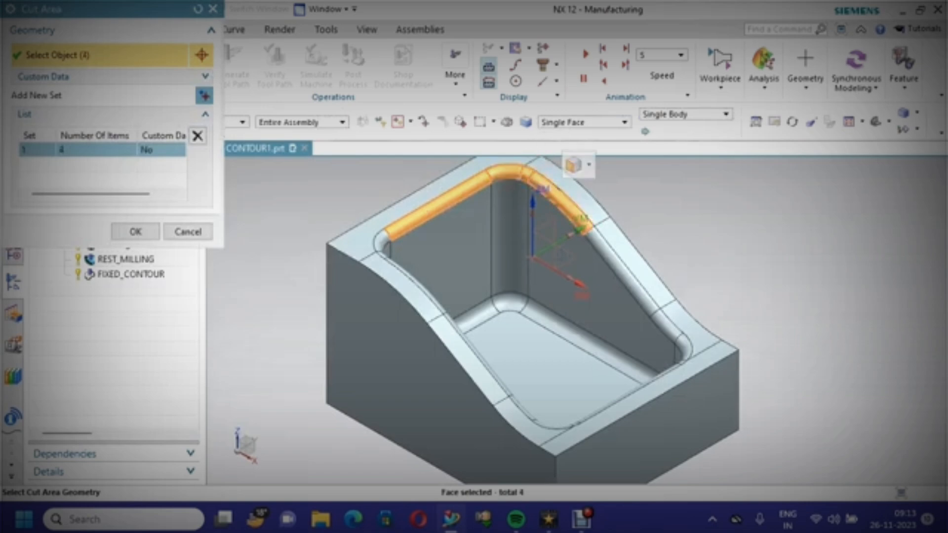
left_click(607, 253)
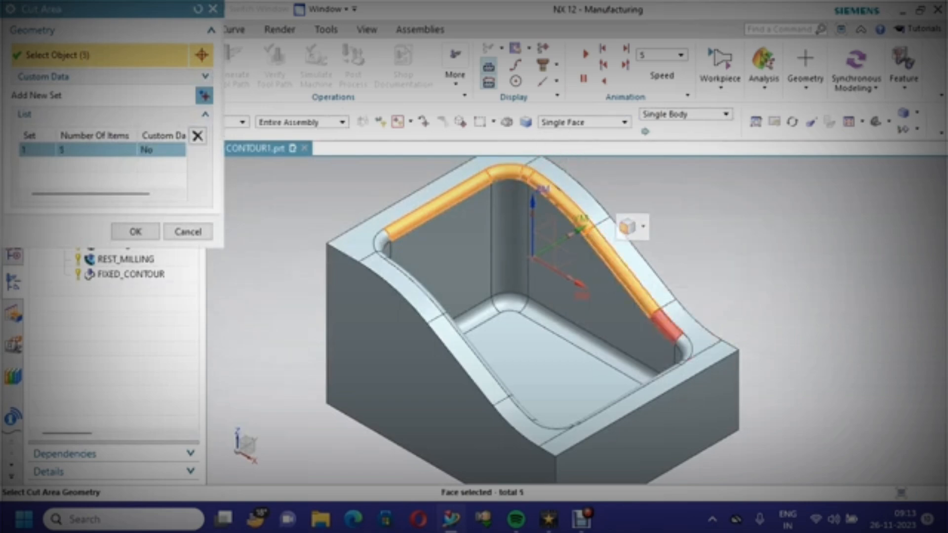
left_click(668, 327)
left_click(685, 344)
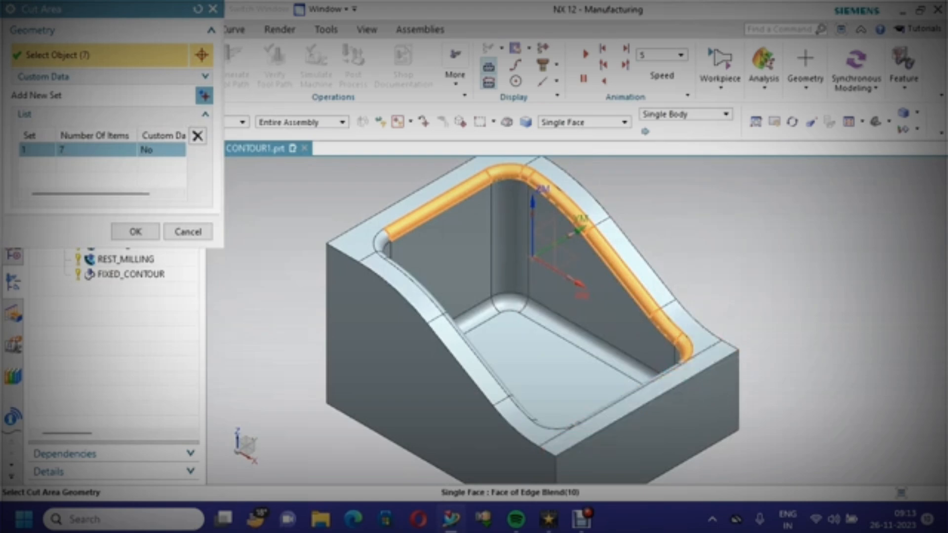
left_click(382, 242)
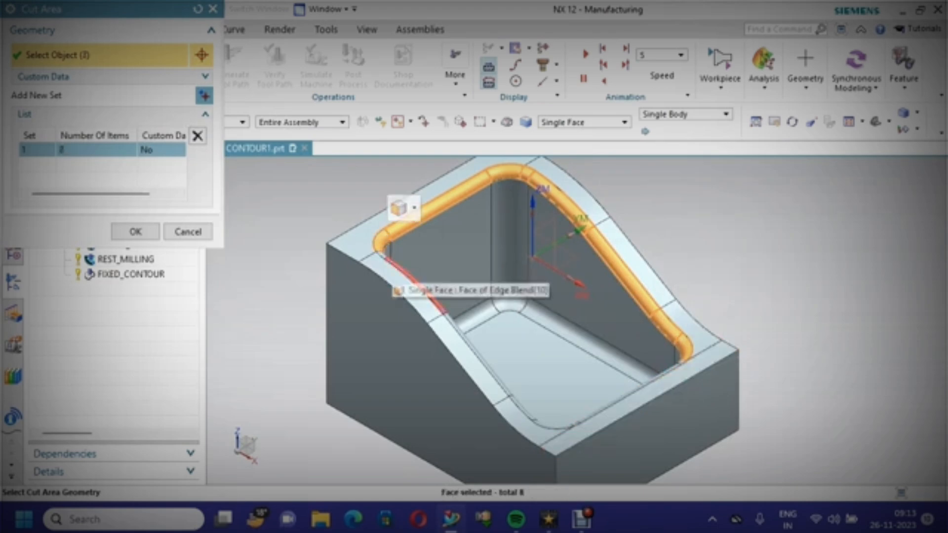
scroll(395, 257, "up", 4)
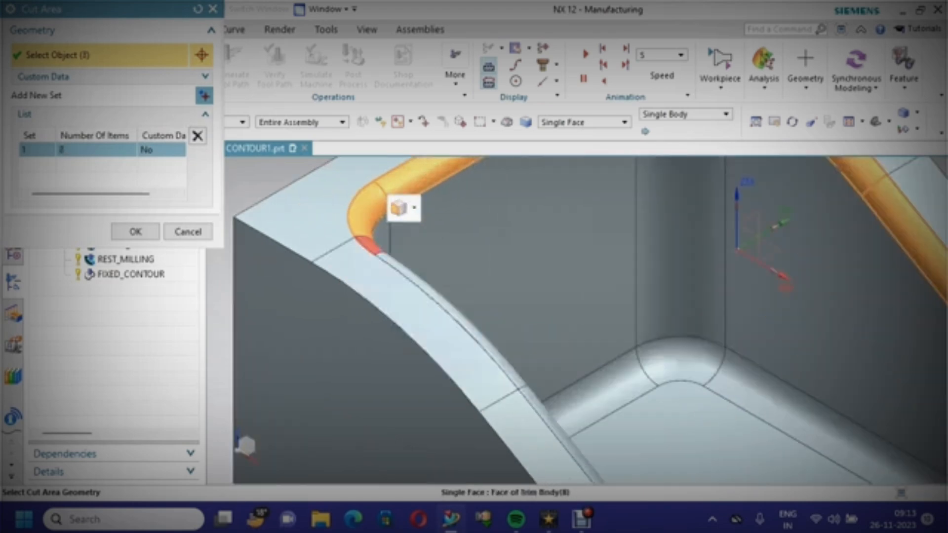
left_click(378, 247)
scroll(427, 237, "down", 4)
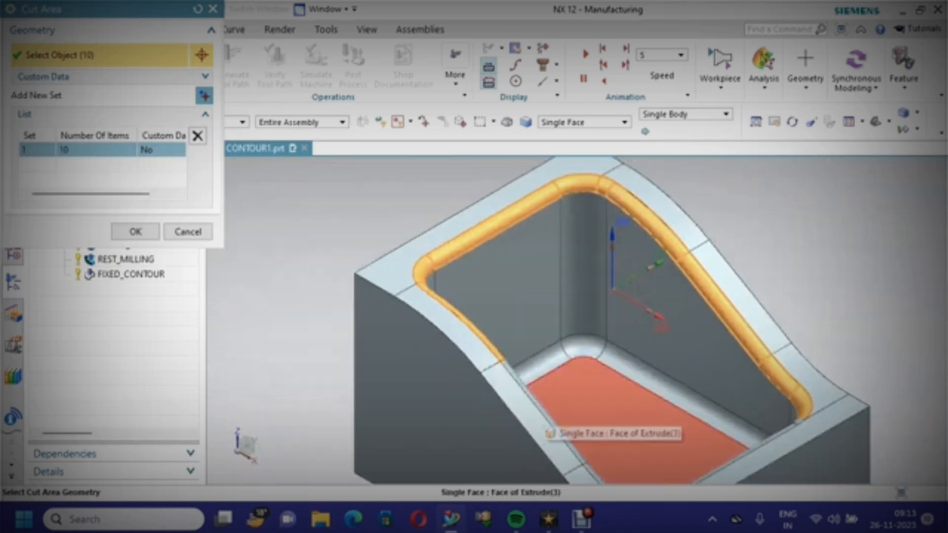
left_click(538, 370)
scroll(588, 439, "down", 4)
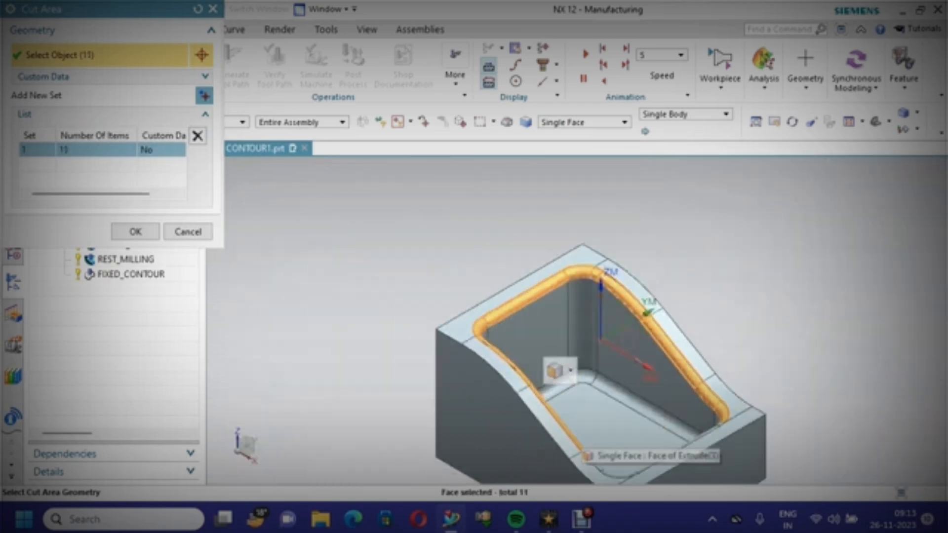
scroll(555, 372, "up", 5)
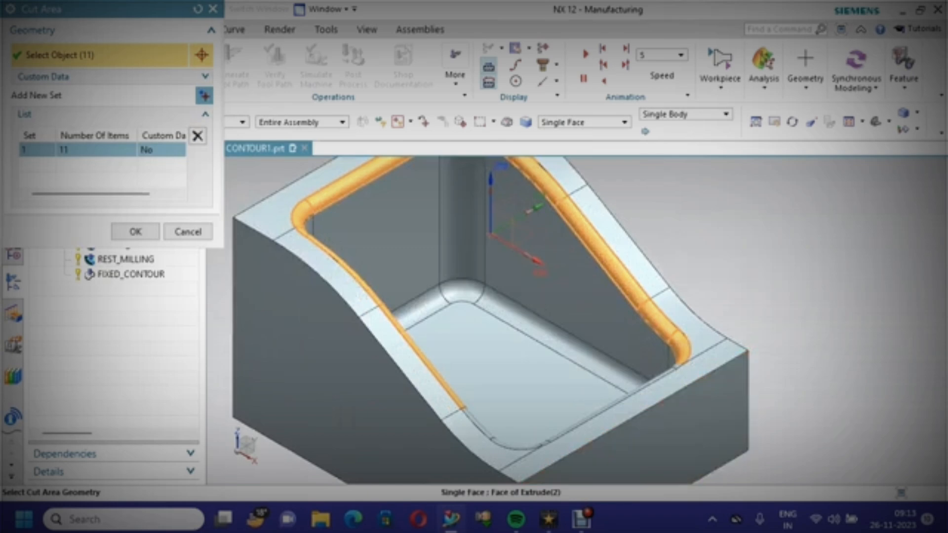
middle_click_drag(555, 373, 529, 346)
scroll(655, 459, "up", 3)
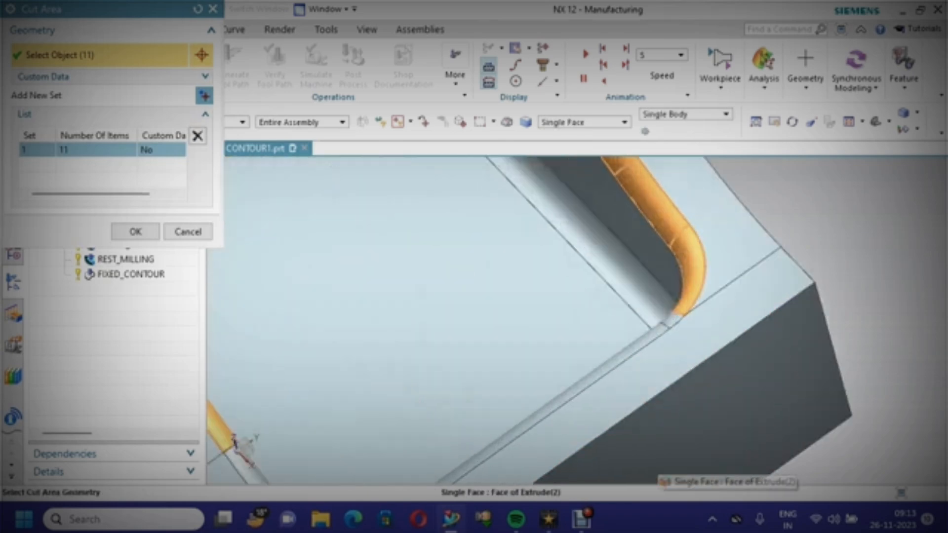
left_click(650, 342)
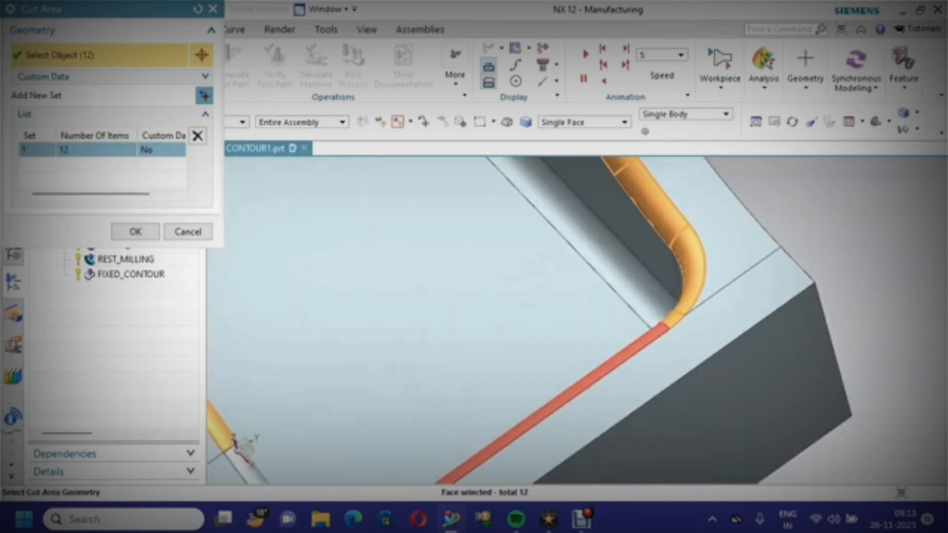
scroll(700, 377, "down", 3)
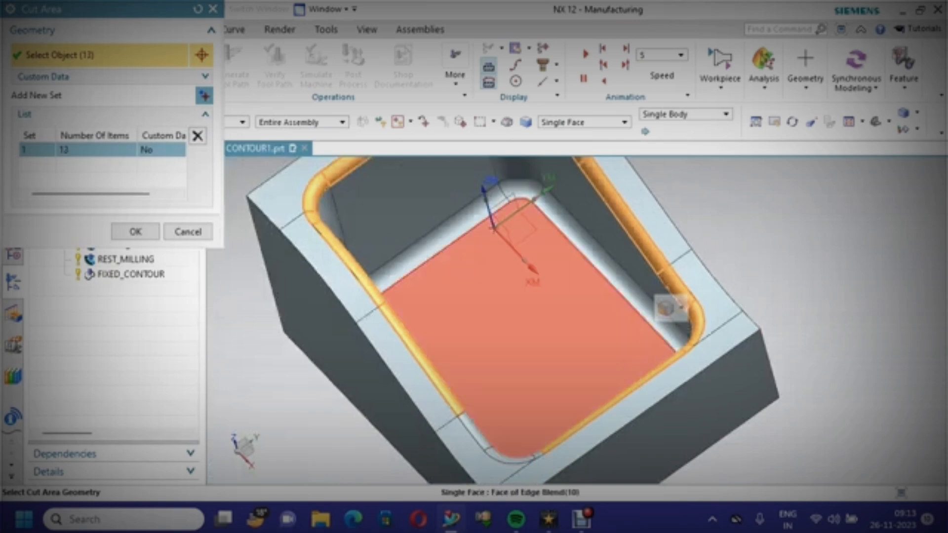
left_click(476, 431)
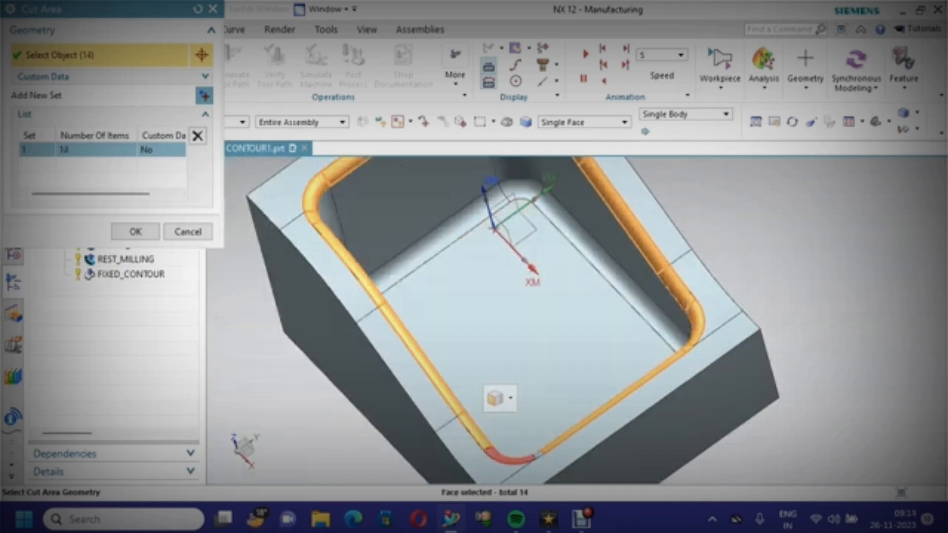
left_click(504, 461)
left_click(538, 455)
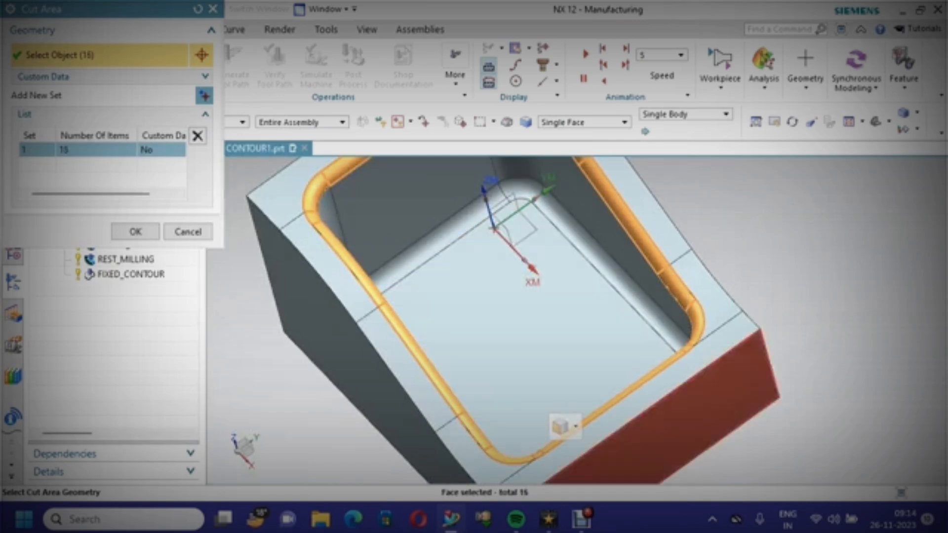
middle_click_drag(583, 469, 561, 422)
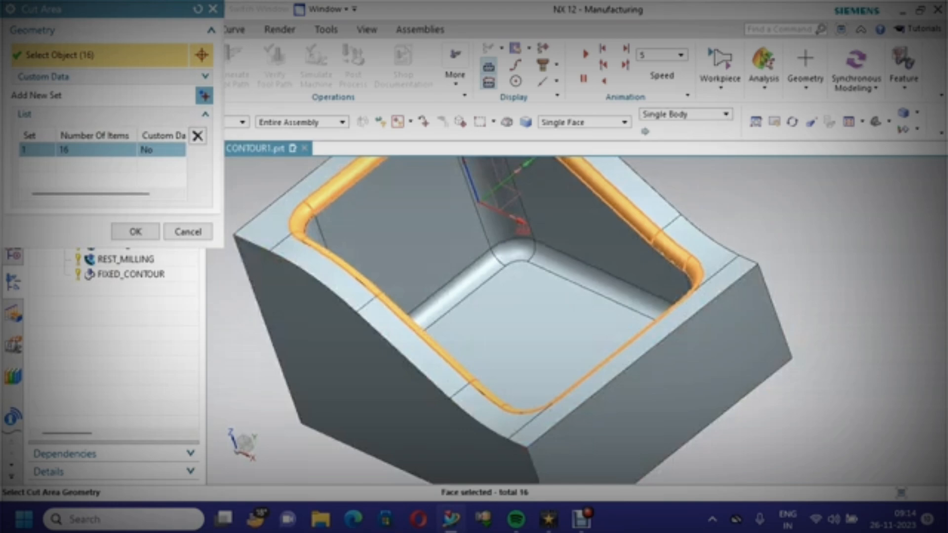
left_click(136, 232)
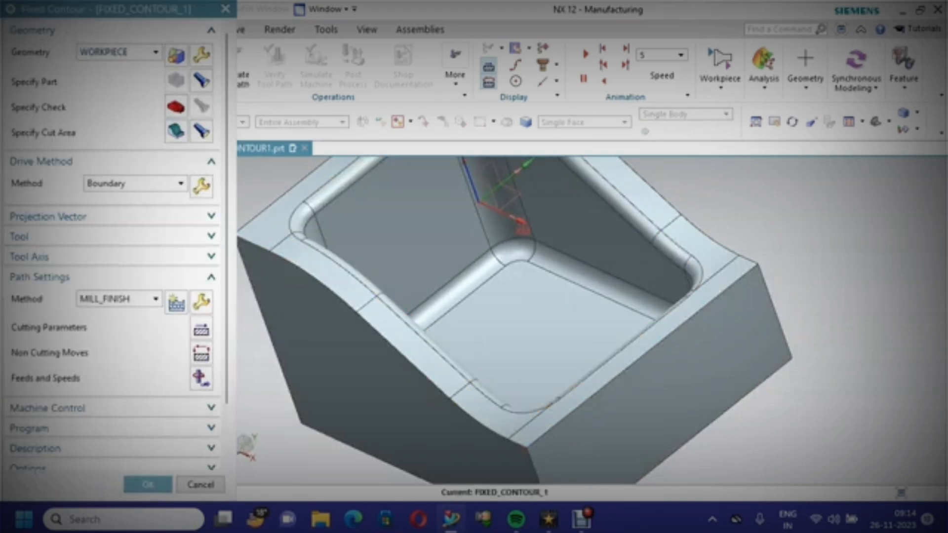
Change the operation's drive method to Area Milling, accepting the reset of drive settings
left_click(133, 183)
left_click(109, 237)
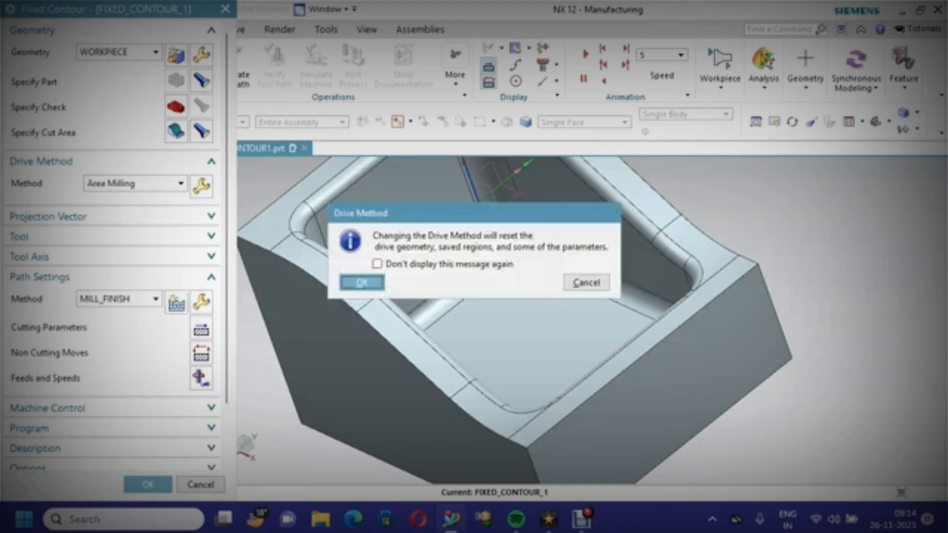
key("Return")
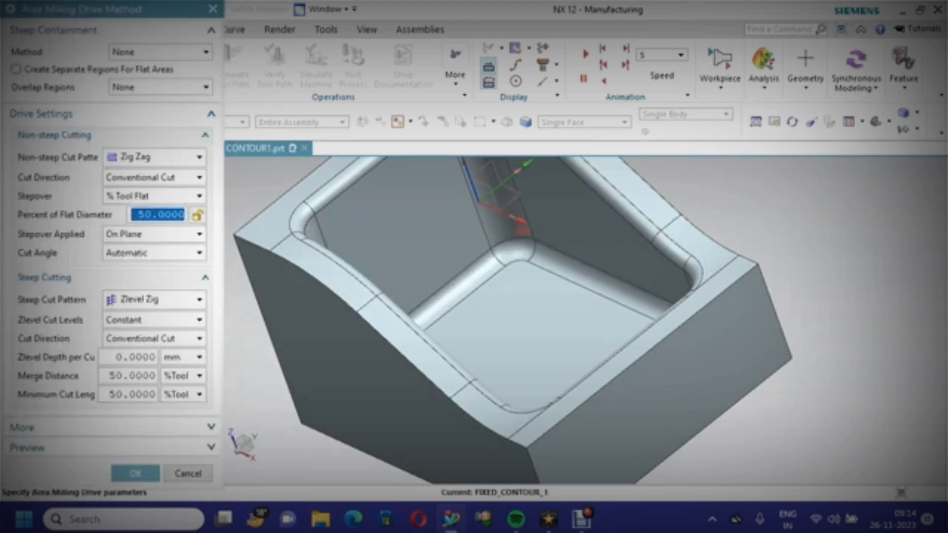
Set non-steep cutting to Scallop stepover of 0.002 applied On Part, with a specified cut angle of 180 from XC
left_click(153, 196)
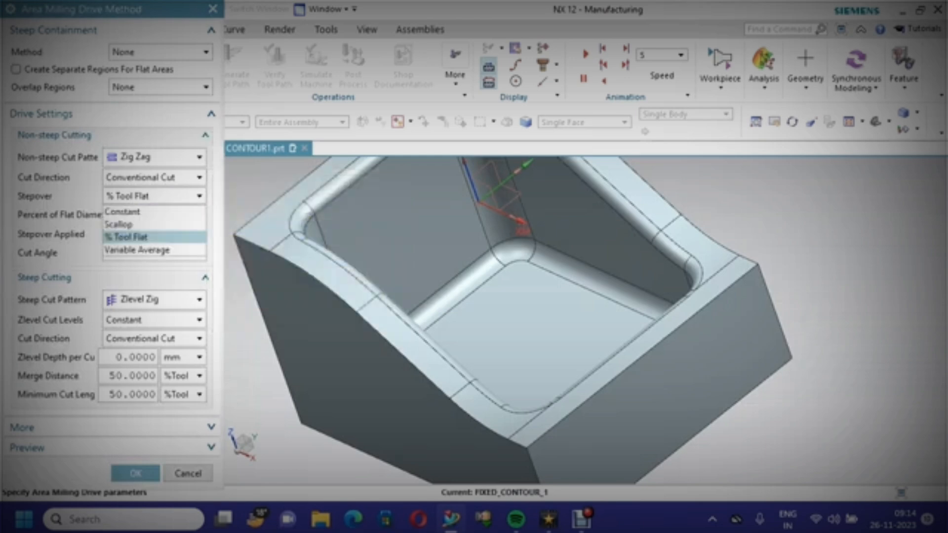
left_click(128, 220)
double_click(158, 215)
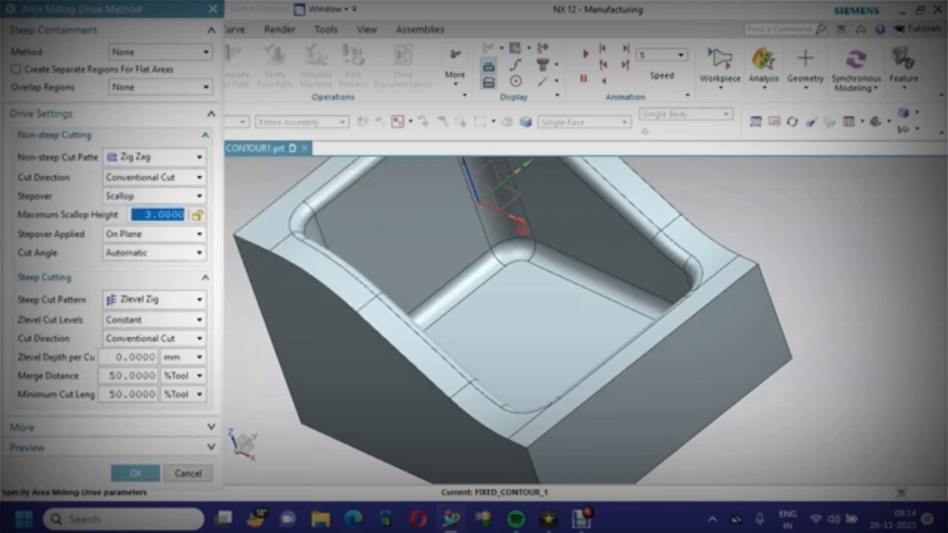
type("0.")
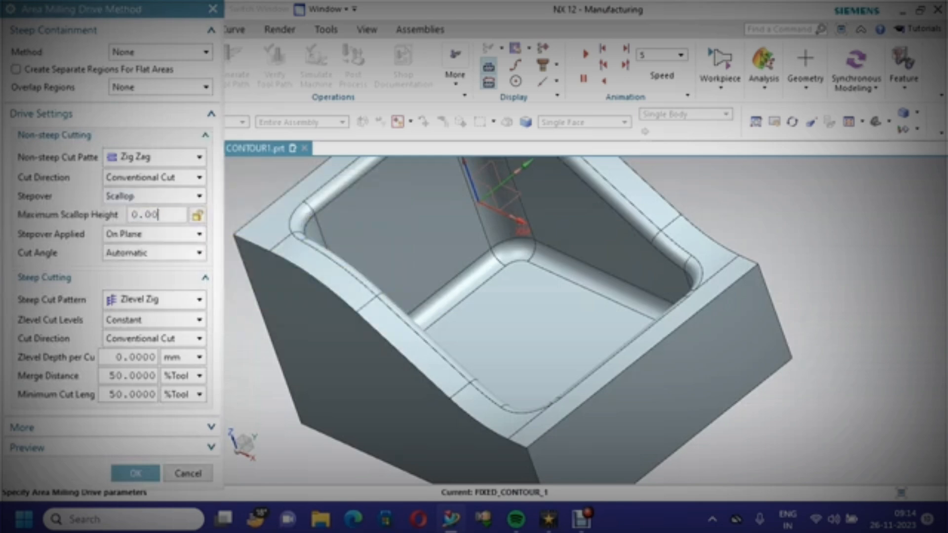
left_click(153, 234)
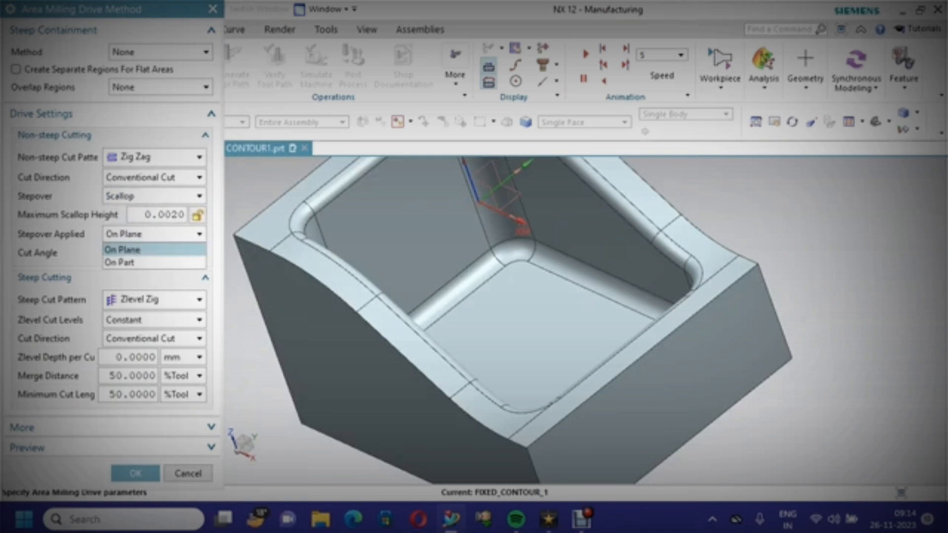
left_click(129, 262)
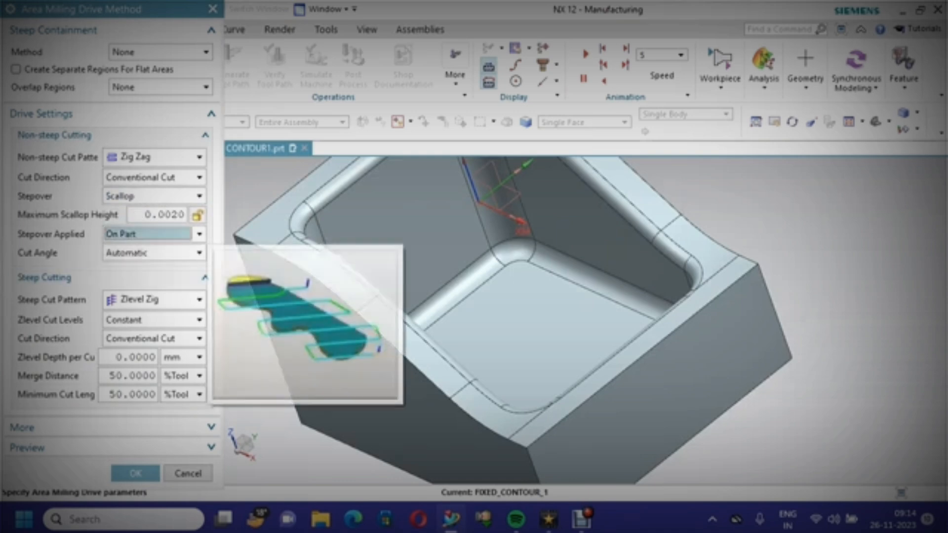
left_click(153, 253)
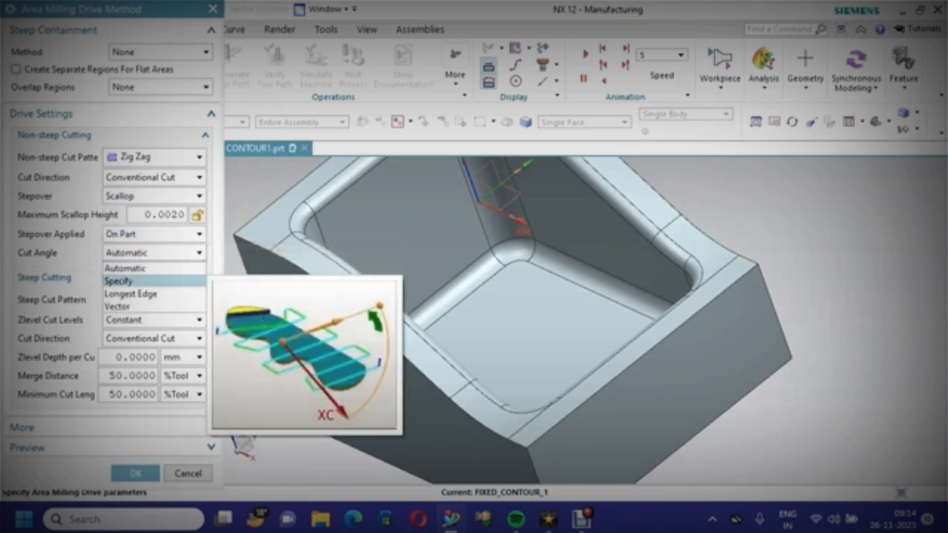
left_click(118, 281)
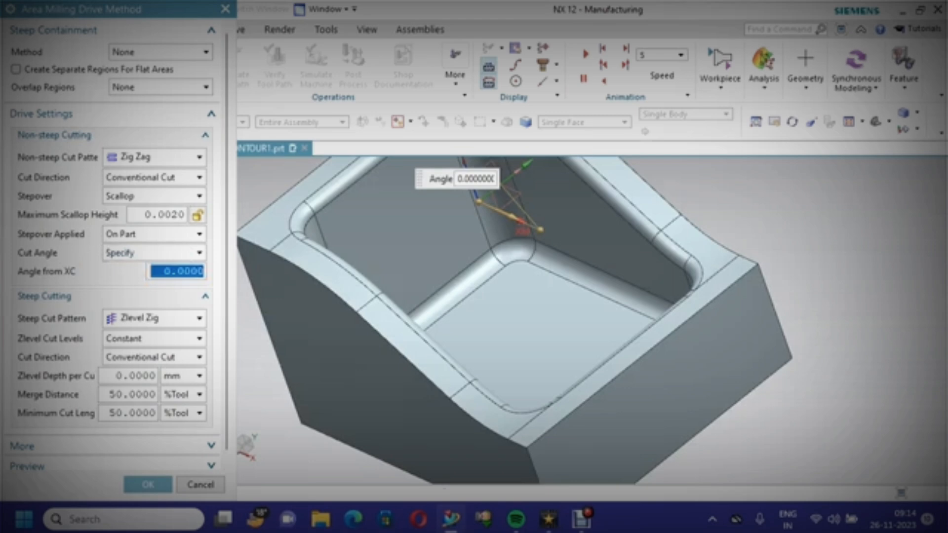
type("180")
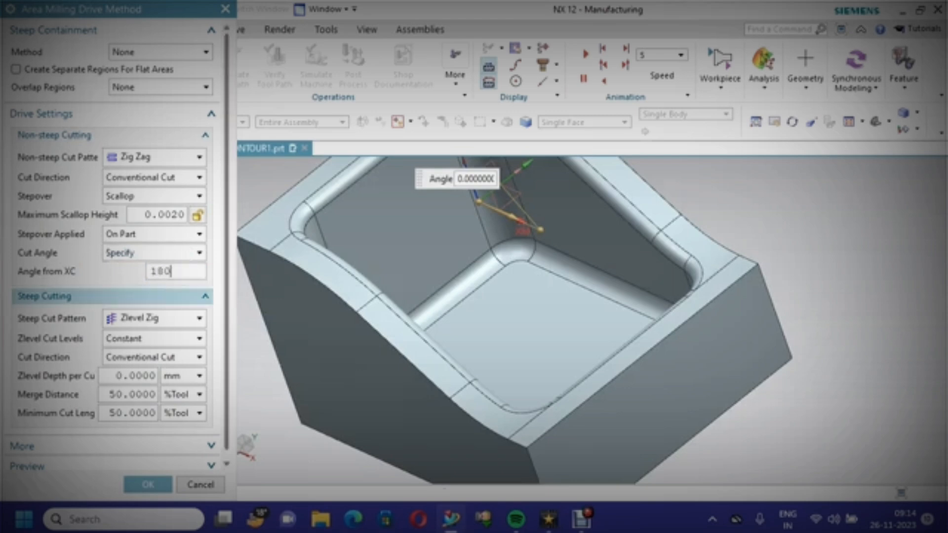
Set steep cutting to Zlevel Zig Zag pattern with Optimized cut levels, 0.002 mm depth per cut and 20 %Tool merge distance
left_click(153, 318)
left_click(146, 350)
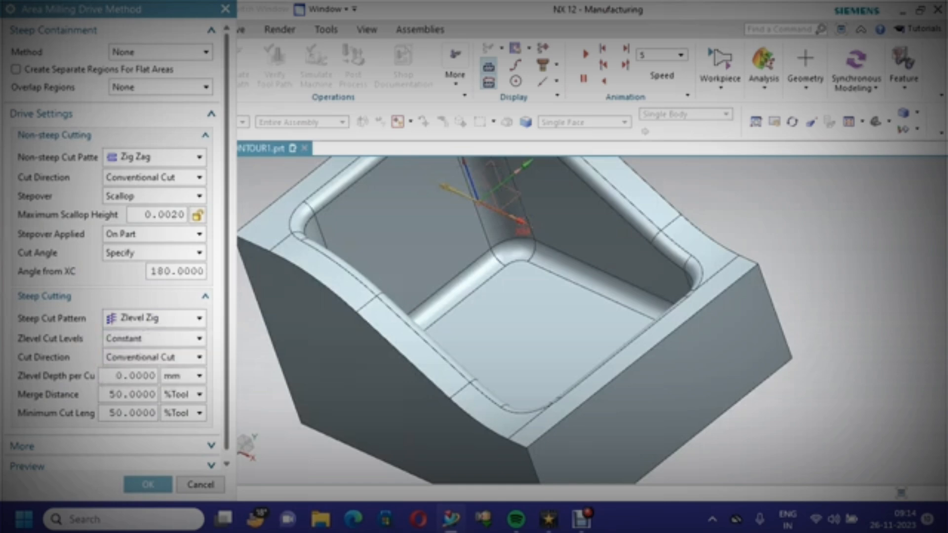
left_click(153, 338)
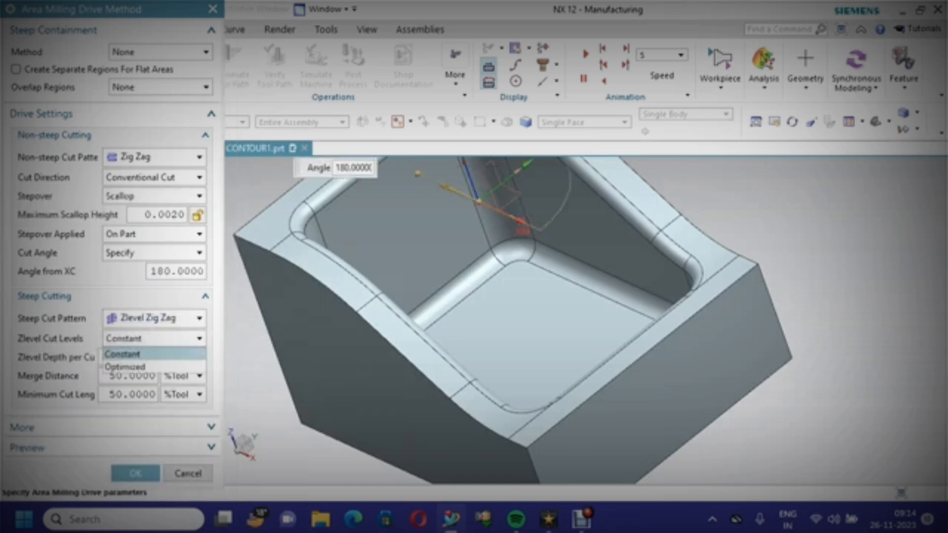
left_click(125, 366)
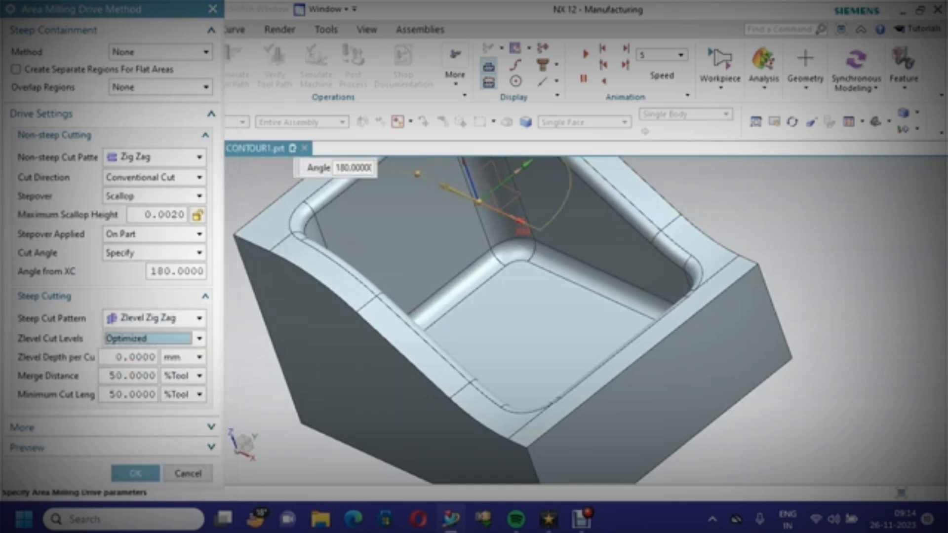
left_click(130, 357)
type("0.002")
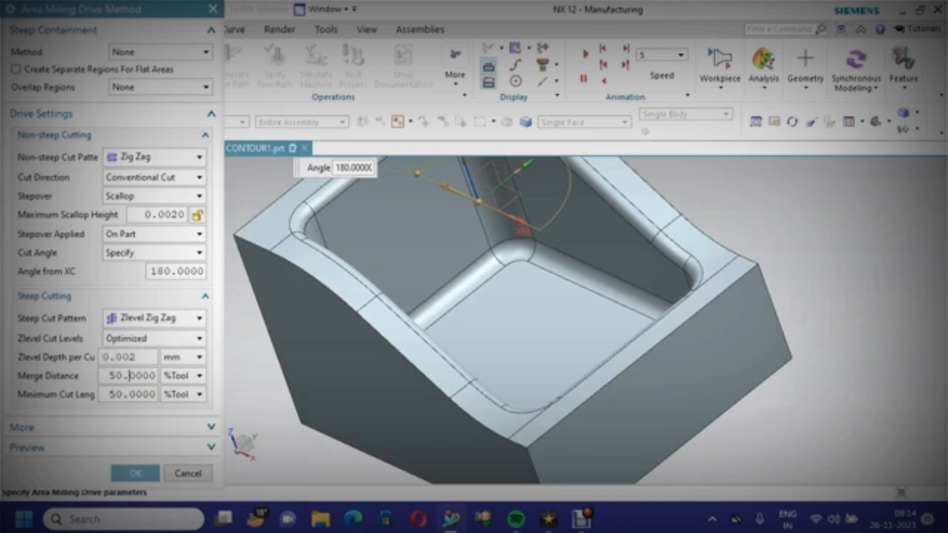
key("Tab")
type("20")
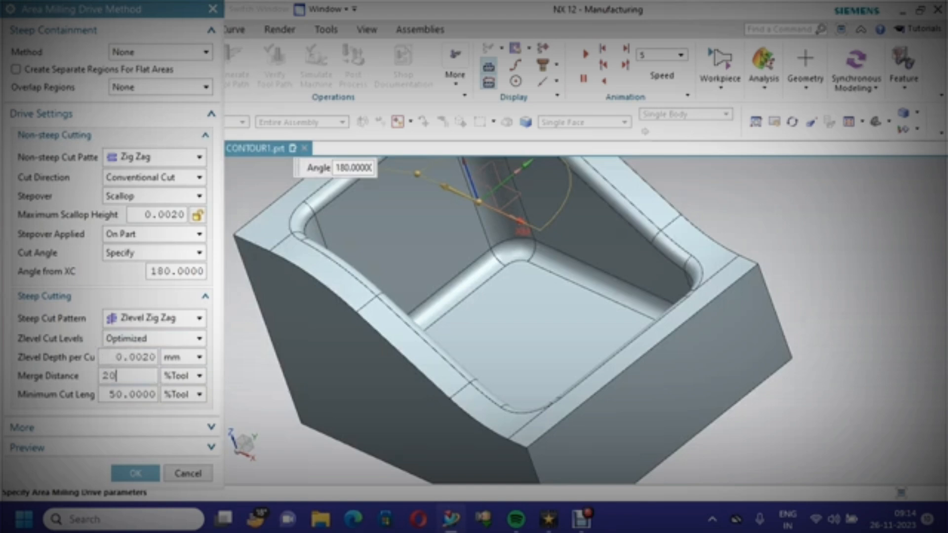
key("Tab")
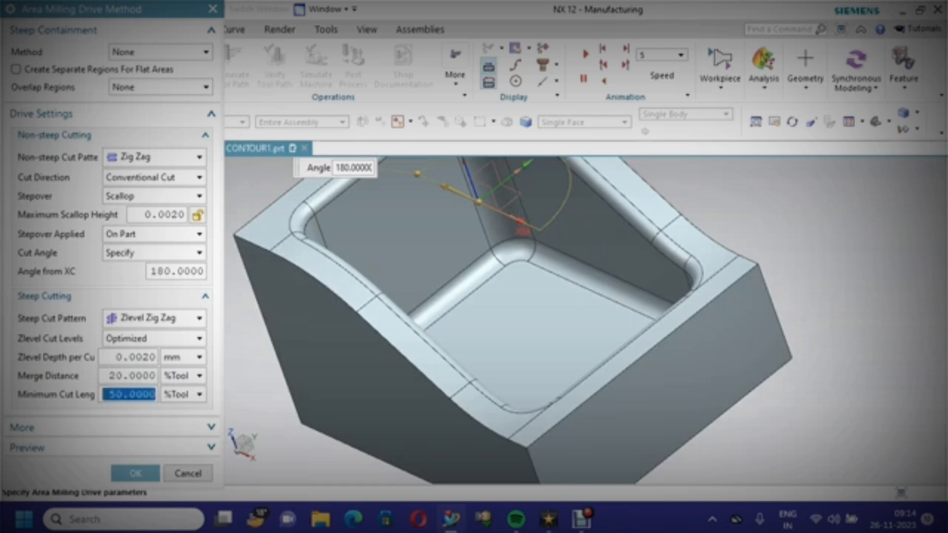
Set the steep cutting minimum cut length to 20 %Tool and accept the Area Milling drive settings
type("20")
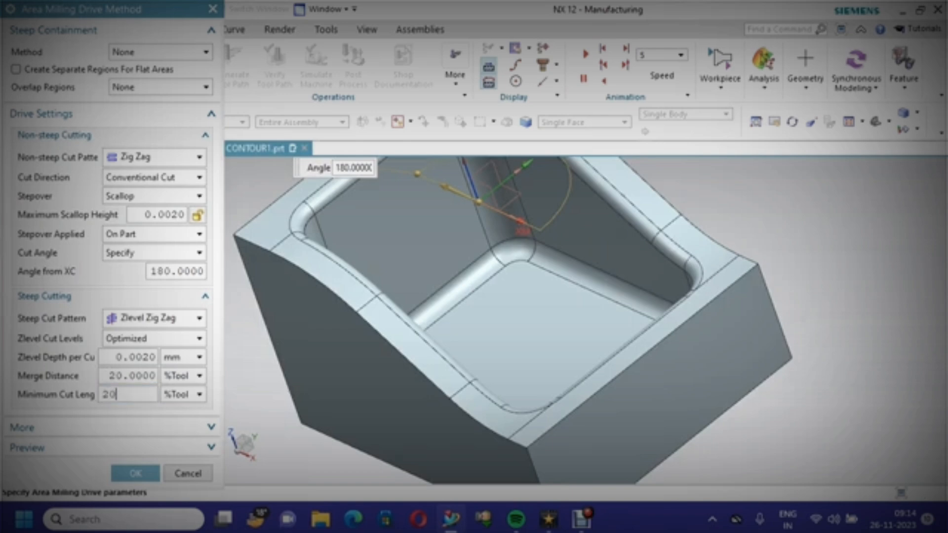
left_click(135, 474)
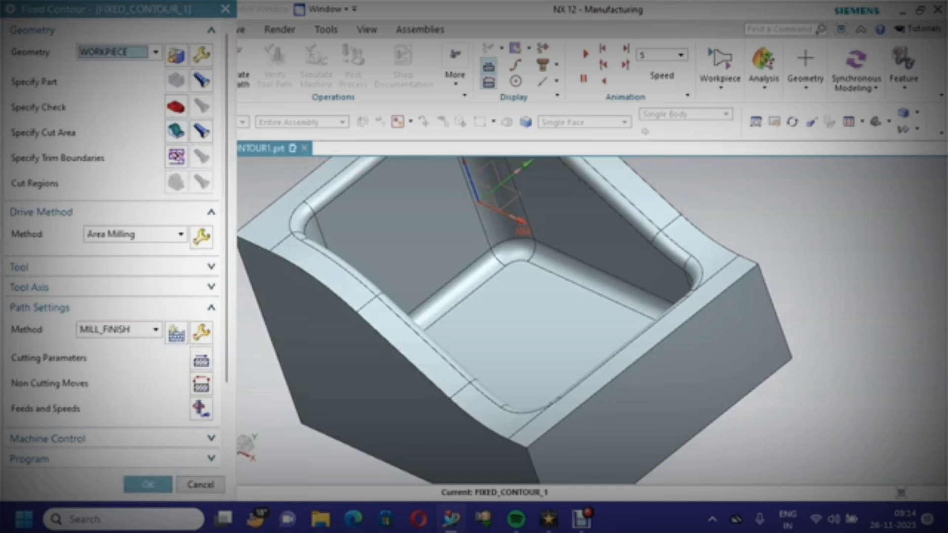
Create a new ball mill tool for the Fixed Contour operation named BALL_MILL5MM
left_click(211, 267)
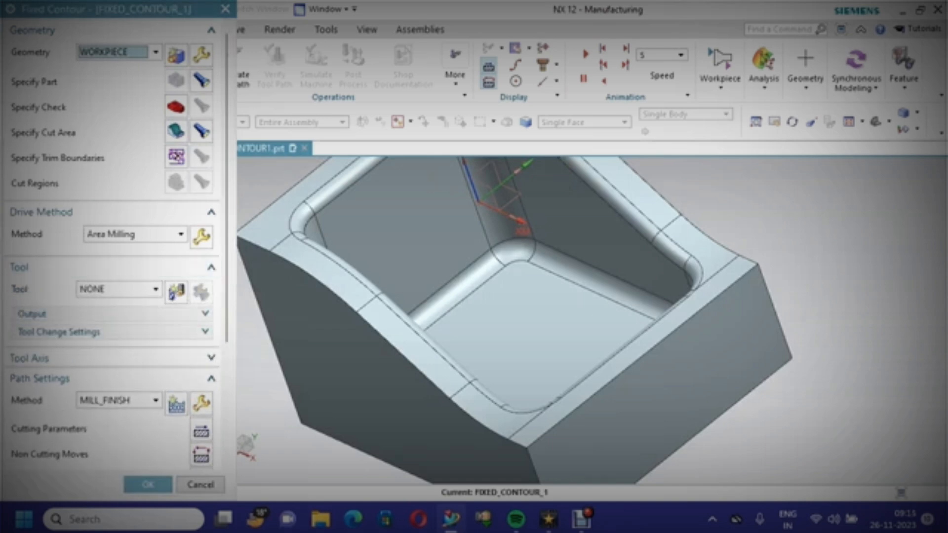
left_click(177, 292)
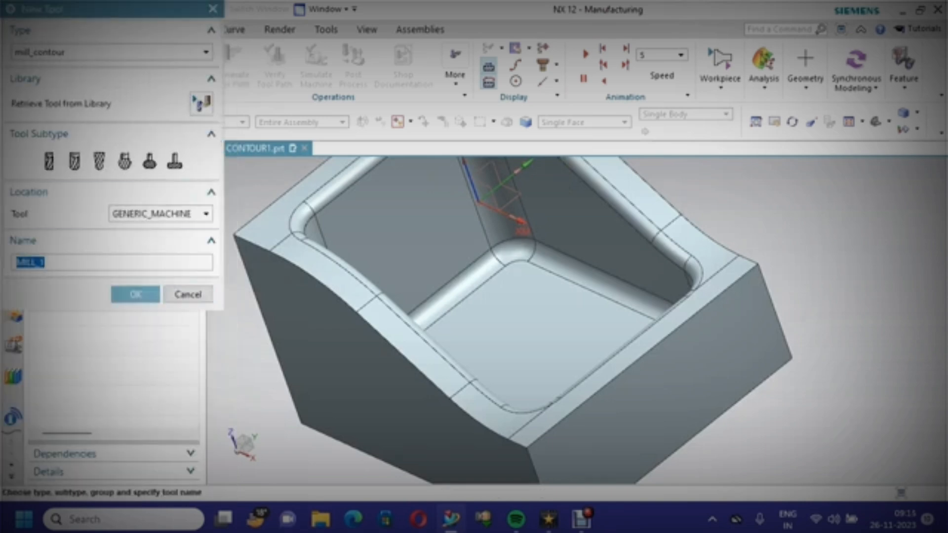
left_click(99, 161)
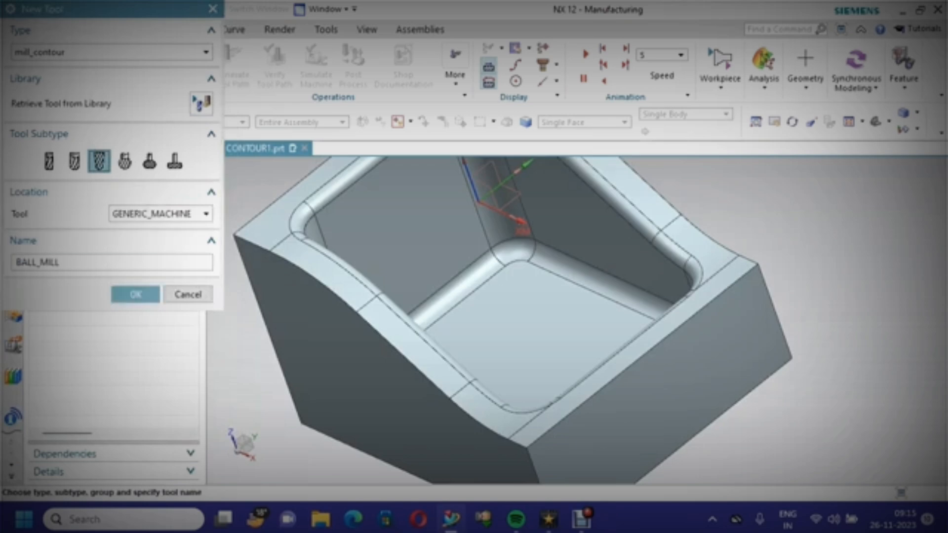
left_click(60, 263)
type("S")
type("MM")
key("Return")
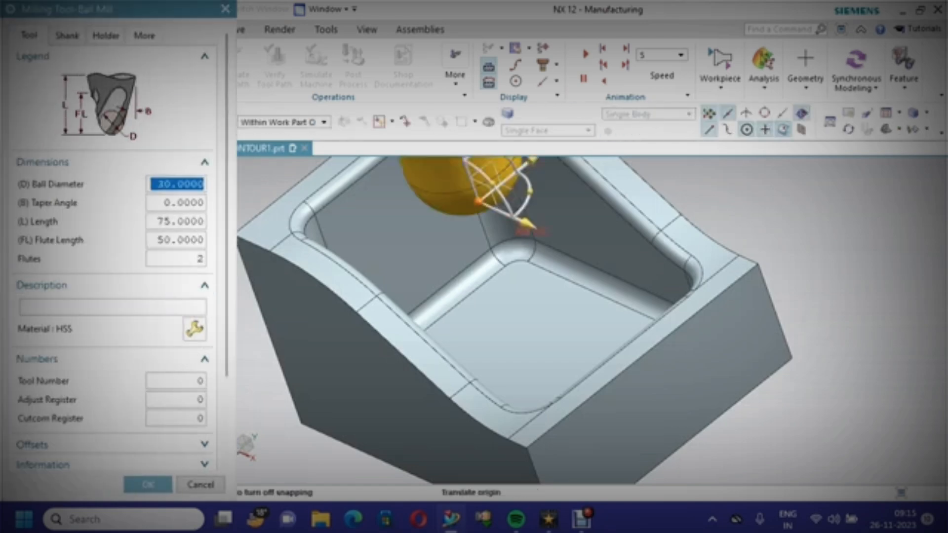
Define the ball mill with a 5 mm ball diameter, HSS description, tool number 4 and adjust register 4
type("5")
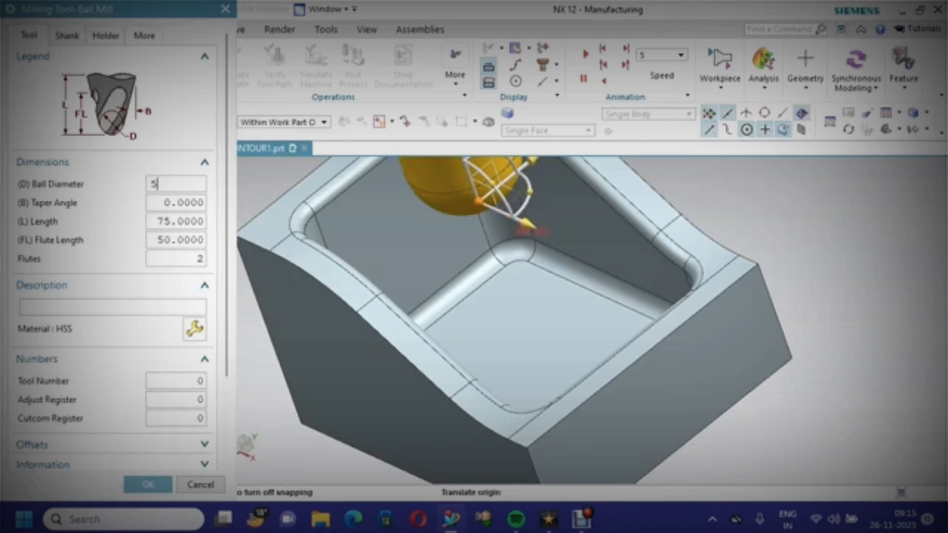
key("Return")
type("H")
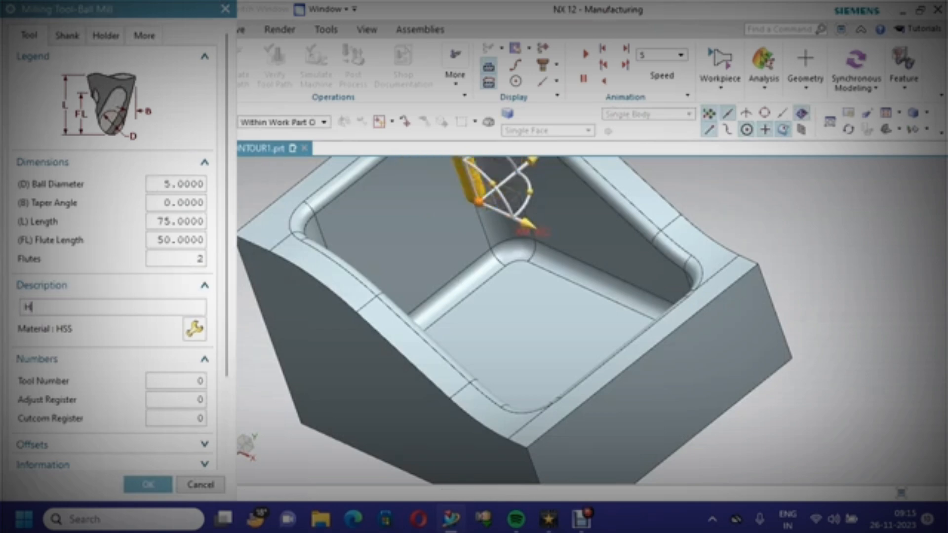
type("SS")
key("Tab")
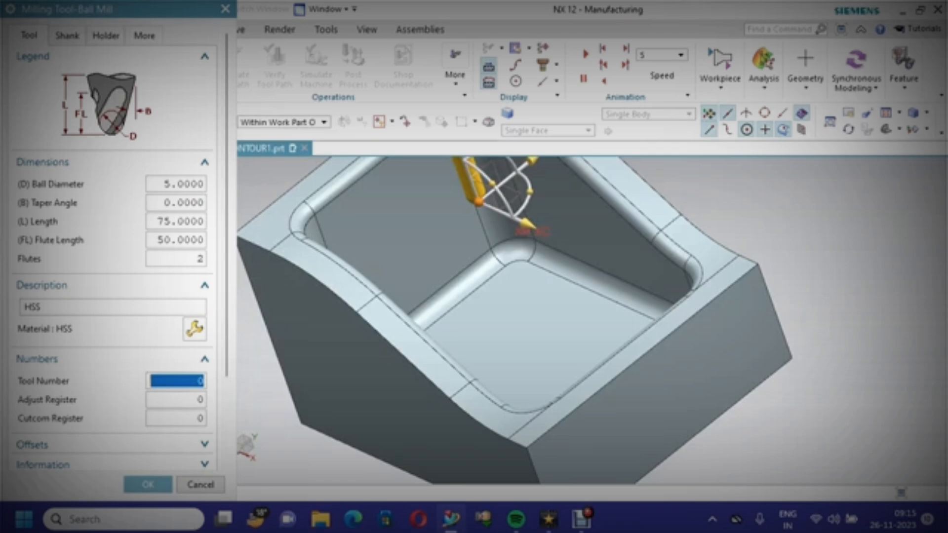
type("4")
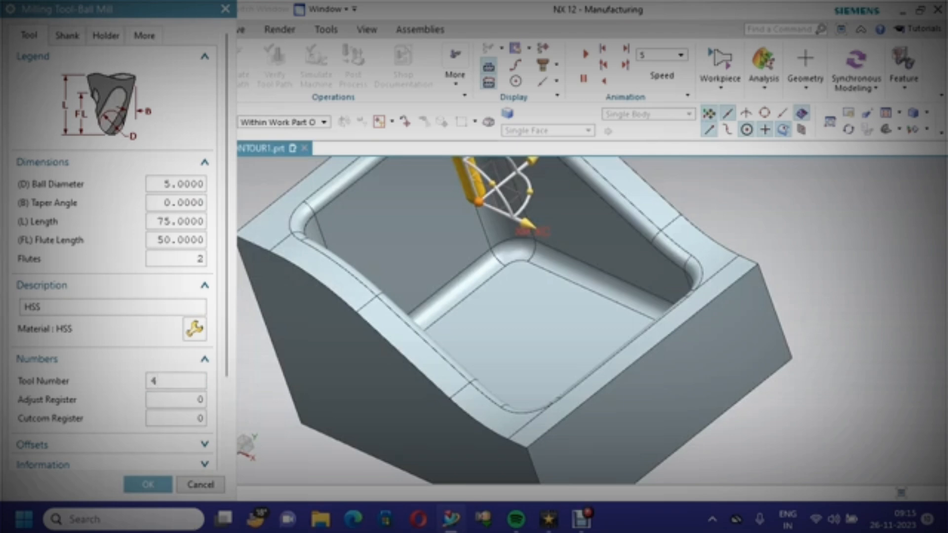
key("Tab")
type("4")
scroll(114, 296, "down", 3)
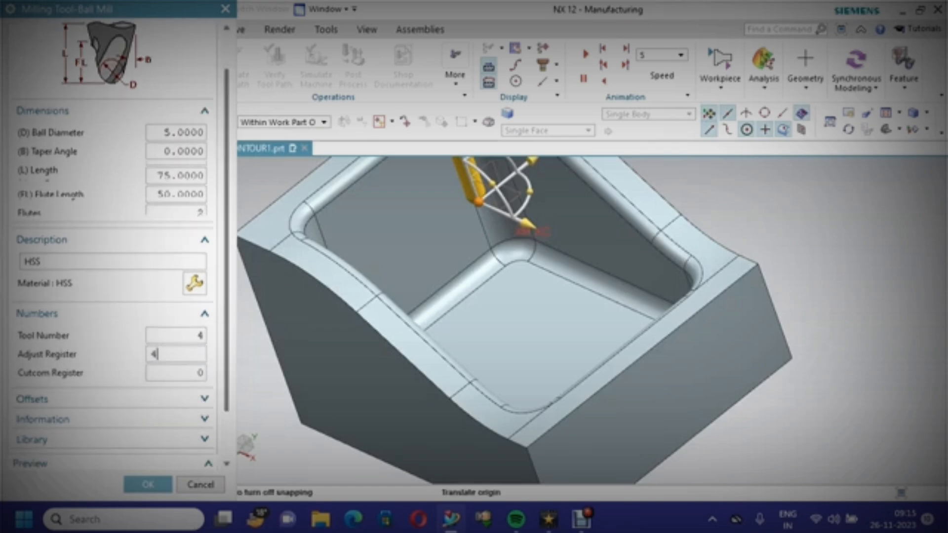
left_click(148, 484)
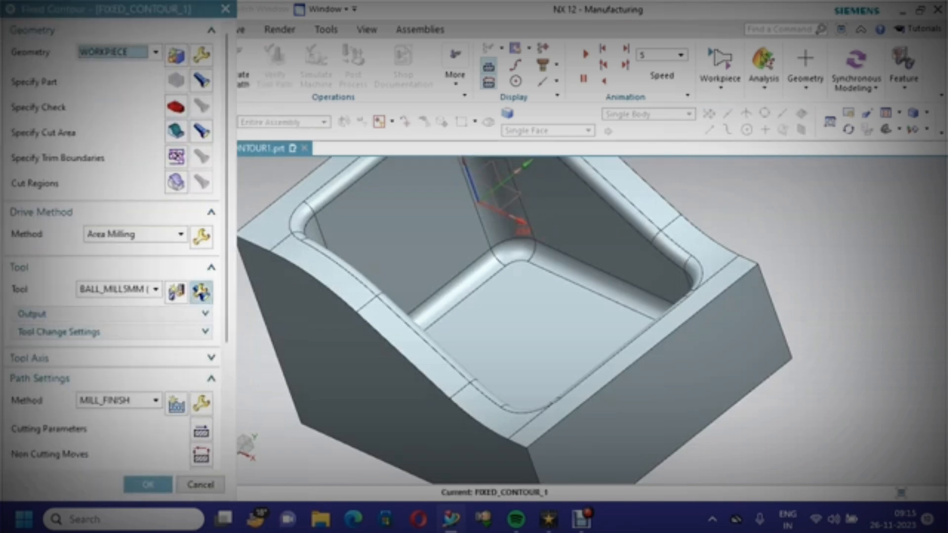
Set feeds and speeds with a surface speed of 30, calculate the spindle speed and feed, and enable feed rate optimization
scroll(114, 247, "down", 5)
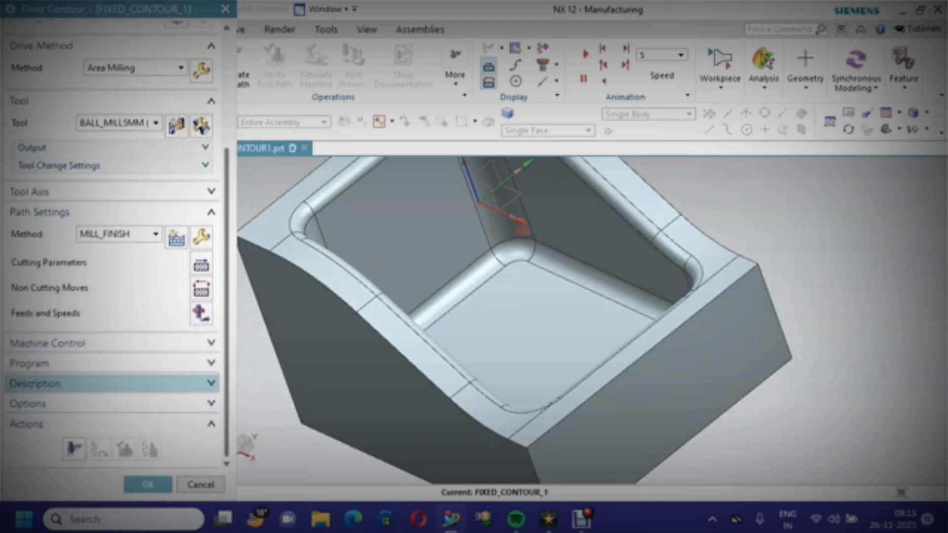
left_click(201, 314)
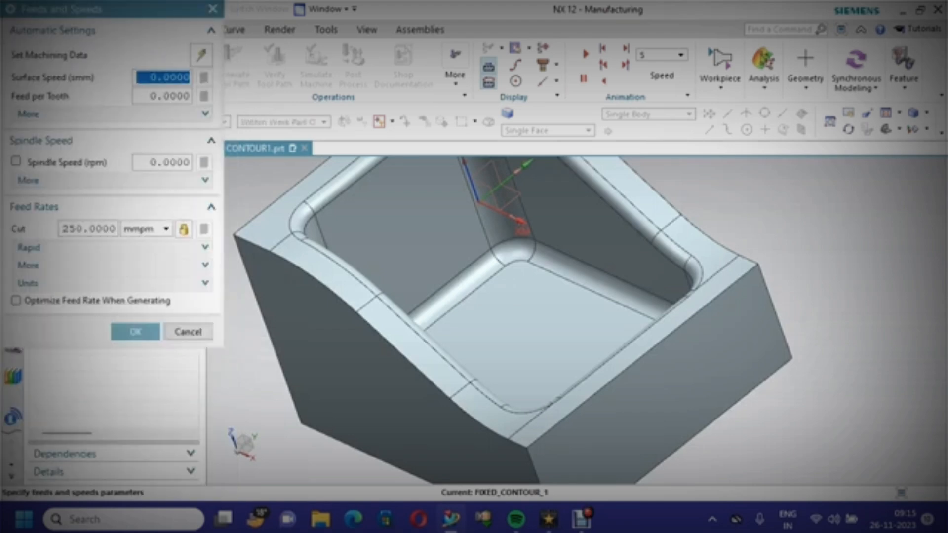
left_click(169, 77)
double_click(168, 78)
type("30")
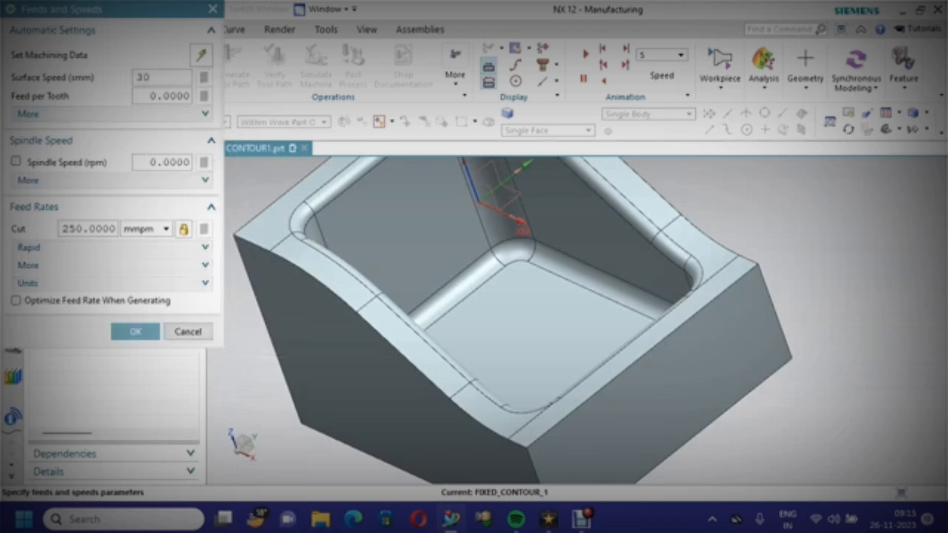
left_click(165, 96)
left_click(203, 77)
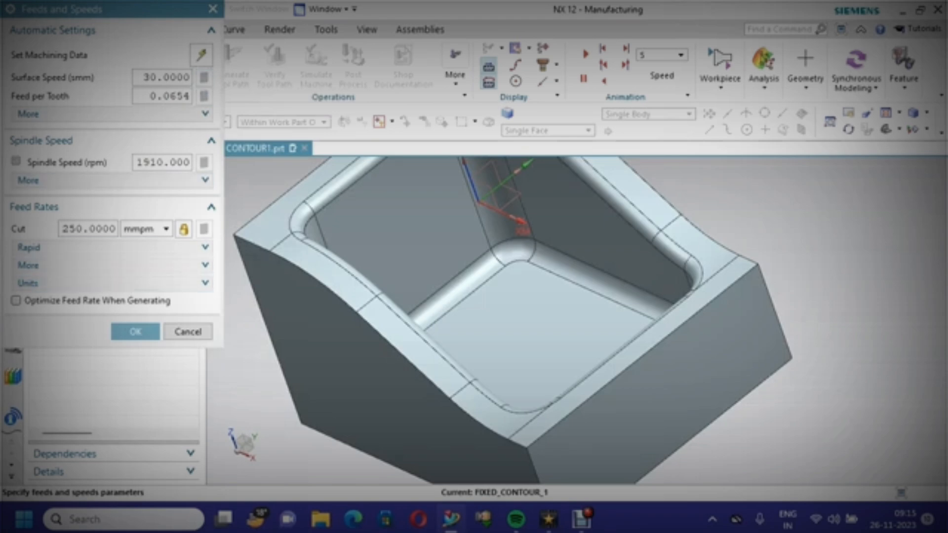
left_click(16, 300)
left_click(141, 484)
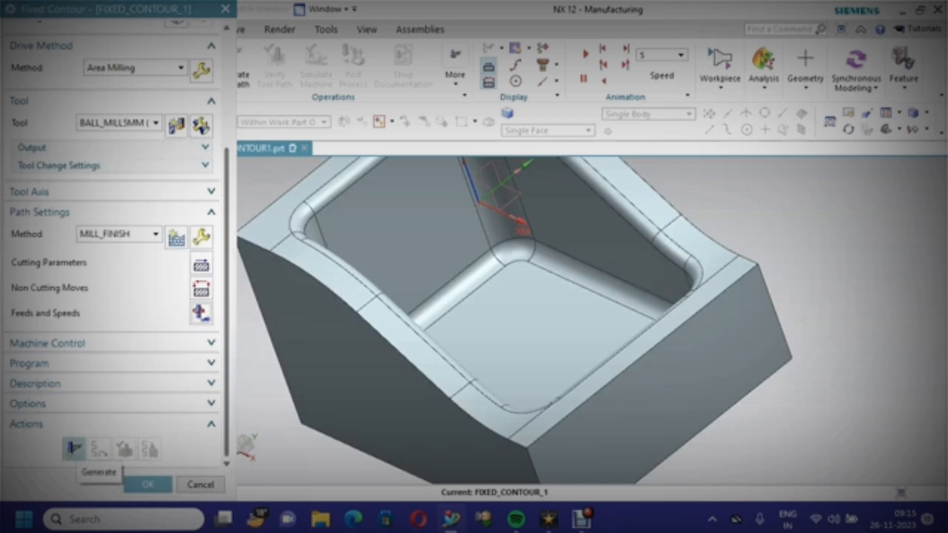
Generate the Fixed Contour tool path
left_click(74, 449)
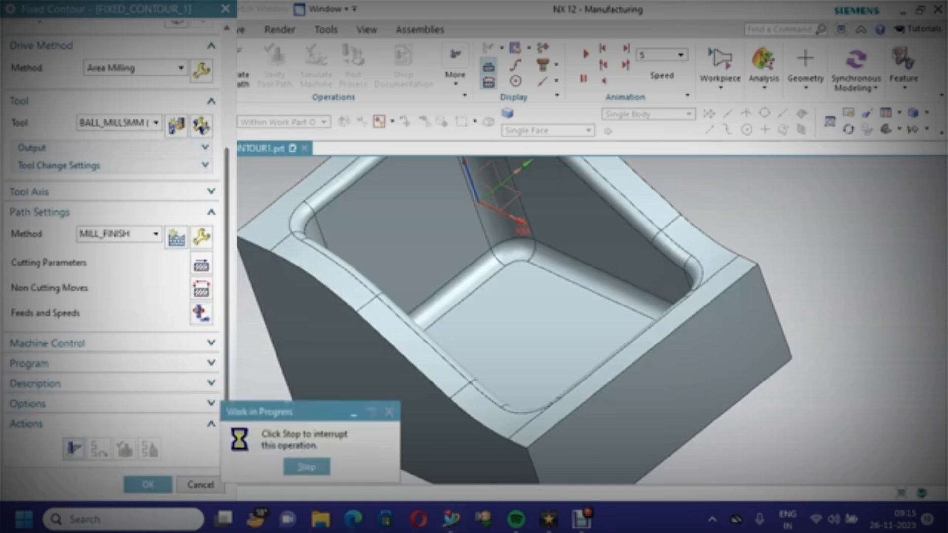
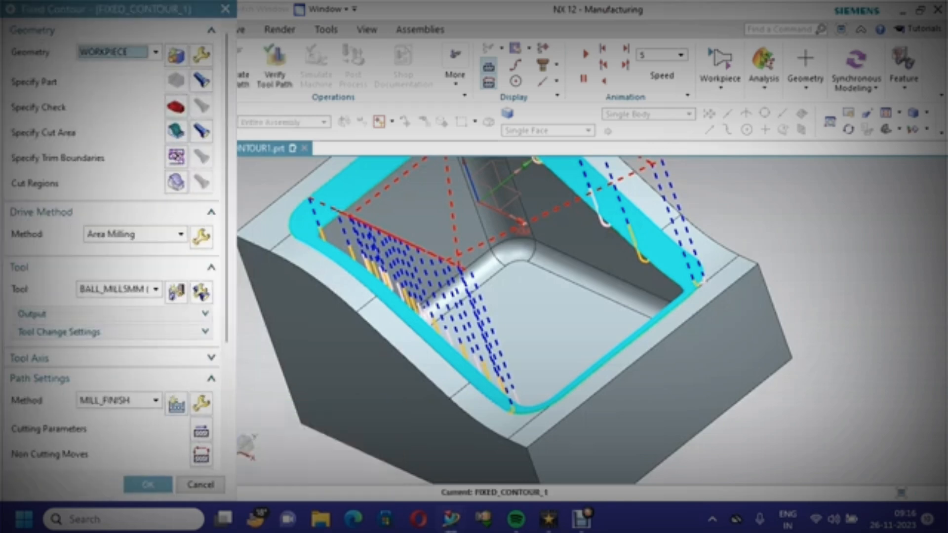
Verify the Fixed Contour tool path with a 3D Dynamic simulation playback
scroll(113, 345, "down", 5)
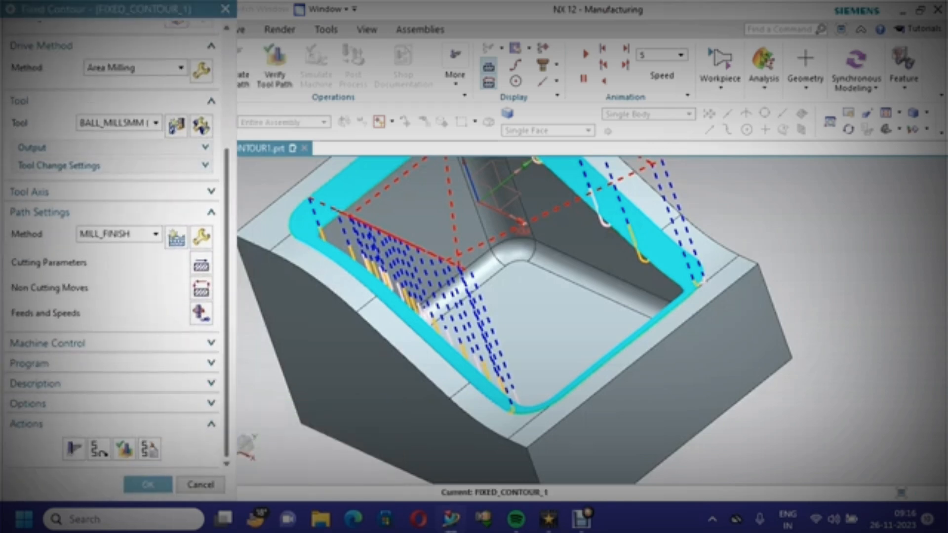
left_click(124, 449)
scroll(360, 334, "down", 3)
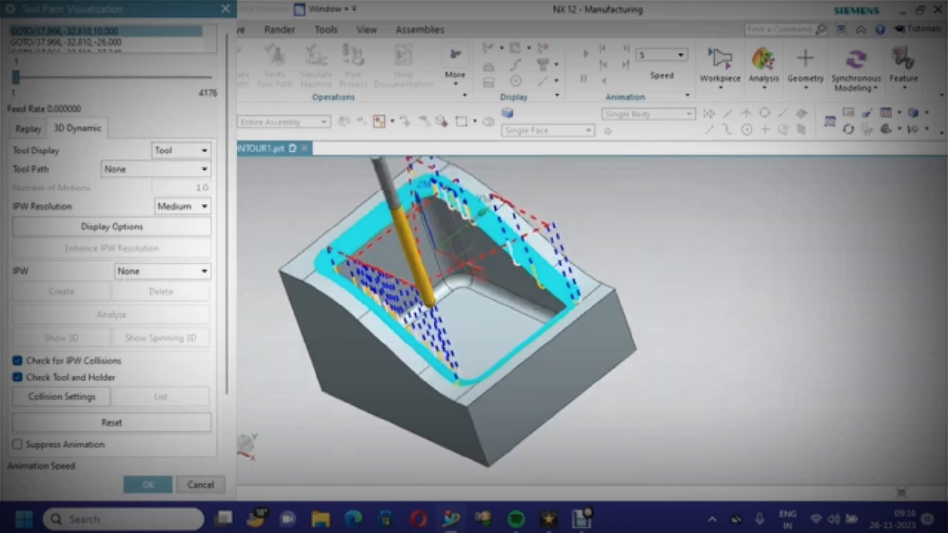
scroll(113, 434, "down", 4)
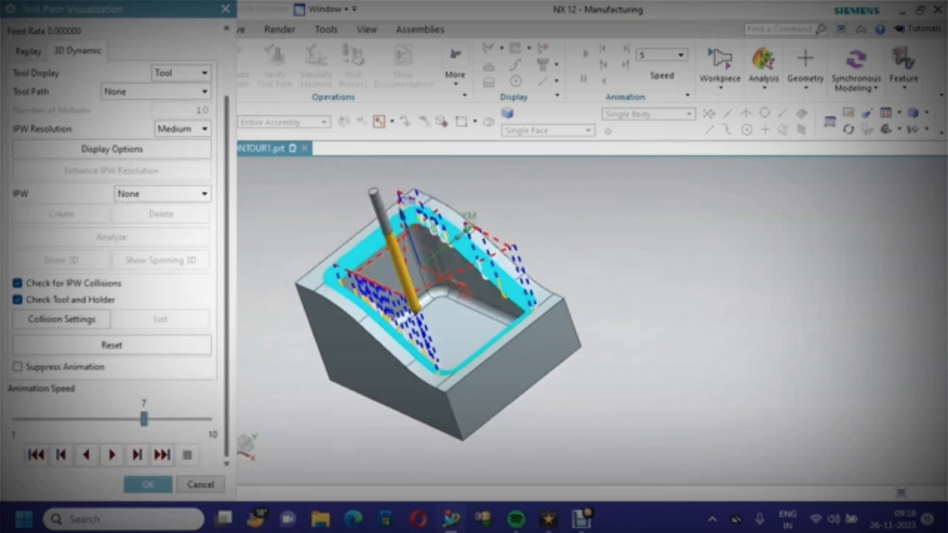
left_click(112, 455)
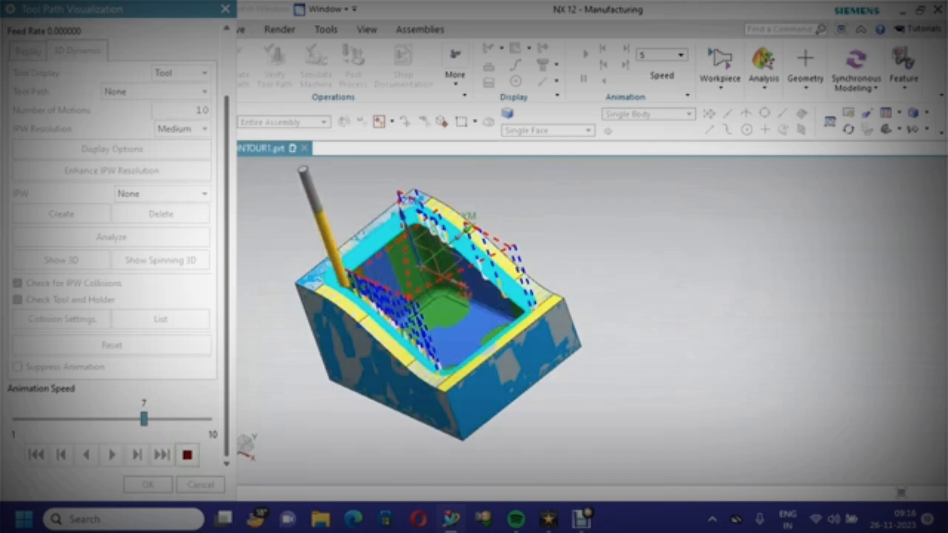
scroll(382, 335, "up", 5)
scroll(381, 336, "down", 3)
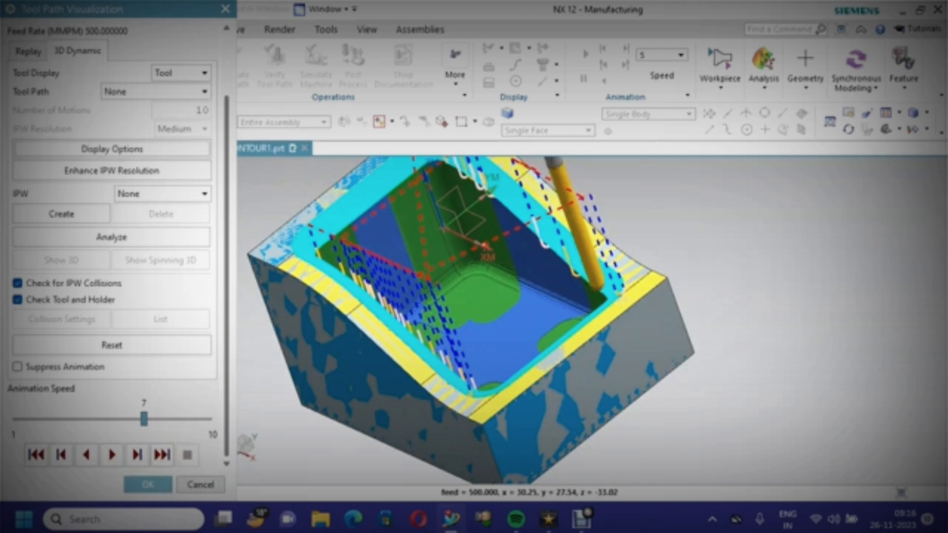
left_click(148, 485)
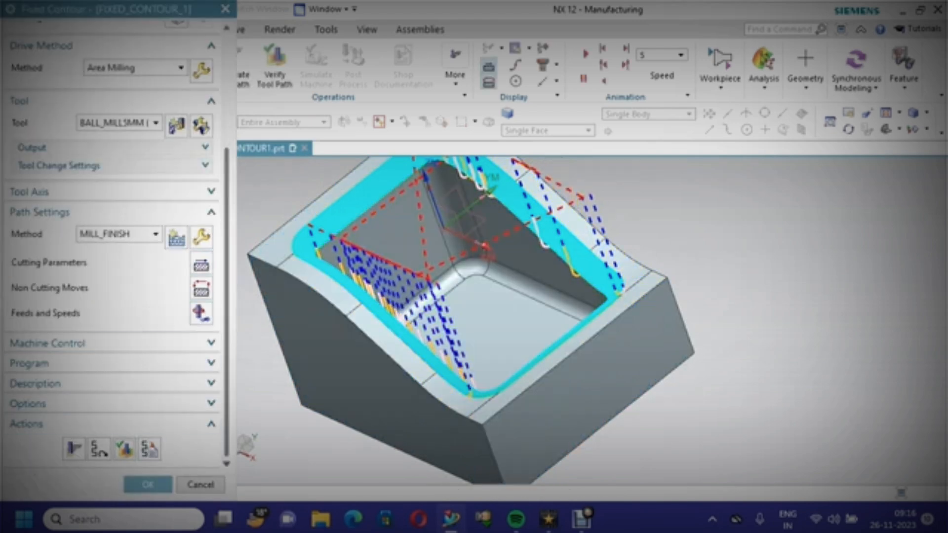
Set the Area Milling drive's cut angle from XC to 50 and regenerate the tool path
left_click(201, 69)
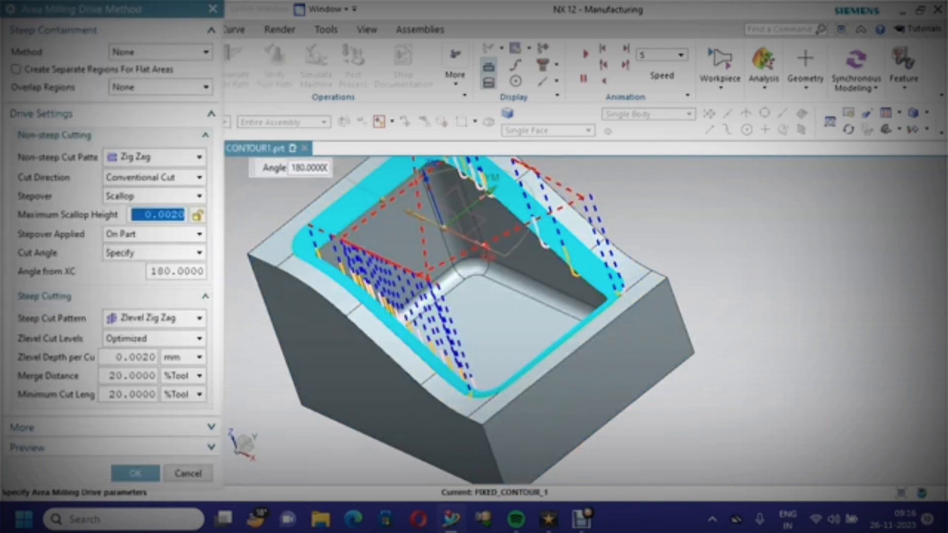
double_click(165, 271)
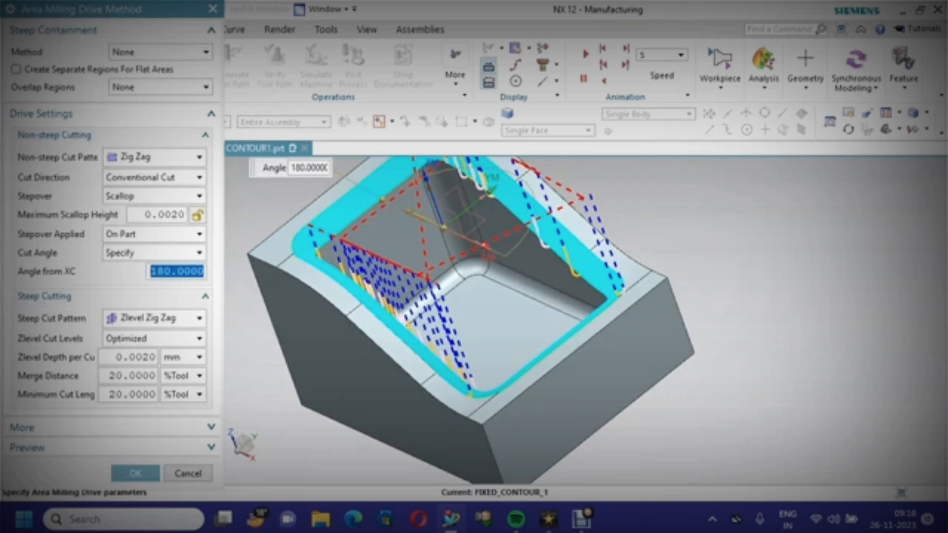
type("50")
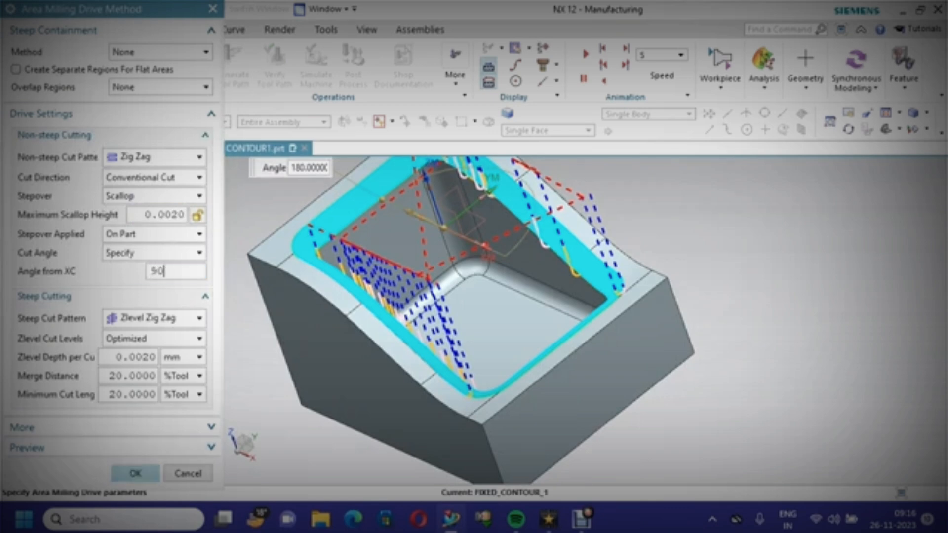
key("Return")
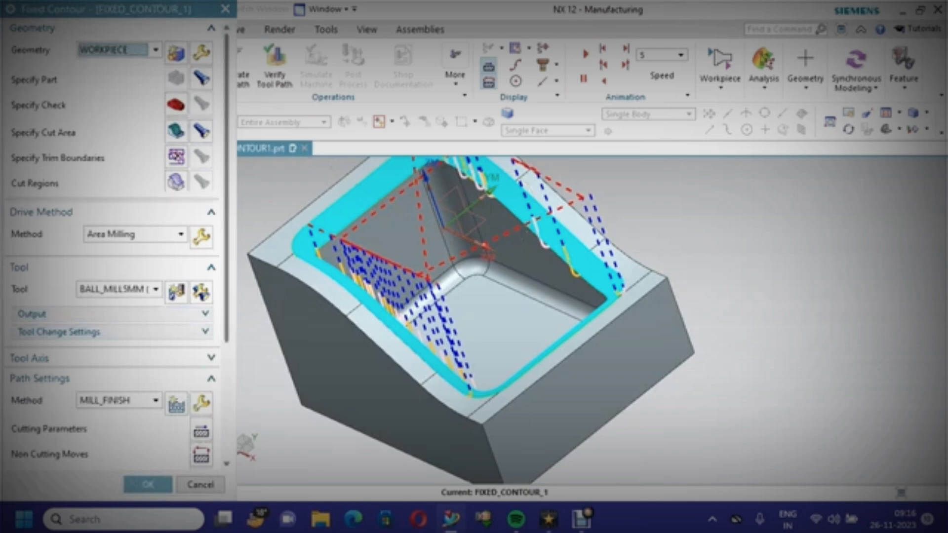
scroll(114, 296, "down", 5)
left_click(74, 450)
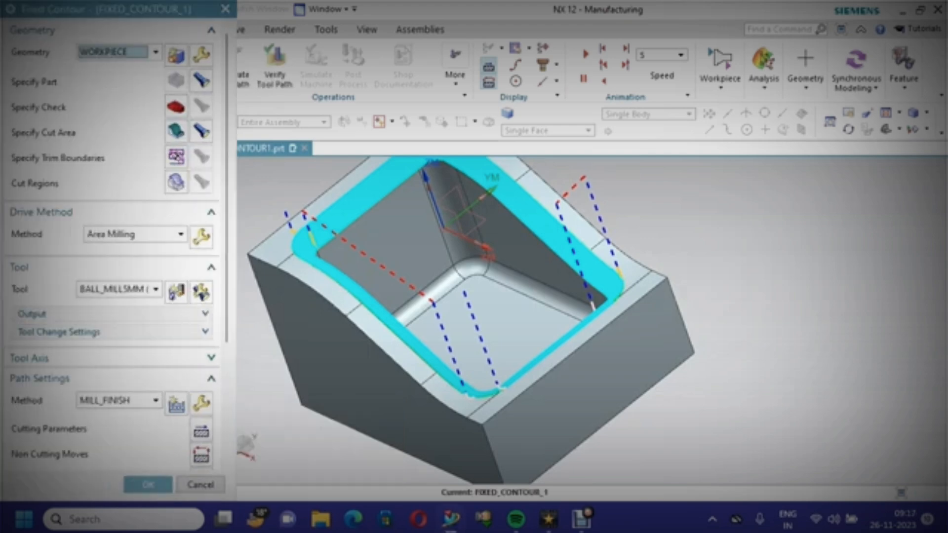
Verify the regenerated Fixed Contour tool path with a 3D Dynamic simulation playback
scroll(114, 247, "down", 5)
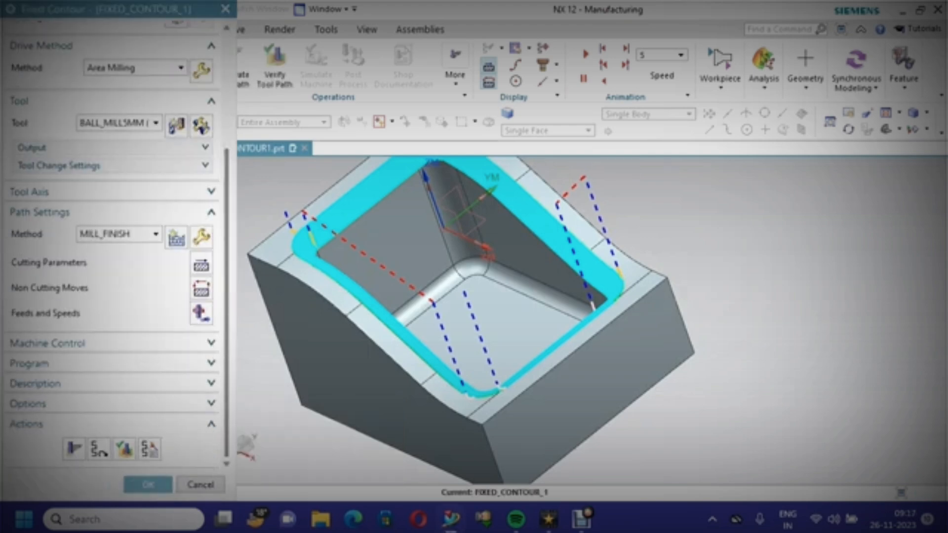
left_click(148, 484)
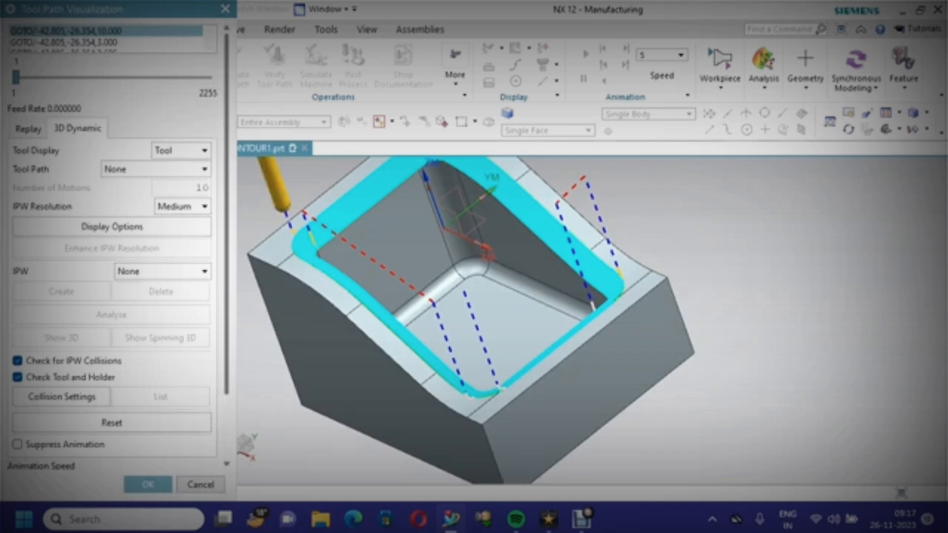
left_click_drag(226, 277, 226, 341)
left_click(112, 455)
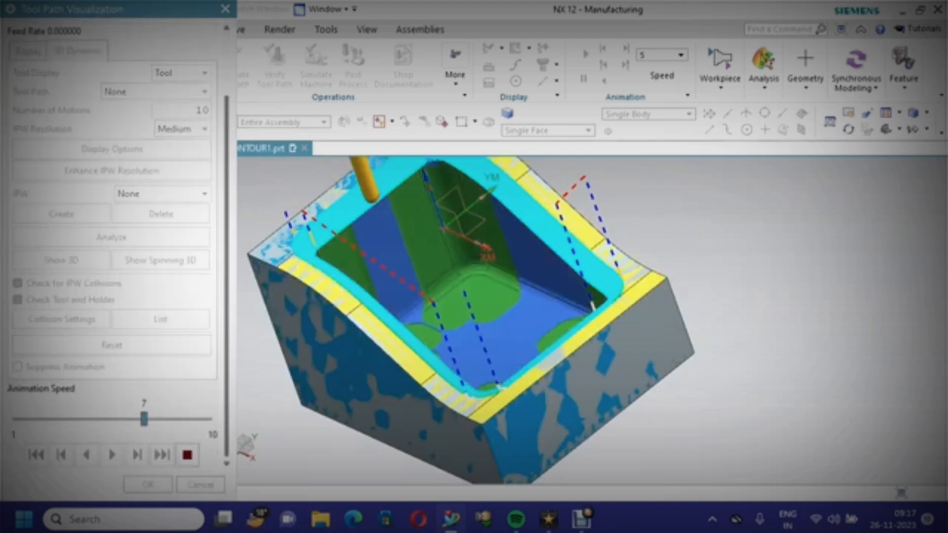
scroll(432, 340, "up", 5)
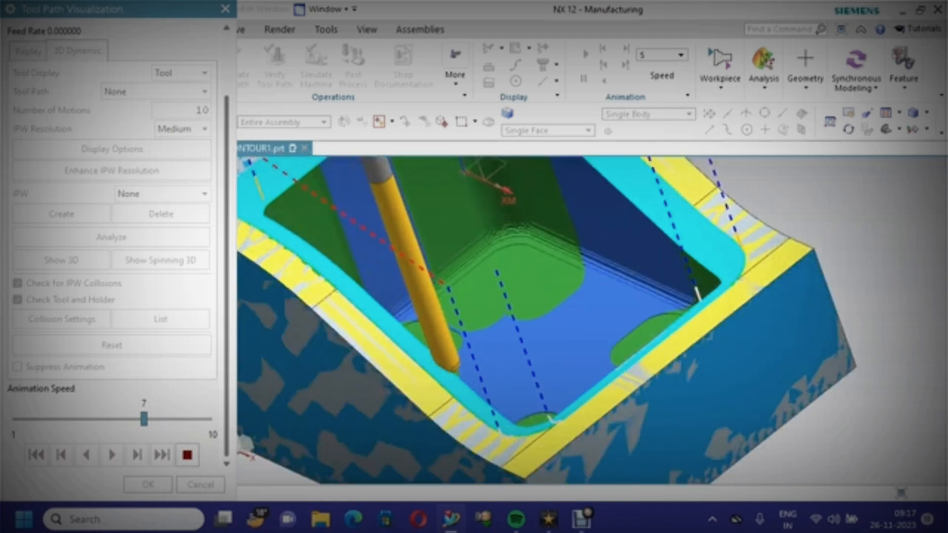
scroll(493, 377, "down", 6)
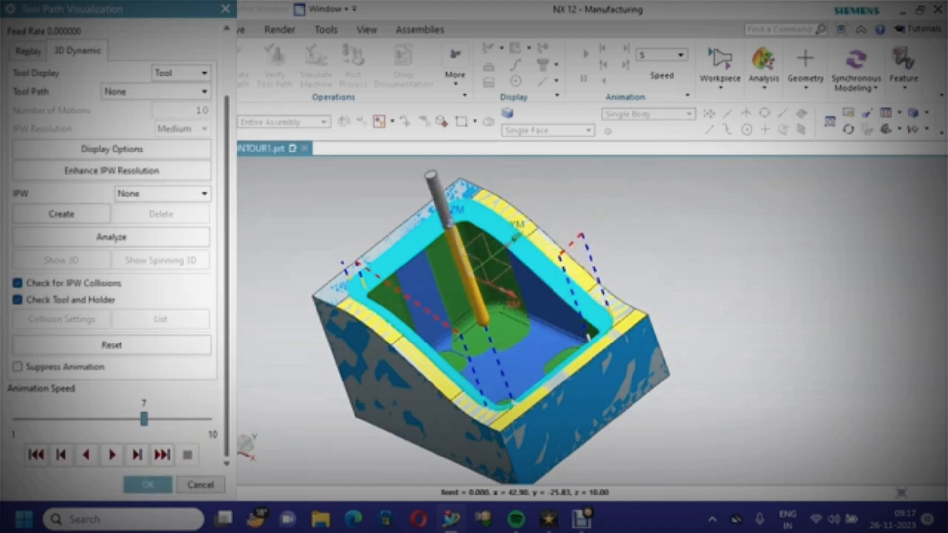
left_click(148, 484)
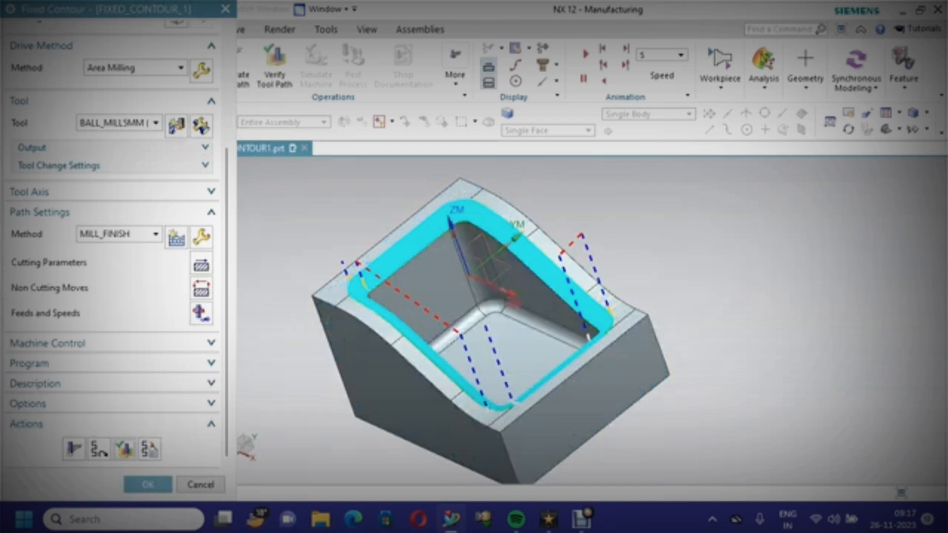
Accept the Fixed Contour operation, fit the view, and save the part file
left_click(148, 484)
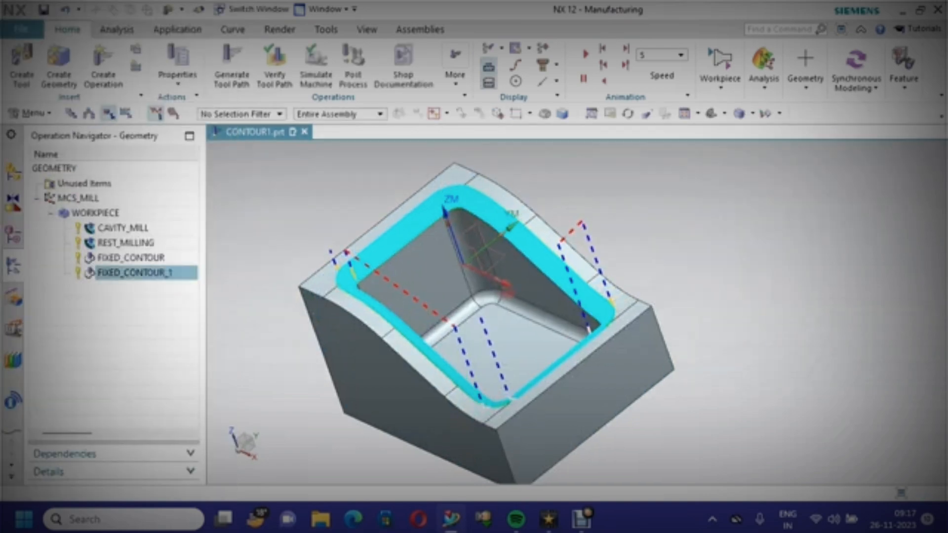
right_click(253, 153)
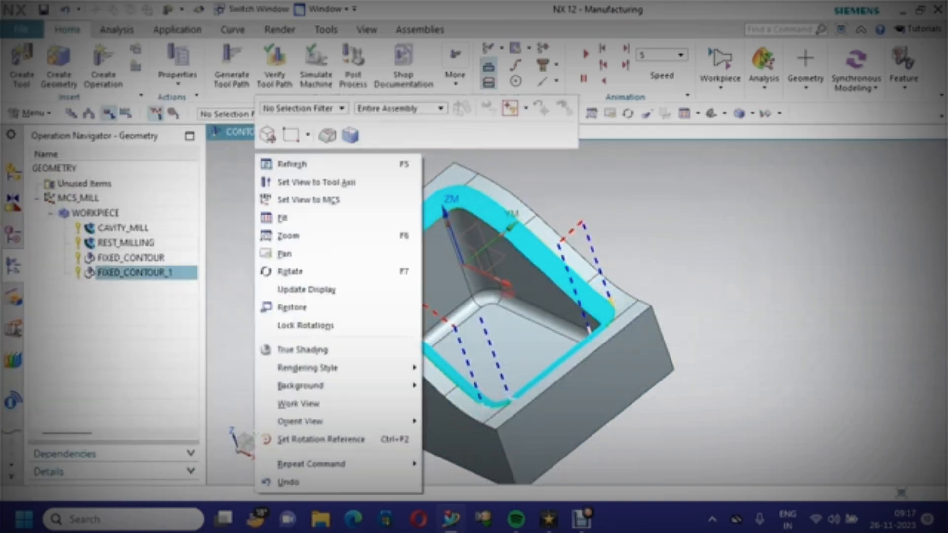
left_click(410, 214)
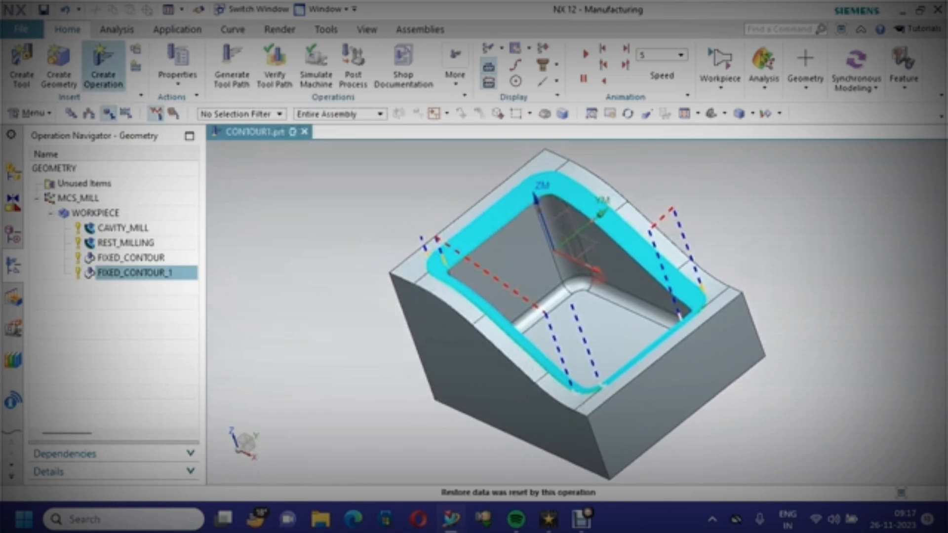
key("ctrl+s")
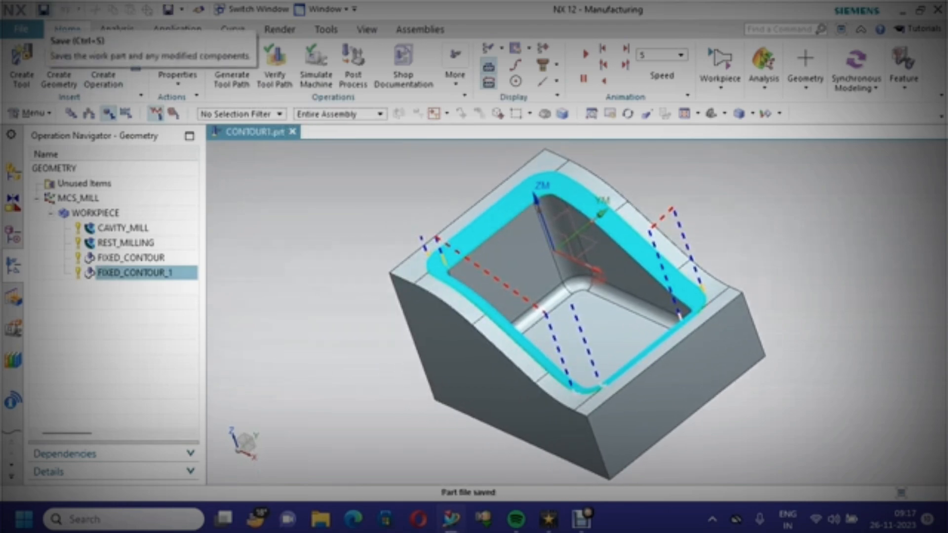
scroll(618, 337, "up", 4)
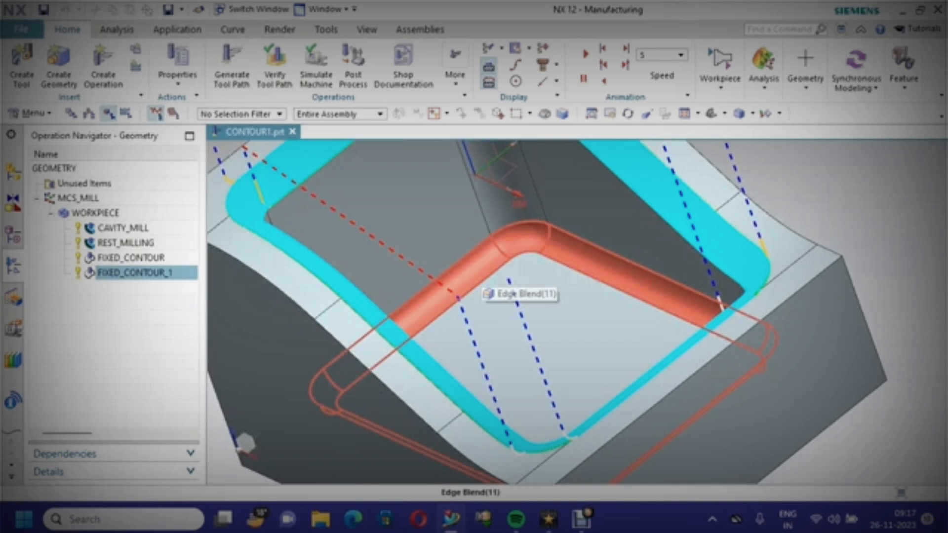
scroll(513, 295, "down", 3)
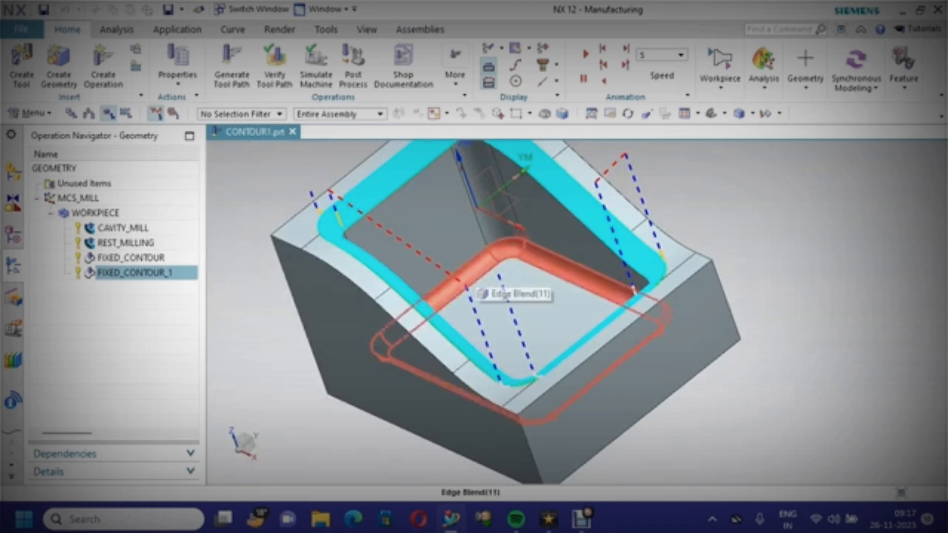
key("ctrl+s")
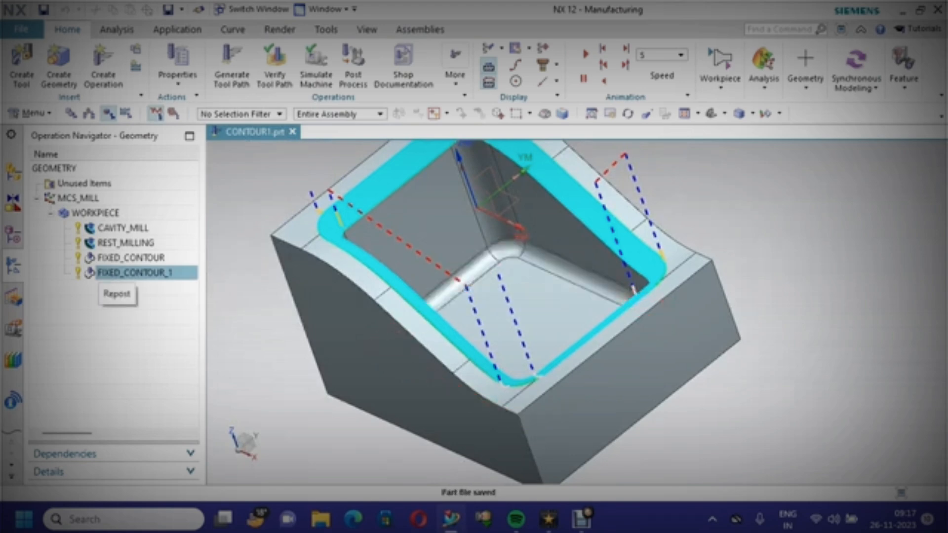
Copy the FIXED_CONTOUR_1 operation and paste a duplicate under the workpiece
right_click(143, 273)
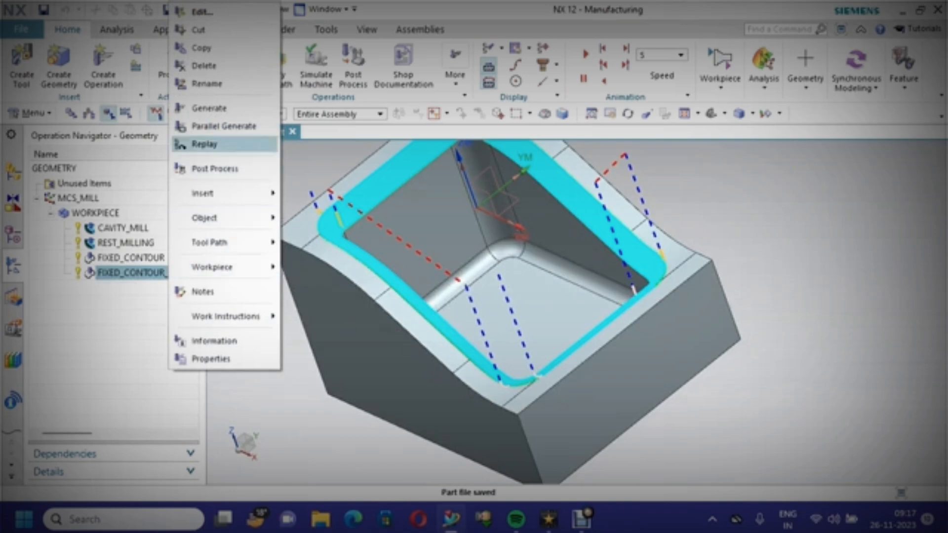
left_click(215, 48)
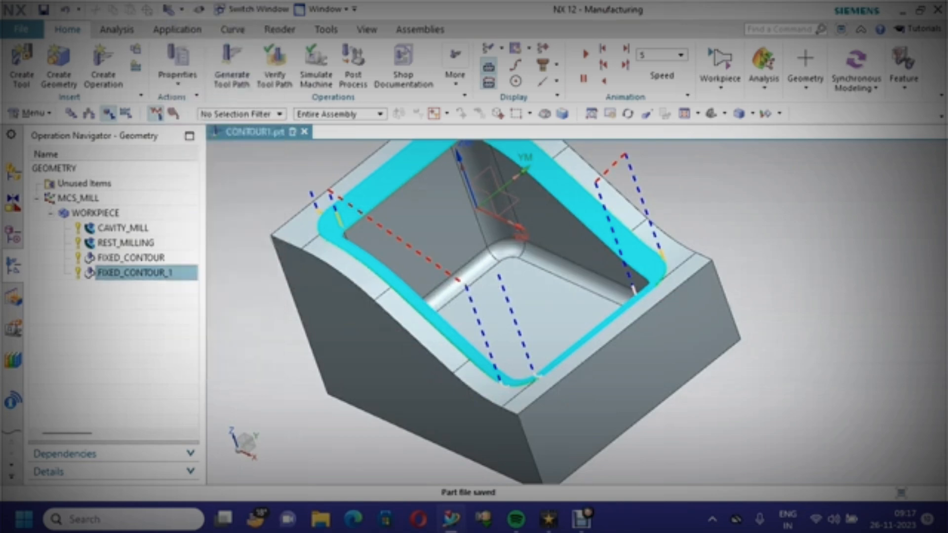
right_click(148, 273)
left_click(197, 65)
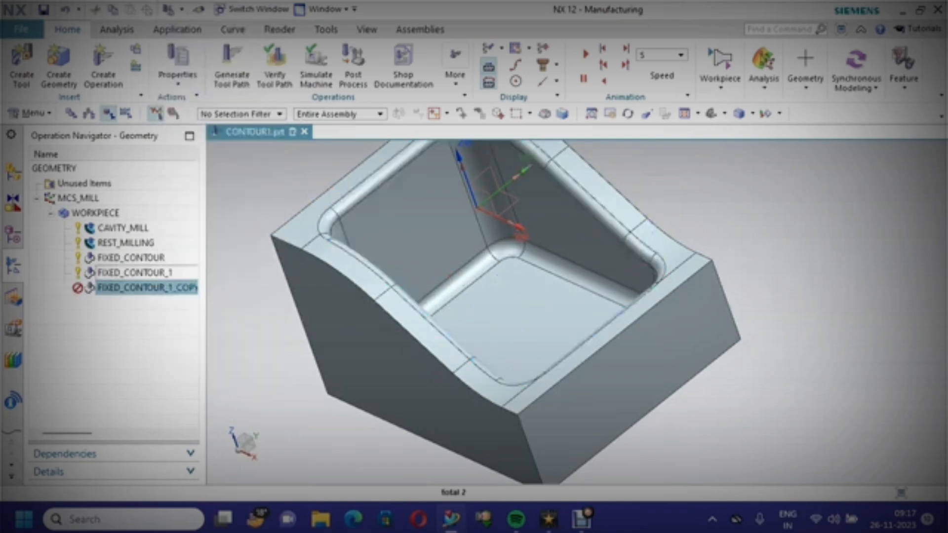
Edit the copied operation and create a new ball mill tool named BALL_MILL6MM for it
right_click(168, 287)
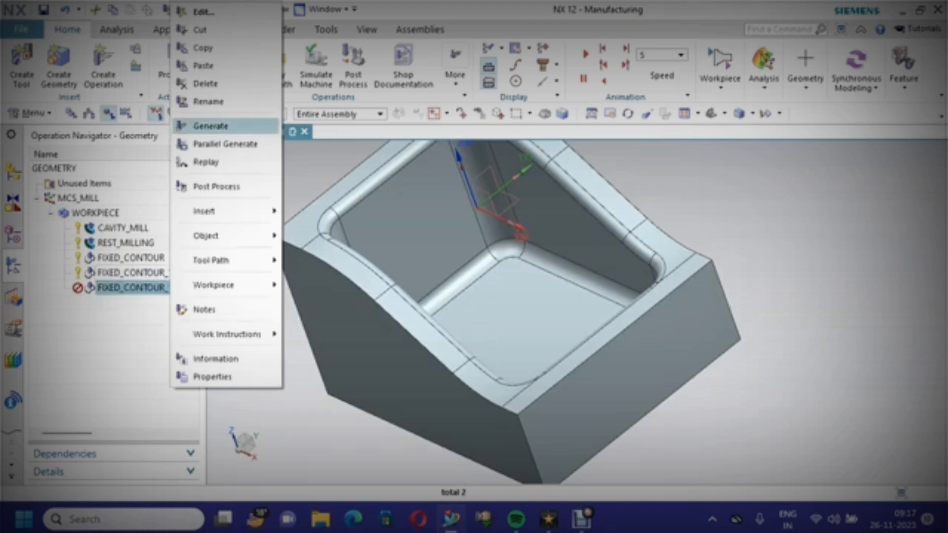
left_click(203, 11)
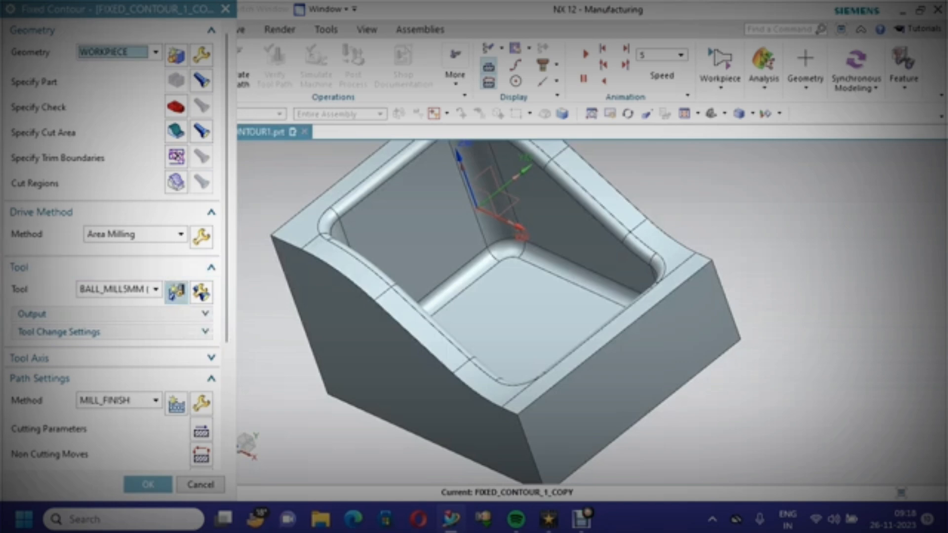
left_click(177, 292)
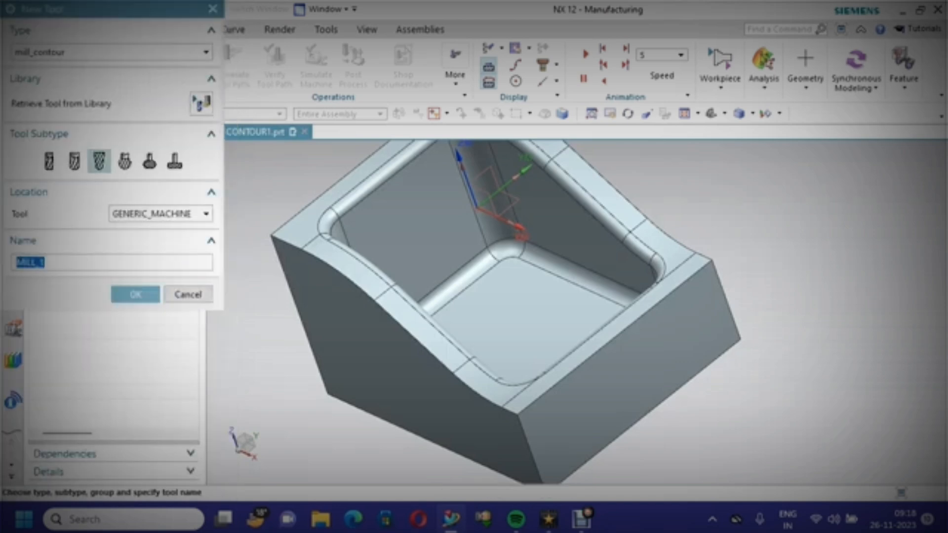
left_click(99, 161)
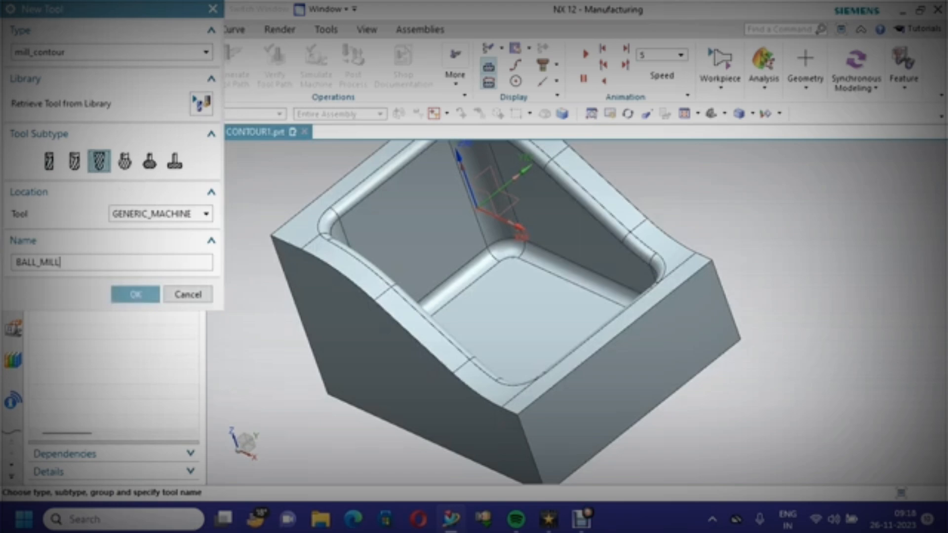
type("6MM")
left_click(136, 295)
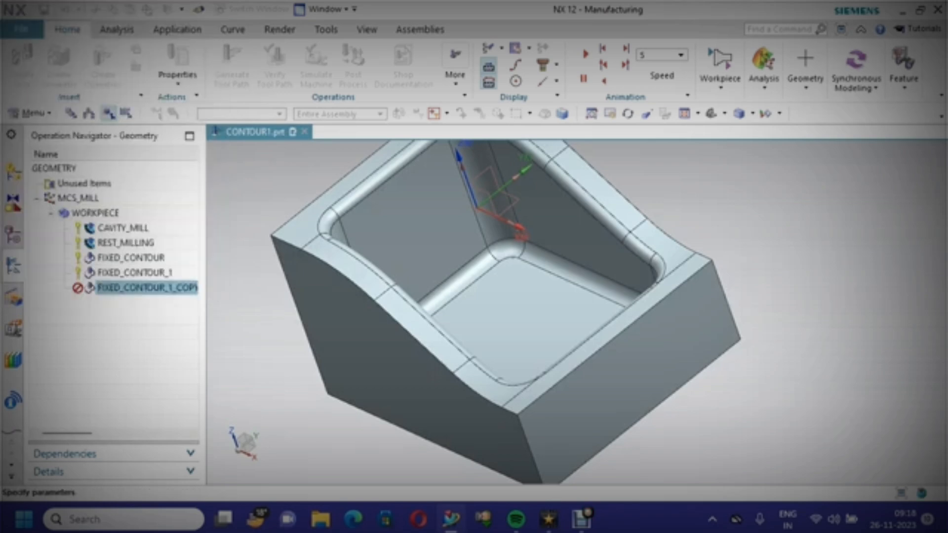
Set the ball mill's diameter to 6 and its tool number and adjust register to 5, then accept the tool
type("6")
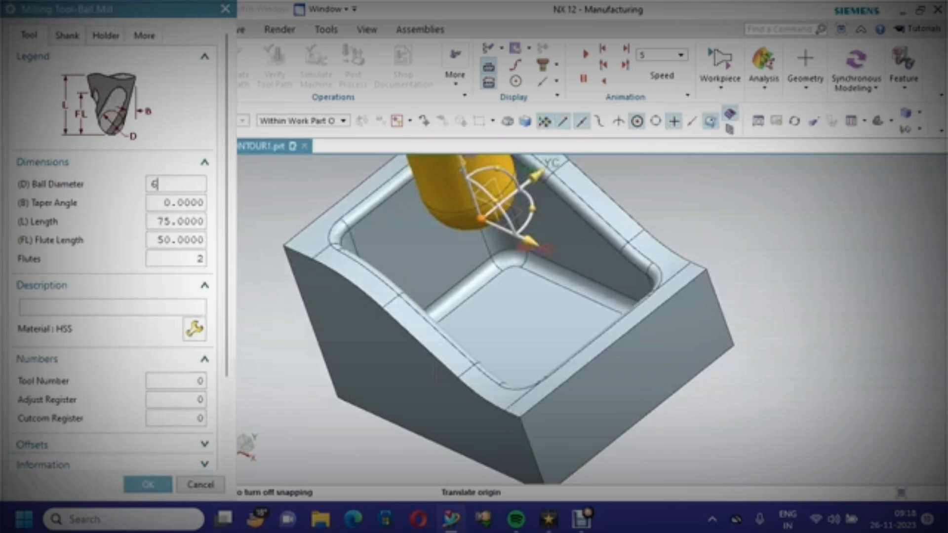
double_click(177, 382)
type("5")
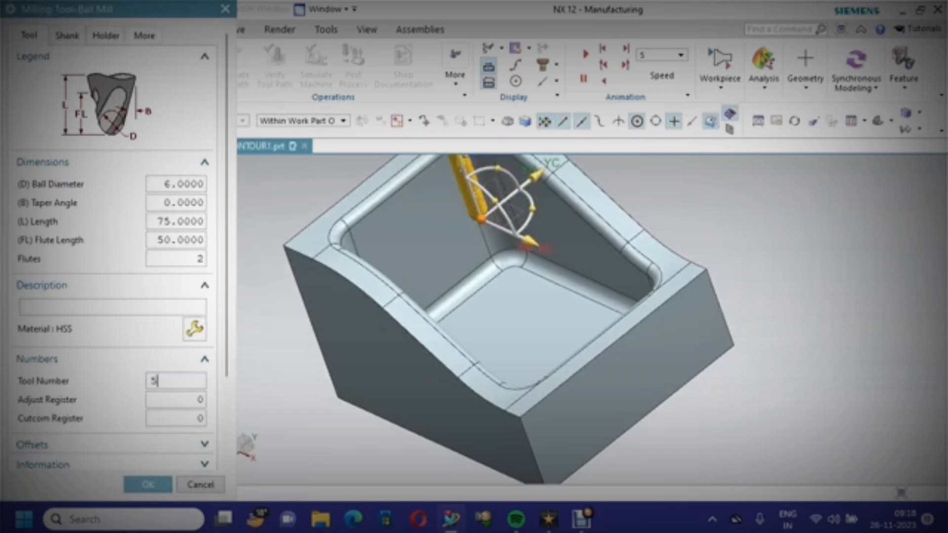
key("Tab")
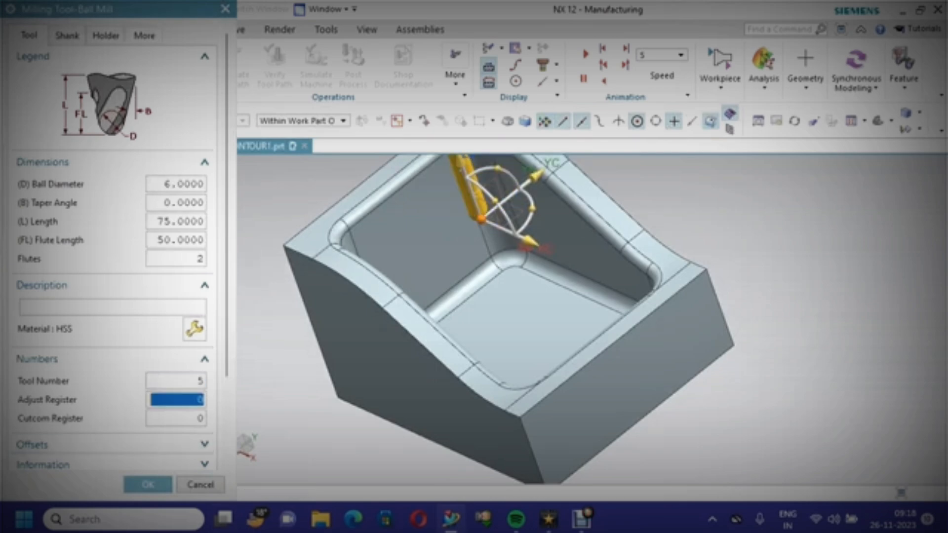
type("5")
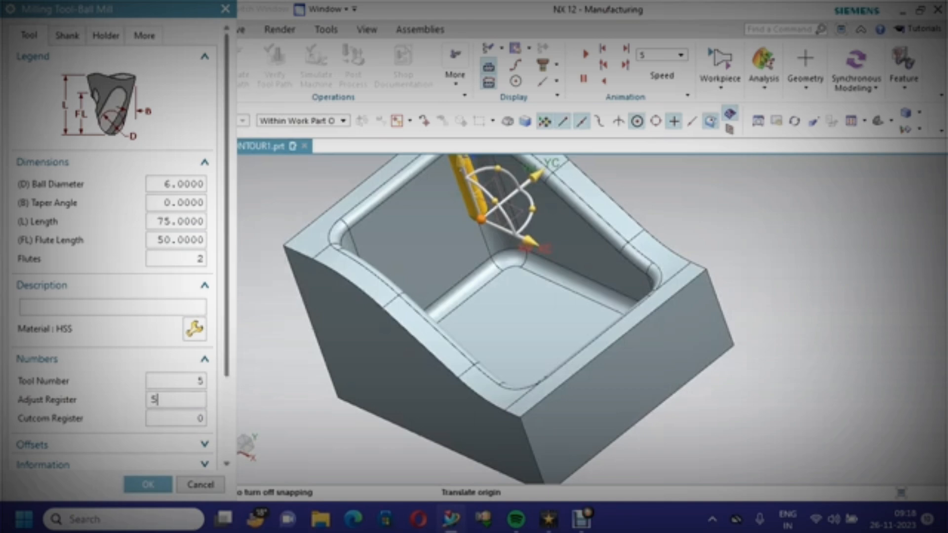
scroll(114, 247, "down", 3)
left_click(148, 484)
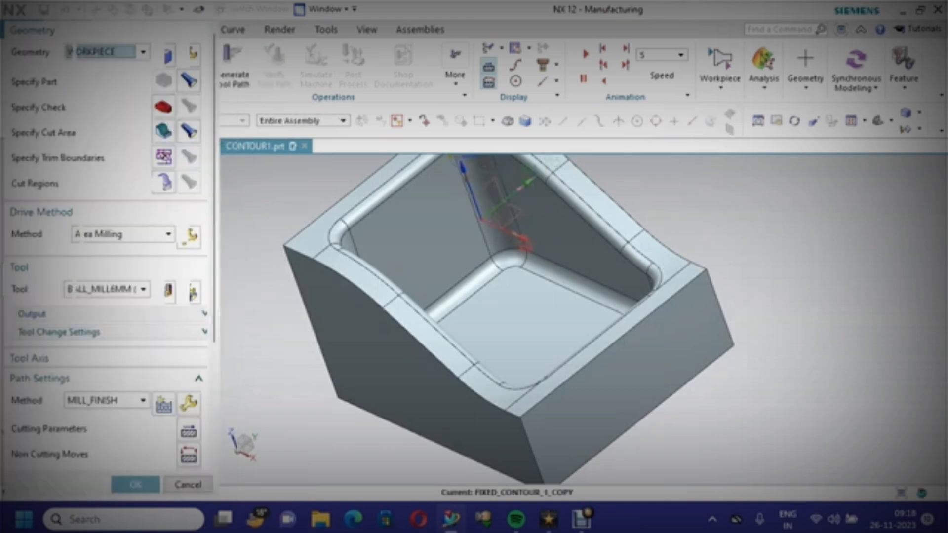
Open the copied operation's cut area and remove the existing set of cut area faces
scroll(113, 296, "down", 5)
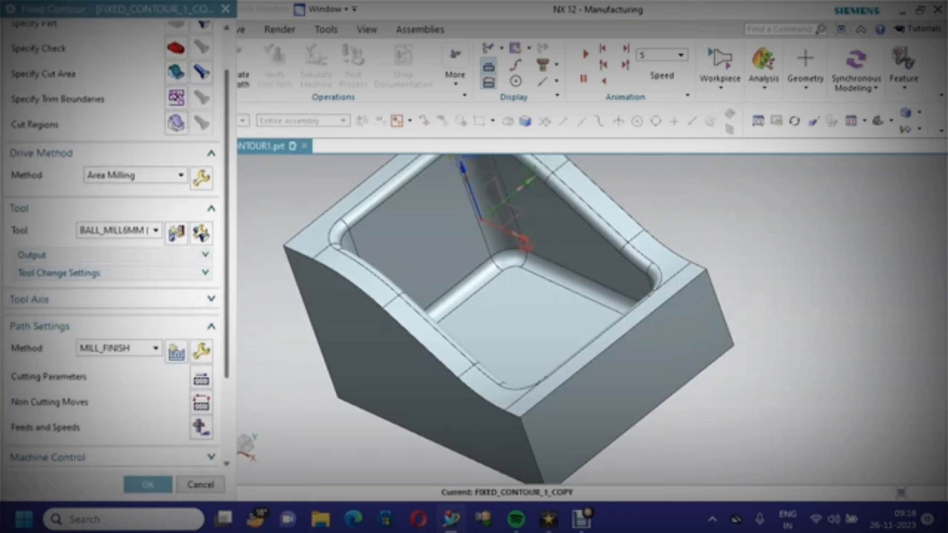
scroll(114, 246, "up", 5)
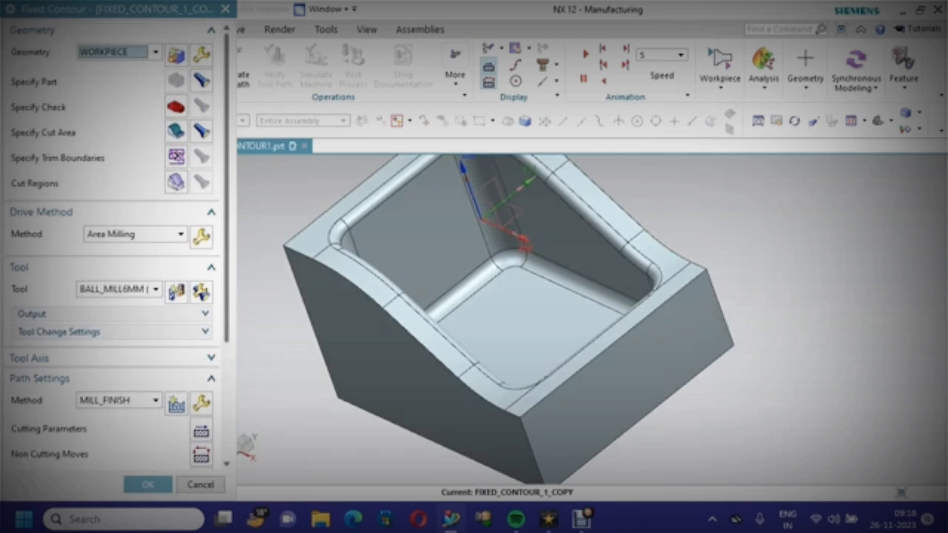
left_click(202, 131)
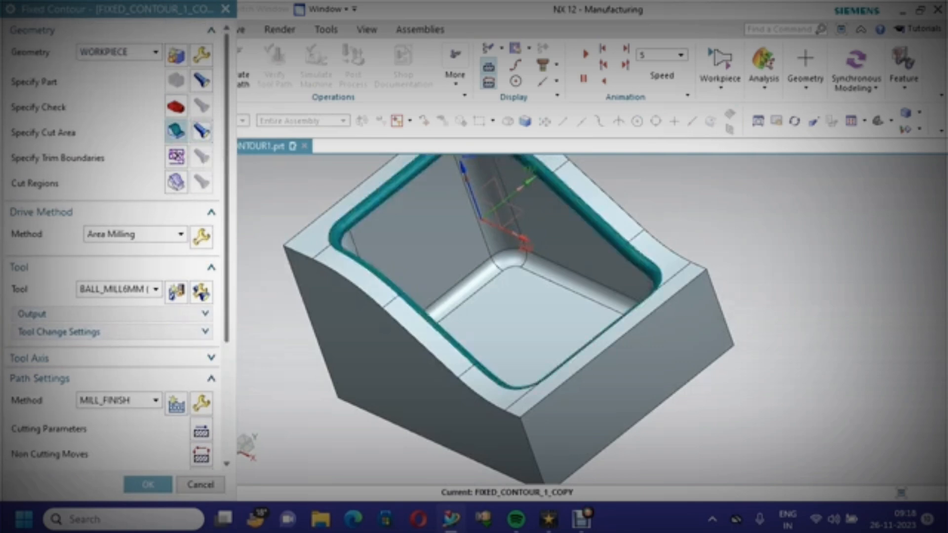
left_click(176, 130)
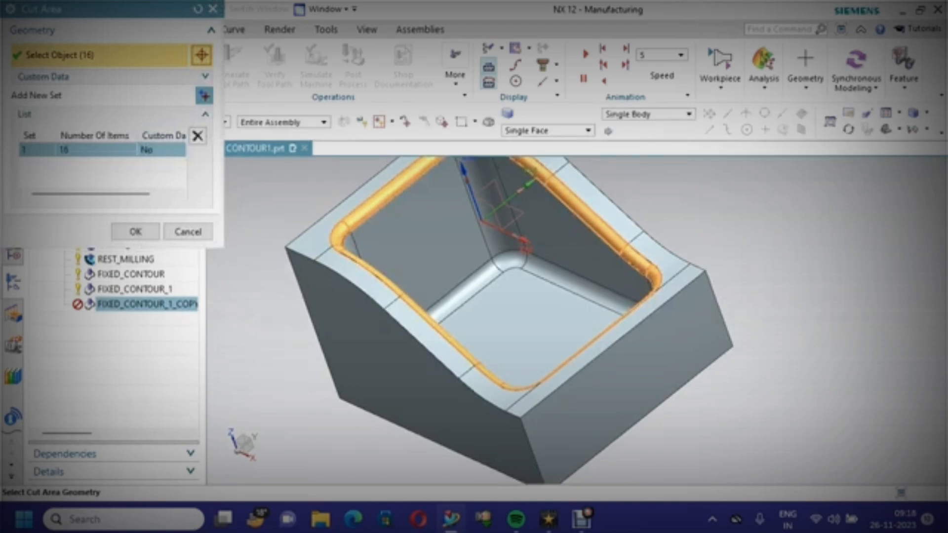
left_click(197, 136)
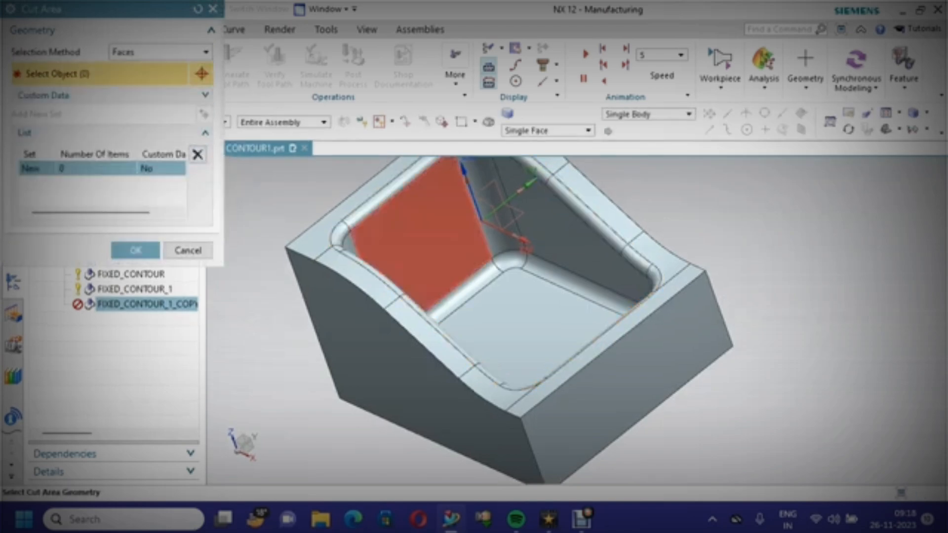
Select the fillet faces along the pocket's bottom edges as the new cut area and accept it
scroll(514, 336, "up", 1)
middle_click_drag(514, 336, 494, 306)
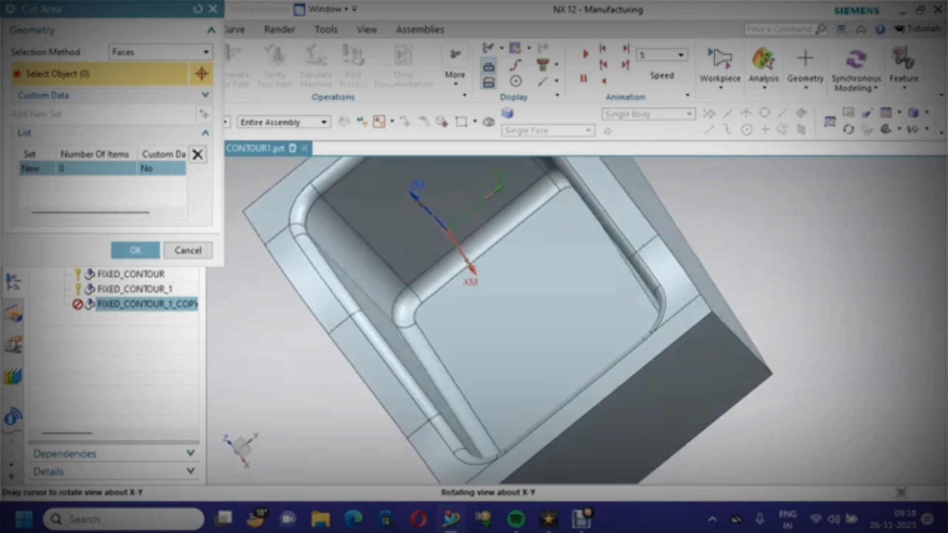
left_click(494, 227)
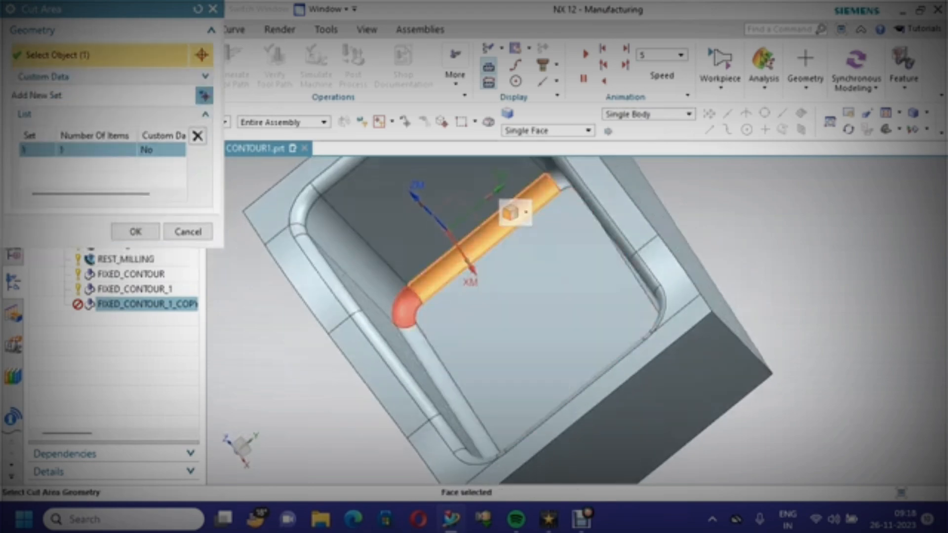
left_click(410, 291)
left_click(420, 339)
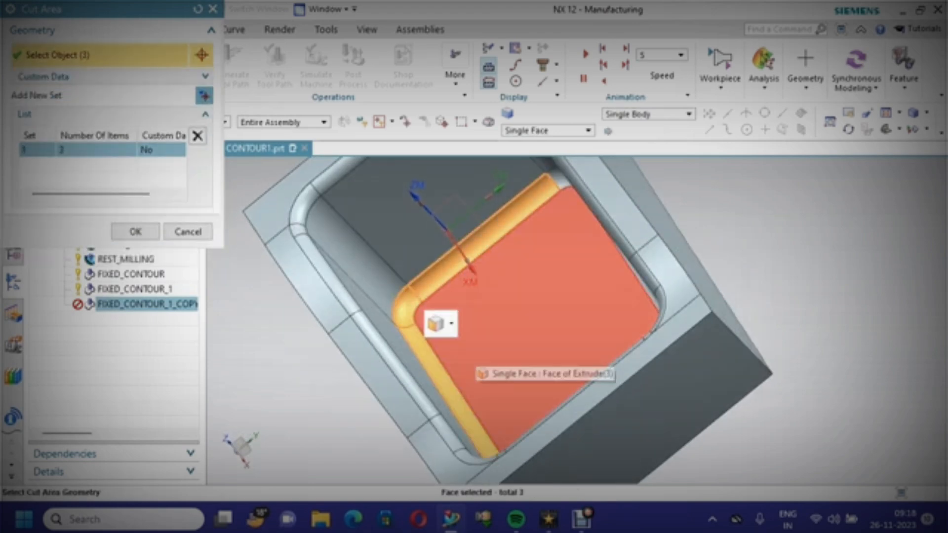
middle_click_drag(435, 321, 488, 291)
left_click(519, 220)
left_click(569, 246)
scroll(433, 311, "up", 3)
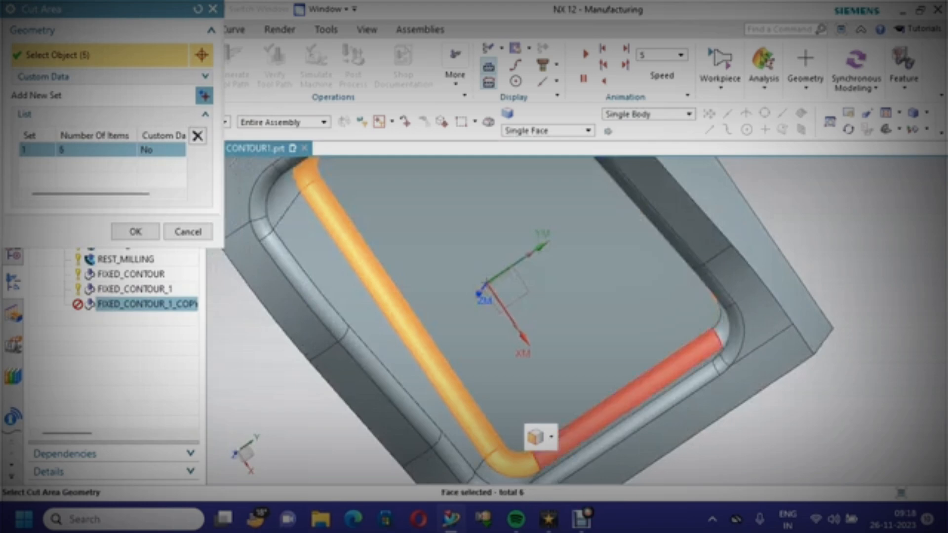
left_click(575, 433)
left_click(722, 328)
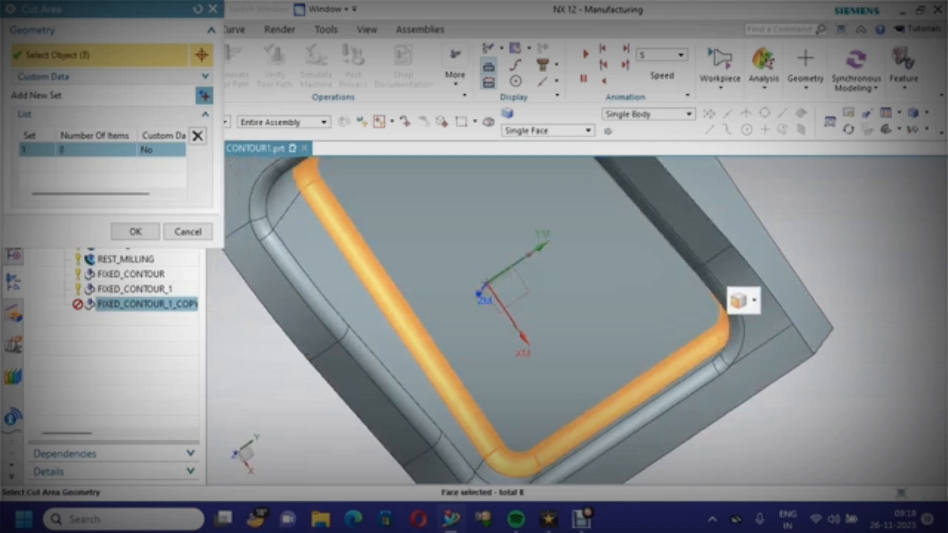
middle_click_drag(617, 321, 637, 190)
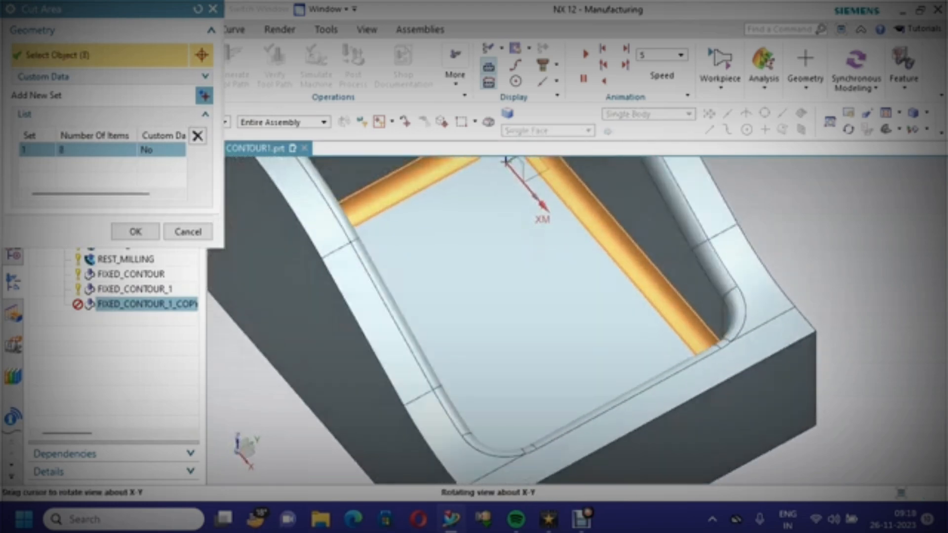
left_click(135, 232)
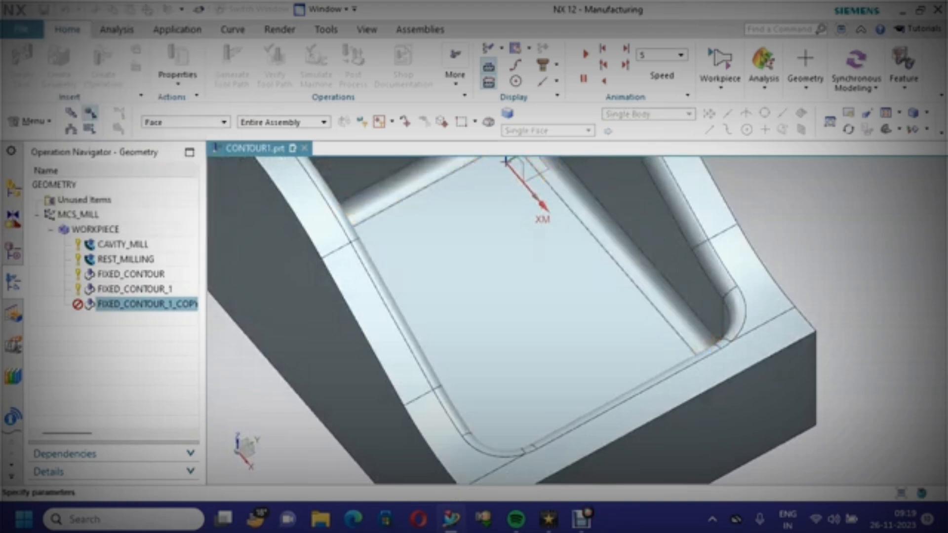
Recalculate the feeds and speeds from the 30 surface speed for the new tool
scroll(114, 247, "down", 5)
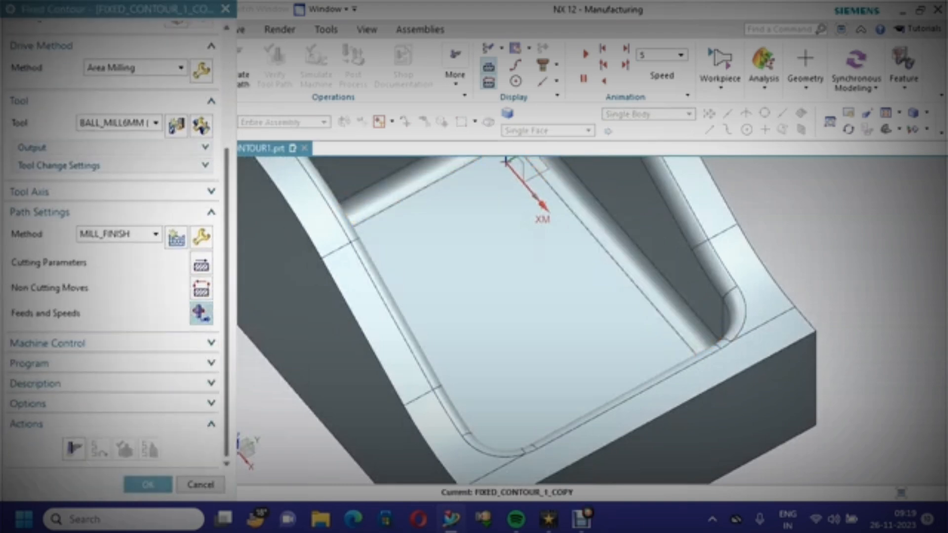
left_click(201, 313)
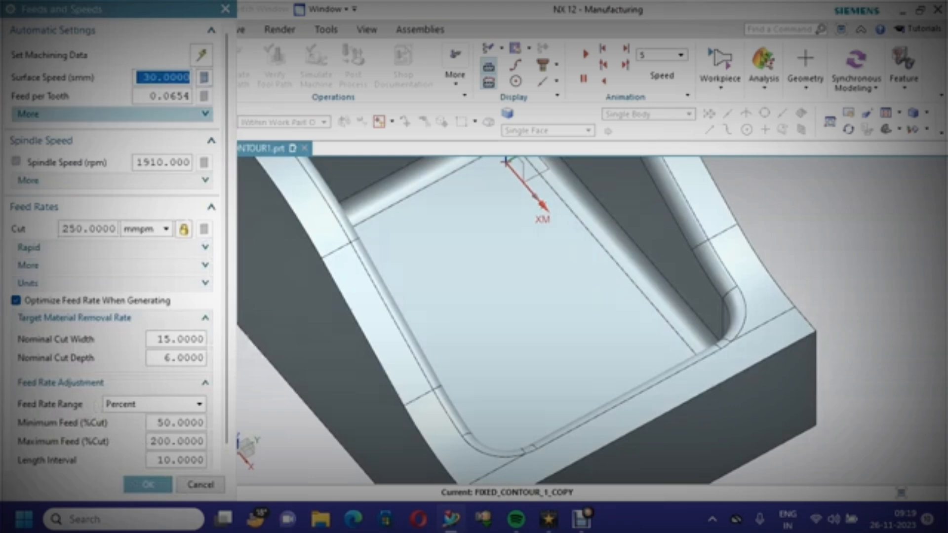
left_click(203, 77)
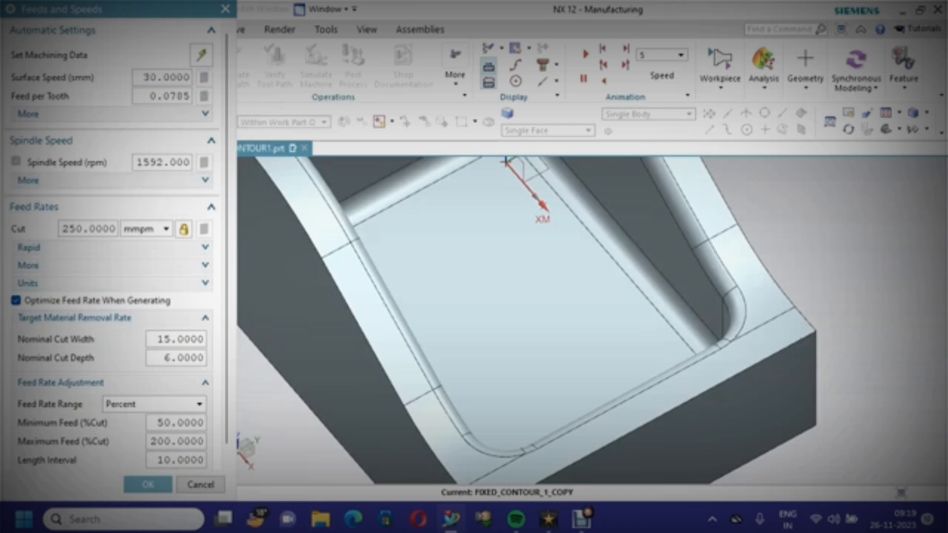
left_click(147, 484)
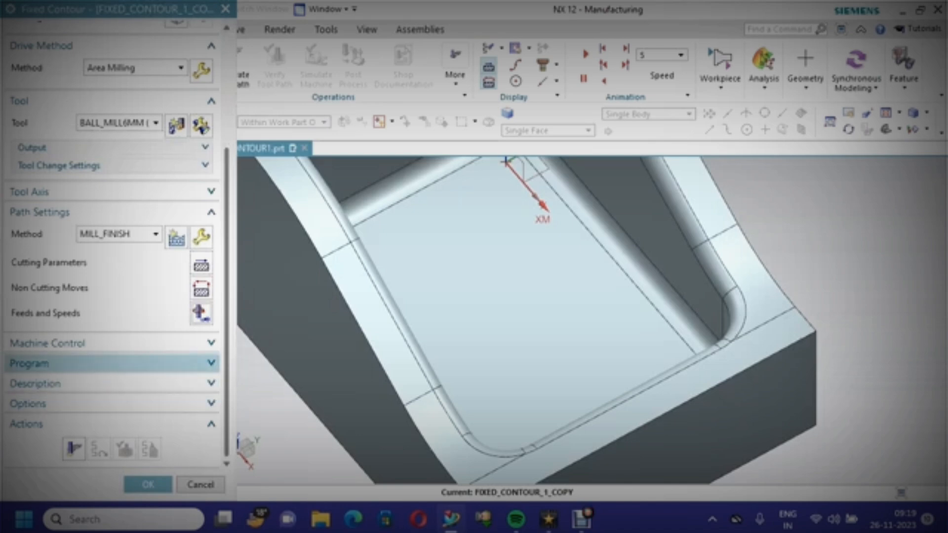
Generate the tool path, accept the operation, fit the view, and save the part file
left_click(73, 449)
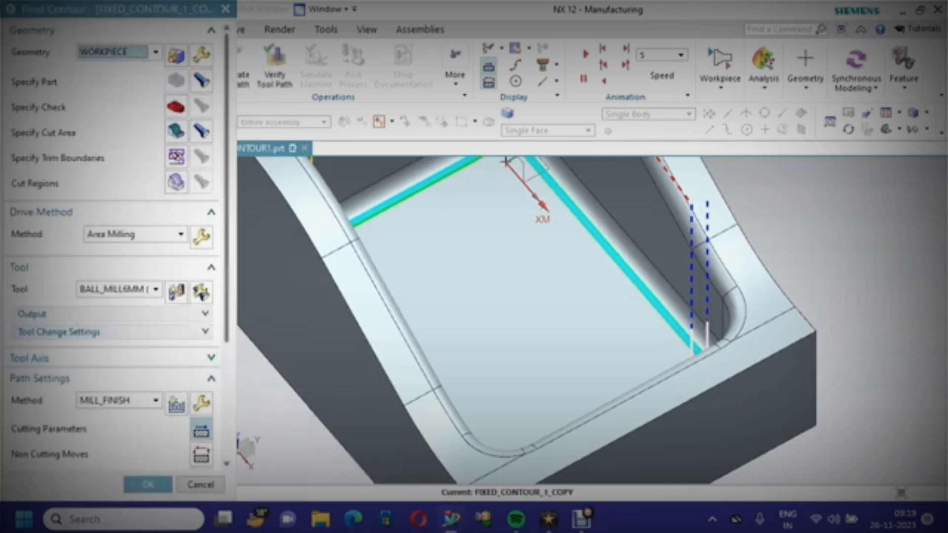
left_click(148, 484)
scroll(271, 388, "down", 4)
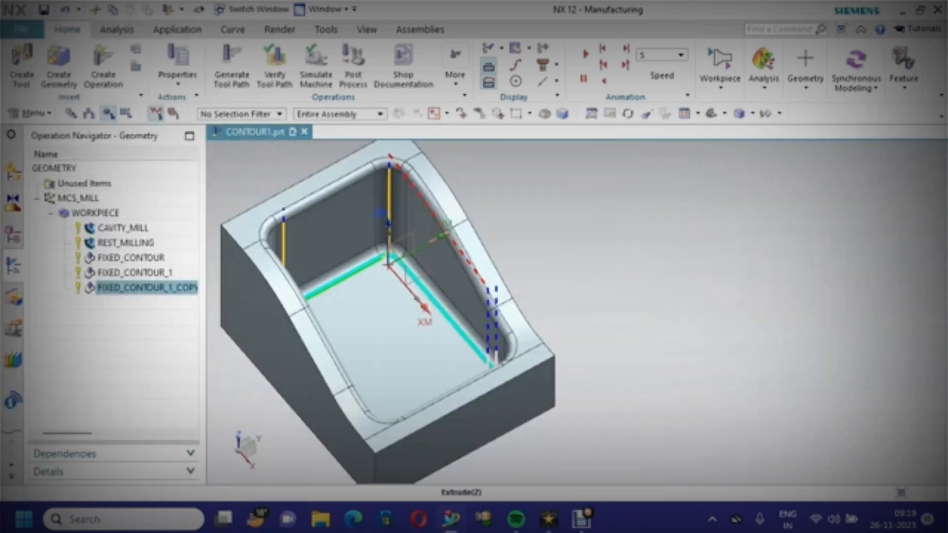
right_click(264, 159)
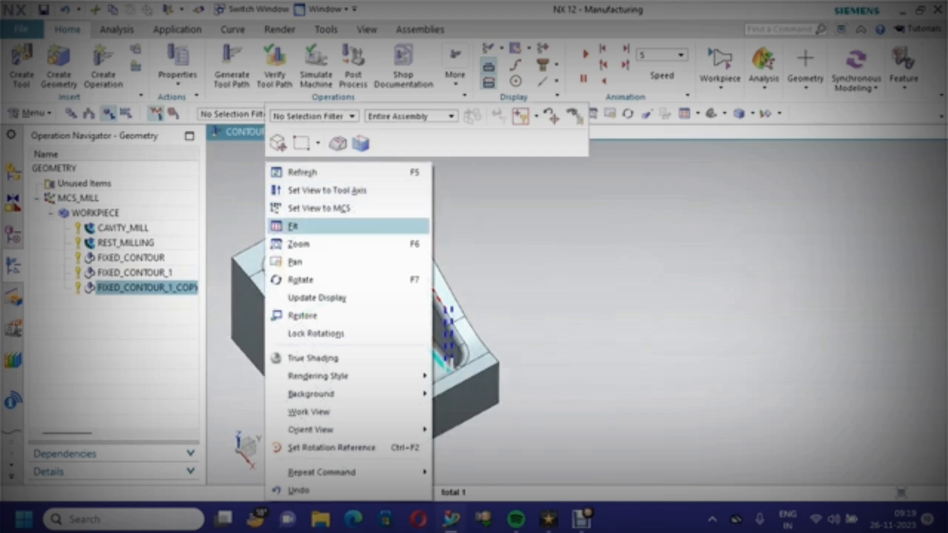
left_click(291, 226)
scroll(859, 241, "up", 2)
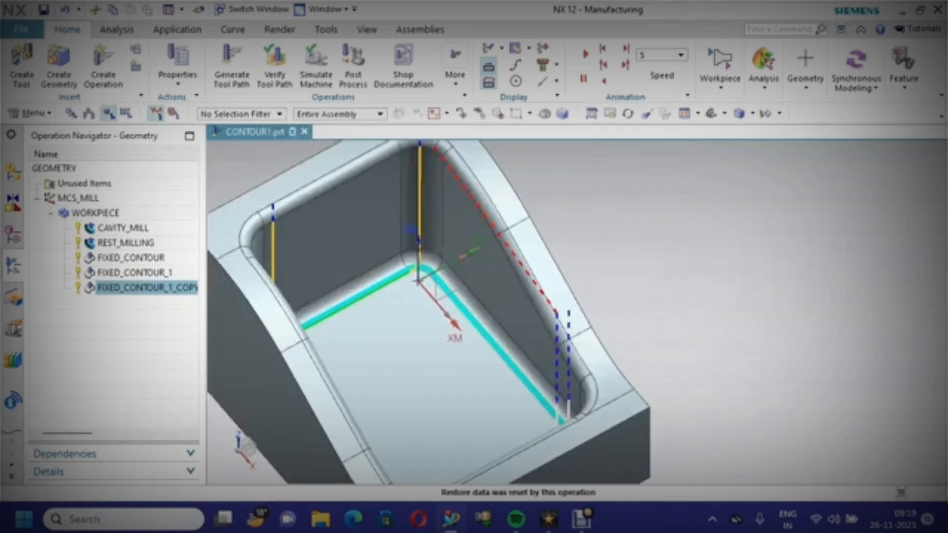
scroll(860, 241, "down", 1)
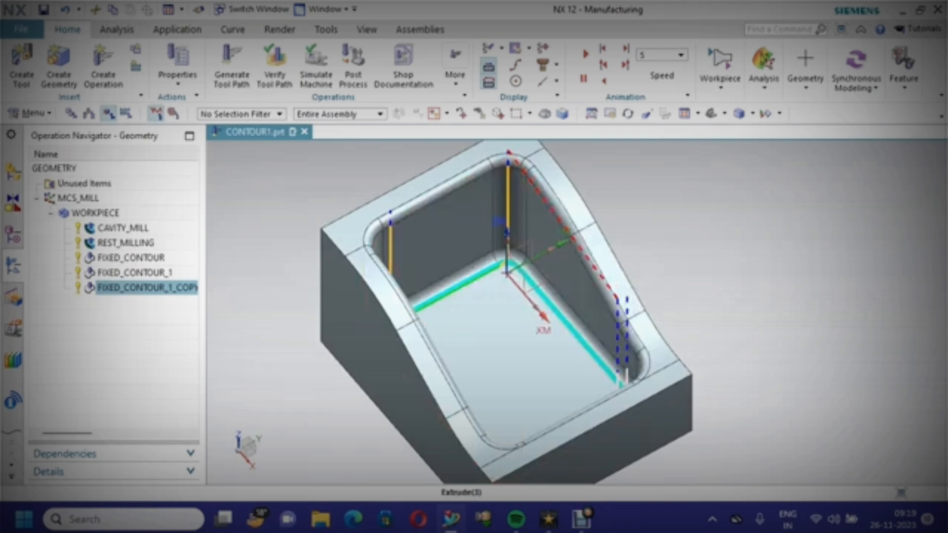
key("ctrl+s")
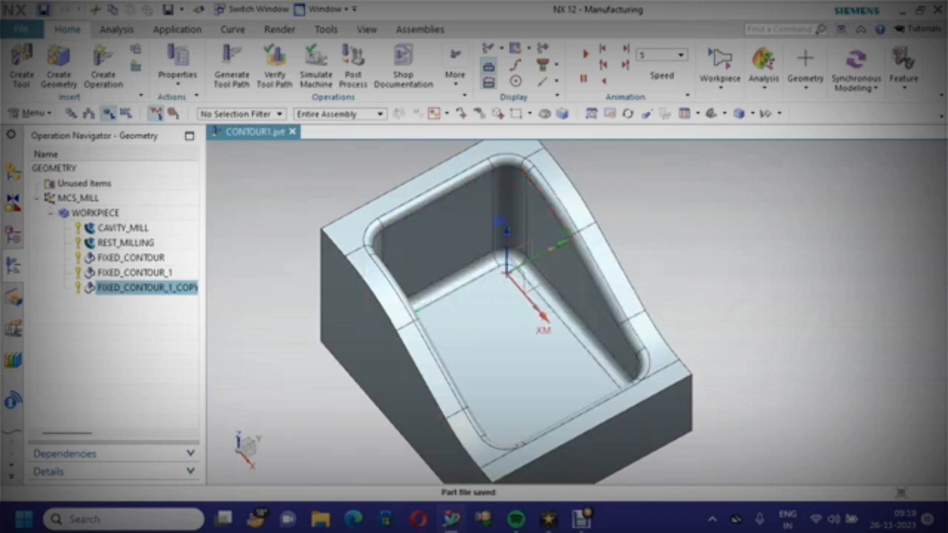
Create a ZLEVEL_PROFILE operation under the workpiece with the MILL_SEMI_FINISH method and open its settings
left_click(103, 66)
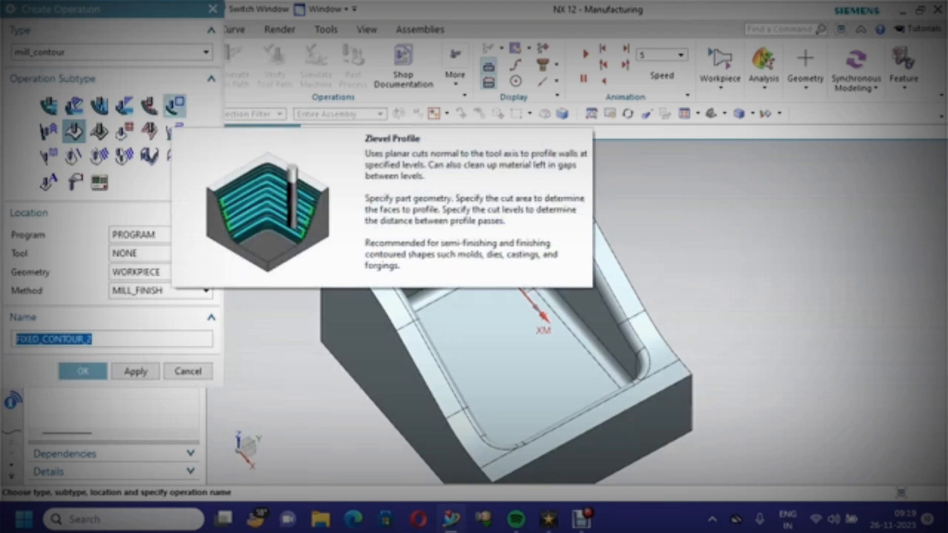
left_click(174, 105)
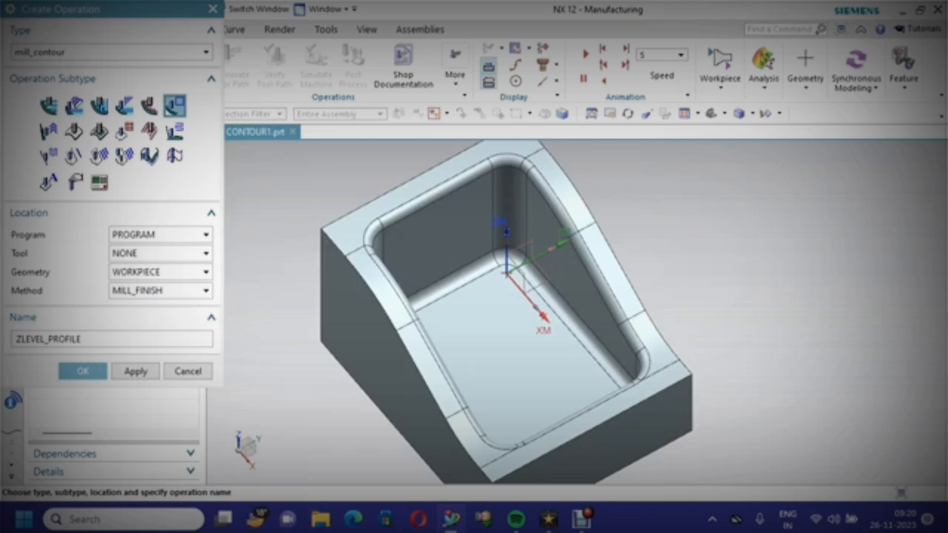
left_click(184, 291)
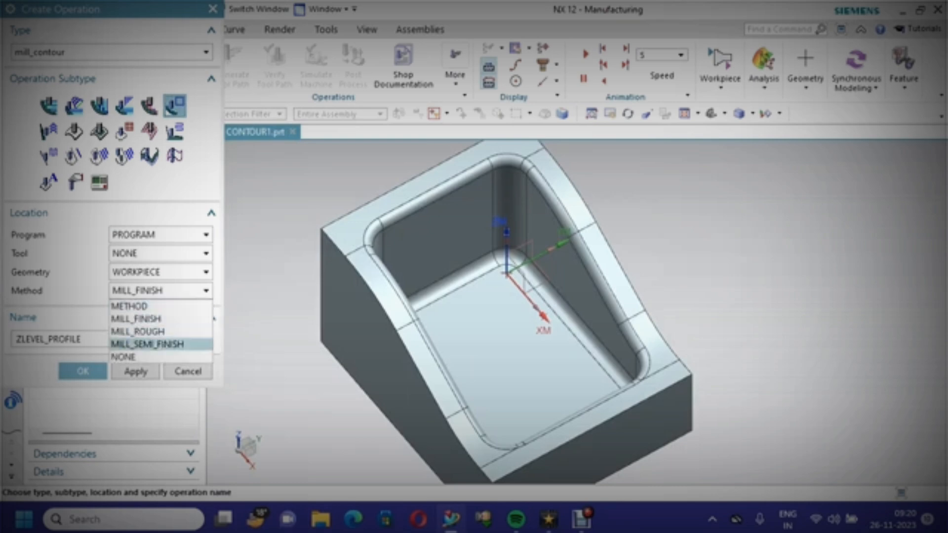
left_click(148, 344)
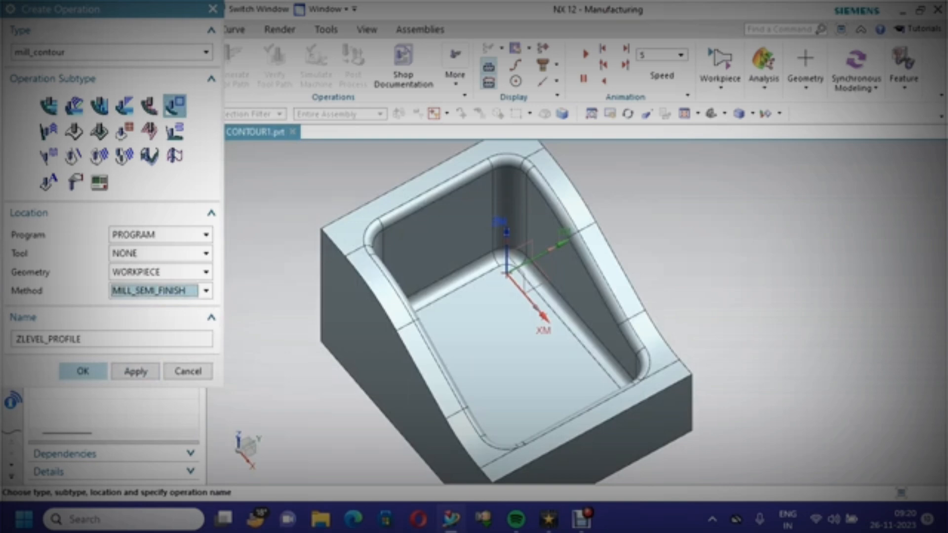
left_click(82, 371)
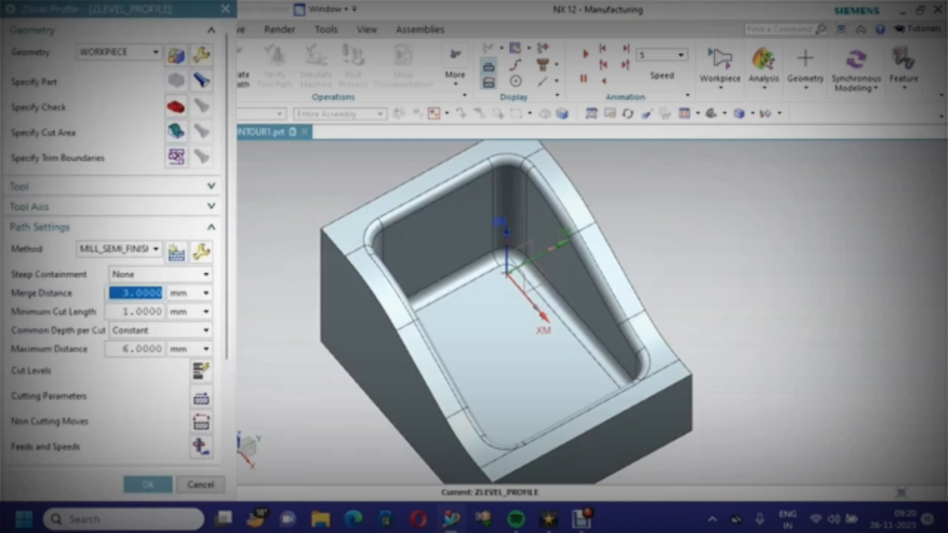
scroll(114, 247, "down", 5)
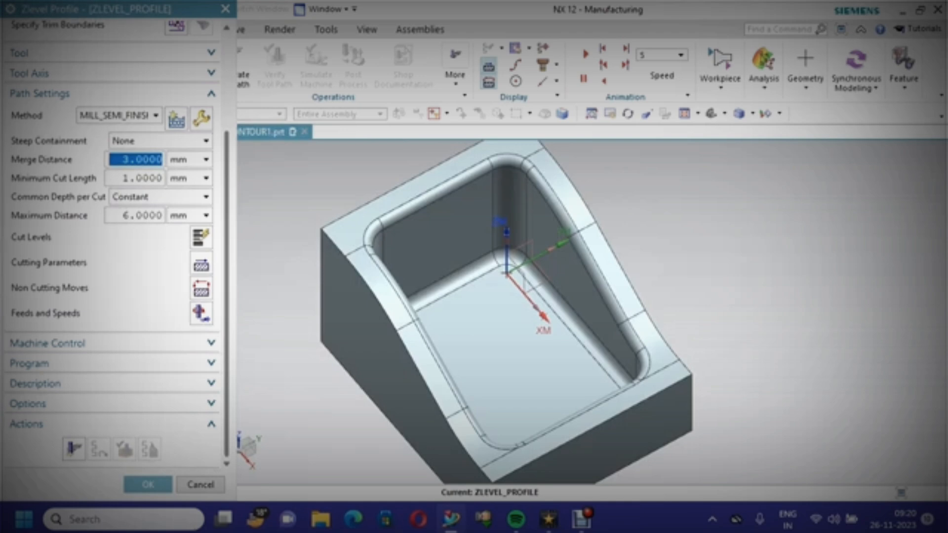
scroll(113, 247, "up", 2)
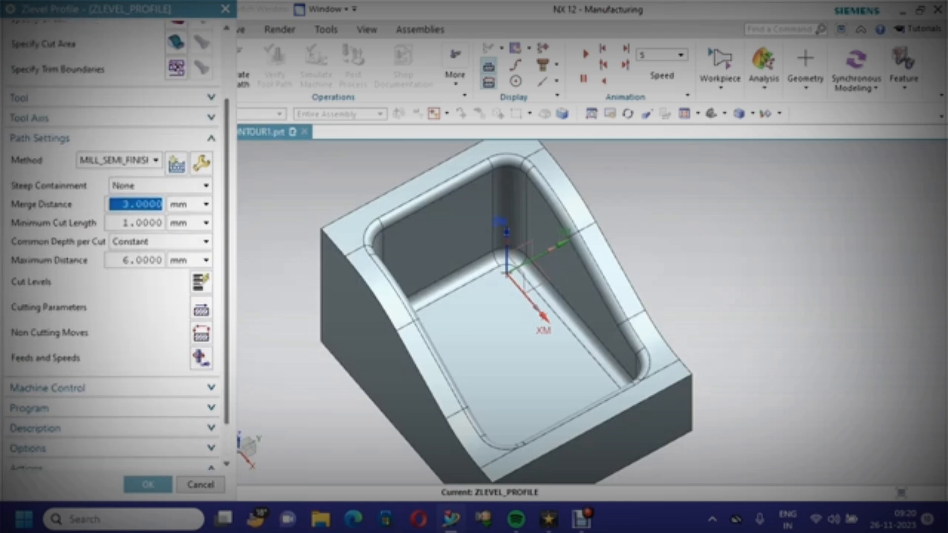
scroll(114, 247, "up", 4)
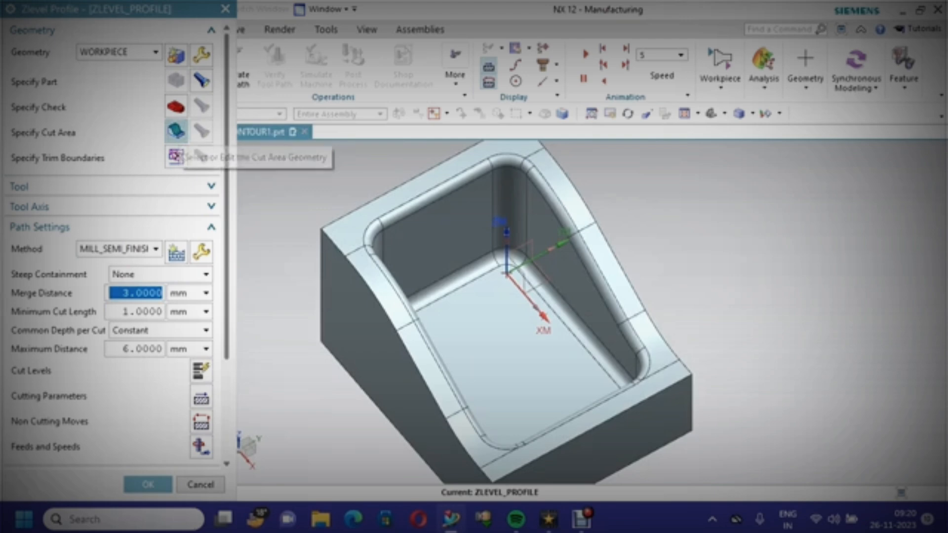
Select the pocket's side wall faces and their corner fillets all around as the cut area and accept it
left_click(176, 131)
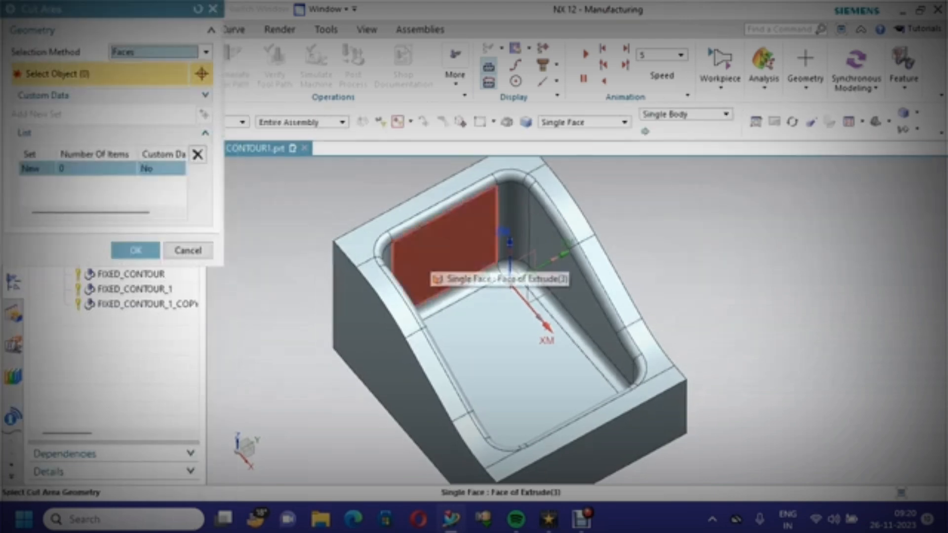
left_click(431, 272)
left_click(513, 223)
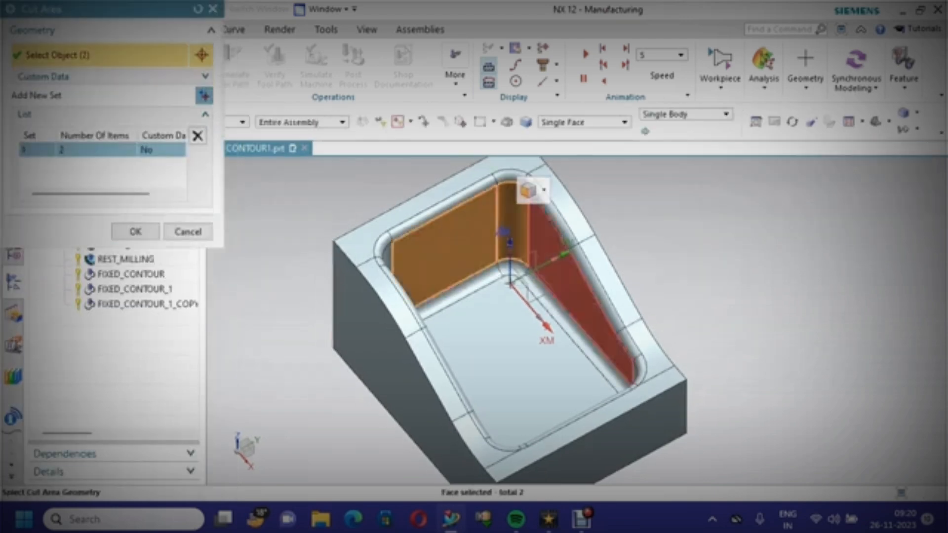
left_click(553, 277)
middle_click_drag(534, 341, 439, 311)
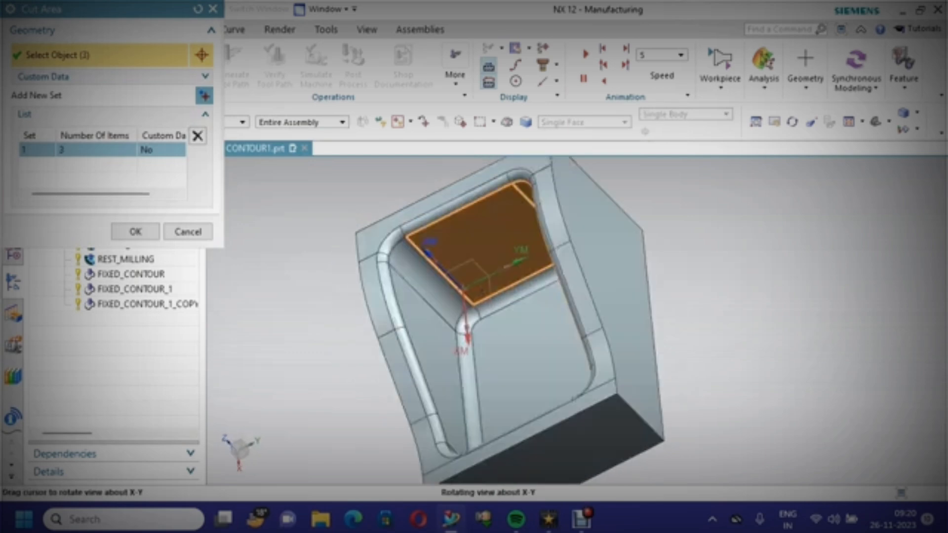
left_click(428, 289)
left_click(423, 326)
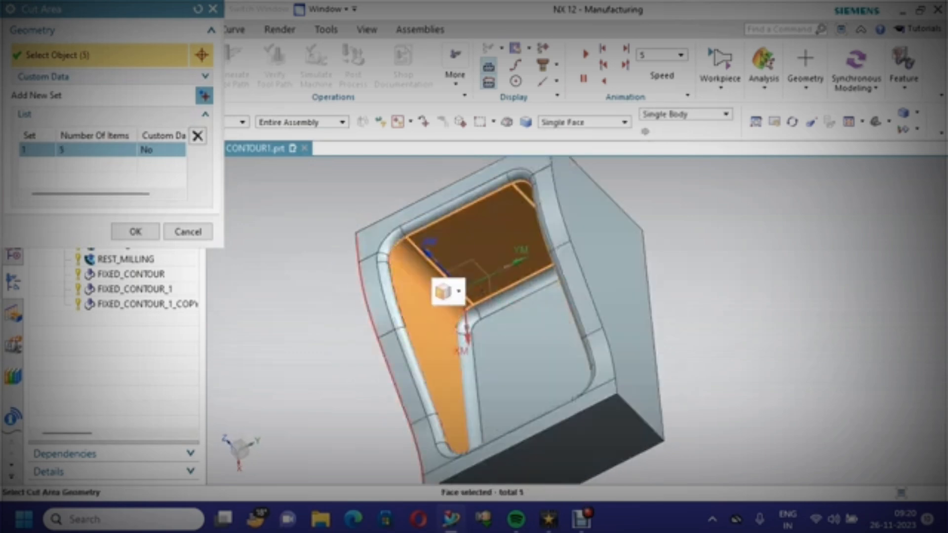
middle_click_drag(355, 321, 372, 427)
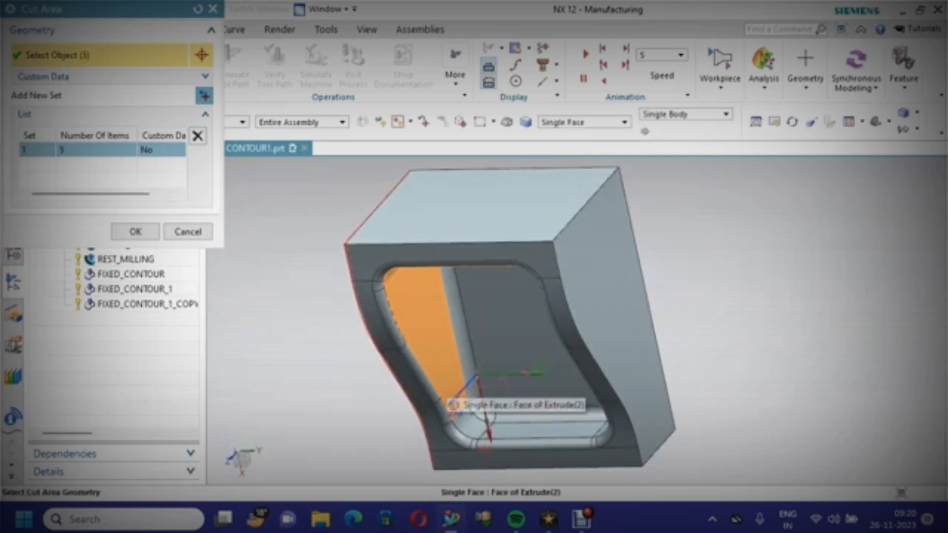
left_click(465, 421)
left_click(519, 428)
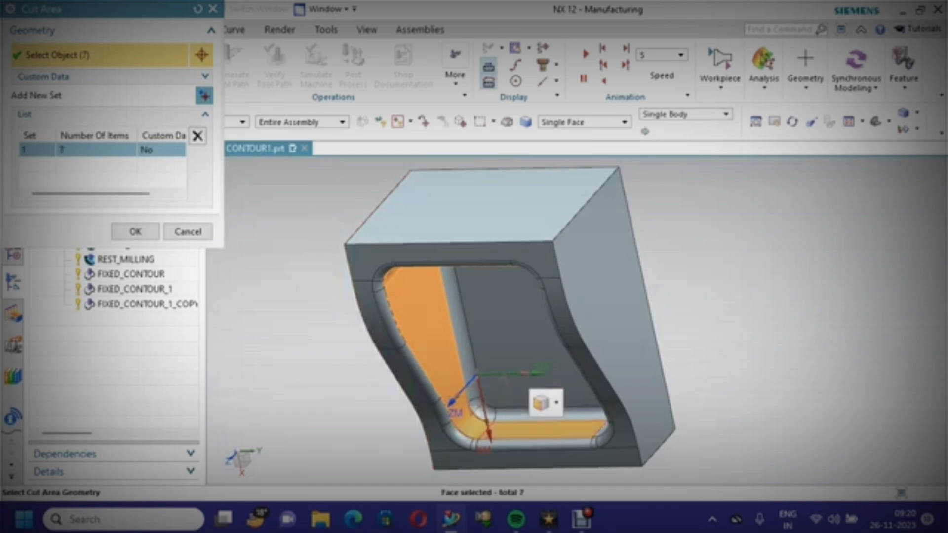
middle_click_drag(520, 420, 637, 403)
middle_click_drag(516, 437, 563, 429)
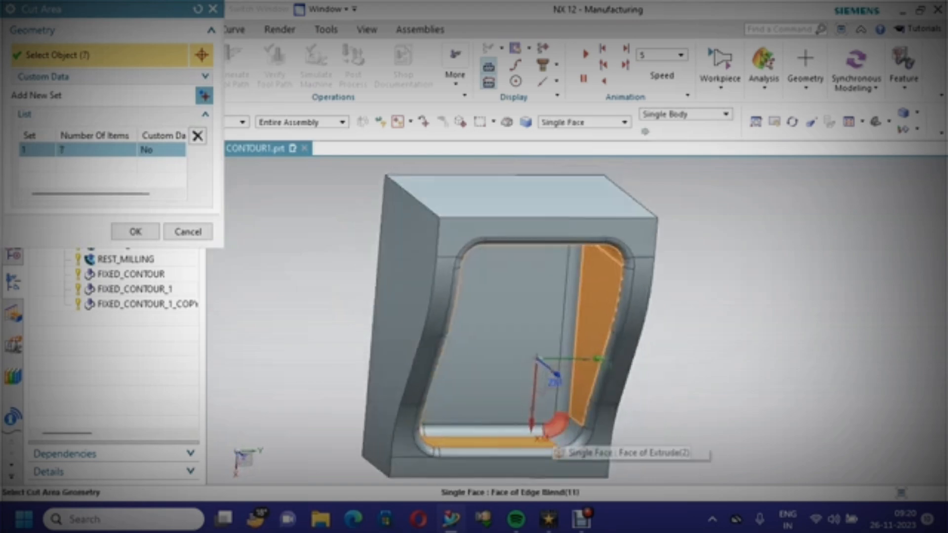
left_click(565, 436)
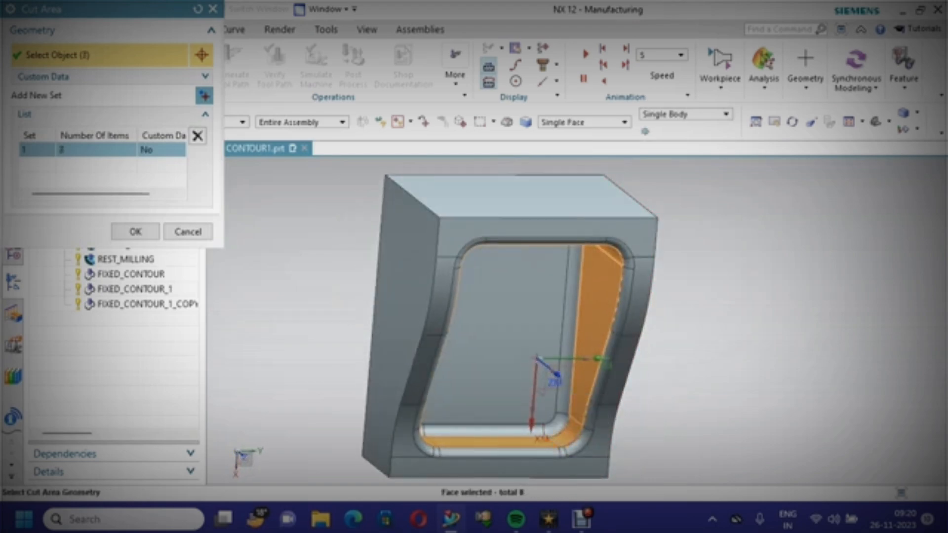
middle_click_drag(647, 420, 704, 391)
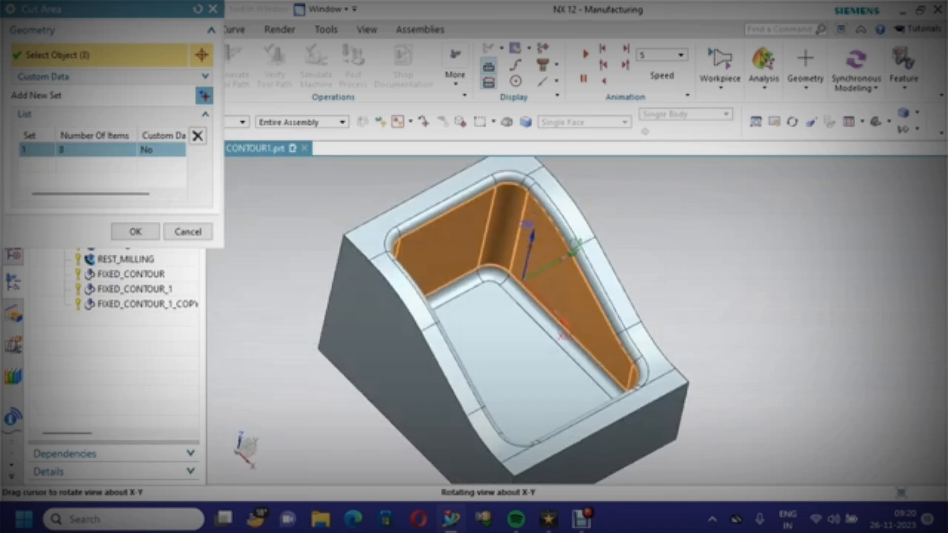
left_click(135, 231)
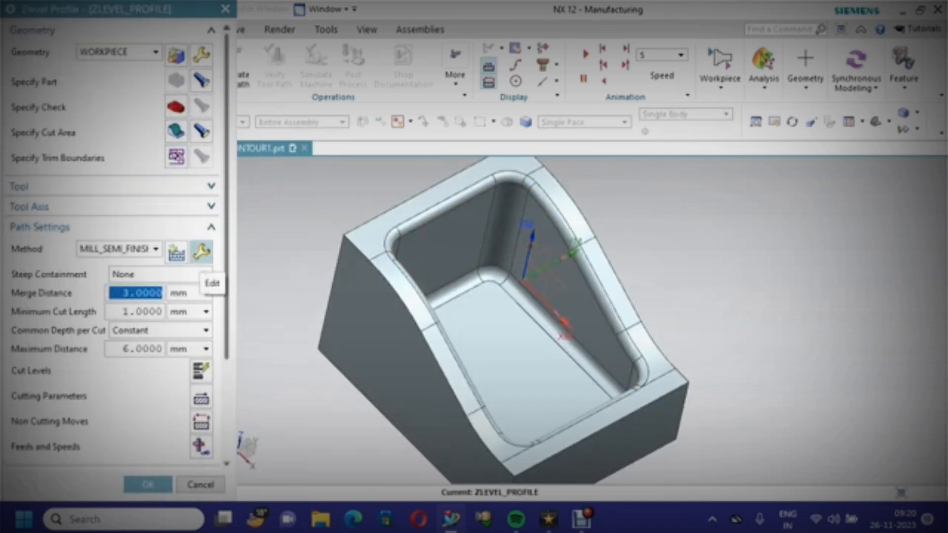
Edit the MILL_SEMI_FINISH method to set its part stock to 0 and accept the group editing warning
left_click(202, 252)
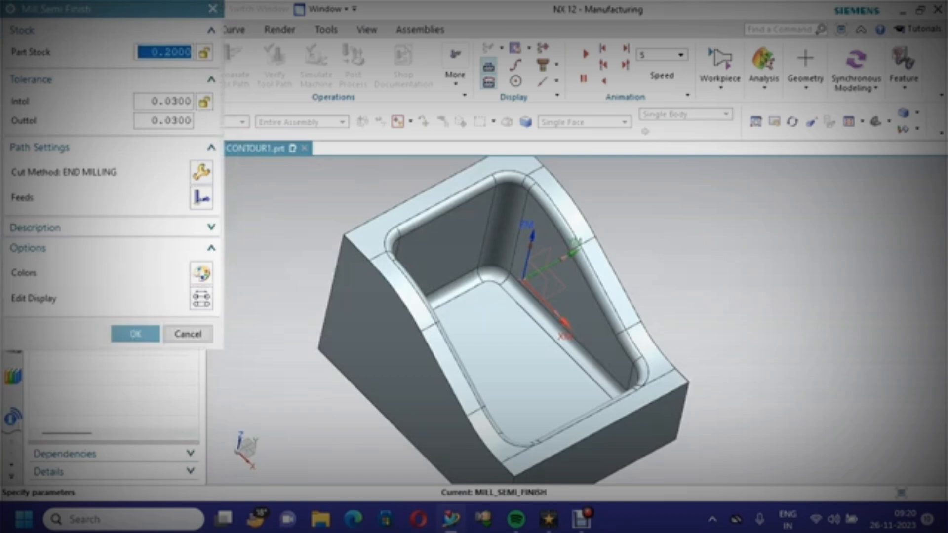
type("0")
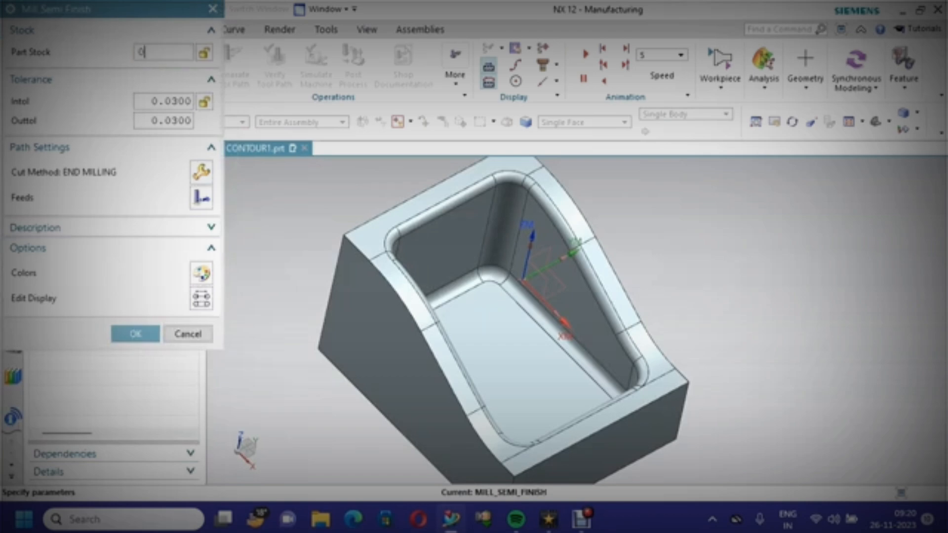
key("Return")
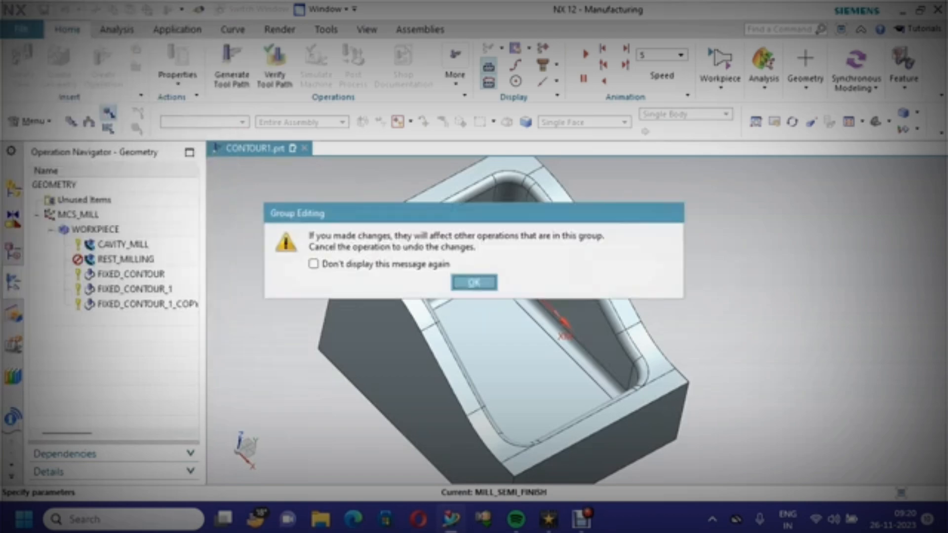
key("Return")
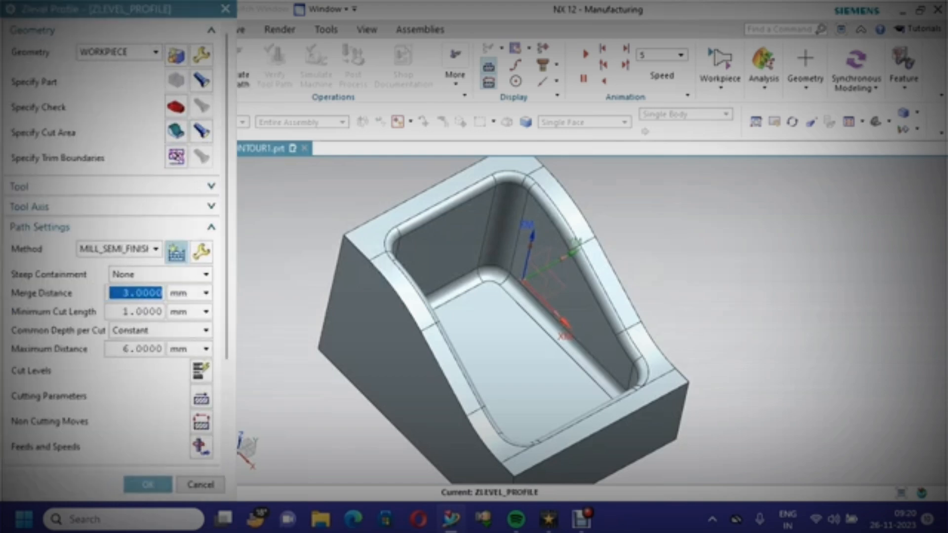
In the cutting parameters' stock settings, stop using floor same as side and set the part floor stock to 0.2
scroll(113, 247, "down", 3)
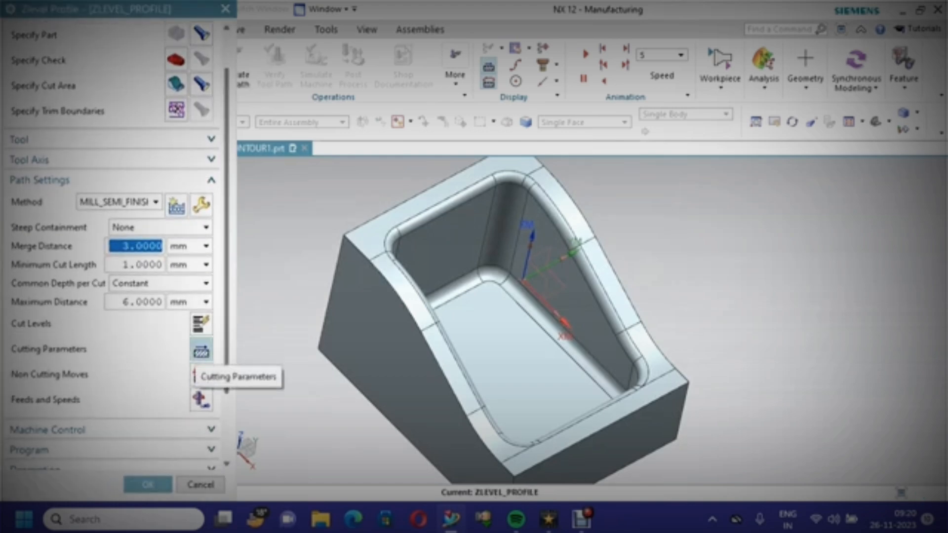
left_click(201, 351)
left_click(117, 55)
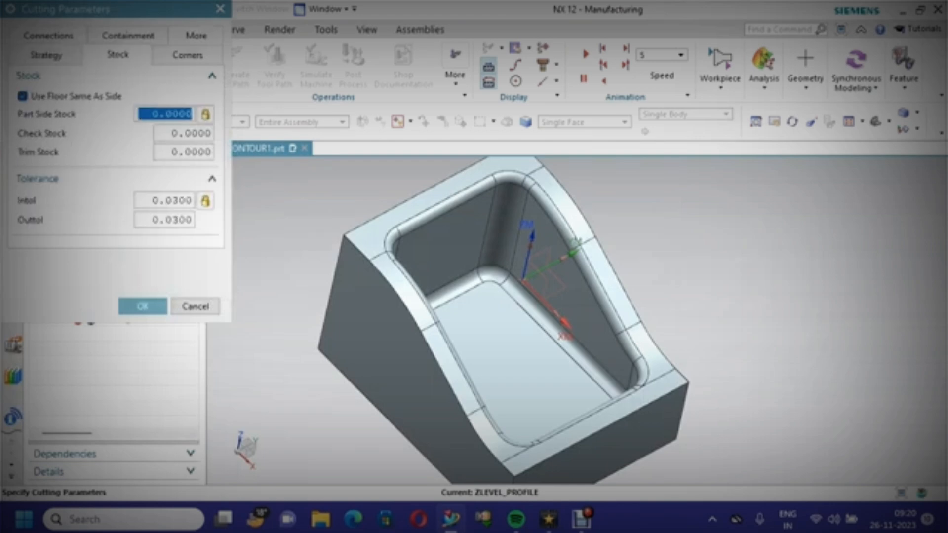
left_click(23, 97)
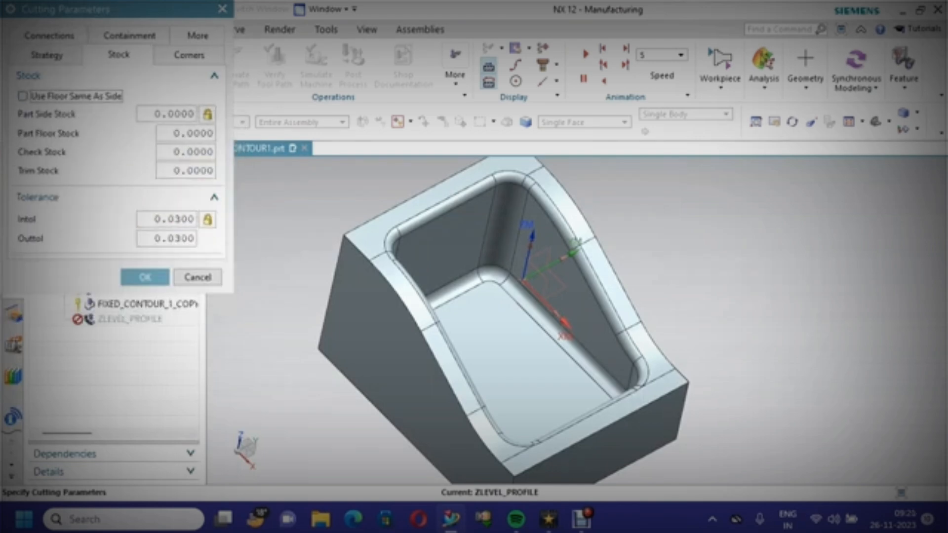
double_click(170, 114)
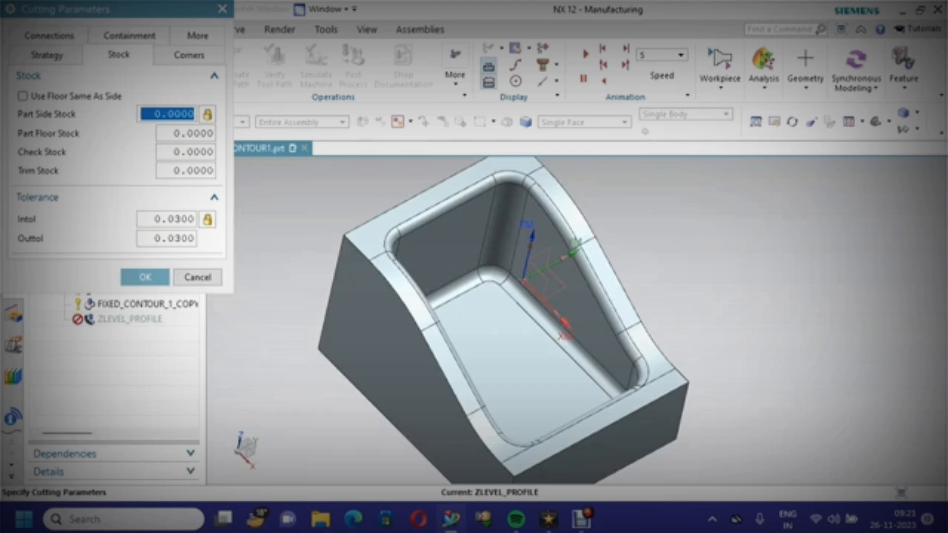
key("Tab")
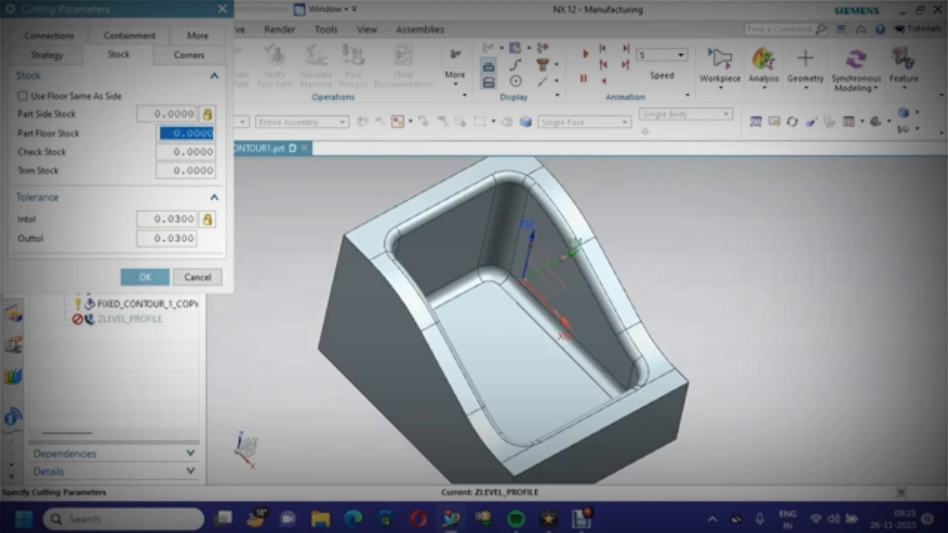
type(".2")
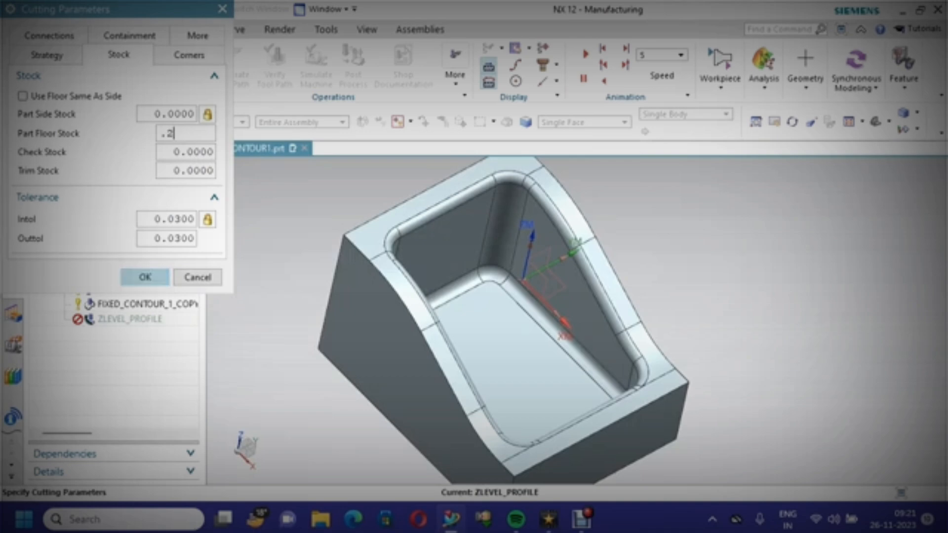
left_click(144, 277)
Set the maximum distance and the minimum cut length to 0.2 mm
scroll(113, 247, "down", 3)
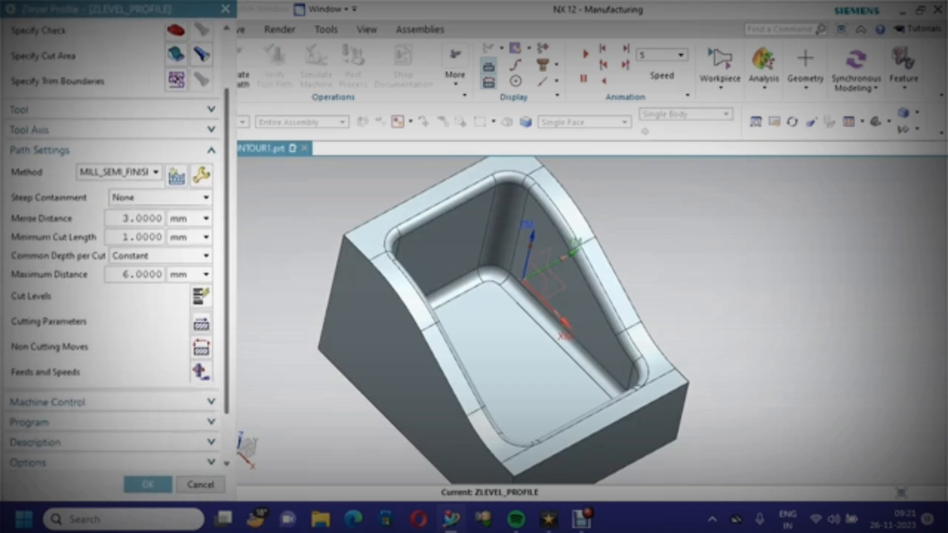
double_click(138, 247)
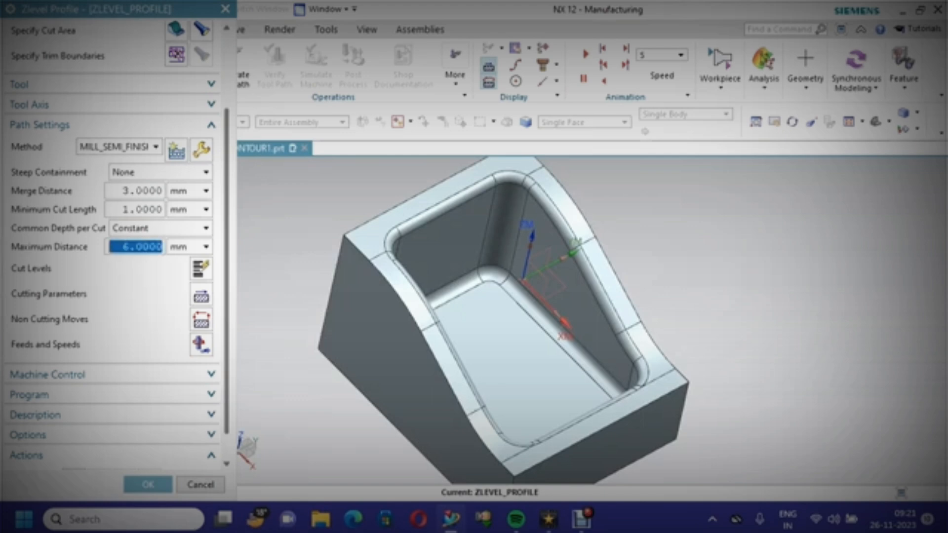
type(".2")
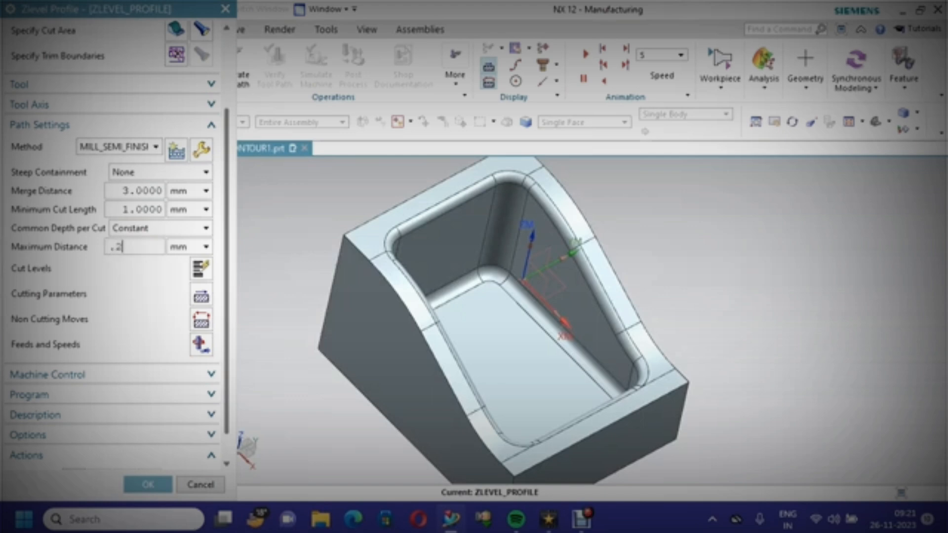
double_click(138, 210)
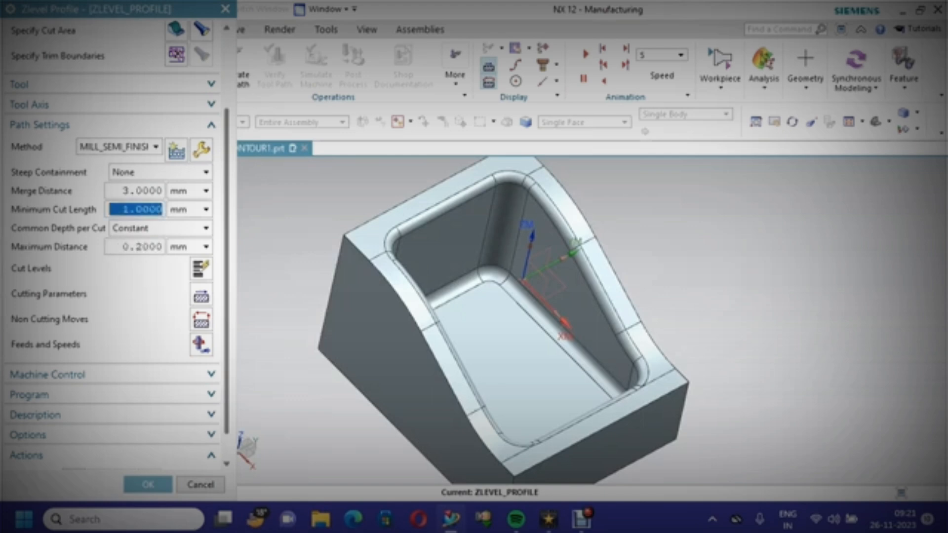
type(".2")
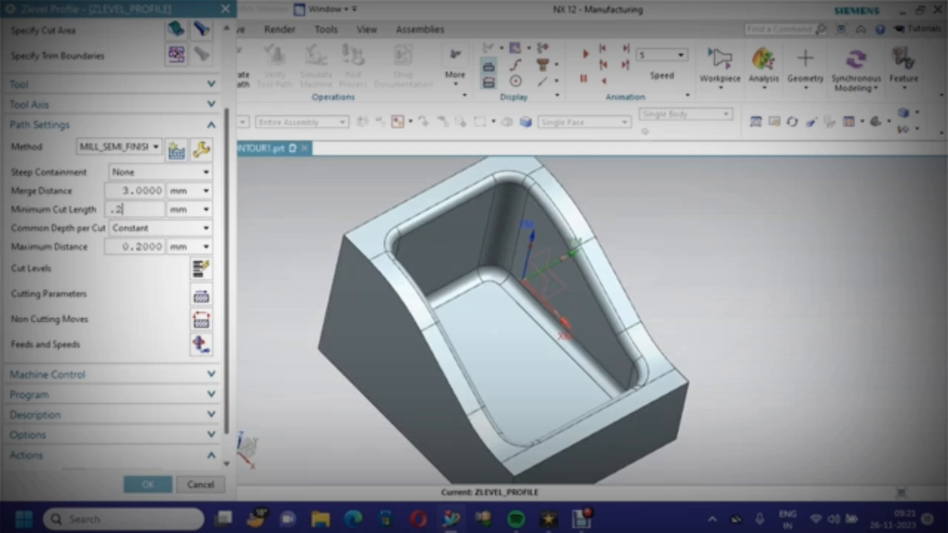
scroll(114, 247, "down", 1)
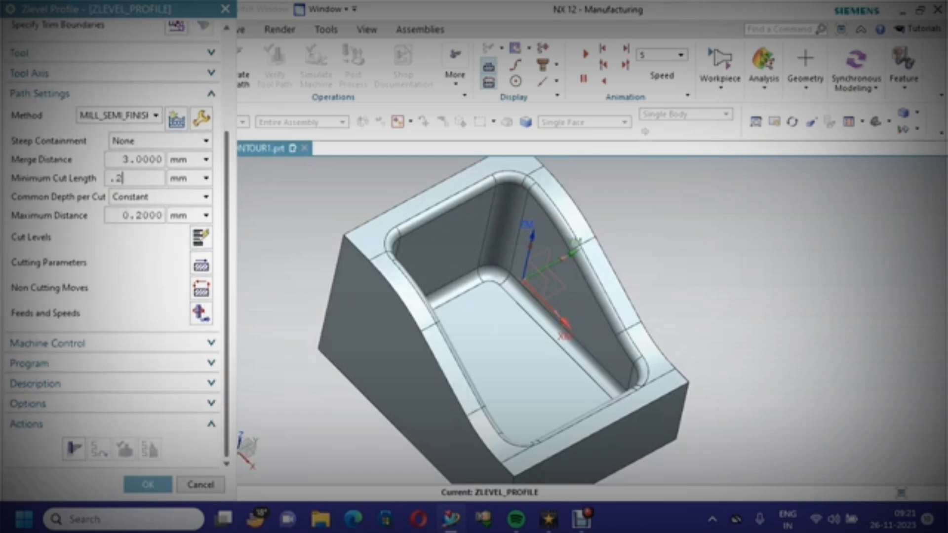
Create a new milling tool named MILL_1 for the ZLevel profile operation
left_click(201, 312)
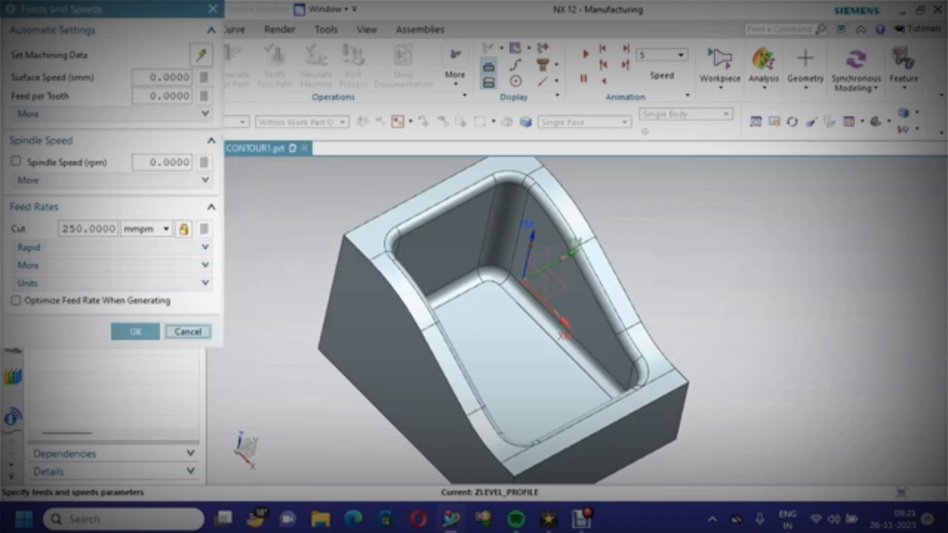
left_click(188, 331)
scroll(158, 217, "up", 2)
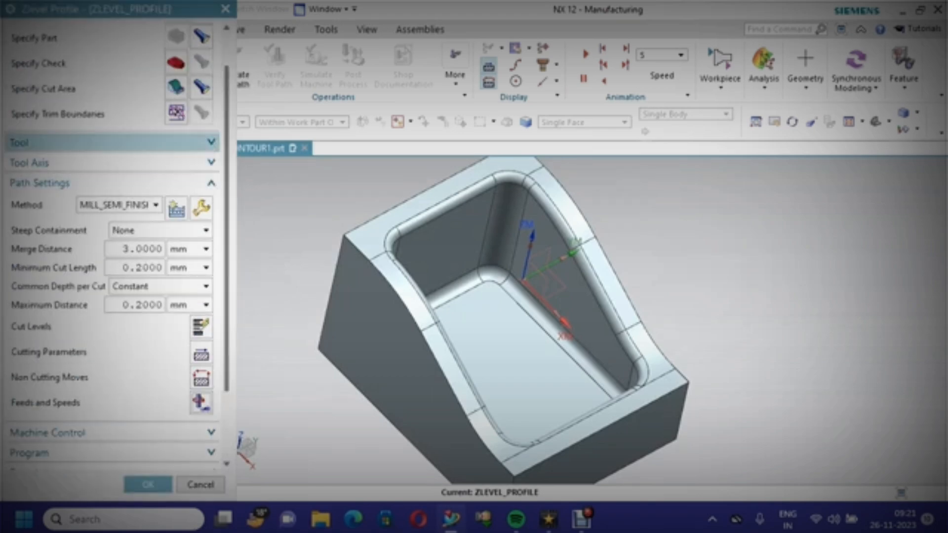
left_click(158, 142)
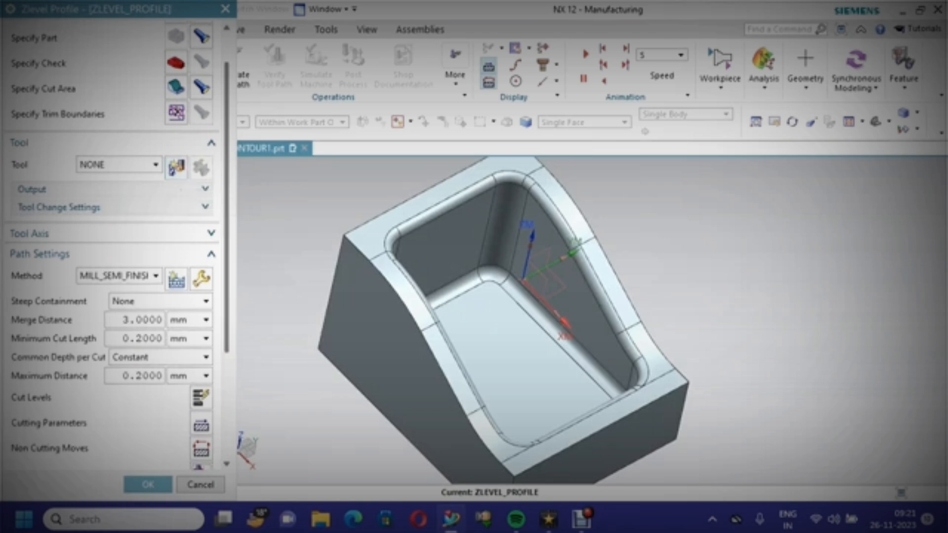
left_click(155, 164)
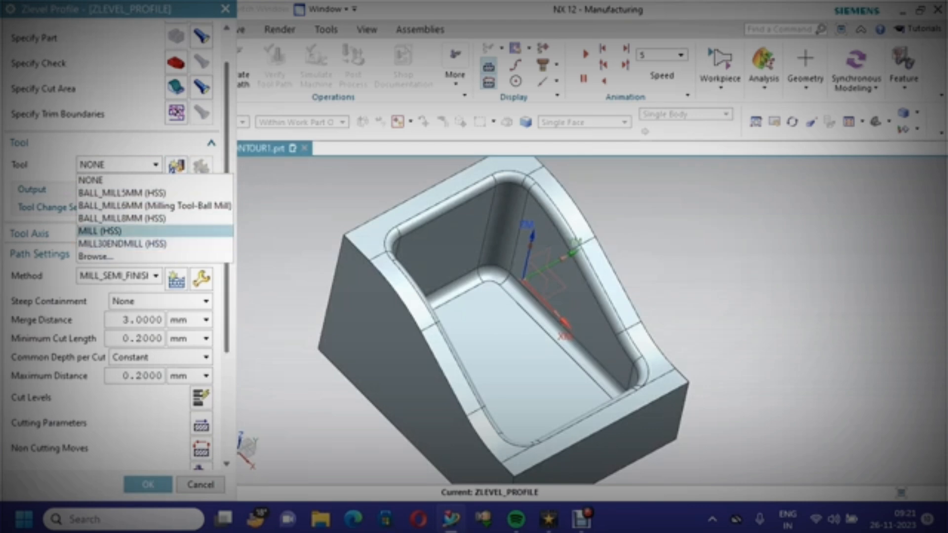
left_click(98, 180)
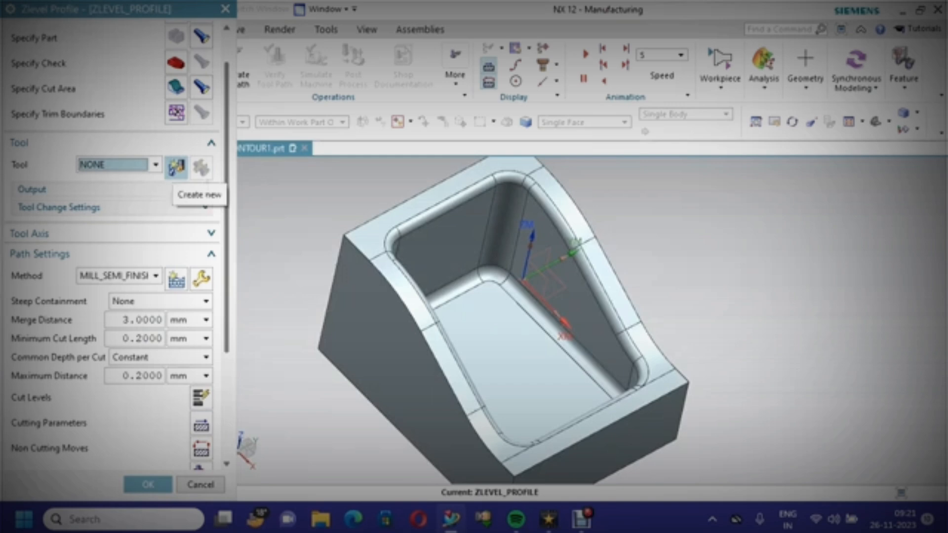
left_click(177, 168)
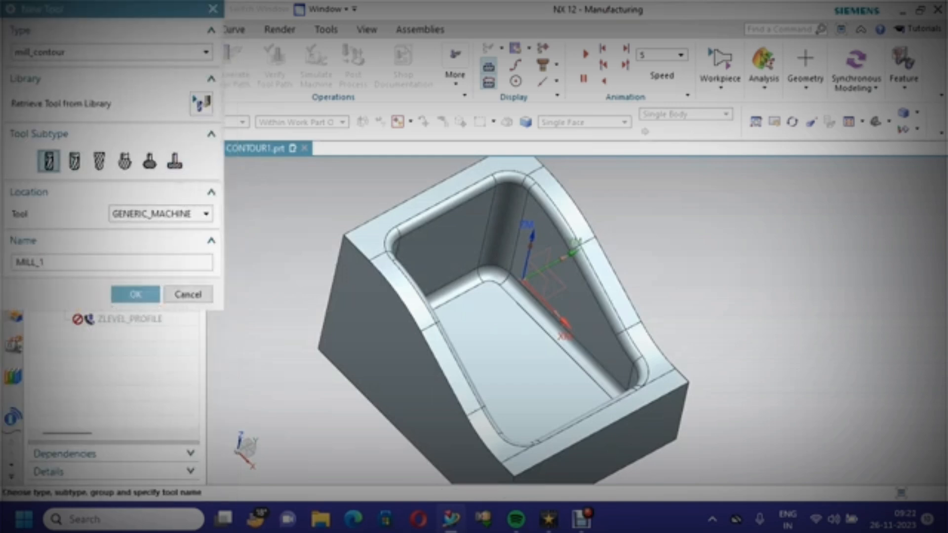
left_click(136, 294)
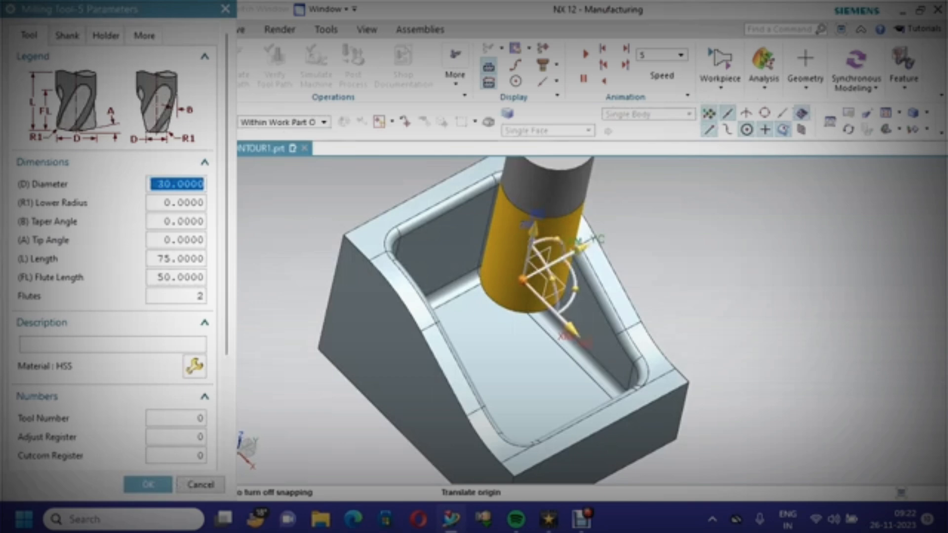
Set the tool's diameter to 10, tool number and adjust register to 6, description HSS, and accept it
type("10")
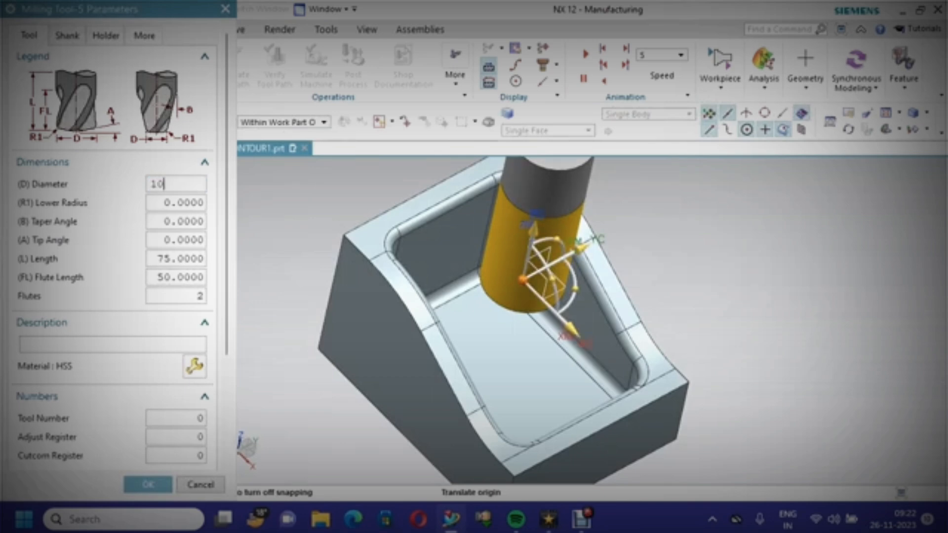
scroll(113, 247, "down", 3)
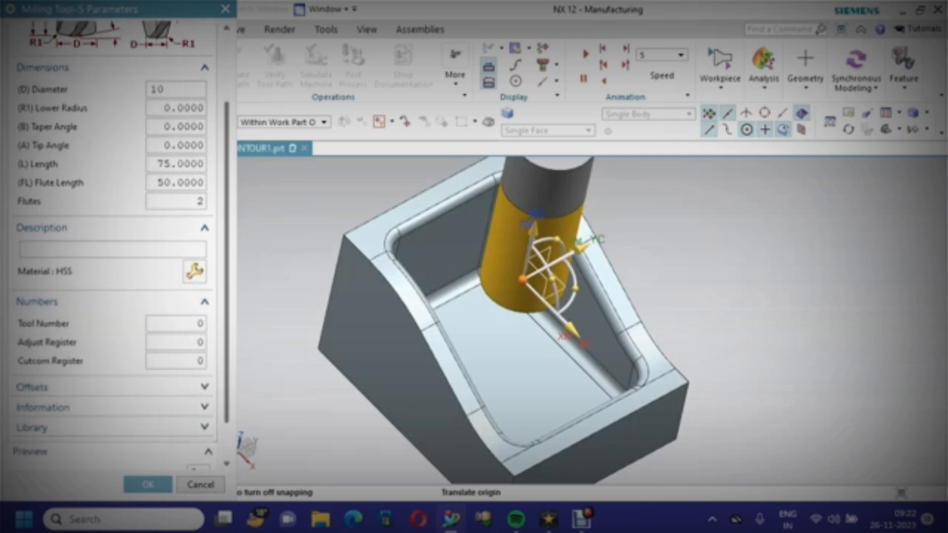
double_click(192, 316)
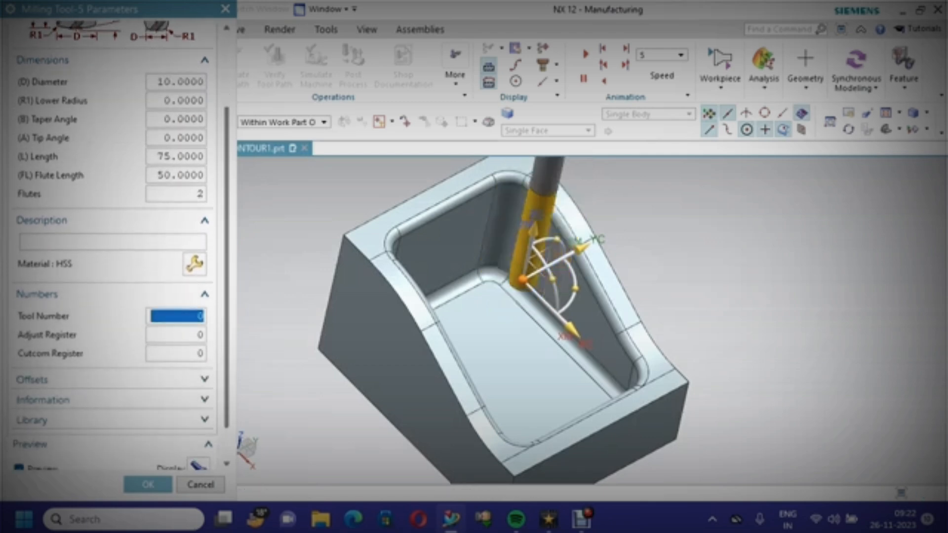
type("6")
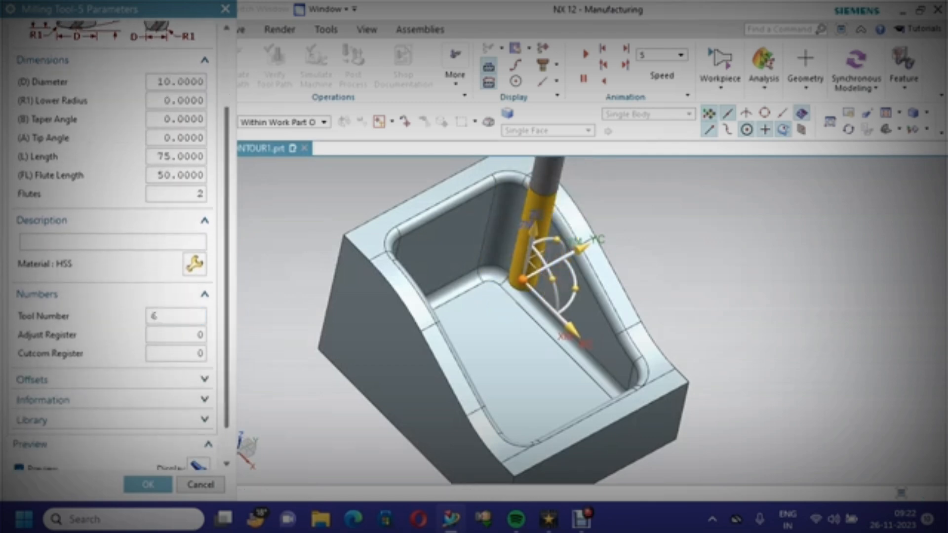
key("Tab")
type("6")
left_click(148, 484)
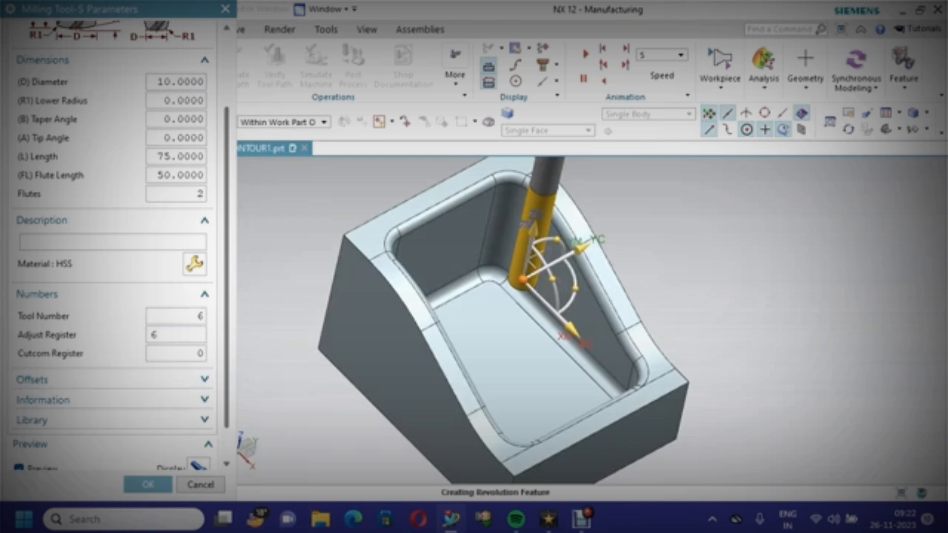
type("HSS")
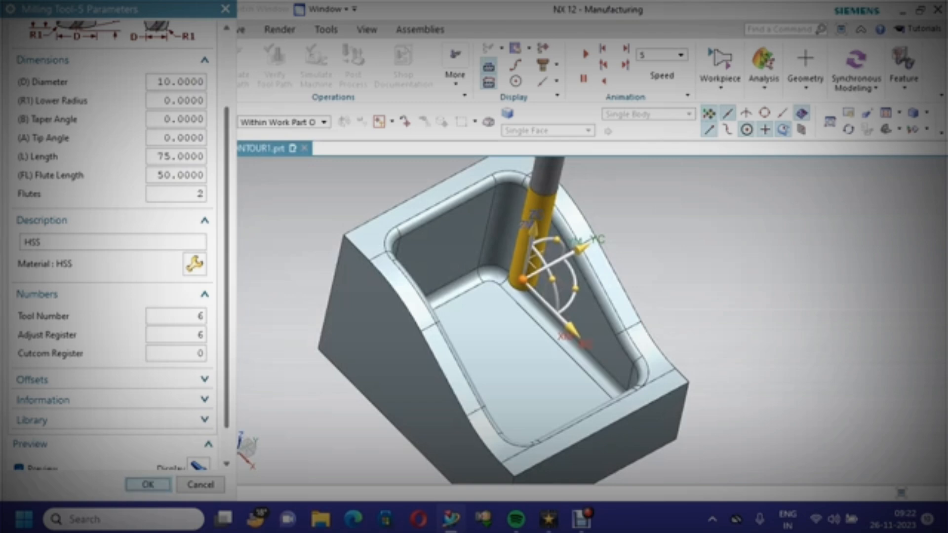
left_click(148, 484)
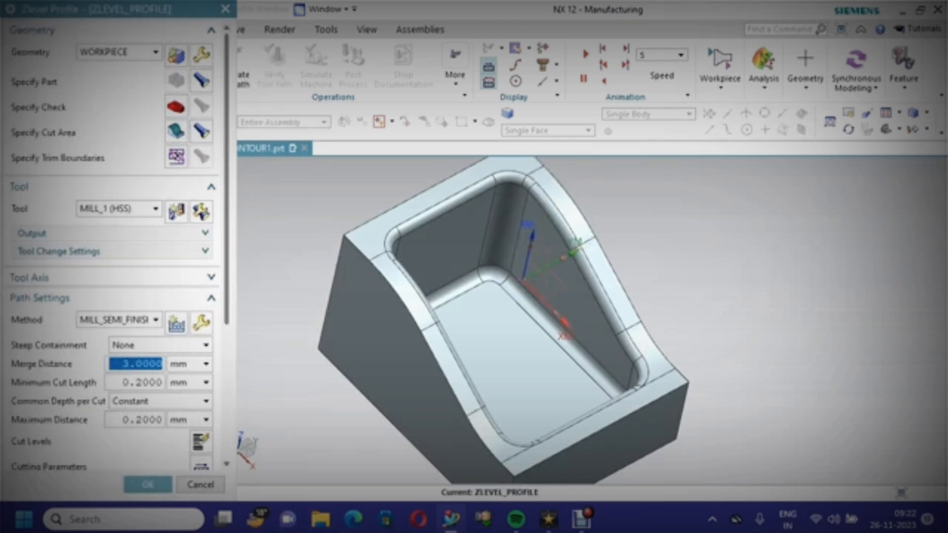
Generate the ZLevel profile tool path and accept the operation
left_click_drag(226, 223, 227, 266)
scroll(113, 296, "down", 6)
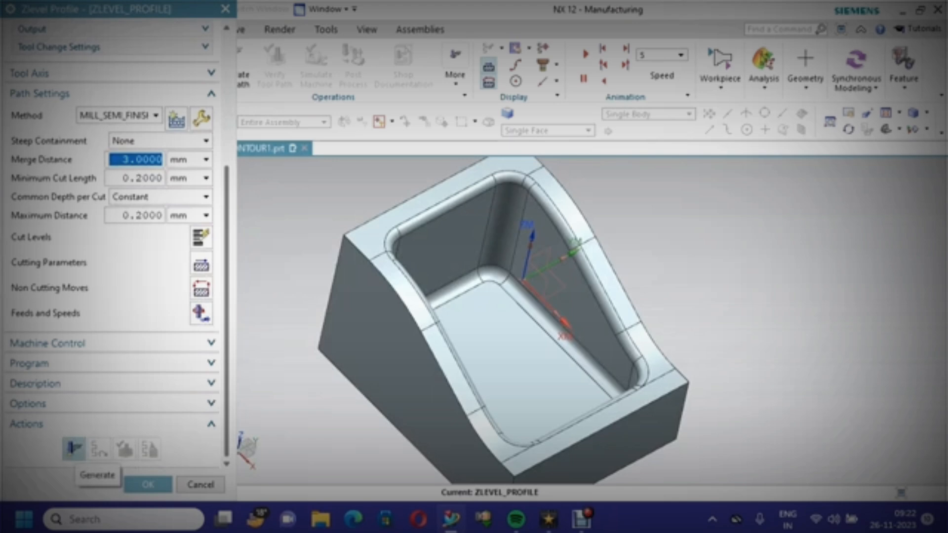
left_click(74, 449)
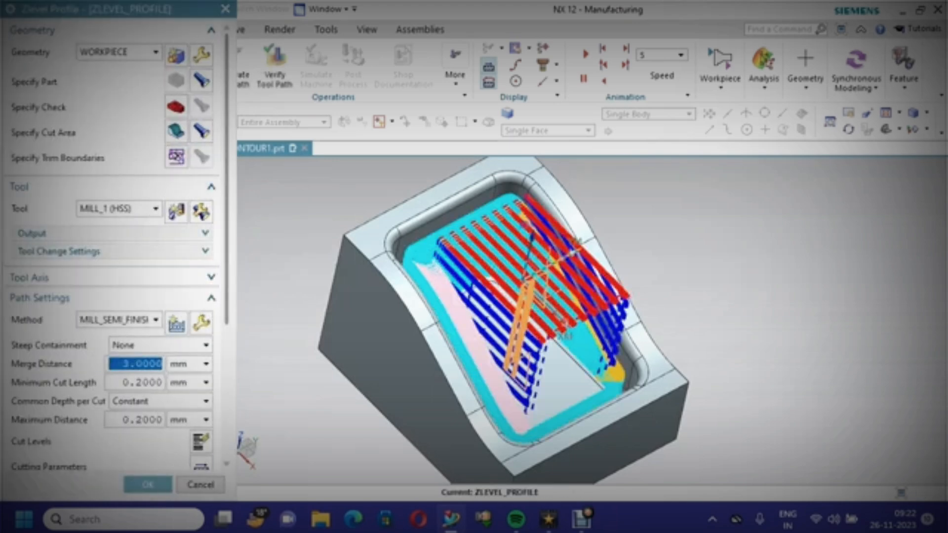
left_click(148, 485)
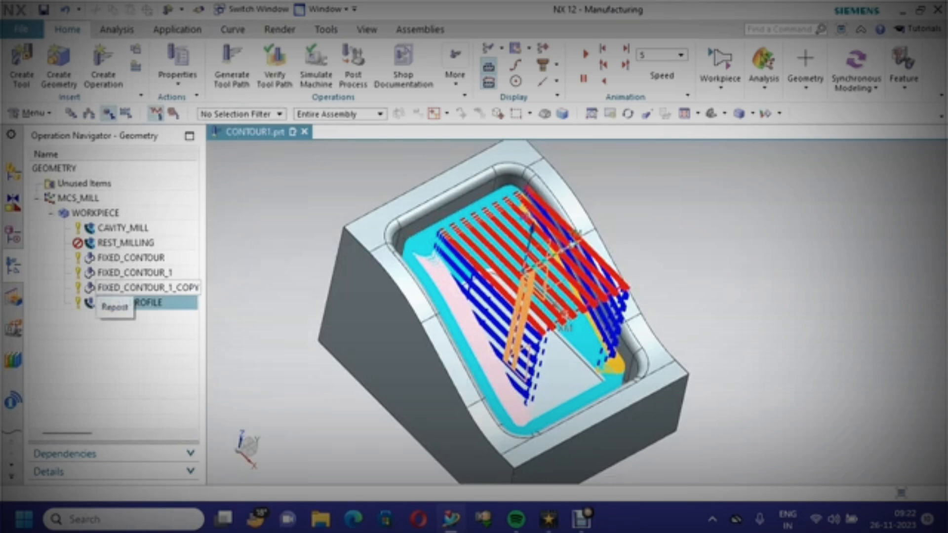
Regenerate the REST_MILLING operation's tool path
left_click(126, 243)
right_click(143, 242)
left_click(186, 239)
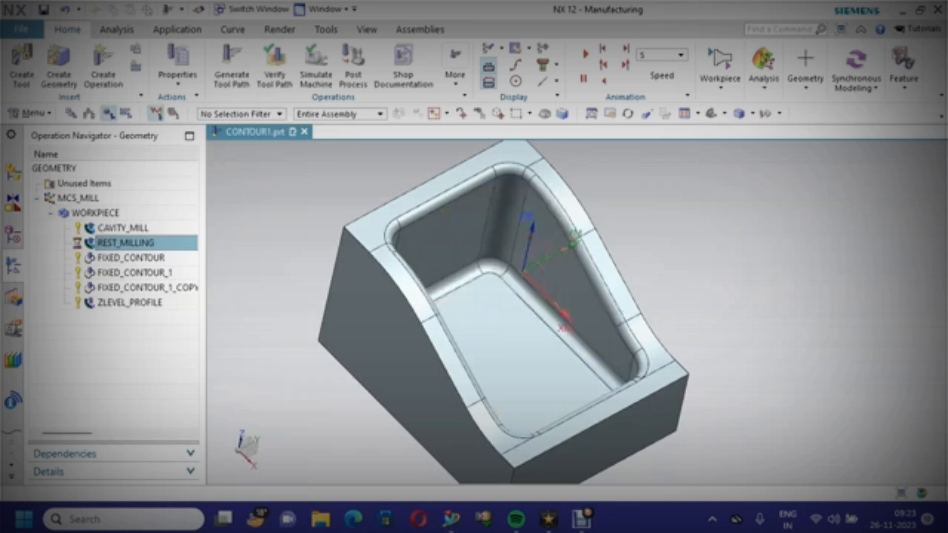
Verify the ZLEVEL_PROFILE tool path with a 3D dynamic simulation, adjusting animation speed, then close it
left_click(123, 302)
right_click(147, 303)
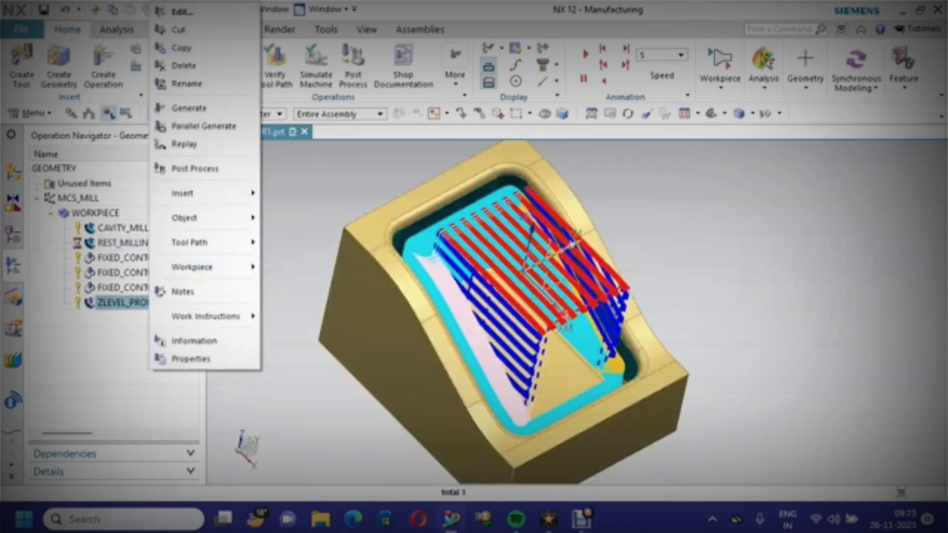
mouse_move(197, 242)
left_click(295, 393)
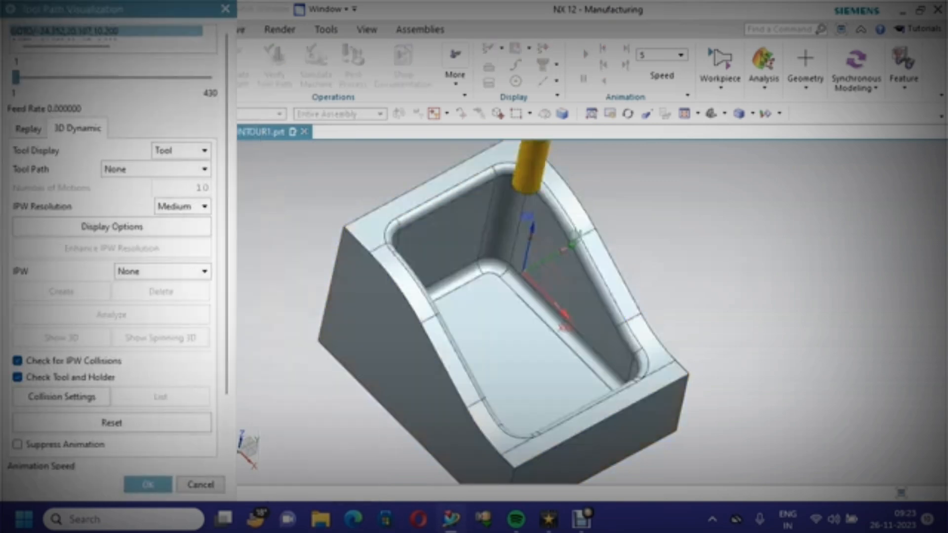
scroll(114, 247, "down", 3)
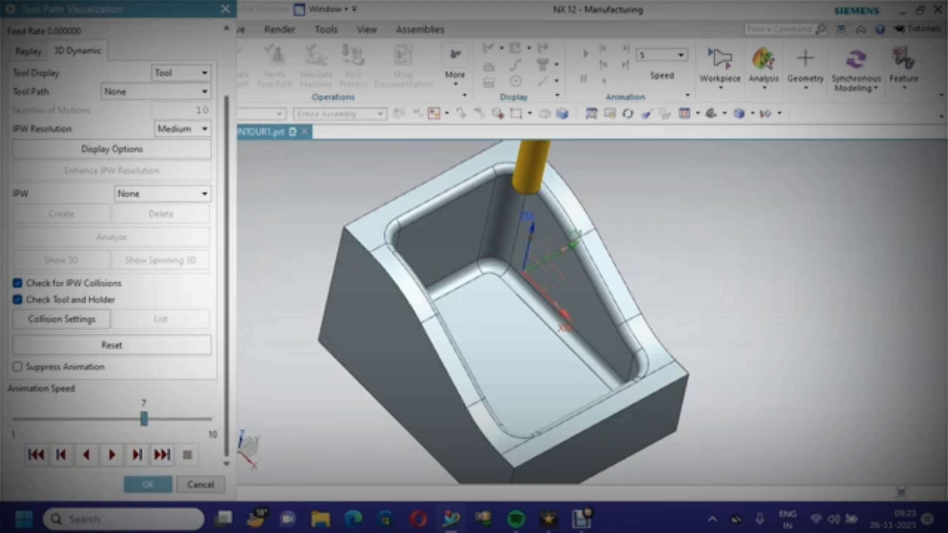
left_click(112, 454)
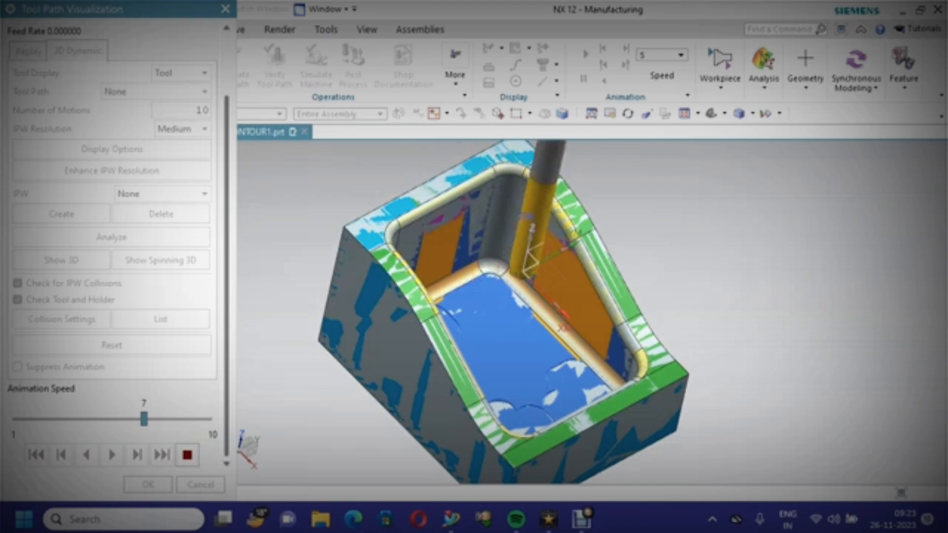
left_click_drag(143, 419, 59, 419)
scroll(560, 287, "up", 5)
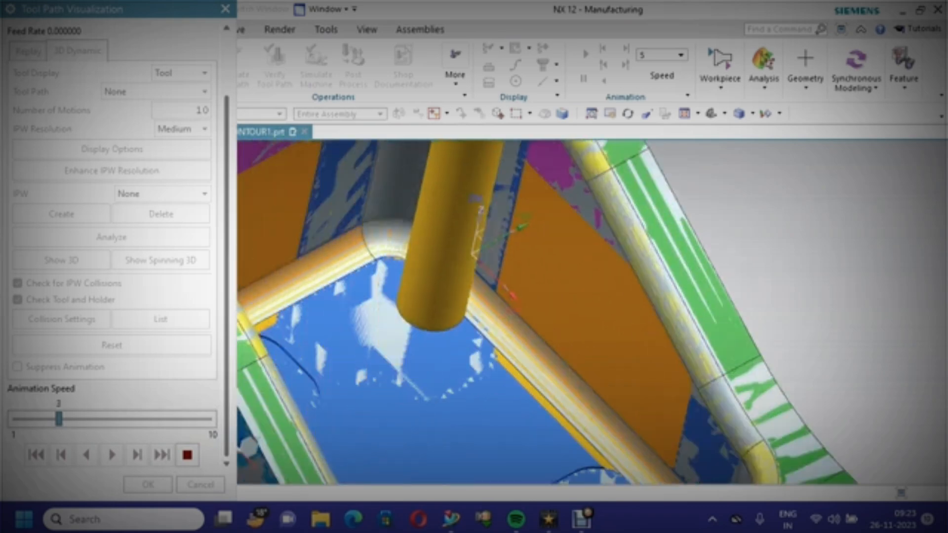
scroll(559, 287, "down", 4)
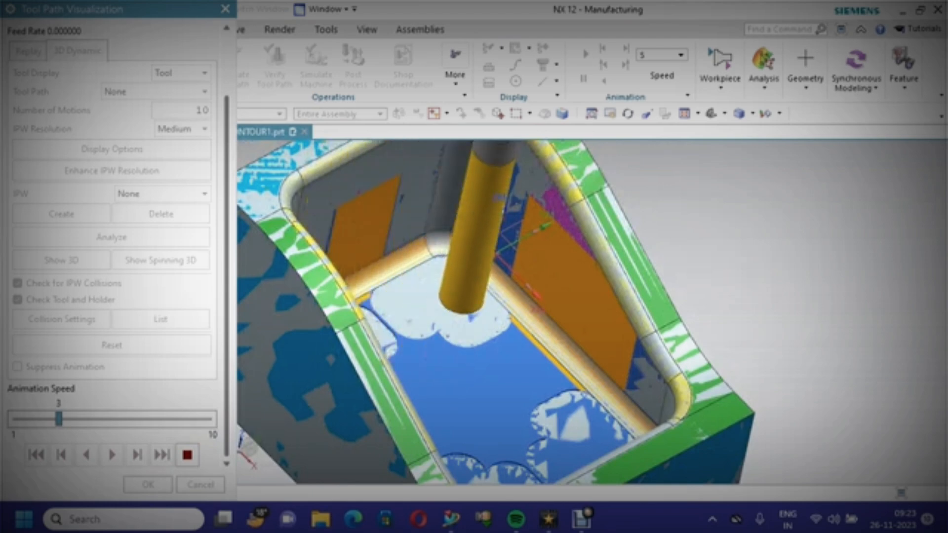
left_click_drag(59, 419, 122, 419)
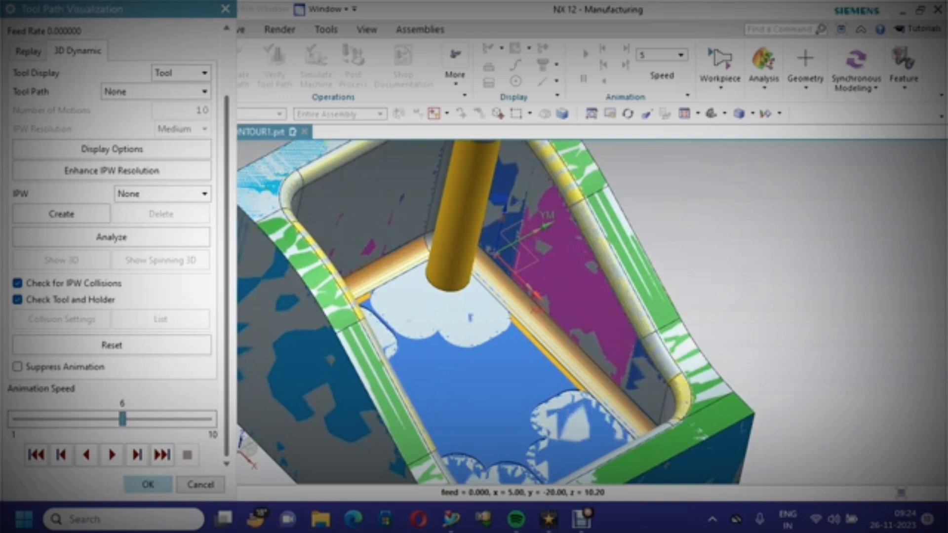
key("Return")
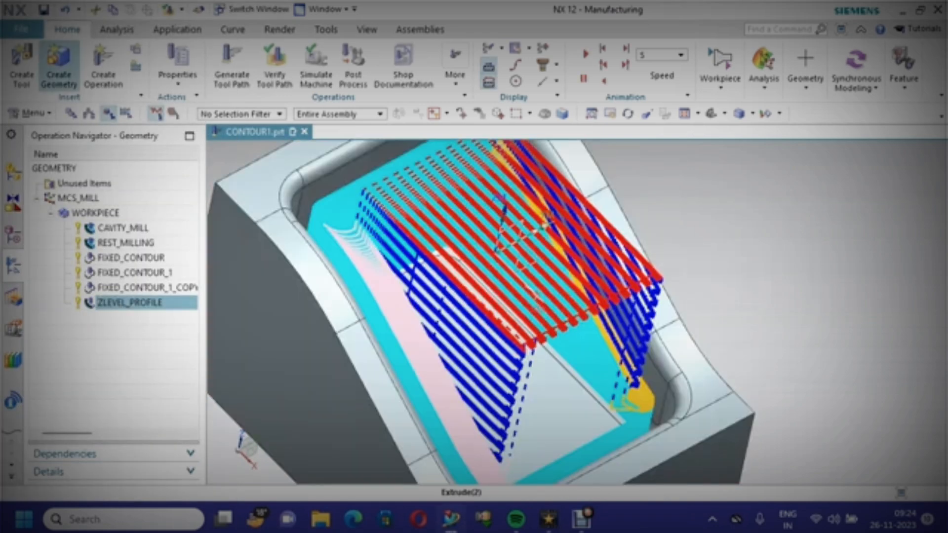
Save the part file
left_click(43, 9)
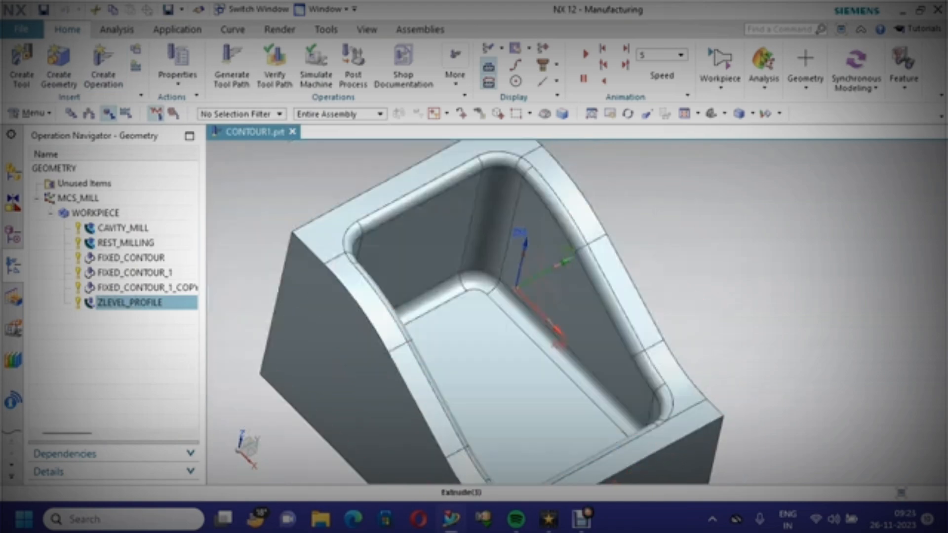
scroll(558, 381, "down", 3)
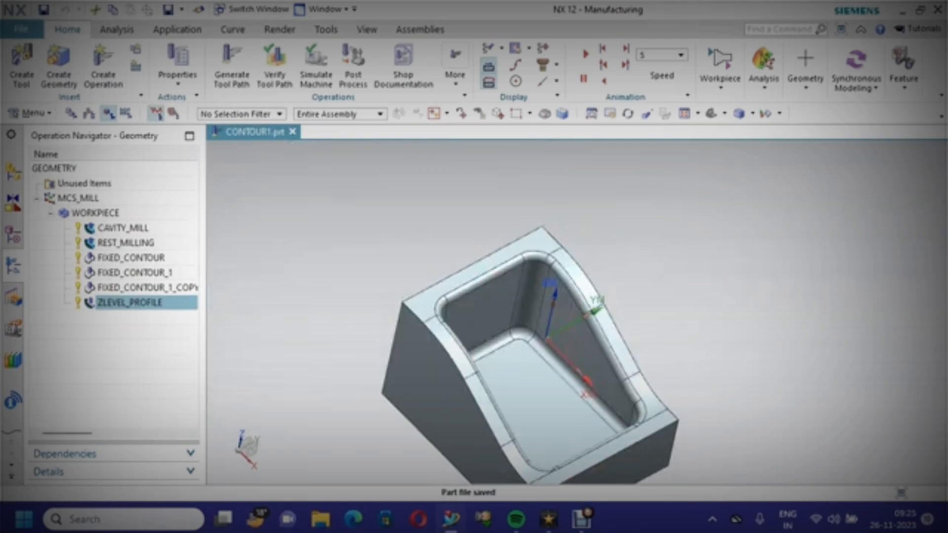
Create a mill_planar face milling operation named FACE_MILLING using the MILL_FINISH method
left_click(103, 64)
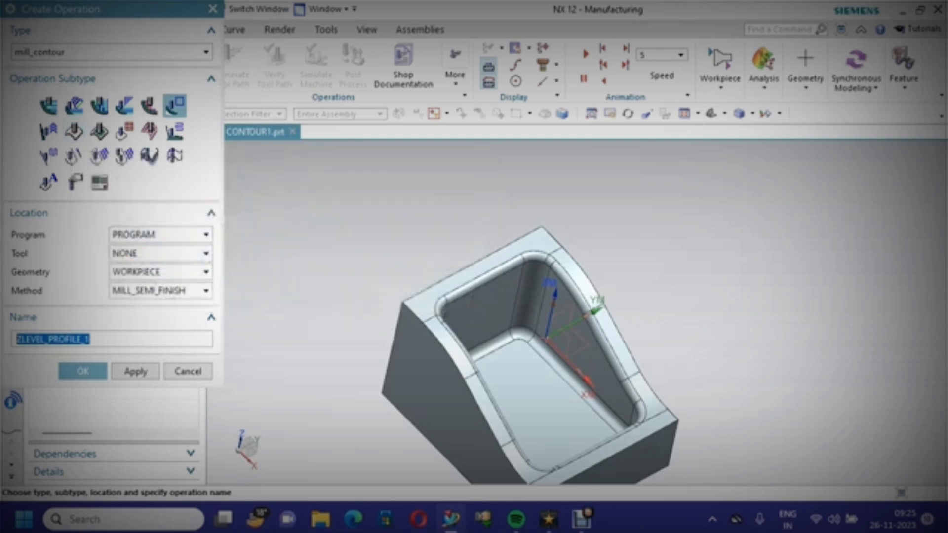
left_click(148, 51)
left_click(34, 67)
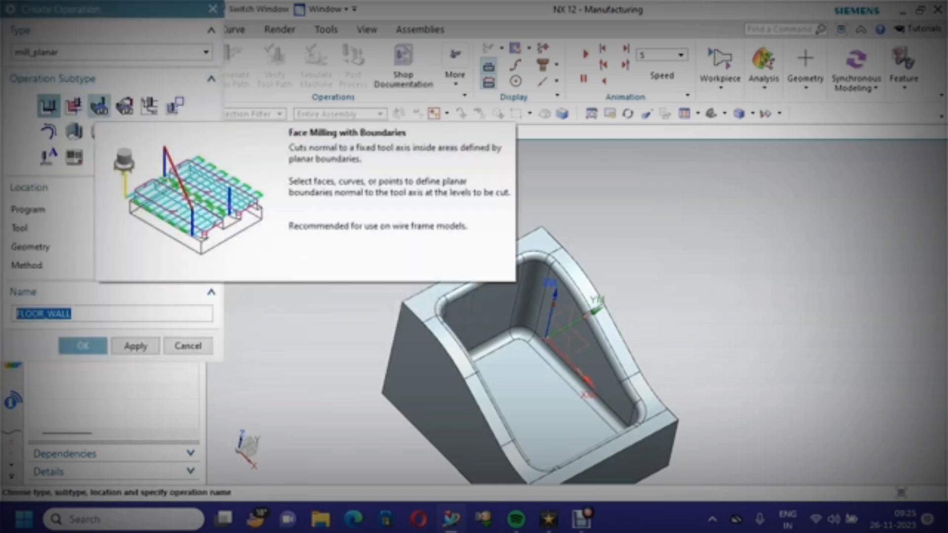
left_click(100, 105)
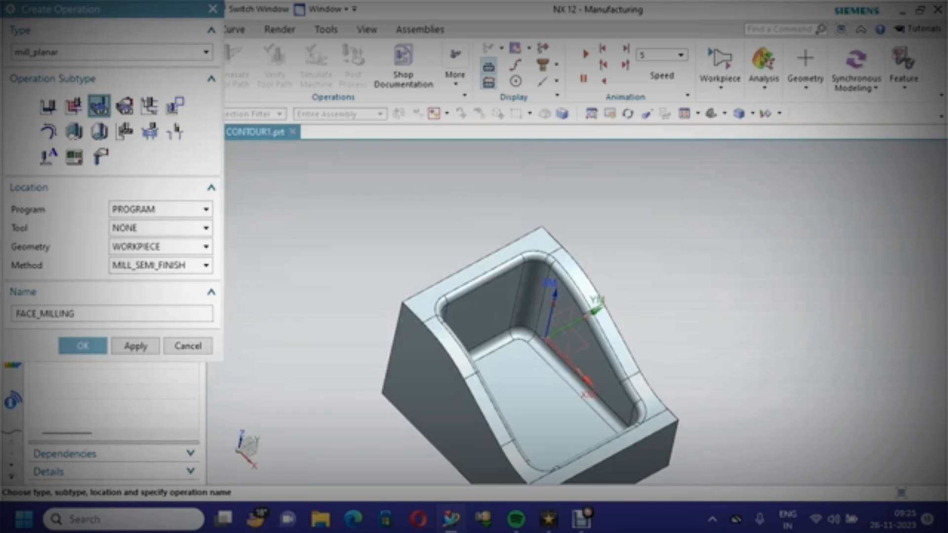
left_click(206, 266)
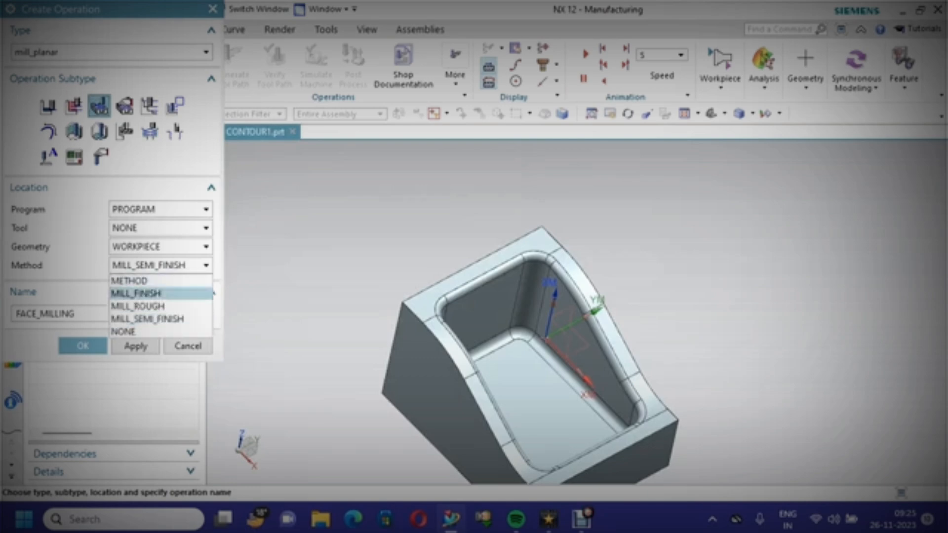
left_click(140, 292)
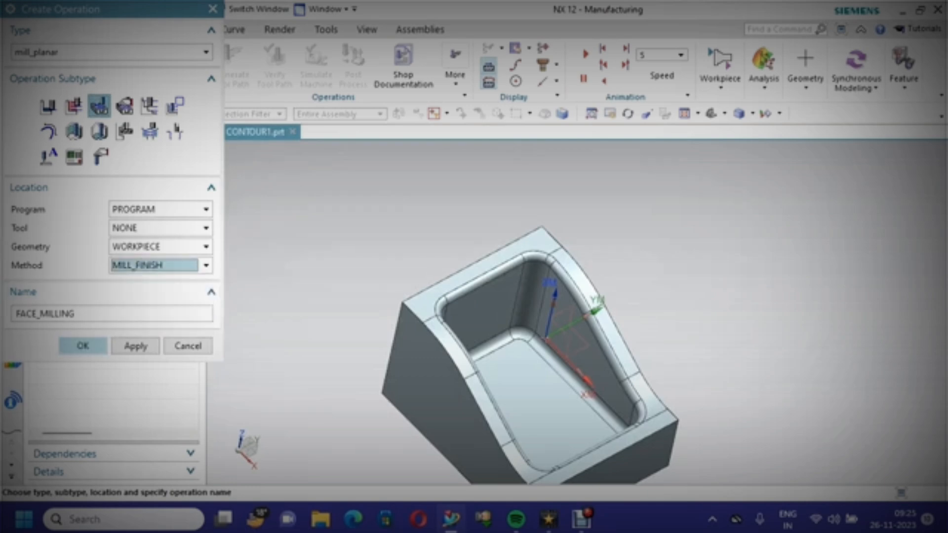
left_click(82, 346)
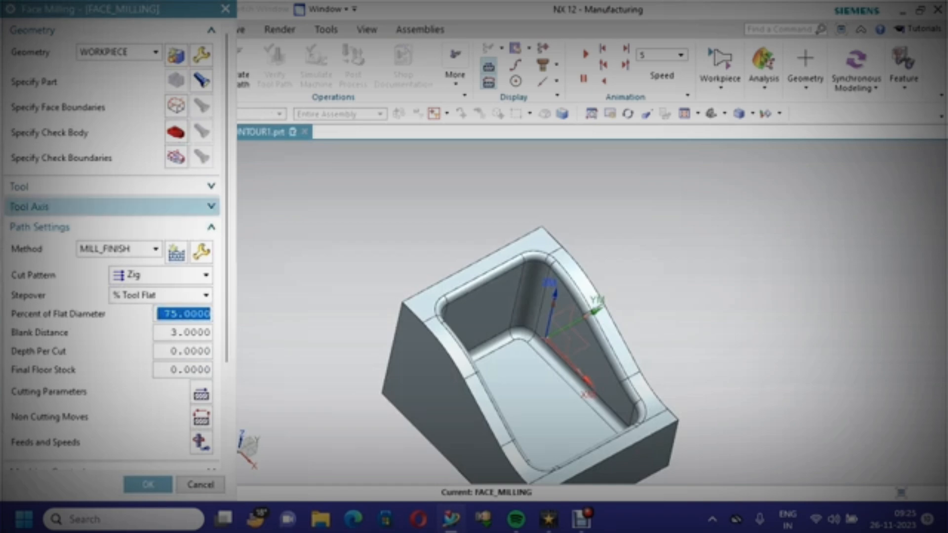
Create a new mill_planar end mill tool named MILL_2 for the face milling operation with a 20 mm diameter
left_click(178, 186)
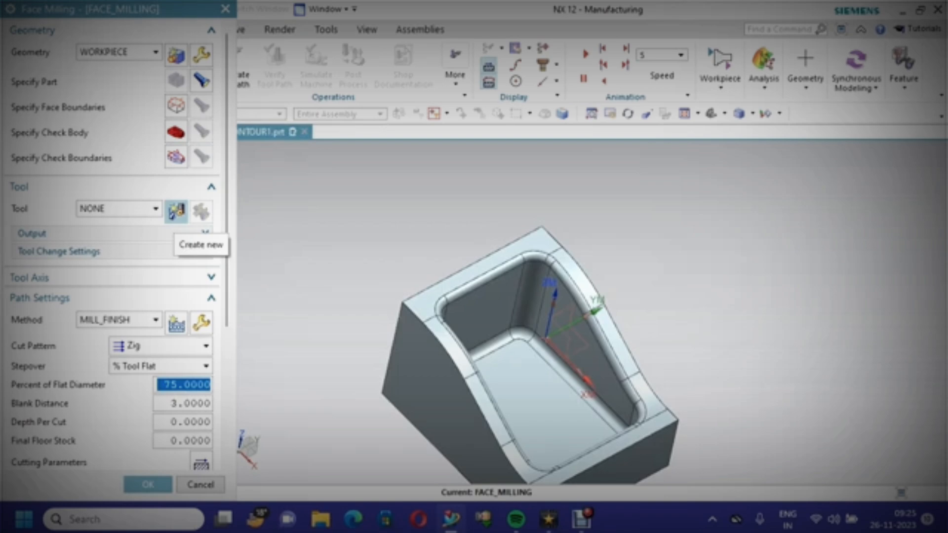
left_click(177, 213)
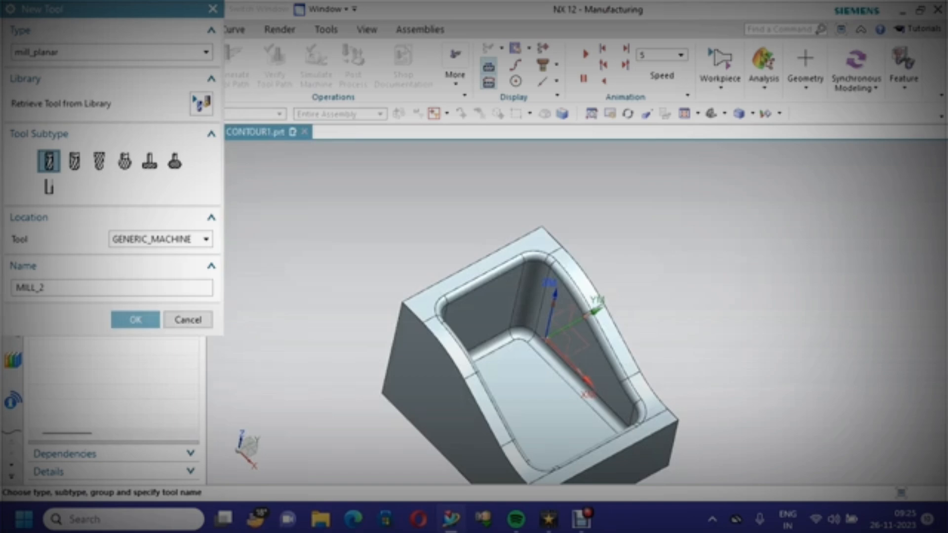
left_click(135, 319)
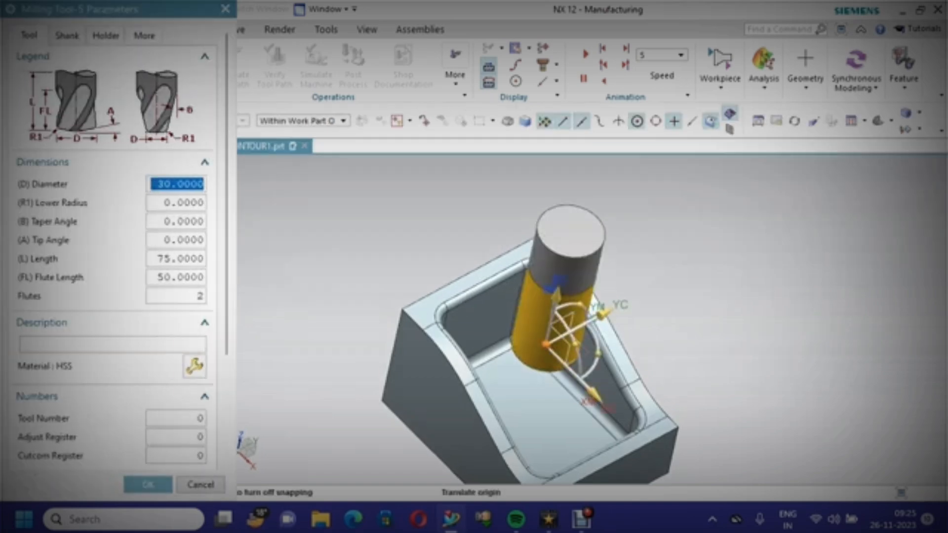
type("20")
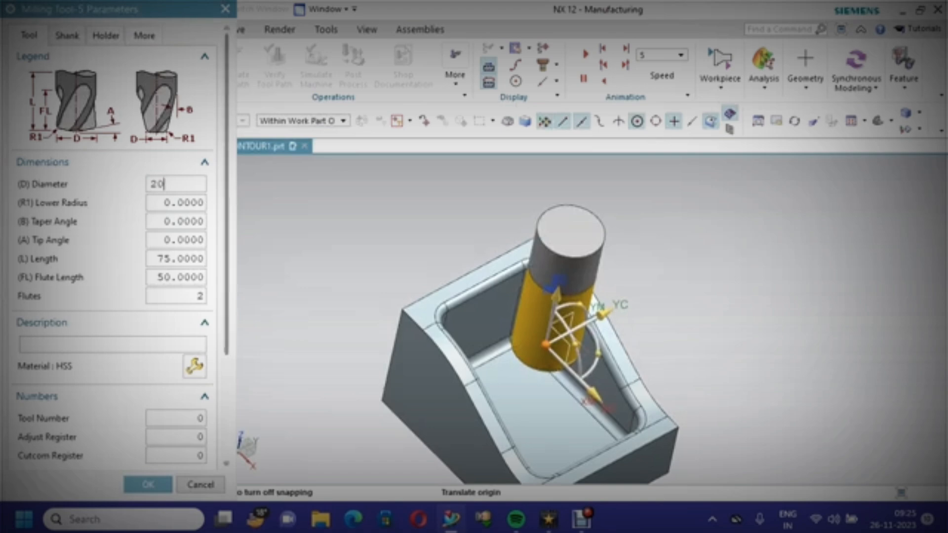
scroll(123, 245, "down", 3)
scroll(123, 245, "down", 1)
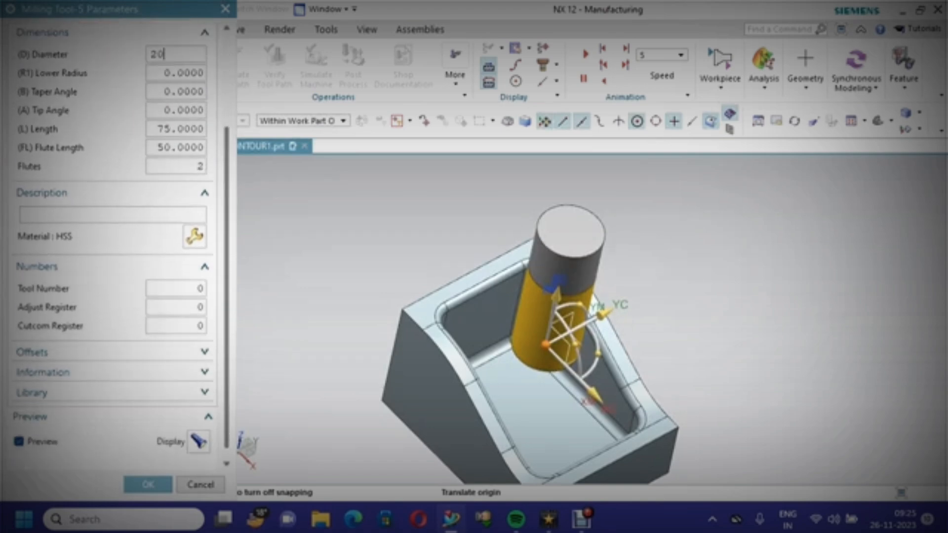
Set the tool number and adjust register to 7, enter HSS as the description, and accept the tool
double_click(176, 288)
type("7")
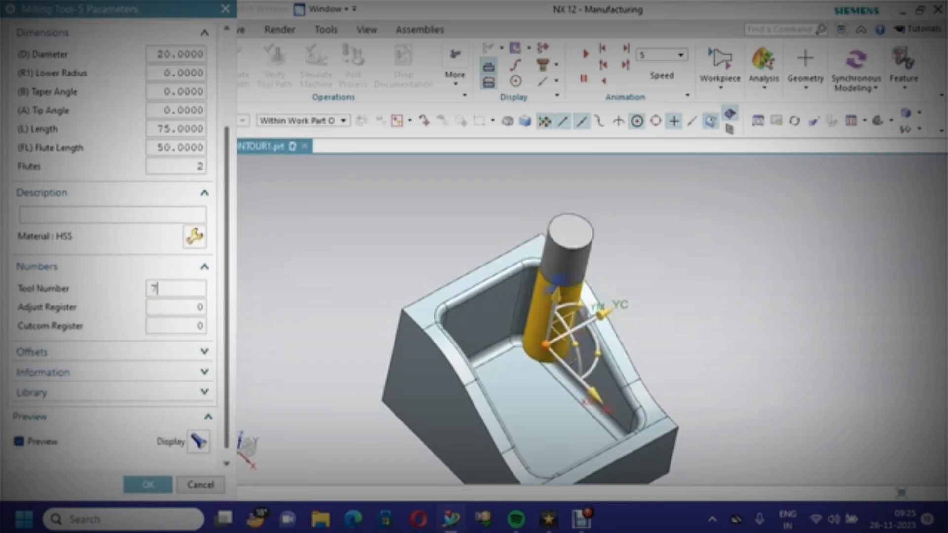
key("Tab")
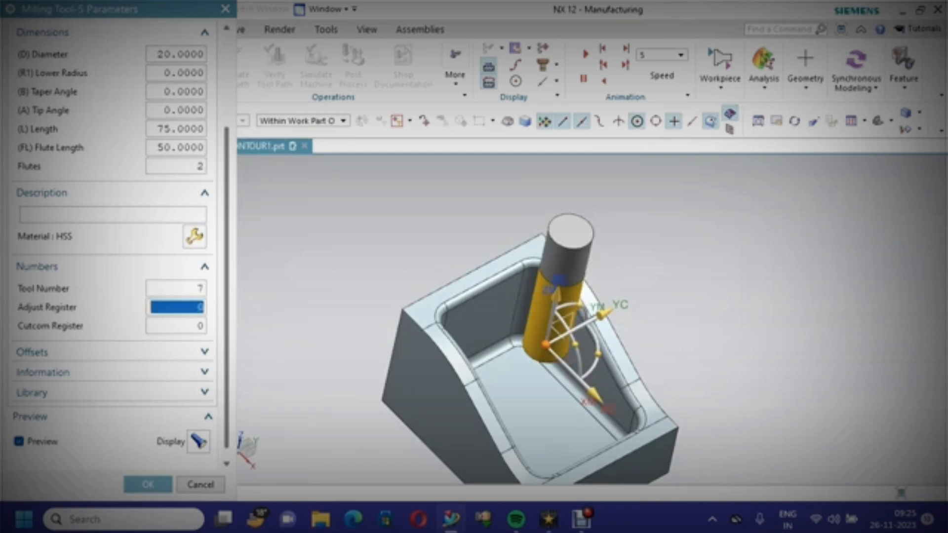
type("7")
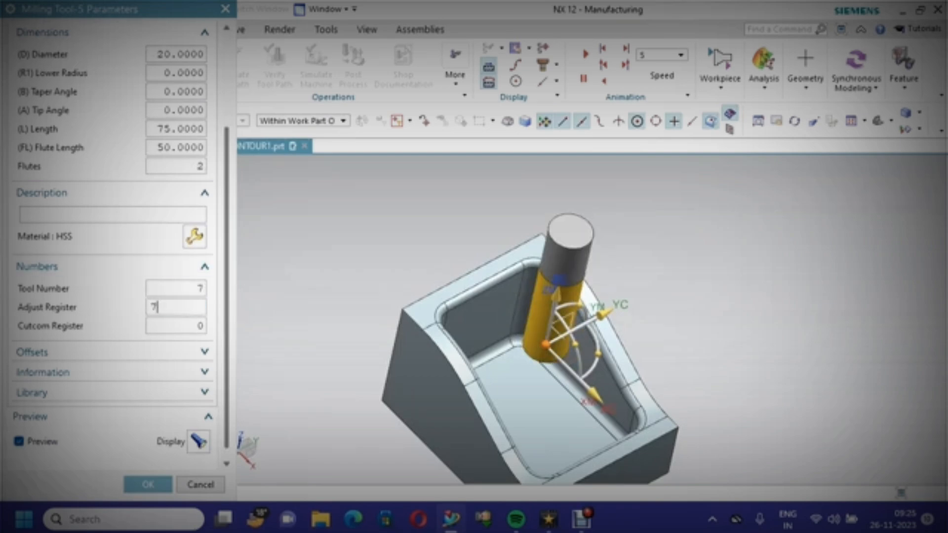
left_click(112, 215)
type("HSS")
left_click(148, 485)
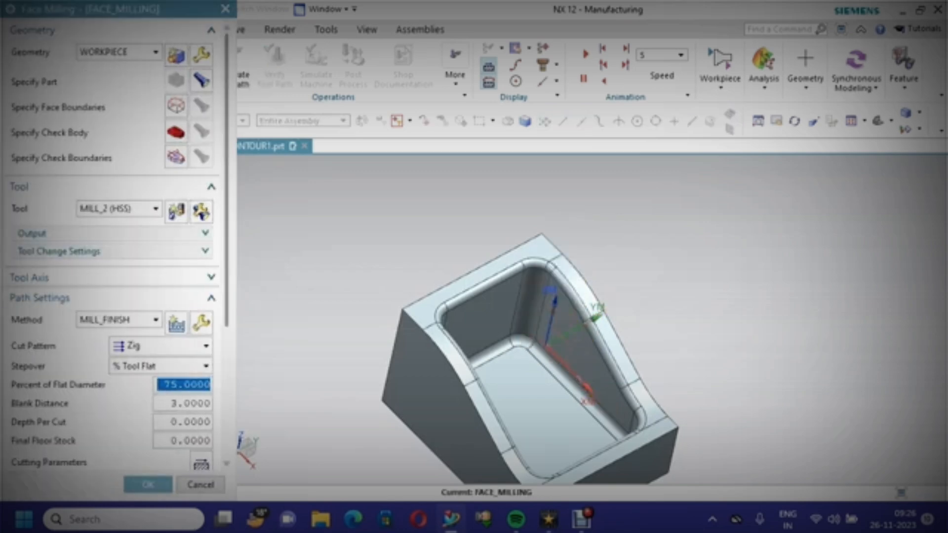
Set the cut pattern to Follow Part with 30 percent of flat diameter, blank distance 0.2 and depth per cut 0.1
scroll(158, 346, "down", 3)
scroll(113, 296, "down", 1)
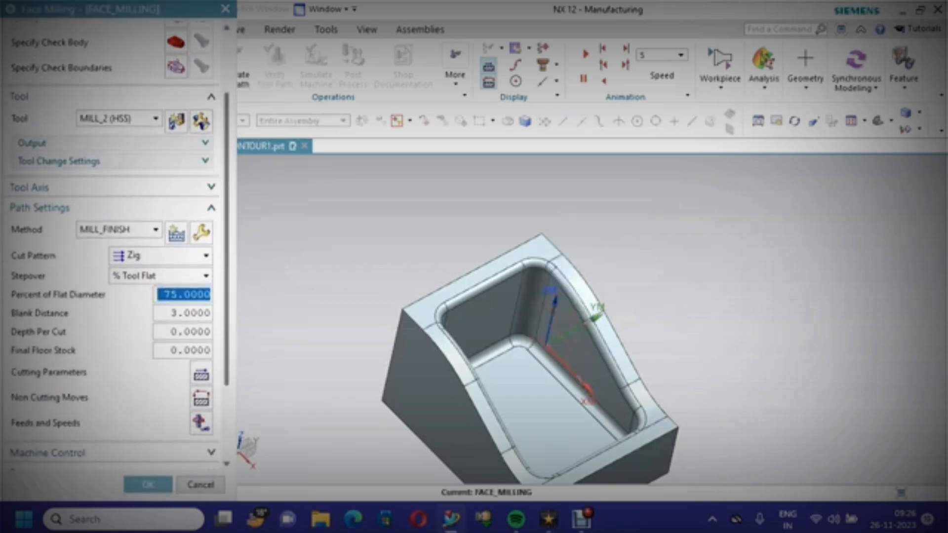
left_click(161, 256)
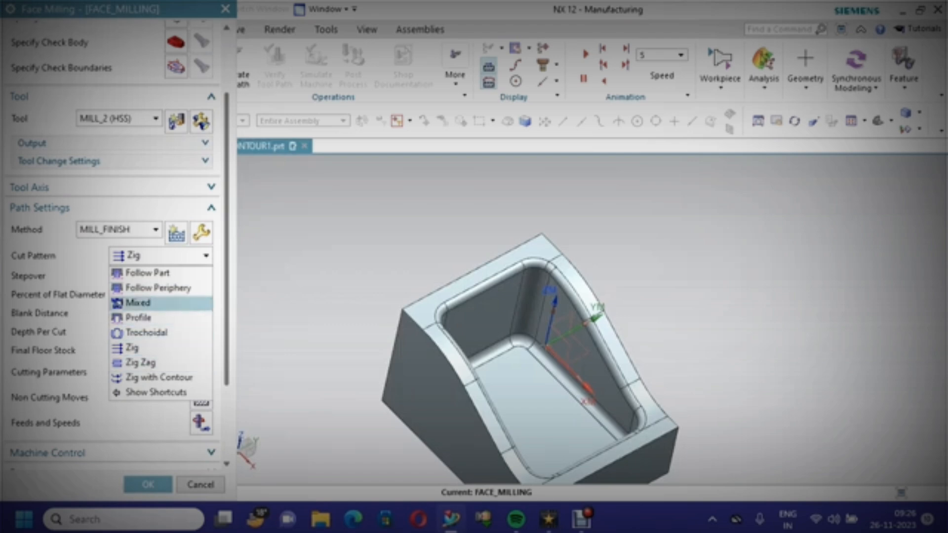
left_click(148, 273)
left_click(160, 276)
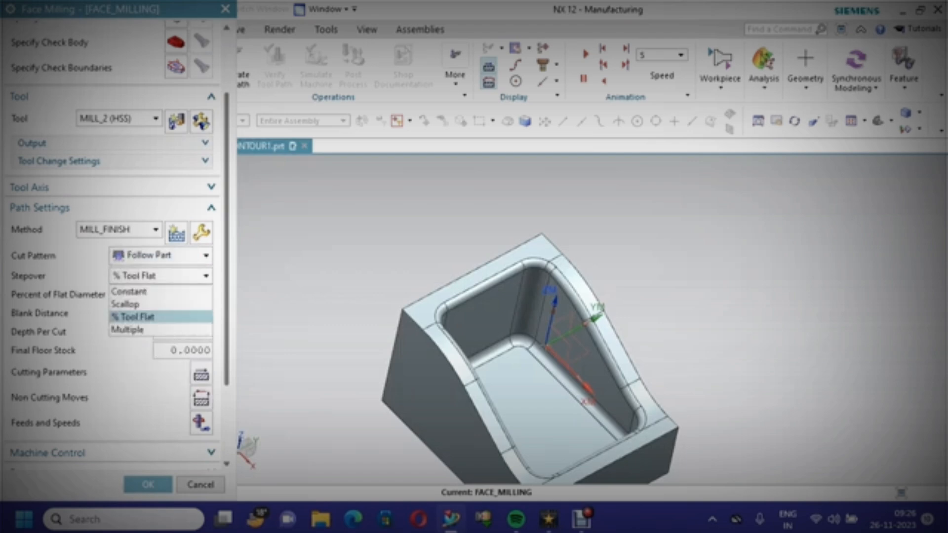
left_click(148, 317)
double_click(171, 295)
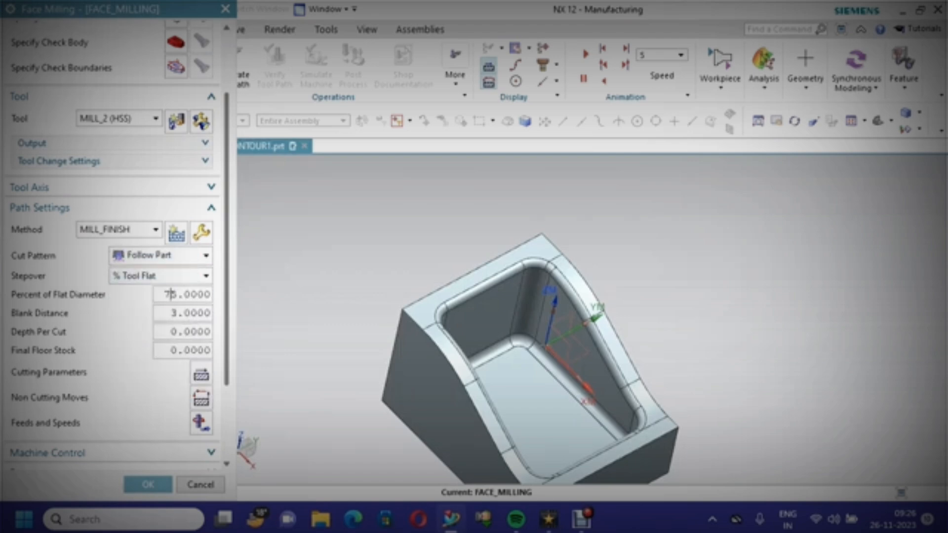
type("30")
key("Tab")
type(".2")
key("Tab")
type(".1")
Set surface speed to 30, calculate feeds and speeds, and enable Optimize Feed Rate When Generating
scroll(117, 245, "down", 2)
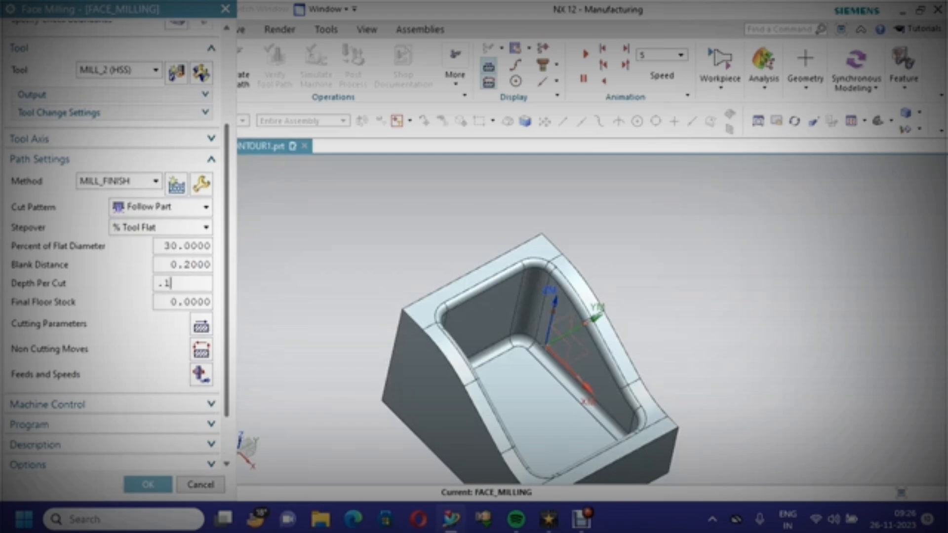
scroll(113, 346, "down", 3)
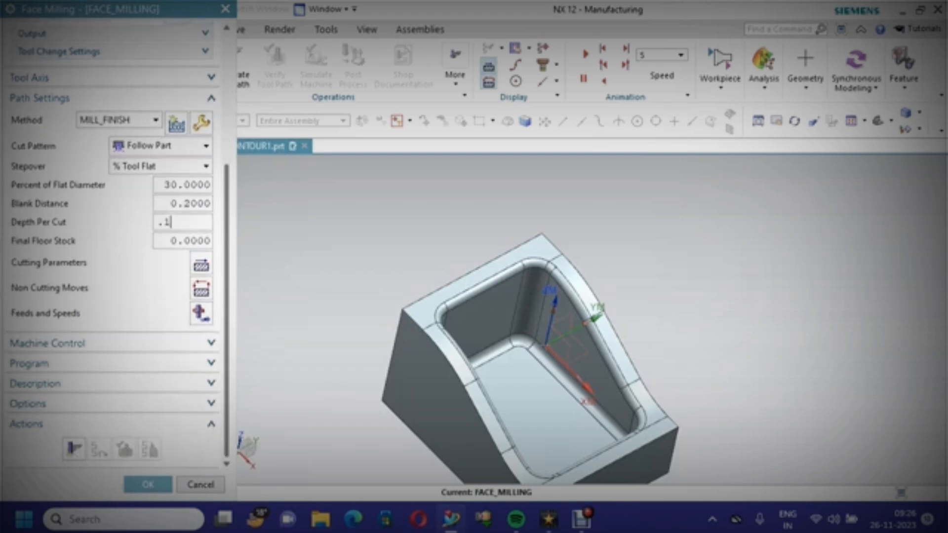
left_click(201, 312)
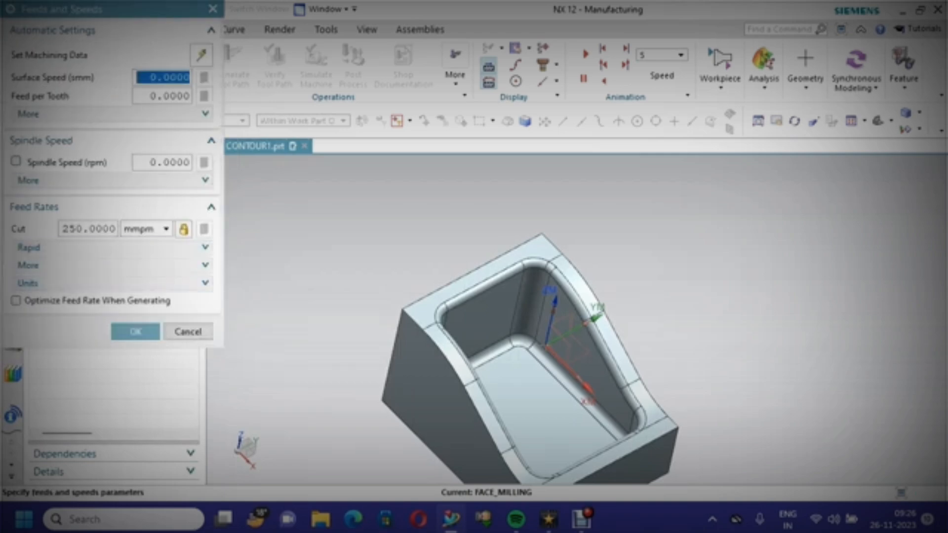
type("30")
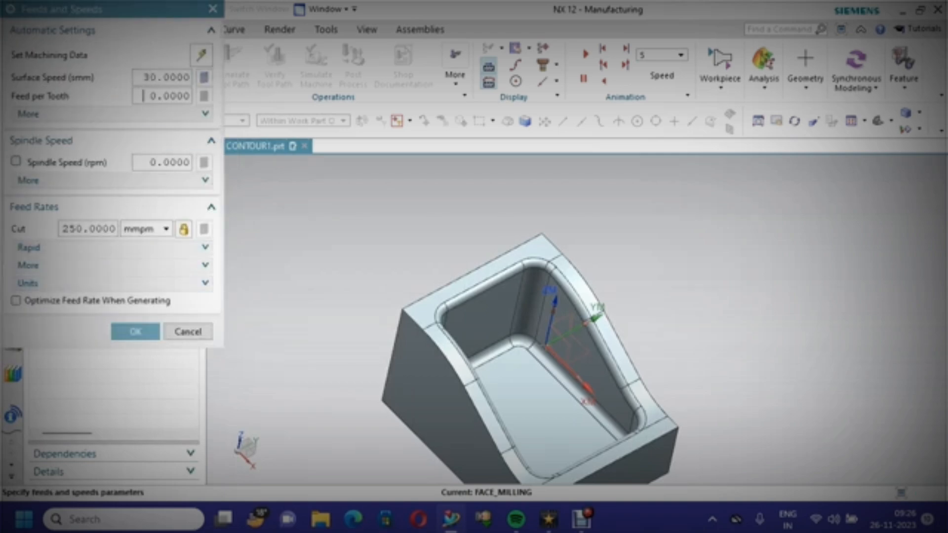
left_click(203, 77)
left_click(15, 301)
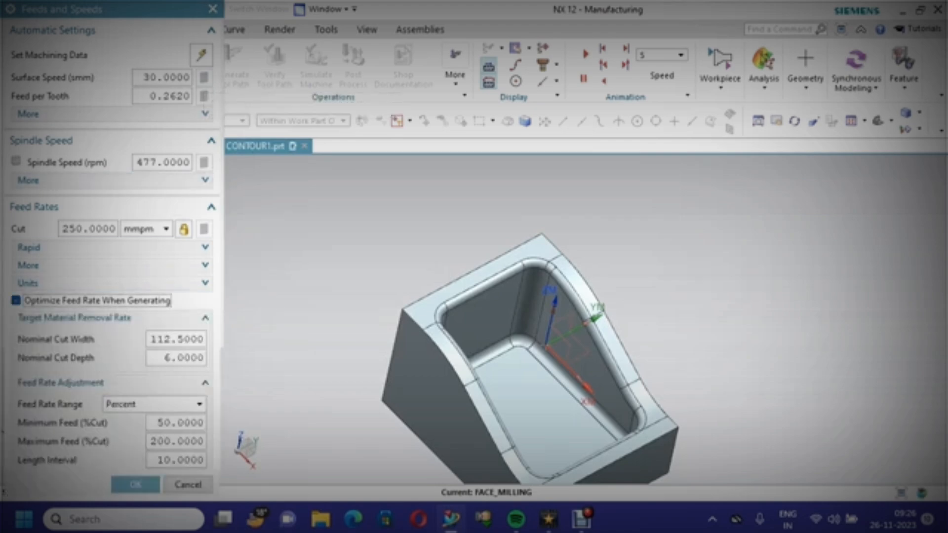
left_click(148, 485)
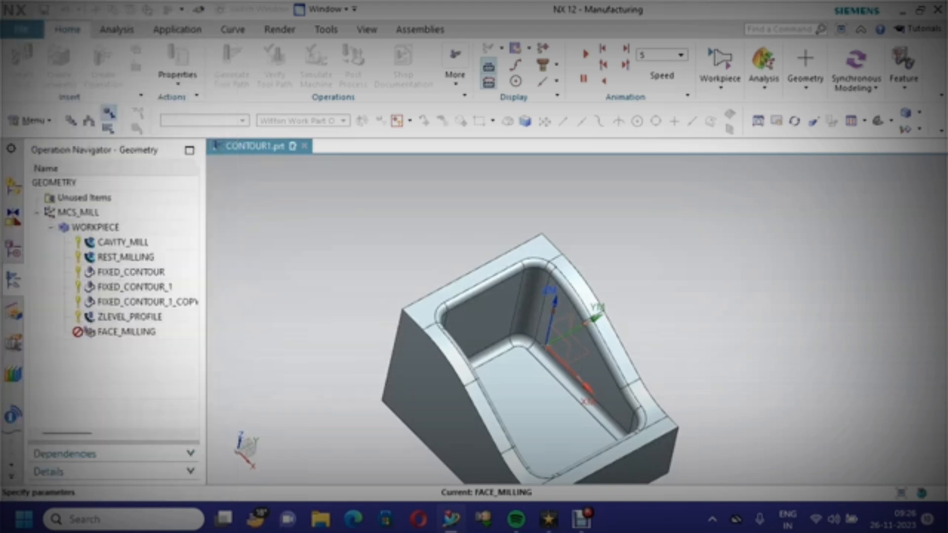
Specify the face boundary by selecting the pocket's flat floor face
scroll(113, 247, "up", 5)
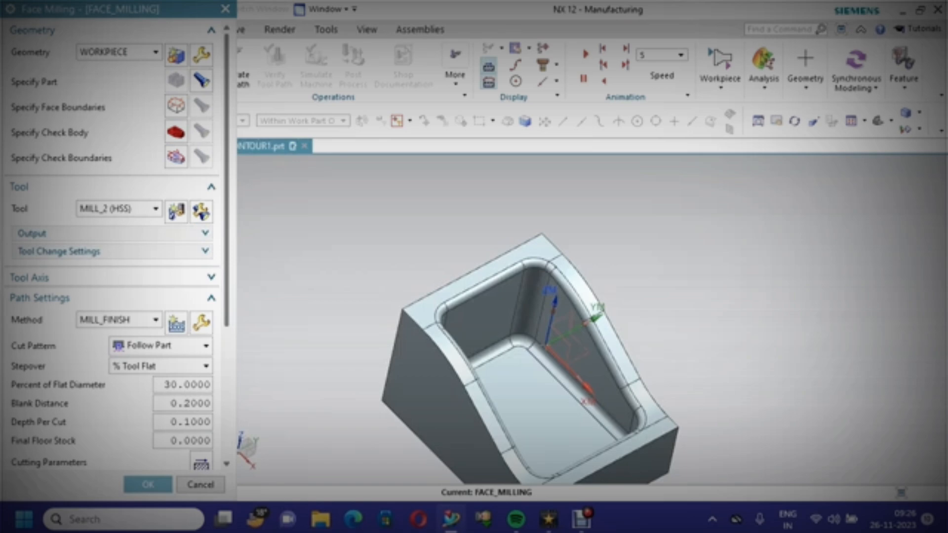
left_click(176, 105)
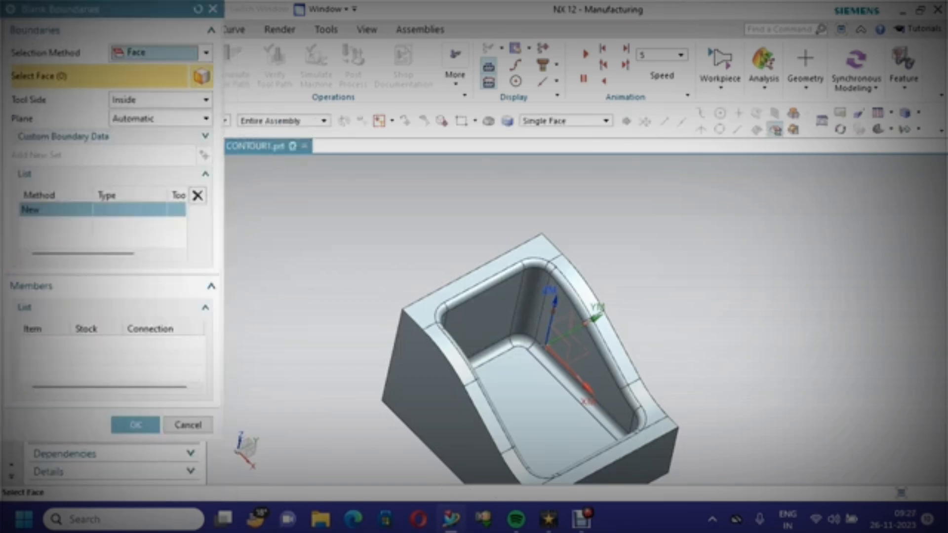
scroll(536, 422, "up", 3)
left_click(538, 423)
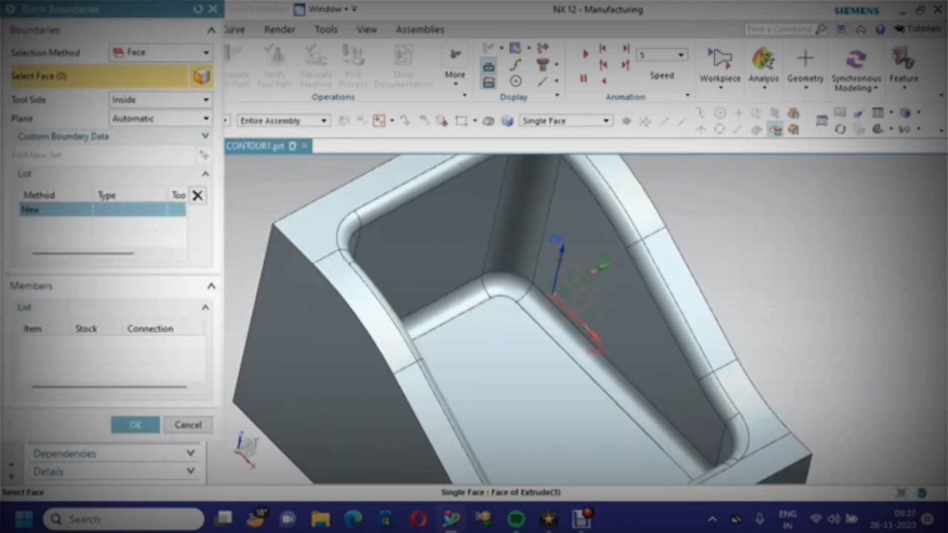
scroll(537, 423, "down", 4)
scroll(521, 365, "down", 1)
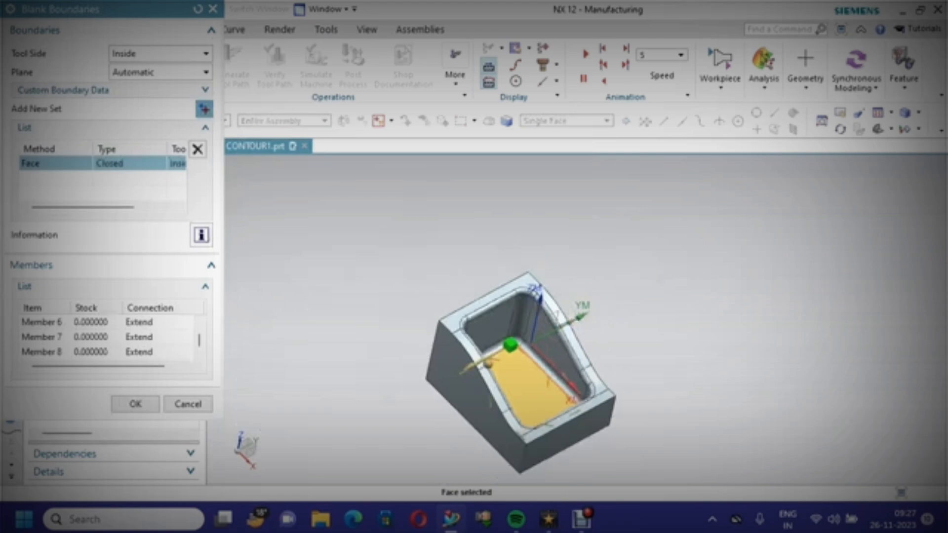
left_click(135, 404)
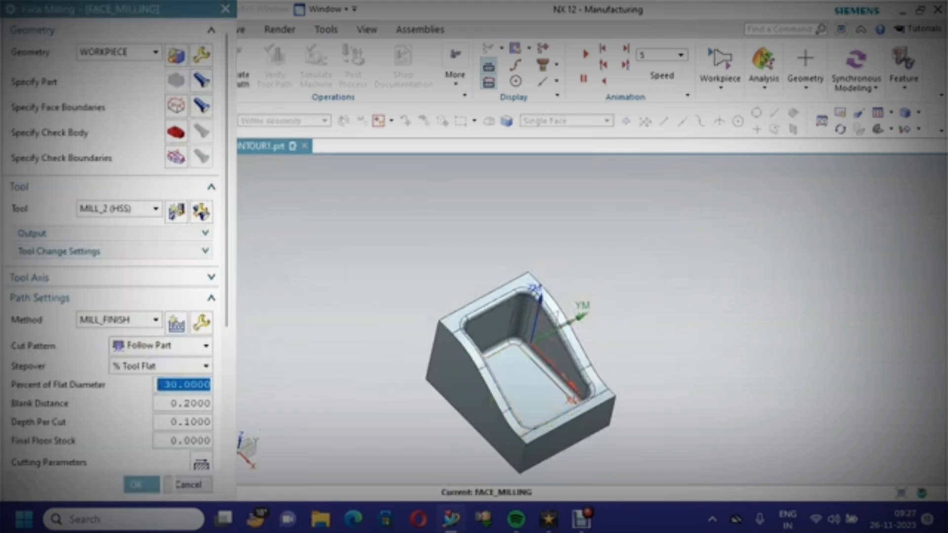
Generate the FACE_MILLING tool path
scroll(113, 247, "down", 5)
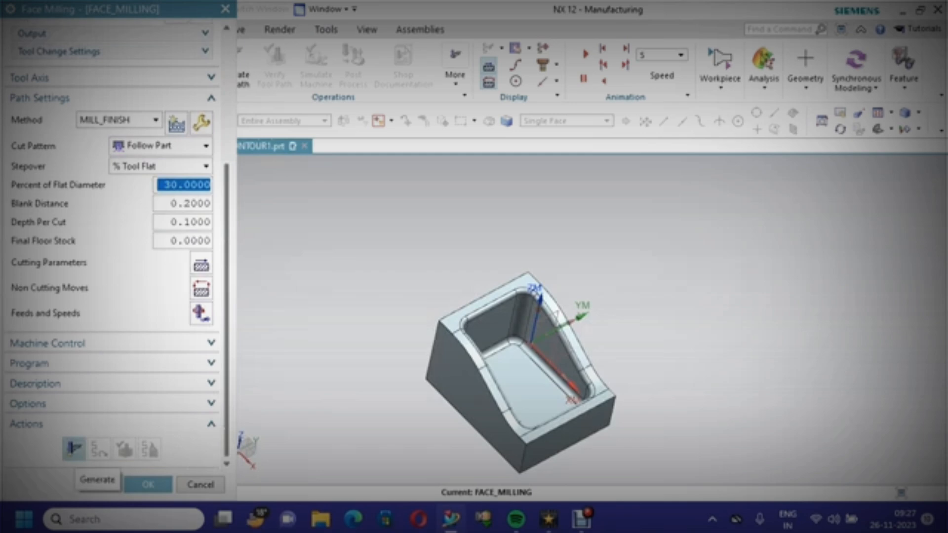
left_click(74, 449)
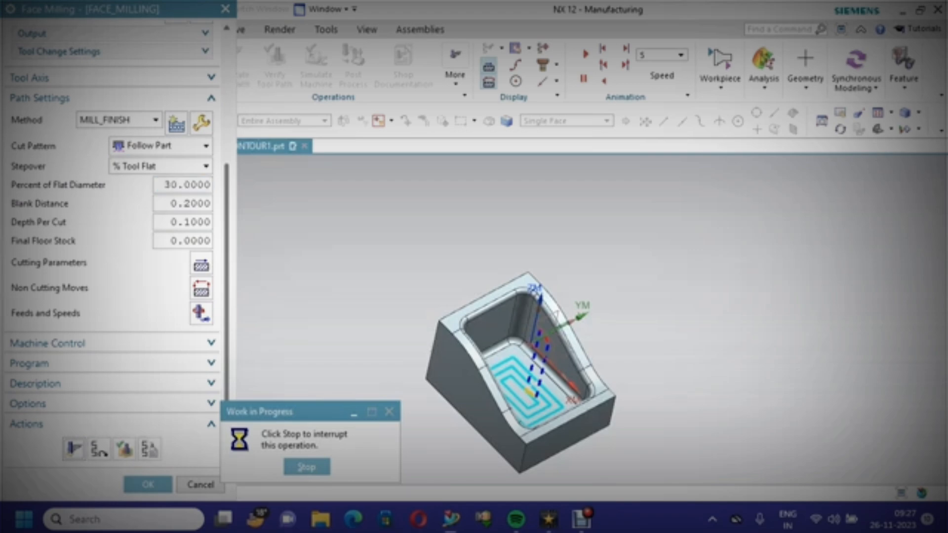
scroll(578, 410, "up", 5)
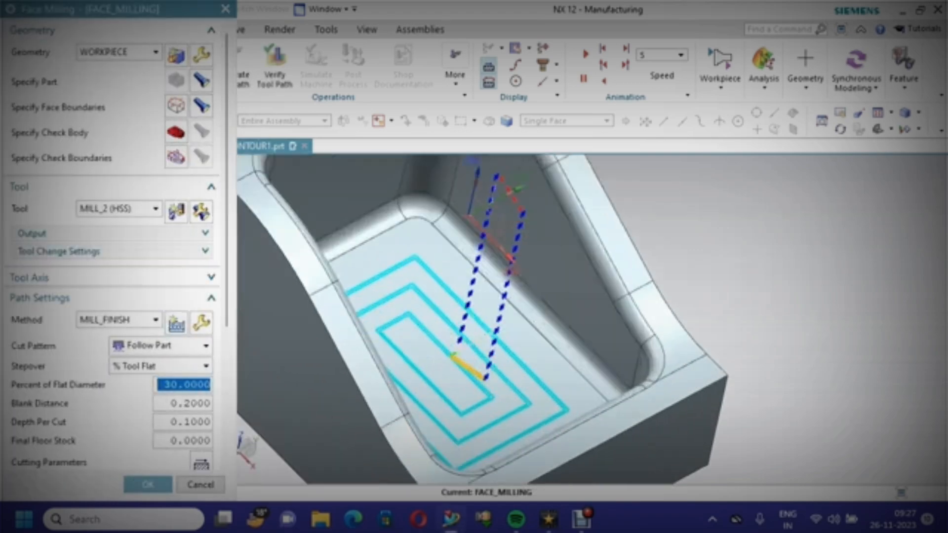
scroll(563, 400, "down", 3)
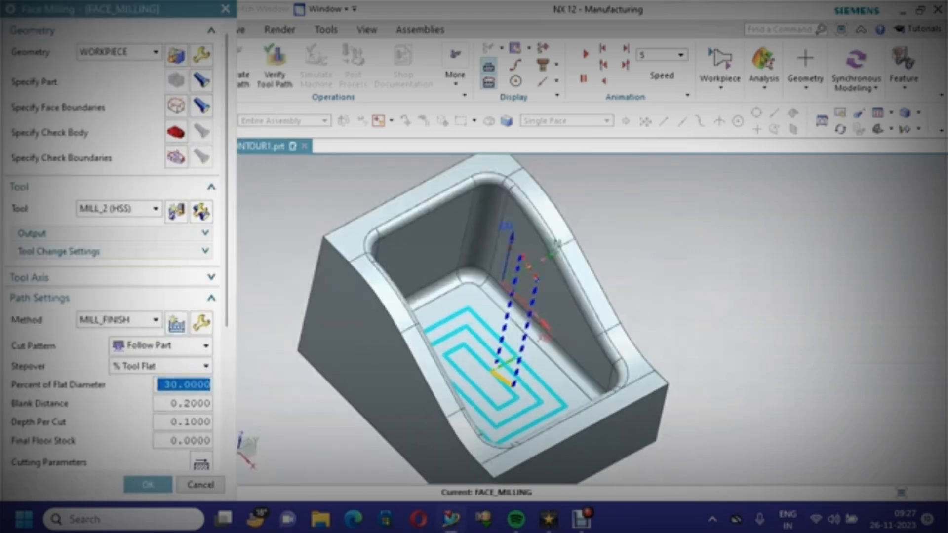
scroll(114, 296, "down", 5)
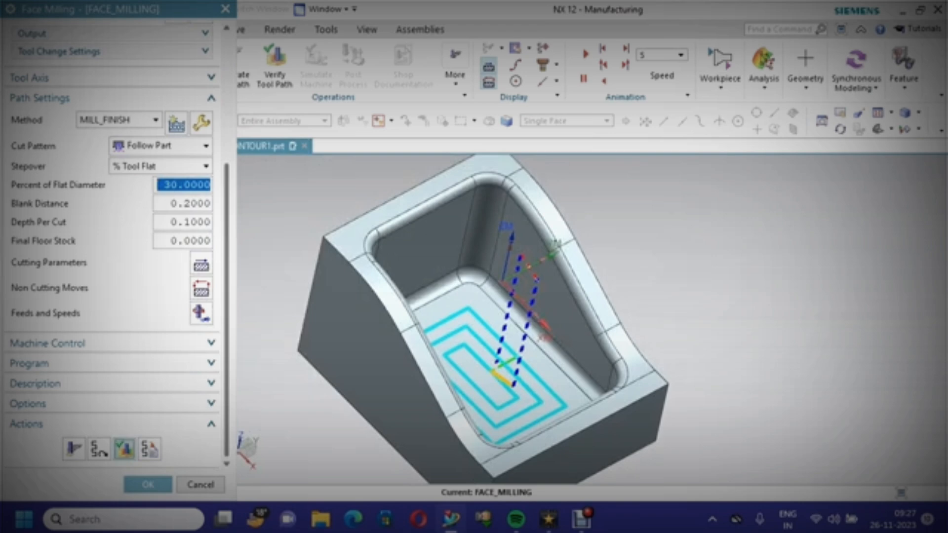
Verify the FACE_MILLING tool path with a 3D dynamic simulation, then close the visualization
left_click(125, 450)
scroll(114, 297, "down", 3)
left_click(112, 455)
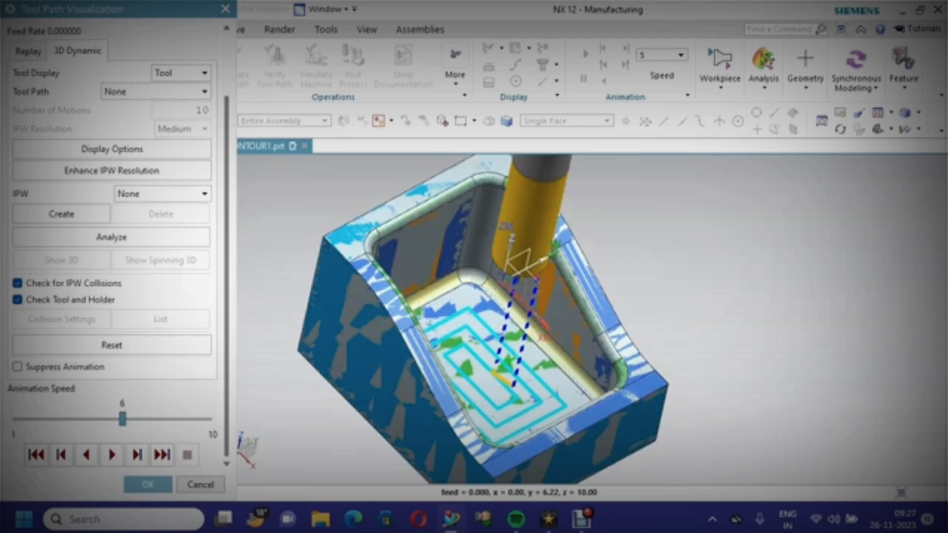
scroll(474, 317, "up", 4)
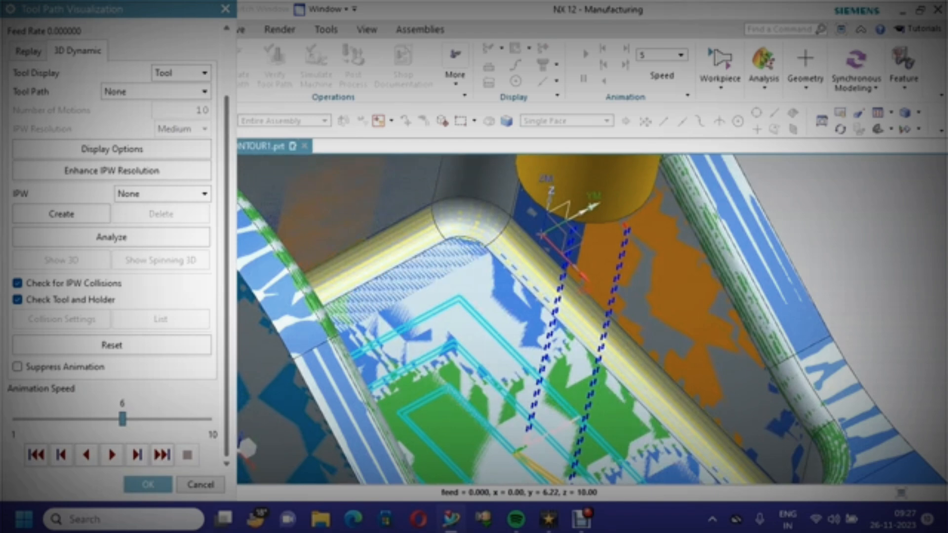
scroll(464, 304, "down", 3)
left_click(148, 485)
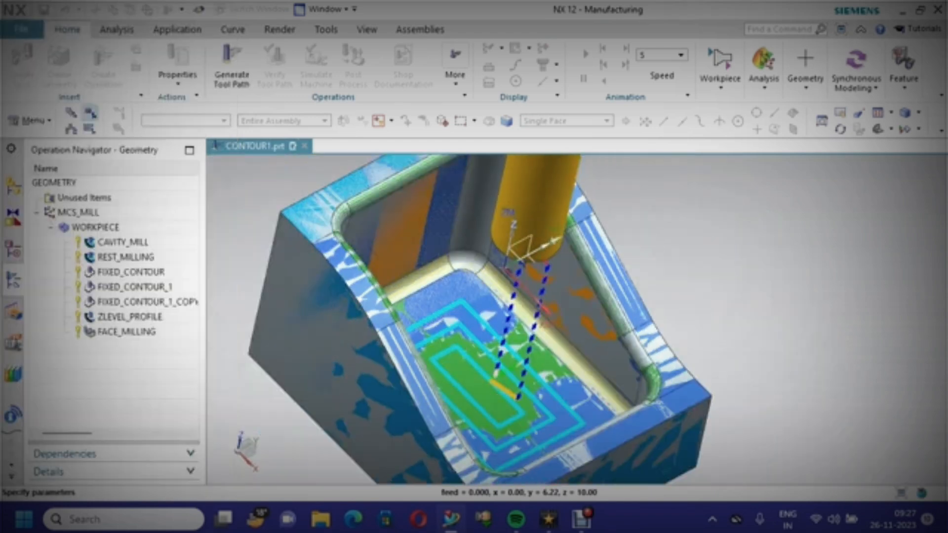
Accept the FACE_MILLING operation and save the part file
left_click(148, 484)
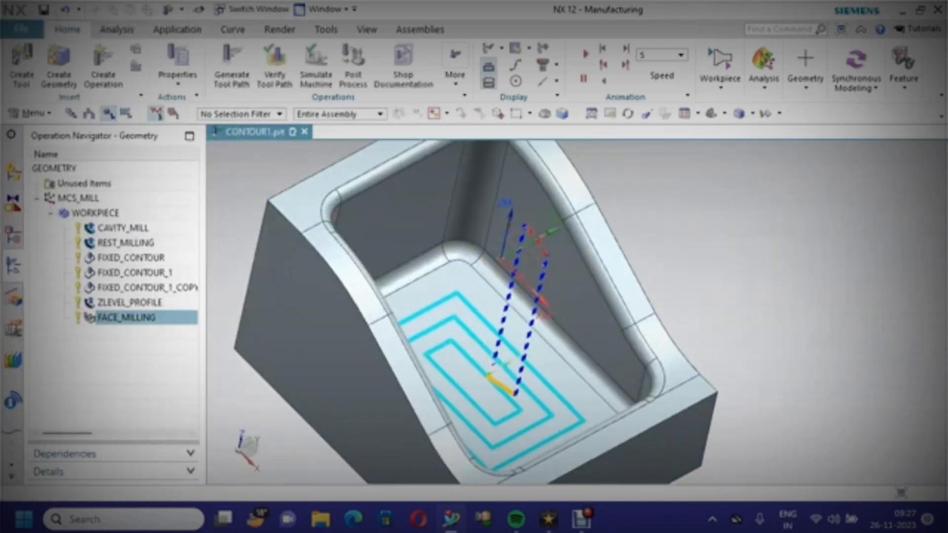
key("ctrl+s")
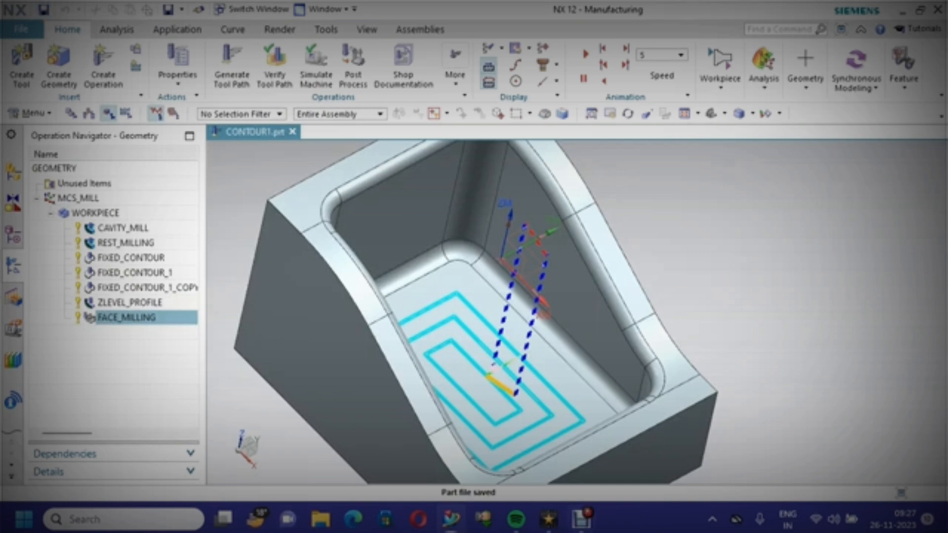
left_click(581, 518)
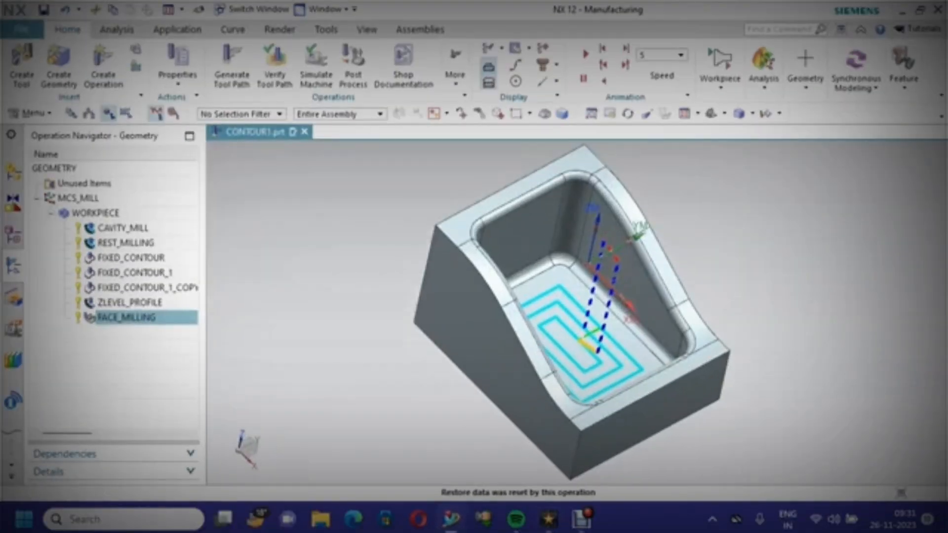
Fit the view and regenerate tool paths for all operations from CAVITY_MILL to FACE_MILLING, accepting the paths
right_click(320, 198)
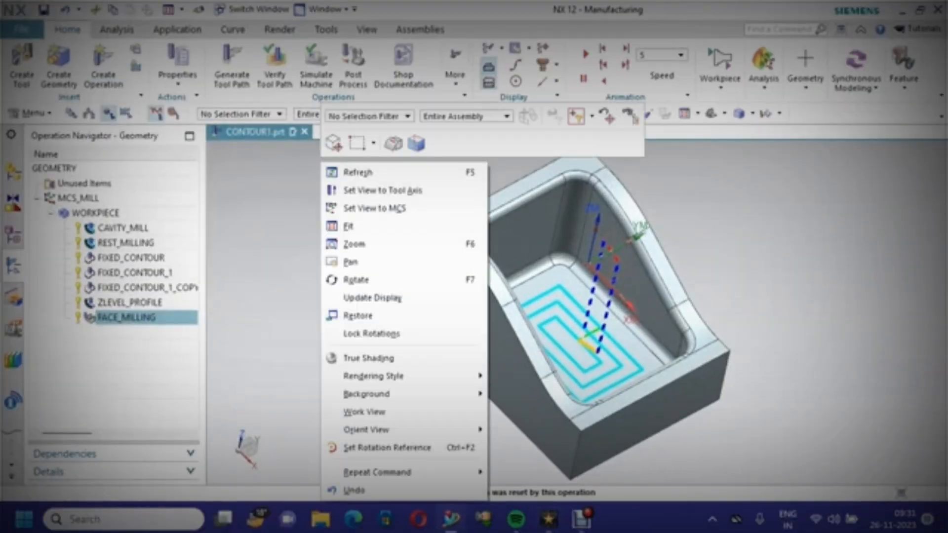
left_click(348, 226)
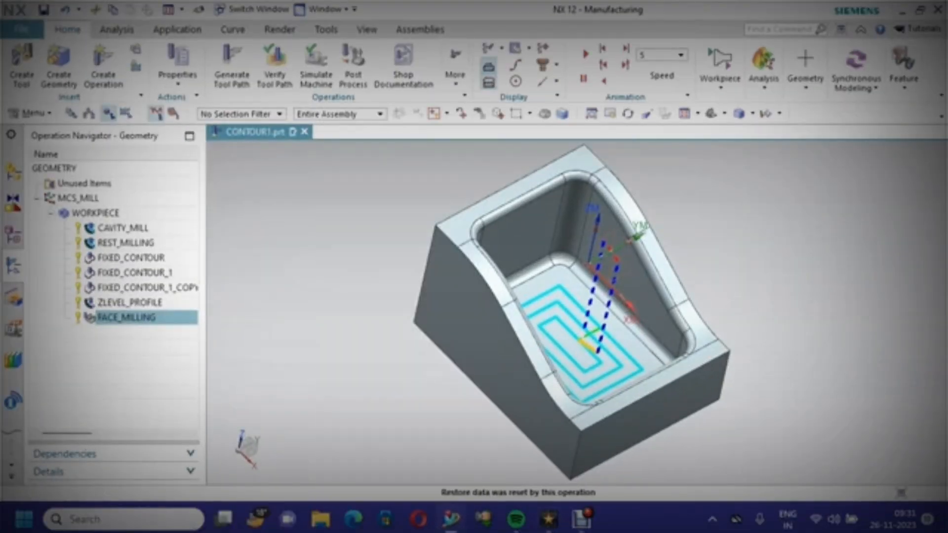
left_click(121, 227)
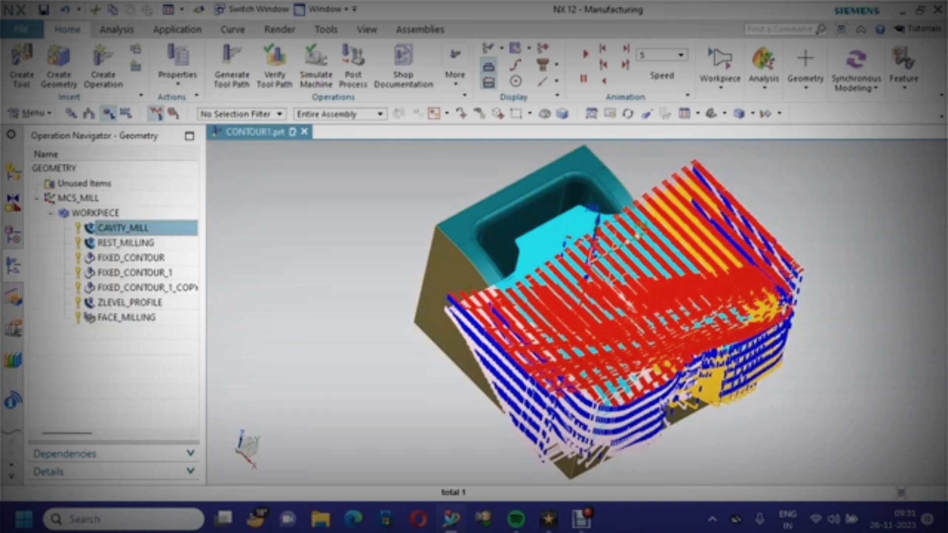
left_click(127, 318, "shift")
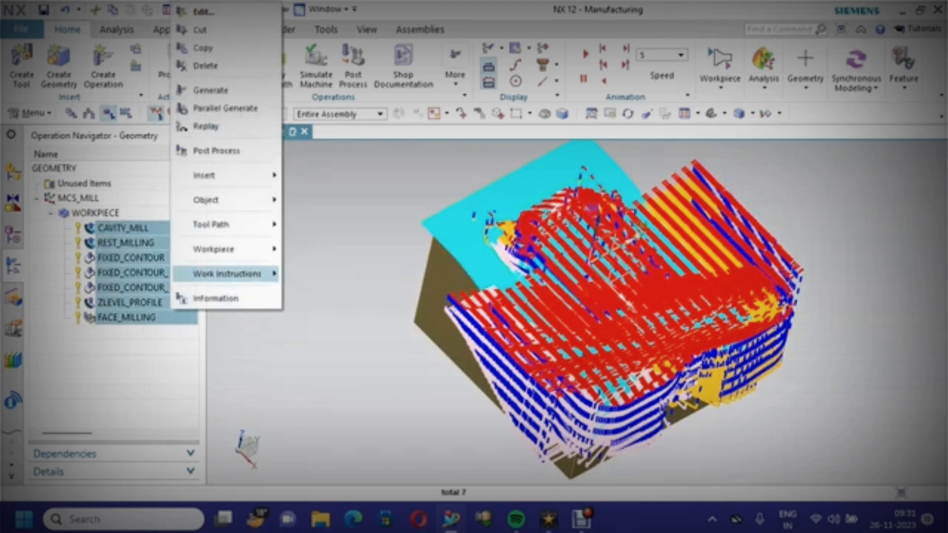
mouse_move(213, 225)
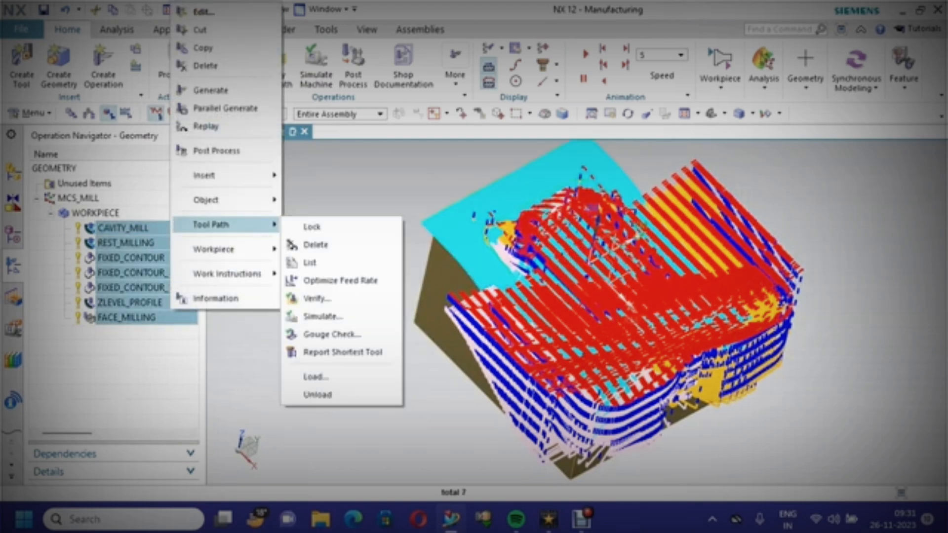
left_click(211, 90)
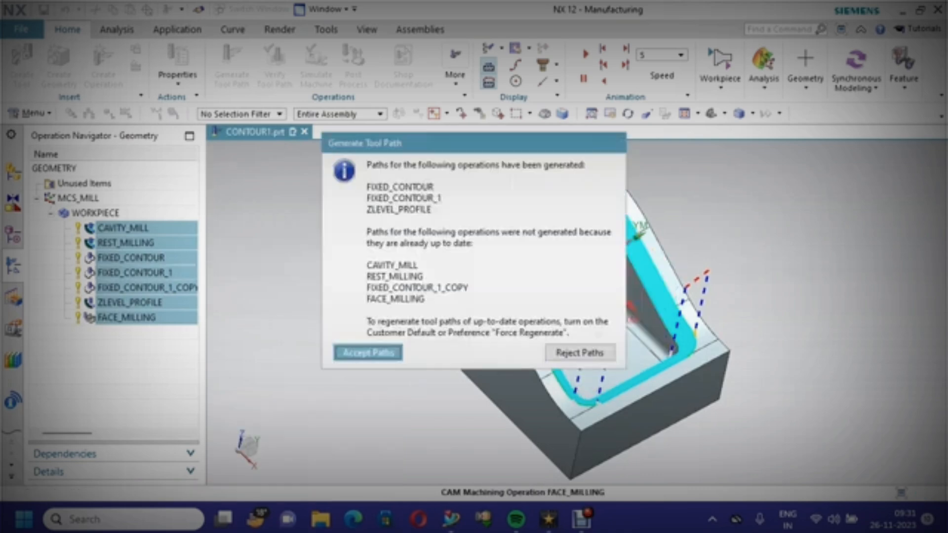
left_click(368, 352)
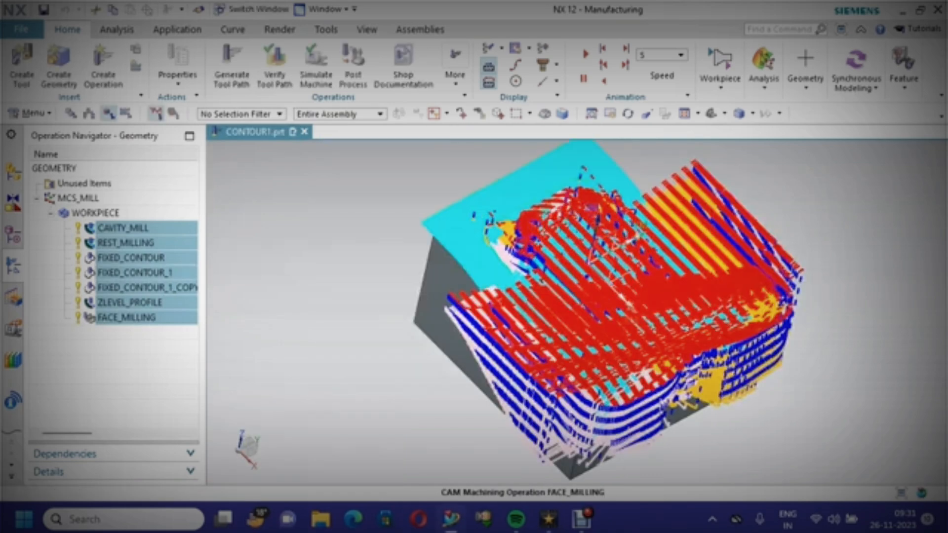
Verify all selected operations' tool paths with a 3D dynamic simulation at animation speed 10
right_click(156, 272)
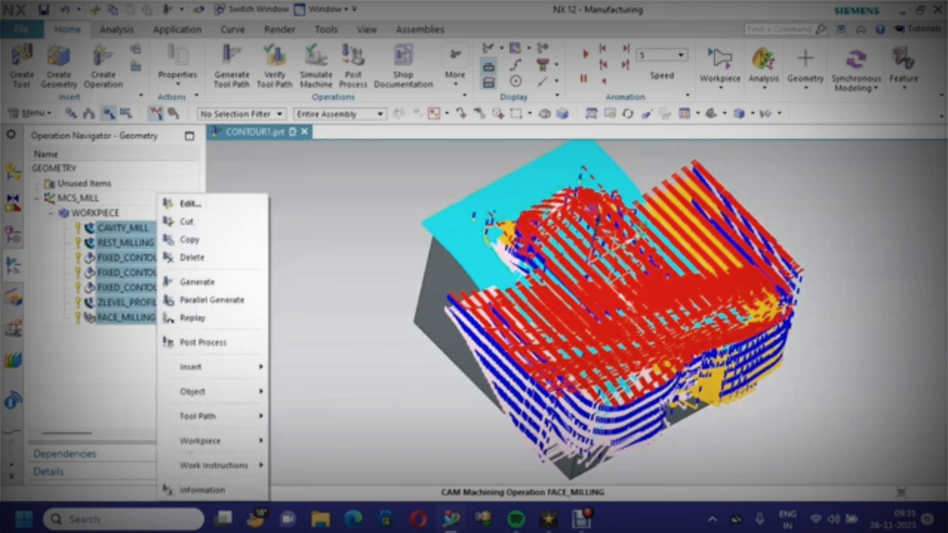
mouse_move(197, 416)
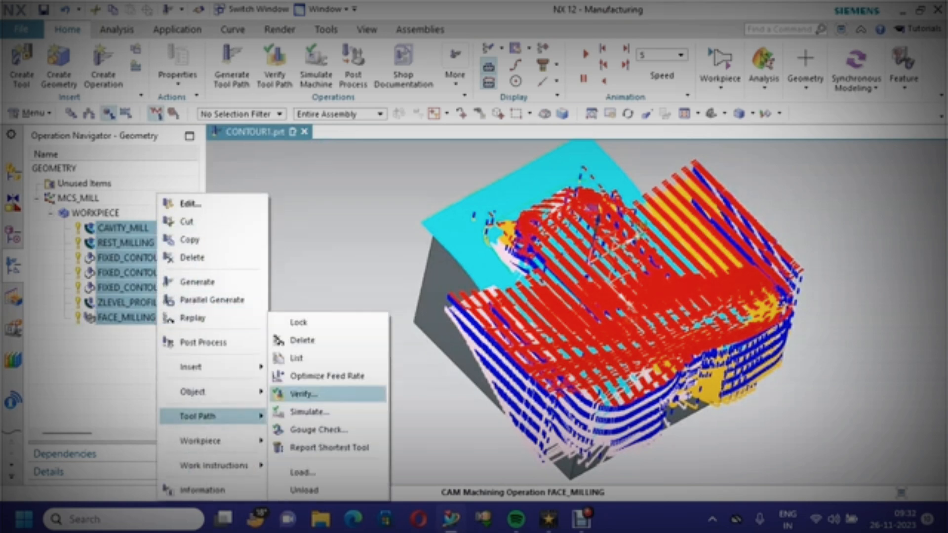
left_click(301, 394)
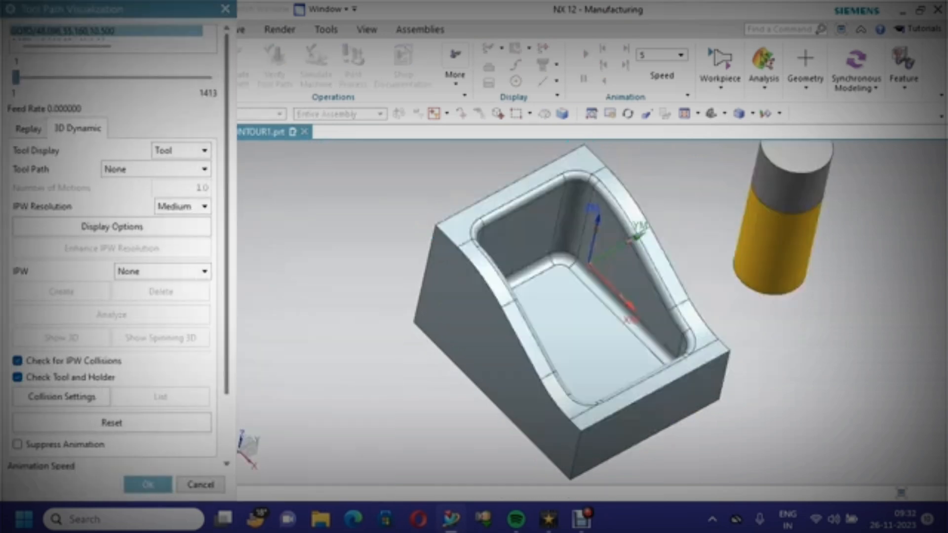
scroll(118, 395, "down", 3)
left_click(112, 455)
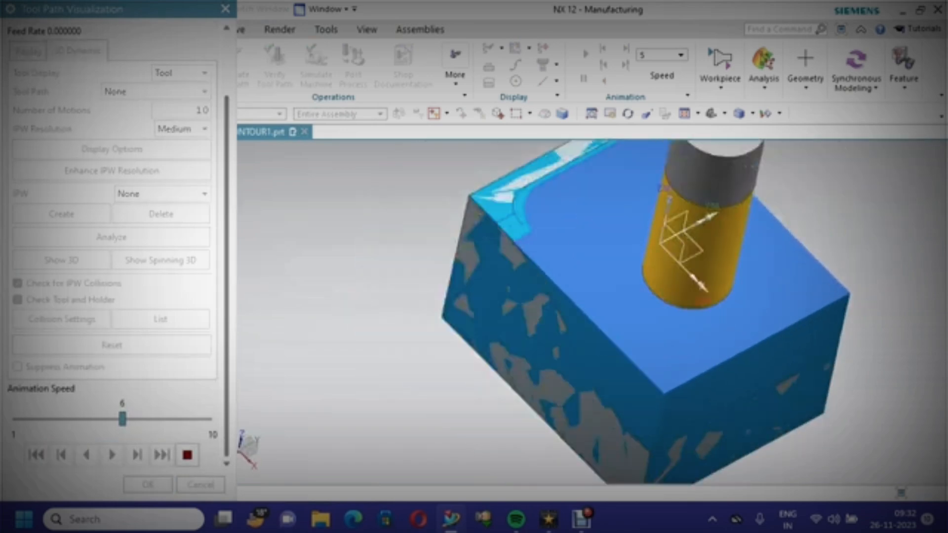
key("Right")
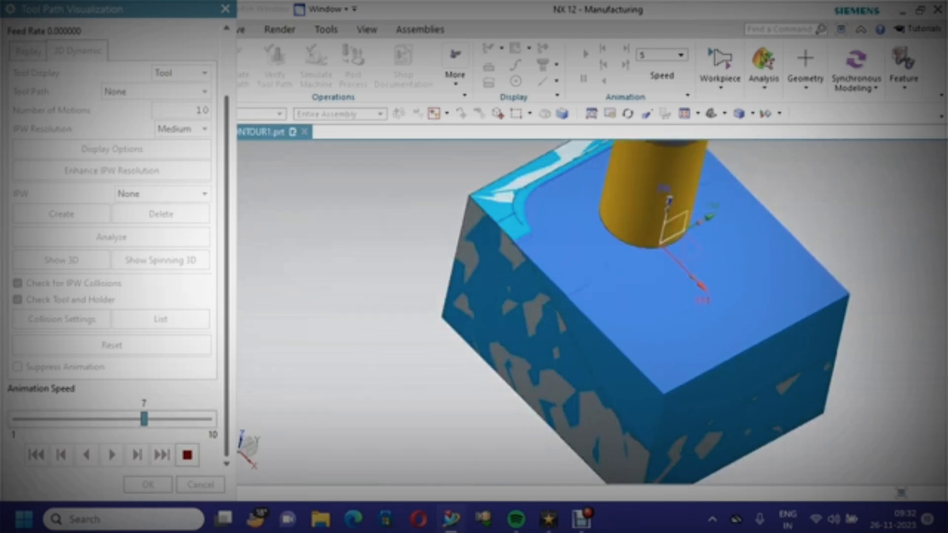
key("Right")
key("Right")
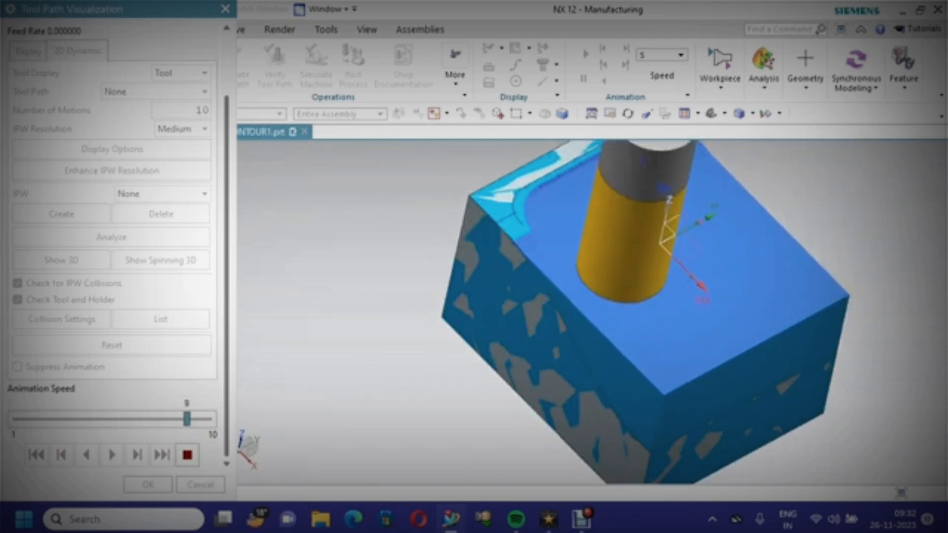
key("Right")
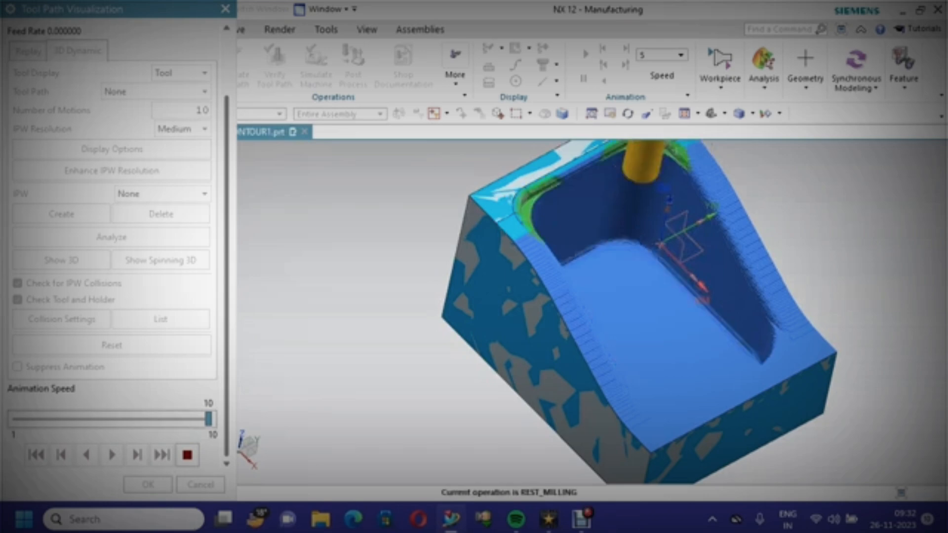
left_click_drag(207, 418, 144, 418)
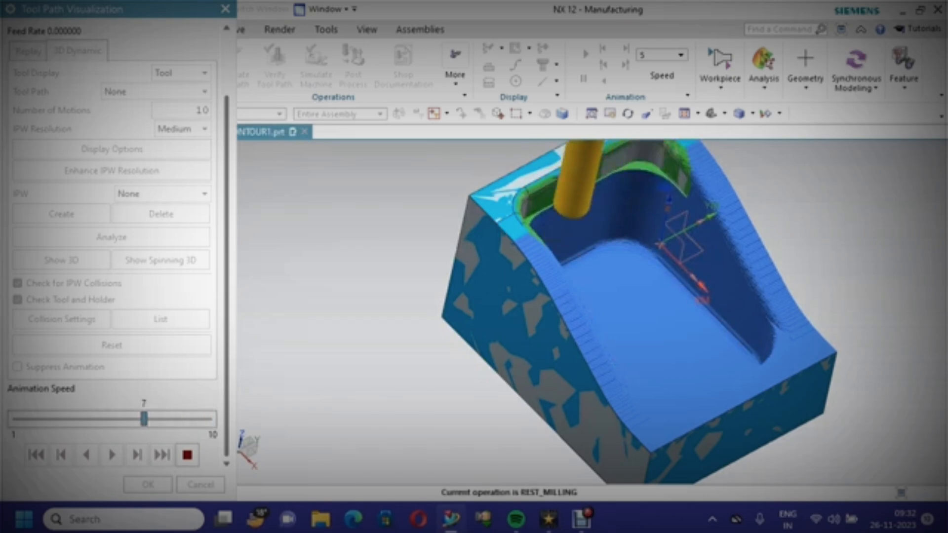
left_click_drag(144, 419, 208, 419)
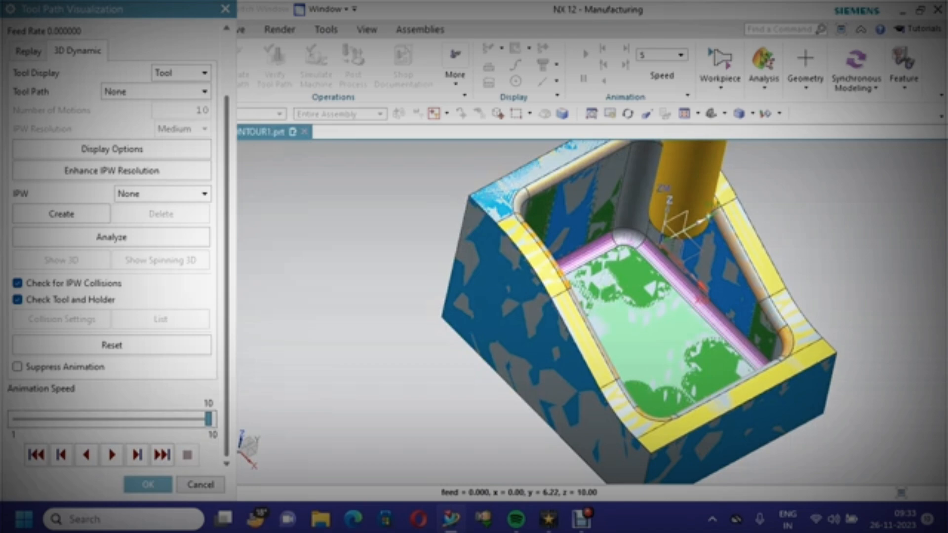
Analyze the remaining material on the simulated workpiece, then close the analysis and the tool path visualization
middle_click_drag(609, 280, 617, 257)
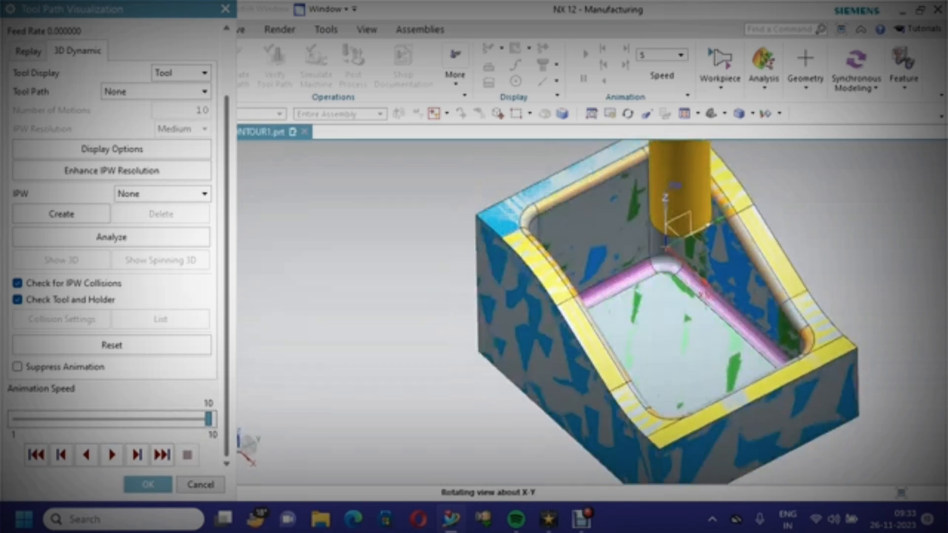
left_click(111, 237)
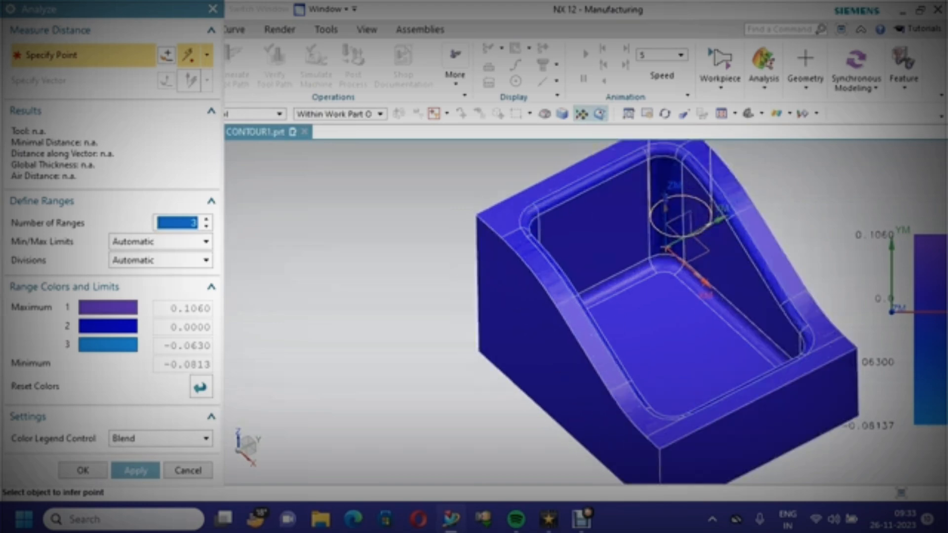
scroll(379, 288, "down", 3)
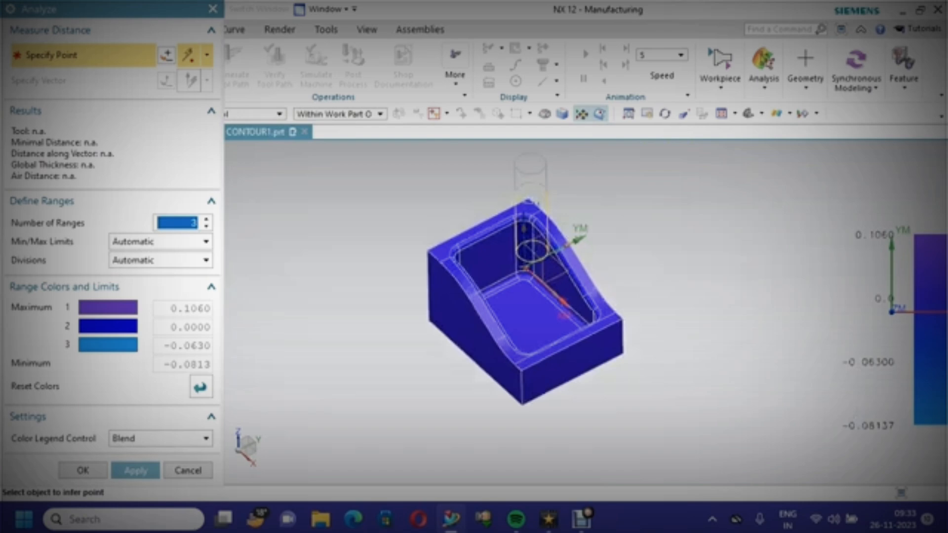
left_click(83, 470)
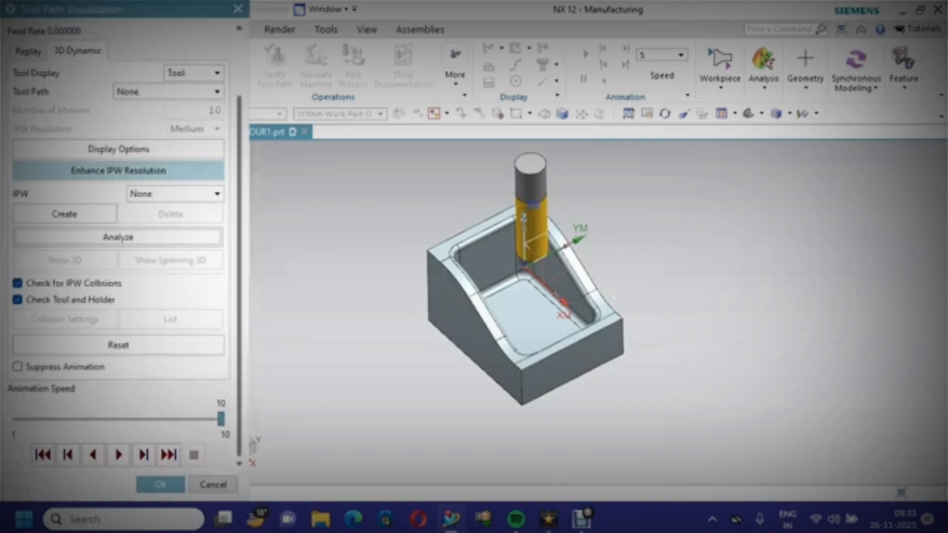
left_click(160, 484)
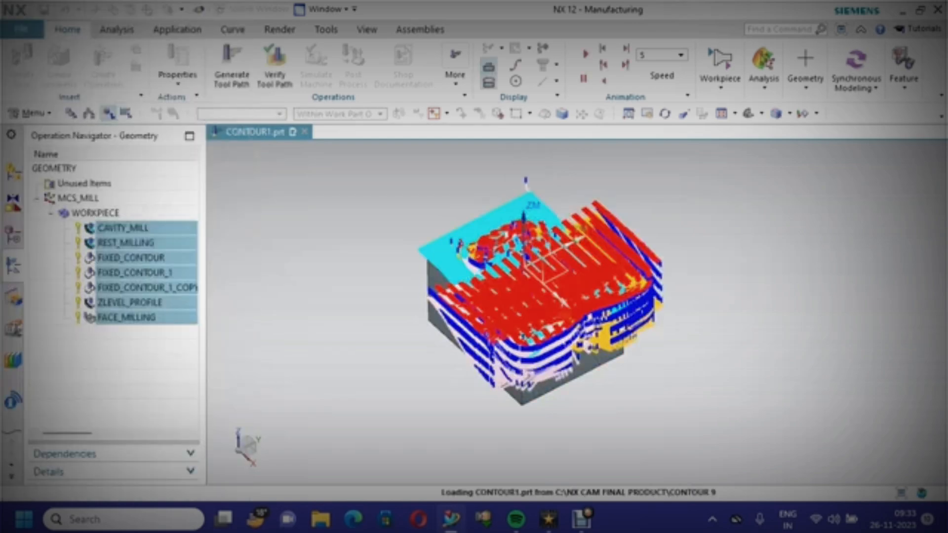
Save the part and start post-processing, browsing to select the mill3ax postprocessor file
key("ctrl+s")
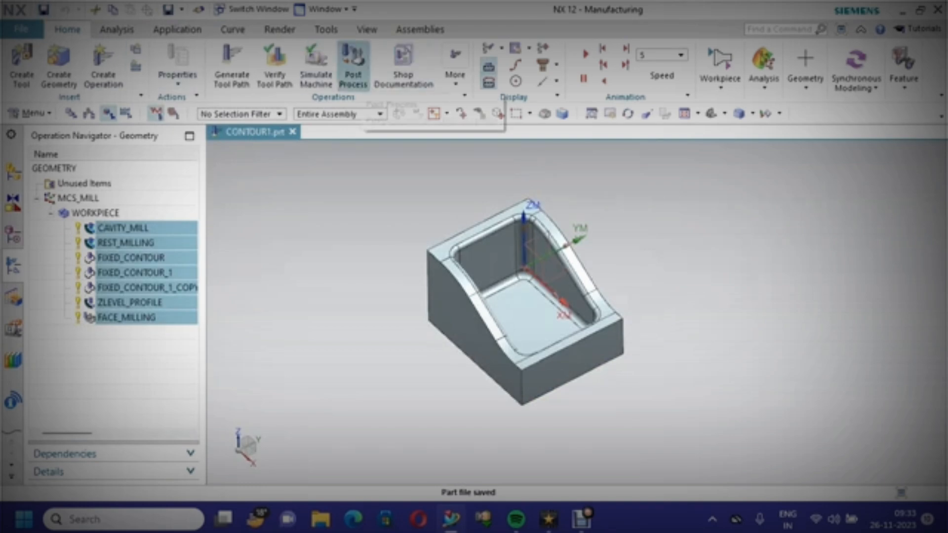
left_click(353, 64)
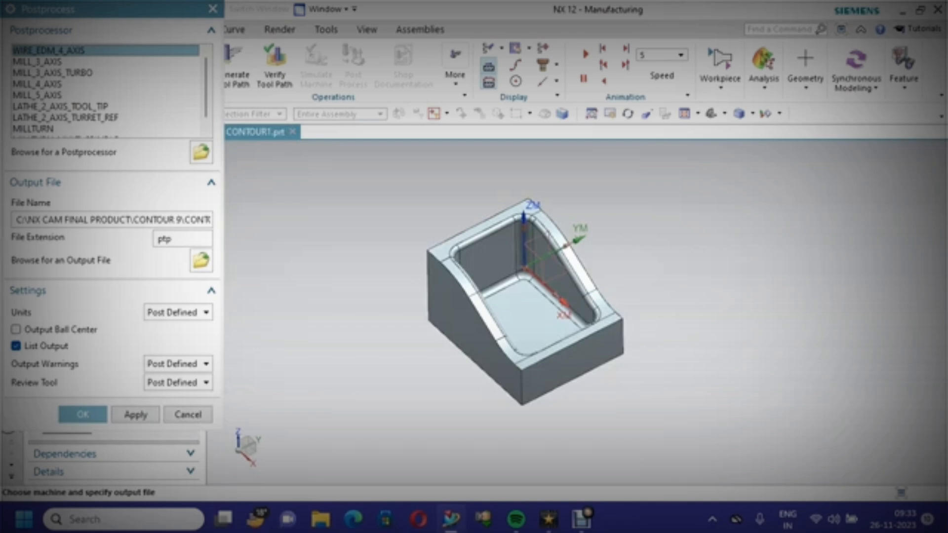
left_click(38, 62)
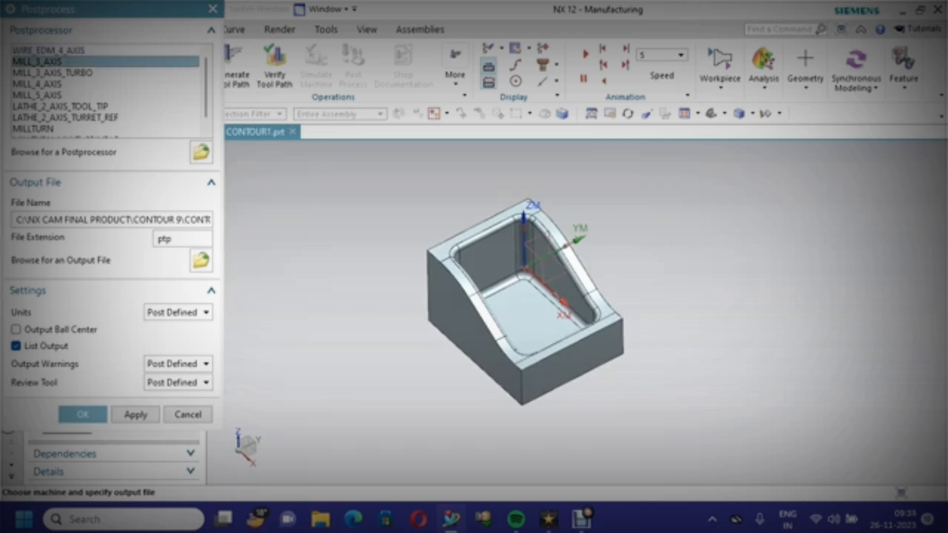
left_click(200, 153)
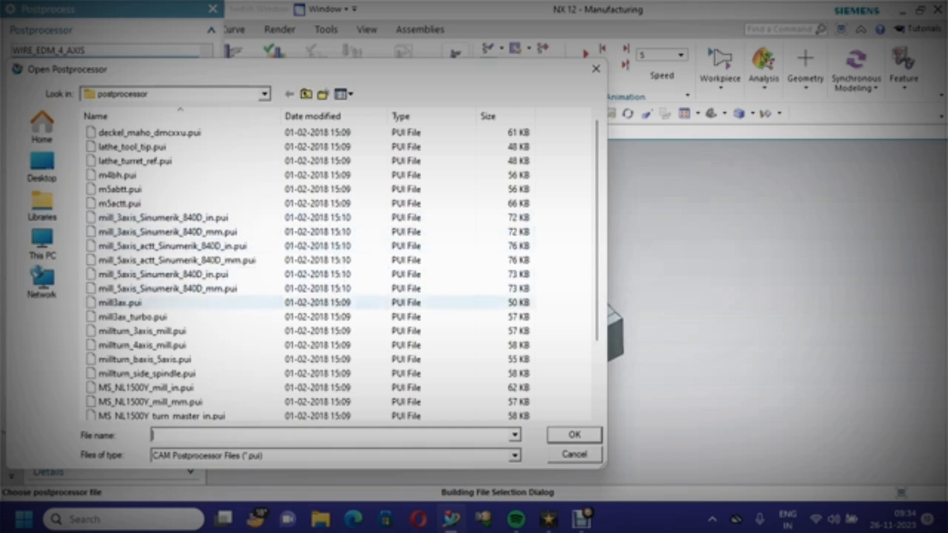
left_click(120, 303)
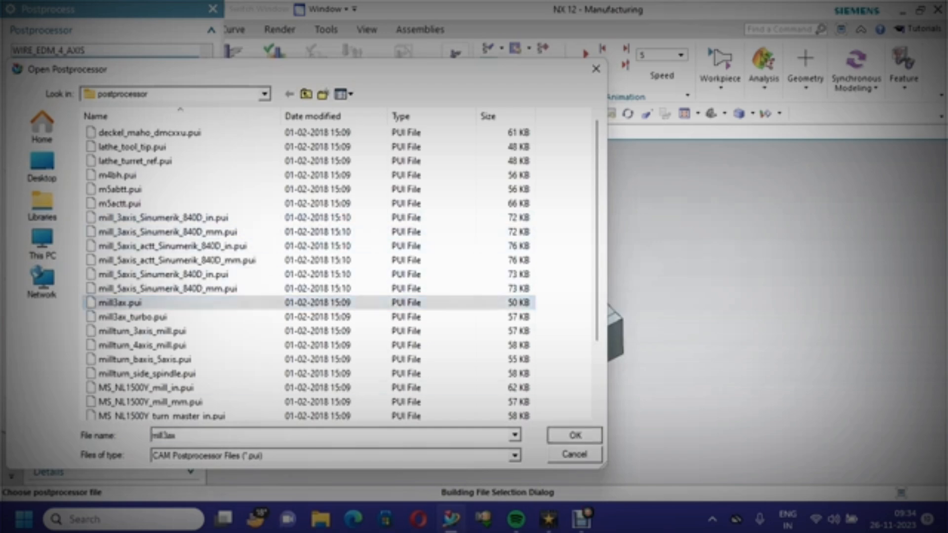
left_click(575, 434)
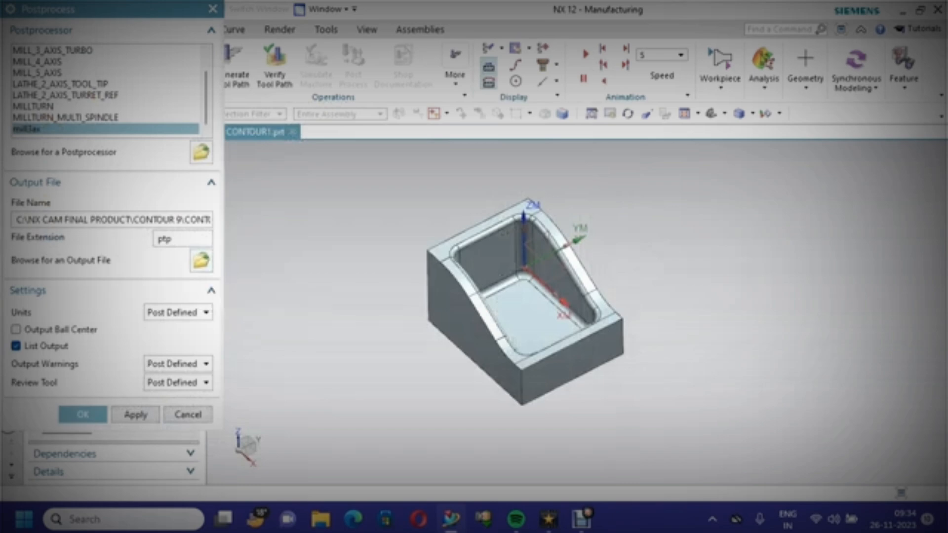
Set the output units to Metric/PART and post-process all operations, accepting the program group output
left_click(178, 312)
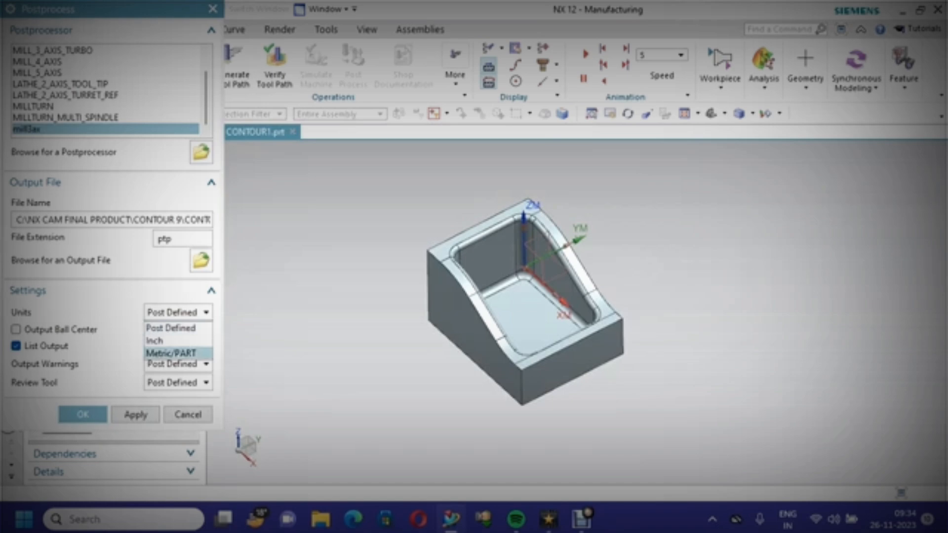
key("Return")
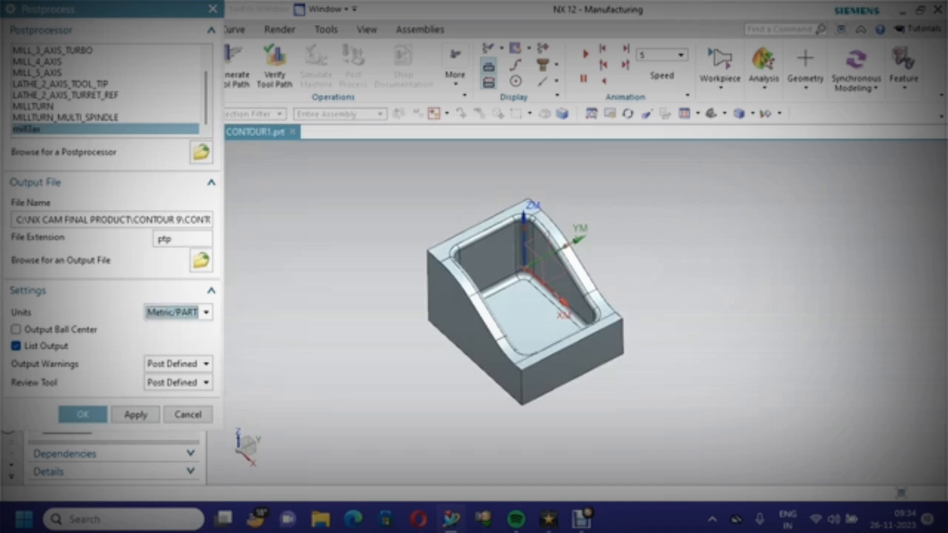
key("Return")
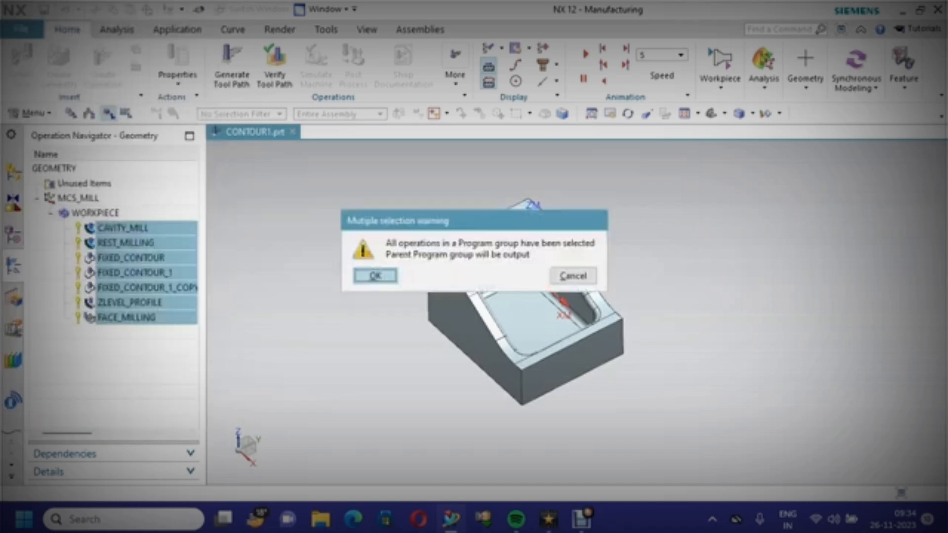
key("Return")
key("Return")
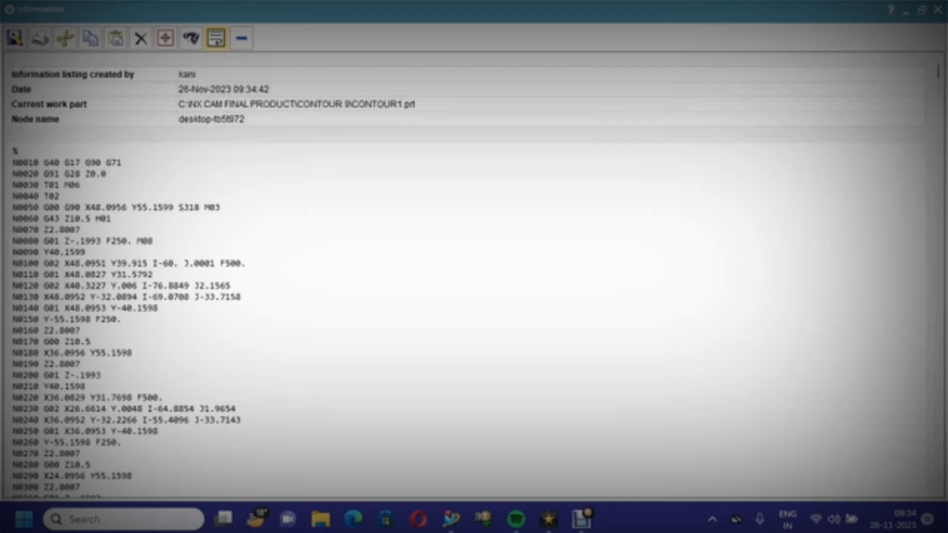
Review the generated NC code listing, close it, and save the part file
scroll(474, 277, "down", 2)
scroll(474, 277, "up", 2)
key("shift+Right")
key("shift+Right")
key("shift+Right")
left_click(81, 163)
left_click(122, 162)
left_click(221, 208)
left_click(112, 219)
scroll(474, 277, "down", 8)
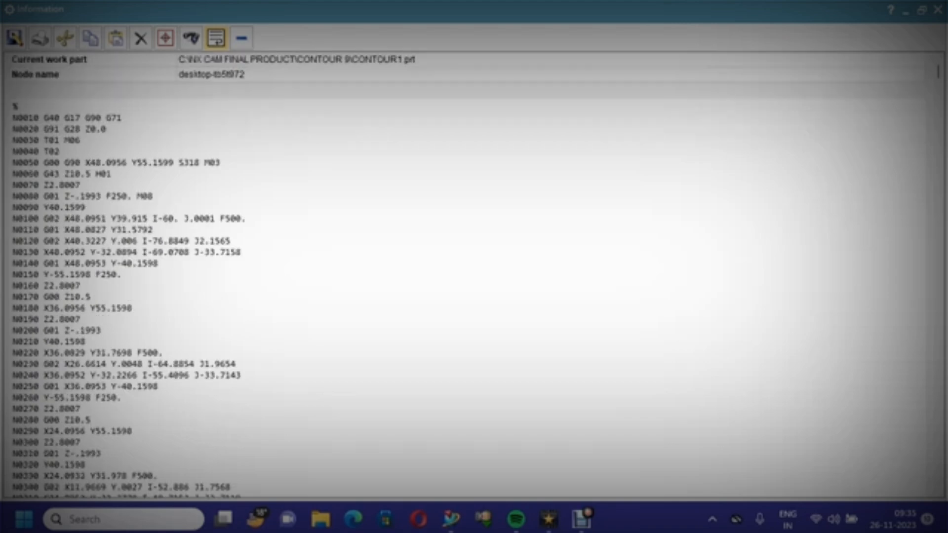
scroll(475, 277, "up", 9)
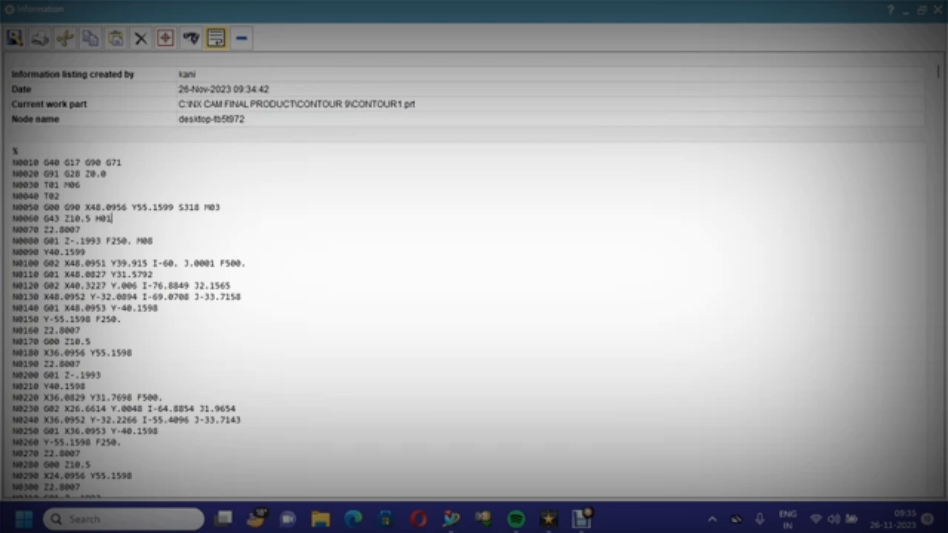
left_click(938, 9)
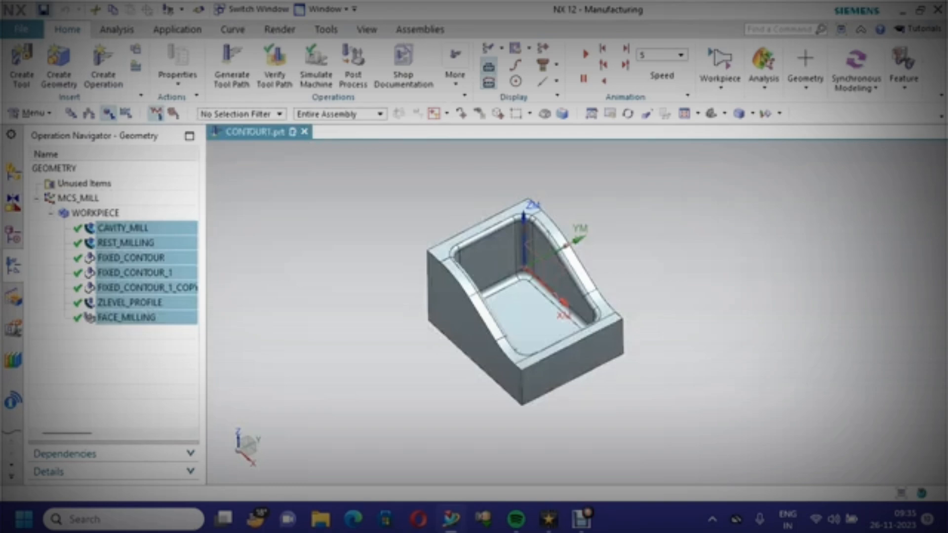
key("ctrl+s")
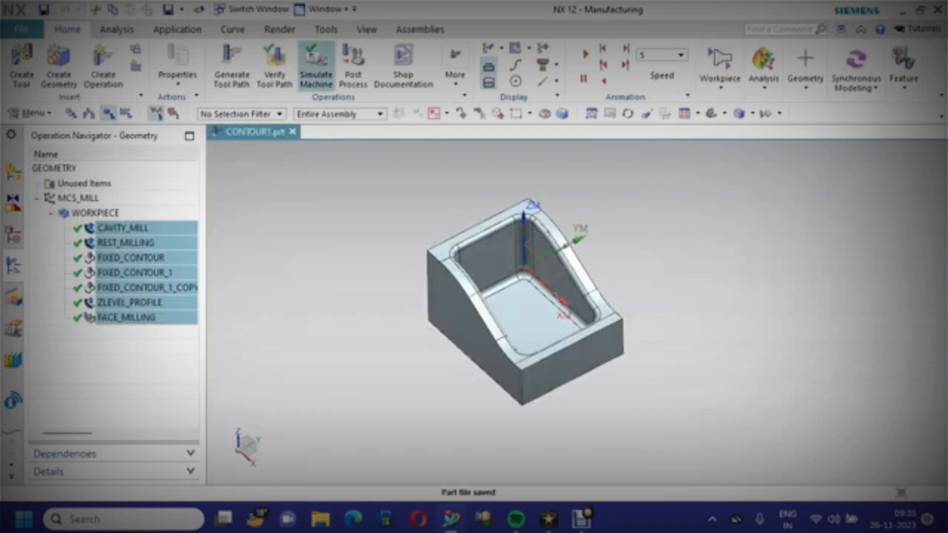
Show the operations by machine tool and open the GENERIC_MACHINE for editing
left_click(316, 64)
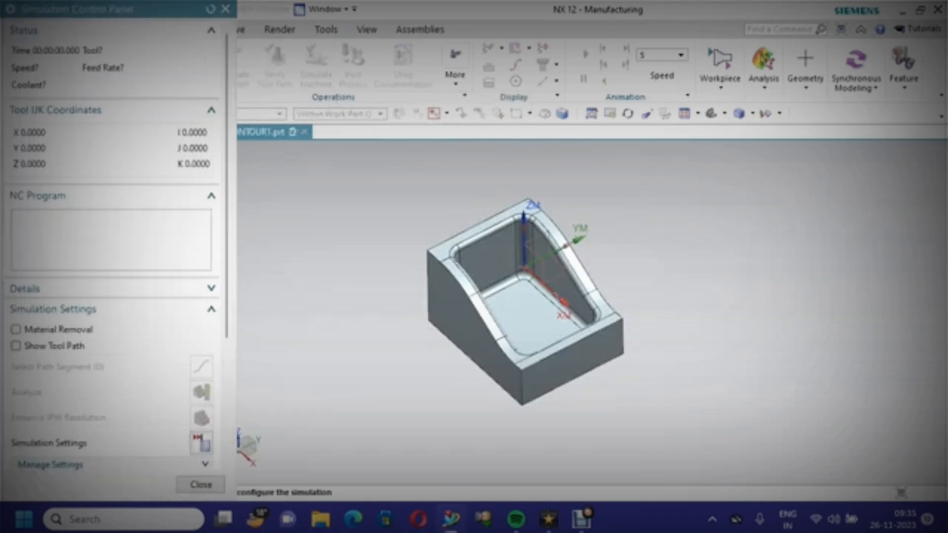
left_click(225, 9)
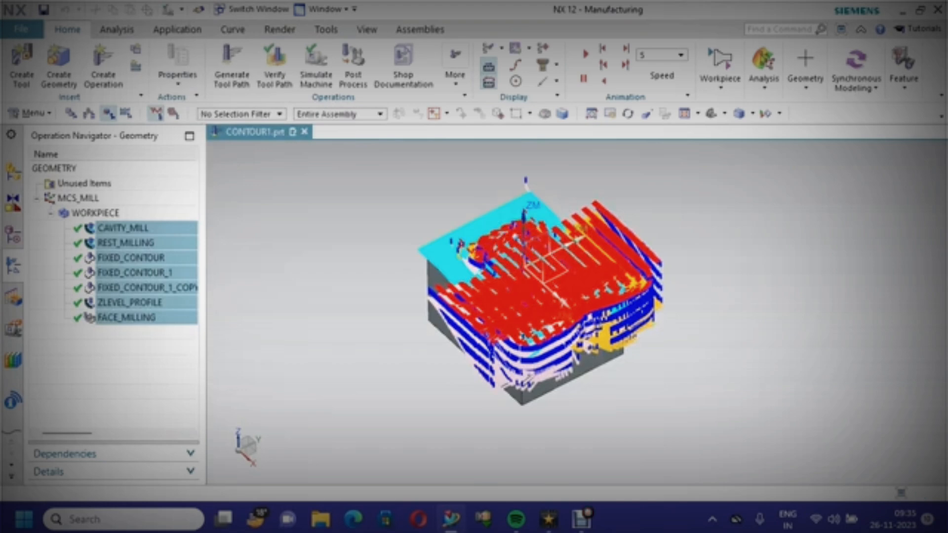
left_click(109, 113)
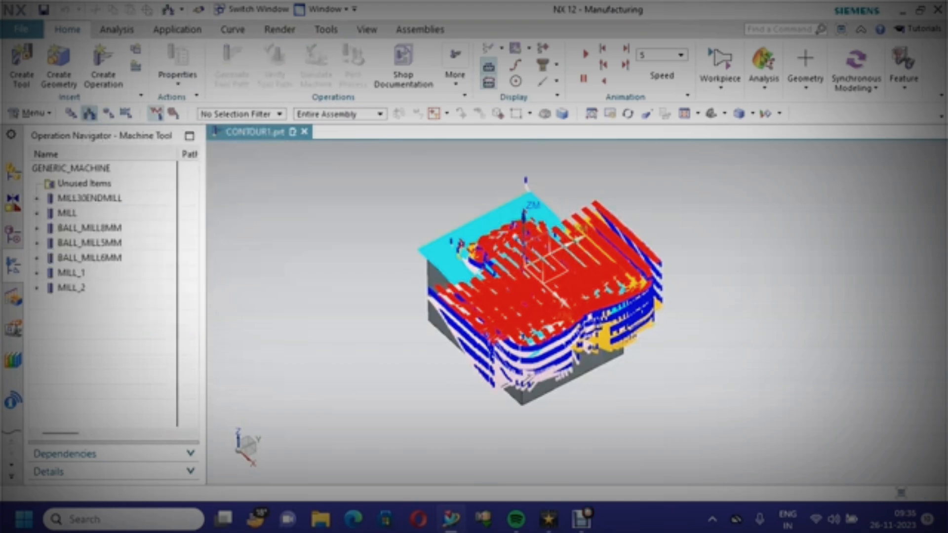
left_click(71, 169)
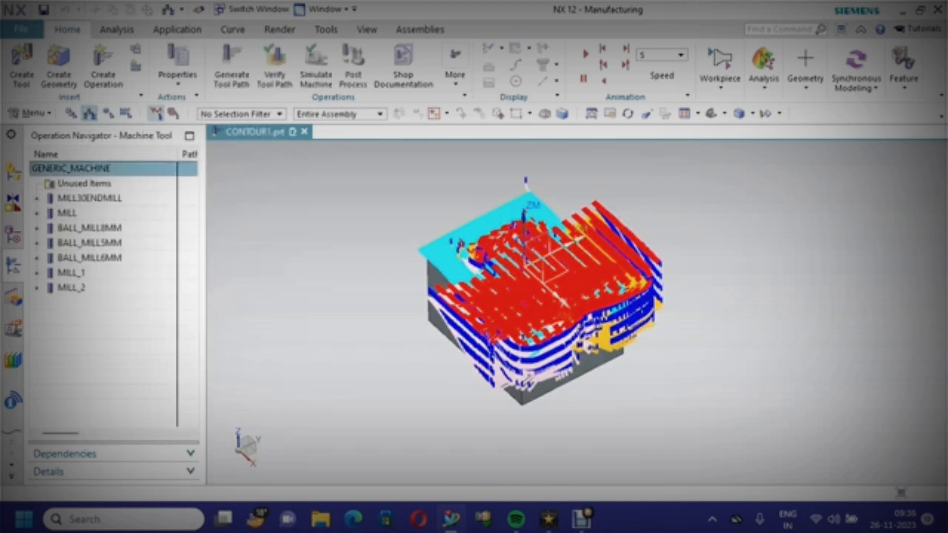
right_click(92, 168)
left_click(123, 177)
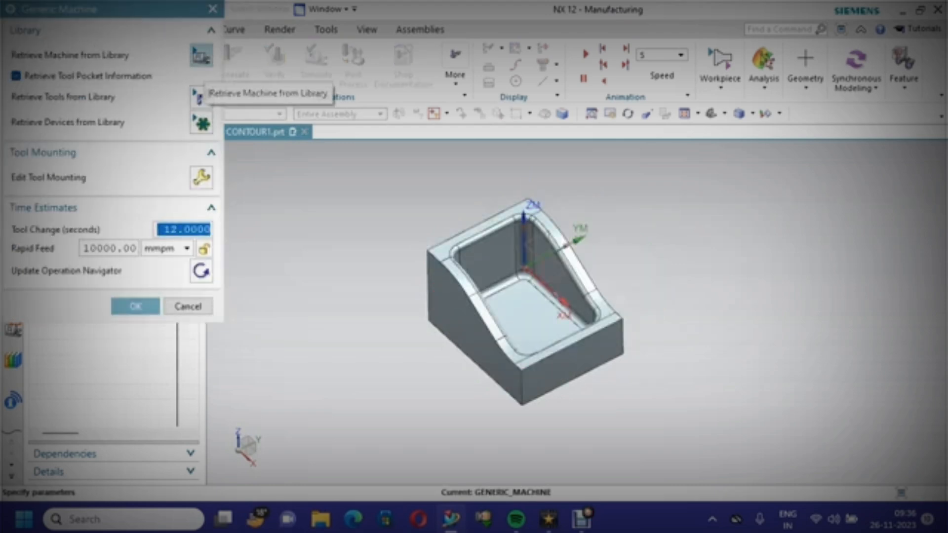
Retrieve the sim01_mill_3ax_tnc 3-axis vertical mill machine from the MILL library class
left_click(201, 55)
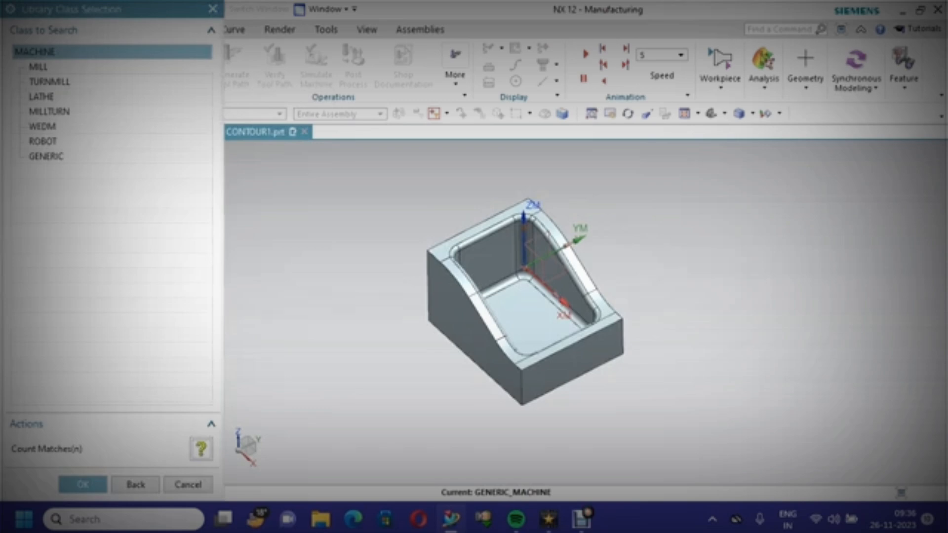
left_click(38, 67)
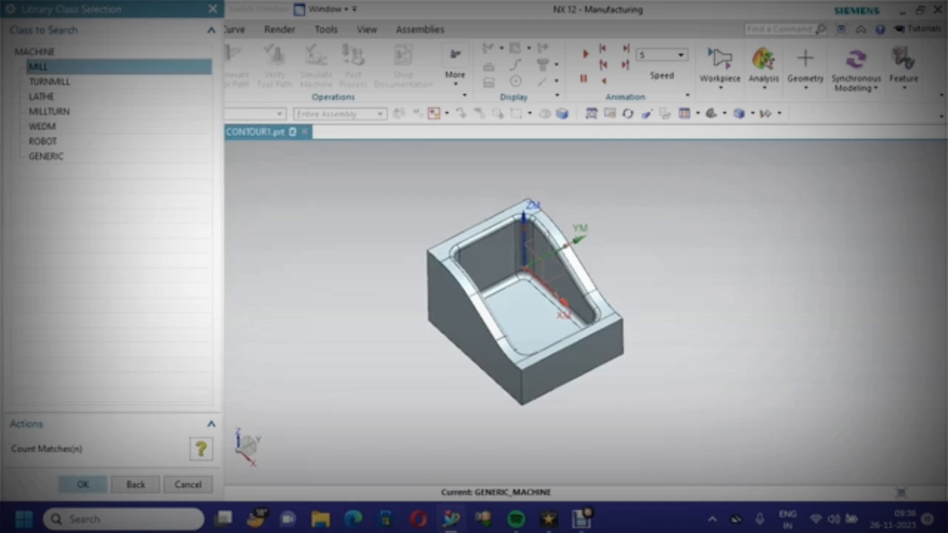
left_click(83, 484)
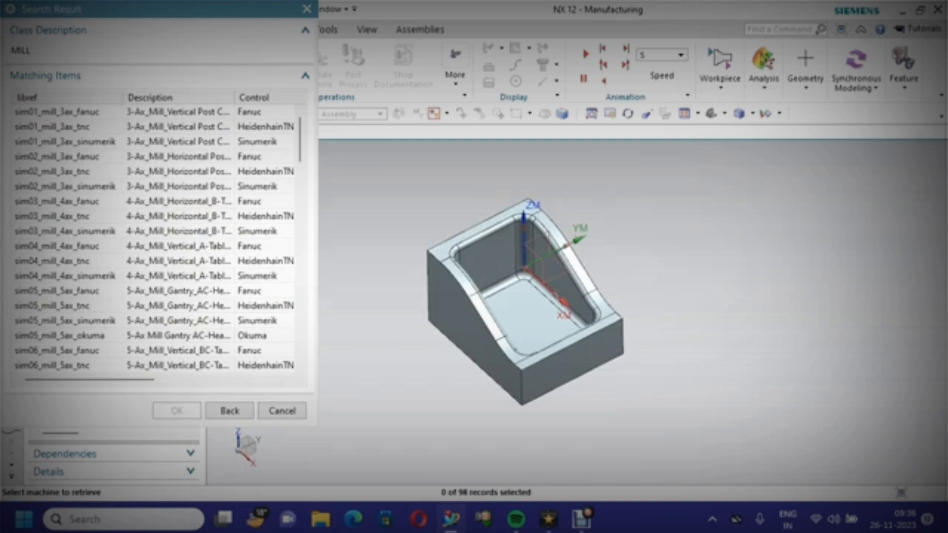
left_click(79, 127)
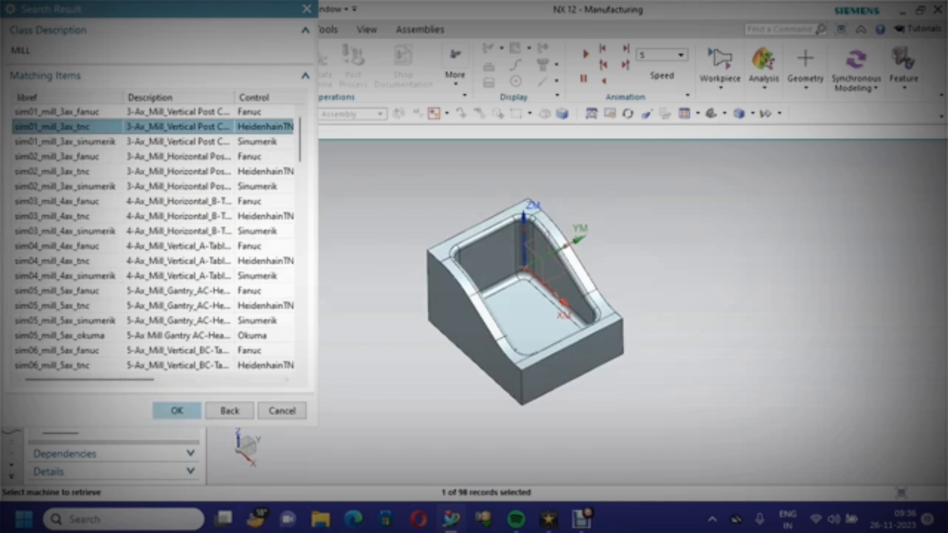
left_click(176, 411)
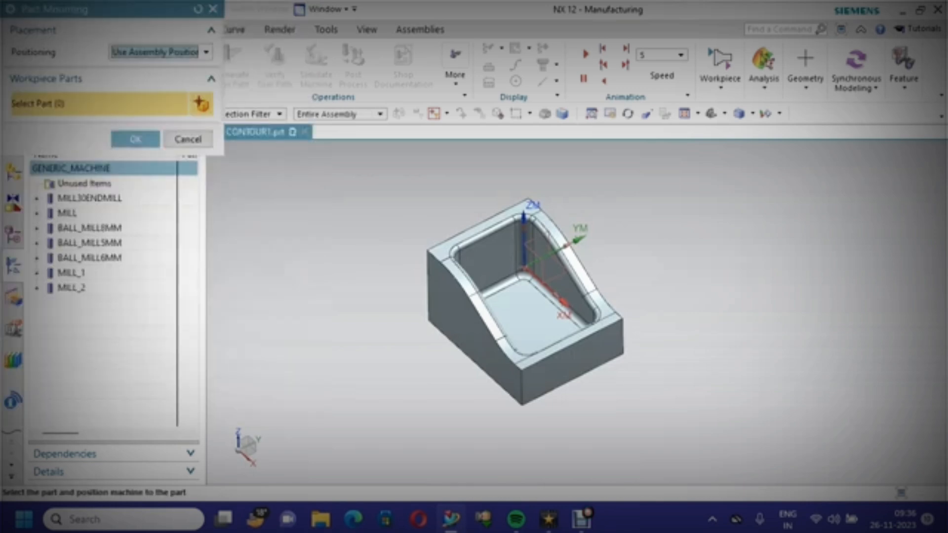
Mount the part using a part mount junction placed at the end point of the block's lower front edge
left_click(158, 51)
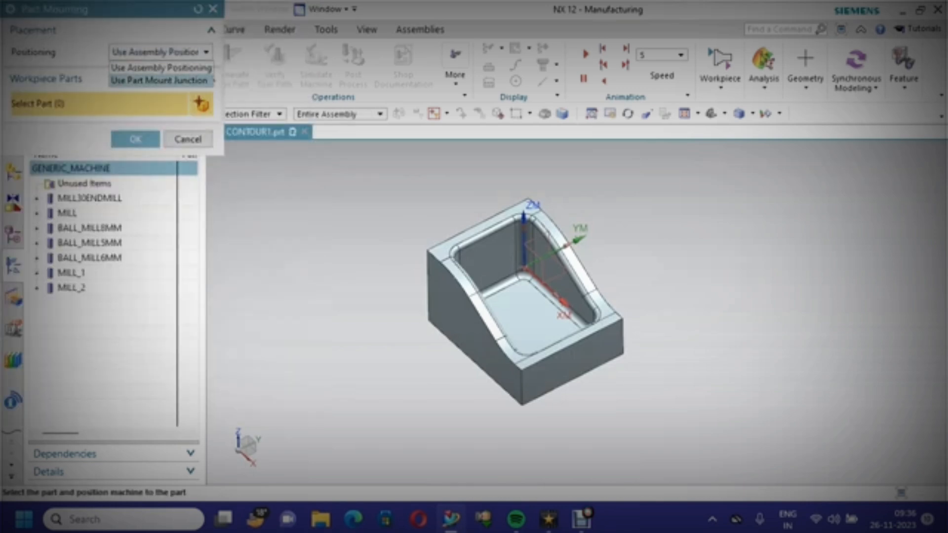
left_click(148, 74)
scroll(415, 372, "up", 3)
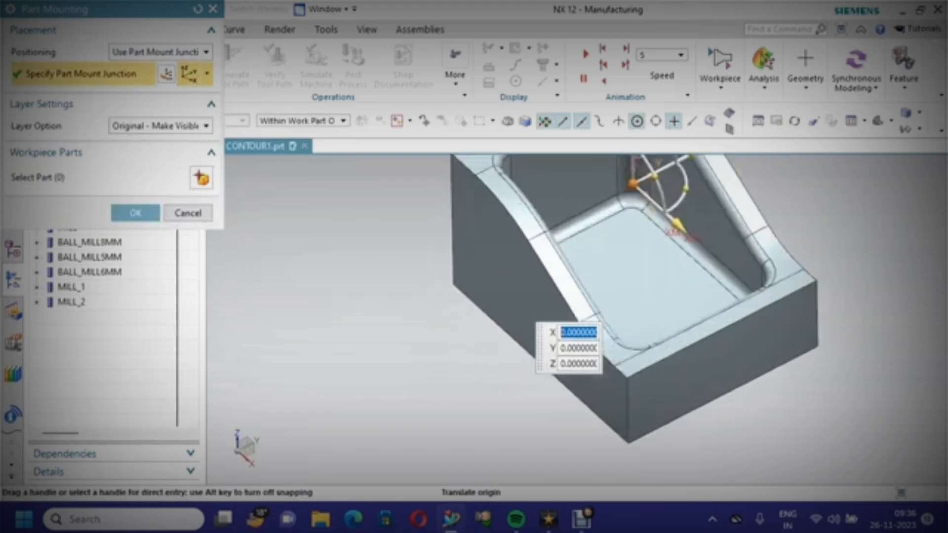
scroll(414, 371, "down", 2)
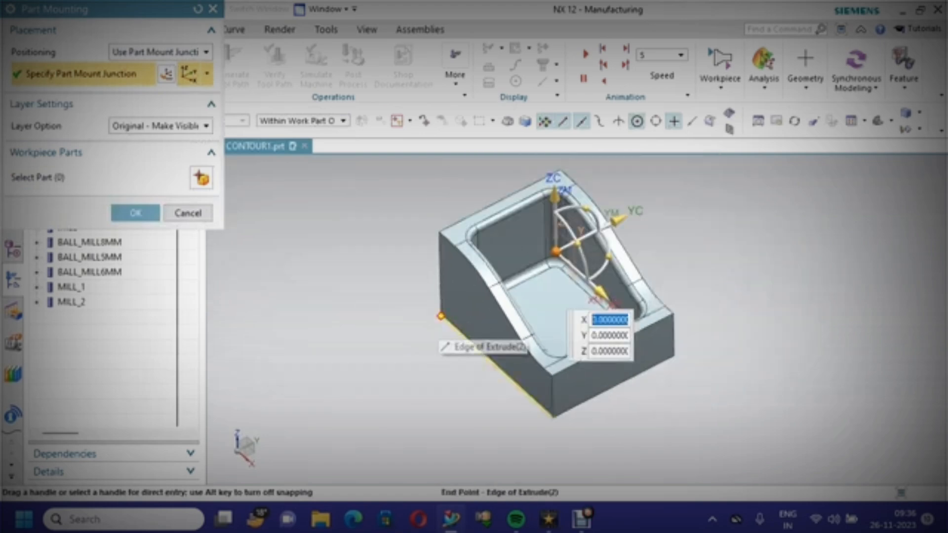
left_click(439, 316)
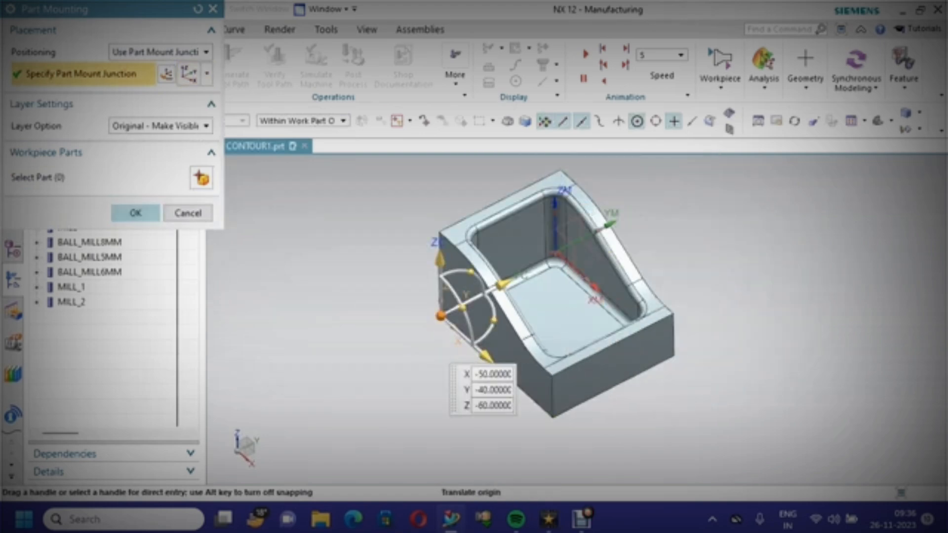
left_click(136, 214)
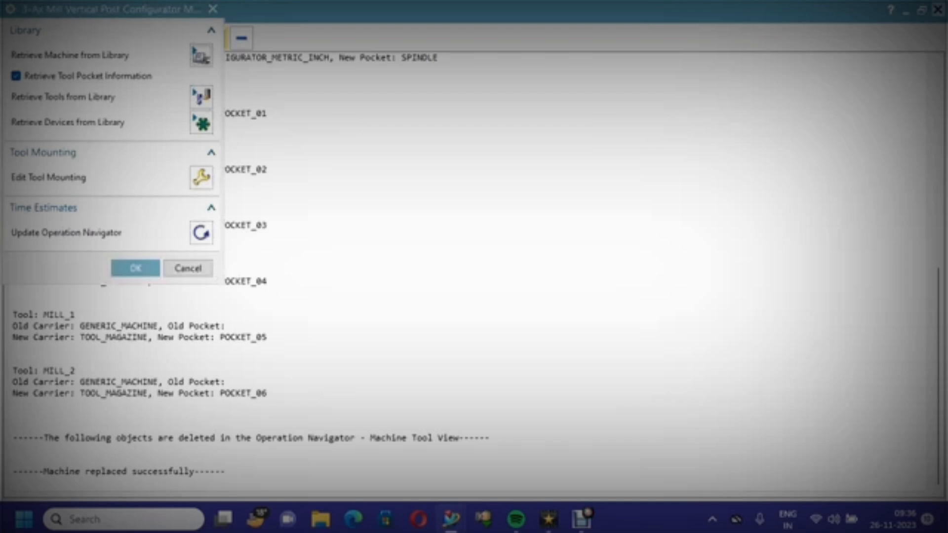
Close the machine replacement report and confirm the machine settings
left_click(937, 10)
scroll(735, 263, "down", 9)
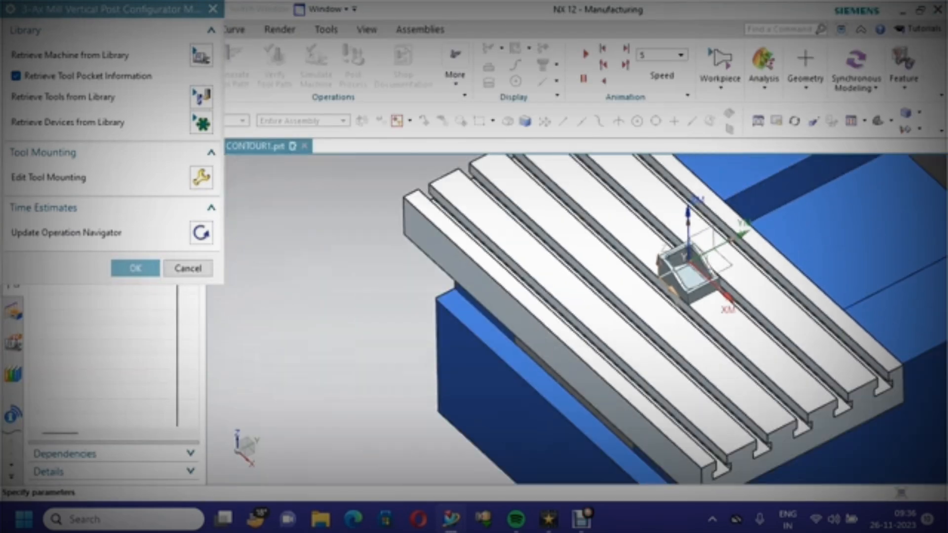
scroll(846, 258, "up", 1)
scroll(790, 261, "up", 4)
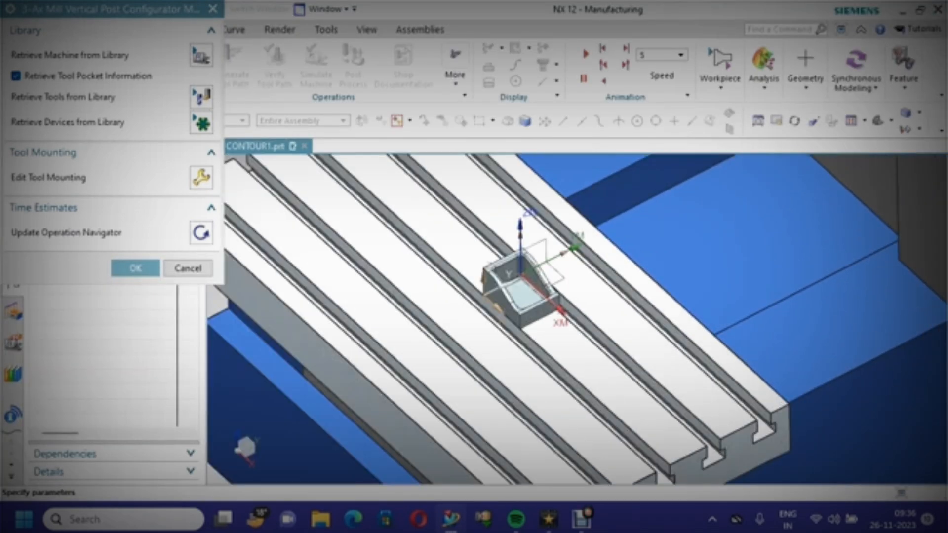
left_click(135, 268)
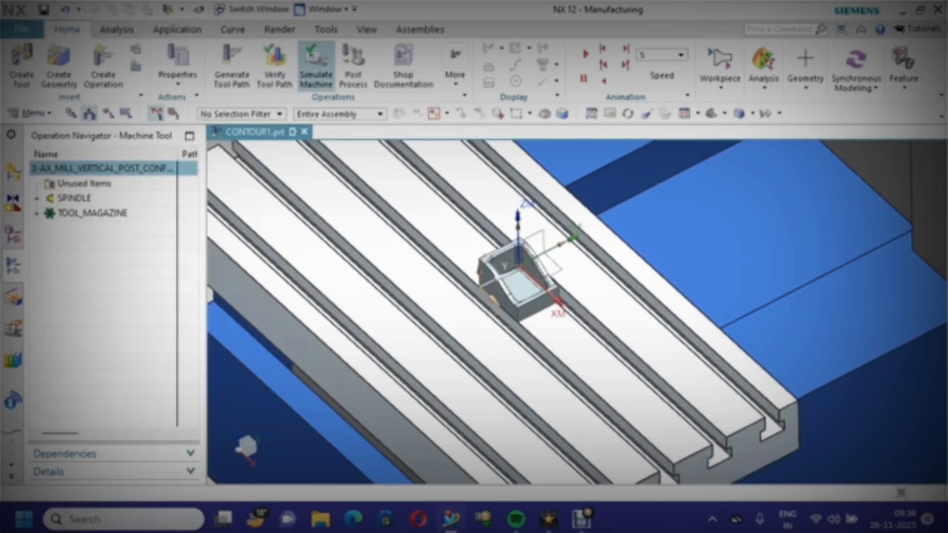
Start the machine simulation with material removal enabled at speed 7
left_click(316, 67)
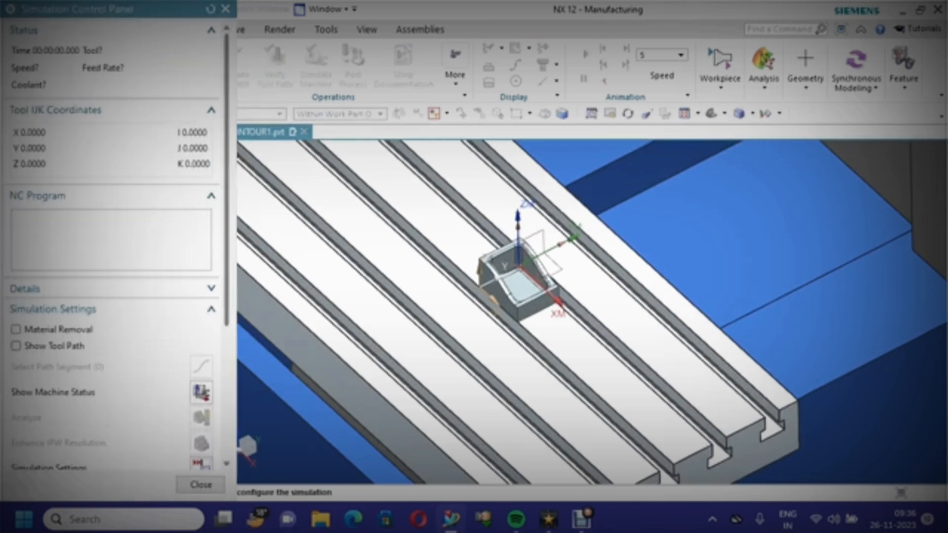
left_click(16, 329)
scroll(113, 246, "down", 3)
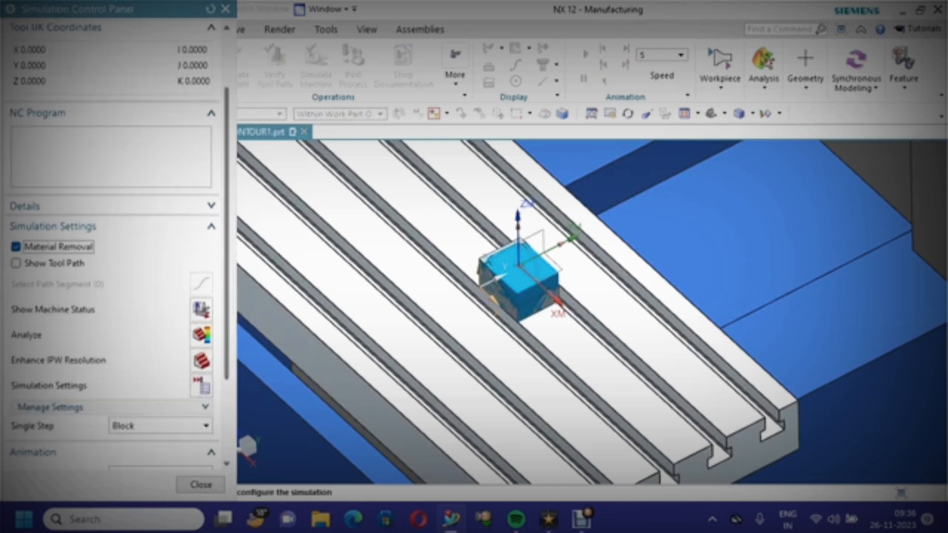
scroll(564, 304, "up", 3)
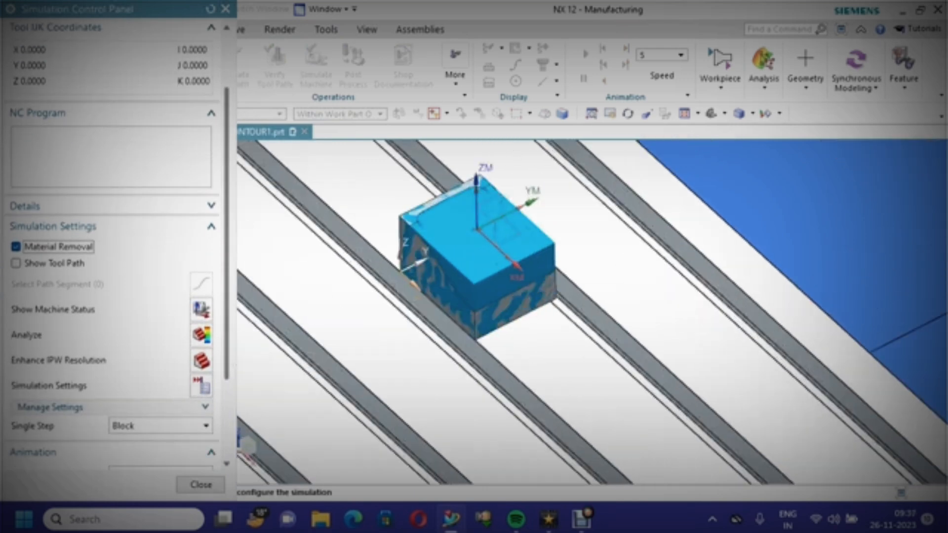
scroll(114, 296, "down", 3)
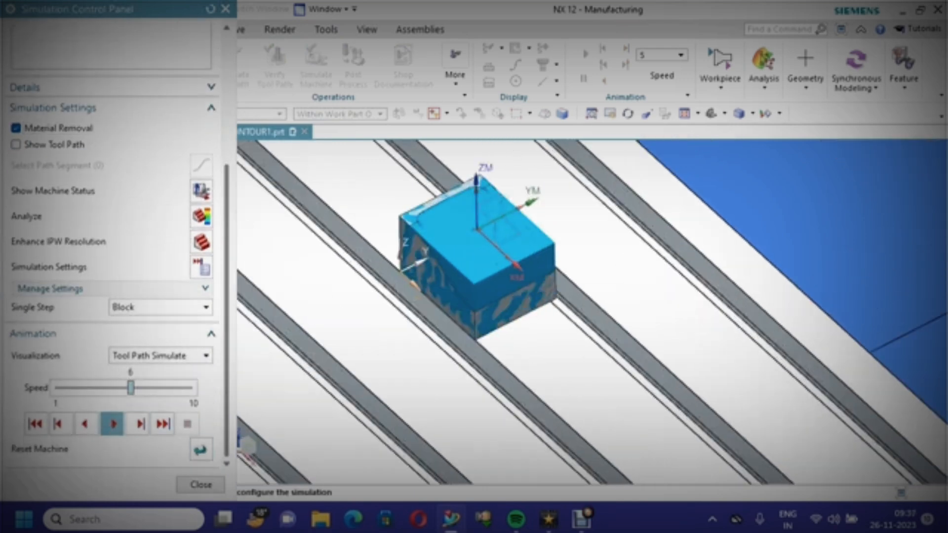
left_click_drag(130, 388, 146, 387)
left_click(113, 424)
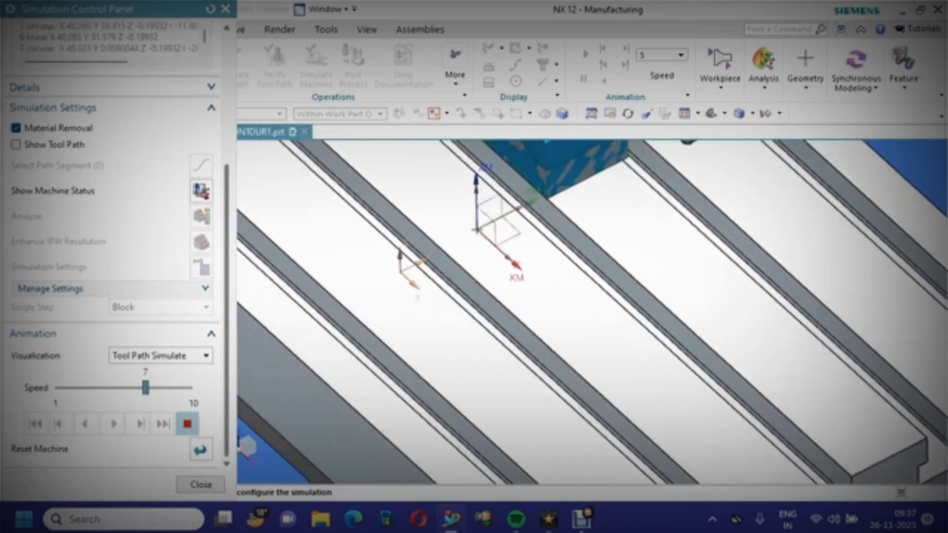
Watch the machine simulation cutting the workpiece from closer and farther views
scroll(603, 256, "down", 2)
scroll(637, 163, "up", 6)
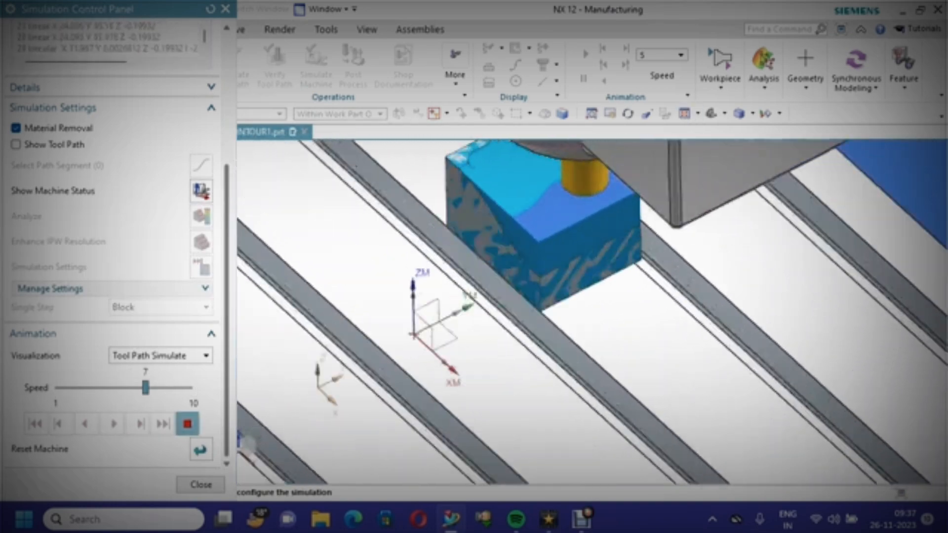
scroll(587, 203, "down", 4)
scroll(583, 192, "up", 6)
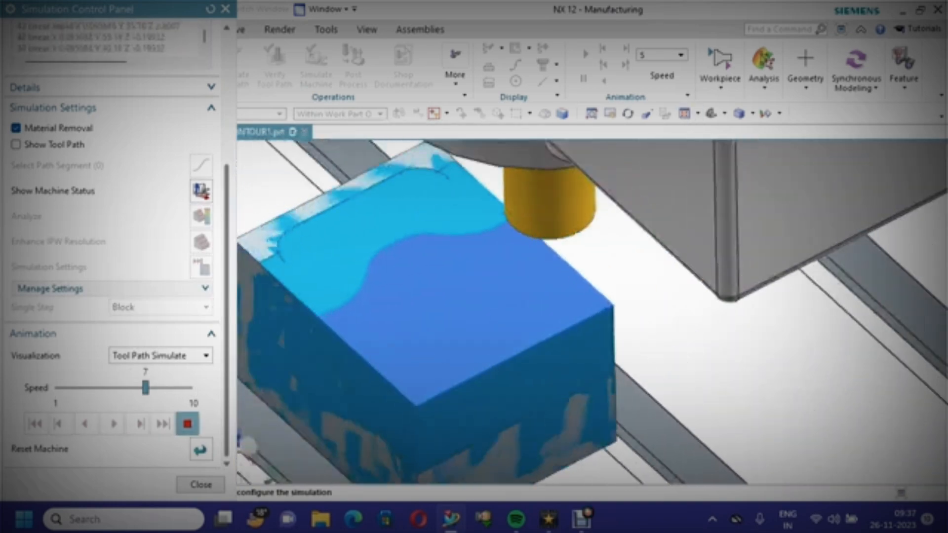
scroll(561, 196, "up", 2)
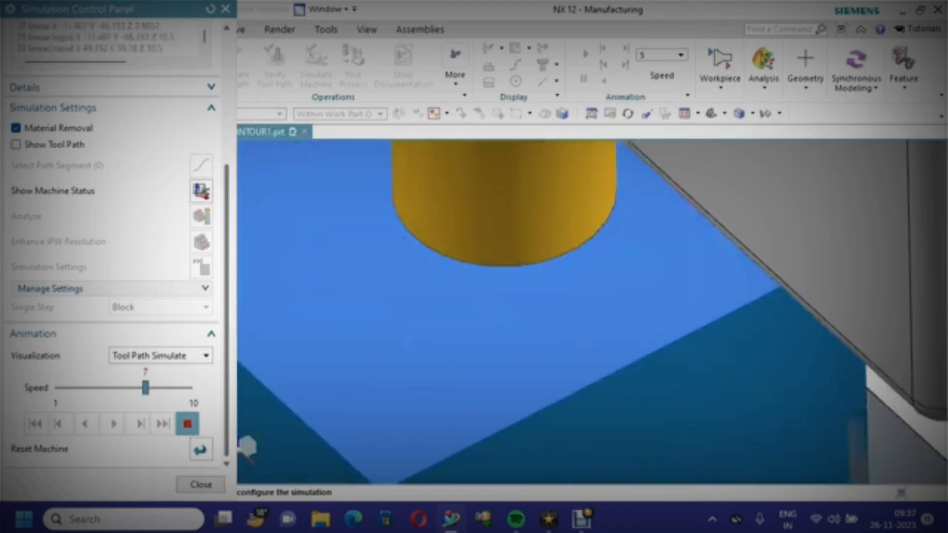
scroll(563, 163, "down", 5)
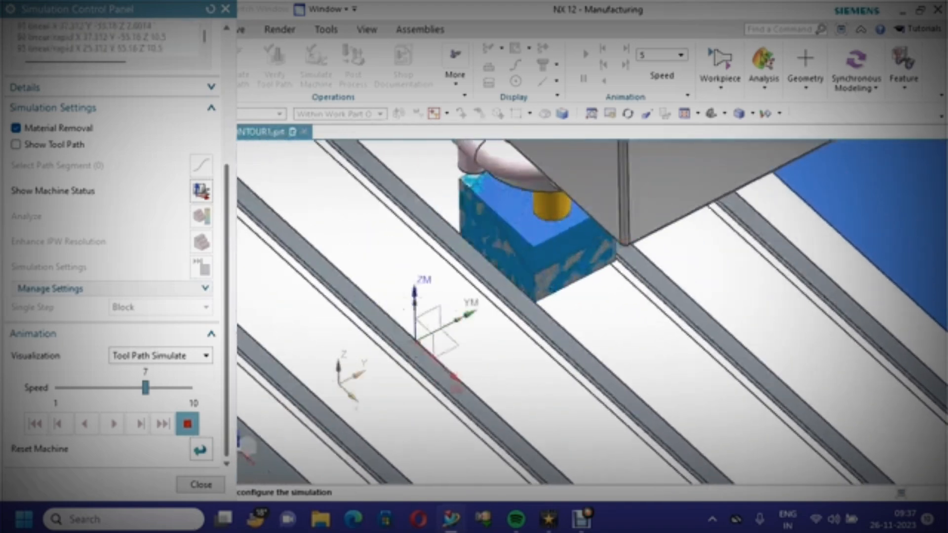
scroll(552, 173, "up", 4)
scroll(682, 240, "up", 1)
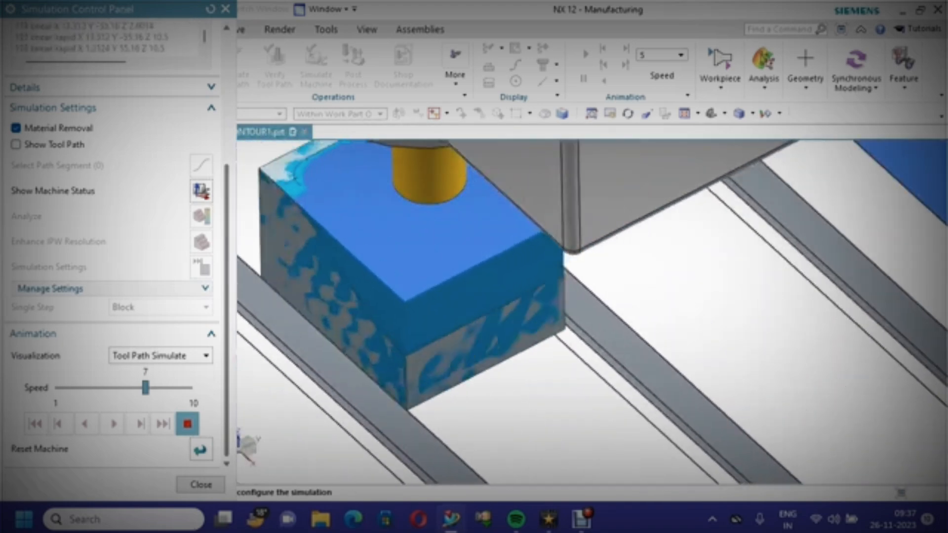
scroll(415, 304, "down", 4)
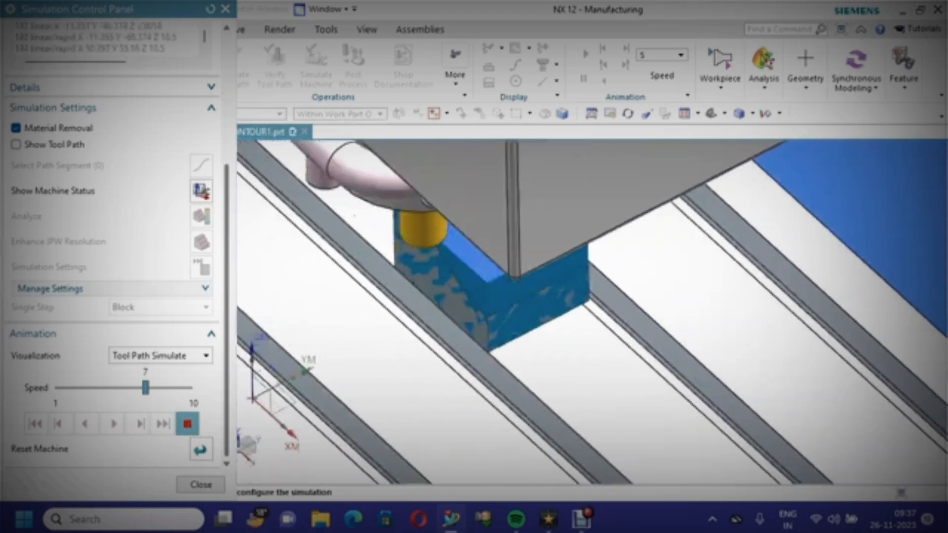
scroll(446, 298, "up", 4)
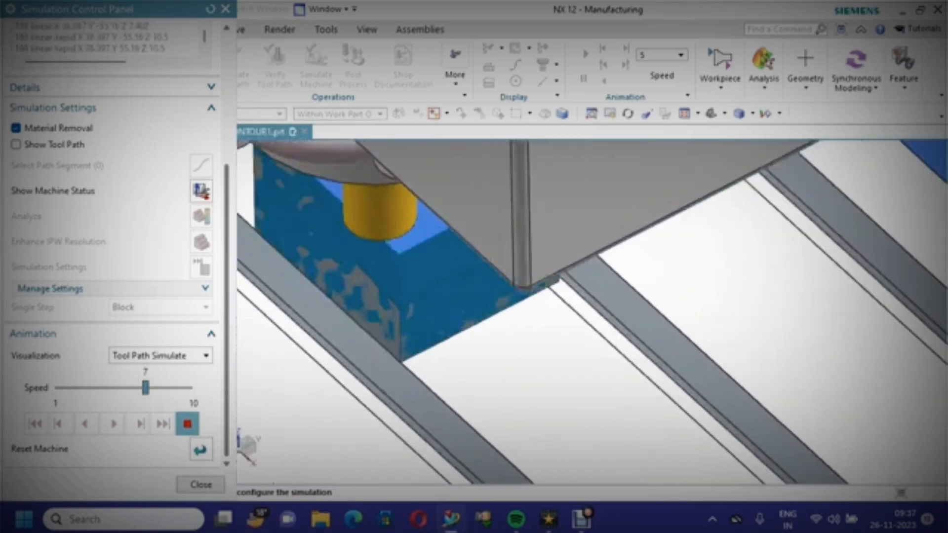
scroll(446, 299, "down", 2)
Raise the simulation speed to 10, stop the simulation and close the simulation panel
left_click_drag(145, 387, 189, 387)
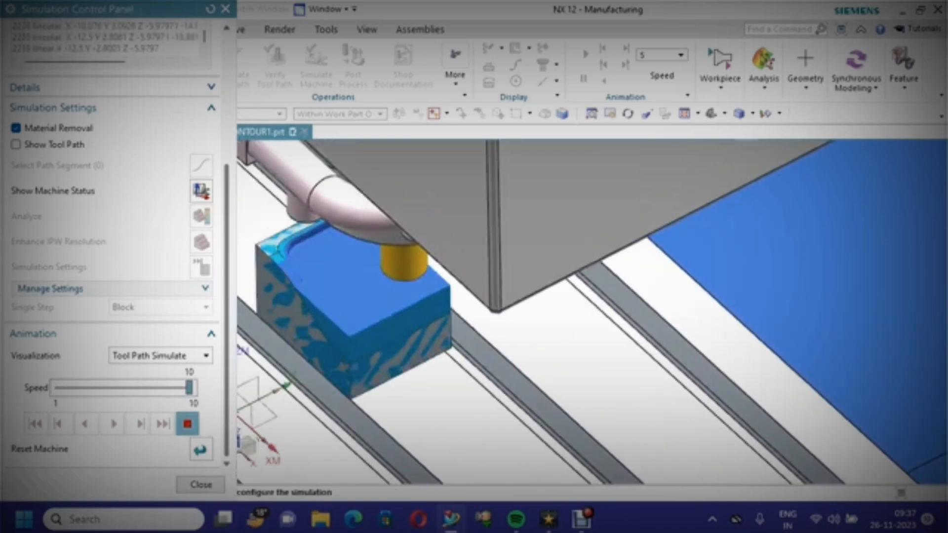
left_click(188, 424)
left_click(200, 485)
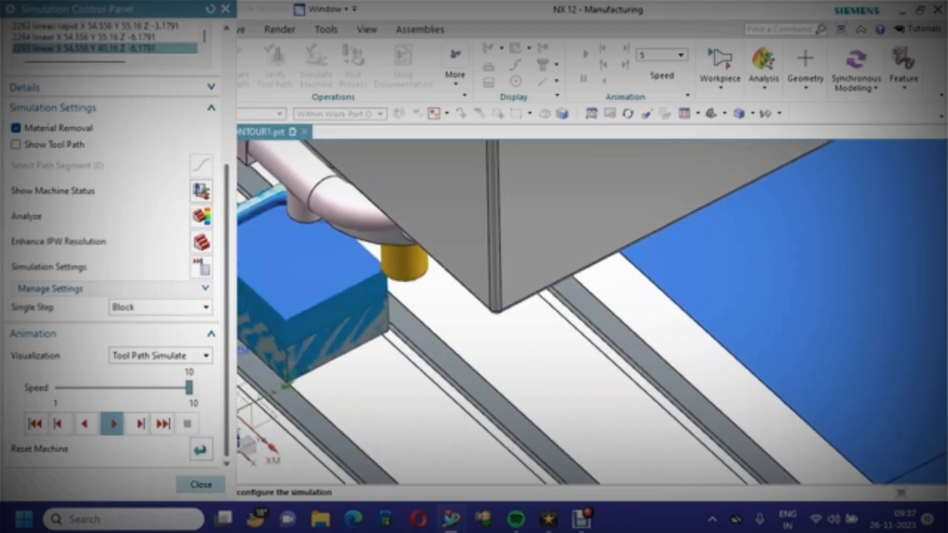
Remove the 3-axis mill machine from the machine tool view and close the removal report
right_click(140, 168)
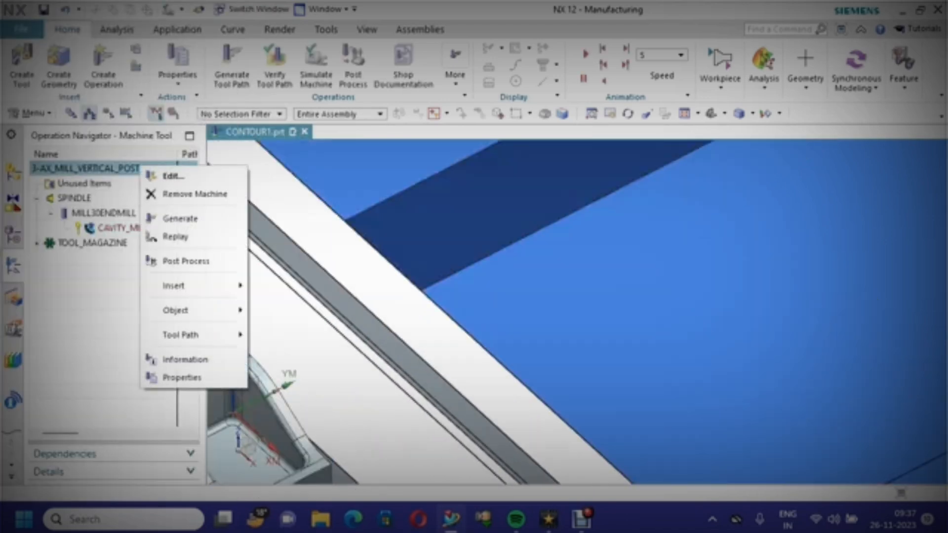
left_click(195, 194)
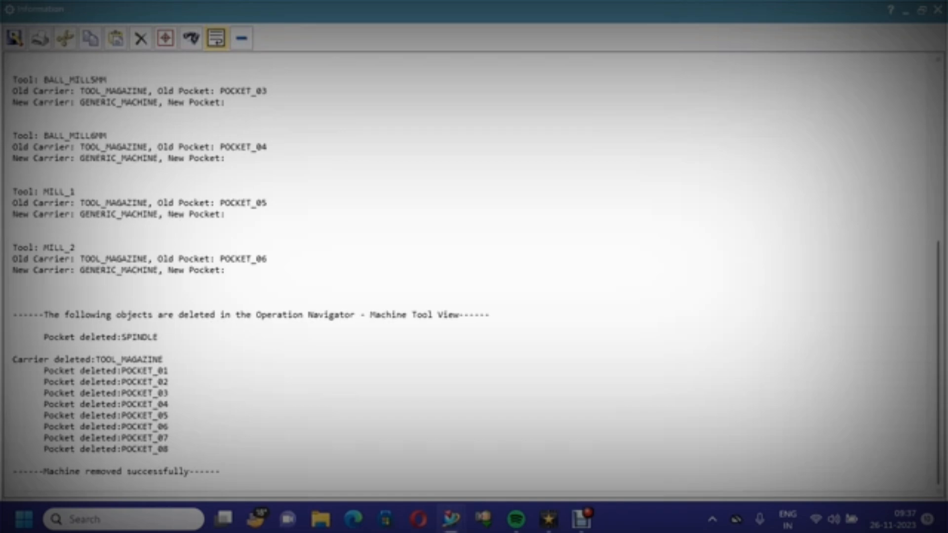
left_click(938, 9)
right_click(493, 190)
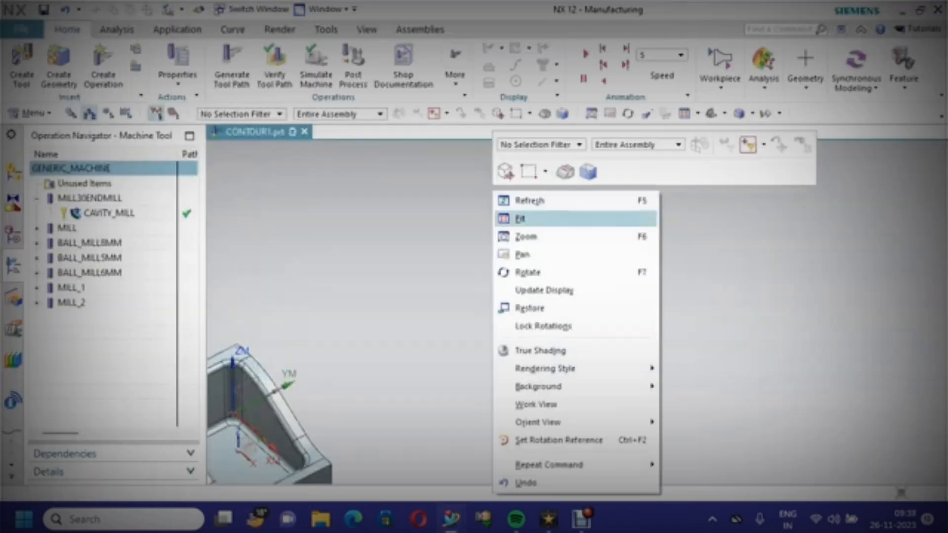
Generate shop documentation as an HTML/Excel operation list report for the part
left_click(524, 219)
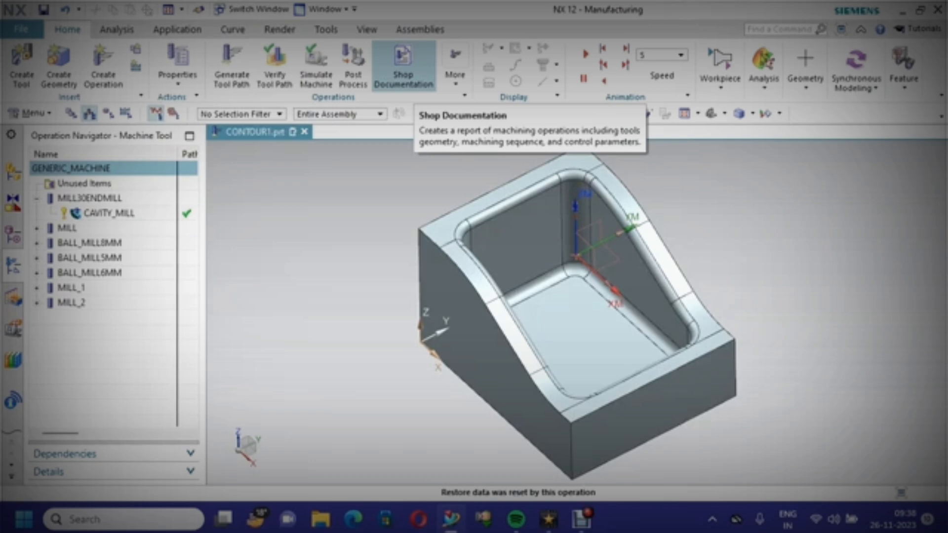
left_click(403, 65)
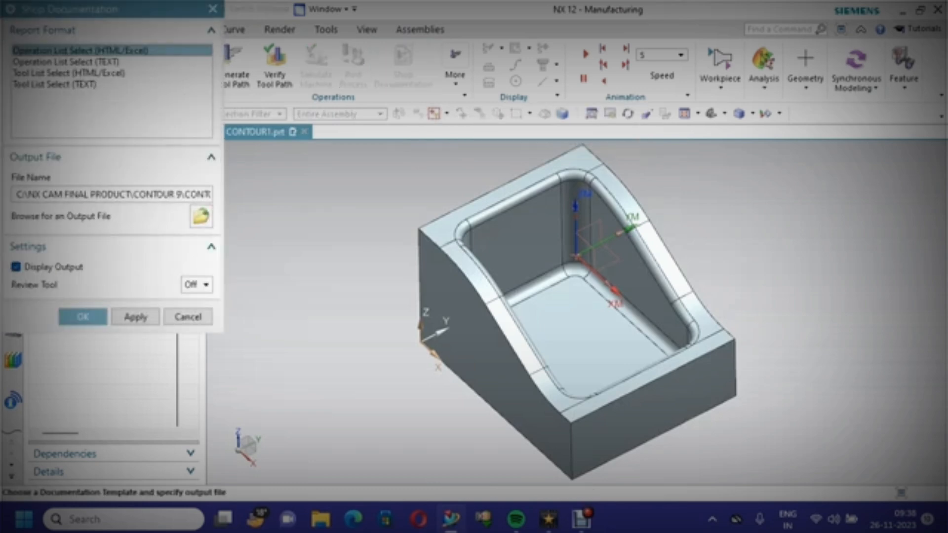
left_click(83, 316)
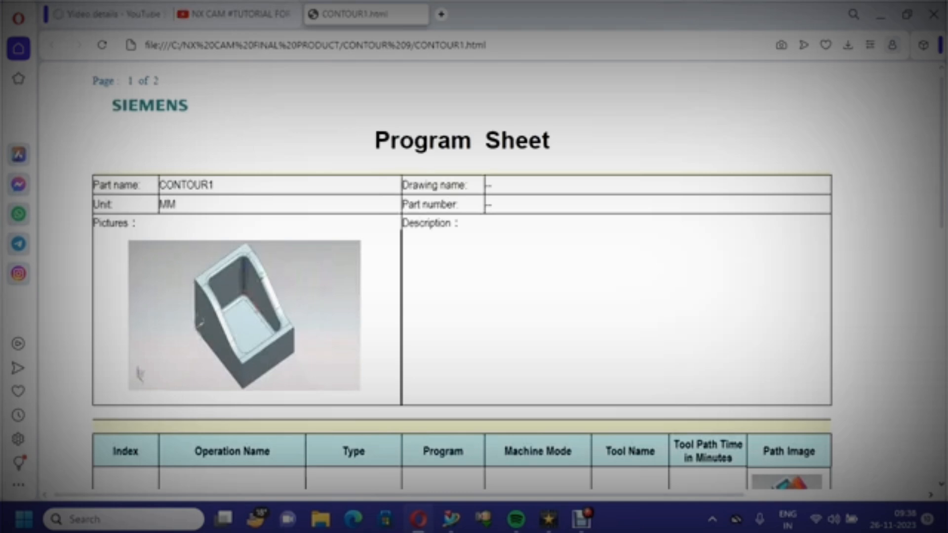
Scroll through the program sheet report to review the operations, tools and tool path times
scroll(463, 275, "down", 8)
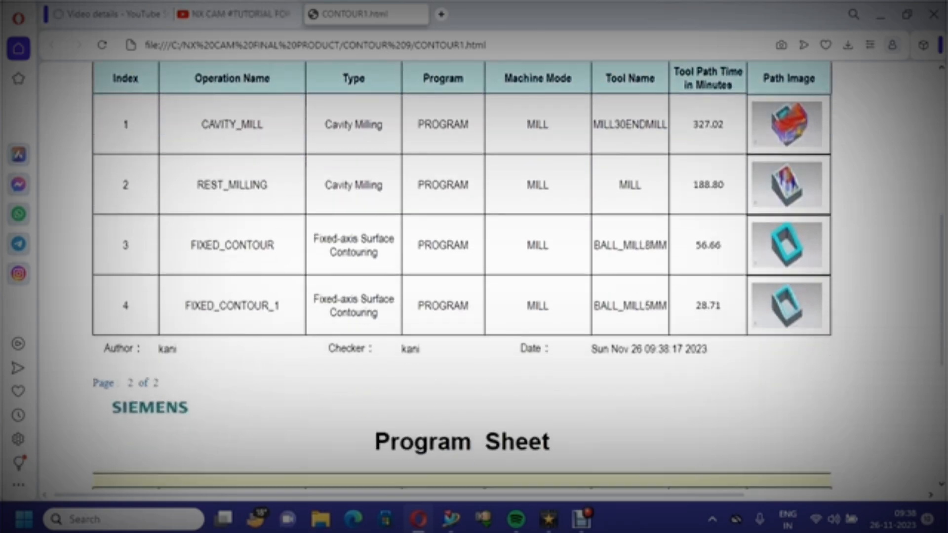
scroll(462, 277, "down", 3)
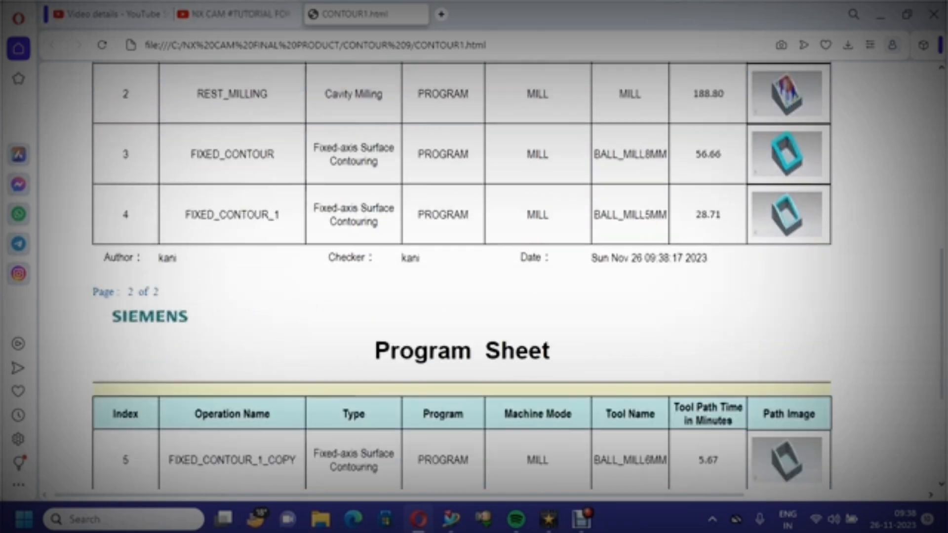
scroll(462, 277, "down", 2)
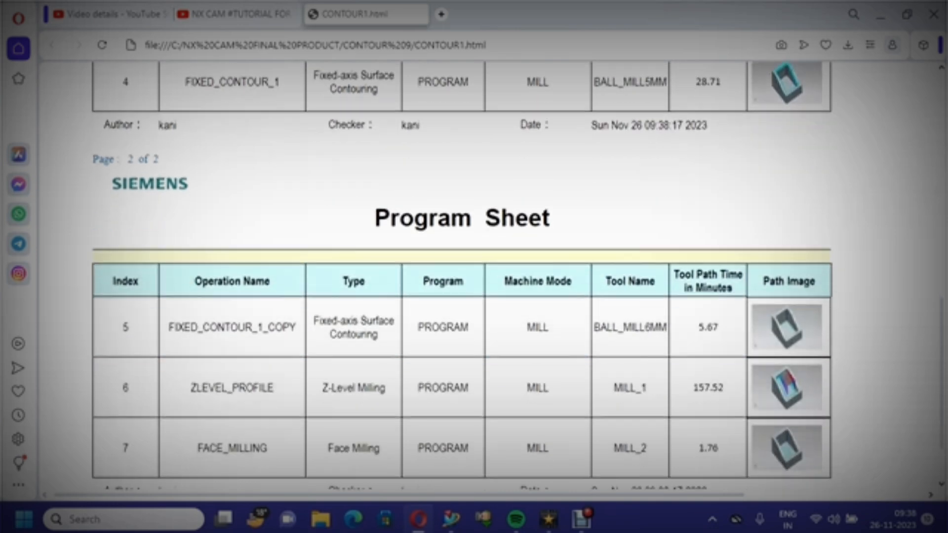
scroll(462, 277, "up", 5)
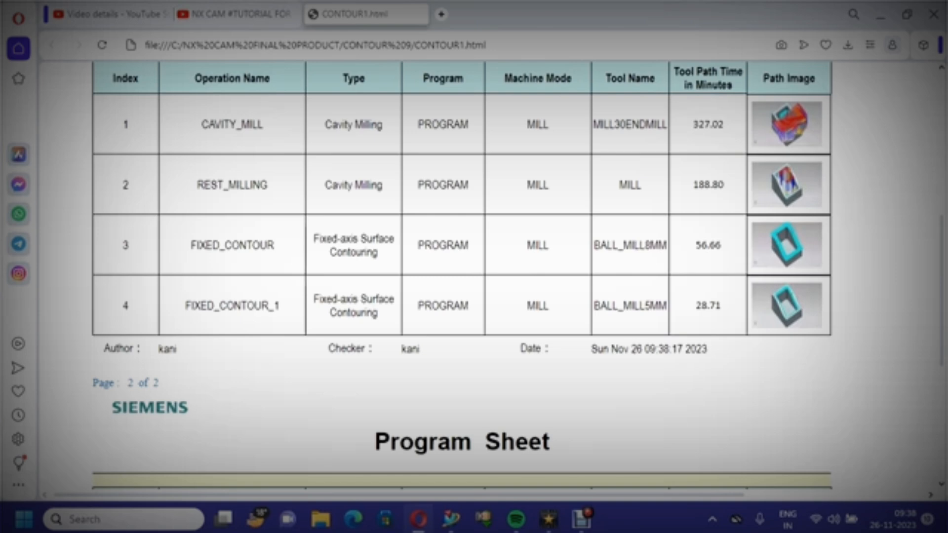
scroll(461, 277, "down", 2)
scroll(462, 276, "up", 3)
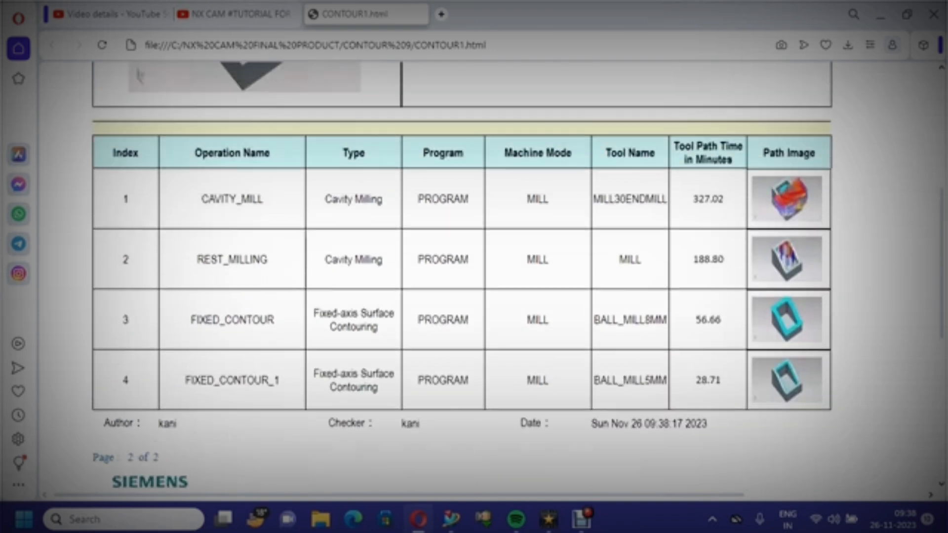
scroll(462, 277, "down", 7)
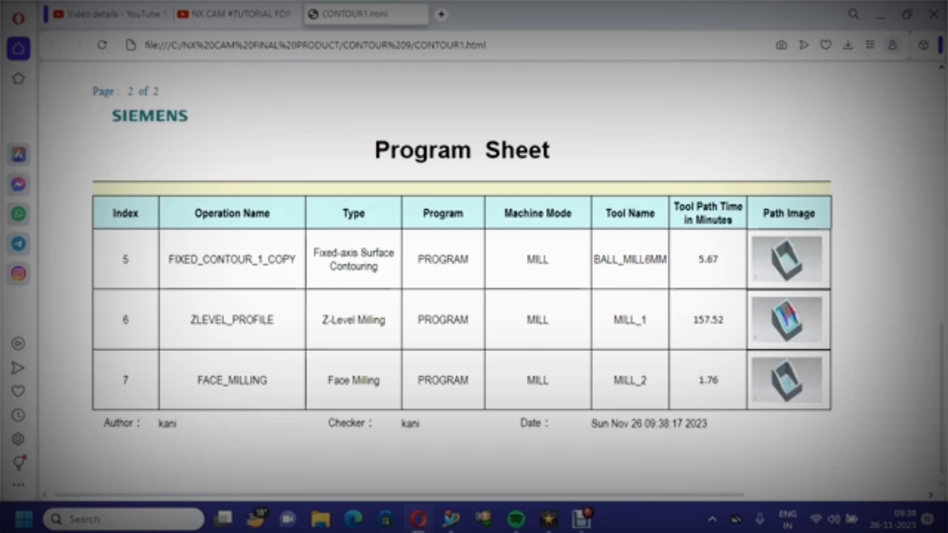
scroll(462, 276, "up", 15)
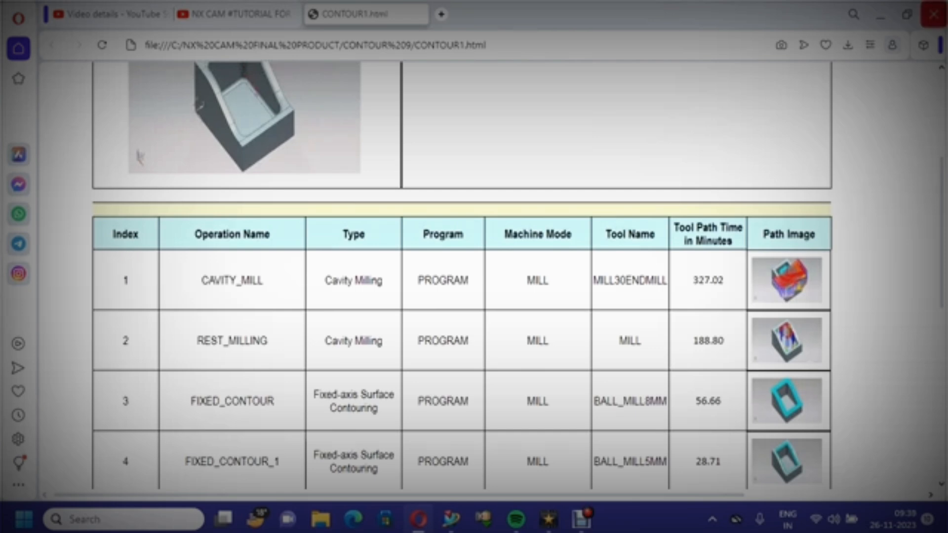
Close the report browser and save the part file
left_click(934, 13)
left_click(937, 9)
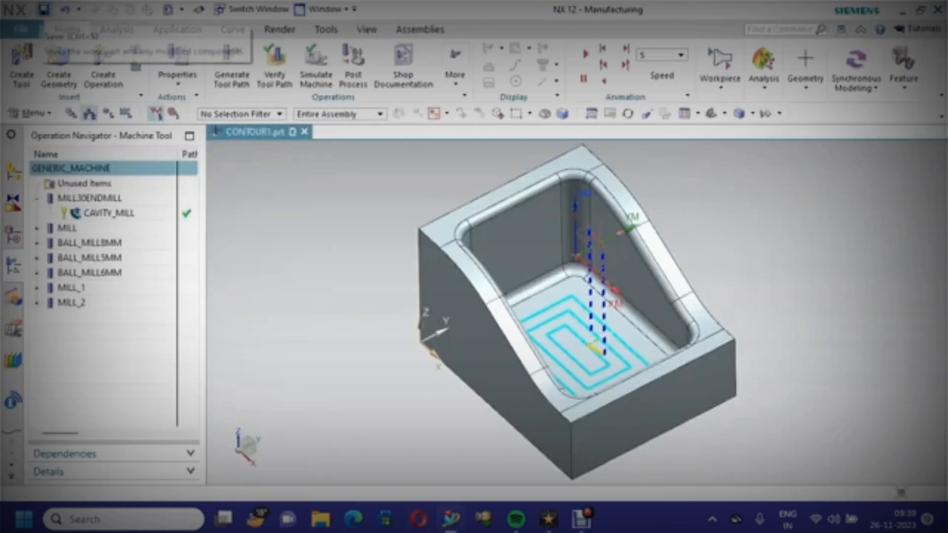
left_click(44, 9)
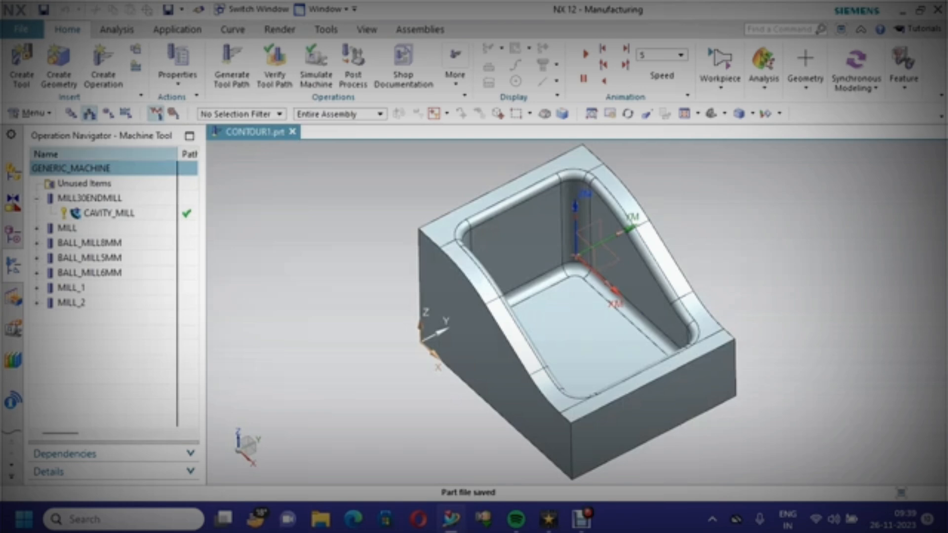
Switch the operation navigator to the geometry view, display individual operations' tool paths, and save the part
left_click(108, 114)
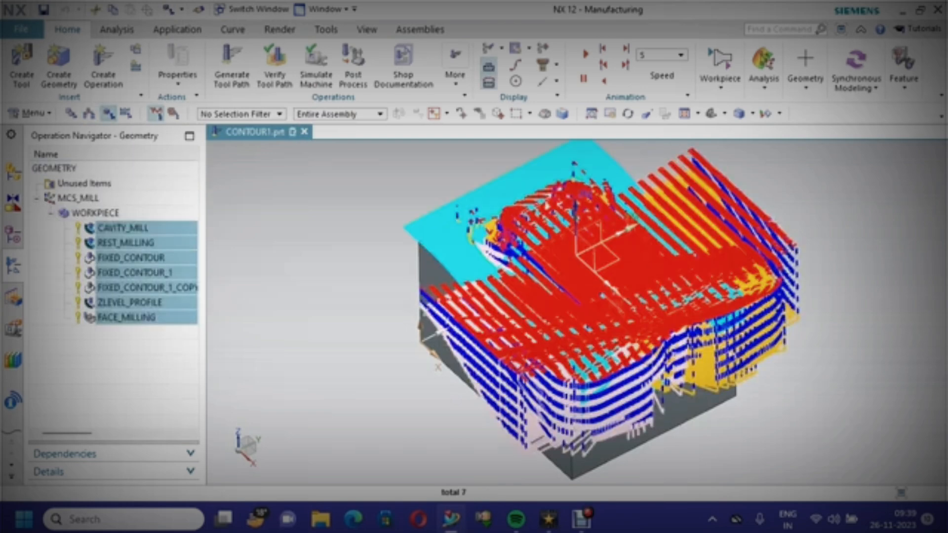
key("Escape")
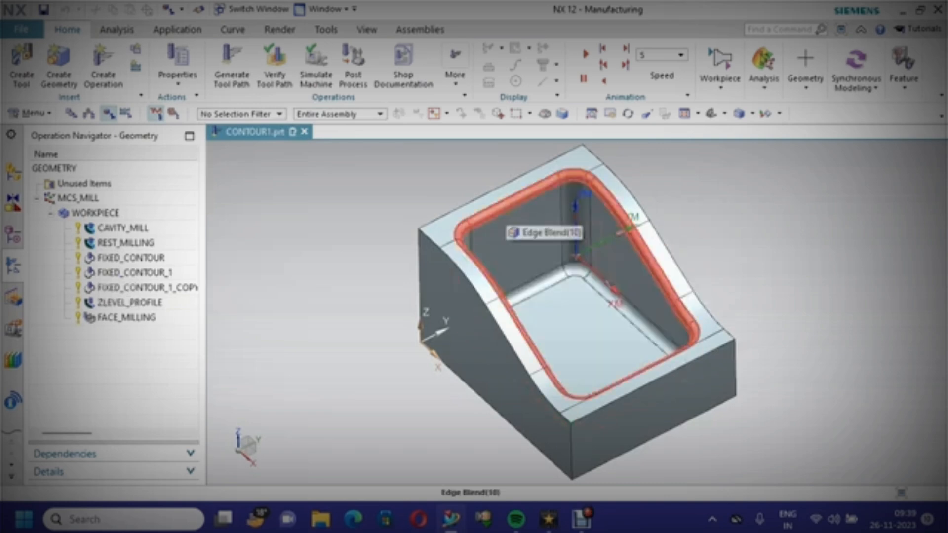
left_click(133, 273)
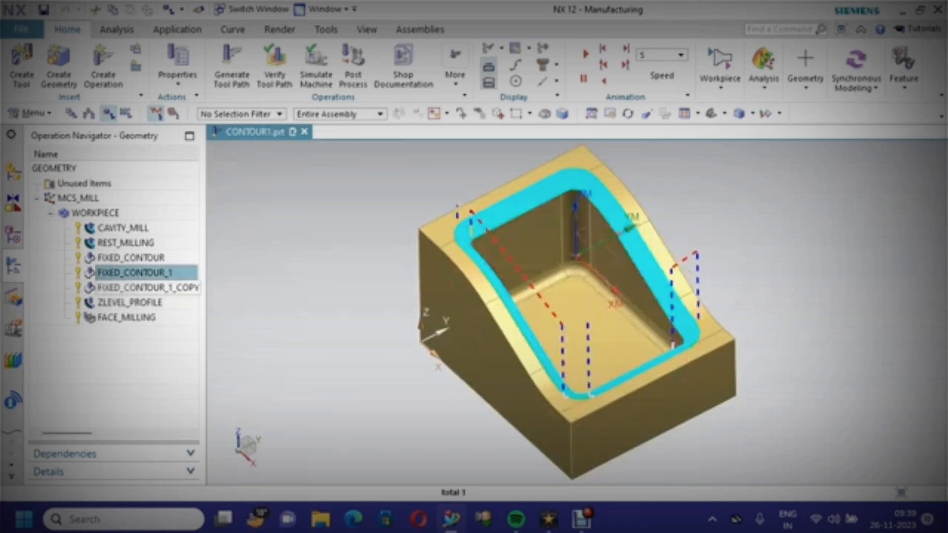
left_click(134, 288)
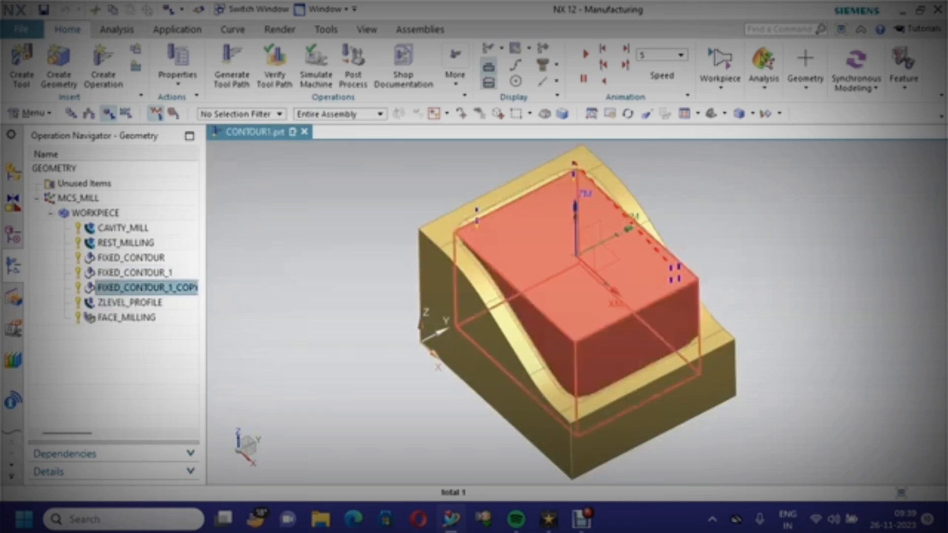
left_click(131, 302)
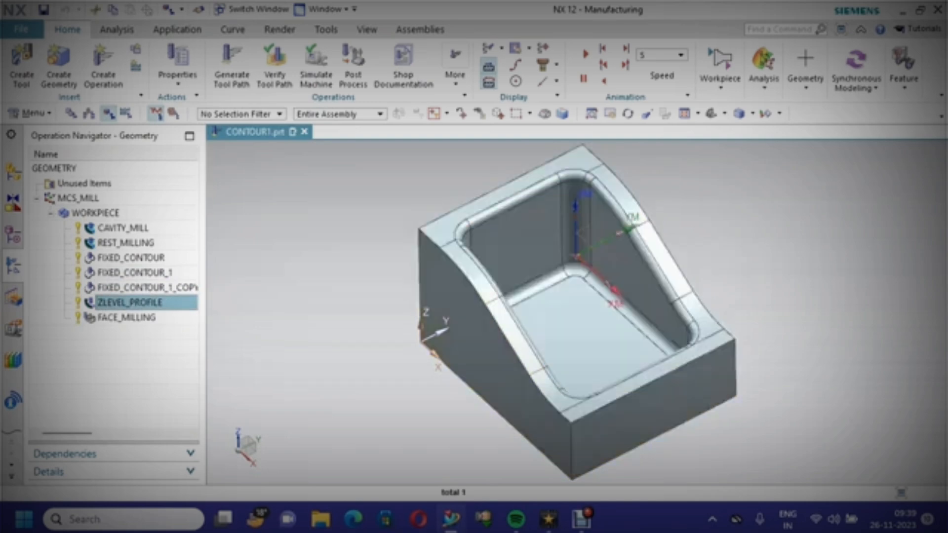
left_click(127, 317)
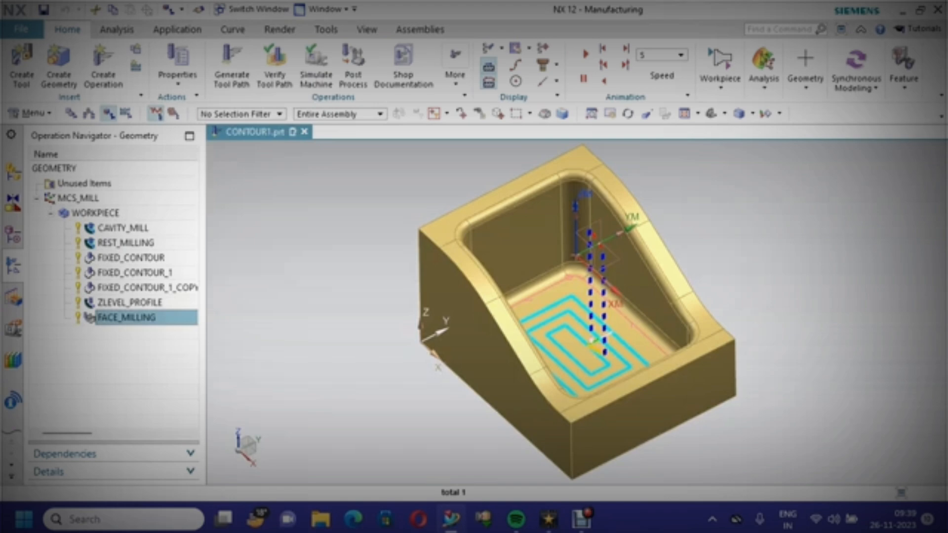
key("ctrl+s")
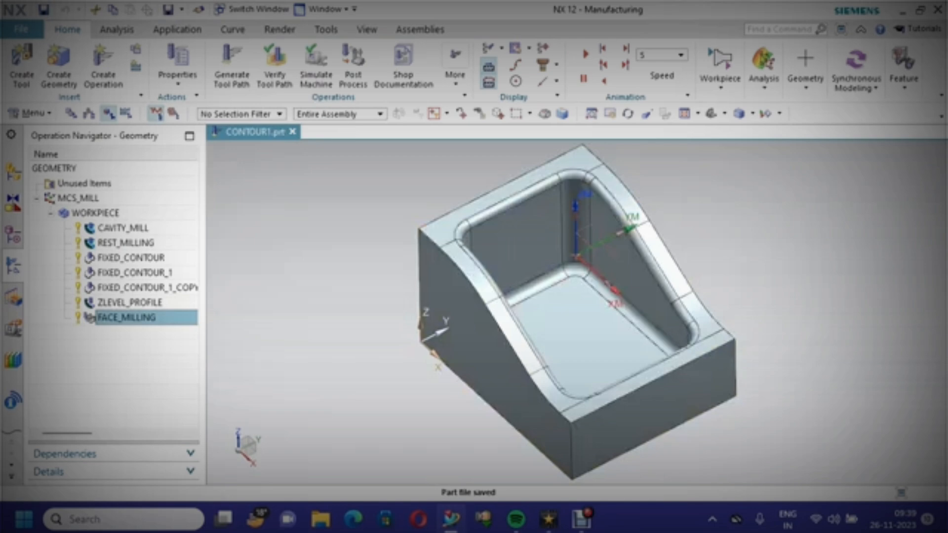
Save and close all open parts, confirming the prompt
left_click(21, 30)
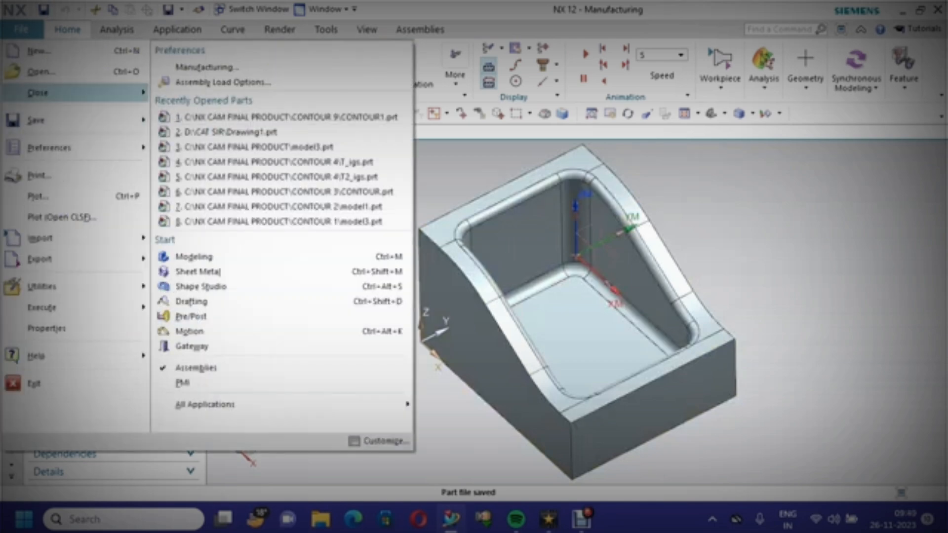
mouse_move(74, 92)
left_click(215, 208)
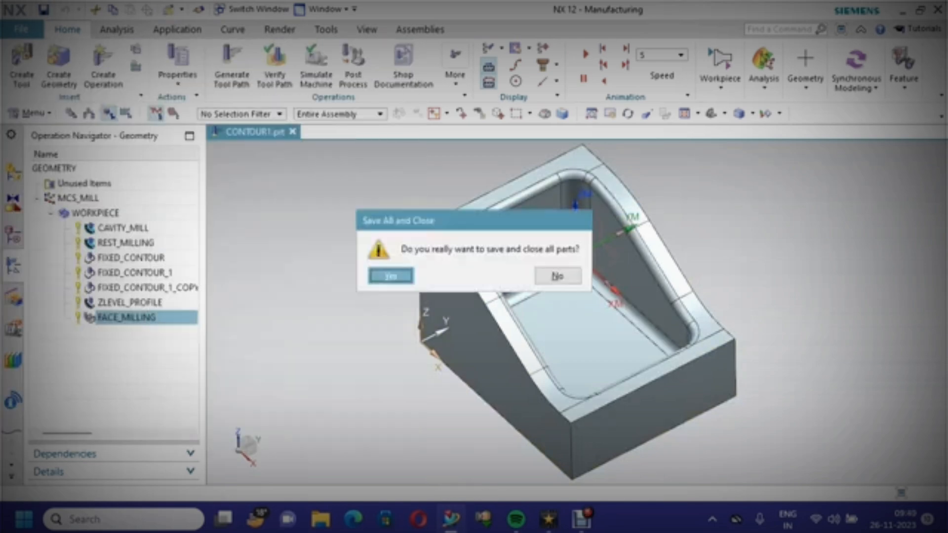
key("Return")
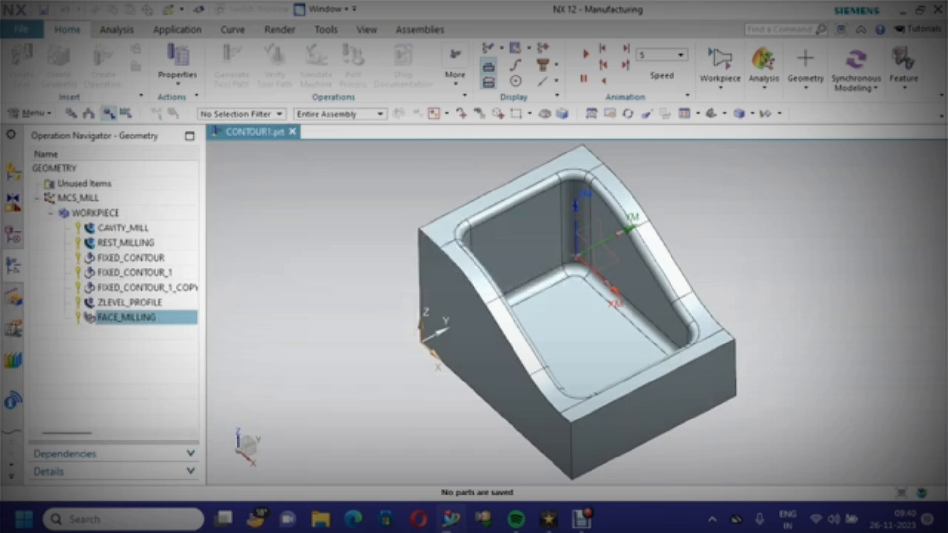